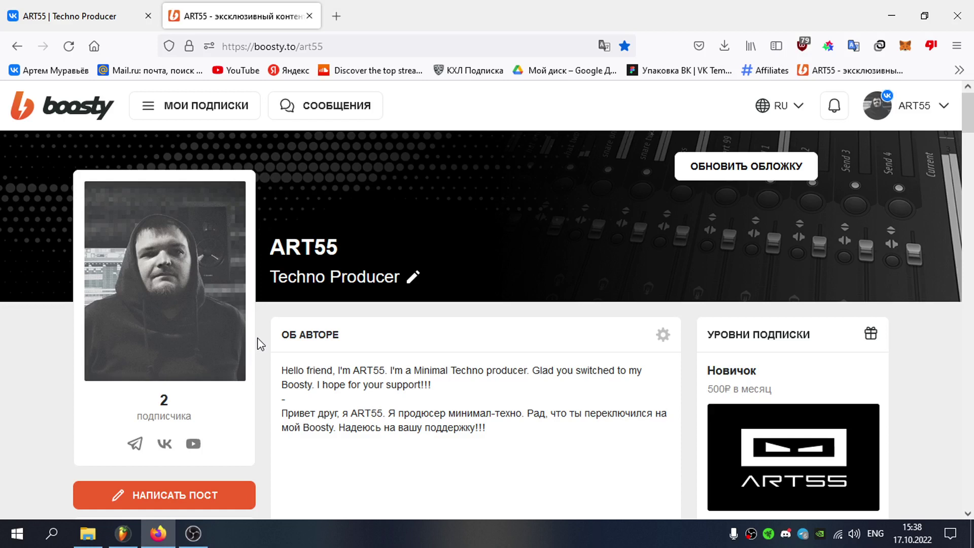
Open the ART55 YouTube channel in a new tab and look over its recent videos
{"action": "middle_click", "coordinate": [218, 68]}
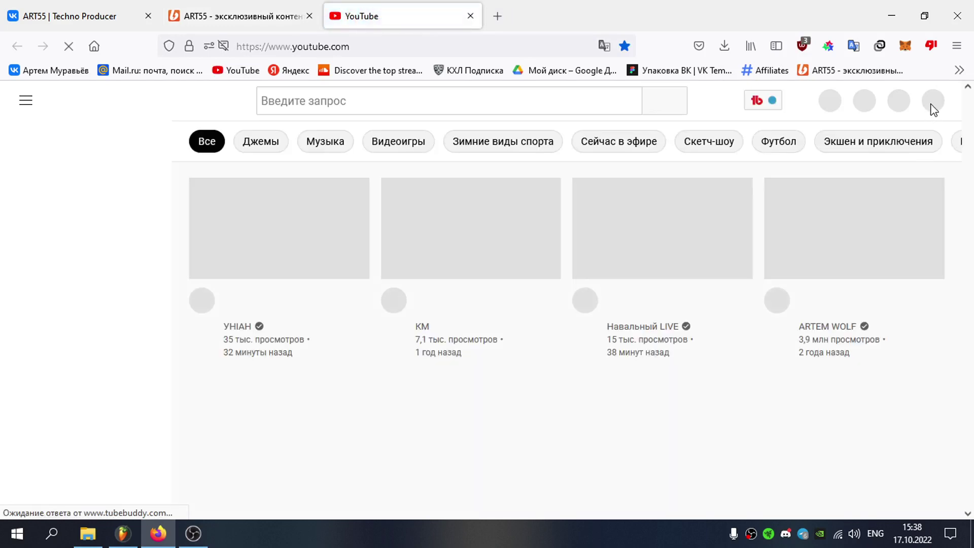
{"action": "left_click", "coordinate": [929, 108]}
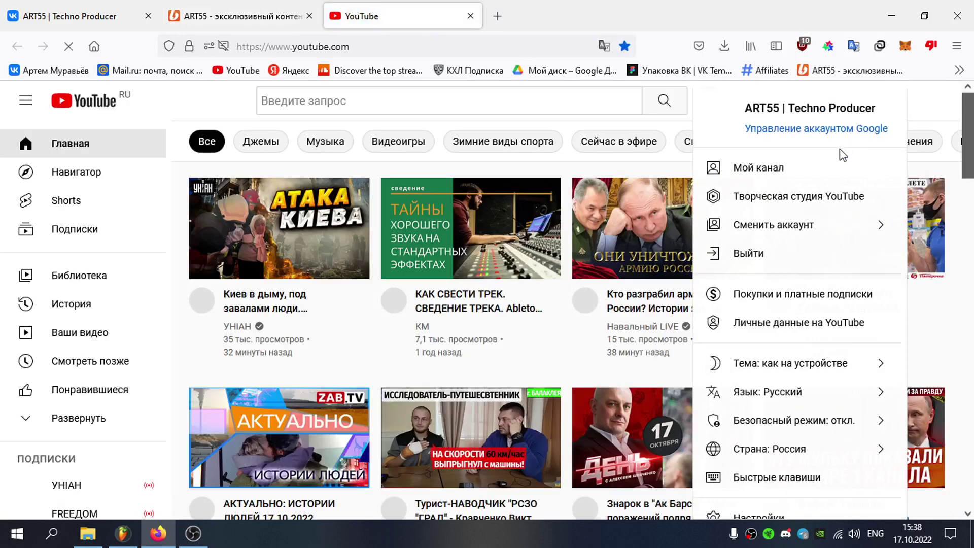
{"action": "left_click", "coordinate": [811, 165]}
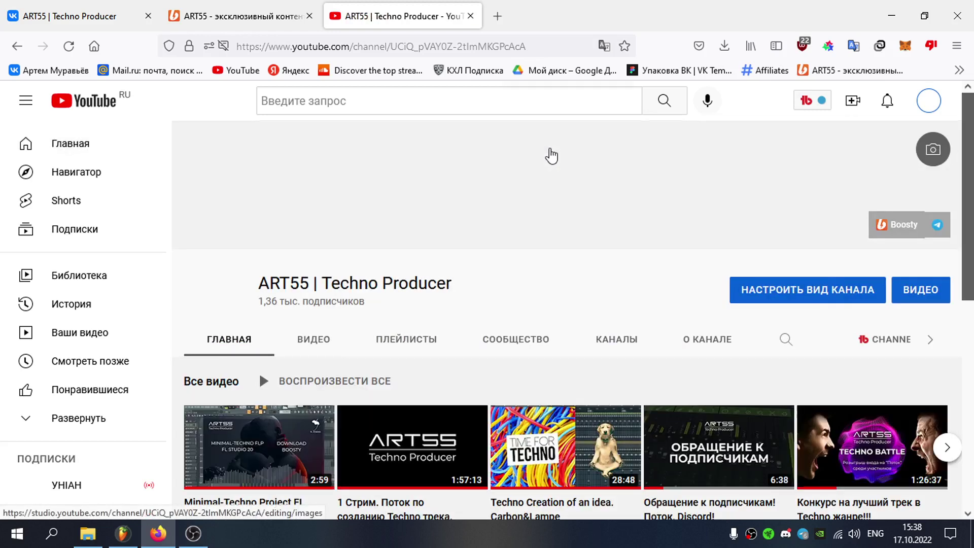
{"action": "scroll", "coordinate": [444, 255], "scroll_direction": "down", "scroll_amount": 5}
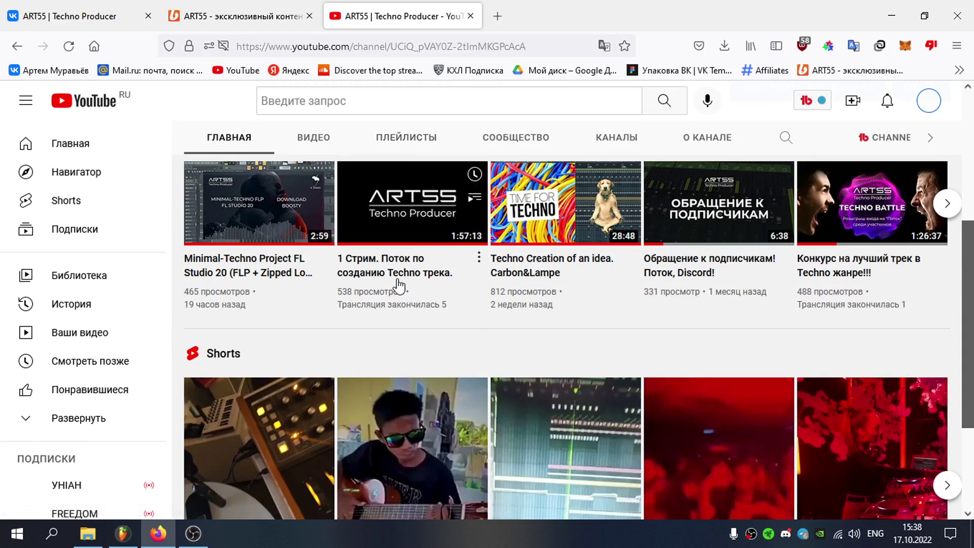
Return to the ART55 Boosty page and review its subscription levels and what they include
{"action": "left_click", "coordinate": [252, 12]}
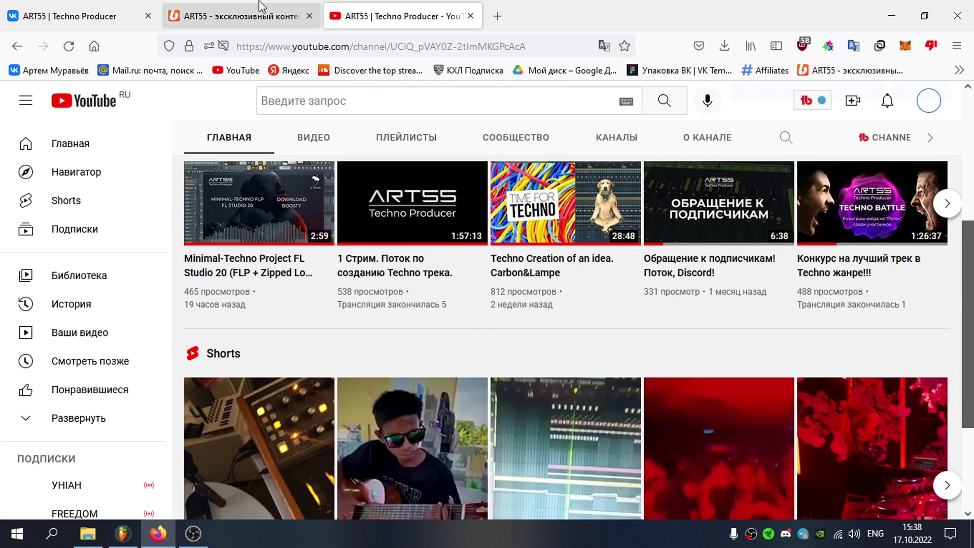
{"action": "scroll", "coordinate": [968, 392], "scroll_direction": "down", "scroll_amount": 5}
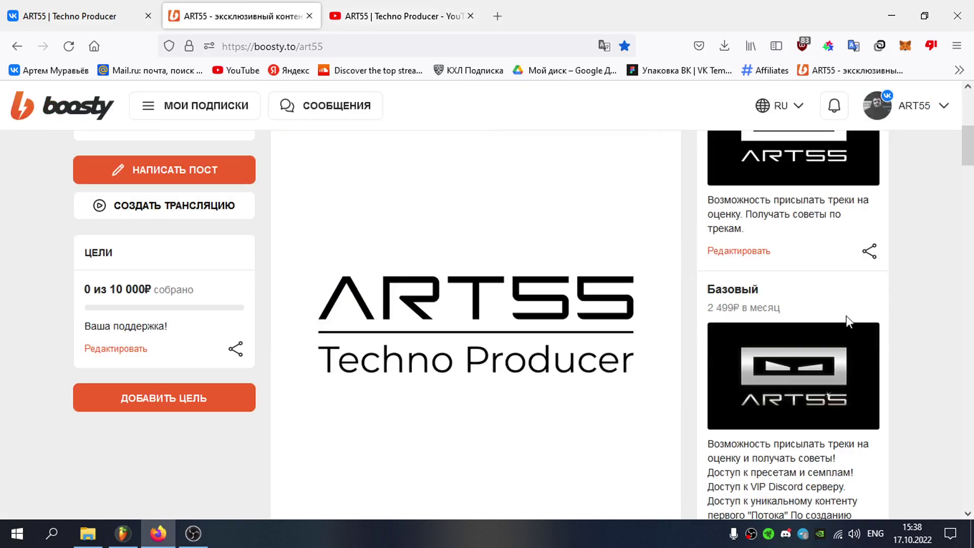
{"action": "scroll", "coordinate": [791, 330], "scroll_direction": "down", "scroll_amount": 3}
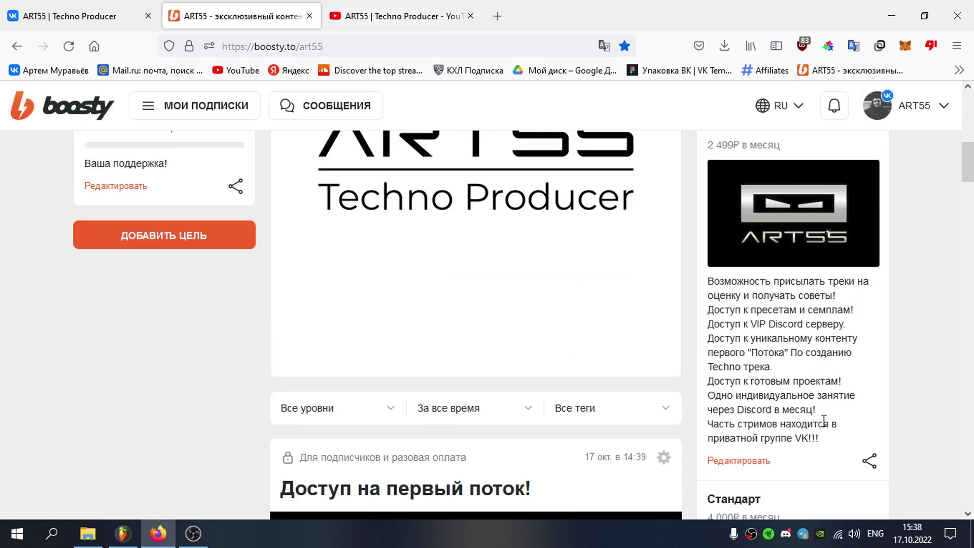
{"action": "scroll", "coordinate": [824, 421], "scroll_direction": "up", "scroll_amount": 10}
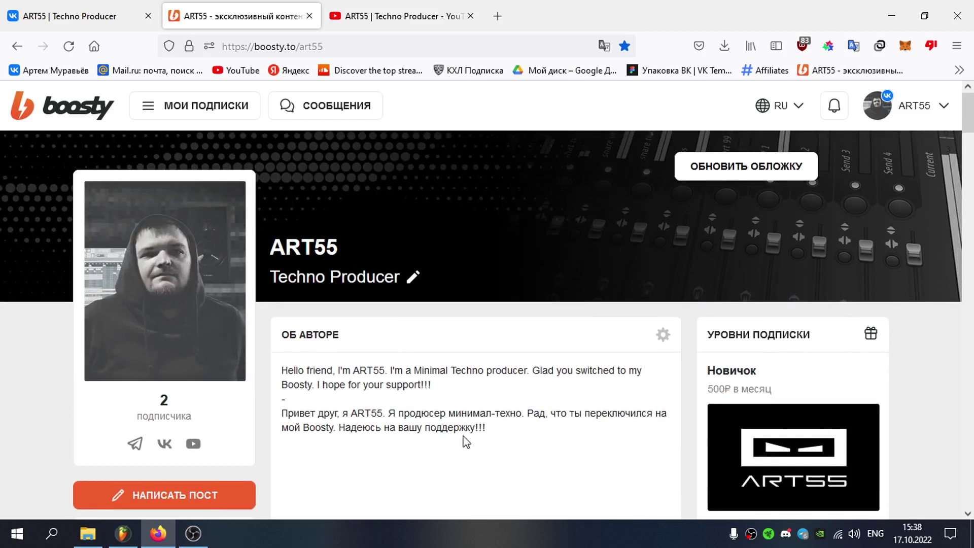
Switch to FL Studio, then widen its file browser and collapse the expanded sample and project folders
{"action": "left_click", "coordinate": [158, 533]}
{"action": "left_click", "coordinate": [123, 533]}
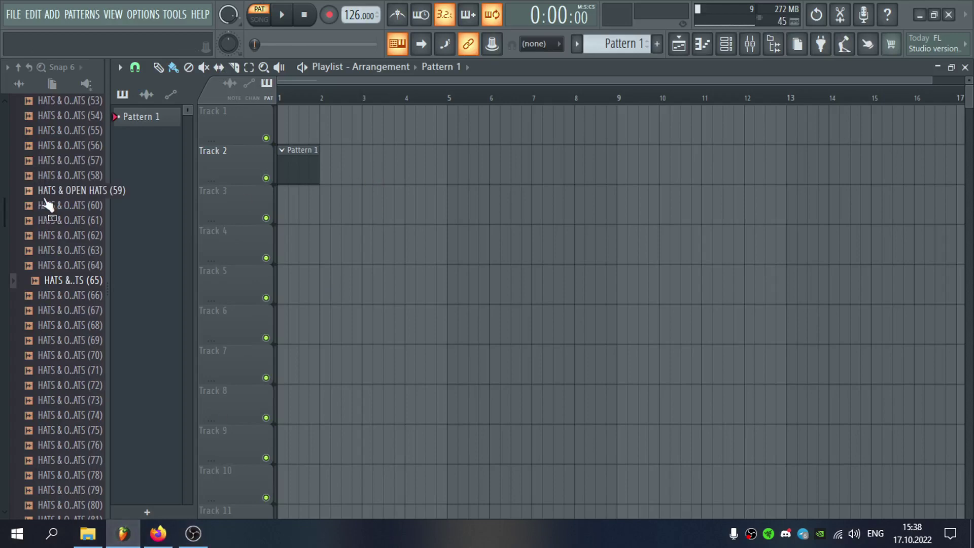
{"action": "left_click_drag", "start_coordinate": [106, 191], "coordinate": [152, 204]}
{"action": "scroll", "coordinate": [130, 246], "scroll_direction": "up", "scroll_amount": 10}
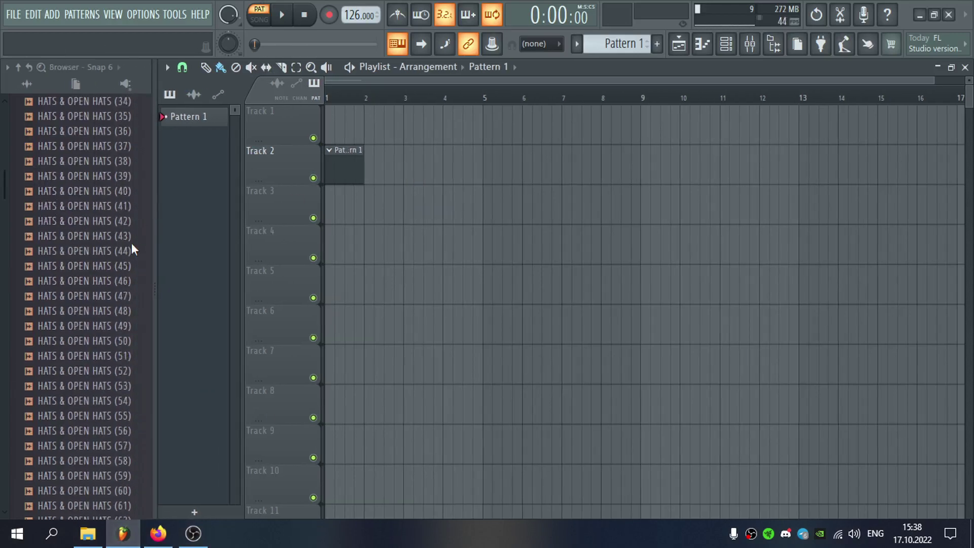
{"action": "scroll", "coordinate": [139, 261], "scroll_direction": "up", "scroll_amount": 8}
{"action": "left_click", "coordinate": [122, 299]}
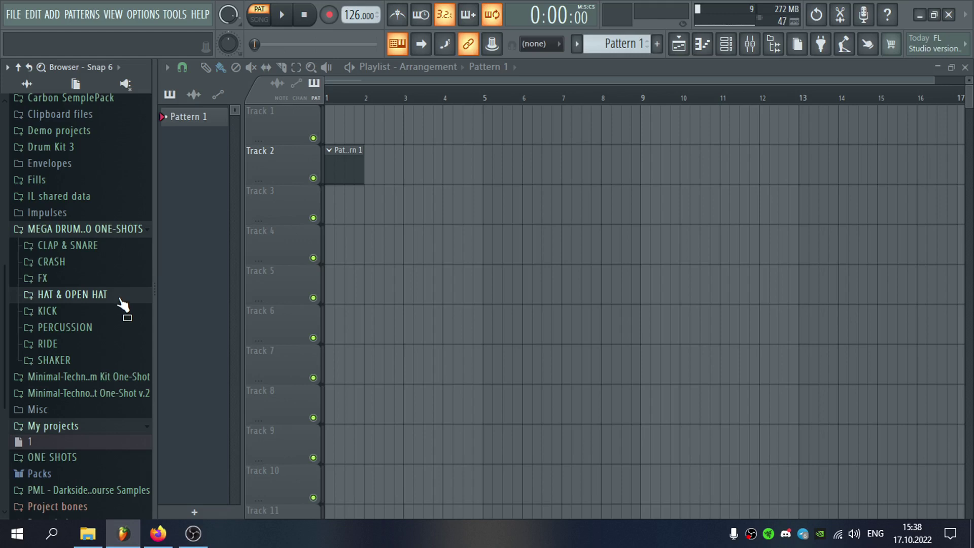
{"action": "left_click", "coordinate": [97, 229]}
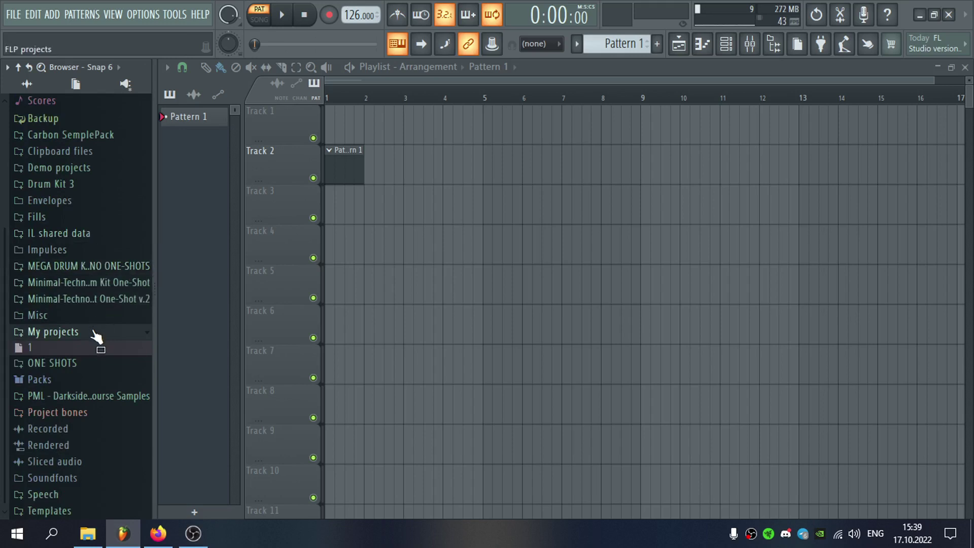
{"action": "left_click", "coordinate": [99, 333]}
Place the KICK (11) sample from the MEGA DRUM one-shots' KICK folder at the start of Track 1
{"action": "left_click", "coordinate": [101, 281]}
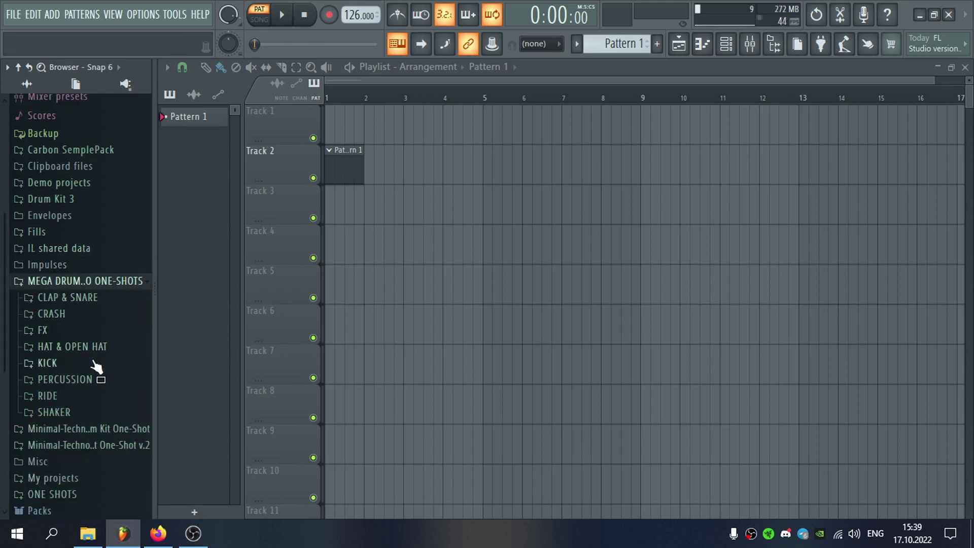
{"action": "left_click", "coordinate": [95, 363]}
{"action": "left_click_drag", "start_coordinate": [102, 403], "coordinate": [106, 406]}
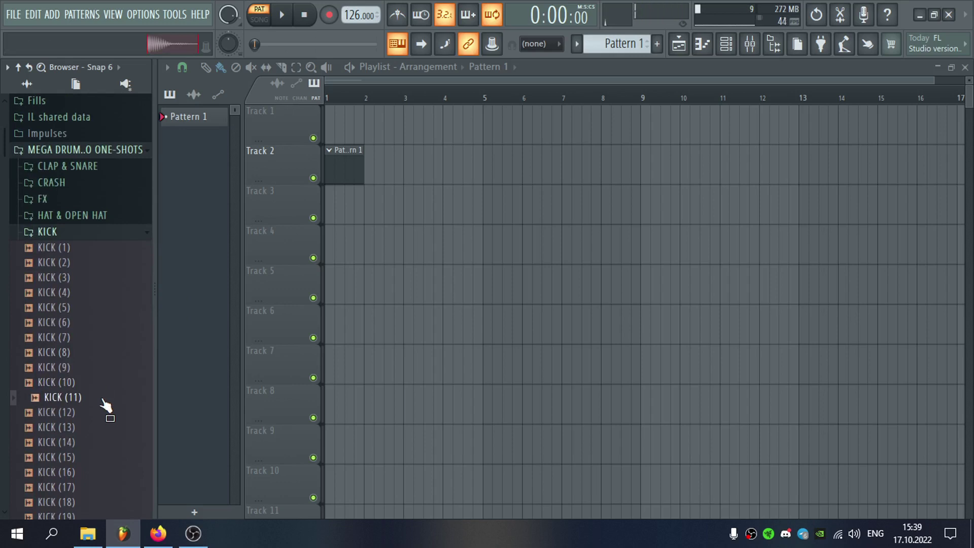
{"action": "left_click_drag", "start_coordinate": [105, 406], "coordinate": [345, 131]}
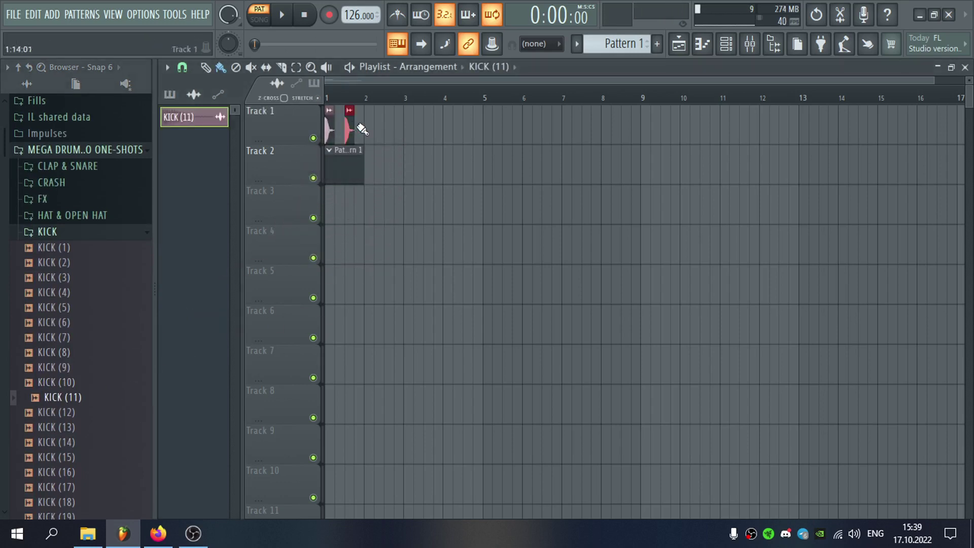
Auto-detect the tempo of the KICK (11) clip and accept the estimated 247.997 BPM
{"action": "scroll", "coordinate": [327, 133], "scroll_direction": "up", "scroll_amount": 6}
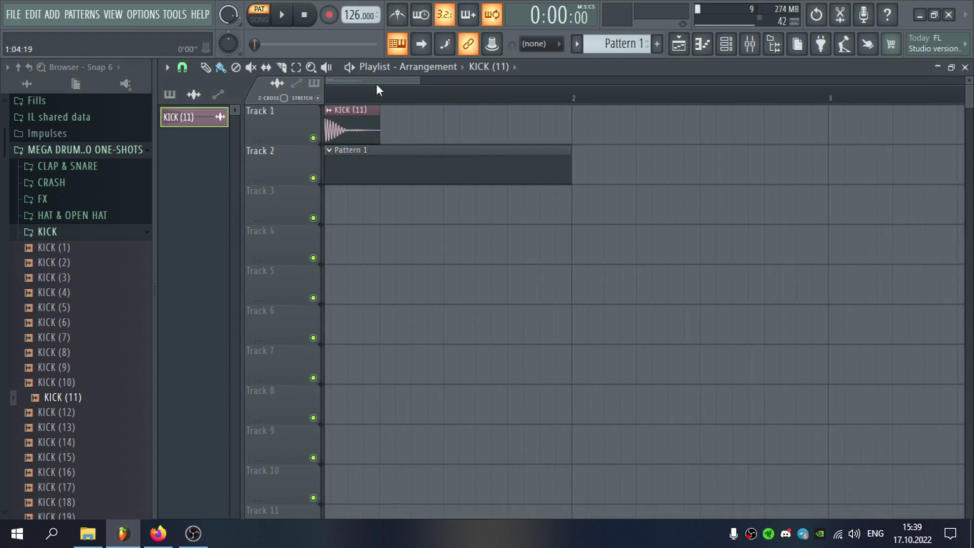
{"action": "scroll", "coordinate": [322, 125], "scroll_direction": "up", "scroll_amount": 3}
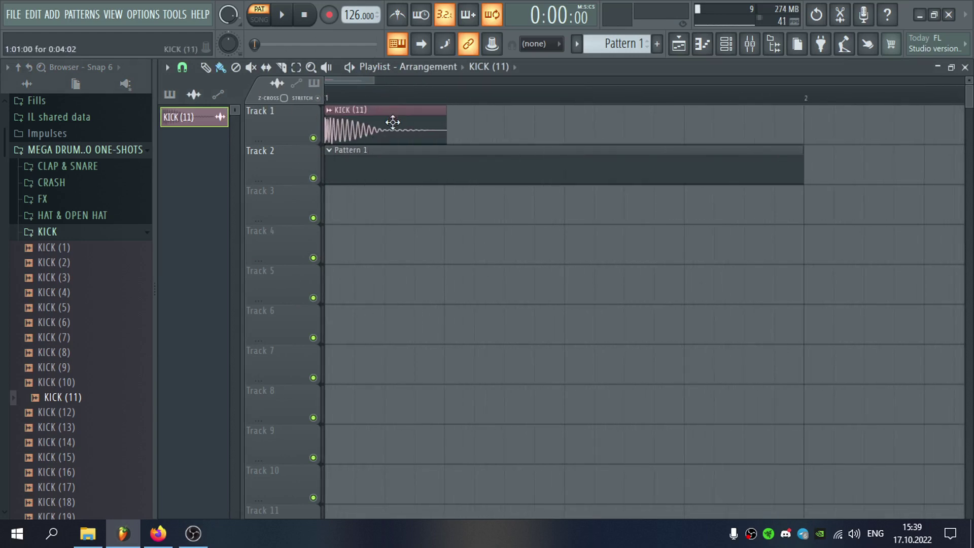
{"action": "double_click", "coordinate": [413, 124]}
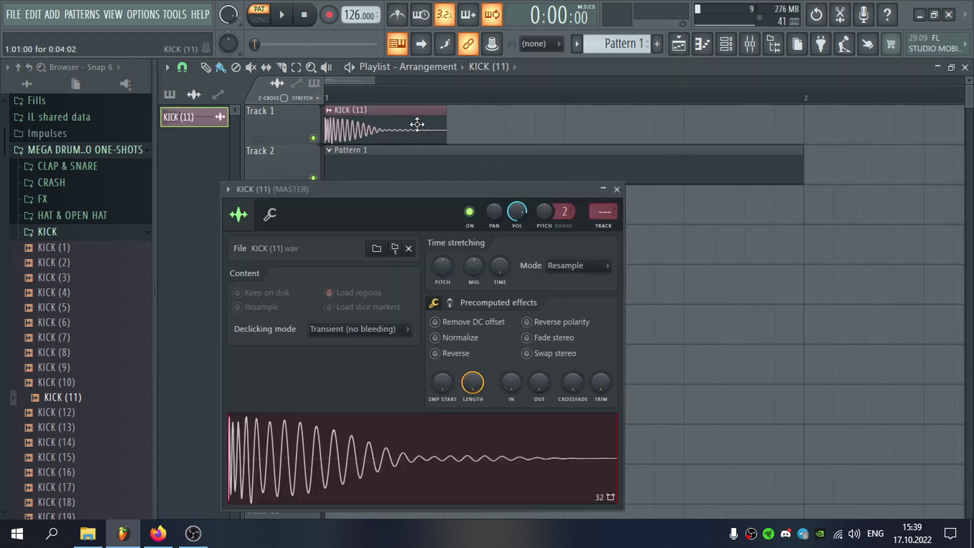
{"action": "right_click", "coordinate": [502, 266]}
{"action": "left_click", "coordinate": [533, 285]}
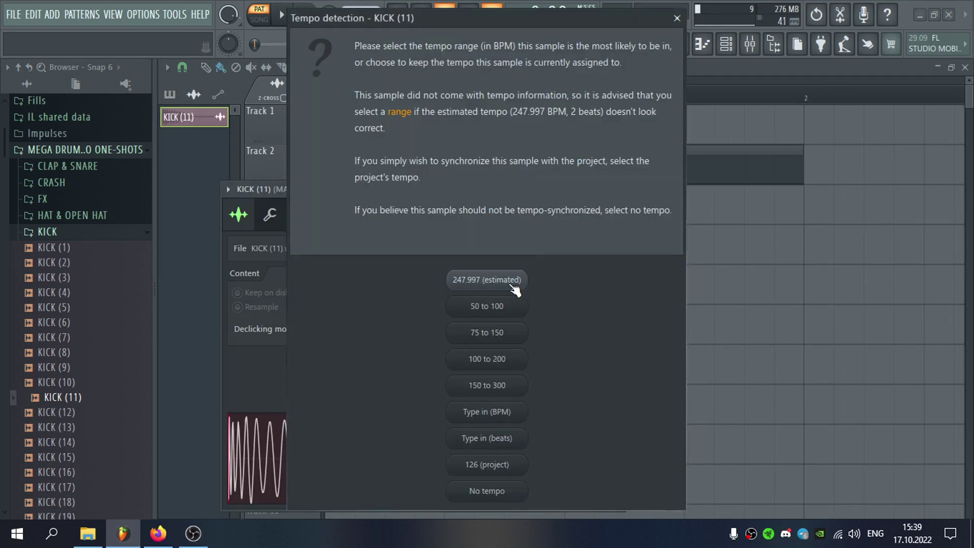
{"action": "left_click", "coordinate": [517, 282]}
{"action": "key", "text": "Escape"}
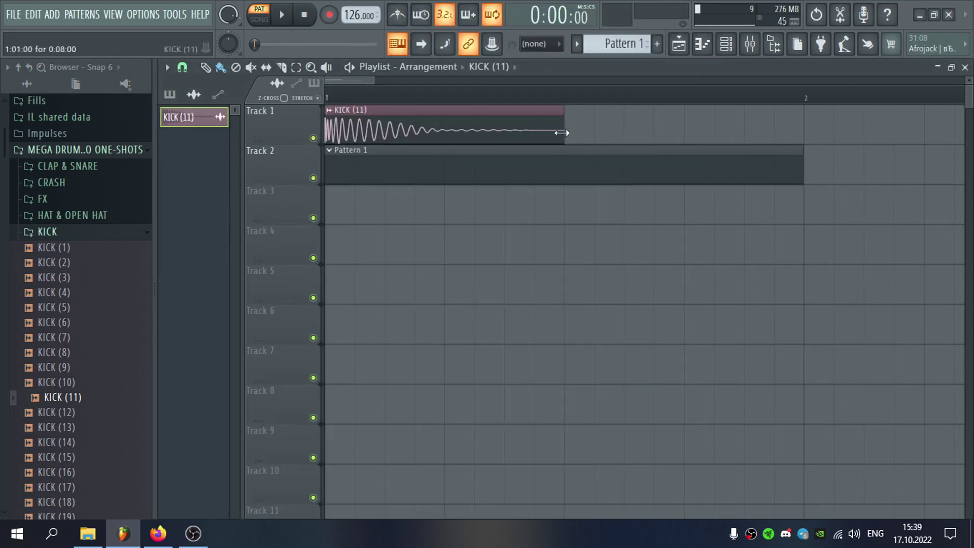
Fit the kick clip to one beat, repeat it four times across bar 1 on Track 1, and play that bar looped
{"action": "mouse_move", "coordinate": [562, 133]}
{"action": "left_mouse_down"}
{"action": "mouse_move", "coordinate": [434, 137]}
{"action": "mouse_move", "coordinate": [572, 132]}
{"action": "mouse_move", "coordinate": [787, 102]}
{"action": "mouse_move", "coordinate": [330, 109]}
{"action": "left_mouse_up"}
{"action": "key", "text": "space"}
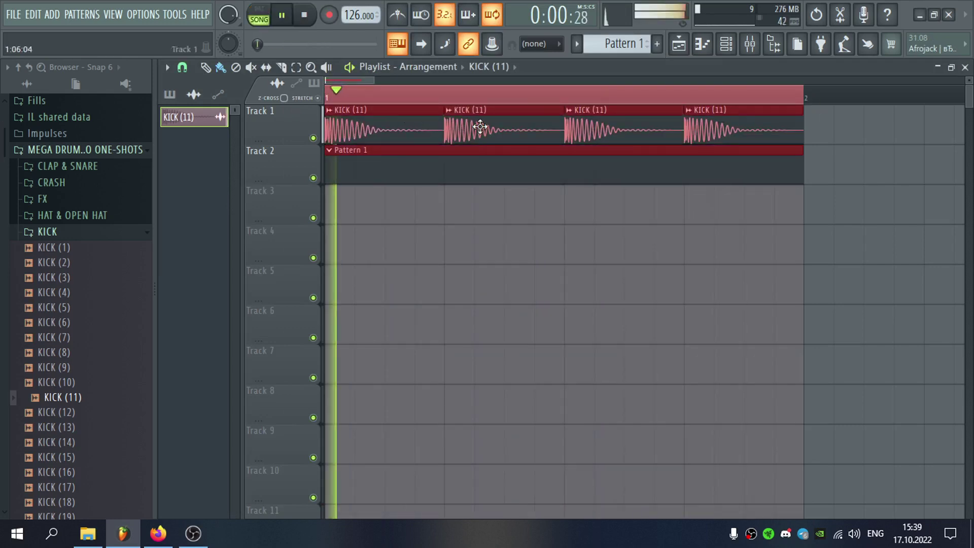
Set KICK (11) to the Stretch time-stretching mode and send it to mixer track 6 at about 49% volume
{"action": "double_click", "coordinate": [478, 127]}
{"action": "left_click", "coordinate": [591, 264]}
{"action": "left_click", "coordinate": [569, 306]}
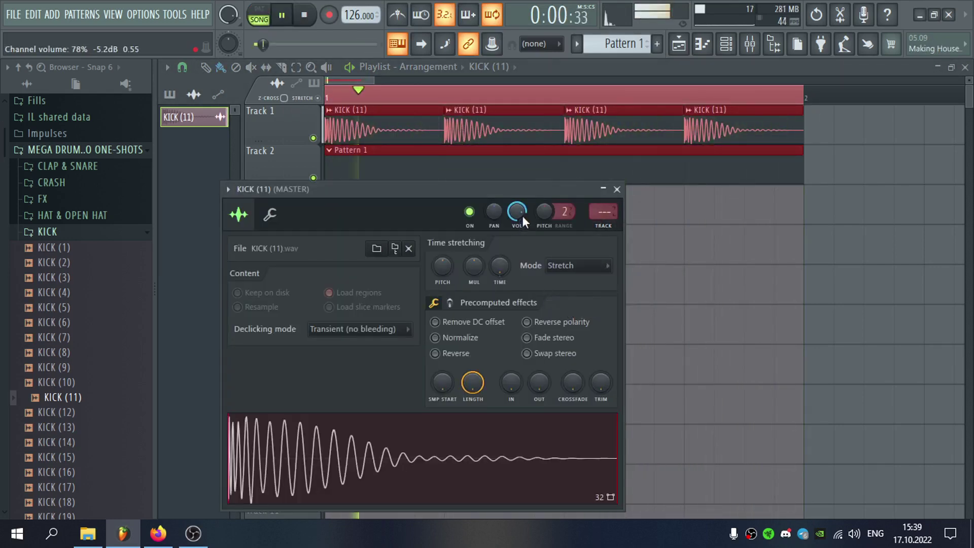
{"action": "left_click", "coordinate": [605, 228]}
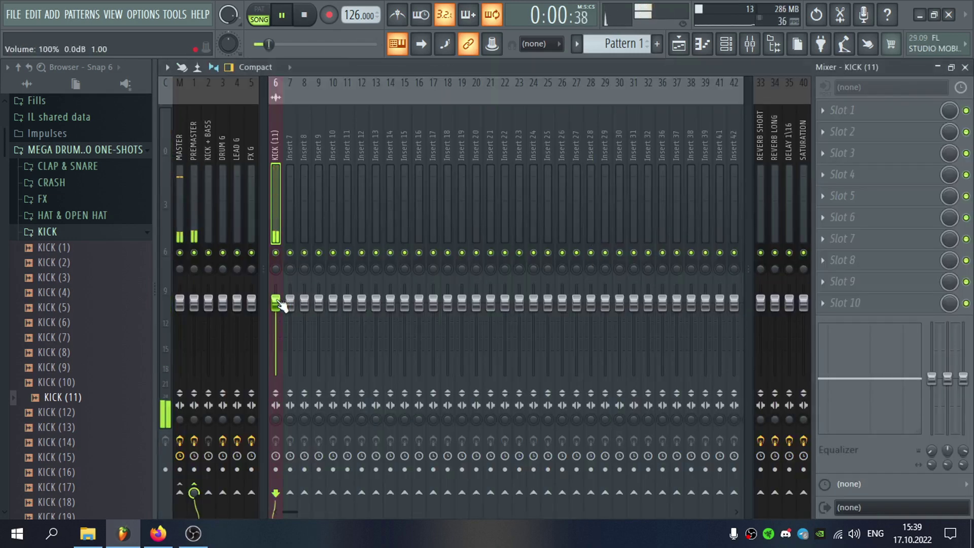
{"action": "left_click_drag", "start_coordinate": [275, 303], "coordinate": [276, 339]}
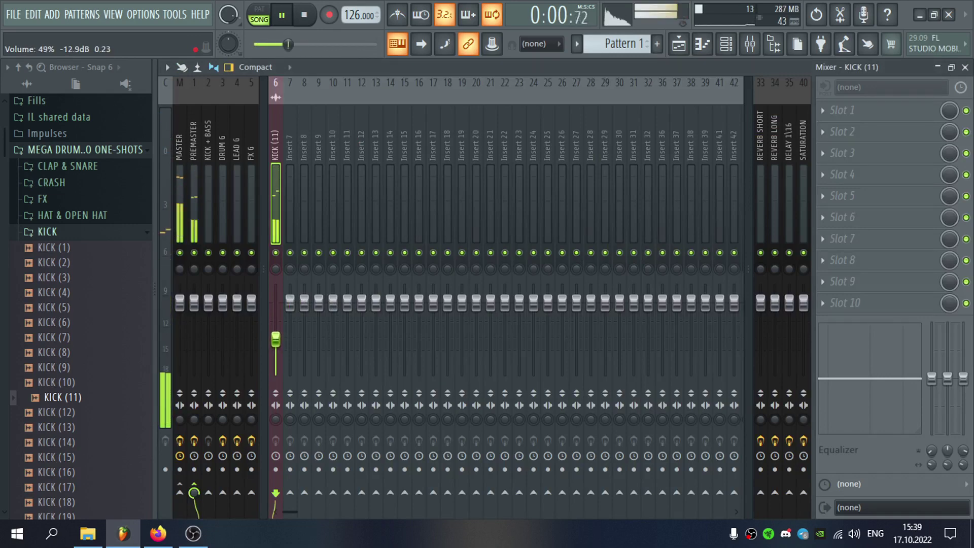
Load Newtone in the kick track's first effect slot and analyse the KICK (11) sample in it to find its pitch
{"action": "left_click", "coordinate": [878, 111]}
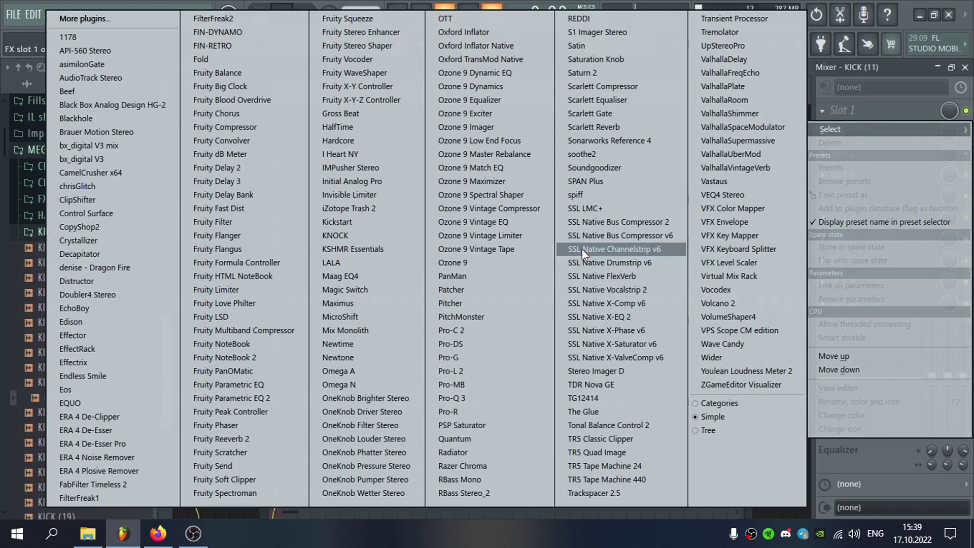
{"action": "left_click", "coordinate": [389, 358]}
{"action": "key", "text": "F9"}
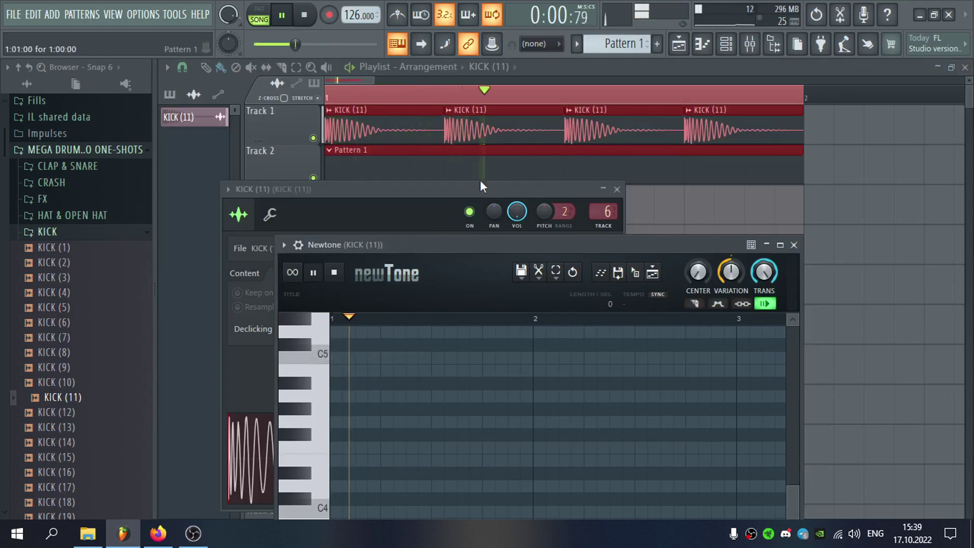
{"action": "left_click", "coordinate": [304, 17]}
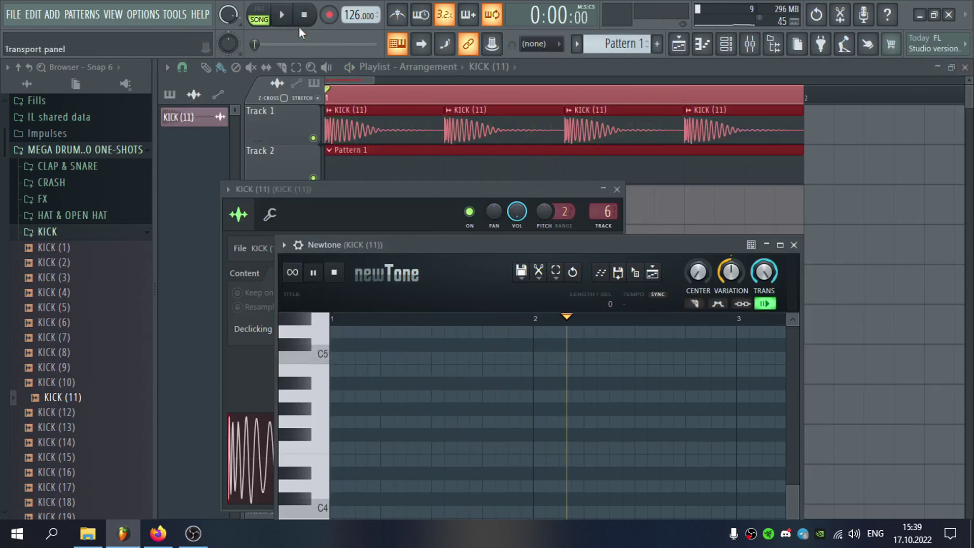
{"action": "left_click", "coordinate": [334, 273]}
{"action": "left_click_drag", "start_coordinate": [357, 244], "coordinate": [353, 179]}
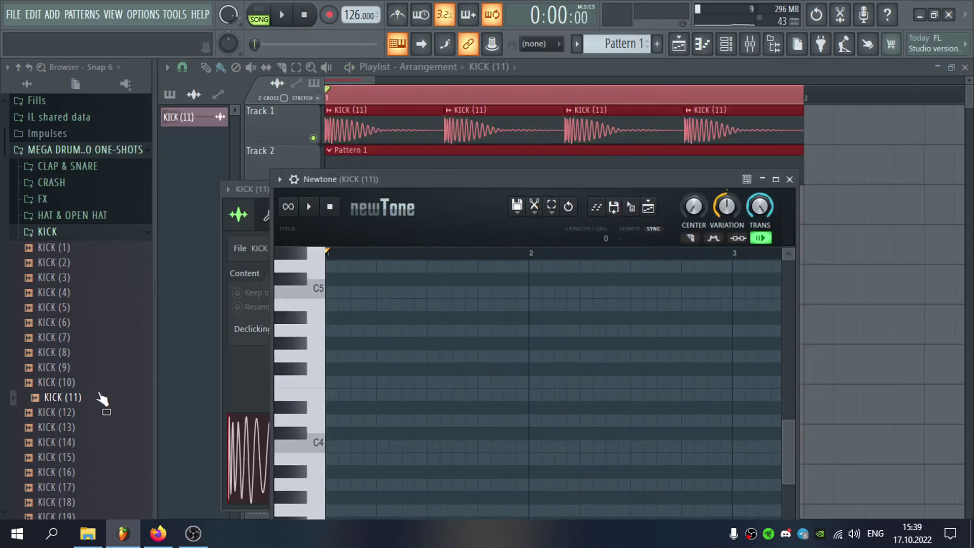
{"action": "left_click_drag", "start_coordinate": [102, 399], "coordinate": [466, 387]}
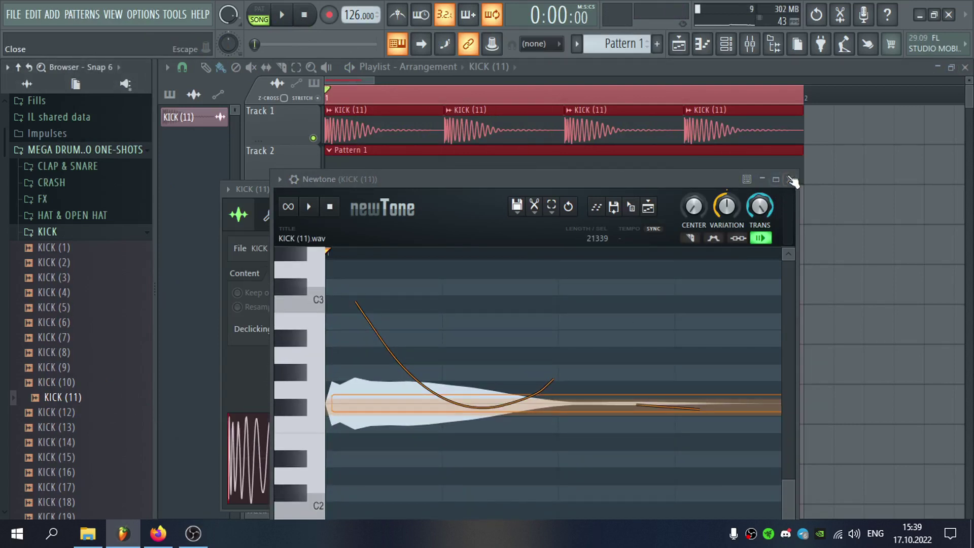
{"action": "left_click", "coordinate": [791, 180]}
{"action": "left_click", "coordinate": [615, 189]}
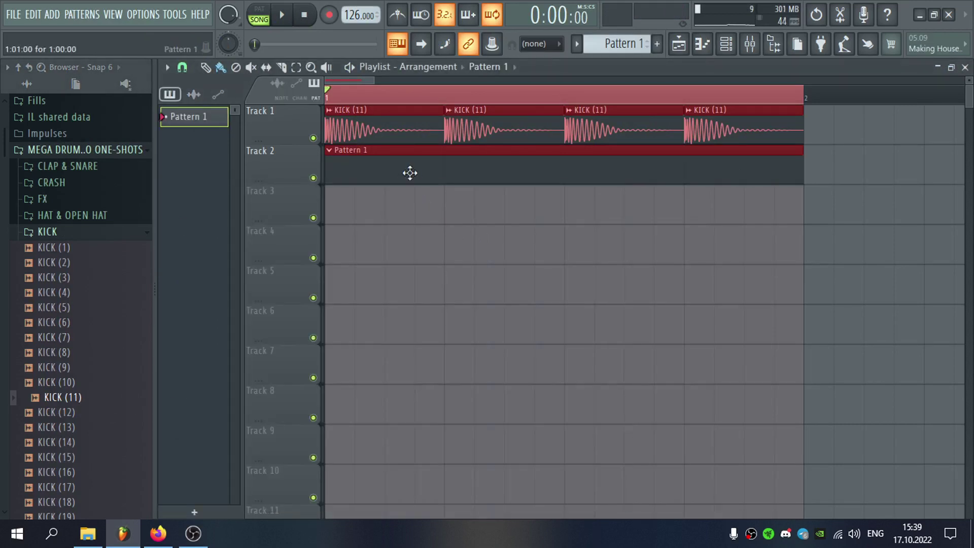
Remove Newtone from the first effect slot of the KICK (11) mixer track
{"action": "left_click", "coordinate": [726, 44]}
{"action": "left_click", "coordinate": [750, 44]}
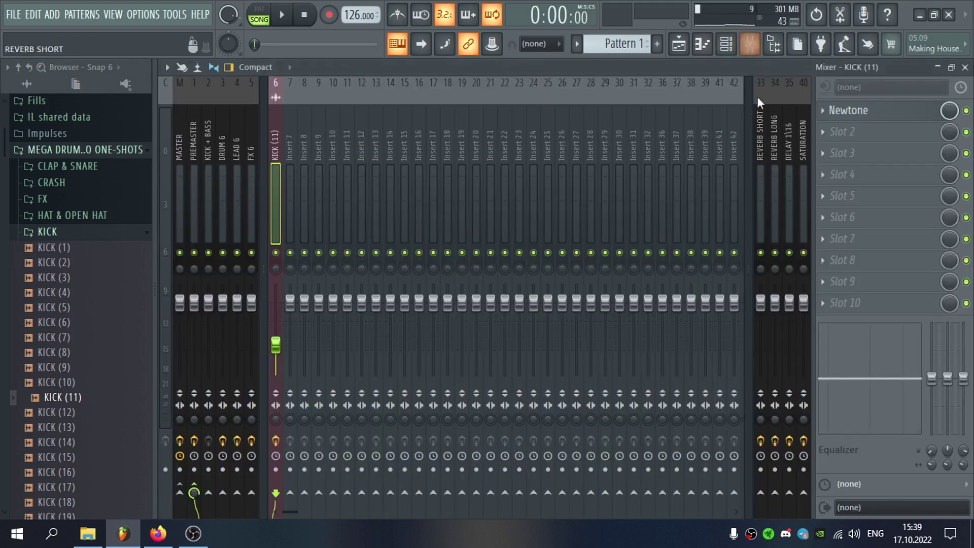
{"action": "left_click", "coordinate": [823, 112]}
{"action": "left_click", "coordinate": [829, 144]}
{"action": "left_click", "coordinate": [965, 67]}
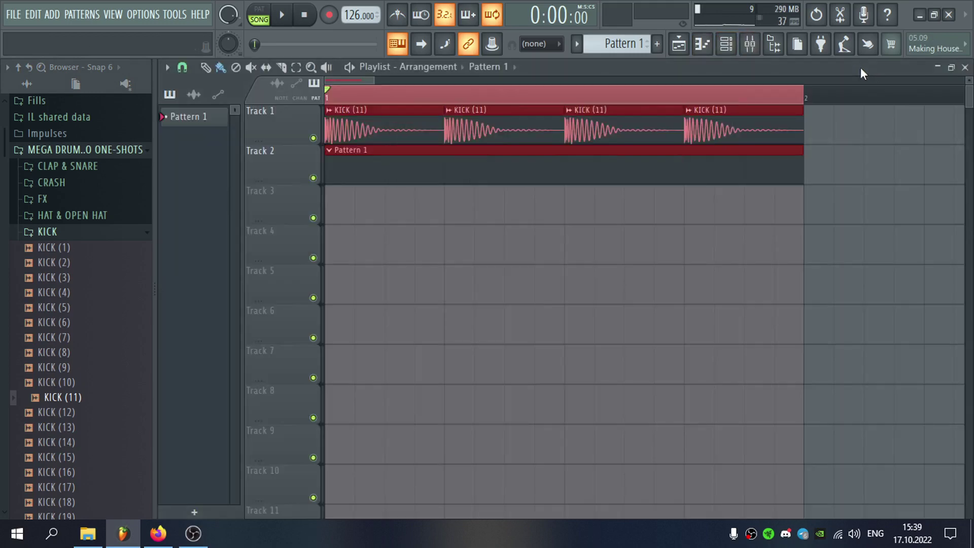
Insert a Sylenth1 instrument channel in the channel rack of Pattern 1
{"action": "double_click", "coordinate": [594, 155]}
{"action": "left_click_drag", "start_coordinate": [447, 105], "coordinate": [450, 153]}
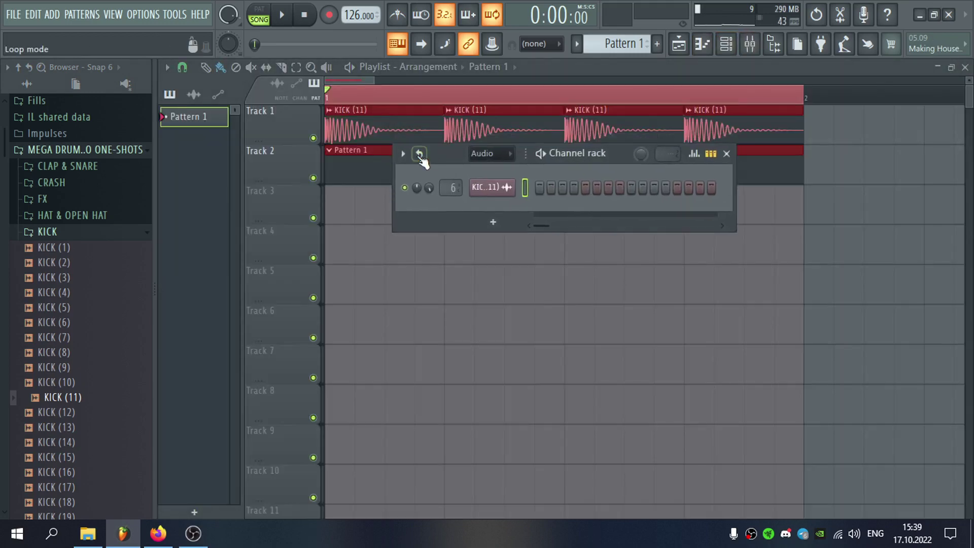
{"action": "right_click", "coordinate": [495, 204]}
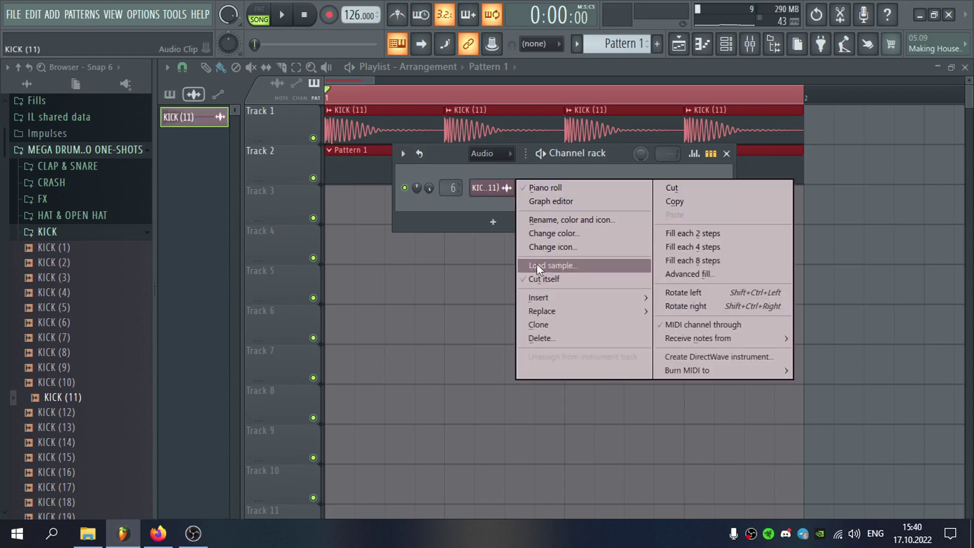
{"action": "mouse_move", "coordinate": [537, 293]}
{"action": "left_click", "coordinate": [527, 395]}
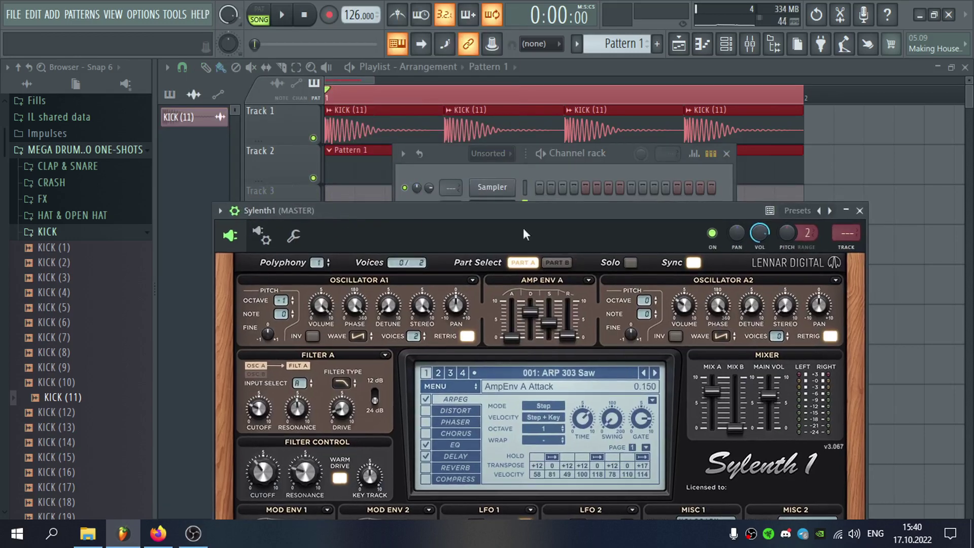
Route the Sylenth1 channel to mixer track 7 and rename that track to BASS
{"action": "left_click", "coordinate": [846, 234]}
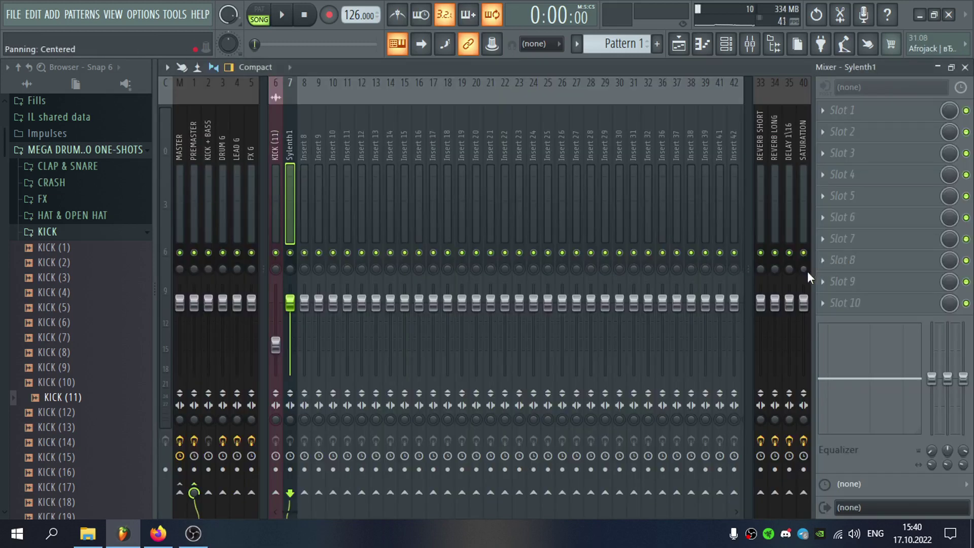
{"action": "key", "text": "F2"}
{"action": "type", "text": "ba"}
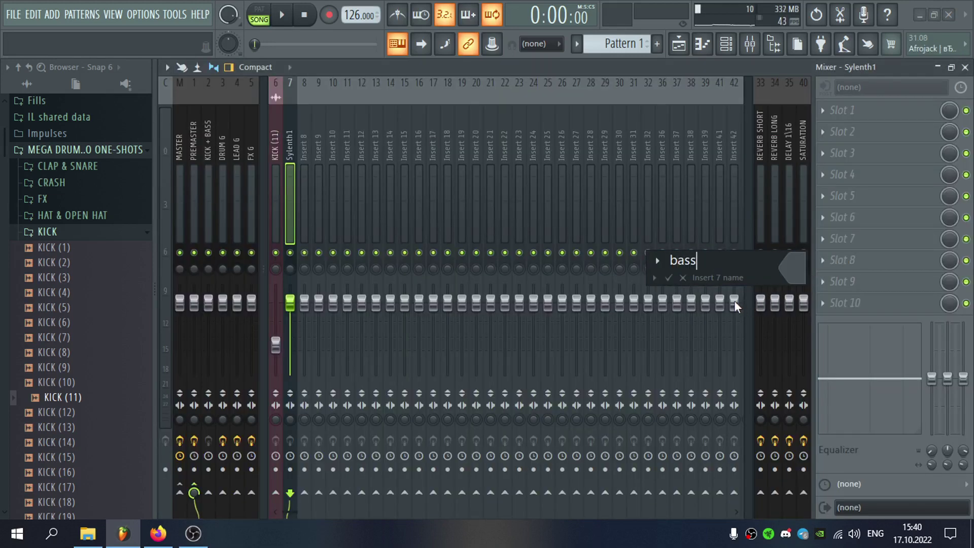
{"action": "type", "text": "ss"}
{"action": "key", "text": "Return"}
Rename mixer track 6 to KICK
{"action": "key", "text": "Left"}
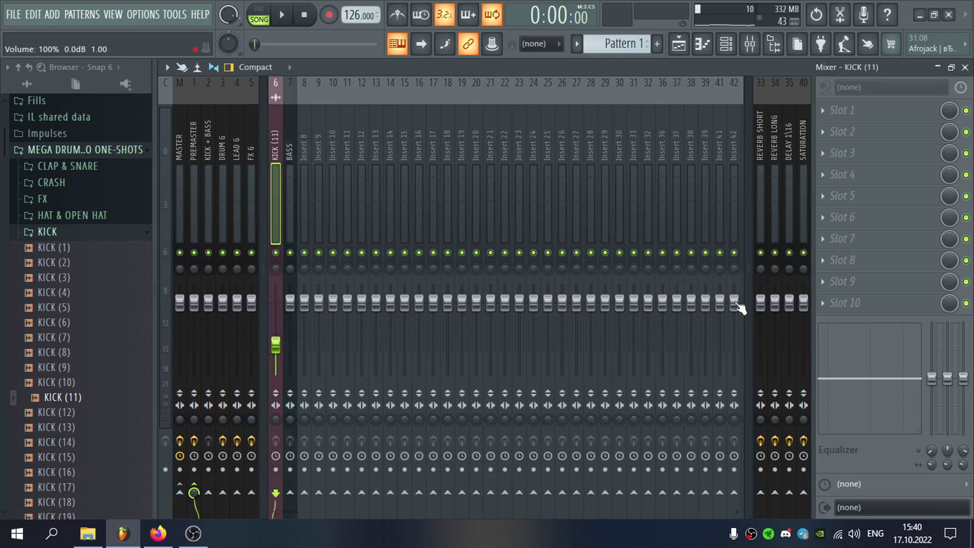
{"action": "key", "text": "F2"}
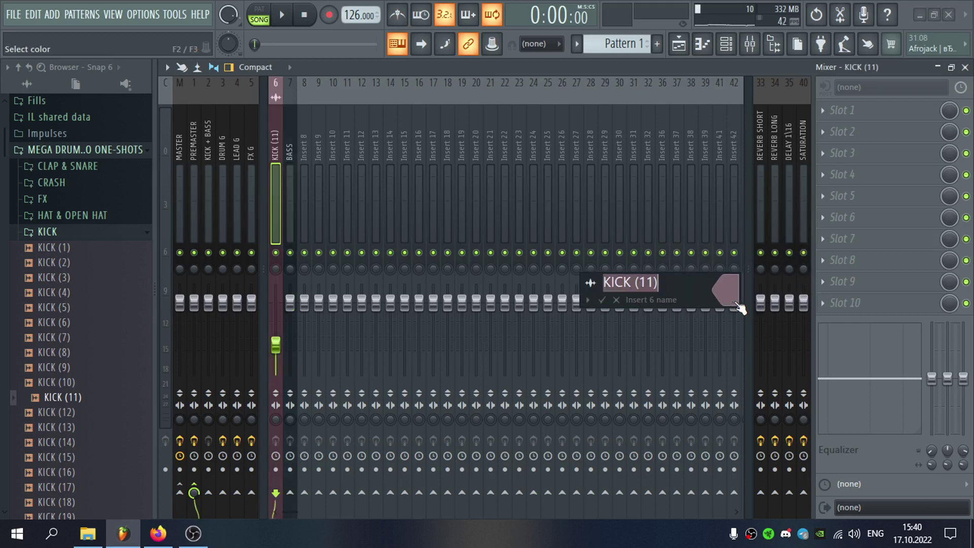
{"action": "key", "text": "BackSpace"}
{"action": "key", "text": "BackSpace"}
{"action": "key", "text": "Return"}
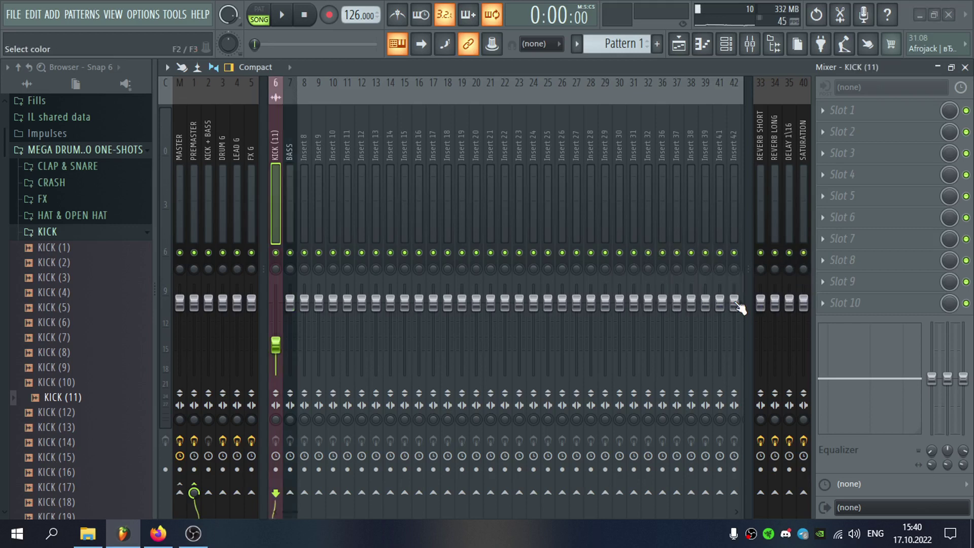
{"action": "right_click", "coordinate": [735, 305]}
Select the KICK and BASS mixer tracks together and route both to the KICK + BASS bus only
{"action": "left_click", "coordinate": [294, 144]}
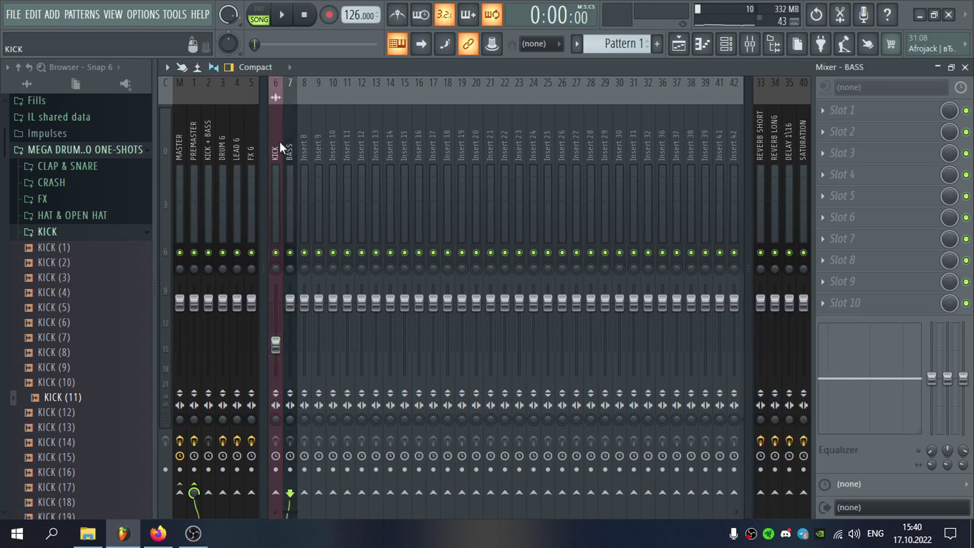
{"action": "left_click", "coordinate": [279, 148]}
{"action": "left_click", "coordinate": [292, 149]}
{"action": "left_click", "coordinate": [276, 147], "text": "ctrl"}
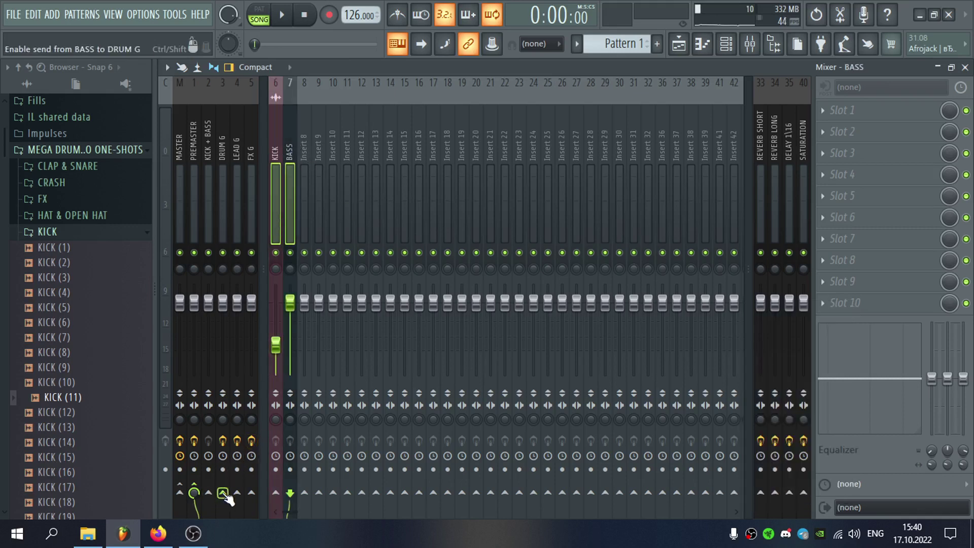
{"action": "left_click", "coordinate": [208, 493]}
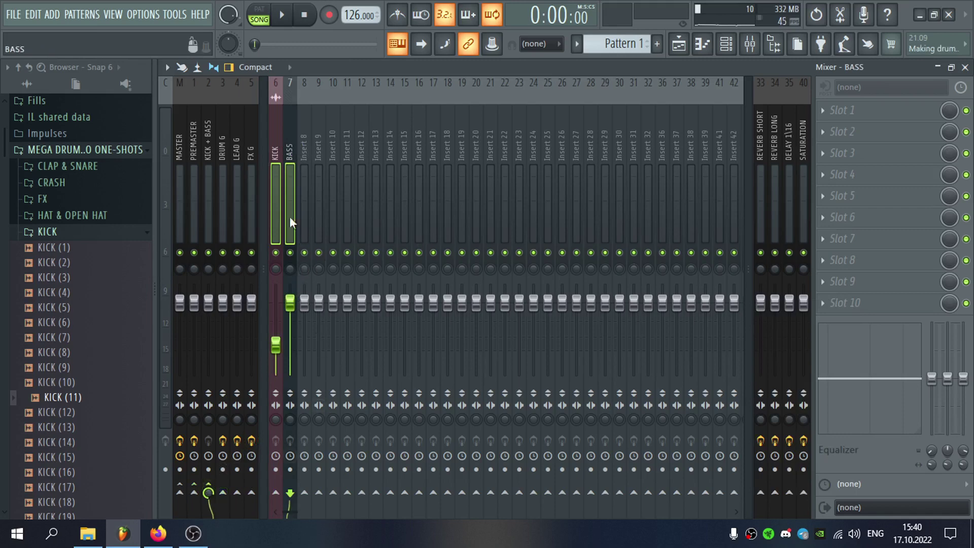
Lower the BASS mixer track's volume to about 69%
{"action": "left_click", "coordinate": [307, 237]}
{"action": "left_click_drag", "start_coordinate": [294, 307], "coordinate": [294, 329]}
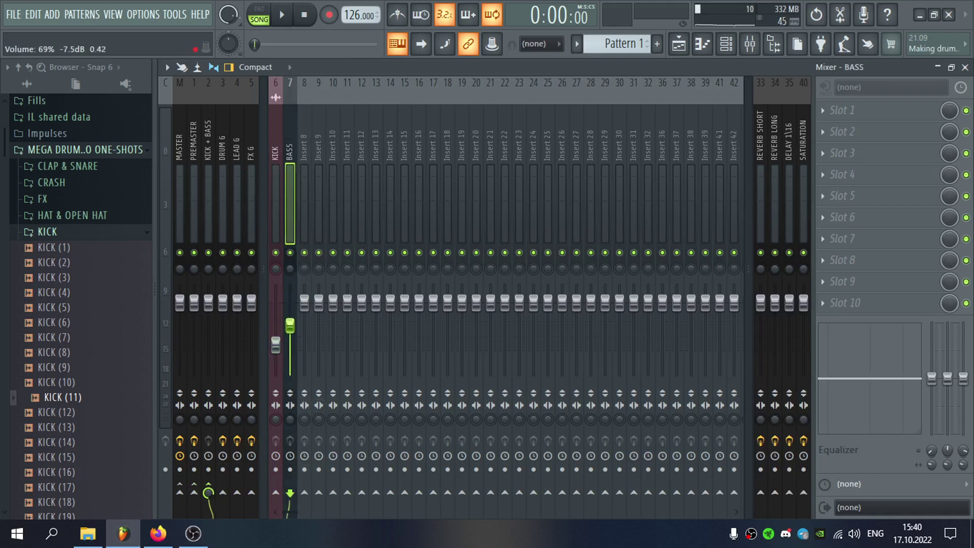
Load the ART55 Sylenth Sound Banks bank into Sylenth1 and keep its first preset, BASS 1
{"action": "left_click", "coordinate": [966, 66]}
{"action": "left_click_drag", "start_coordinate": [695, 208], "coordinate": [695, 100]}
{"action": "left_click", "coordinate": [458, 279]}
{"action": "mouse_move", "coordinate": [461, 294]}
{"action": "mouse_move", "coordinate": [669, 308]}
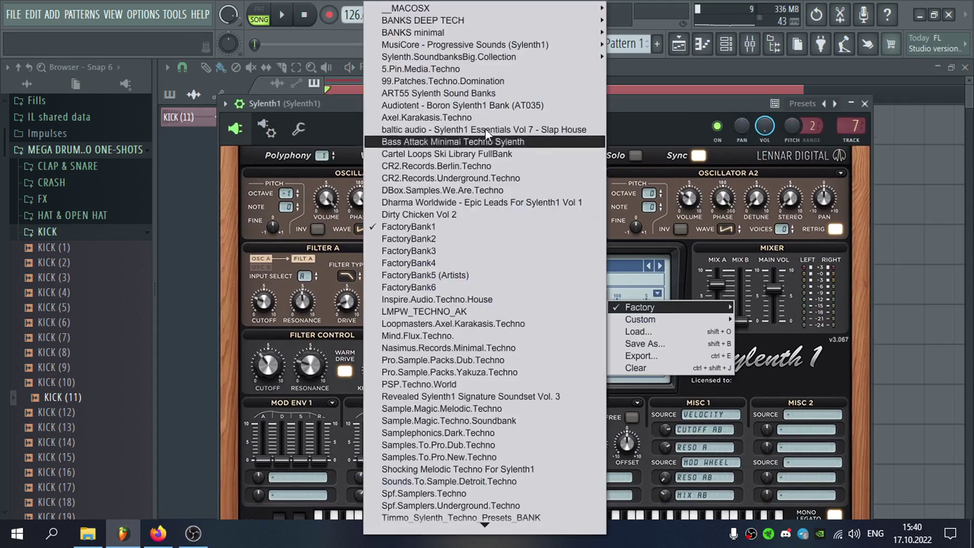
{"action": "left_click", "coordinate": [450, 94]}
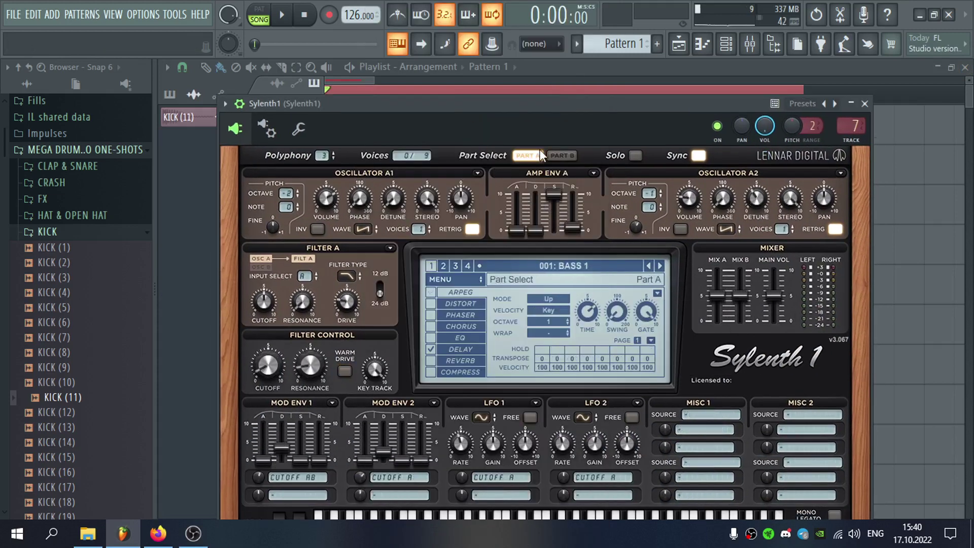
{"action": "left_click_drag", "start_coordinate": [550, 109], "coordinate": [541, 74]}
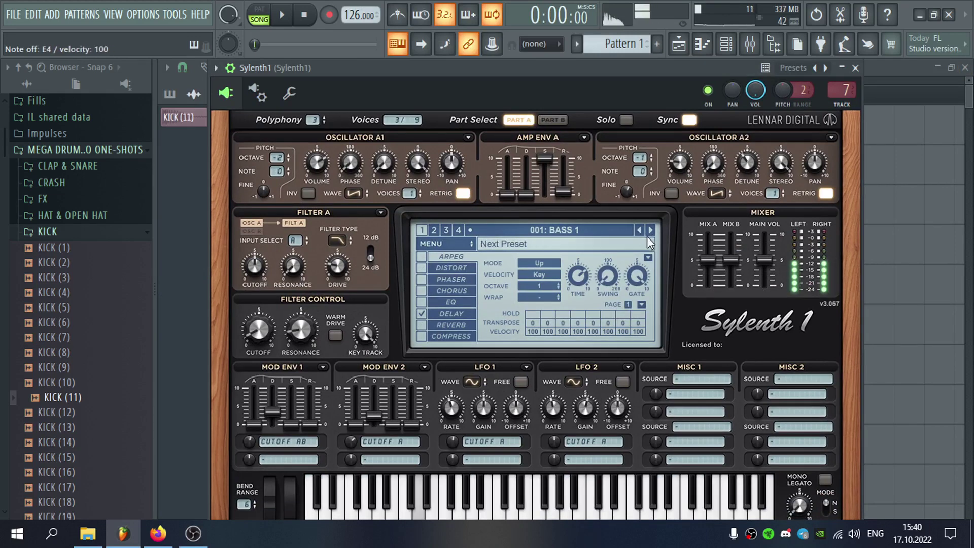
Delete the unused Sampler channel from the channel rack
{"action": "left_click", "coordinate": [856, 67]}
{"action": "right_click", "coordinate": [491, 188]}
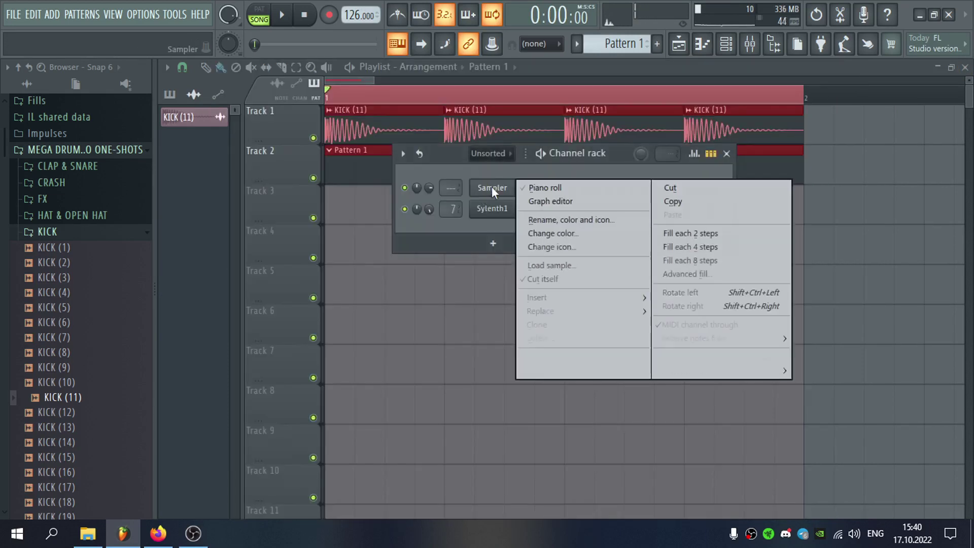
{"action": "left_click", "coordinate": [577, 339]}
Open the Sylenth1 channel's piano roll and set the scale highlighting root note to F#
{"action": "right_click", "coordinate": [492, 189]}
{"action": "left_click", "coordinate": [538, 188]}
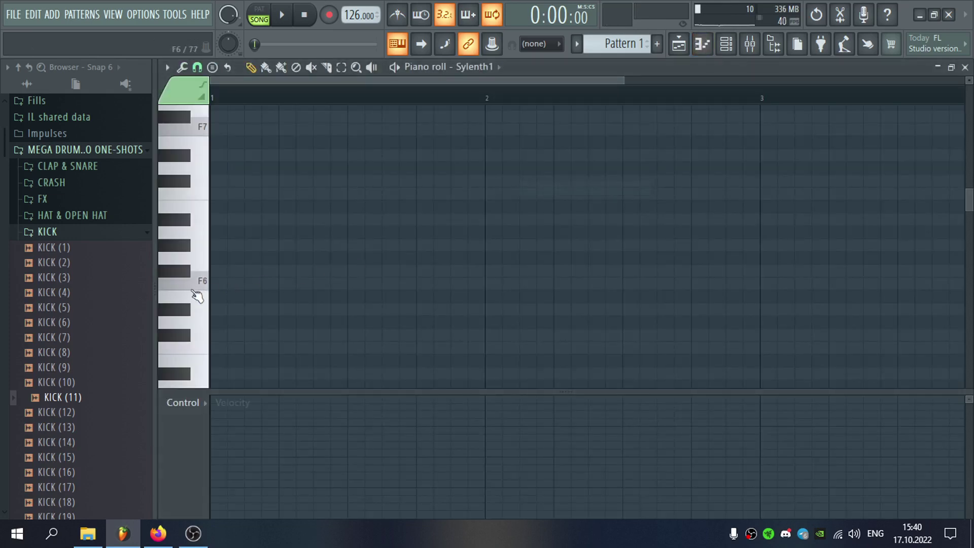
{"action": "left_click", "coordinate": [167, 68]}
{"action": "mouse_move", "coordinate": [202, 157]}
{"action": "mouse_move", "coordinate": [300, 167]}
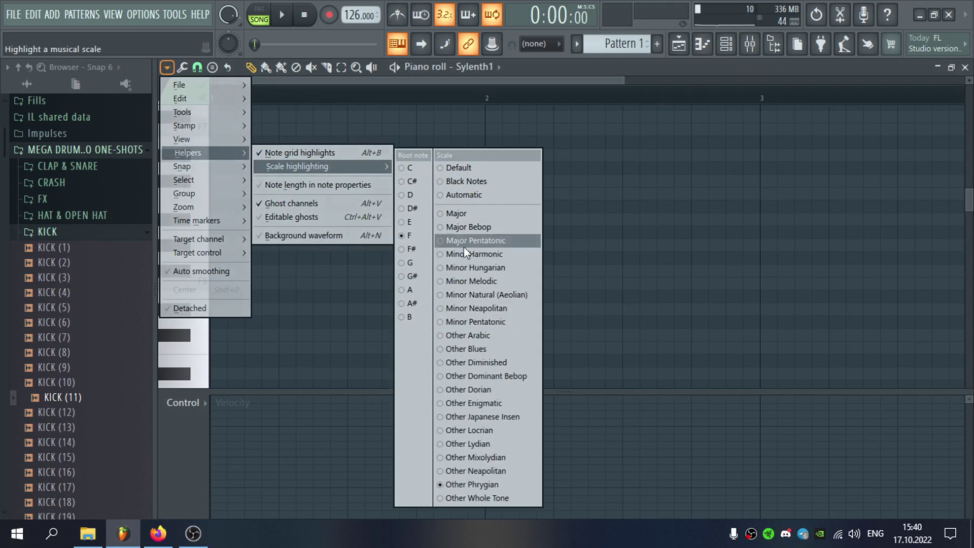
{"action": "left_click", "coordinate": [424, 253]}
Draw four F#3 bass notes across the first half of bar 1, lasting one, three, three and one steps
{"action": "scroll", "coordinate": [218, 285], "scroll_direction": "down", "scroll_amount": 6}
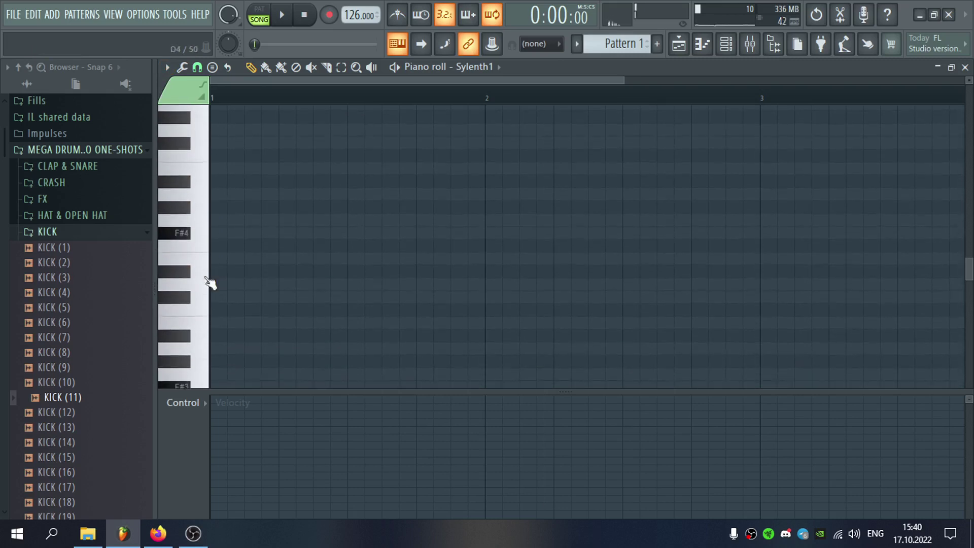
{"action": "left_click", "coordinate": [183, 236]}
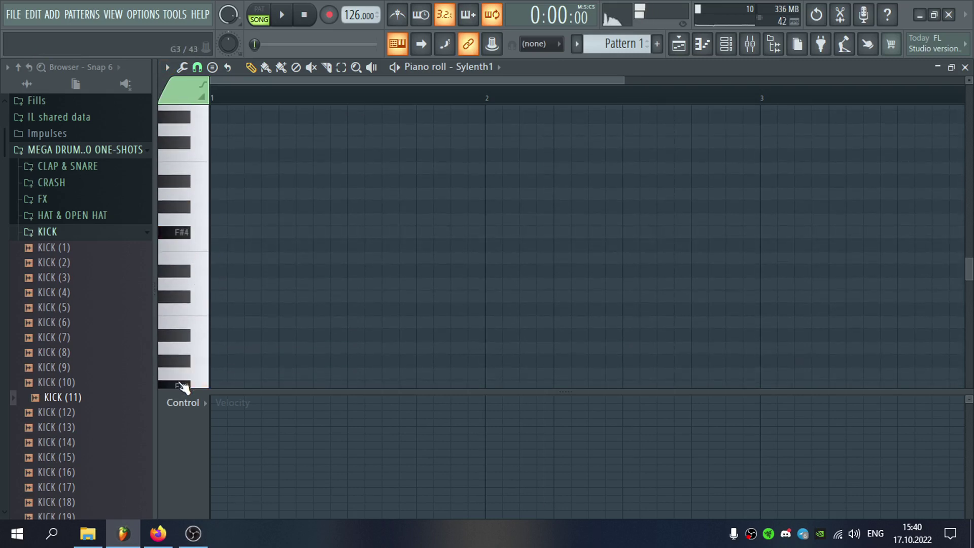
{"action": "scroll", "coordinate": [184, 386], "scroll_direction": "down", "scroll_amount": 3}
{"action": "left_click", "coordinate": [228, 310]}
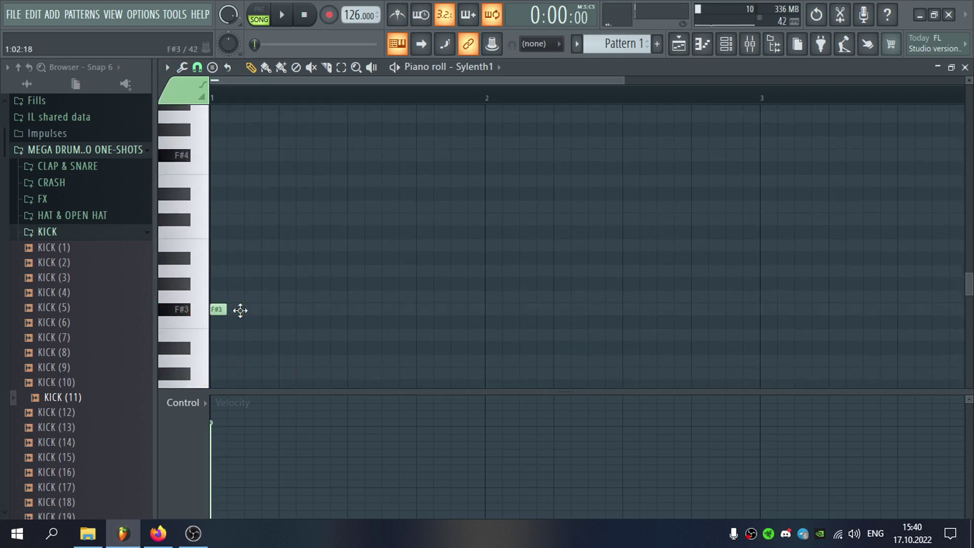
{"action": "left_click", "coordinate": [234, 310]}
{"action": "left_click", "coordinate": [250, 311]}
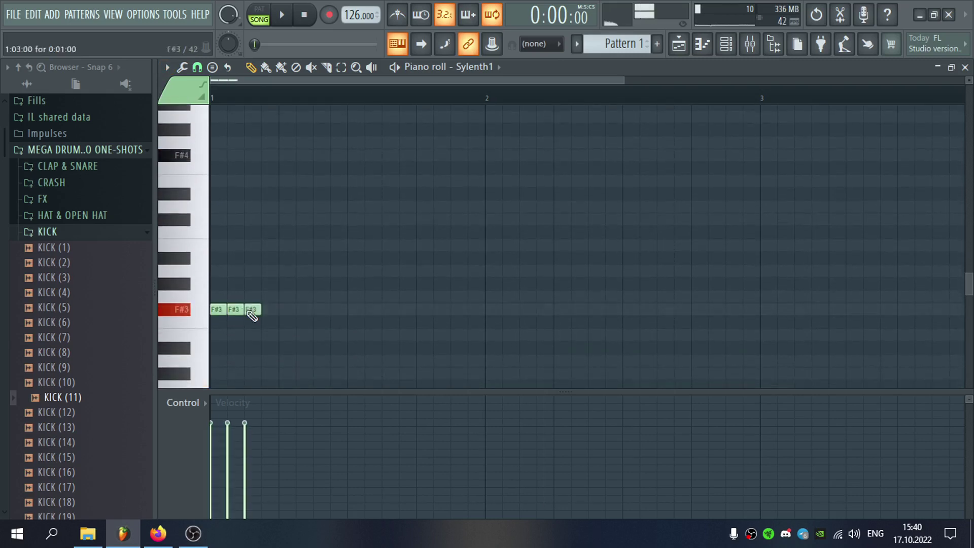
{"action": "left_click", "coordinate": [288, 310]}
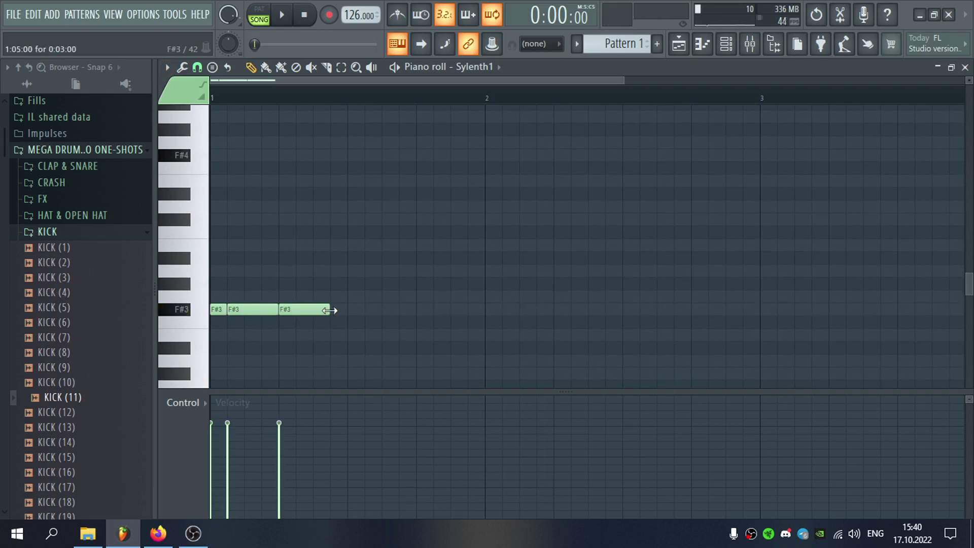
{"action": "left_click", "coordinate": [371, 310]}
Duplicate the F#3 note group into the second half of bar 1 and play the loop
{"action": "left_click_drag", "start_coordinate": [382, 305], "coordinate": [189, 341]}
{"action": "left_click_drag", "start_coordinate": [258, 311], "coordinate": [396, 320]}
{"action": "left_click", "coordinate": [563, 271]}
{"action": "key", "text": "space"}
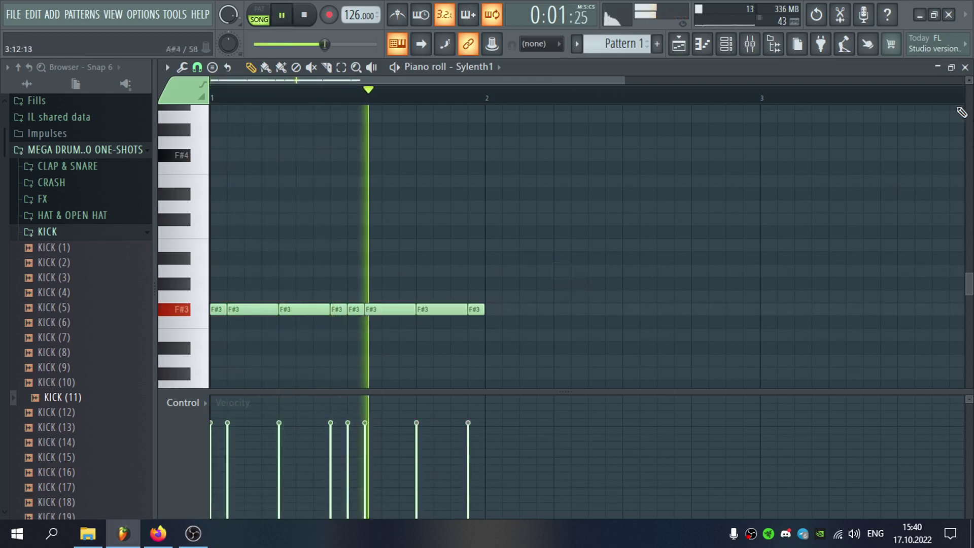
Set the BASS mixer track's volume to about 77% while the loop plays
{"action": "key", "text": "F5"}
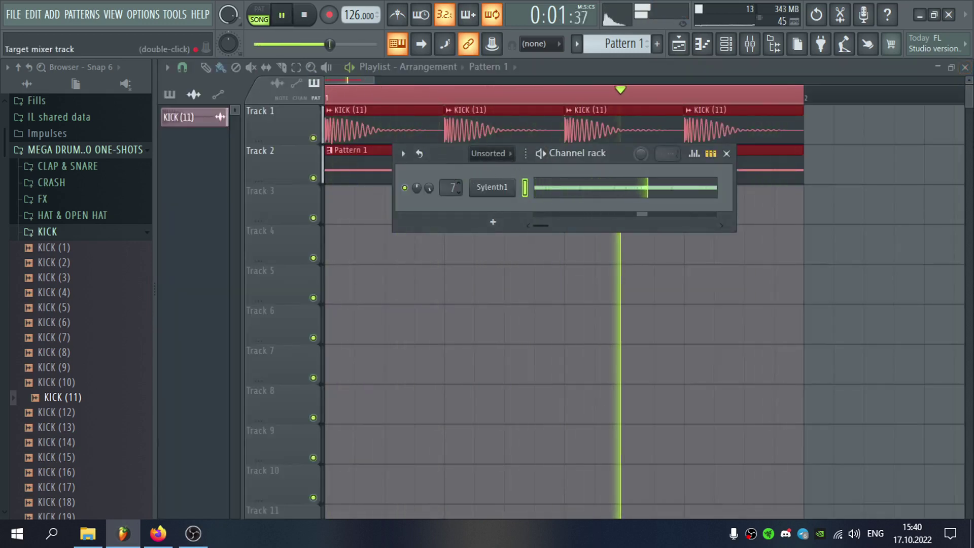
{"action": "key", "text": "F9"}
{"action": "mouse_move", "coordinate": [290, 302]}
{"action": "left_mouse_down"}
{"action": "mouse_move", "coordinate": [290, 335]}
{"action": "mouse_move", "coordinate": [290, 320]}
{"action": "left_mouse_up"}
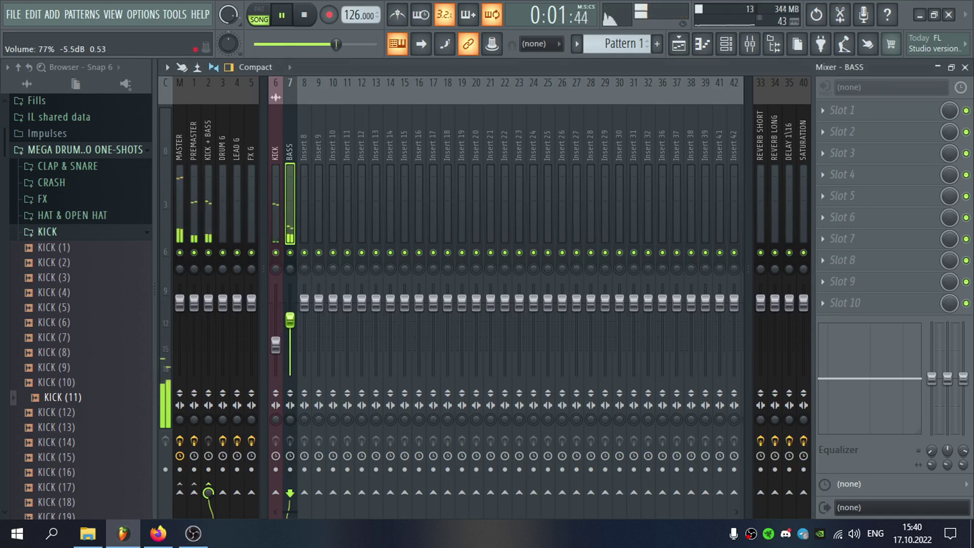
Add VolumeShaper4 to the BASS track's slot 10 with the fifth Ducking curve, and split off the high band at about 1.51 kHz
{"action": "left_click", "coordinate": [838, 302]}
{"action": "left_click", "coordinate": [748, 315]}
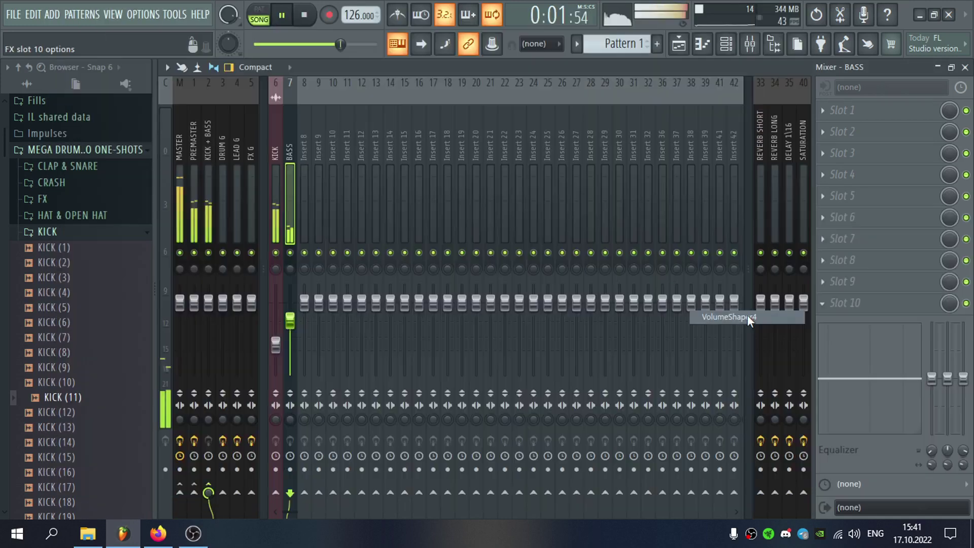
{"action": "left_click", "coordinate": [614, 385]}
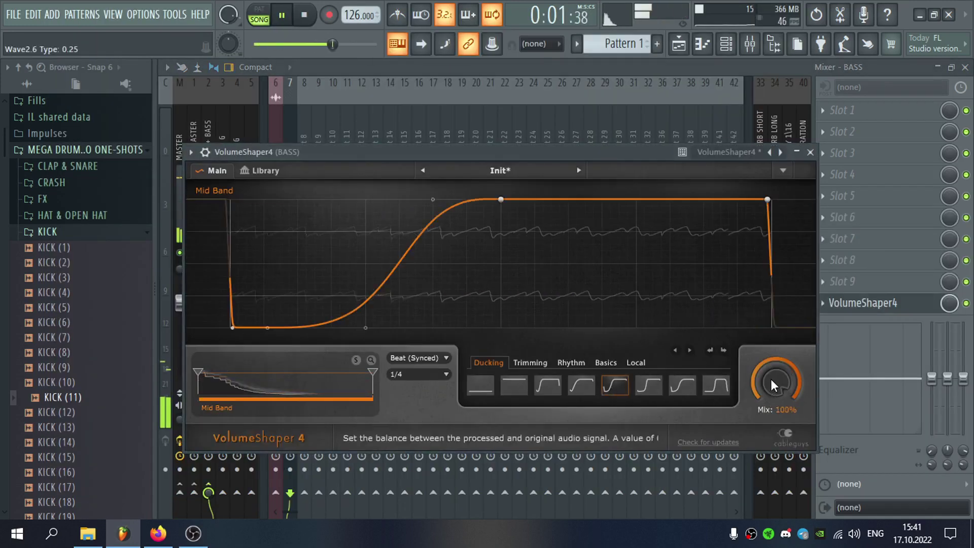
{"action": "mouse_move", "coordinate": [373, 373]}
{"action": "left_mouse_down"}
{"action": "mouse_move", "coordinate": [321, 373]}
{"action": "mouse_move", "coordinate": [299, 394]}
{"action": "left_mouse_up"}
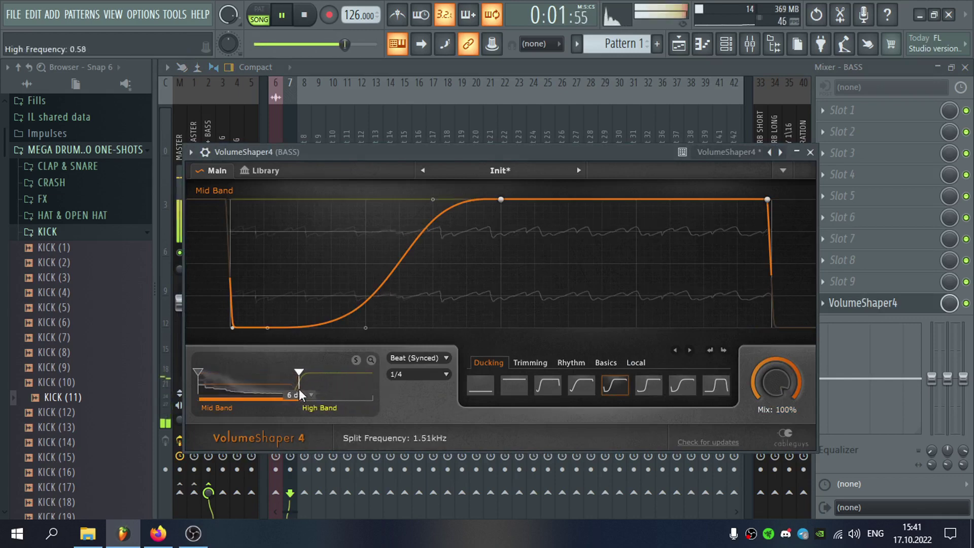
{"action": "left_click", "coordinate": [810, 152]}
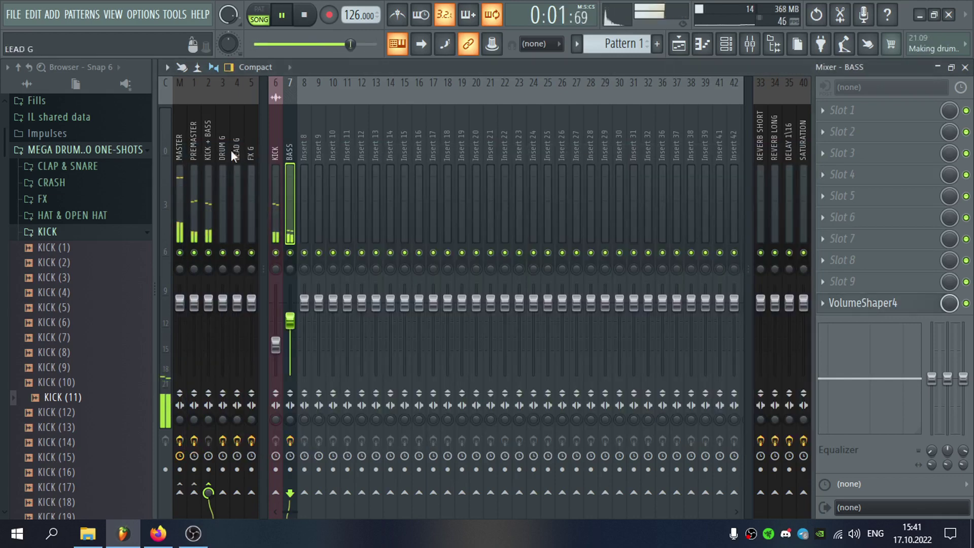
Add Pro-Q 3 to the KICK + BASS track's first effect slot with a 24 dB/oct low cut at about 30 Hz
{"action": "left_click", "coordinate": [208, 149]}
{"action": "left_click", "coordinate": [842, 110]}
{"action": "left_click", "coordinate": [490, 398]}
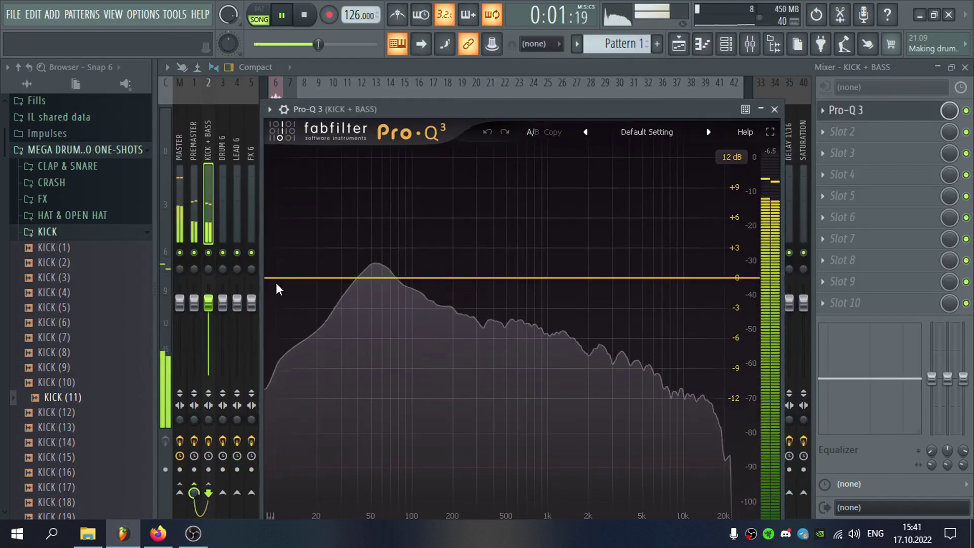
{"action": "left_click_drag", "start_coordinate": [277, 284], "coordinate": [340, 277]}
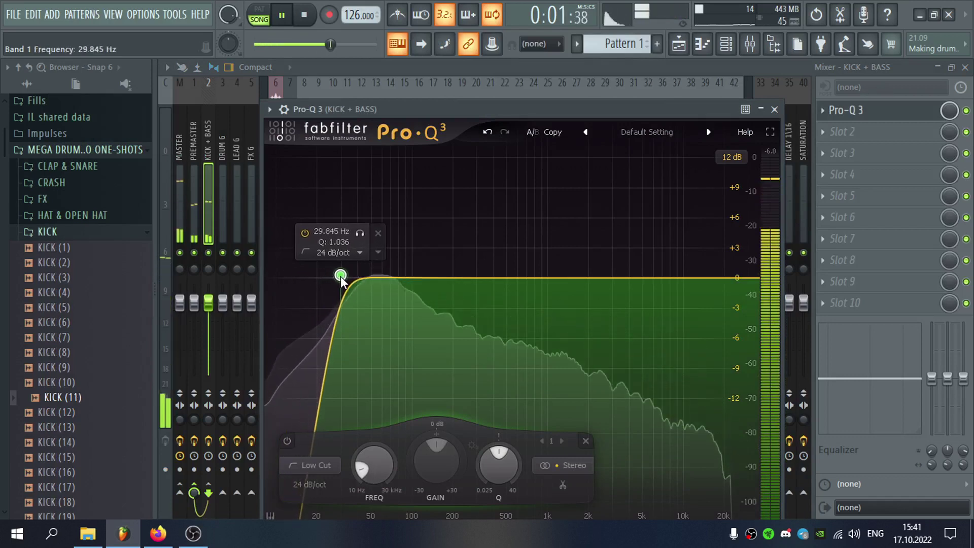
{"action": "left_click_drag", "start_coordinate": [446, 278], "coordinate": [446, 278]}
{"action": "left_click", "coordinate": [774, 109]}
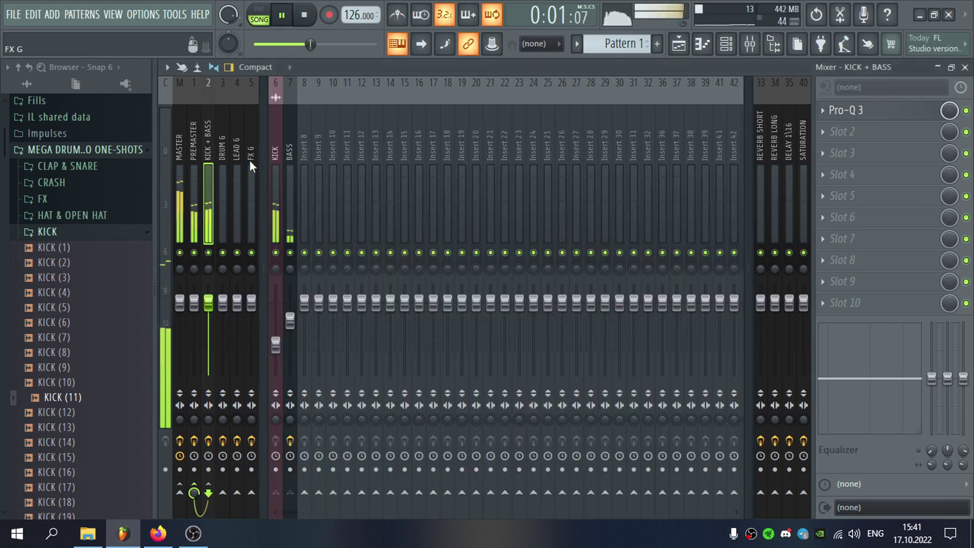
Add Pro-Q 3 to the BASS track's first effect slot and pull its curve down slightly in the low frequencies
{"action": "left_click", "coordinate": [283, 153]}
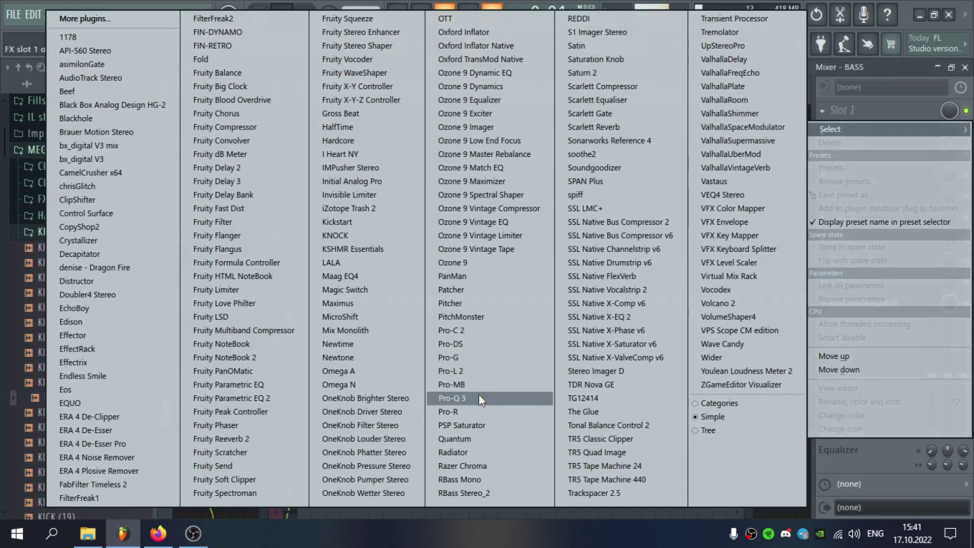
{"action": "left_click", "coordinate": [478, 396]}
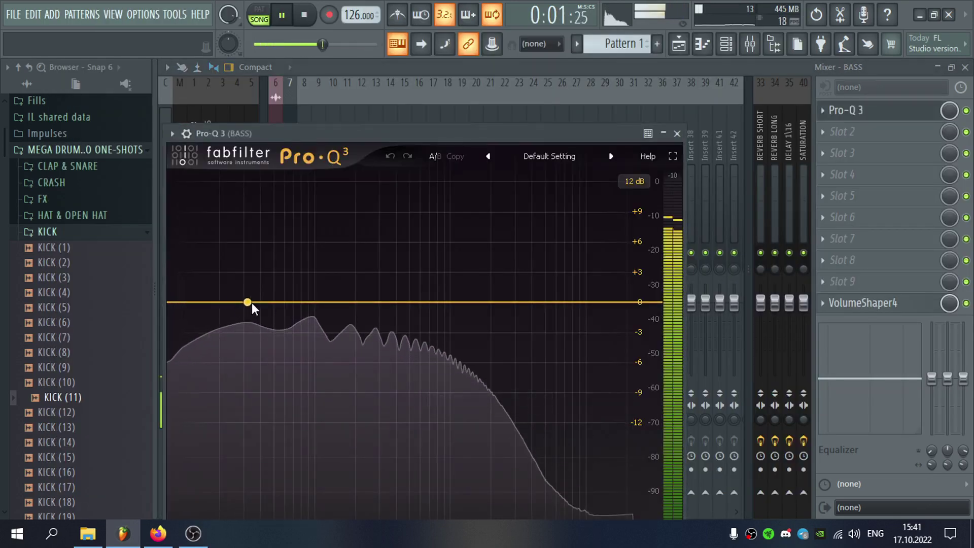
{"action": "left_click_drag", "start_coordinate": [303, 303], "coordinate": [307, 322]}
{"action": "left_click", "coordinate": [677, 133]}
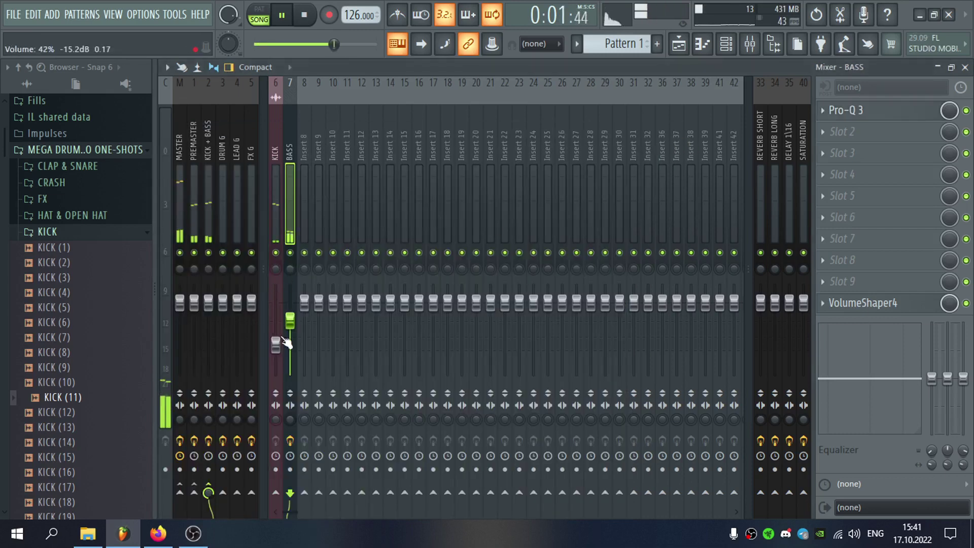
Set the bass synth's Oscillator A1 phase to 0 degrees and its filter control cutoff to about 1.9
{"action": "left_click", "coordinate": [965, 69]}
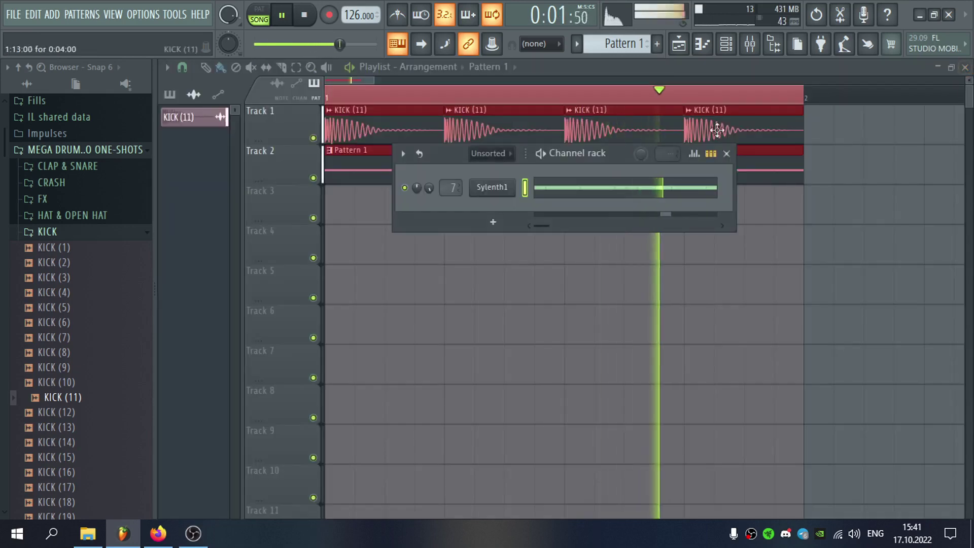
{"action": "left_click", "coordinate": [493, 188]}
{"action": "left_click_drag", "start_coordinate": [536, 79], "coordinate": [574, 69]}
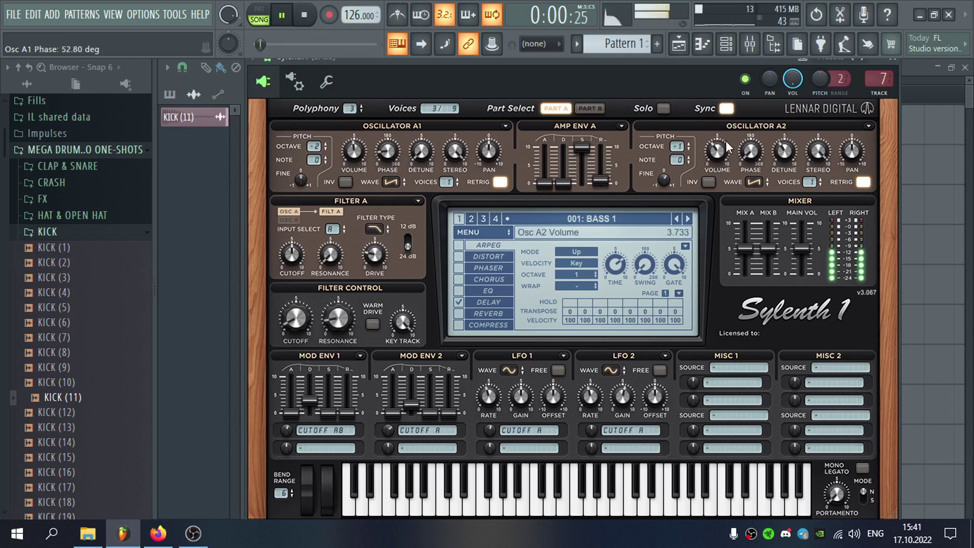
{"action": "left_click_drag", "start_coordinate": [391, 165], "coordinate": [391, 176]}
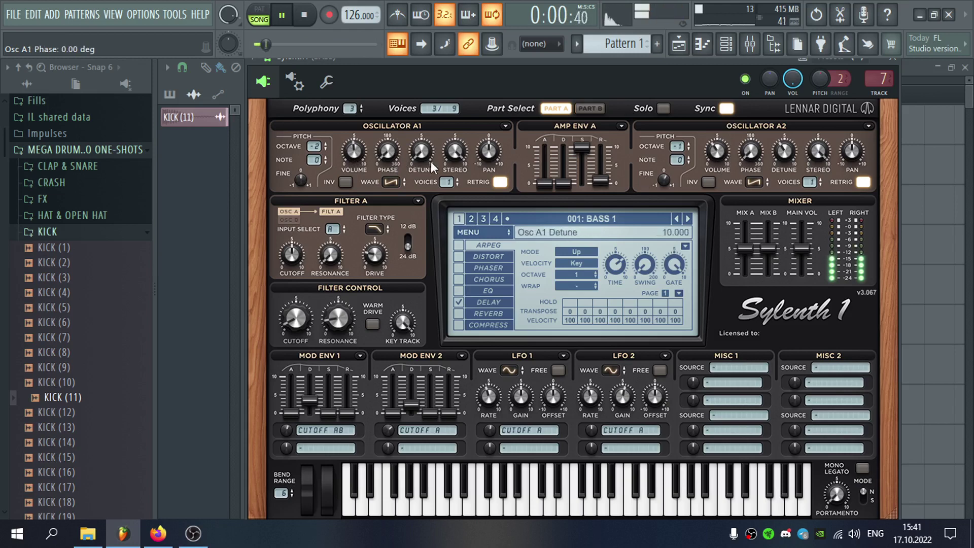
{"action": "left_click_drag", "start_coordinate": [759, 135], "coordinate": [769, 56]}
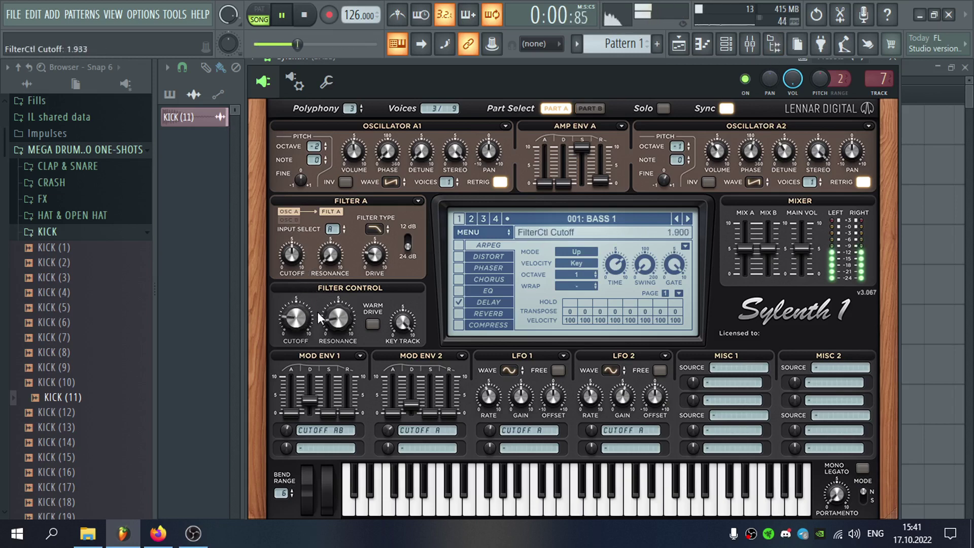
{"action": "left_click_drag", "start_coordinate": [319, 318], "coordinate": [321, 358]}
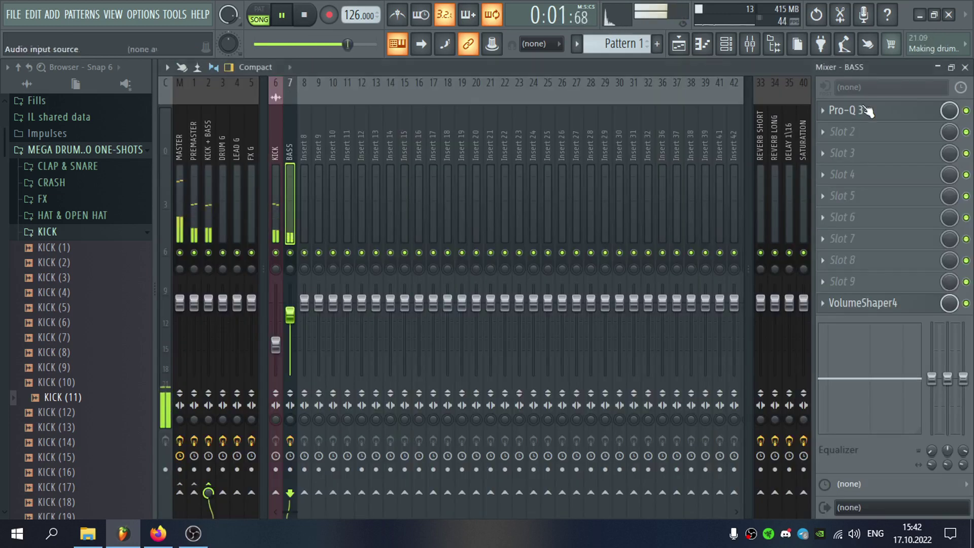
Set the BASS mixer track's volume to about 95% (-1.3 dB) and Sylenth1's main volume to about 6.1
{"action": "left_click", "coordinate": [879, 78]}
{"action": "left_click_drag", "start_coordinate": [290, 315], "coordinate": [289, 306]}
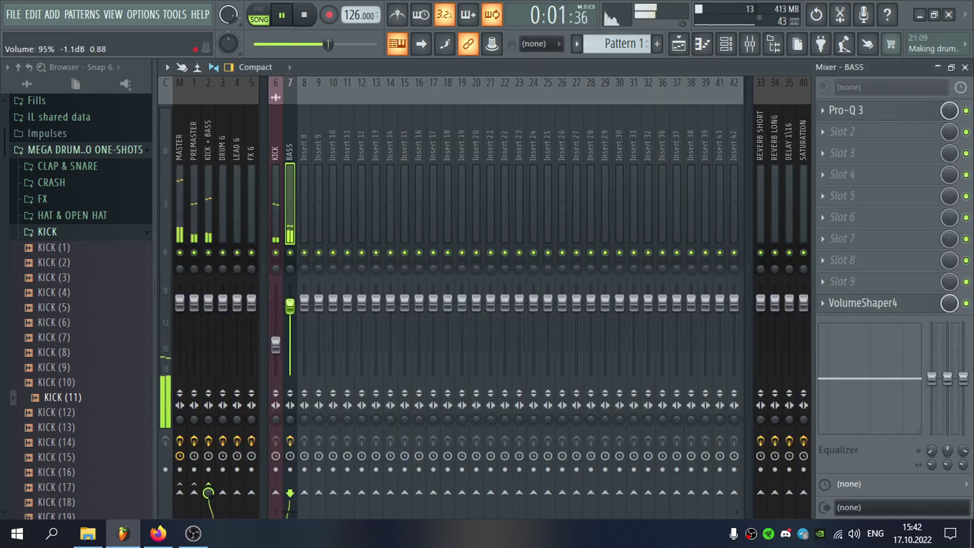
{"action": "left_click", "coordinate": [964, 67]}
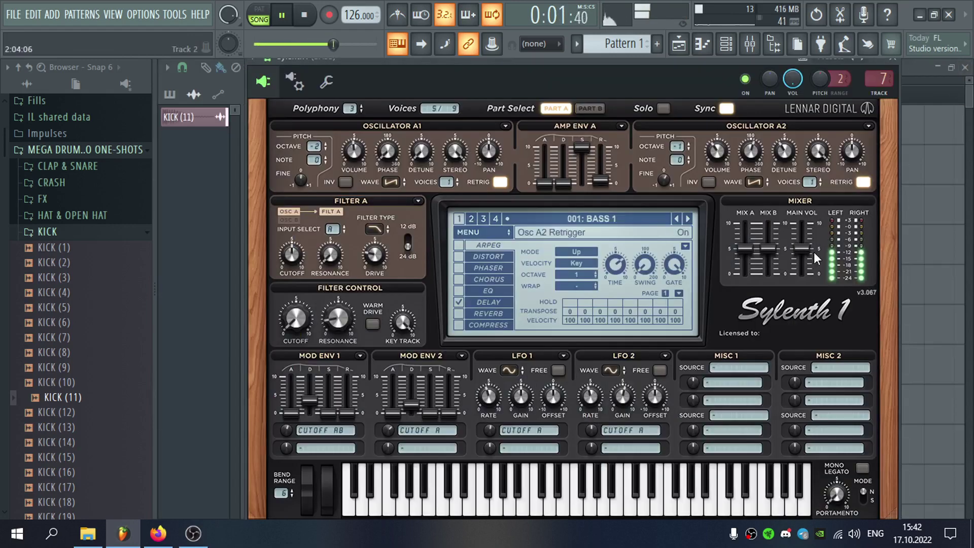
{"action": "left_click_drag", "start_coordinate": [802, 248], "coordinate": [801, 237]}
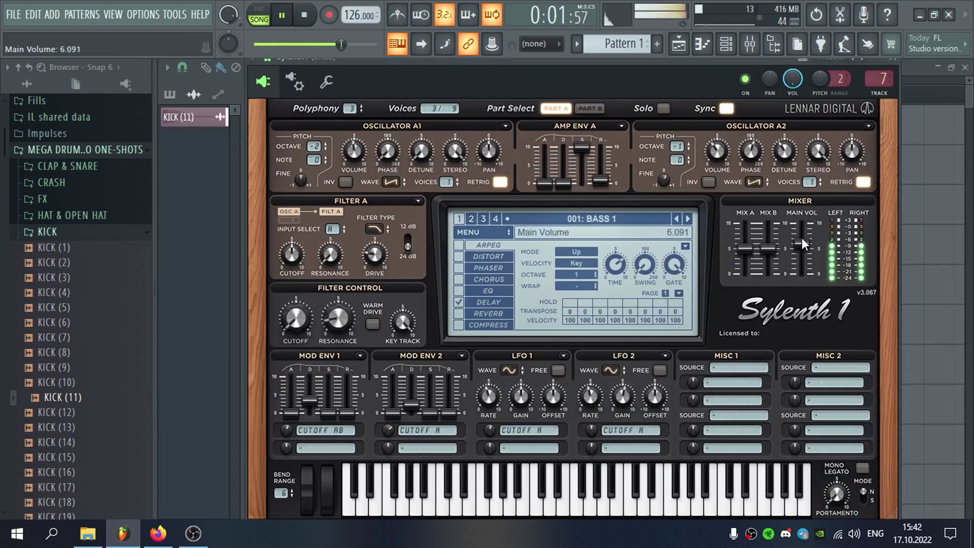
{"action": "left_click", "coordinate": [726, 44]}
{"action": "left_click", "coordinate": [750, 44]}
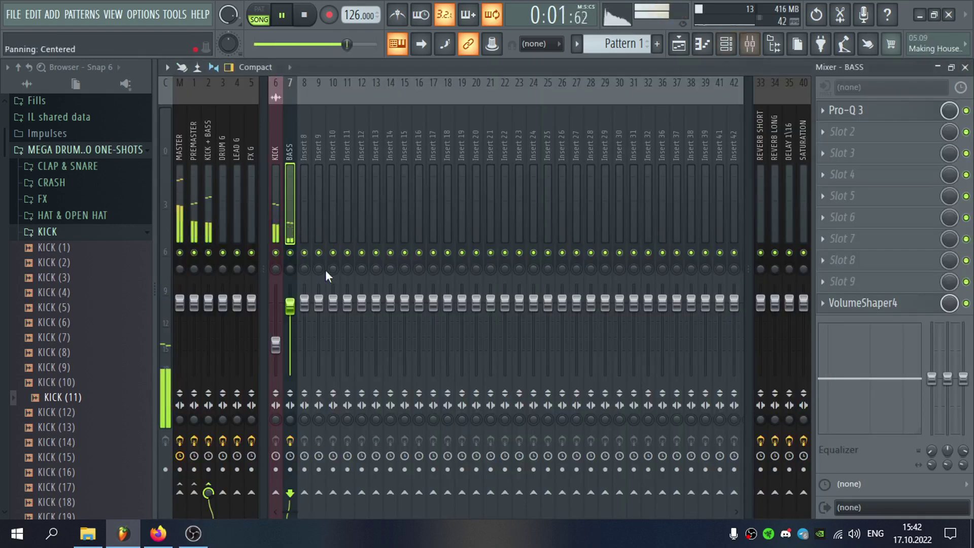
{"action": "left_click_drag", "start_coordinate": [291, 307], "coordinate": [292, 308]}
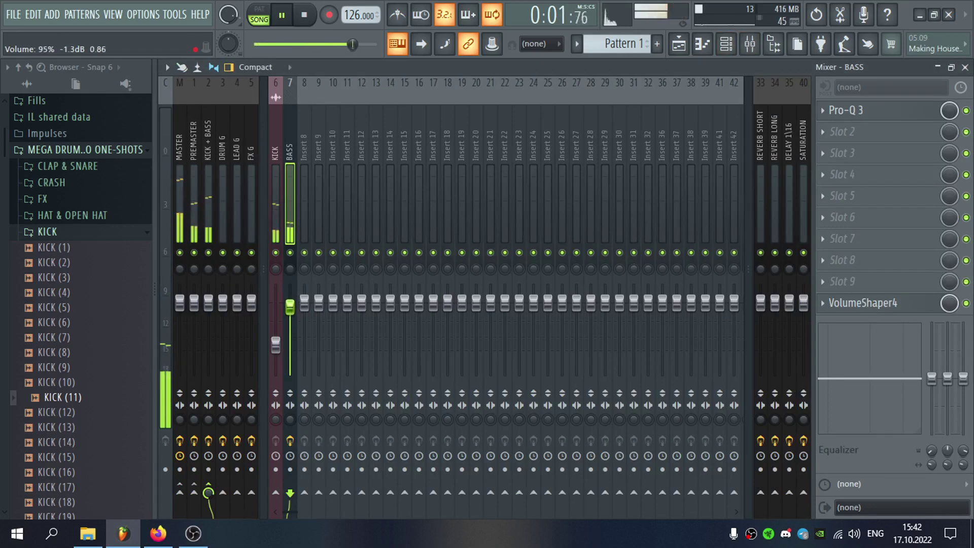
Set Sylenth1's delay dry/wet to 40% and turn off its ping pong option
{"action": "key", "text": "F9"}
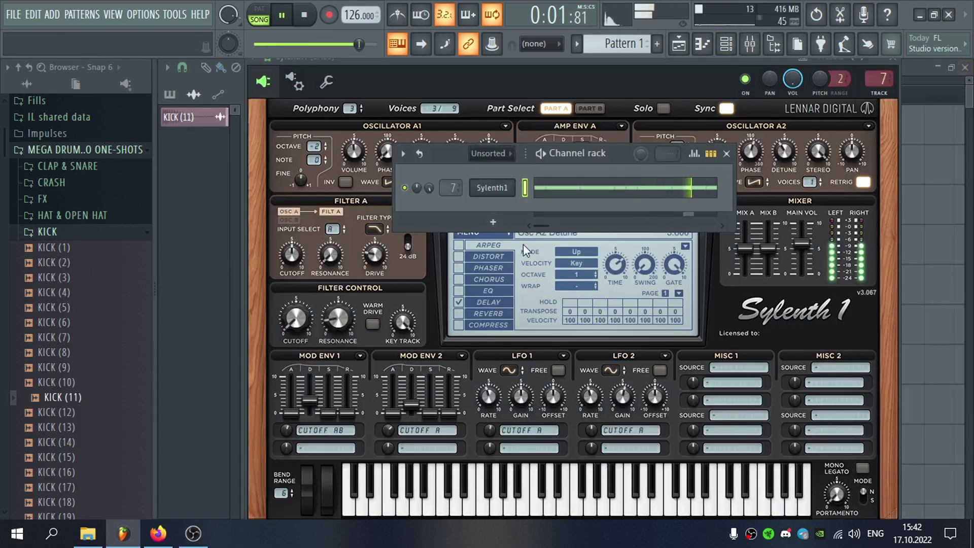
{"action": "left_click", "coordinate": [599, 108]}
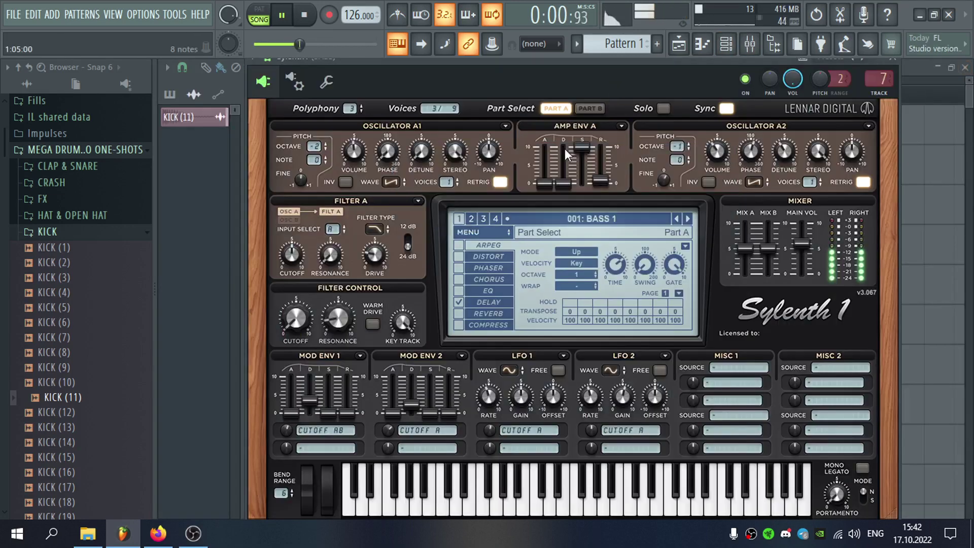
{"action": "left_click", "coordinate": [483, 305]}
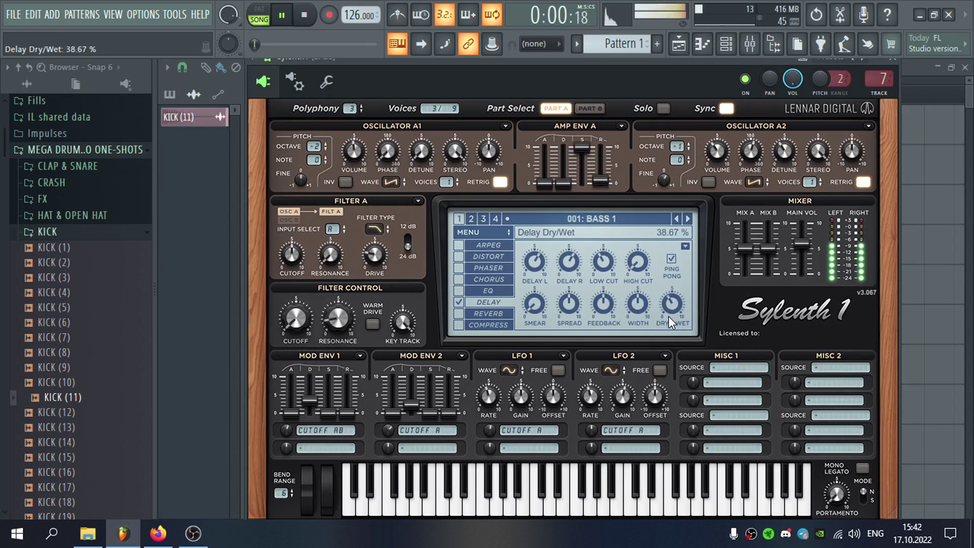
{"action": "scroll", "coordinate": [669, 316], "scroll_direction": "up", "scroll_amount": 1}
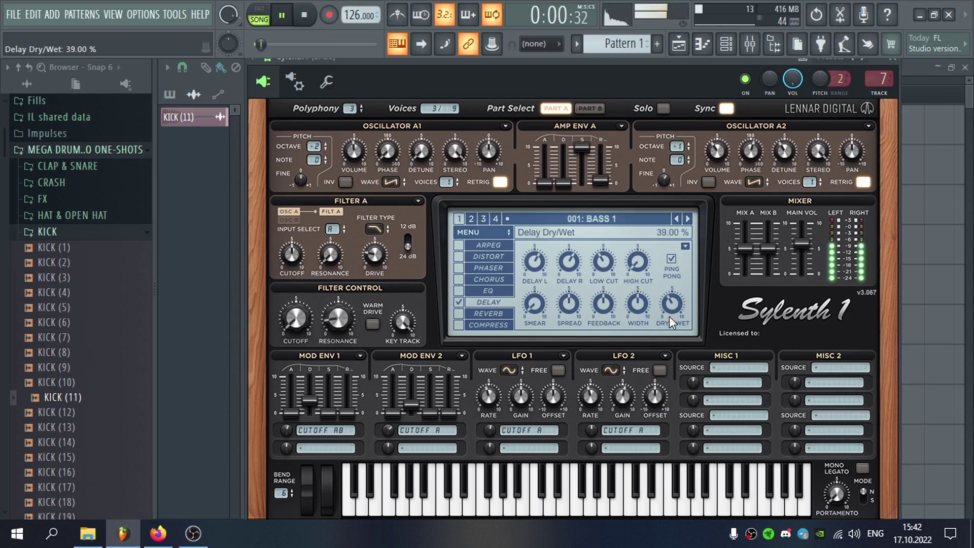
{"action": "scroll", "coordinate": [671, 317], "scroll_direction": "up", "scroll_amount": 3}
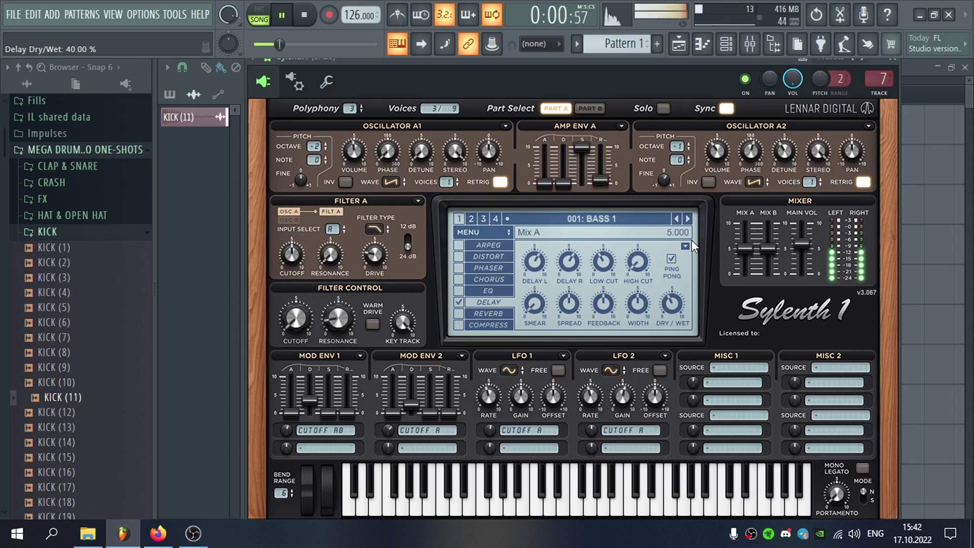
{"action": "left_click", "coordinate": [675, 259]}
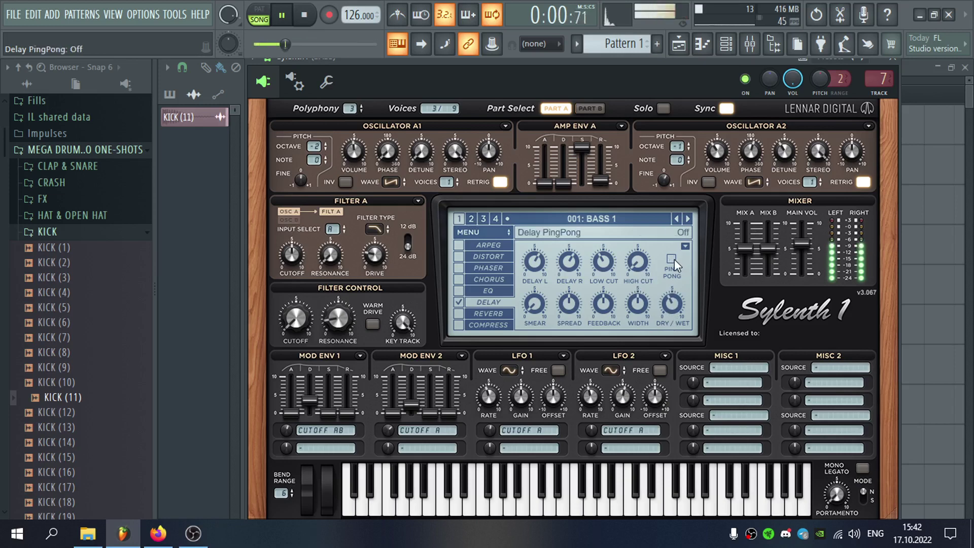
{"action": "left_click", "coordinate": [674, 260]}
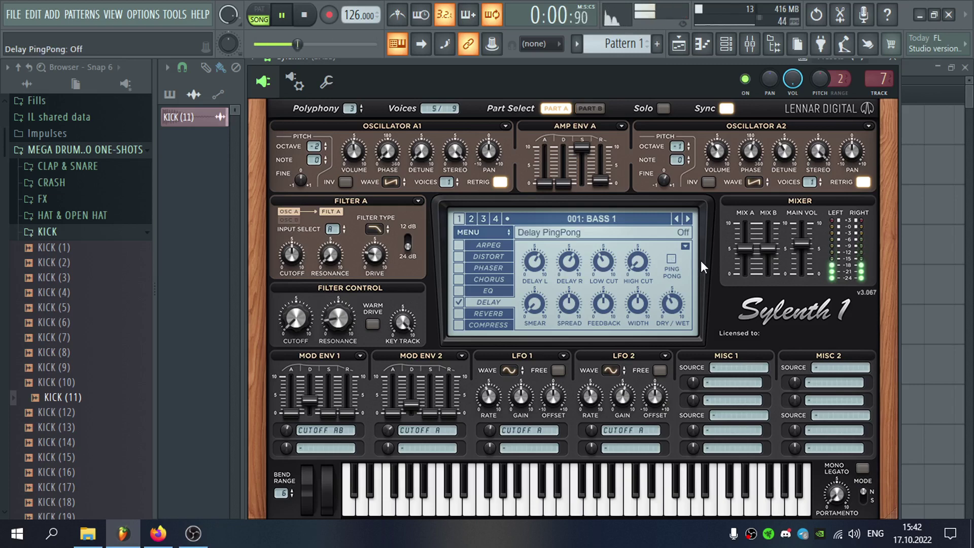
{"action": "left_click", "coordinate": [894, 62]}
Collapse the KICK sample folder in the browser
{"action": "left_click", "coordinate": [537, 131]}
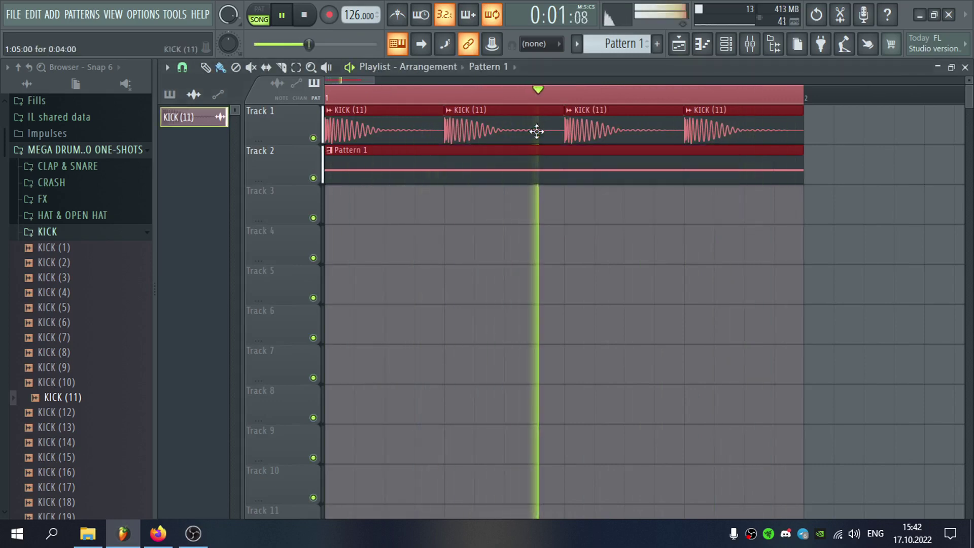
{"action": "left_click", "coordinate": [544, 209]}
{"action": "right_click", "coordinate": [544, 209]}
{"action": "left_click", "coordinate": [53, 237]}
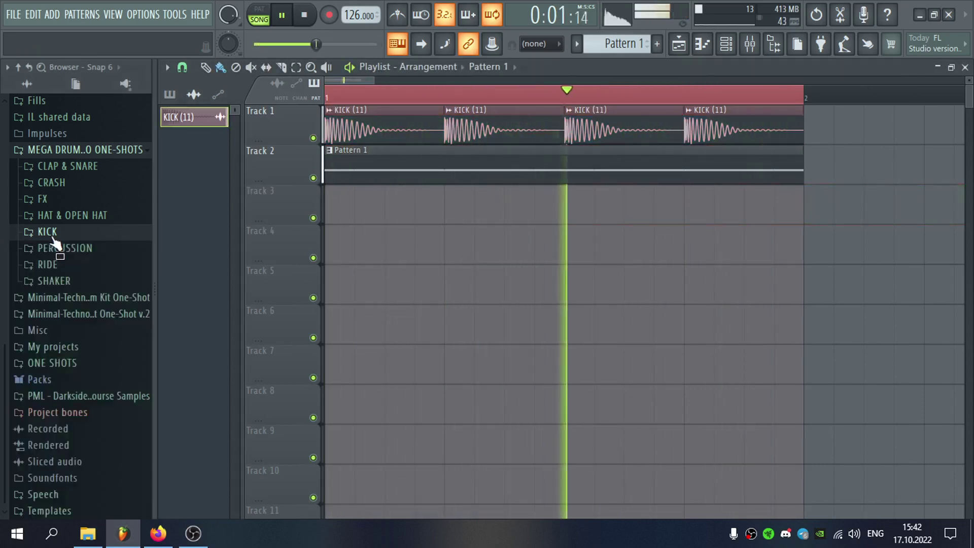
Enable Mono Legato in Sylenth1 and set its portamento time to about 41 ms
{"action": "double_click", "coordinate": [396, 158]}
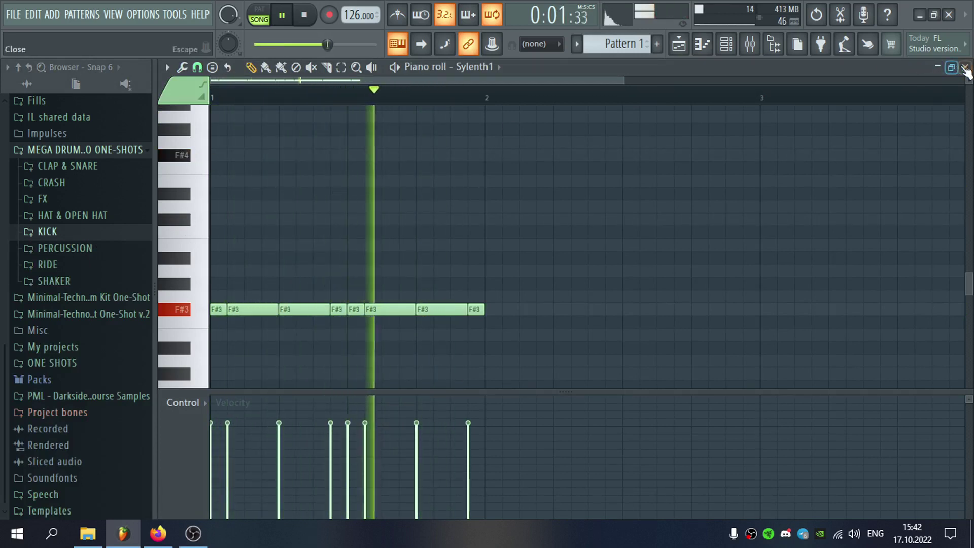
{"action": "left_click", "coordinate": [966, 69]}
{"action": "left_click", "coordinate": [494, 191]}
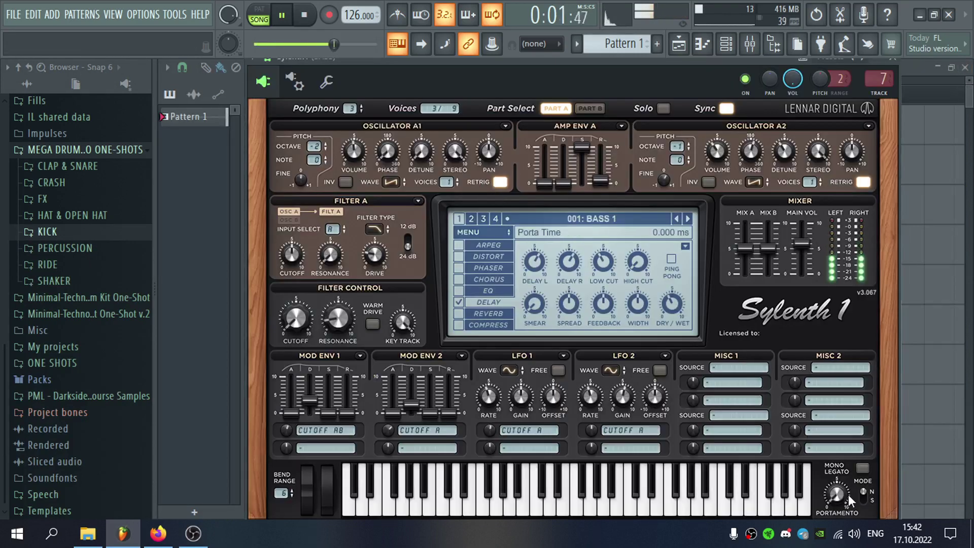
{"action": "left_click", "coordinate": [862, 468]}
{"action": "left_click_drag", "start_coordinate": [838, 494], "coordinate": [851, 416]}
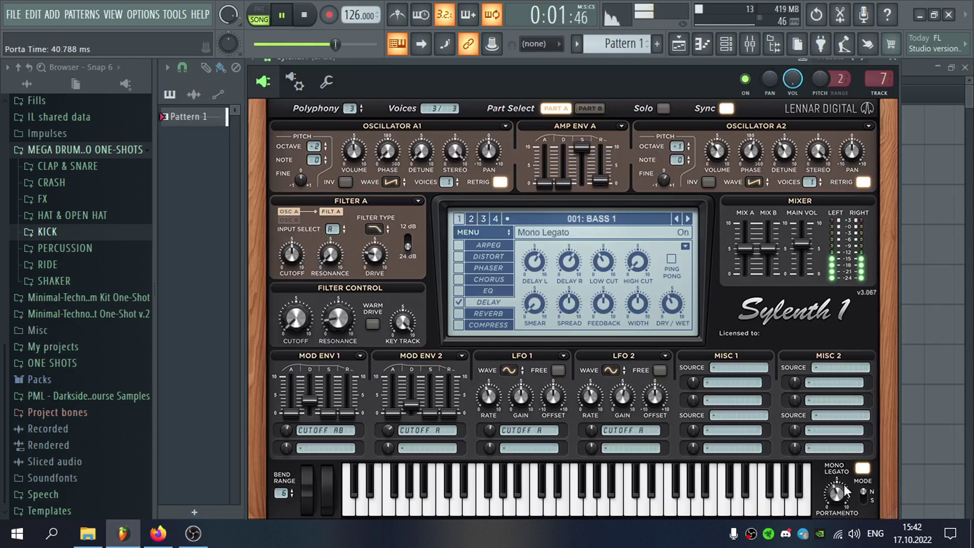
{"action": "left_click", "coordinate": [893, 59]}
Add a two-step A3 note near the end of the bass bar and shorten the F#3 note beneath it to one step
{"action": "key", "text": "F7"}
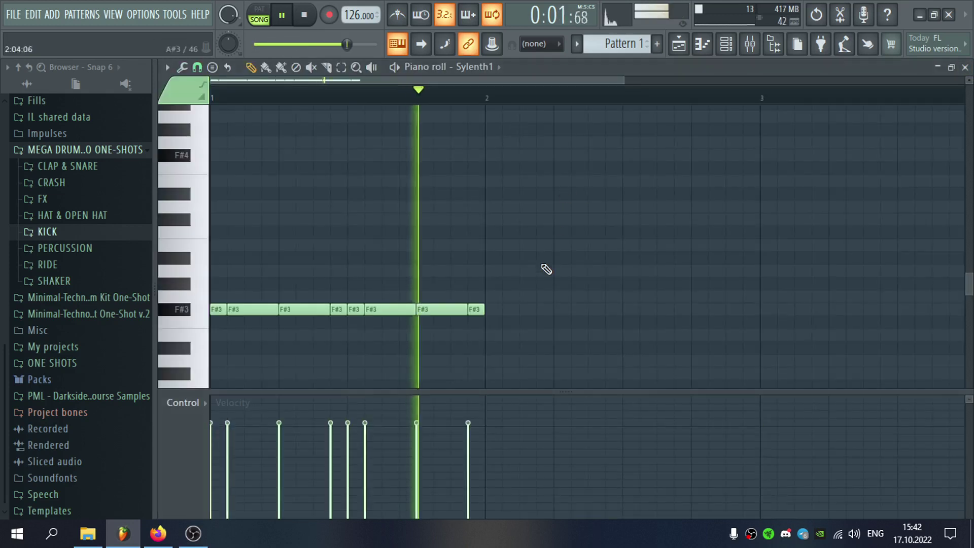
{"action": "left_click", "coordinate": [455, 245]}
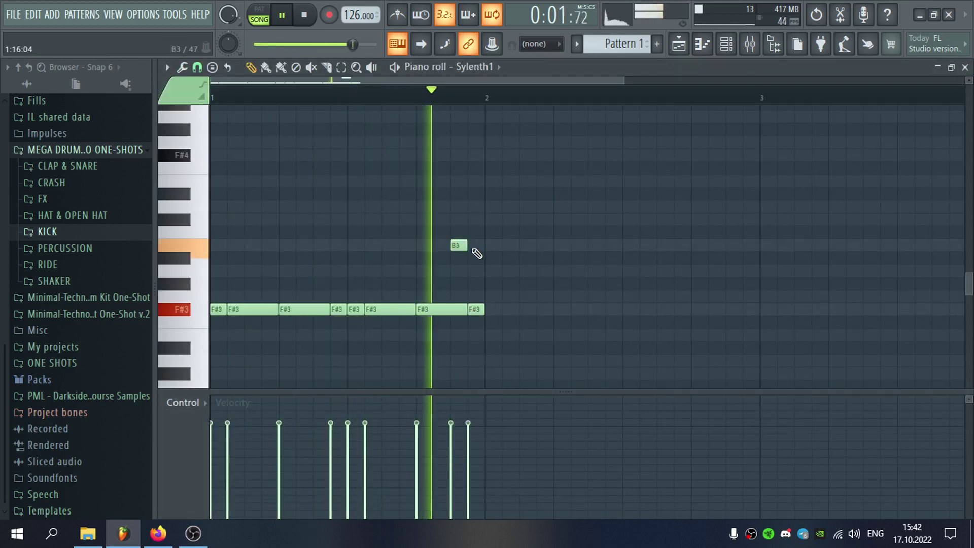
{"action": "left_click_drag", "start_coordinate": [459, 246], "coordinate": [468, 274]}
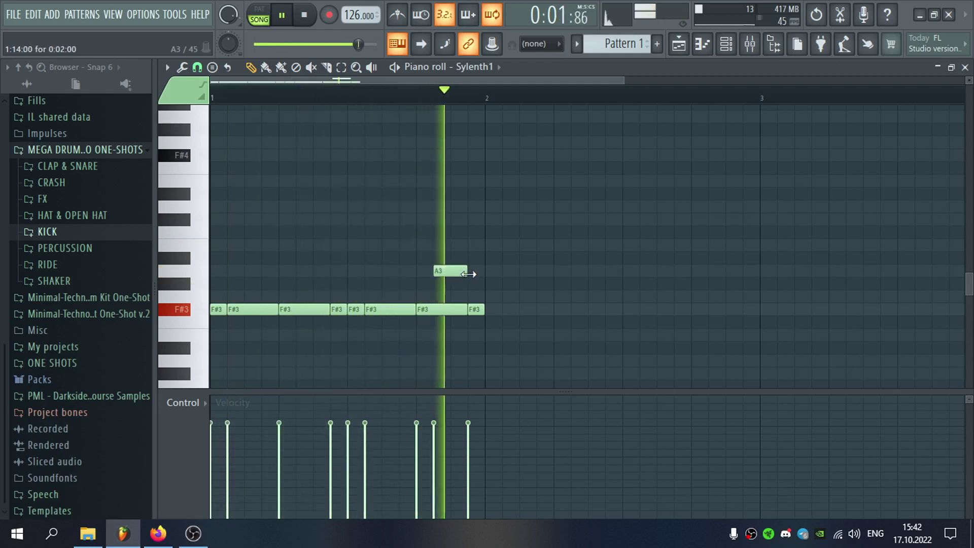
{"action": "left_click_drag", "start_coordinate": [466, 309], "coordinate": [433, 309]}
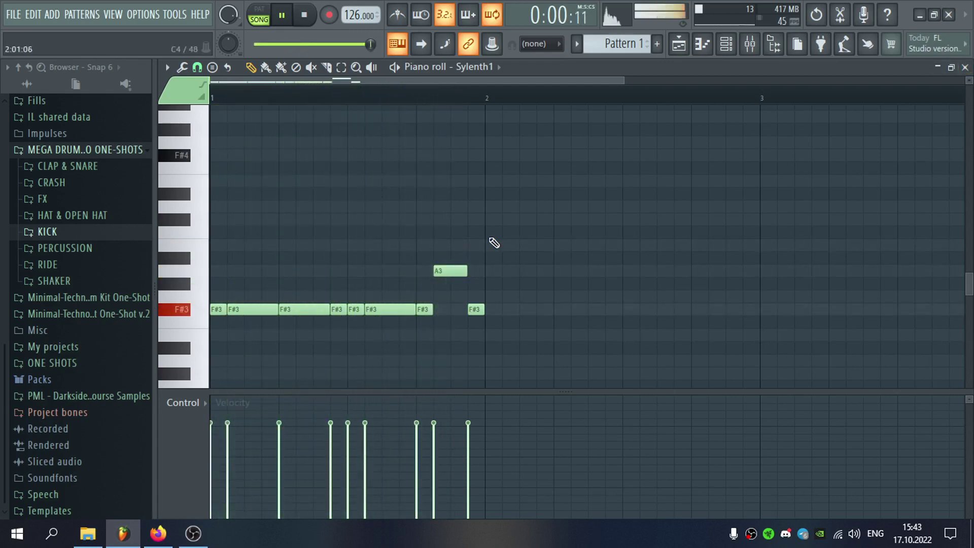
Try the added note at F3, delete it together with the bar's last F#3 note, and stop playback
{"action": "left_click_drag", "start_coordinate": [441, 270], "coordinate": [441, 322]}
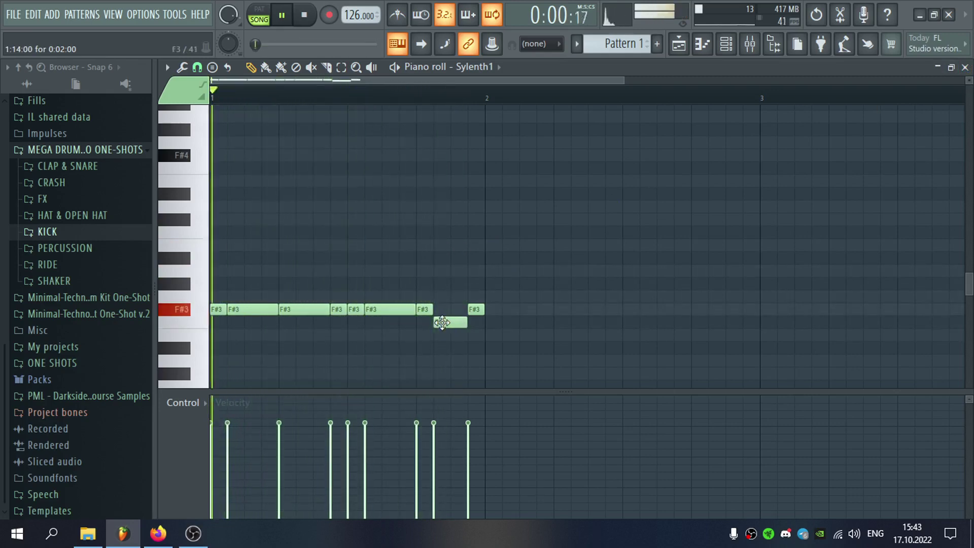
{"action": "right_click", "coordinate": [442, 322]}
{"action": "right_click", "coordinate": [471, 311]}
{"action": "key", "text": "space"}
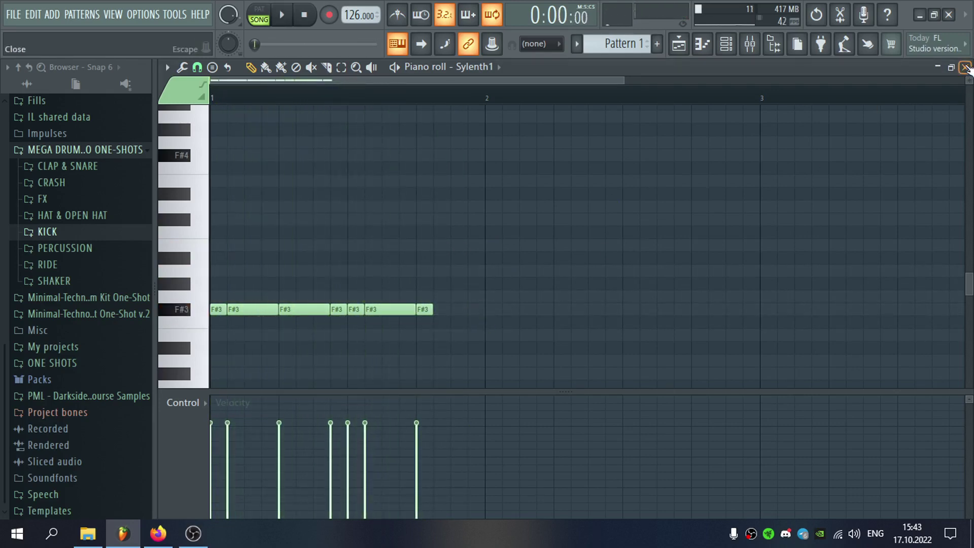
Set Sylenth1's Mod Env 1 decay to 0 and play the loop
{"action": "left_click", "coordinate": [965, 67]}
{"action": "left_click", "coordinate": [489, 189]}
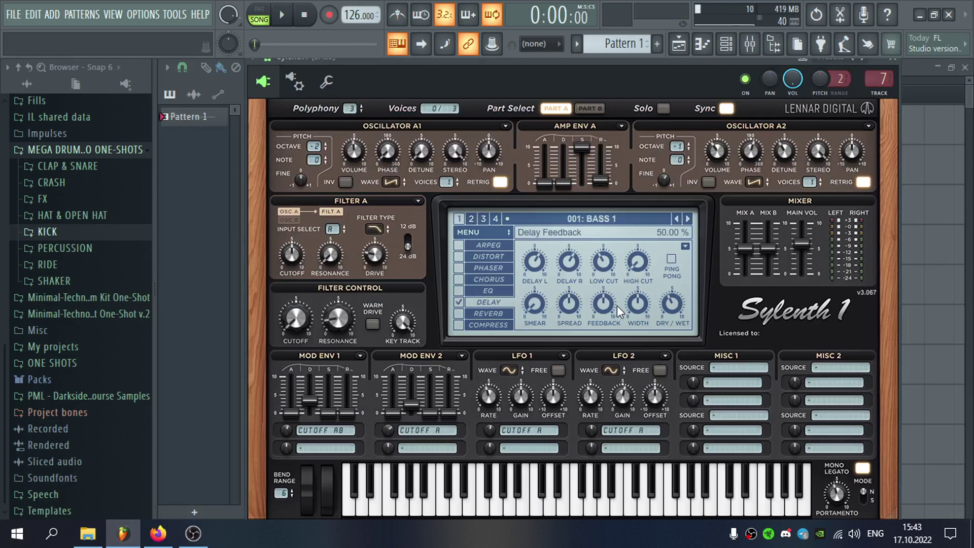
{"action": "left_click_drag", "start_coordinate": [308, 401], "coordinate": [300, 463]}
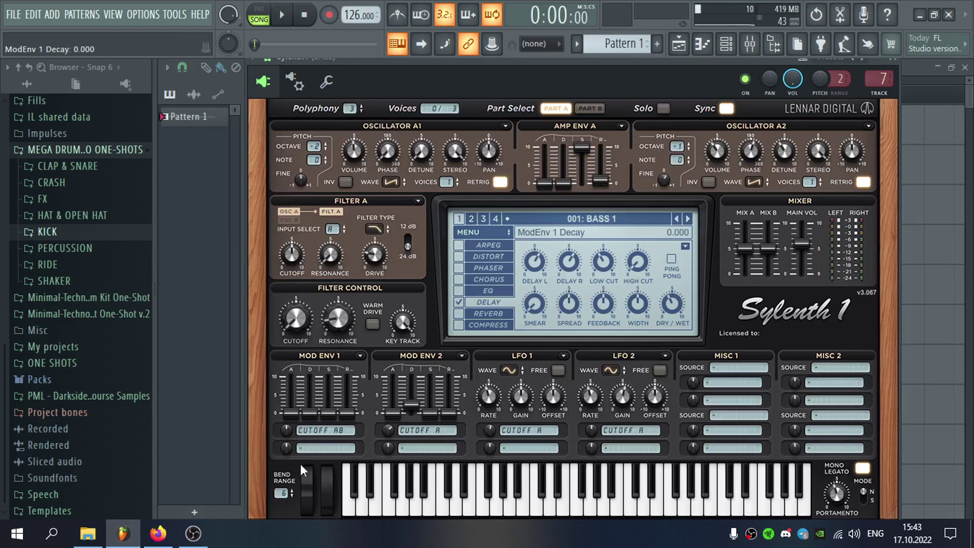
{"action": "key", "text": "space"}
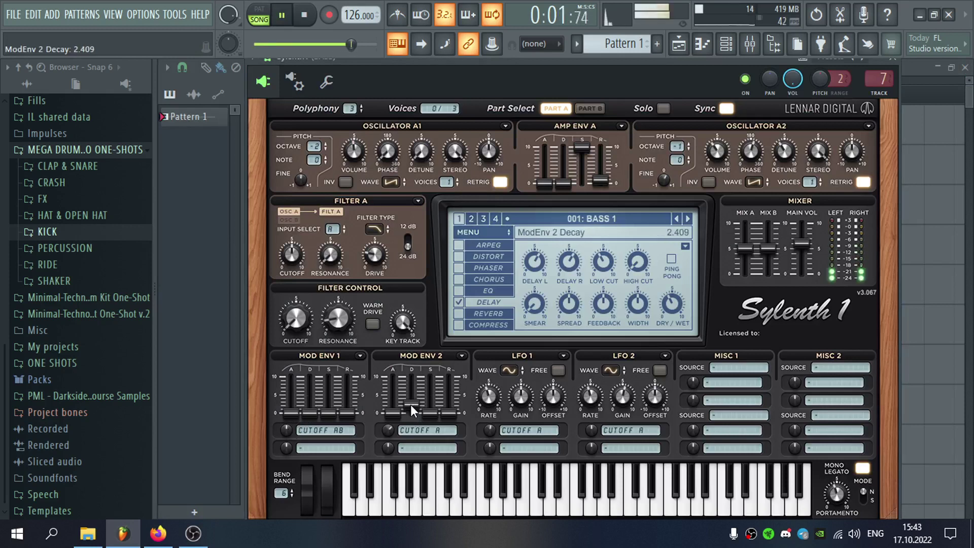
{"action": "left_click", "coordinate": [893, 59]}
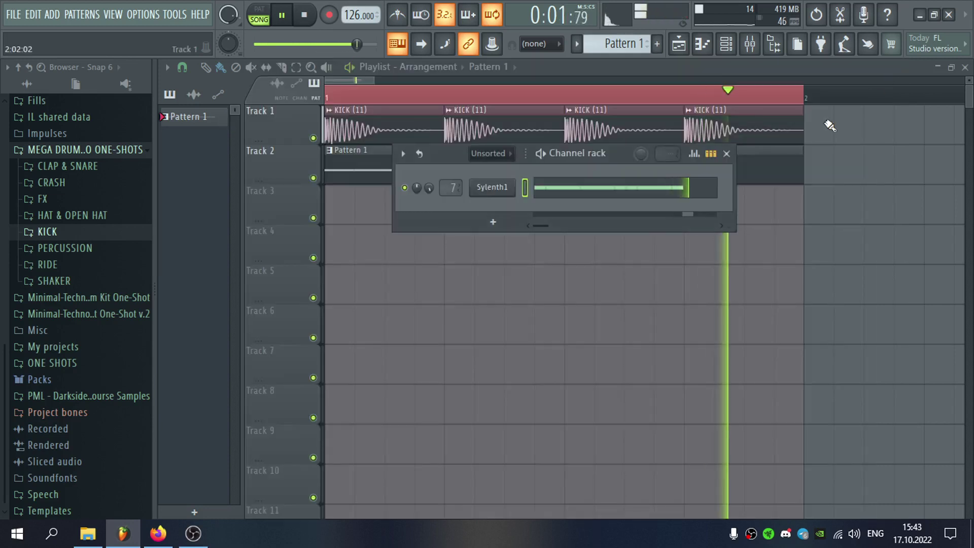
Refill the end of the bass bar with a three-step F#3 note at step 13 and a one-step G4 note at step 16
{"action": "left_click", "coordinate": [627, 190]}
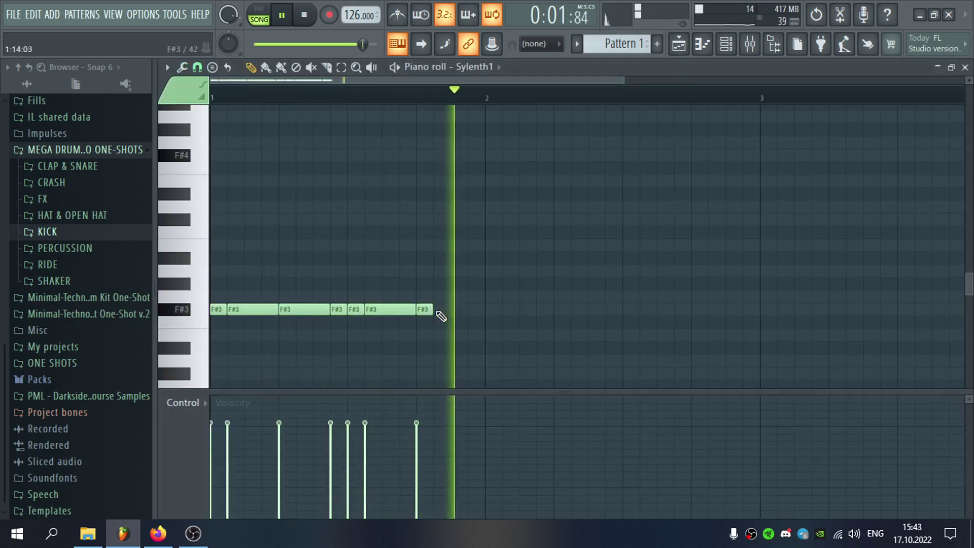
{"action": "left_click", "coordinate": [441, 309]}
{"action": "right_click", "coordinate": [459, 309]}
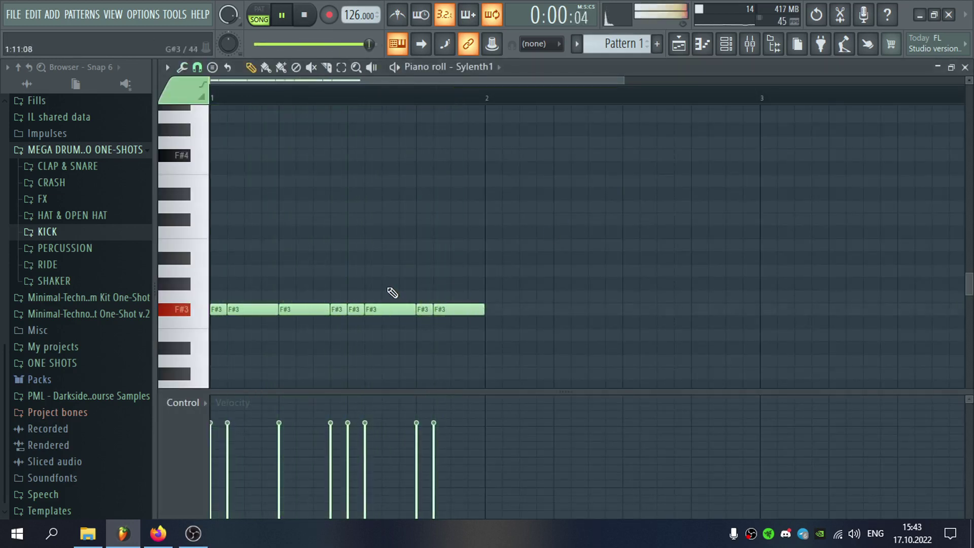
{"action": "left_click_drag", "start_coordinate": [428, 310], "coordinate": [480, 137]}
{"action": "left_click", "coordinate": [480, 311]}
{"action": "left_click", "coordinate": [442, 288]}
{"action": "right_click", "coordinate": [442, 287]}
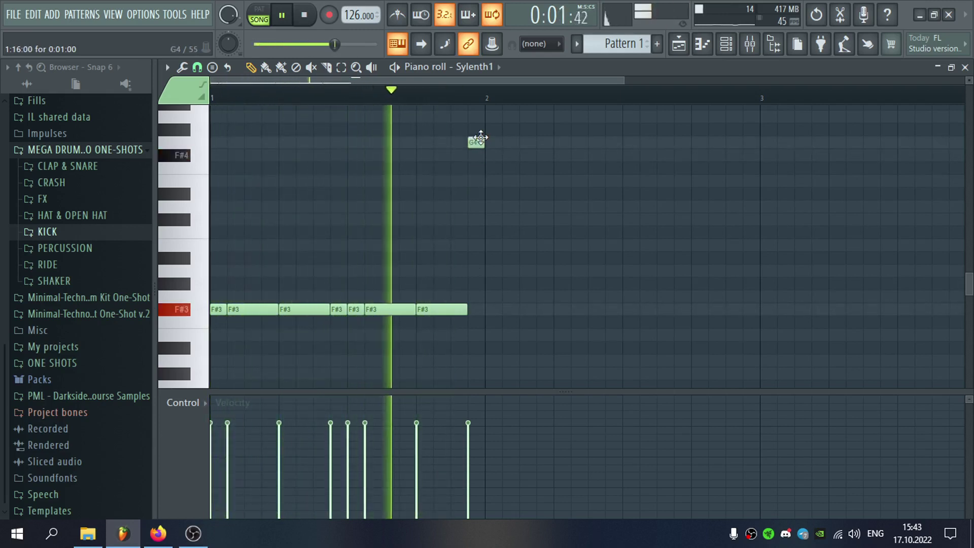
Fine-tune the level of Sylenth1's BASS mixer track while the loop plays
{"action": "left_click", "coordinate": [964, 68]}
{"action": "left_click", "coordinate": [508, 190]}
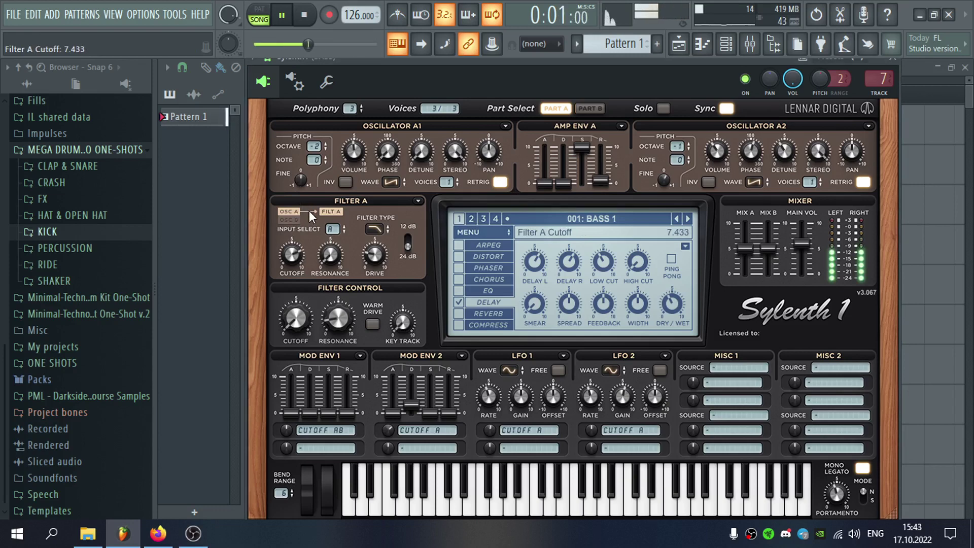
{"action": "double_click", "coordinate": [879, 79]}
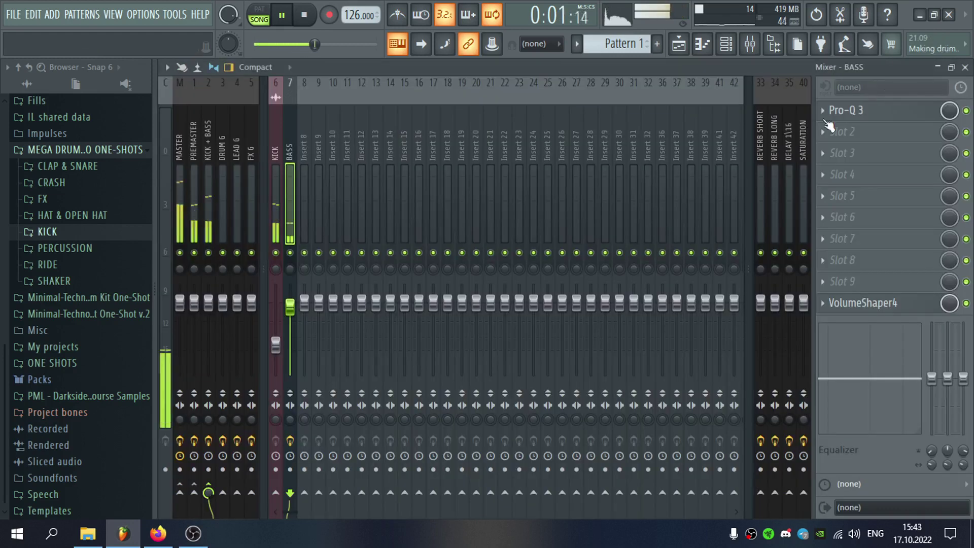
{"action": "left_click_drag", "start_coordinate": [292, 307], "coordinate": [293, 313]}
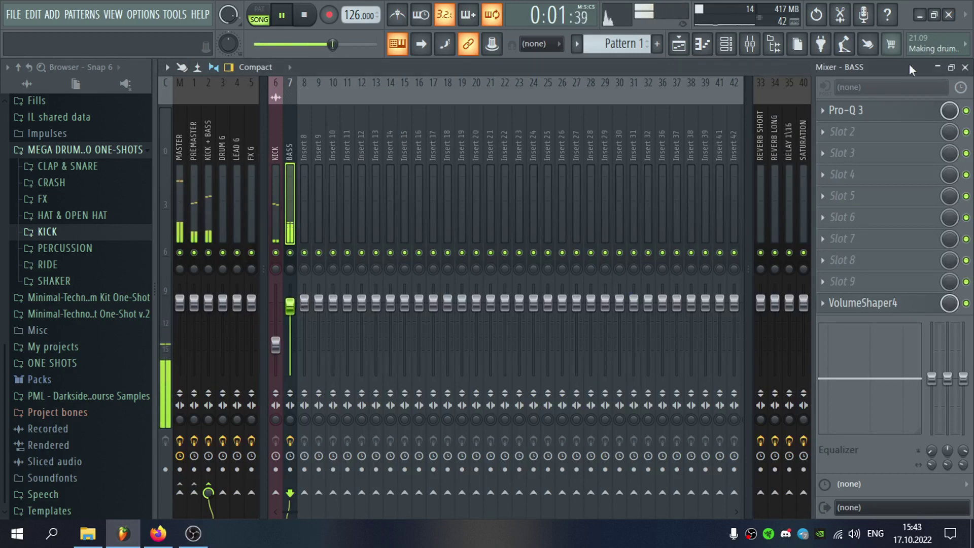
{"action": "left_click", "coordinate": [964, 67]}
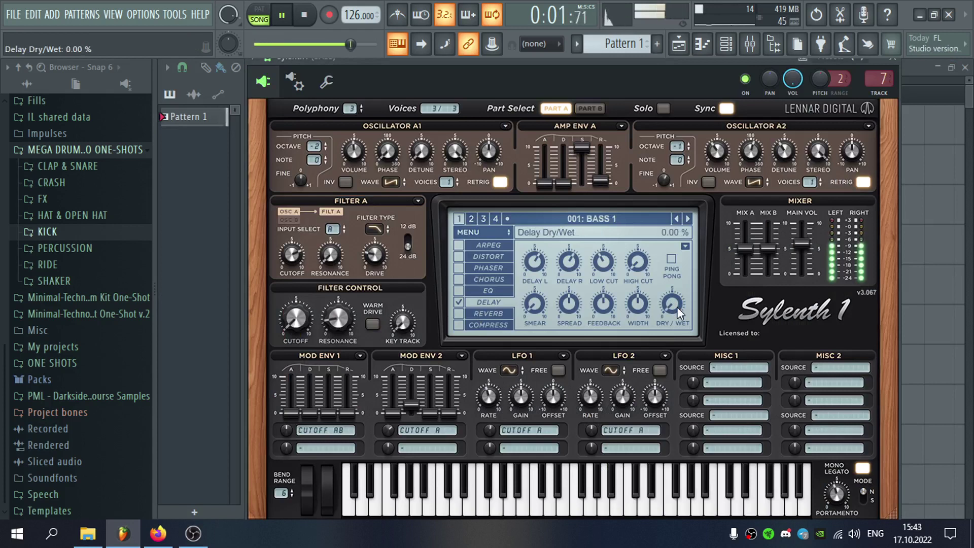
Raise Sylenth1's delay dry/wet to 38.67 %, trying Ping Pong and leaving it off
{"action": "left_click_drag", "start_coordinate": [677, 307], "coordinate": [701, 254]}
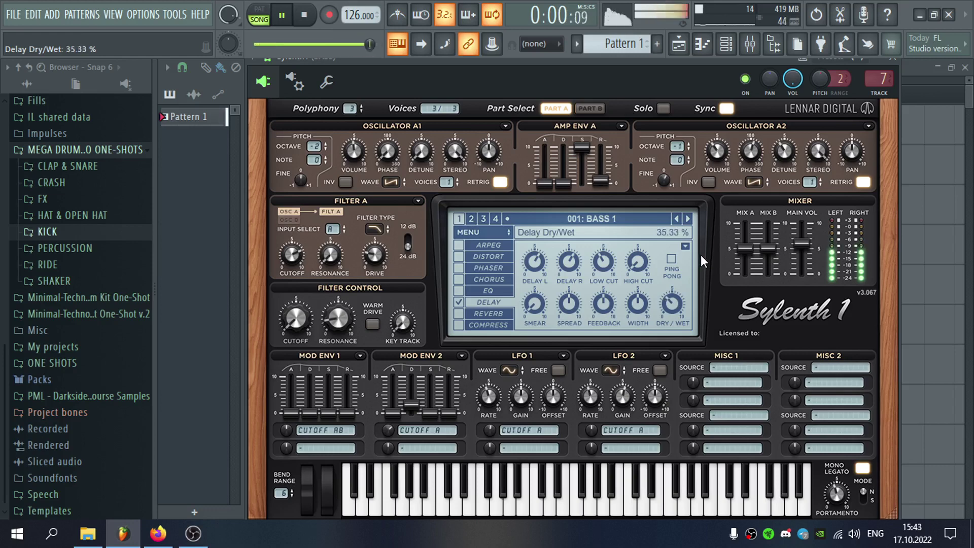
{"action": "left_click", "coordinate": [671, 258]}
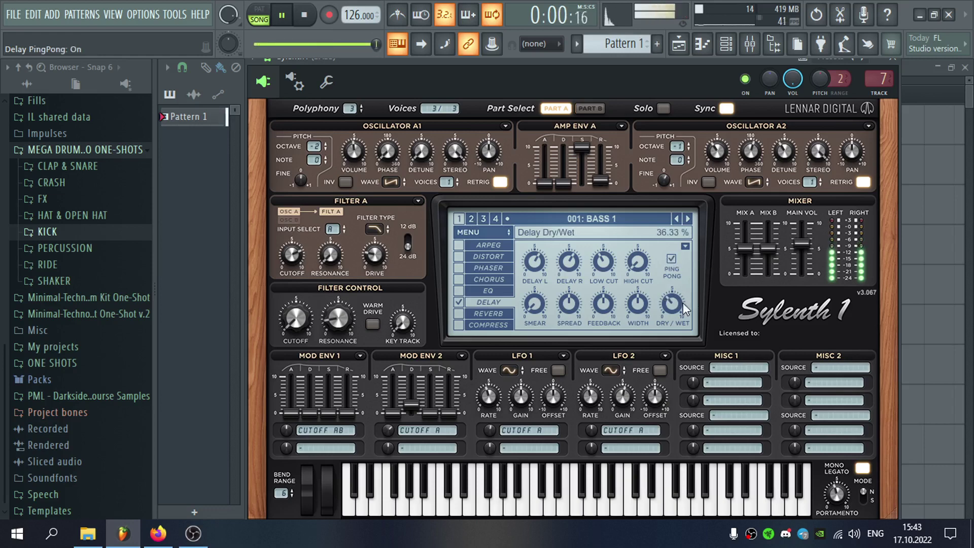
{"action": "scroll", "coordinate": [677, 303], "scroll_direction": "up", "scroll_amount": 2}
{"action": "left_click", "coordinate": [671, 259]}
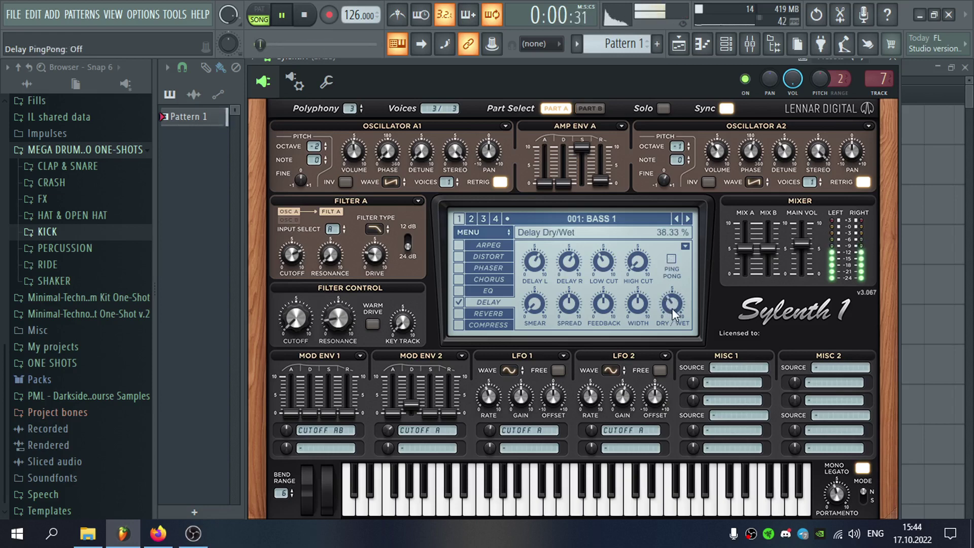
{"action": "scroll", "coordinate": [674, 303], "scroll_direction": "up", "scroll_amount": 1}
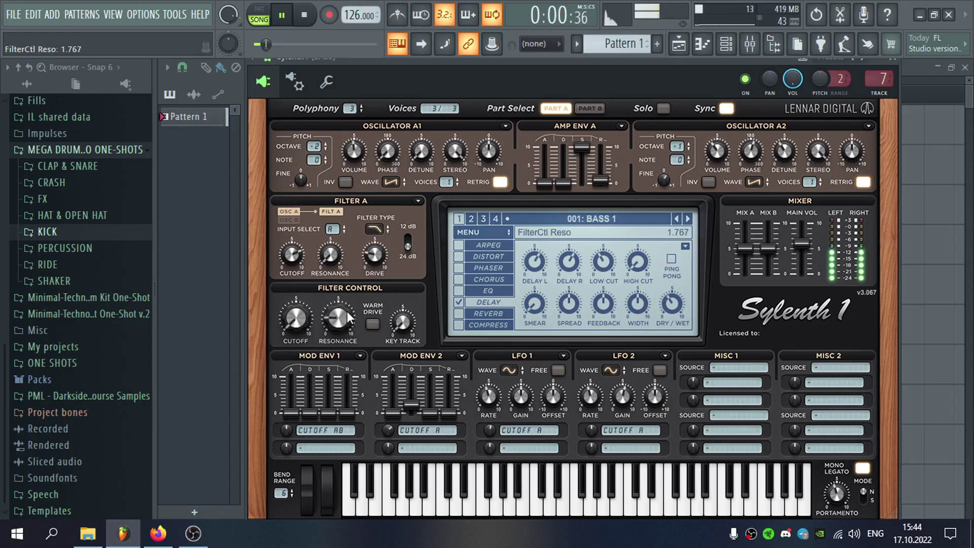
Route Mod Env 1 to Resonance A with an amount of about 4.1 and a decay of 4.136
{"action": "scroll", "coordinate": [351, 327], "scroll_direction": "up", "scroll_amount": 4}
{"action": "left_click", "coordinate": [321, 429]}
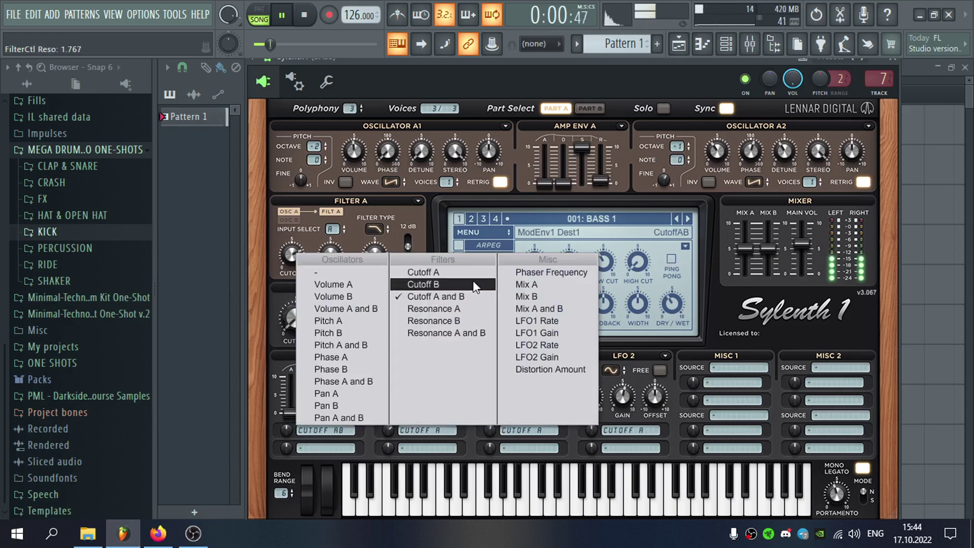
{"action": "left_click", "coordinate": [434, 309]}
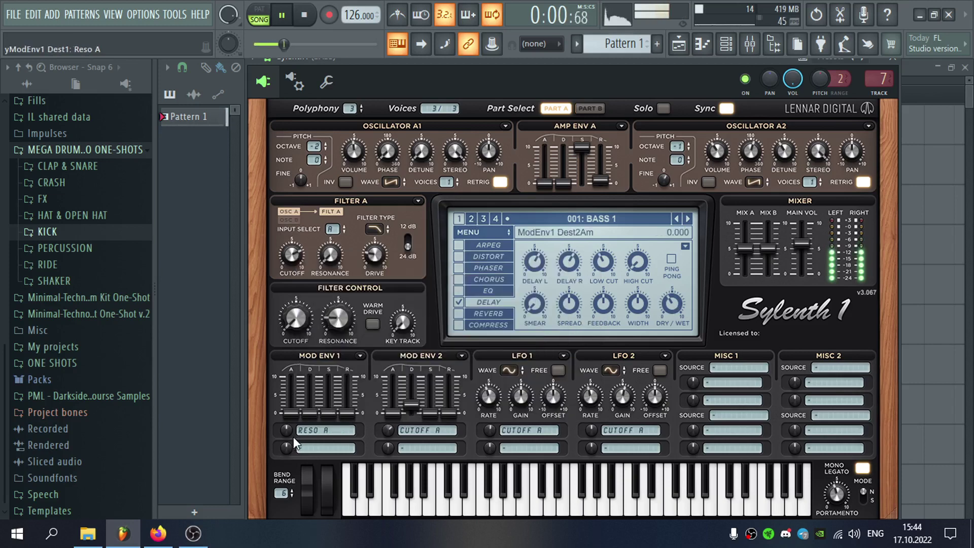
{"action": "left_click_drag", "start_coordinate": [304, 409], "coordinate": [322, 384]}
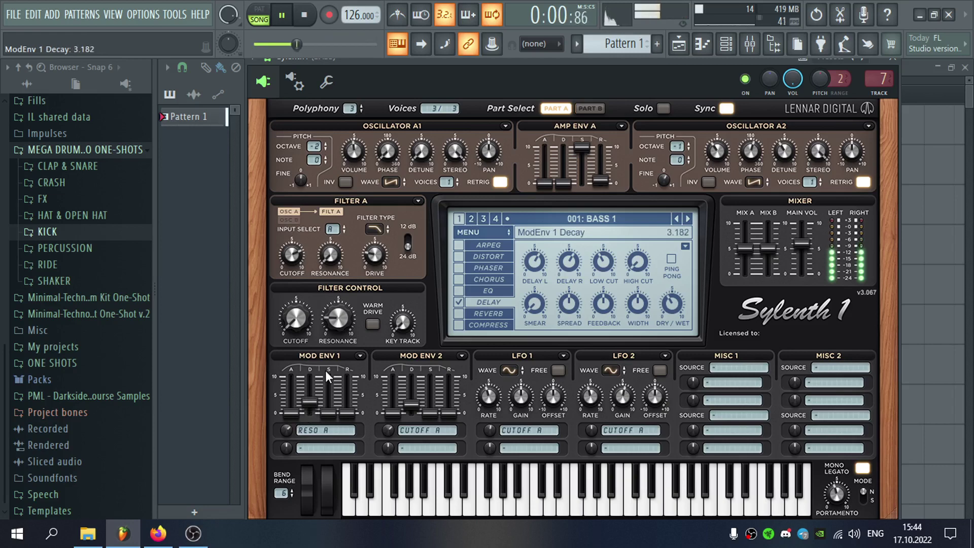
{"action": "left_click_drag", "start_coordinate": [311, 400], "coordinate": [319, 384]}
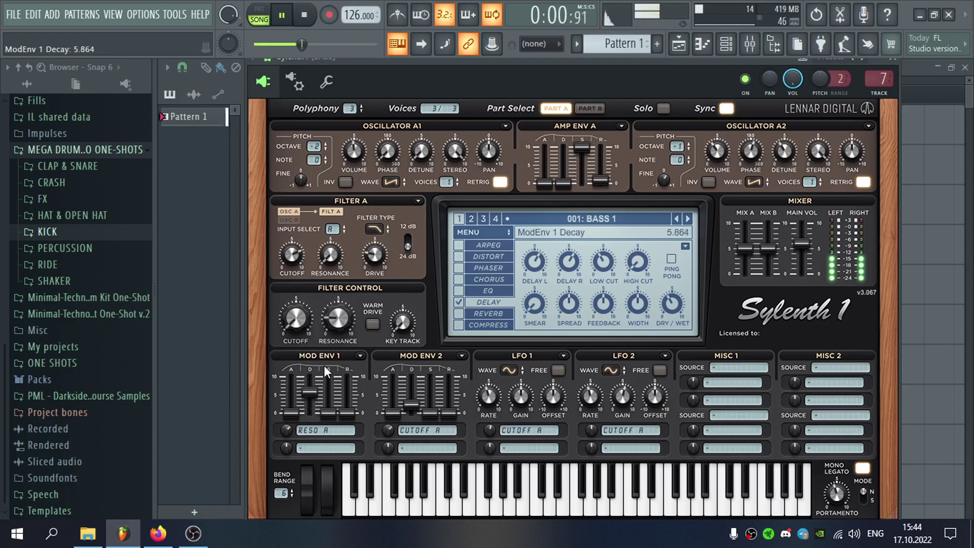
{"action": "left_click_drag", "start_coordinate": [288, 429], "coordinate": [298, 404]}
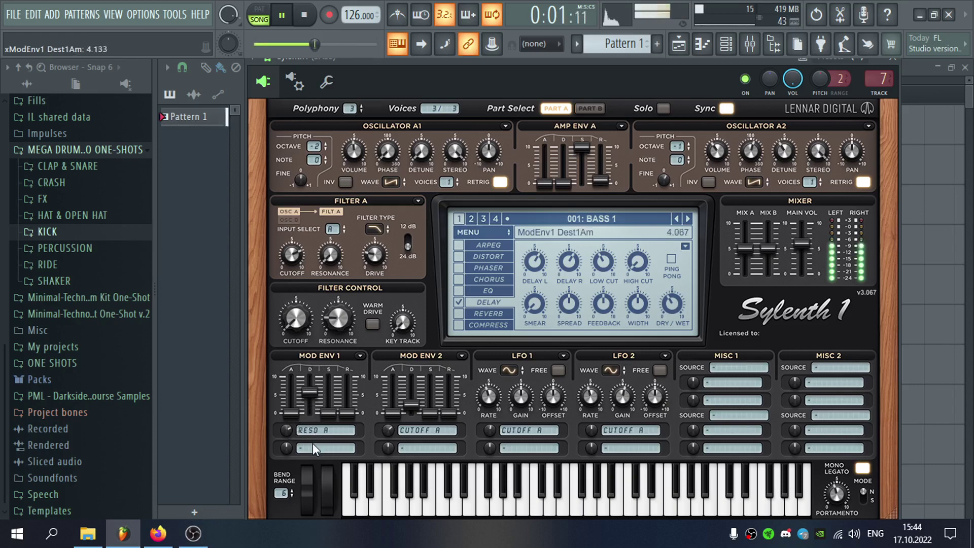
{"action": "left_click_drag", "start_coordinate": [311, 393], "coordinate": [309, 415]}
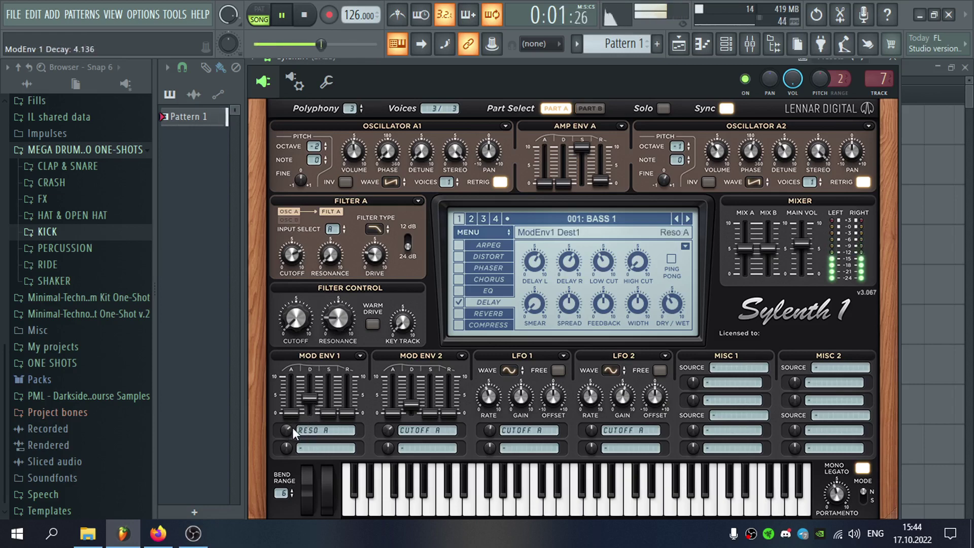
Enable Sylenth1's distortion, lower its amount to about 2.7 and set the type to Clip
{"action": "left_click", "coordinate": [475, 258]}
{"action": "left_click", "coordinate": [459, 256]}
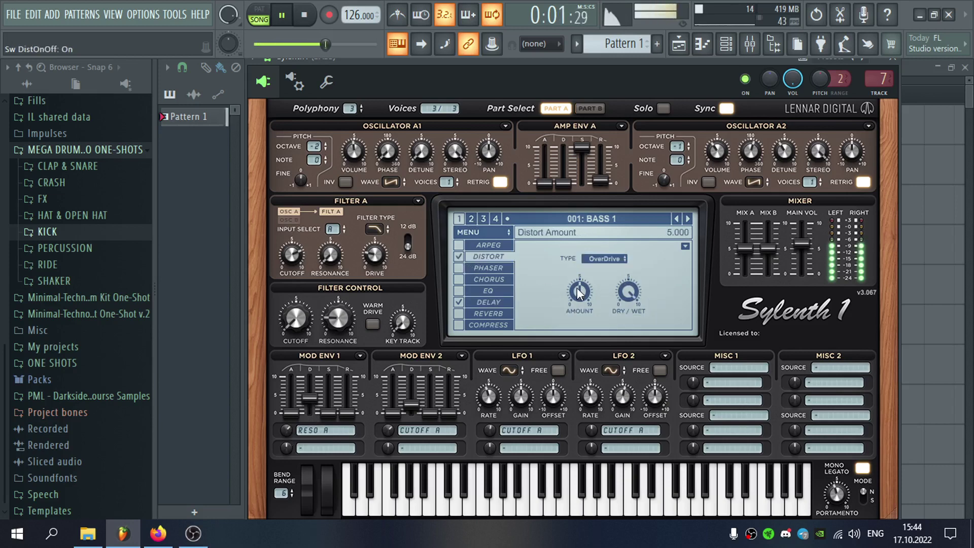
{"action": "left_click_drag", "start_coordinate": [579, 291], "coordinate": [574, 331]}
{"action": "left_click", "coordinate": [604, 258]}
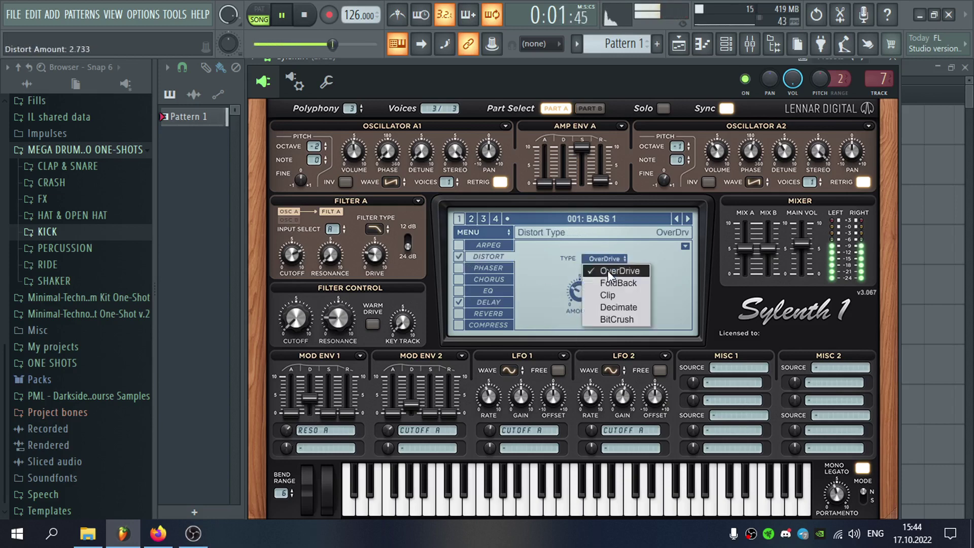
{"action": "left_click", "coordinate": [606, 296]}
{"action": "mouse_move", "coordinate": [582, 293]}
{"action": "left_mouse_down"}
{"action": "mouse_move", "coordinate": [596, 306]}
{"action": "mouse_move", "coordinate": [583, 288]}
{"action": "mouse_move", "coordinate": [584, 302]}
{"action": "mouse_move", "coordinate": [592, 291]}
{"action": "left_mouse_up"}
Try the BitCrush and FoldBack distortion types and return to Clip
{"action": "left_click", "coordinate": [597, 261]}
{"action": "left_click", "coordinate": [614, 318]}
{"action": "left_click", "coordinate": [605, 259]}
{"action": "left_click", "coordinate": [615, 283]}
{"action": "left_click", "coordinate": [604, 259]}
{"action": "left_click", "coordinate": [607, 294]}
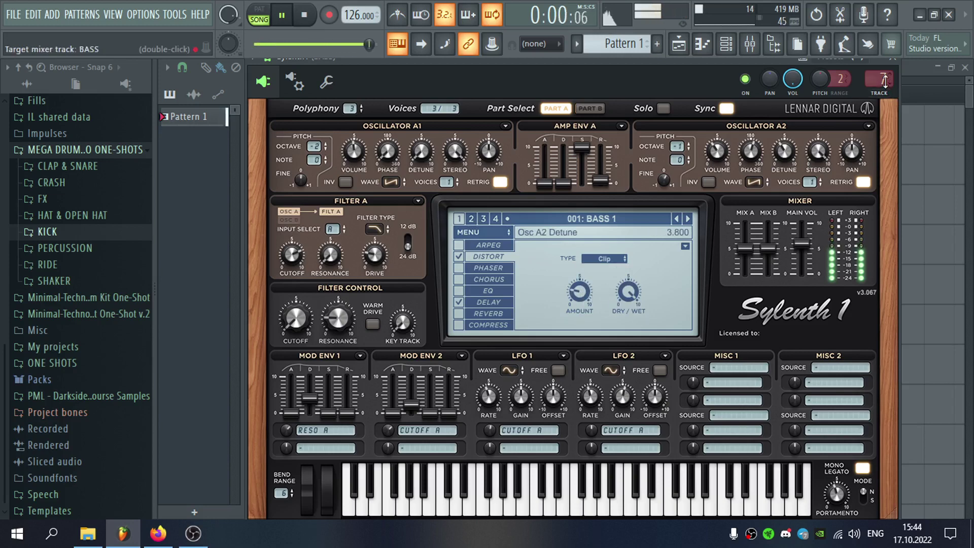
Raise the BASS mixer track's level slightly and return to the playlist
{"action": "left_click", "coordinate": [500, 301]}
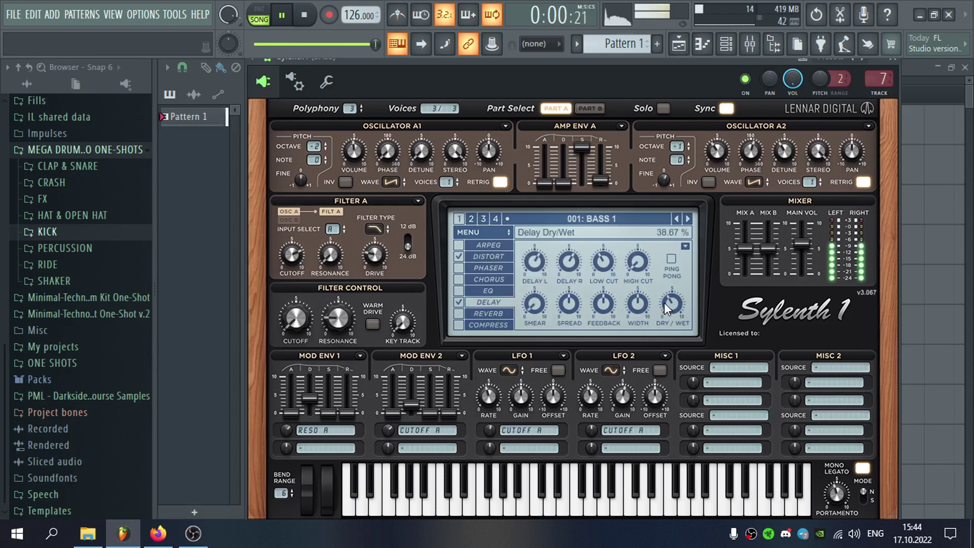
{"action": "double_click", "coordinate": [878, 79]}
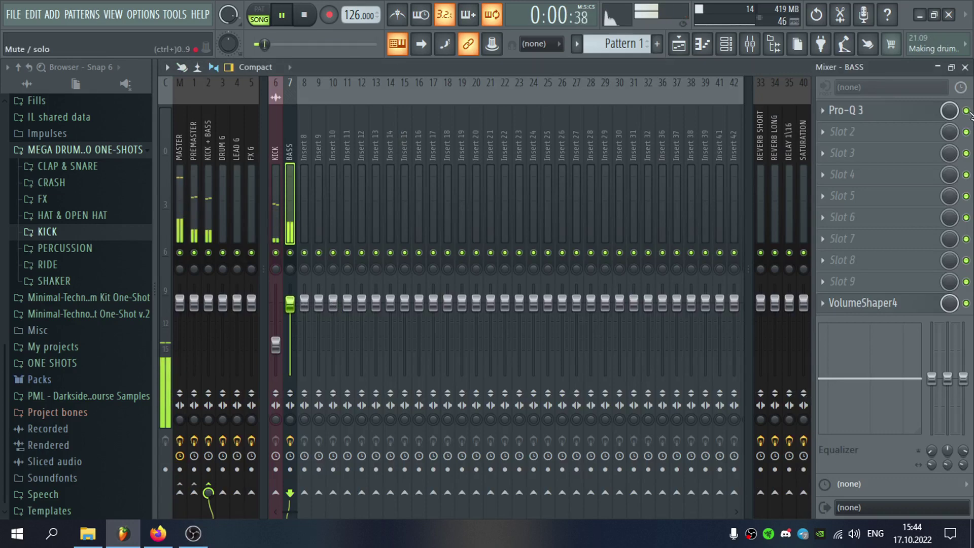
{"action": "left_click", "coordinate": [965, 68]}
{"action": "key", "text": "Escape"}
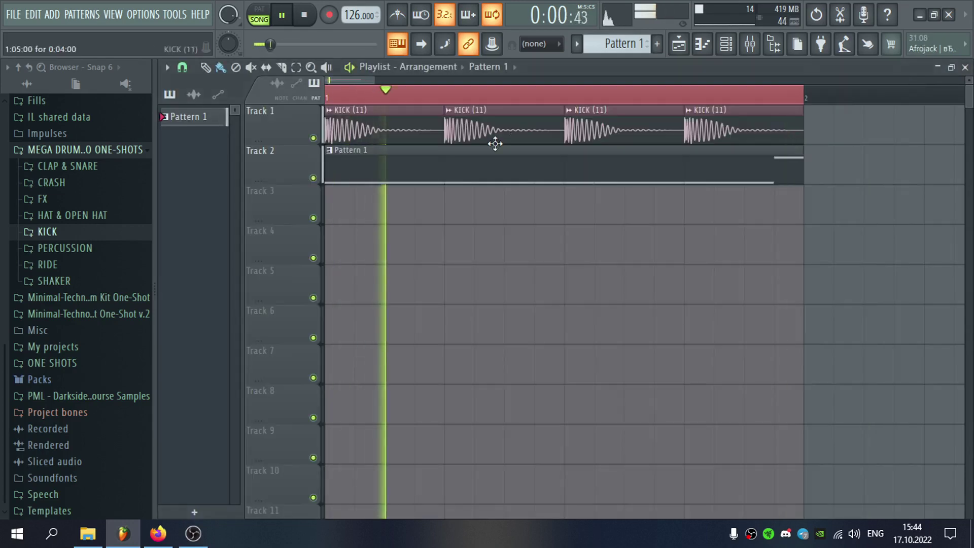
Try the one-step bass note at step 8 an octave up at F#4 and return it to F#3
{"action": "key", "text": "space"}
{"action": "double_click", "coordinate": [408, 179]}
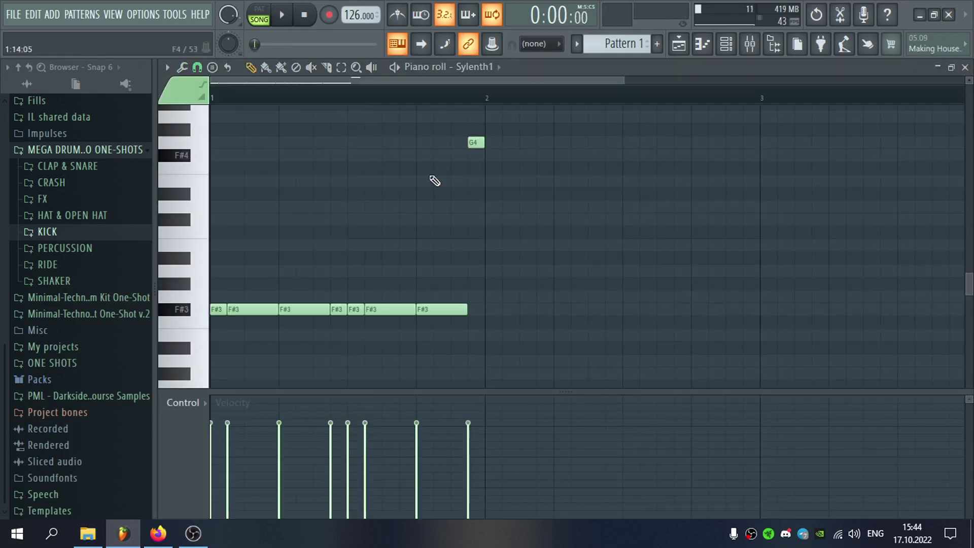
{"action": "scroll", "coordinate": [305, 268], "scroll_direction": "up", "scroll_amount": 3}
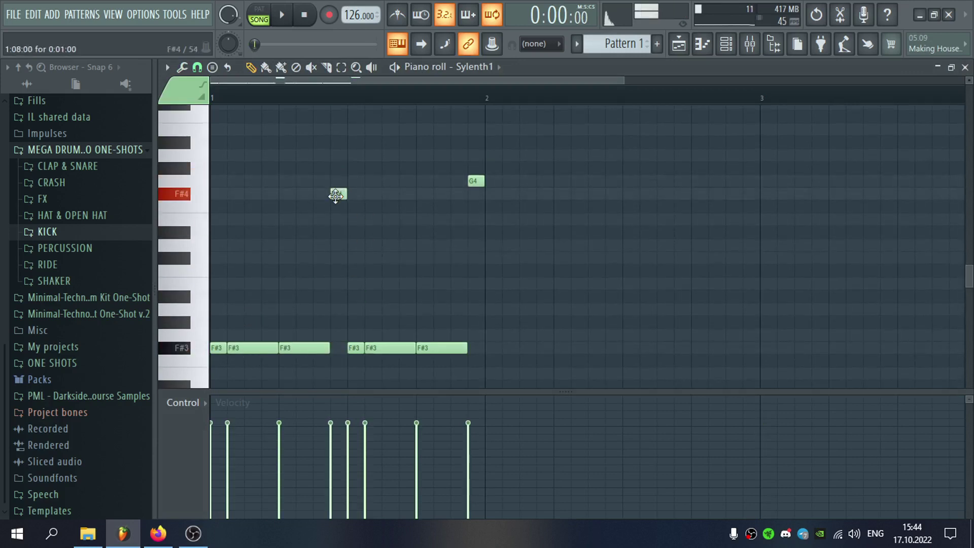
{"action": "right_click", "coordinate": [396, 213]}
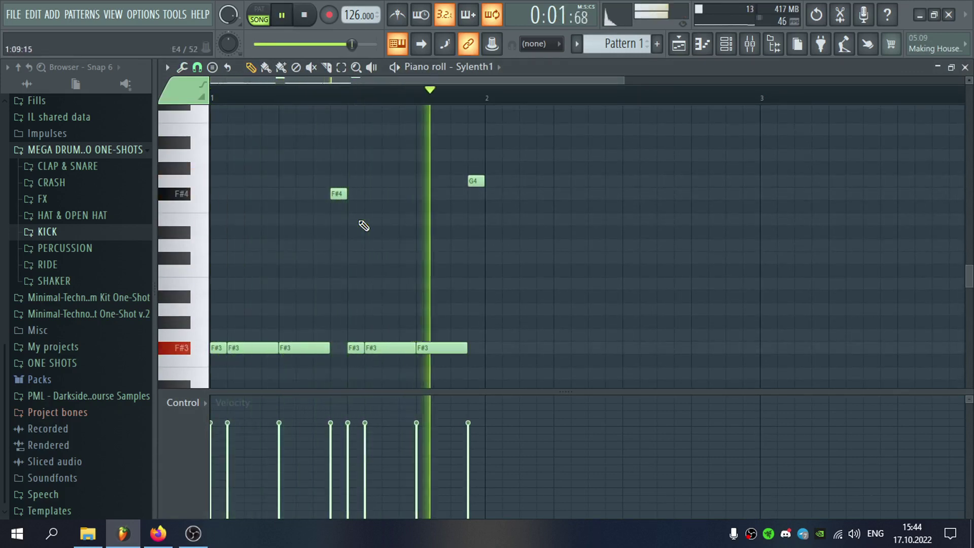
{"action": "left_click_drag", "start_coordinate": [337, 194], "coordinate": [338, 350]}
Replace the G4 note at step 16 of the bass bar with a one-step F#3 note
{"action": "left_click", "coordinate": [965, 67]}
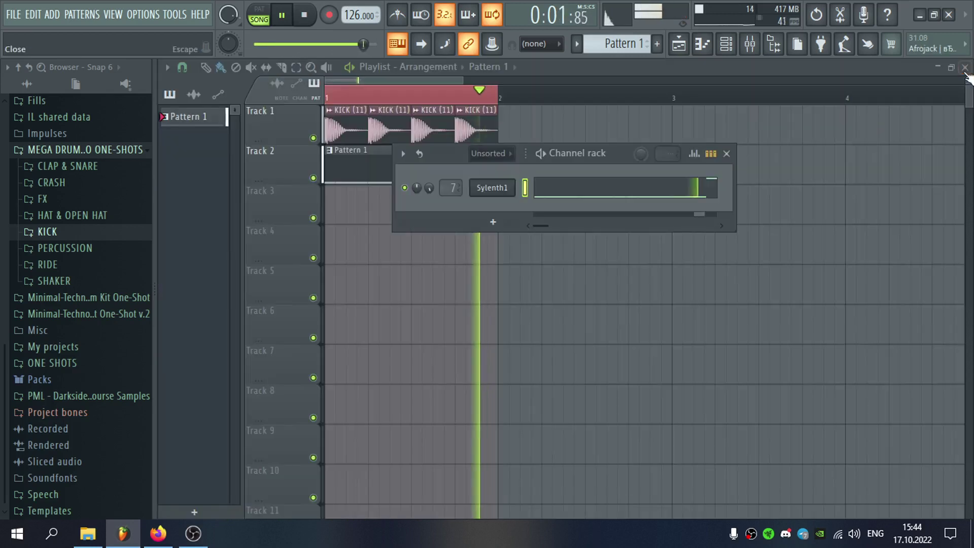
{"action": "left_click", "coordinate": [499, 189]}
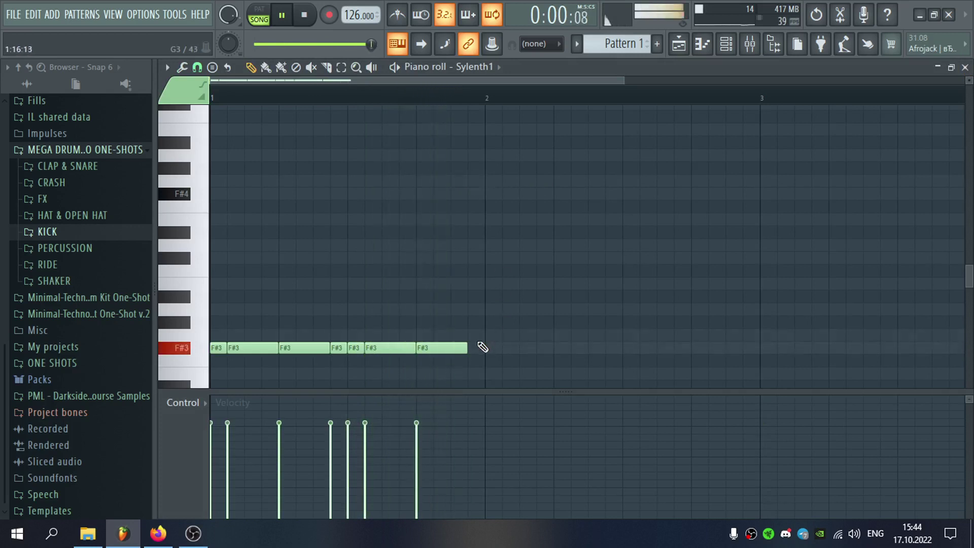
{"action": "left_click", "coordinate": [476, 336]}
{"action": "left_click_drag", "start_coordinate": [478, 340], "coordinate": [475, 348]}
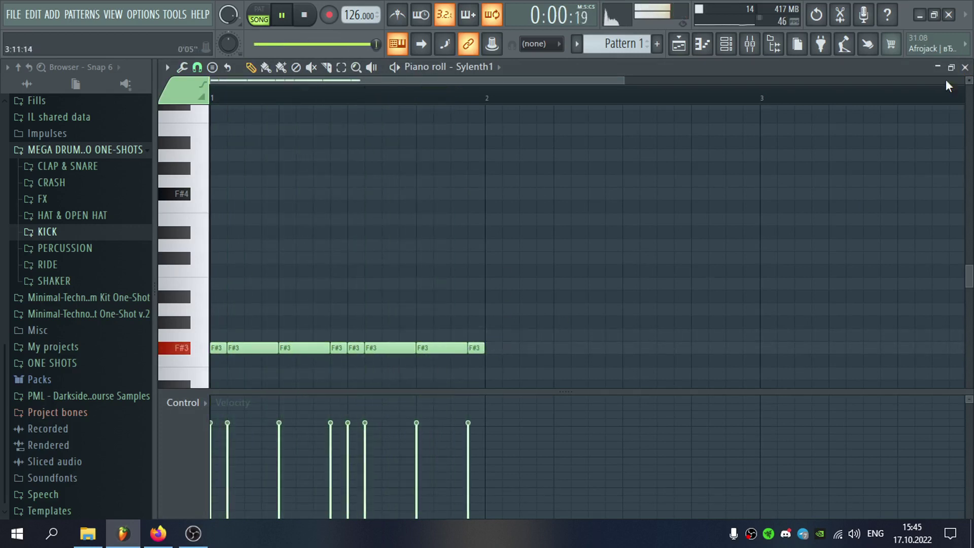
{"action": "left_click", "coordinate": [965, 67]}
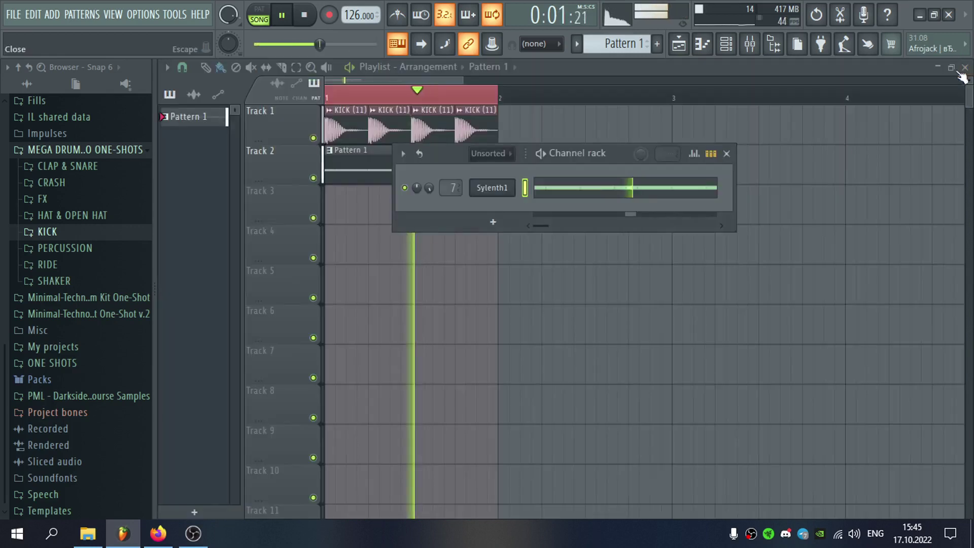
Create an automation clip for Sylenth1's pitch bend and enlarge its track in the playlist
{"action": "left_click", "coordinate": [492, 187]}
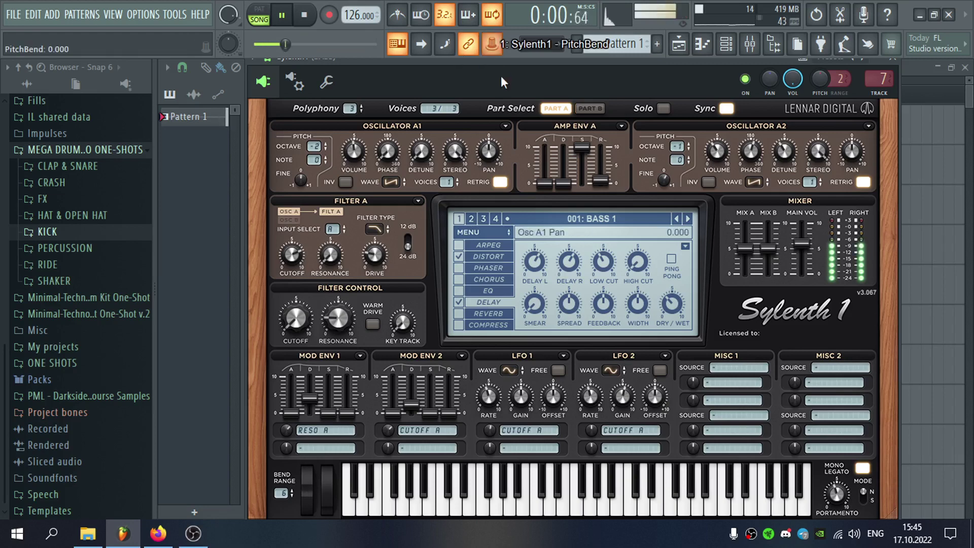
{"action": "left_click", "coordinate": [502, 44]}
{"action": "left_click", "coordinate": [562, 122]}
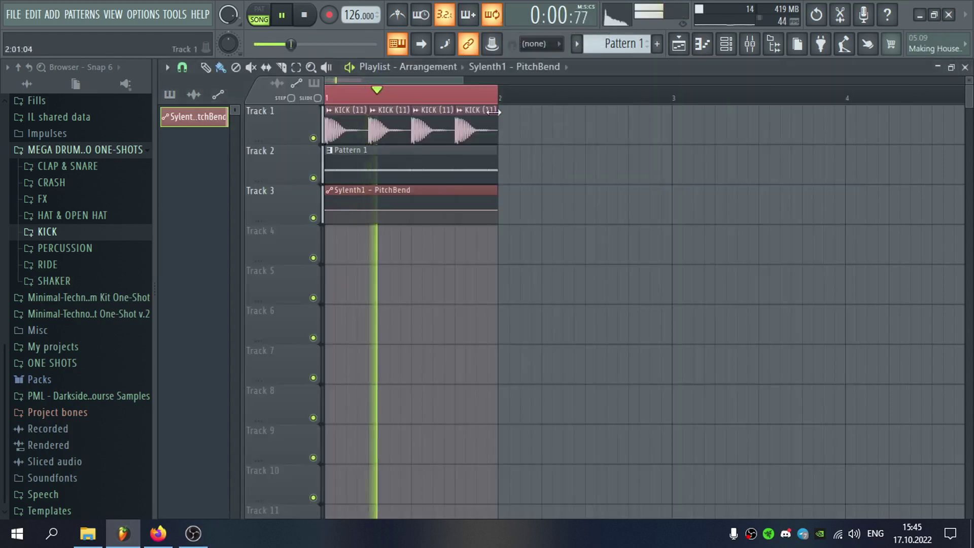
{"action": "scroll", "coordinate": [325, 197], "scroll_direction": "up", "scroll_amount": 2}
{"action": "left_click_drag", "start_coordinate": [284, 223], "coordinate": [288, 378]}
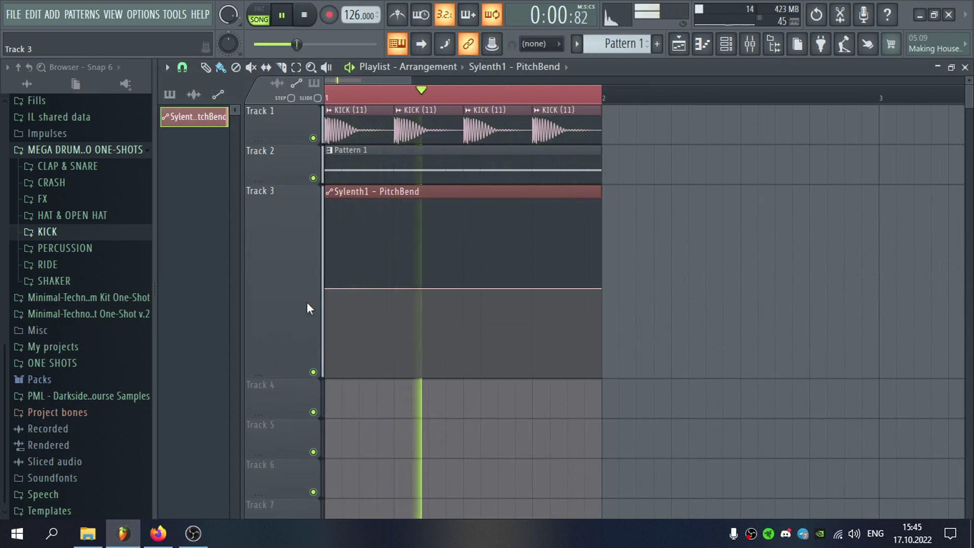
Stop playback and shape the PitchBend clip to ramp to its maximum at 1:05:00, dropping straight back to 50%
{"action": "scroll", "coordinate": [277, 295], "scroll_direction": "up", "scroll_amount": 2}
{"action": "key", "text": "space"}
{"action": "right_click", "coordinate": [431, 289]}
{"action": "left_click_drag", "start_coordinate": [431, 289], "coordinate": [451, 199]}
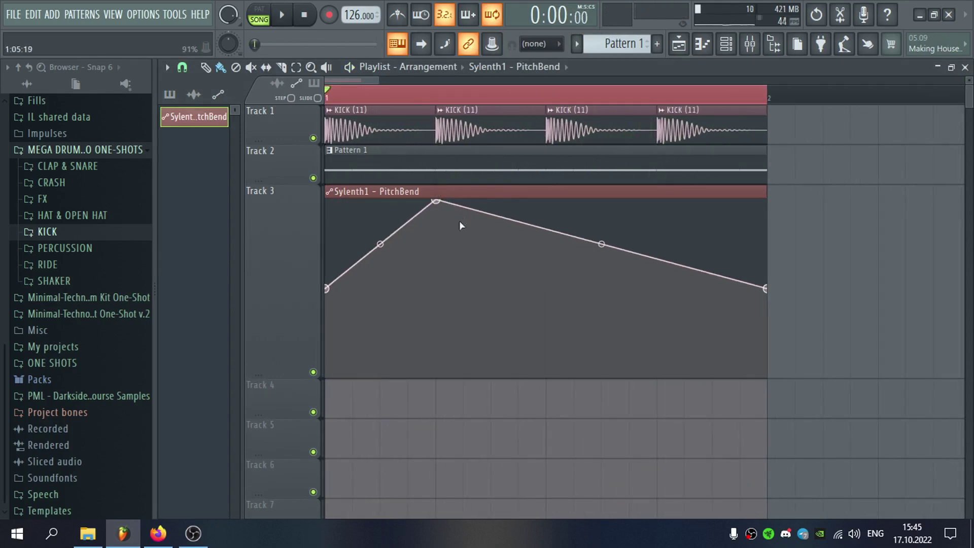
{"action": "right_click", "coordinate": [436, 286]}
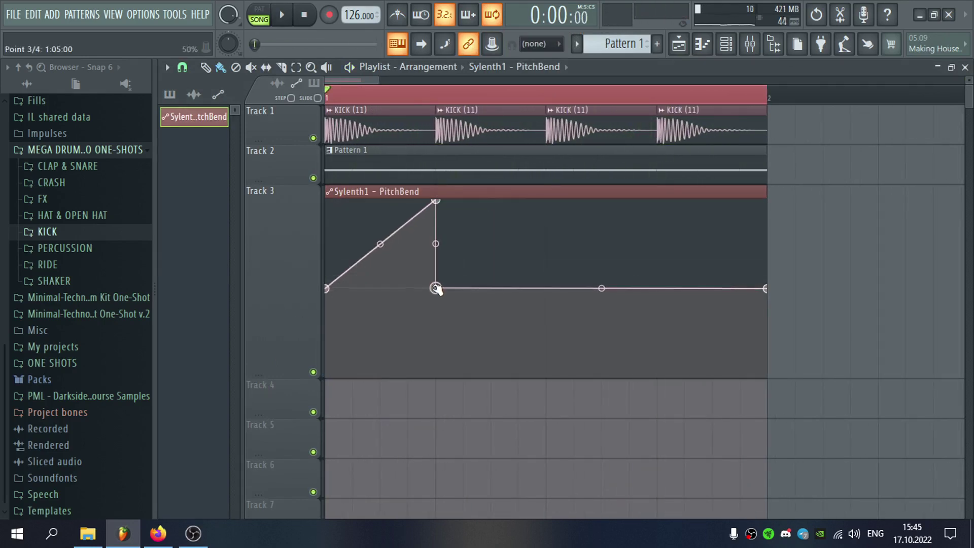
Curve the opening pitch ramp so it starts slowly and steepens toward its peak, playing the loop to check it
{"action": "left_click_drag", "start_coordinate": [380, 244], "coordinate": [382, 285]}
{"action": "key", "text": "space"}
{"action": "key", "text": "space"}
{"action": "key", "text": "space"}
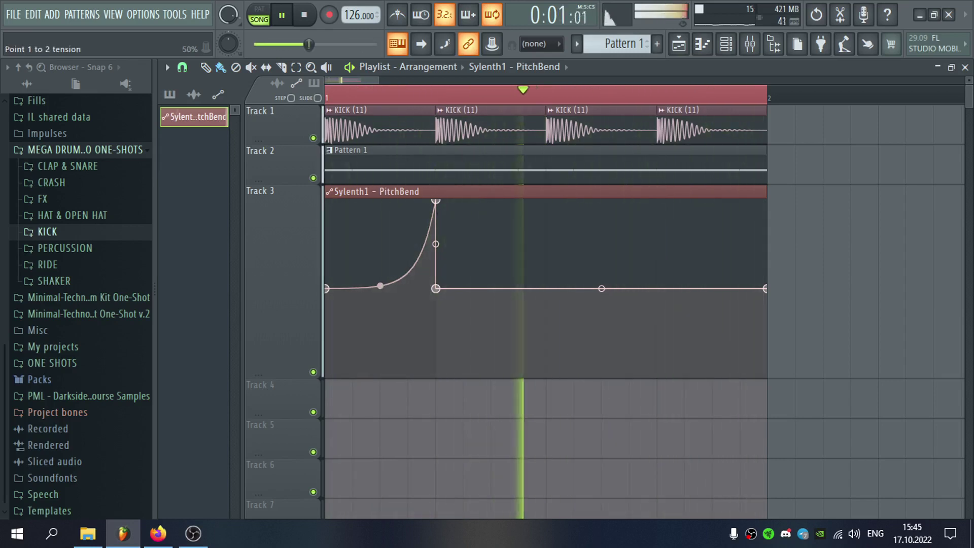
{"action": "left_click_drag", "start_coordinate": [380, 285], "coordinate": [380, 270]}
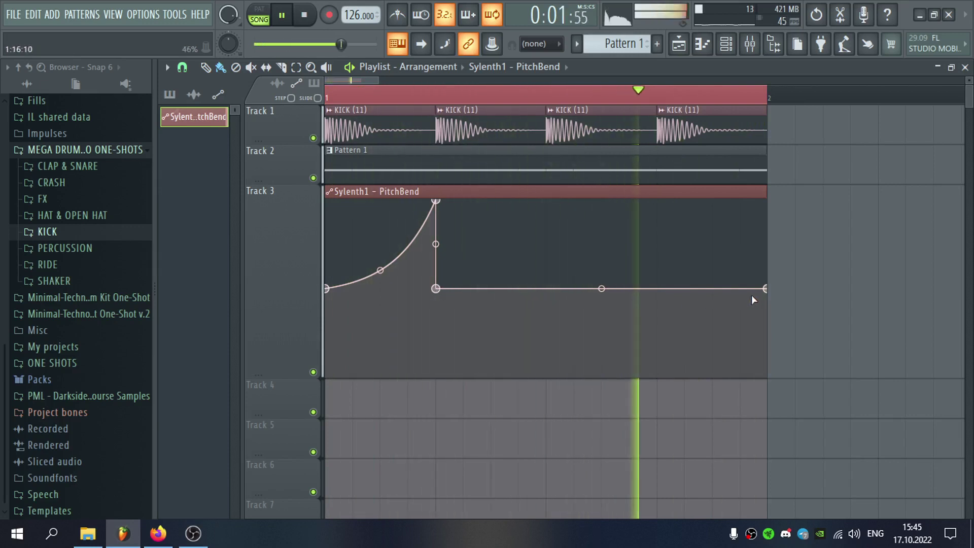
Raise the PitchBend clip's end point slightly and curve the last segment so it climbs only near the bar's end
{"action": "left_click_drag", "start_coordinate": [768, 288], "coordinate": [768, 267]}
{"action": "left_click_drag", "start_coordinate": [602, 278], "coordinate": [601, 299]}
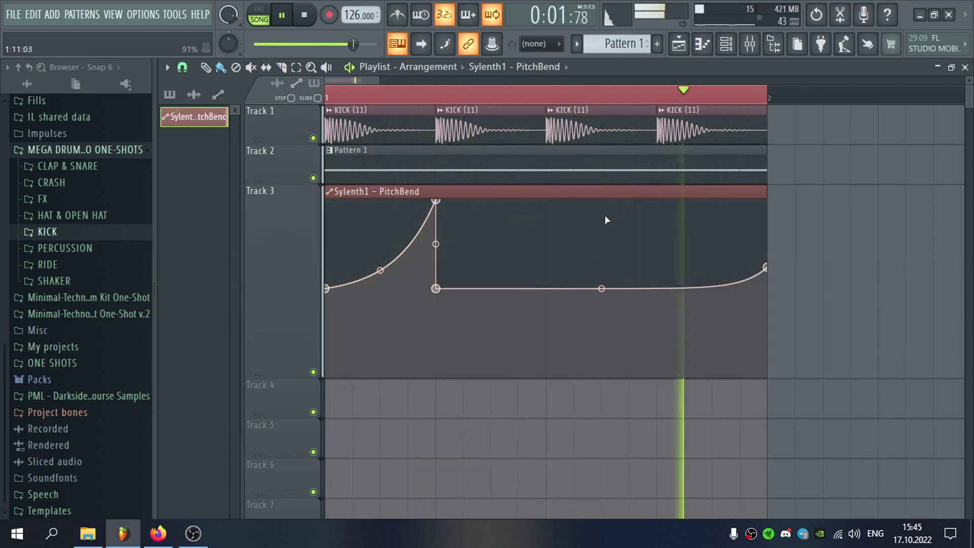
Raise the PitchBend clip's end point to 74%, lower its peak at 1:05:00 to about 72%, and shrink Track 3
{"action": "left_click_drag", "start_coordinate": [769, 267], "coordinate": [776, 248]}
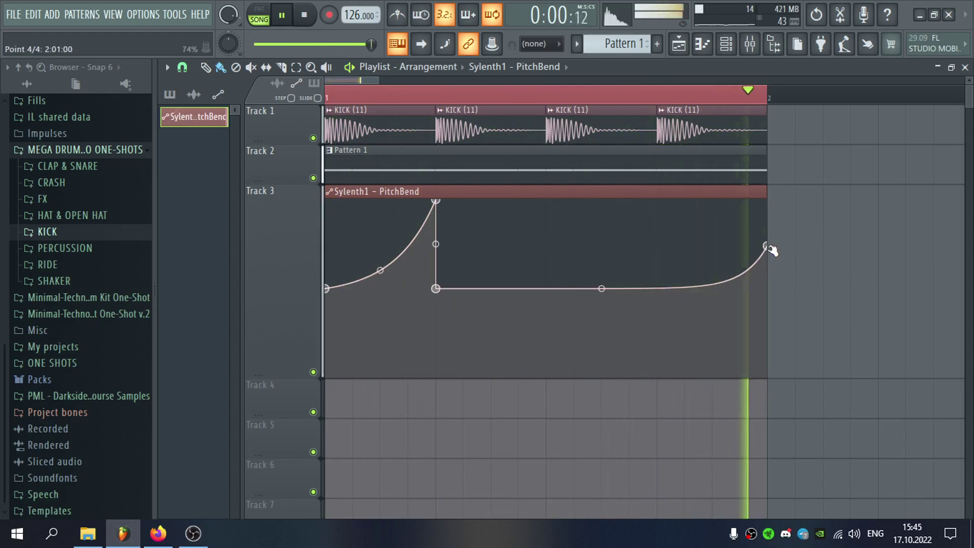
{"action": "left_click_drag", "start_coordinate": [444, 201], "coordinate": [444, 248]}
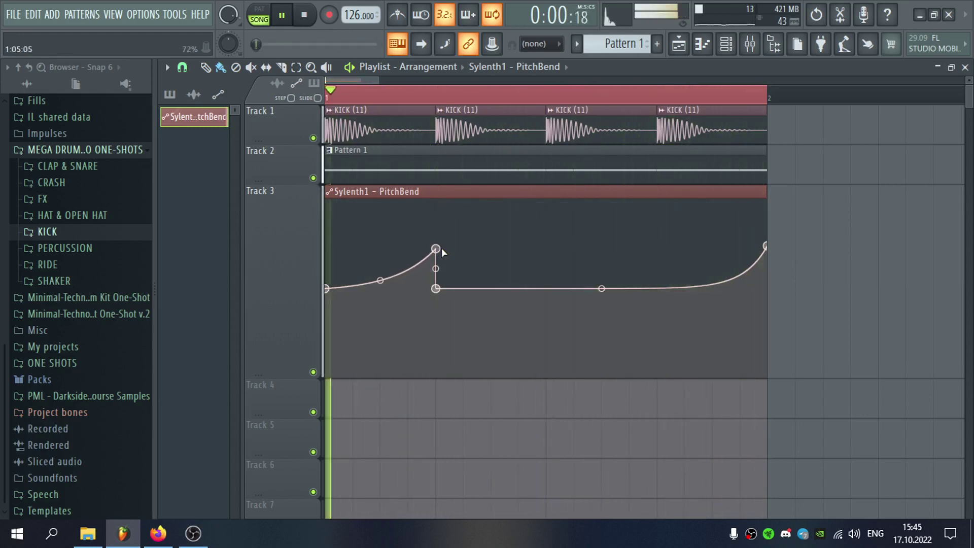
{"action": "left_click_drag", "start_coordinate": [276, 363], "coordinate": [289, 199]}
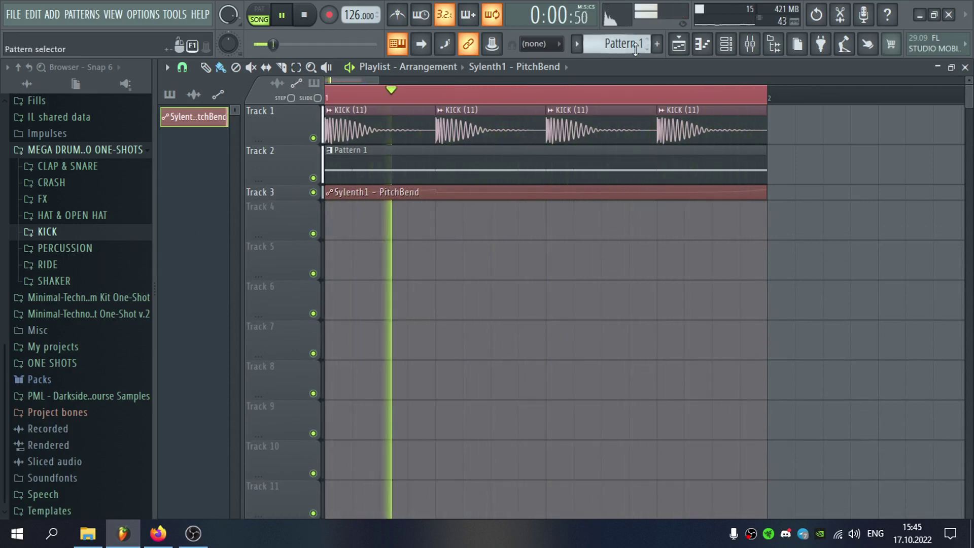
Rename Pattern 1 as SUB BASS
{"action": "left_click_drag", "start_coordinate": [642, 44], "coordinate": [642, 44]}
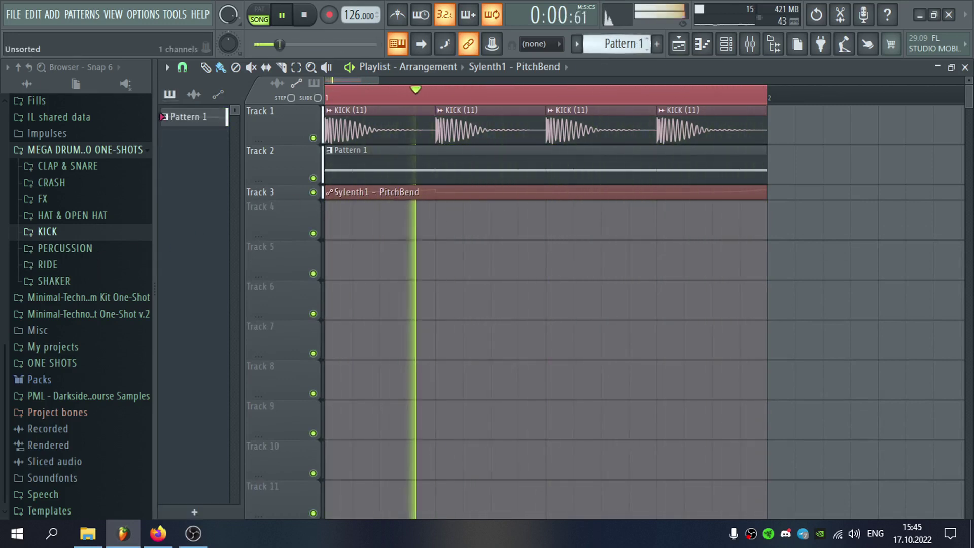
{"action": "key", "text": "F2"}
{"action": "type", "text": "SUB BA"}
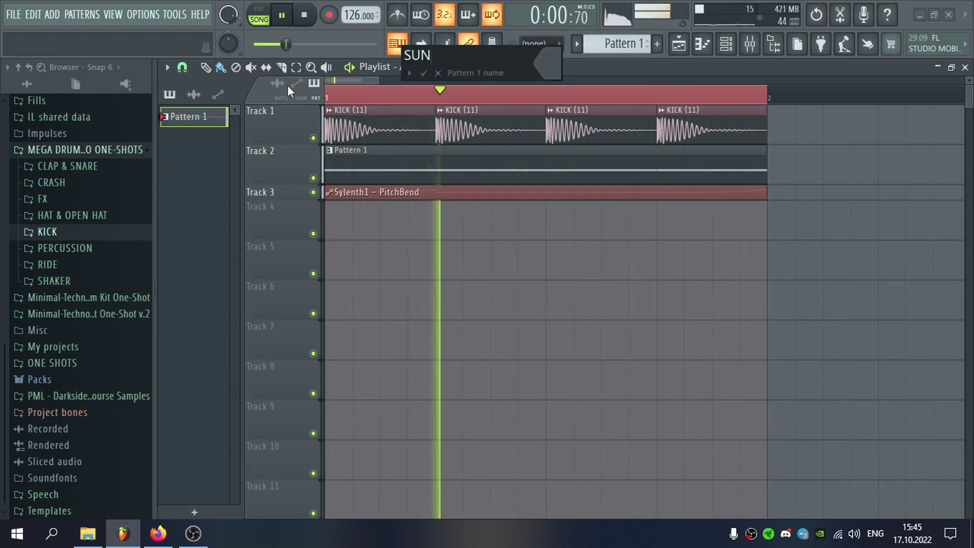
{"action": "type", "text": "SS"}
{"action": "key", "text": "Return"}
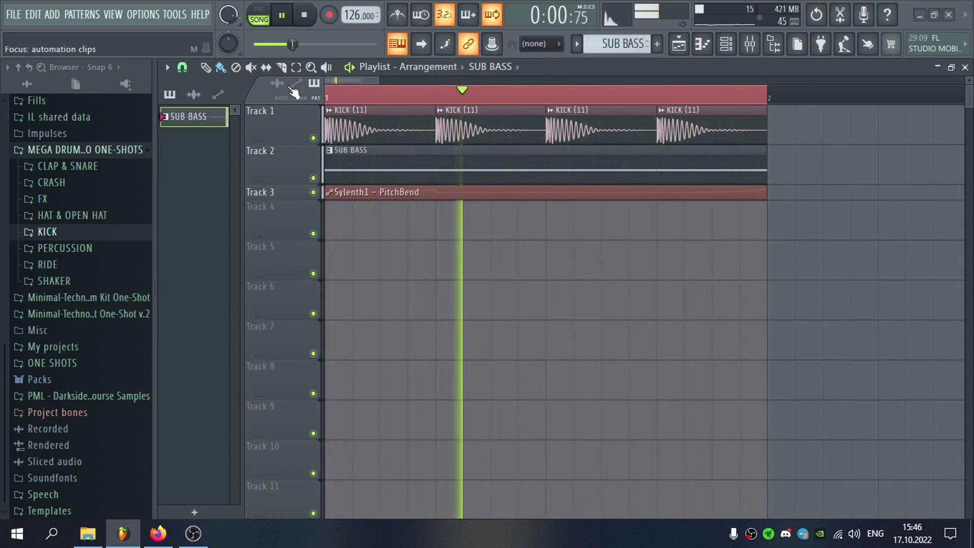
Create a new pattern and place it on Track 4 at the start of bar 1
{"action": "left_click", "coordinate": [326, 221]}
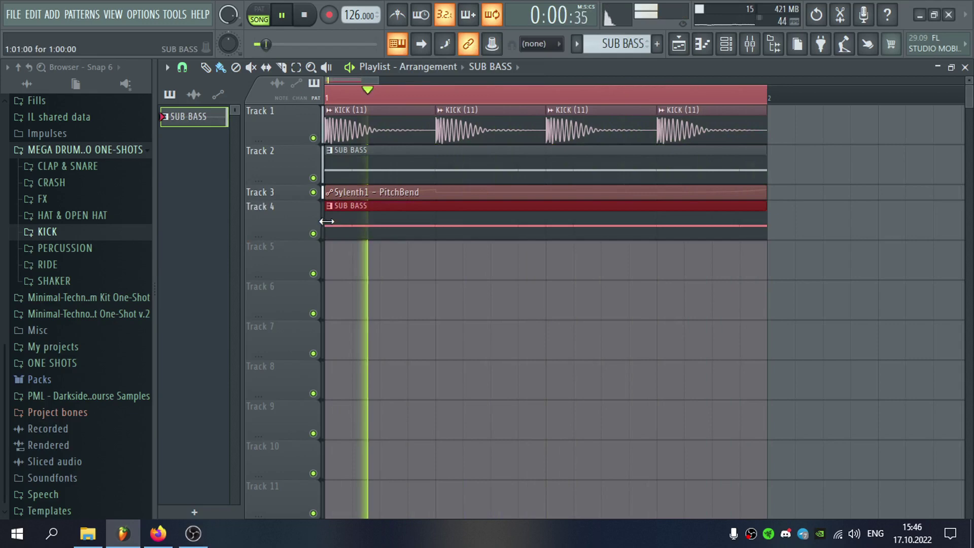
{"action": "right_click", "coordinate": [366, 217]}
{"action": "key", "text": "F4"}
{"action": "left_click", "coordinate": [343, 220]}
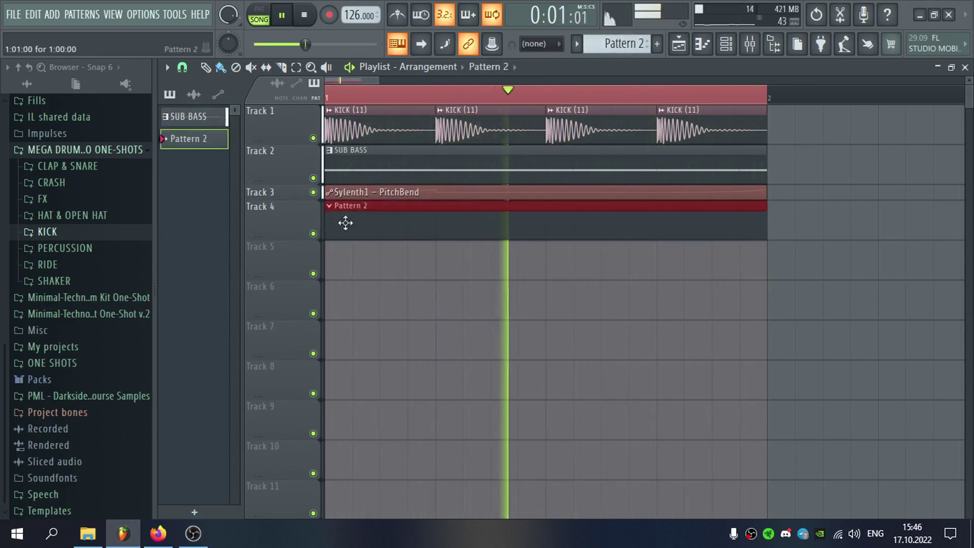
Insert a second Sylenth1 channel in the channel rack and rename Pattern 2 as MID BASS
{"action": "key", "text": "F6"}
{"action": "right_click", "coordinate": [495, 189]}
{"action": "mouse_move", "coordinate": [546, 284]}
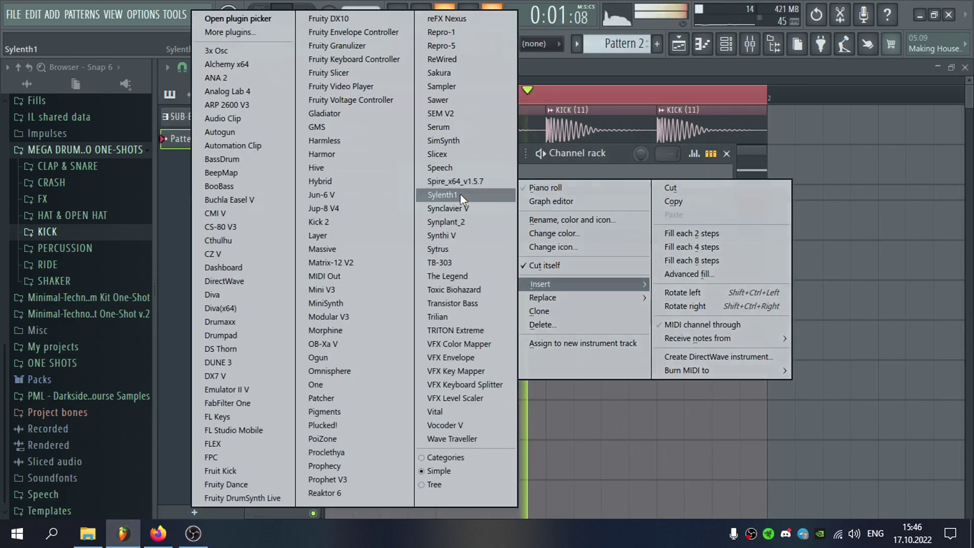
{"action": "left_click", "coordinate": [460, 194]}
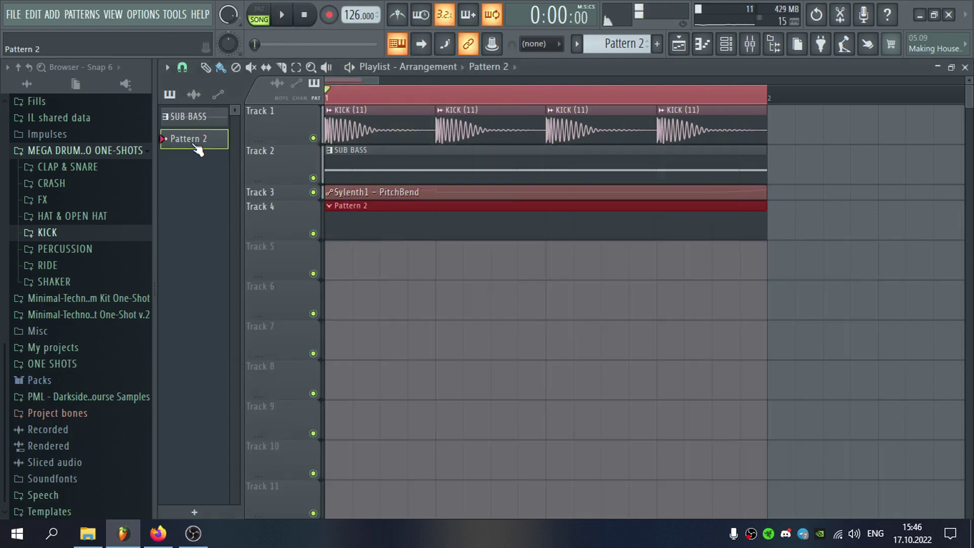
{"action": "middle_click", "coordinate": [195, 146]}
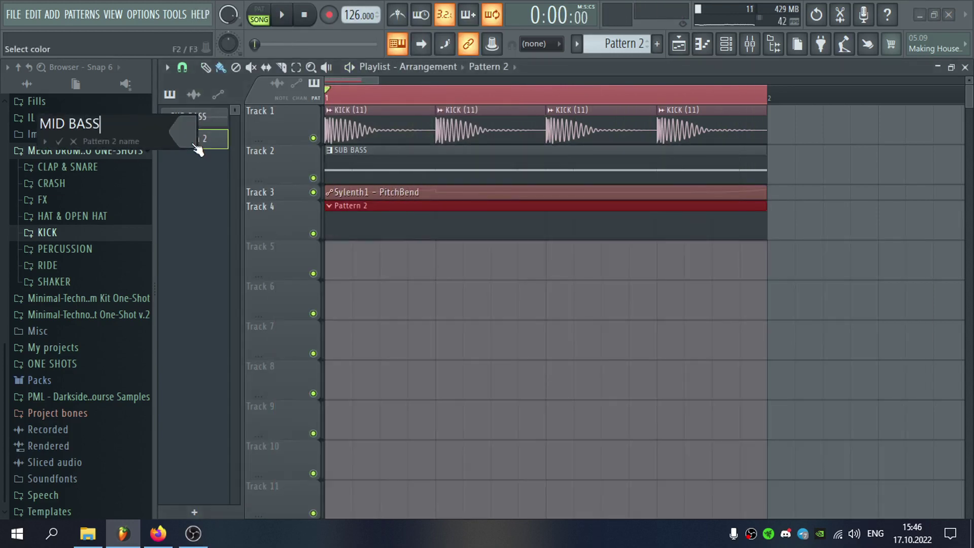
{"action": "key", "text": "Return"}
Open Sylenth1 #2 and load the ART55 Sylenth Sound Banks preset bank
{"action": "double_click", "coordinate": [496, 216]}
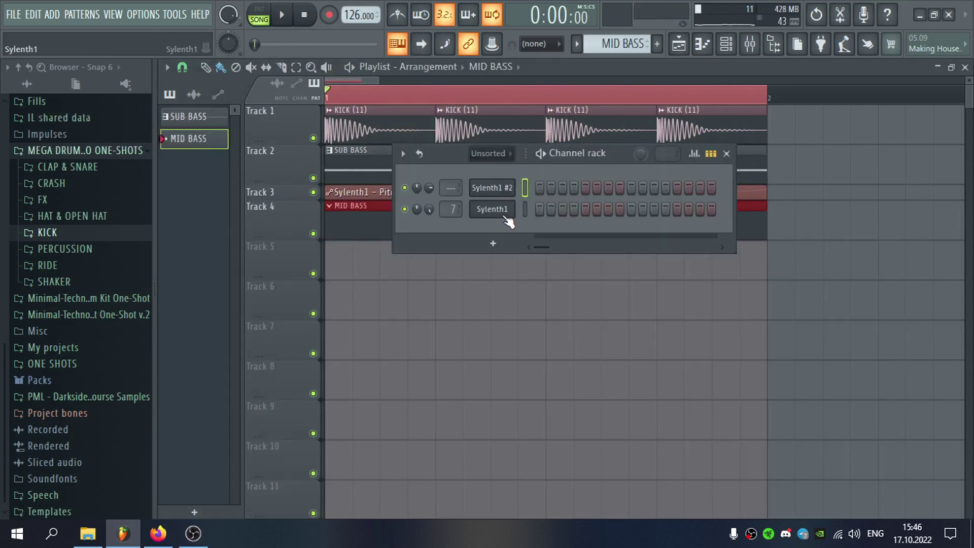
{"action": "right_click", "coordinate": [491, 209]}
{"action": "left_click", "coordinate": [500, 188]}
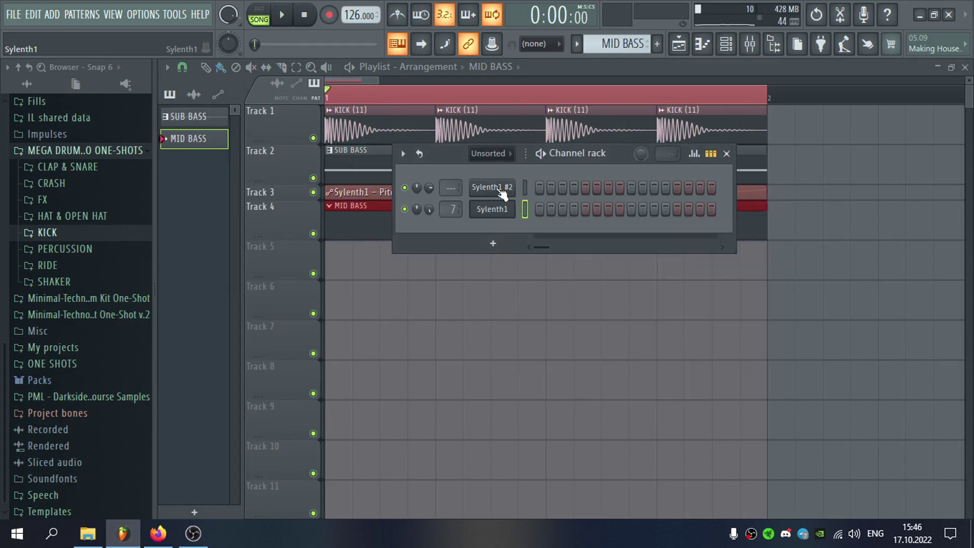
{"action": "left_click", "coordinate": [496, 192]}
{"action": "left_click", "coordinate": [502, 388]}
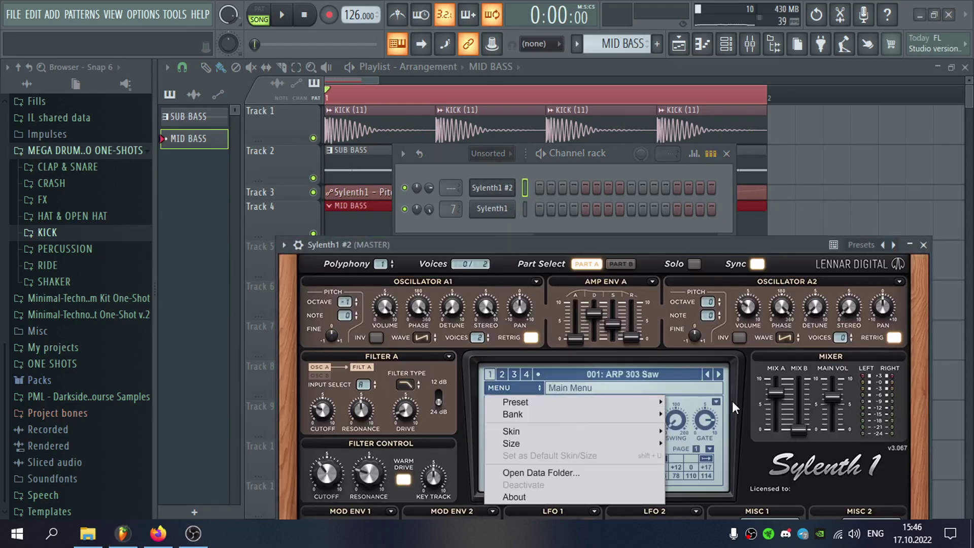
{"action": "mouse_move", "coordinate": [647, 409]}
{"action": "mouse_move", "coordinate": [705, 415]}
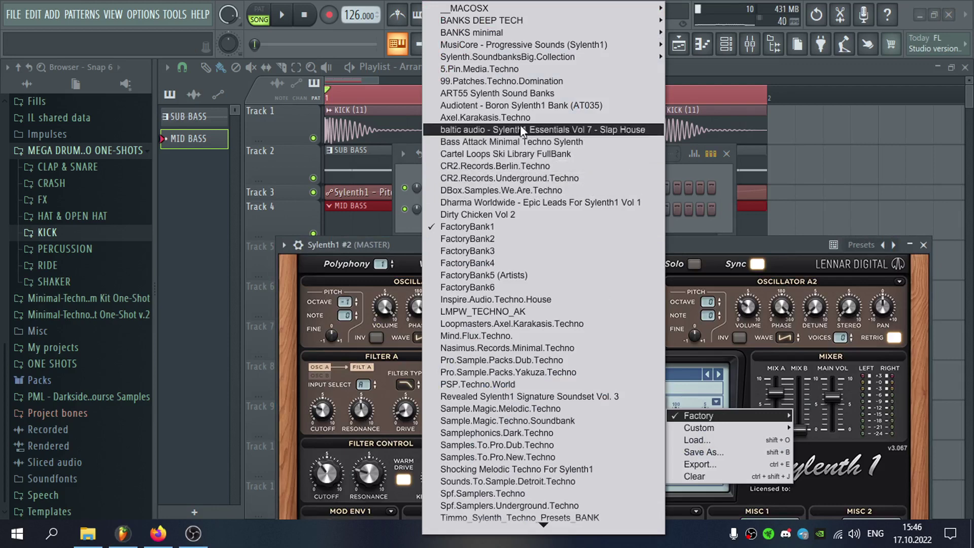
{"action": "left_click", "coordinate": [506, 92]}
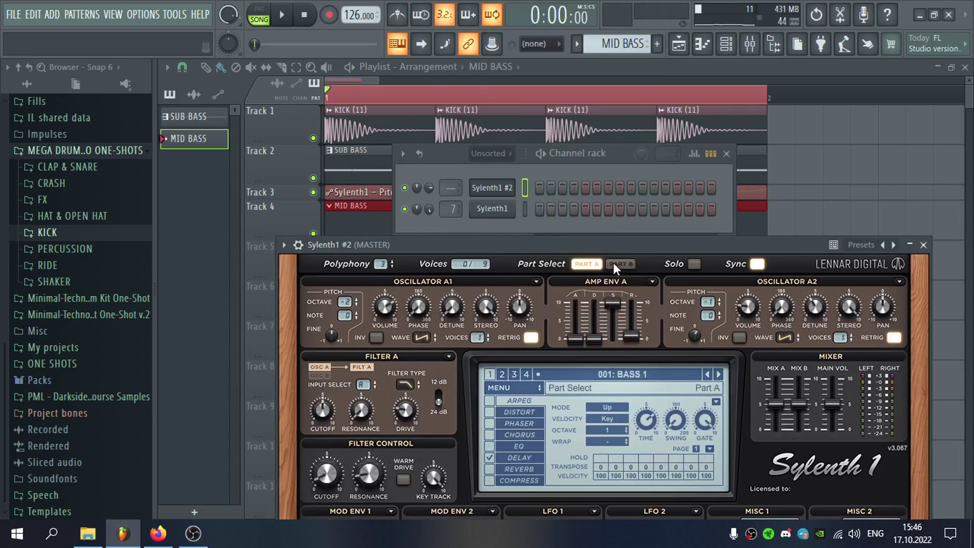
Switch Sylenth1 #2 to the 002: BASS 2 preset and audition it before closing the synth
{"action": "left_click_drag", "start_coordinate": [607, 241], "coordinate": [530, 82]}
{"action": "left_click", "coordinate": [643, 214]}
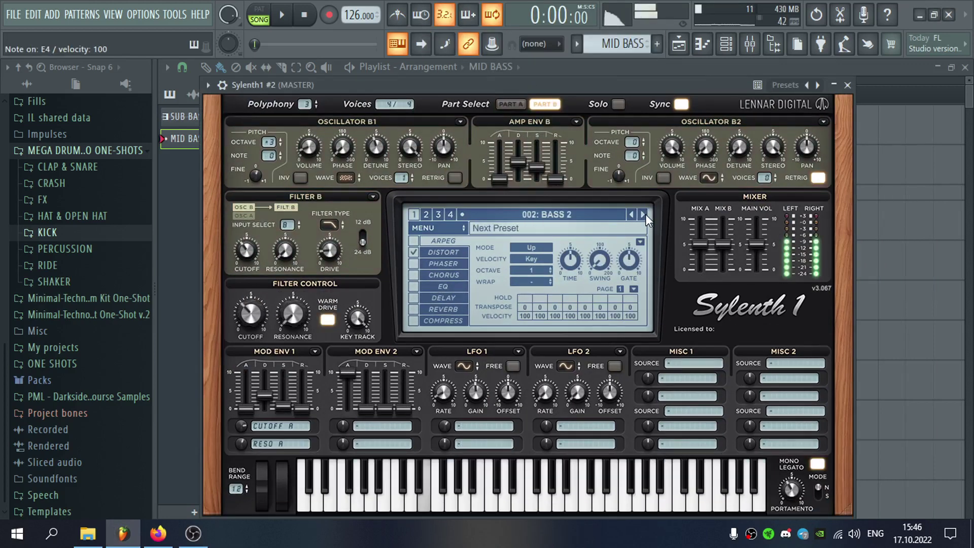
{"action": "left_click_drag", "start_coordinate": [655, 82], "coordinate": [678, 89]}
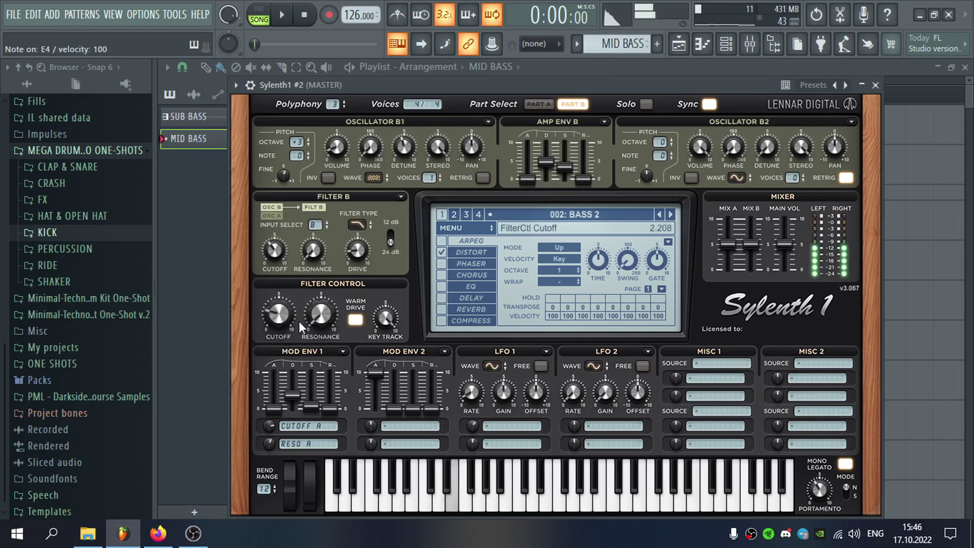
{"action": "left_click", "coordinate": [875, 85]}
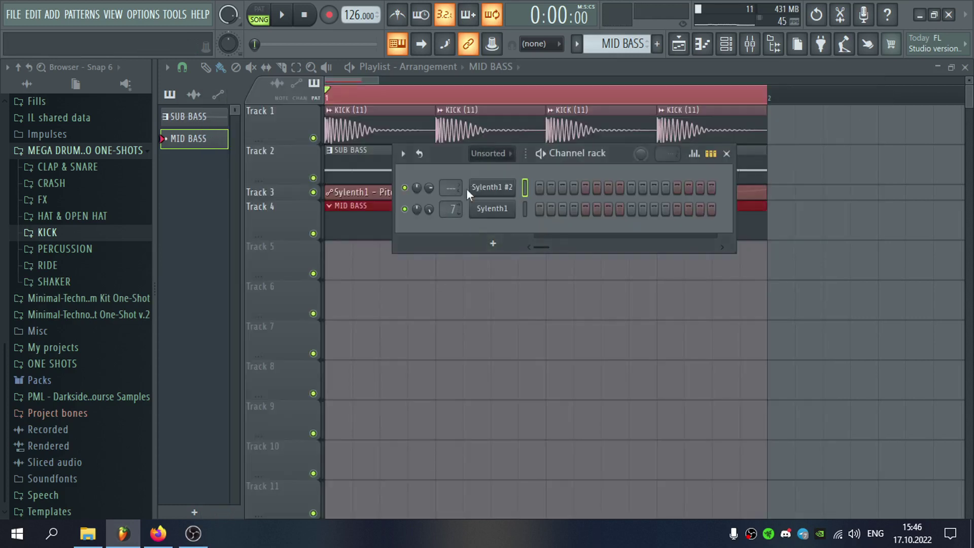
{"action": "right_click", "coordinate": [482, 189]}
{"action": "left_click", "coordinate": [543, 189]}
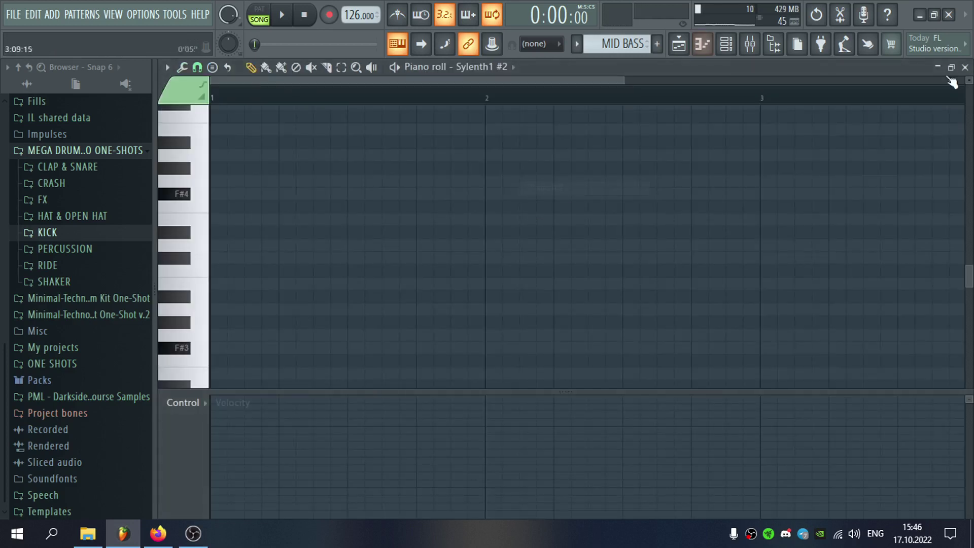
{"action": "left_click", "coordinate": [965, 68]}
Route Sylenth1 #2 to mixer track 8, name that track MID BASS and lower its fader
{"action": "left_click", "coordinate": [494, 185]}
{"action": "left_click", "coordinate": [250, 85]}
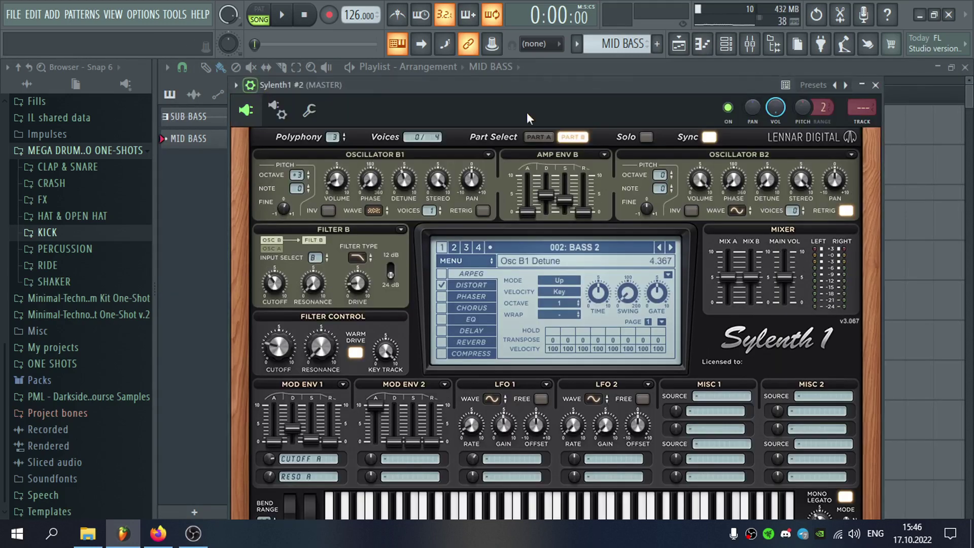
{"action": "left_click", "coordinate": [871, 126]}
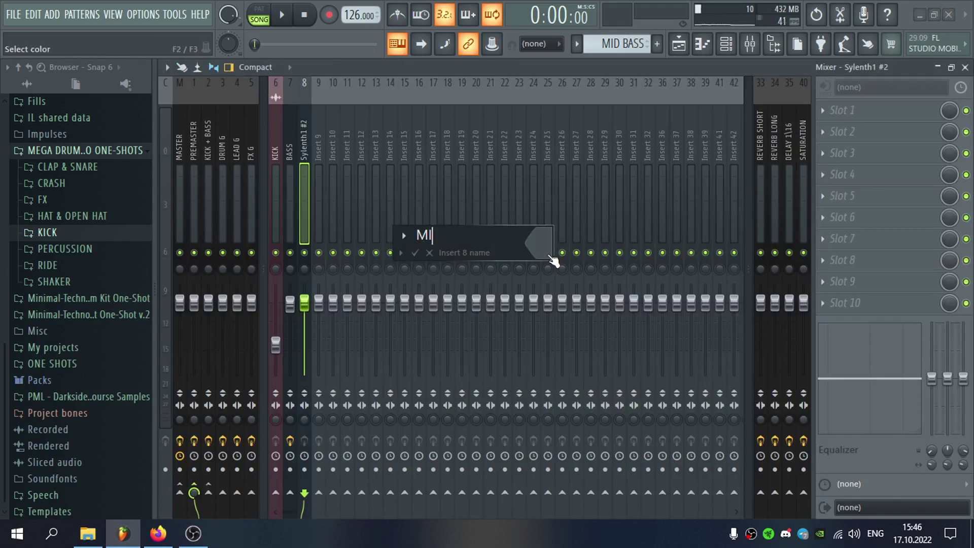
{"action": "key", "text": "Return"}
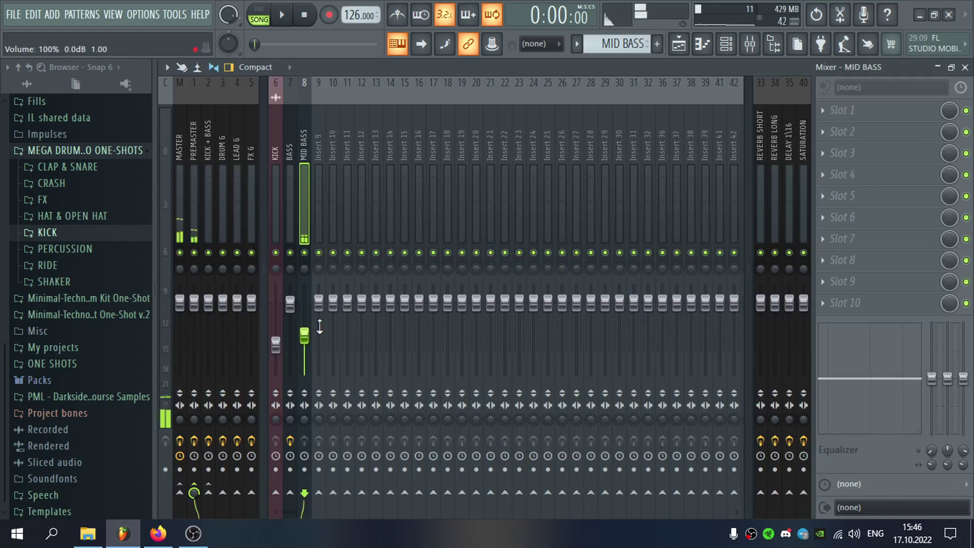
{"action": "left_click", "coordinate": [965, 67]}
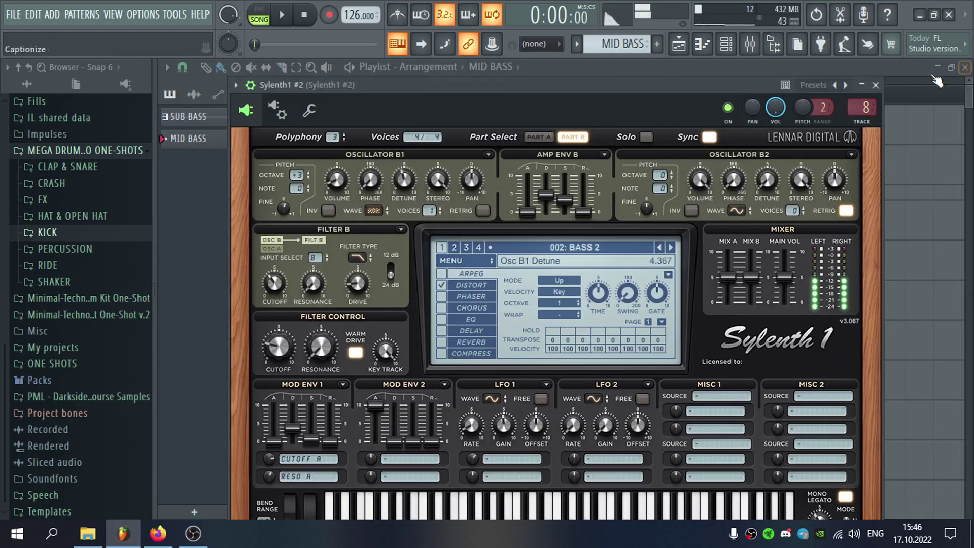
Draw an F#4 note three steps long starting at 1:04:00 in the piano roll of Sylenth1 #2
{"action": "left_click", "coordinate": [876, 84]}
{"action": "right_click", "coordinate": [511, 189]}
{"action": "left_click", "coordinate": [550, 188]}
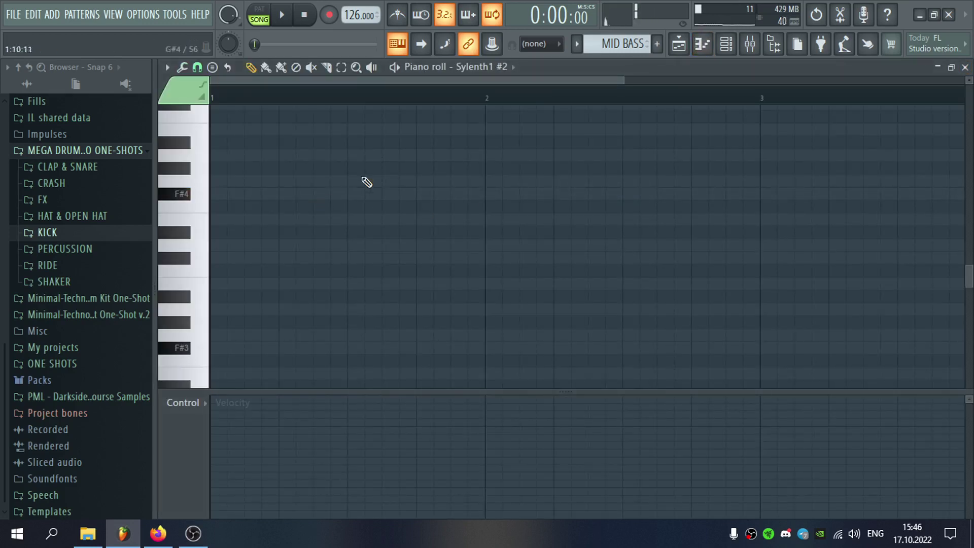
{"action": "scroll", "coordinate": [298, 247], "scroll_direction": "up", "scroll_amount": 2}
{"action": "left_click", "coordinate": [166, 278]}
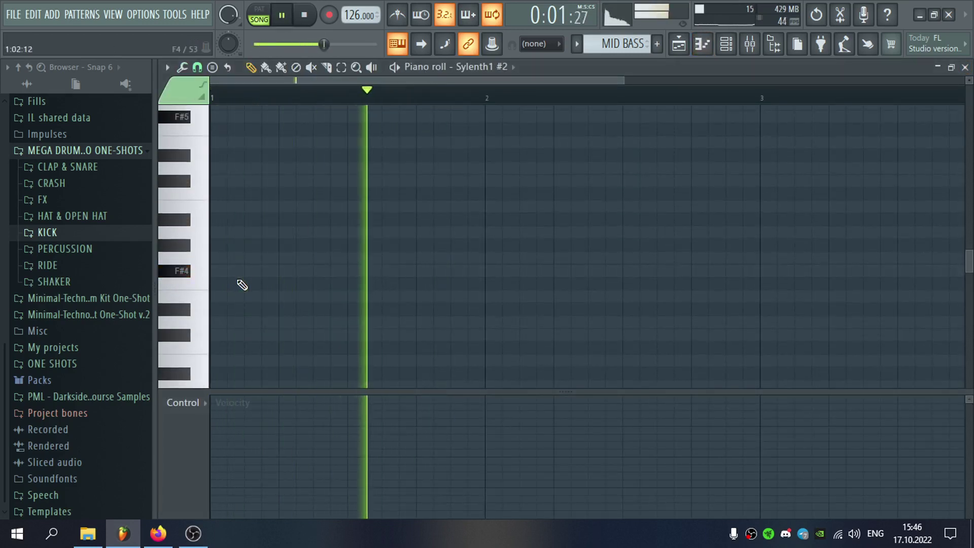
{"action": "left_click", "coordinate": [253, 273]}
{"action": "left_click_drag", "start_coordinate": [269, 271], "coordinate": [286, 272]}
{"action": "left_click_drag", "start_coordinate": [260, 271], "coordinate": [319, 272]}
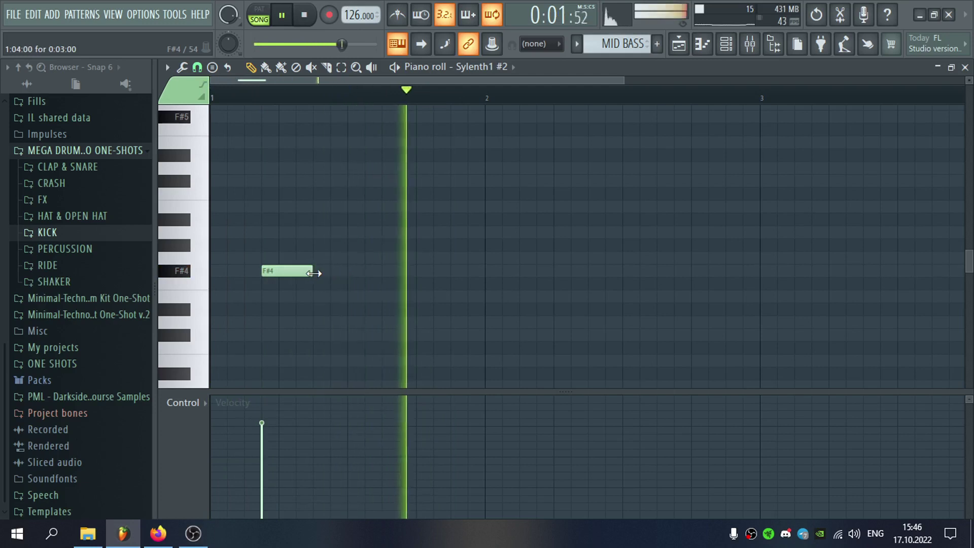
Set Sylenth1 #2's filter control cutoff to 1.908 and route the MID BASS mixer track to LEAD G with its fader at 58%
{"action": "left_click", "coordinate": [966, 66]}
{"action": "left_click", "coordinate": [500, 192]}
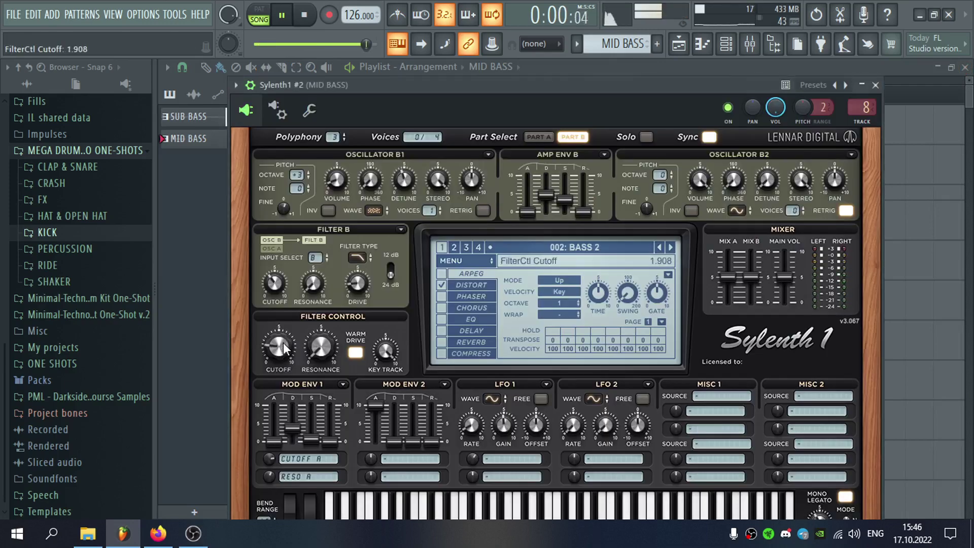
{"action": "double_click", "coordinate": [873, 105]}
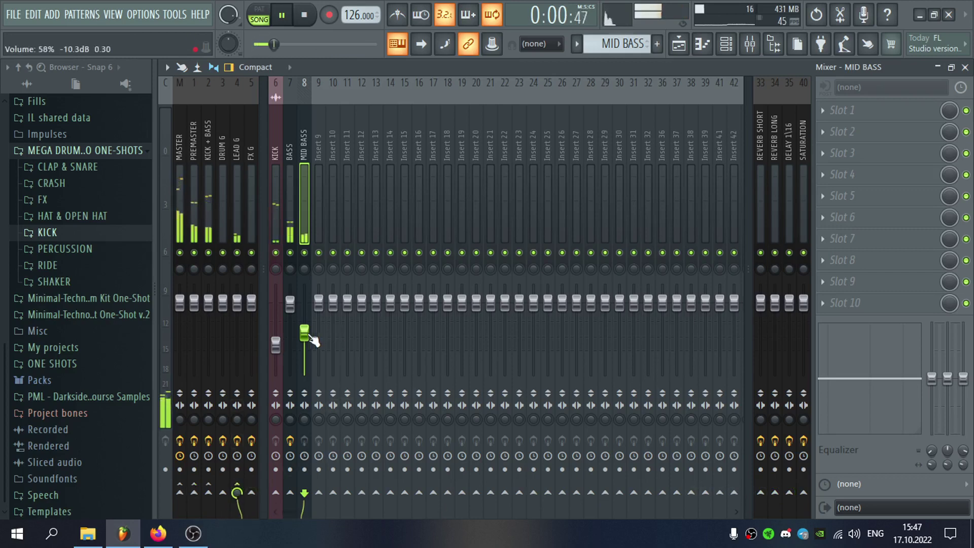
Load ValhallaVintageVerb into slot 1 of the MID BASS mixer track
{"action": "left_click", "coordinate": [943, 117]}
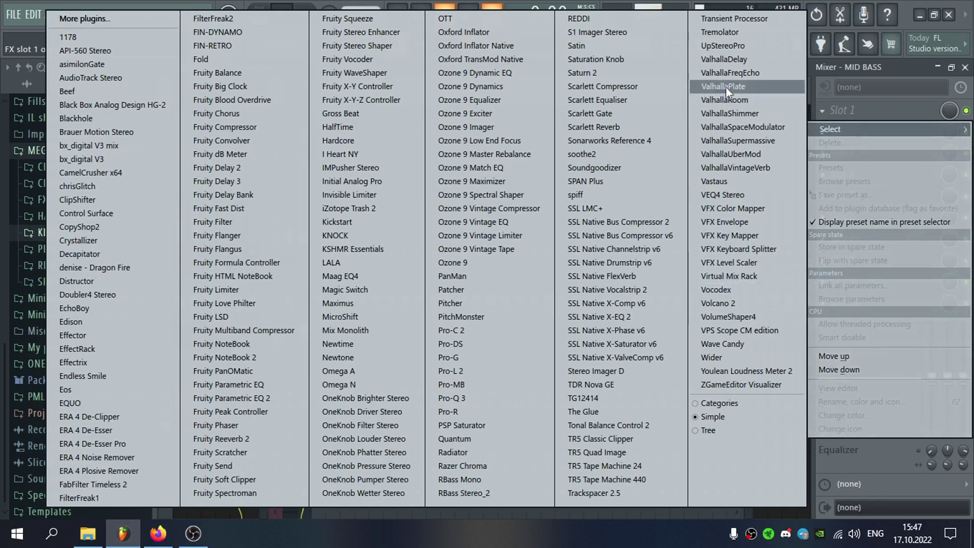
{"action": "left_click", "coordinate": [735, 167]}
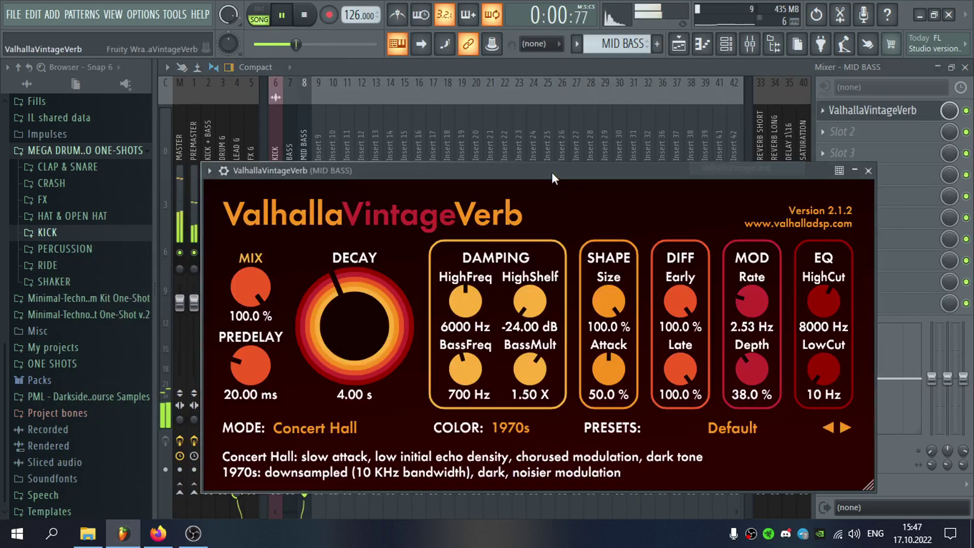
{"action": "left_click_drag", "start_coordinate": [552, 173], "coordinate": [562, 146]}
Set the reverb's mix to 17.2%, decay to 2.06 s, high cut to 20000 Hz and low cut to 270 Hz
{"action": "mouse_move", "coordinate": [265, 257]}
{"action": "left_mouse_down"}
{"action": "mouse_move", "coordinate": [275, 320]}
{"action": "mouse_move", "coordinate": [273, 247]}
{"action": "left_mouse_up"}
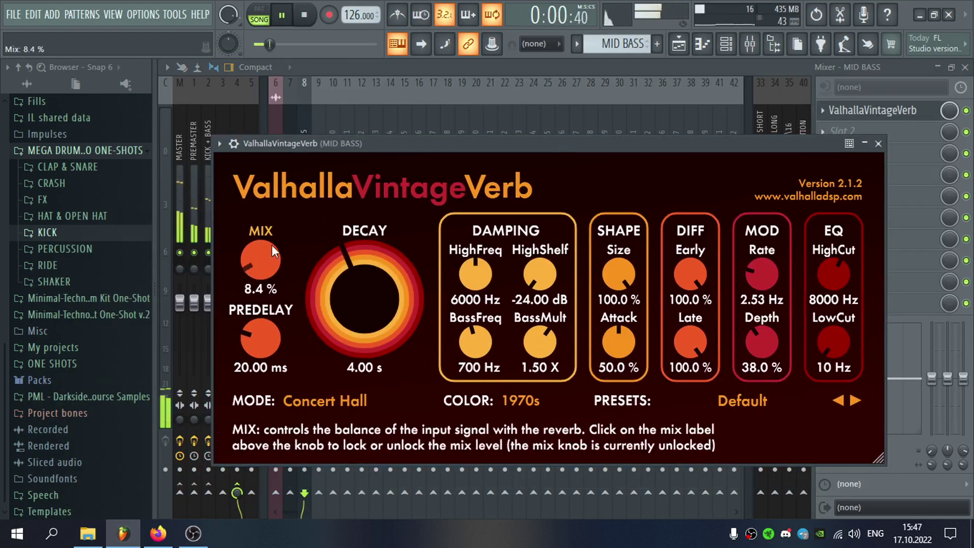
{"action": "left_click_drag", "start_coordinate": [376, 272], "coordinate": [601, 373]}
{"action": "left_click_drag", "start_coordinate": [837, 320], "coordinate": [837, 310]}
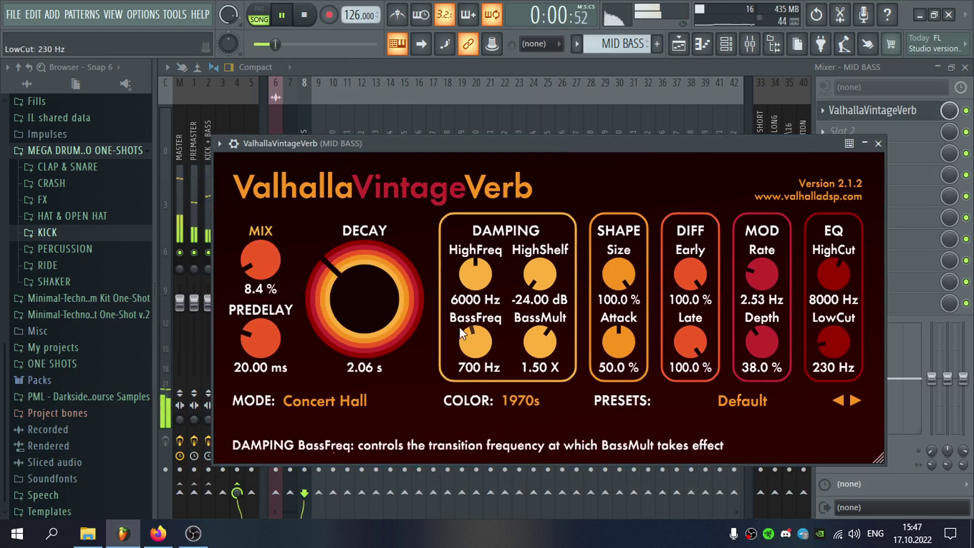
{"action": "left_click_drag", "start_coordinate": [269, 263], "coordinate": [270, 249]}
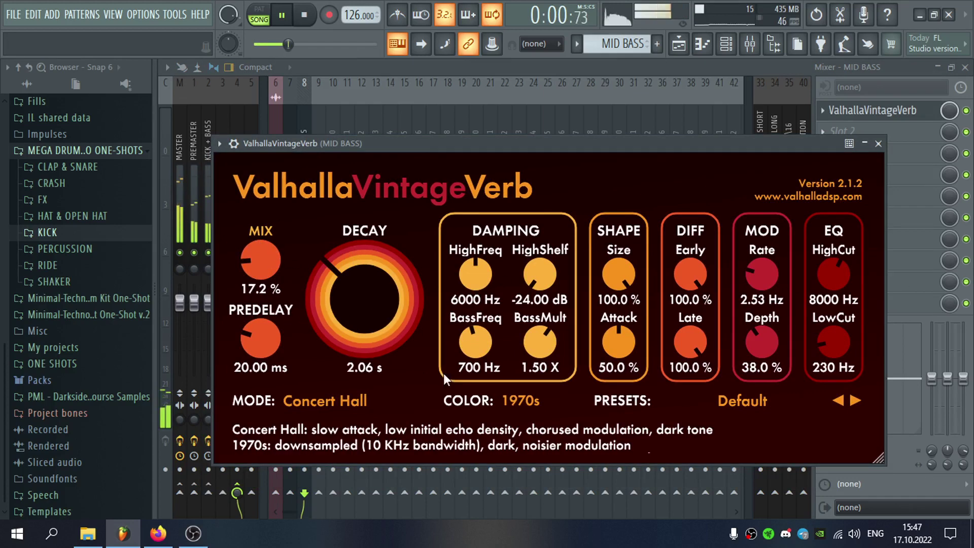
{"action": "left_click_drag", "start_coordinate": [833, 276], "coordinate": [826, 244]}
{"action": "left_click_drag", "start_coordinate": [833, 351], "coordinate": [836, 347]}
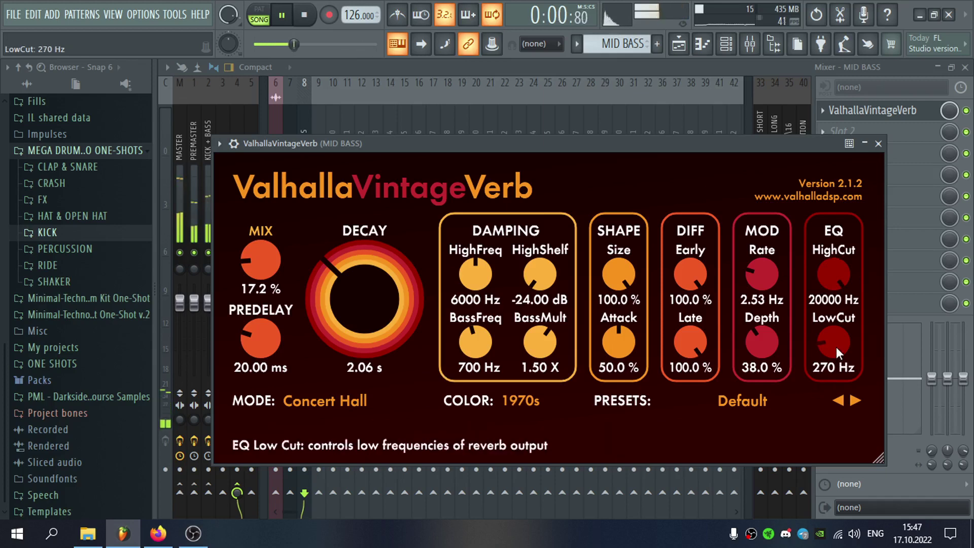
Set the reverb's high cut to 11280 Hz and Sylenth1 #2's filter control cutoff to about 3.9
{"action": "left_click_drag", "start_coordinate": [829, 278], "coordinate": [826, 329]}
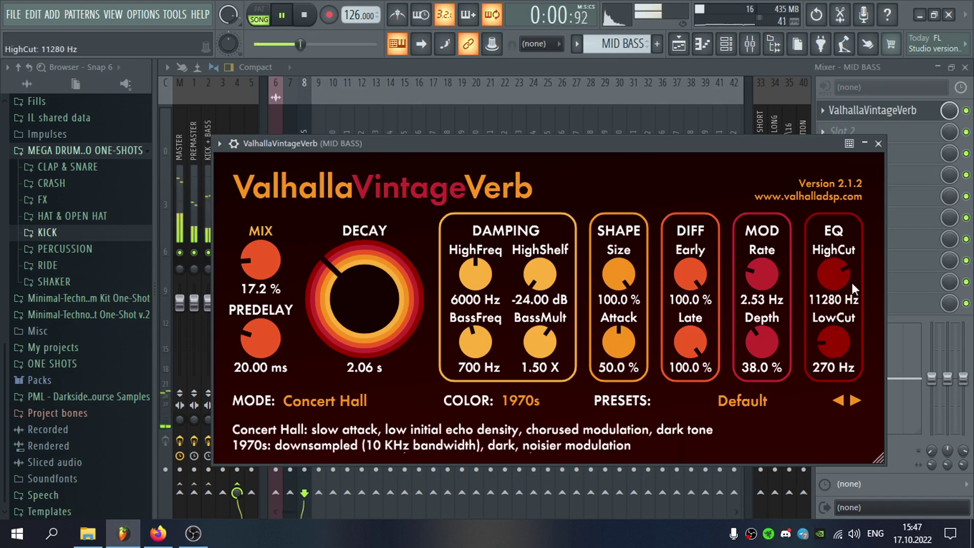
{"action": "left_click", "coordinate": [878, 143]}
{"action": "left_click", "coordinate": [965, 68]}
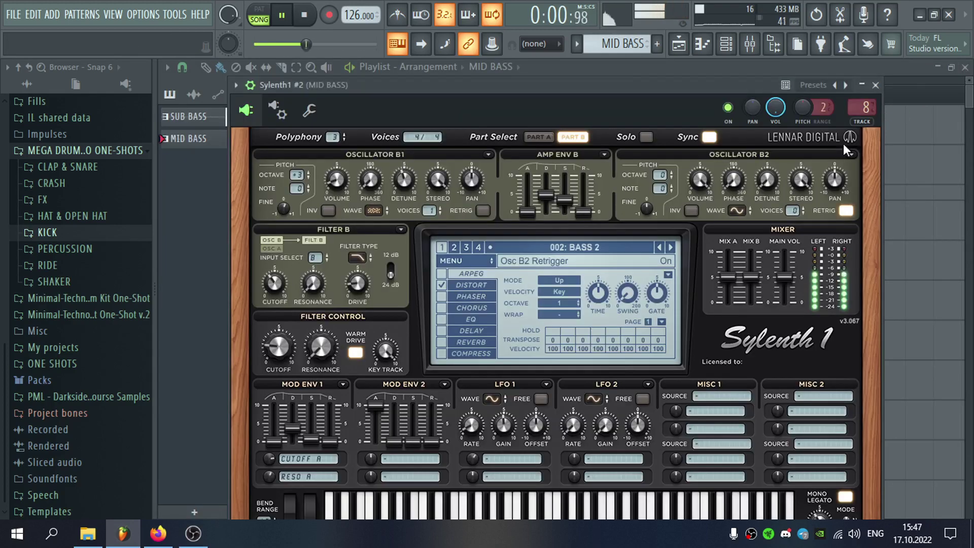
{"action": "left_click_drag", "start_coordinate": [684, 86], "coordinate": [686, 56]}
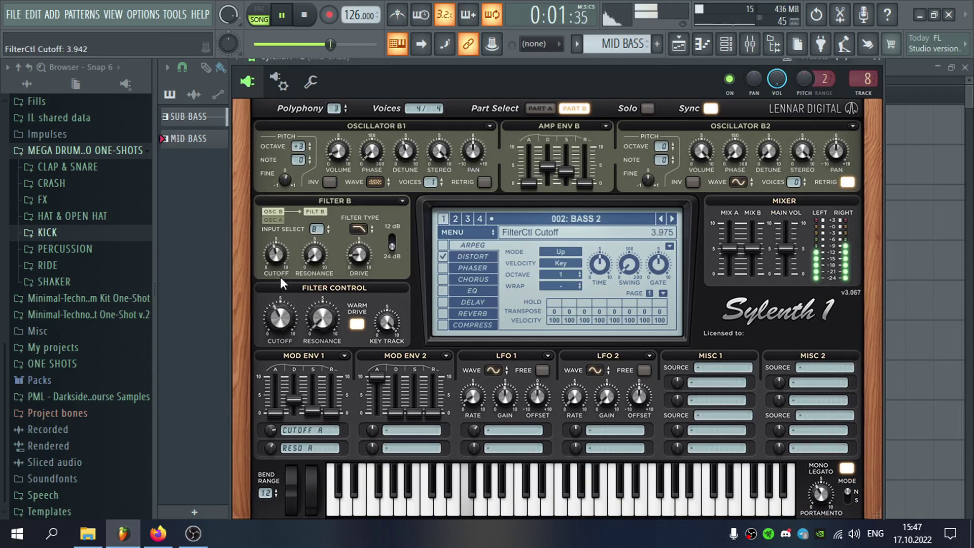
{"action": "left_click", "coordinate": [902, 69]}
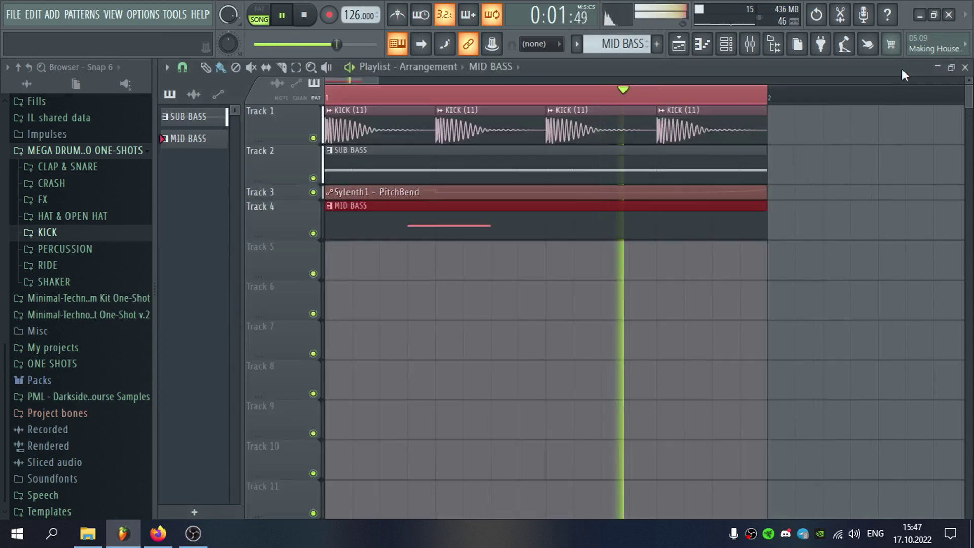
In the MID BASS pattern, add a three-step A4 note starting at 1:07:00 and lengthen the F#4 note to four steps
{"action": "double_click", "coordinate": [495, 217]}
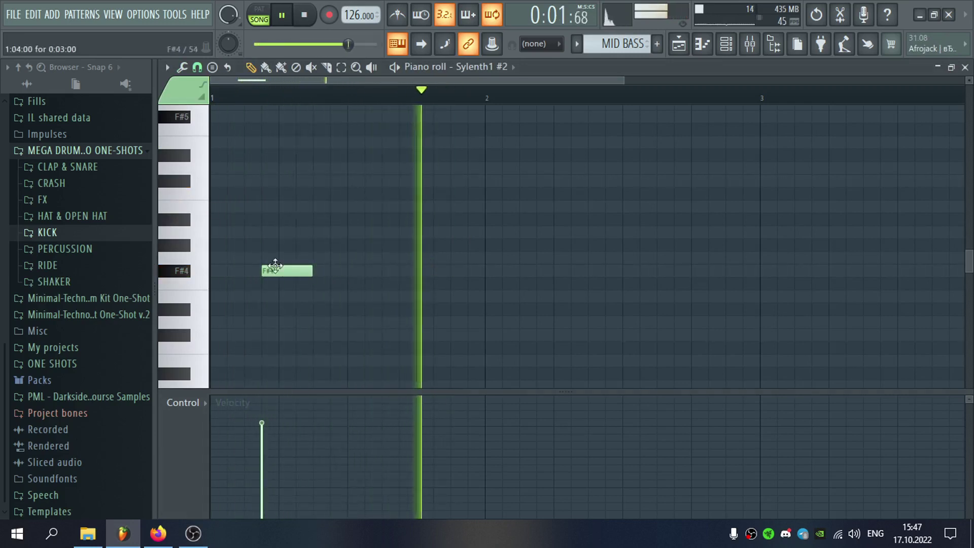
{"action": "left_click", "coordinate": [299, 232]}
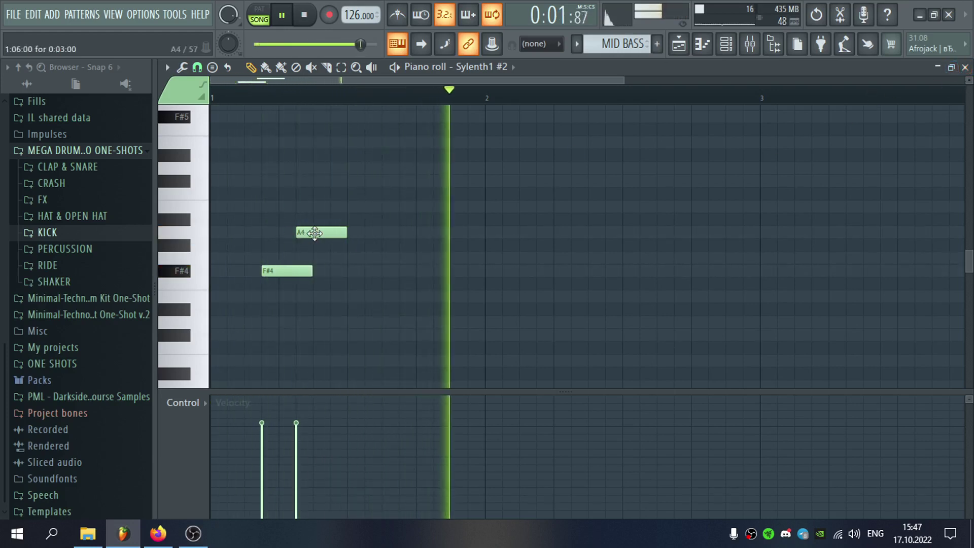
{"action": "left_click_drag", "start_coordinate": [311, 232], "coordinate": [328, 232]}
{"action": "left_click_drag", "start_coordinate": [312, 273], "coordinate": [321, 276]}
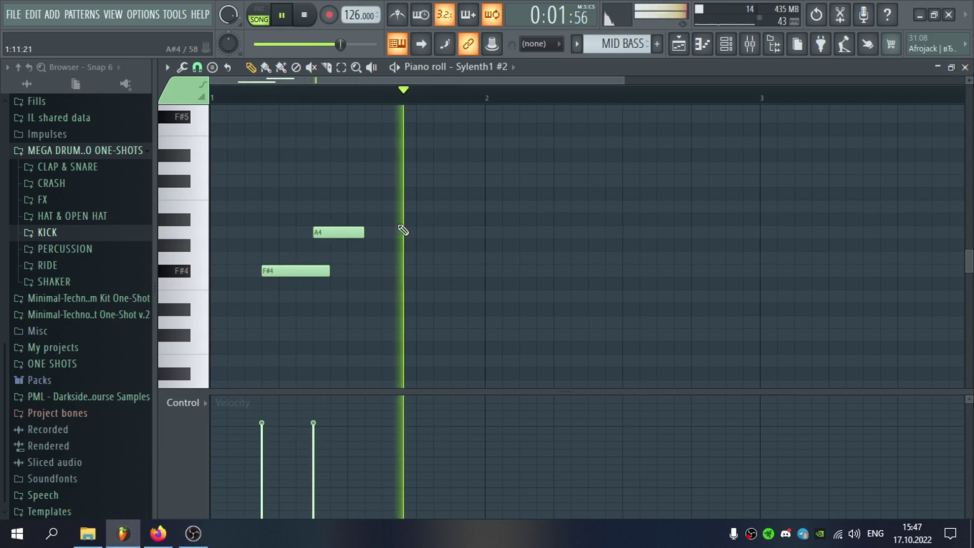
{"action": "left_click", "coordinate": [965, 68]}
Set Sylenth1 #2's Mod Env 1 RESO amount to 5.400 and enable the delay with both times at 1/8T and dry/wet at 46%
{"action": "left_click", "coordinate": [493, 189]}
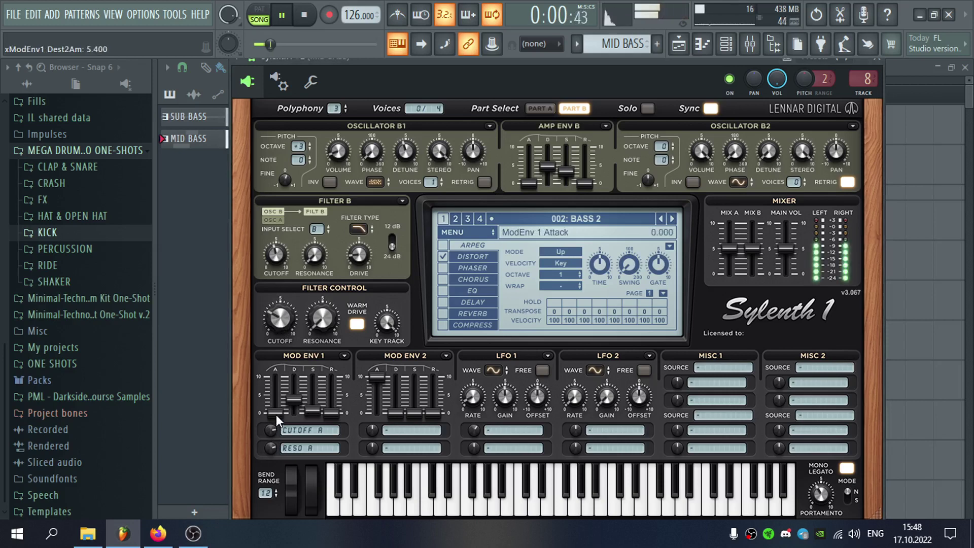
{"action": "left_click", "coordinate": [443, 302]}
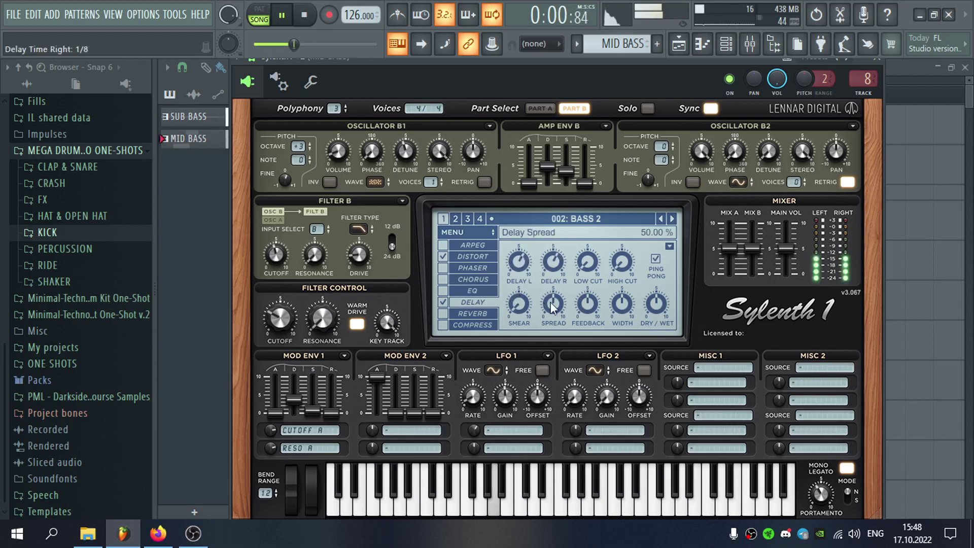
{"action": "scroll", "coordinate": [559, 274], "scroll_direction": "down", "scroll_amount": 1}
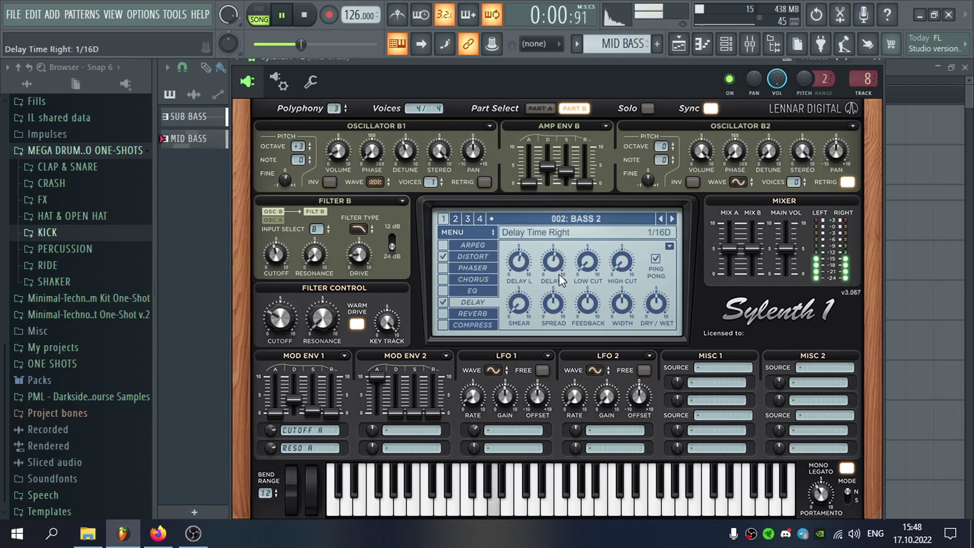
{"action": "scroll", "coordinate": [525, 271], "scroll_direction": "down", "scroll_amount": 1}
{"action": "scroll", "coordinate": [547, 275], "scroll_direction": "down", "scroll_amount": 1}
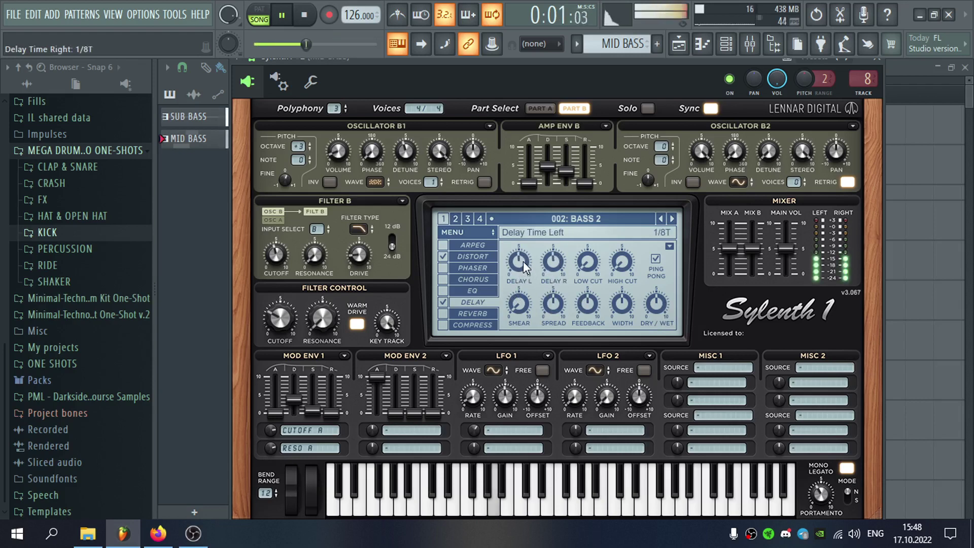
{"action": "scroll", "coordinate": [552, 273], "scroll_direction": "down", "scroll_amount": 1}
{"action": "scroll", "coordinate": [521, 265], "scroll_direction": "down", "scroll_amount": 1}
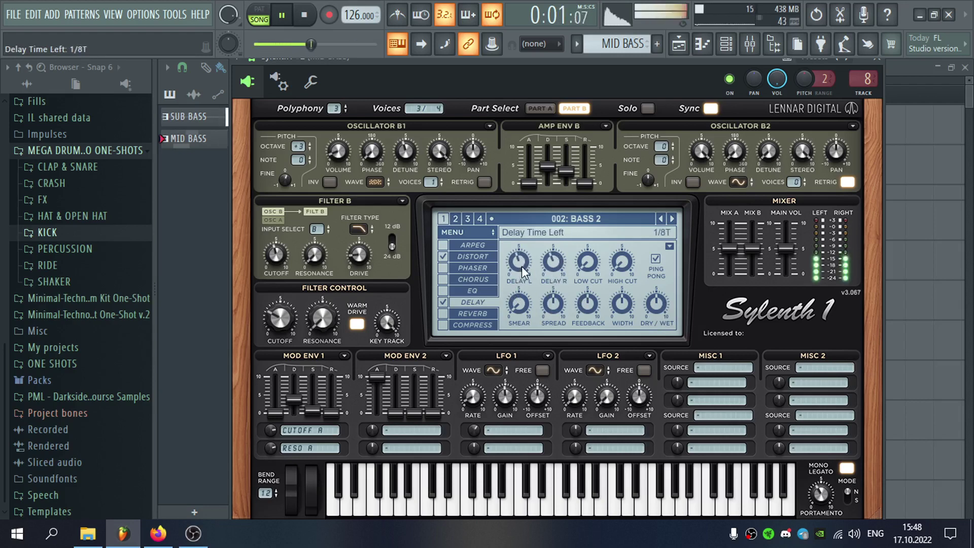
{"action": "scroll", "coordinate": [656, 311], "scroll_direction": "down", "scroll_amount": 1}
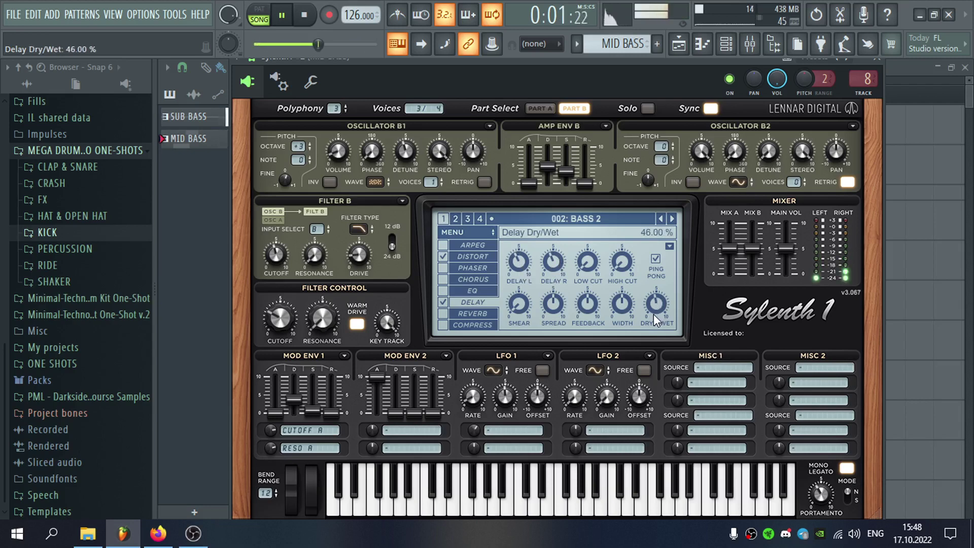
In Pro-Q 3 on the BASS mixer track, add a high cut band at 774.35 Hz with a 72 dB/oct slope
{"action": "double_click", "coordinate": [869, 79]}
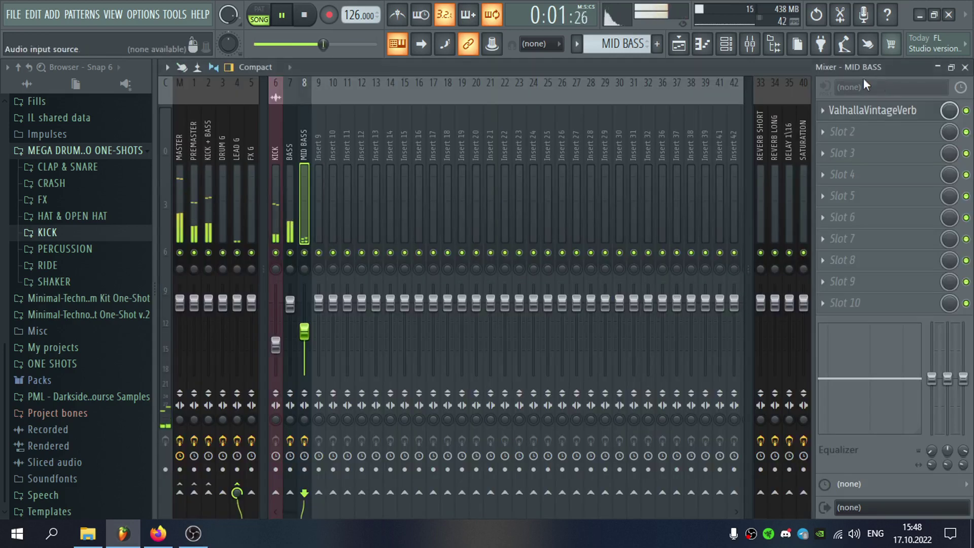
{"action": "left_click", "coordinate": [288, 147]}
{"action": "left_click", "coordinate": [876, 118]}
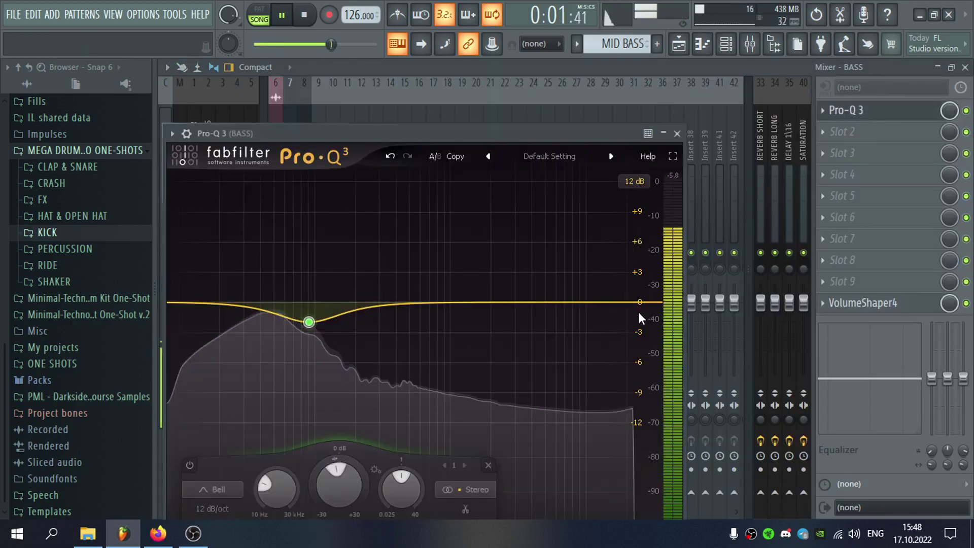
{"action": "left_click_drag", "start_coordinate": [649, 305], "coordinate": [438, 311]}
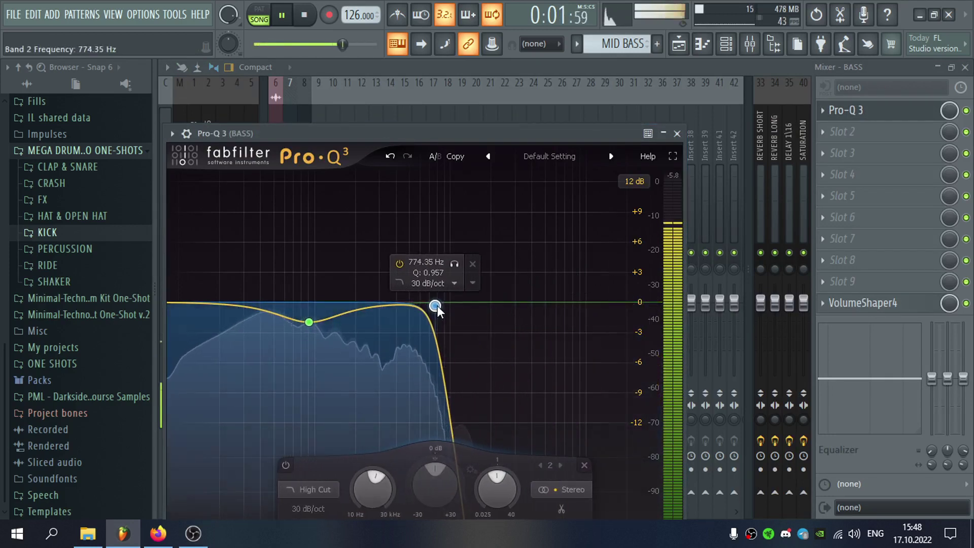
{"action": "scroll", "coordinate": [434, 309], "scroll_direction": "down", "scroll_amount": 2}
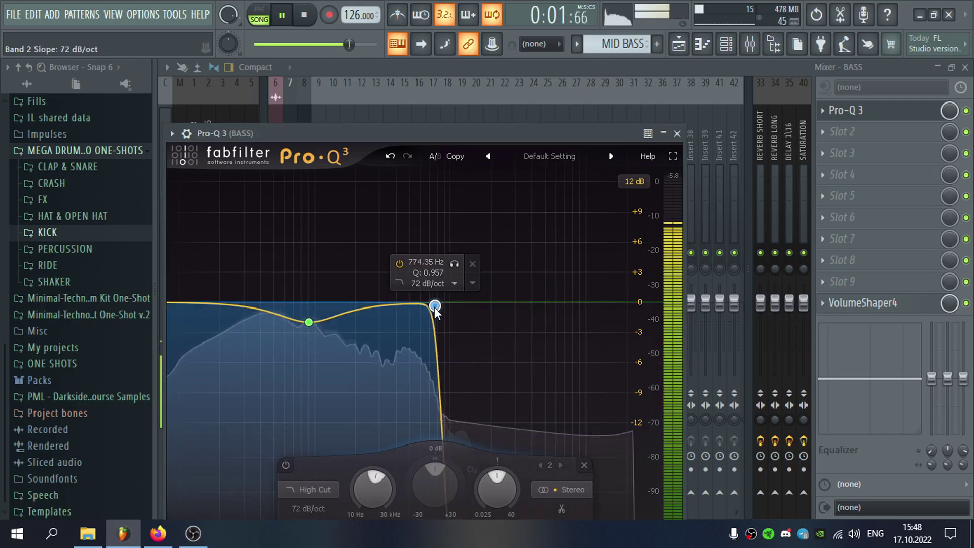
Add a bell cut of -3.20 dB at 500.02 Hz with Q 2.288 to the BASS equalizer and audition that band in solo
{"action": "left_click_drag", "start_coordinate": [434, 309], "coordinate": [406, 340]}
{"action": "scroll", "coordinate": [412, 333], "scroll_direction": "up", "scroll_amount": 4}
{"action": "left_click", "coordinate": [428, 358]}
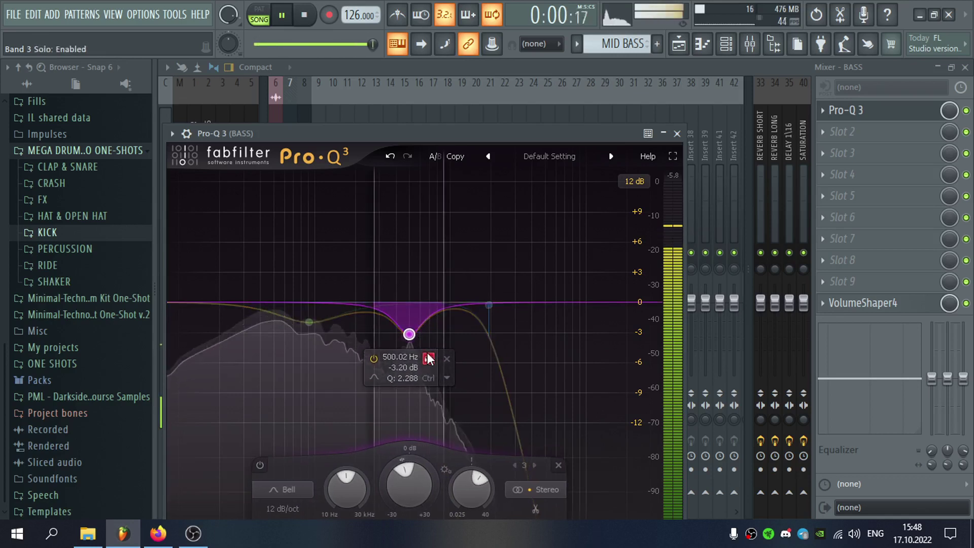
{"action": "left_click", "coordinate": [429, 358]}
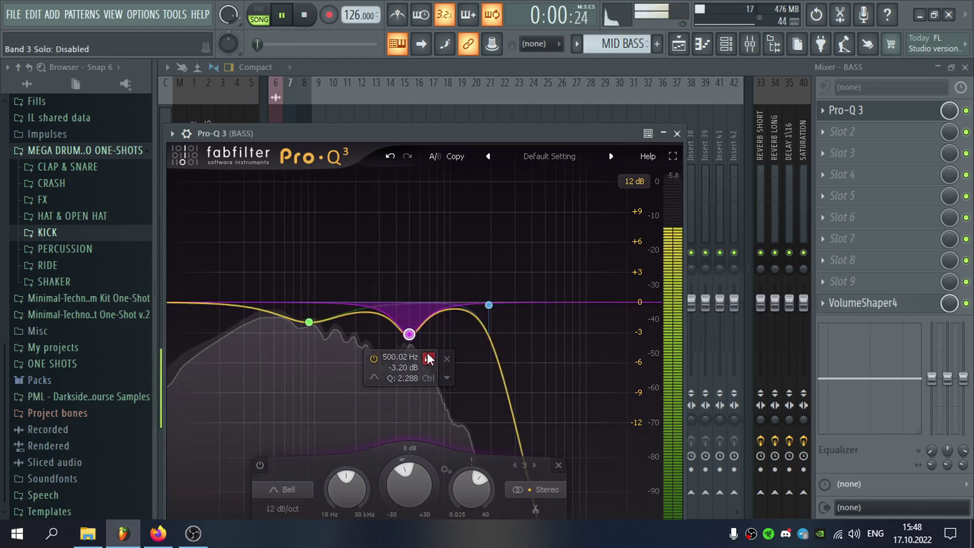
{"action": "left_click", "coordinate": [678, 133]}
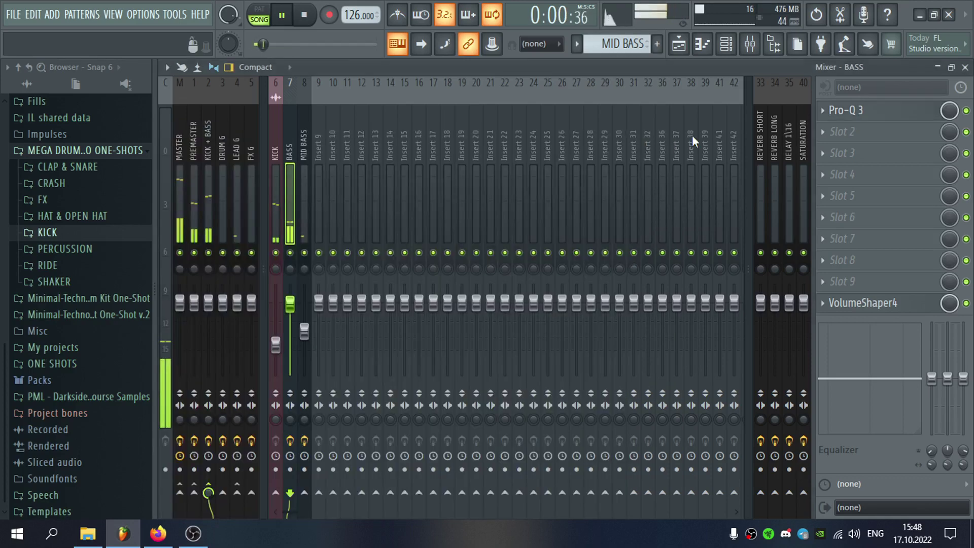
Set Sylenth1 #2's filter control cutoff to 3.042 and Mod Env 1 sustain to 2.227, and stop playback
{"action": "left_click", "coordinate": [965, 68]}
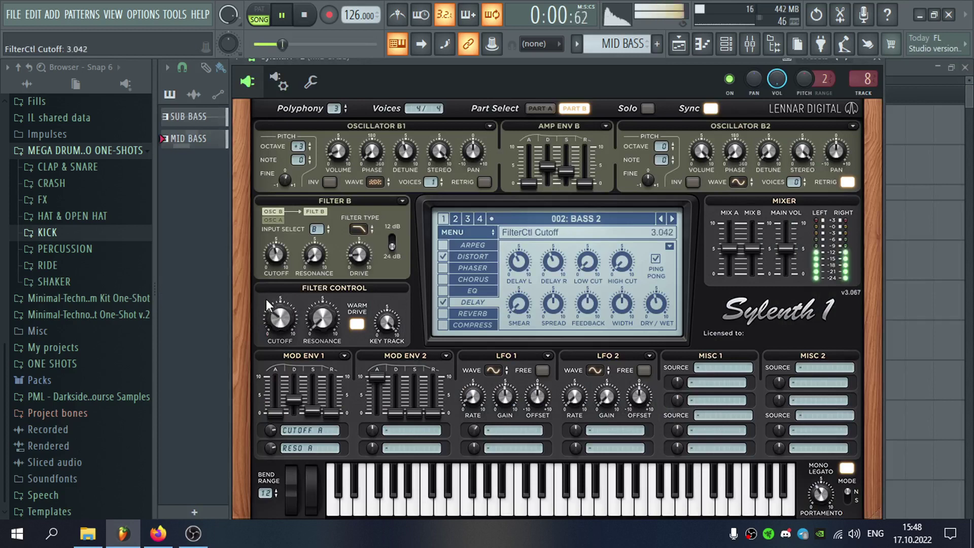
{"action": "left_click_drag", "start_coordinate": [312, 412], "coordinate": [312, 390]}
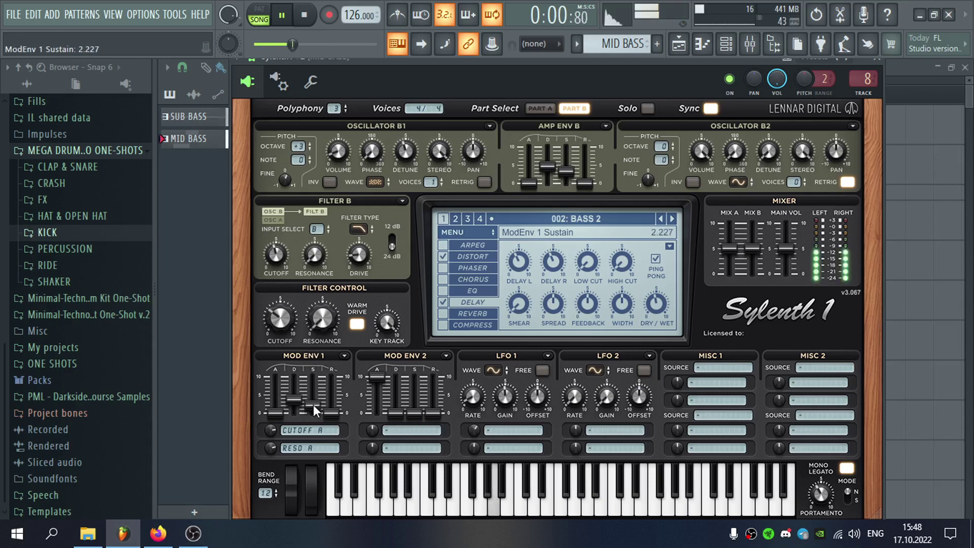
{"action": "left_click", "coordinate": [877, 61]}
{"action": "left_click", "coordinate": [875, 69]}
{"action": "key", "text": "space"}
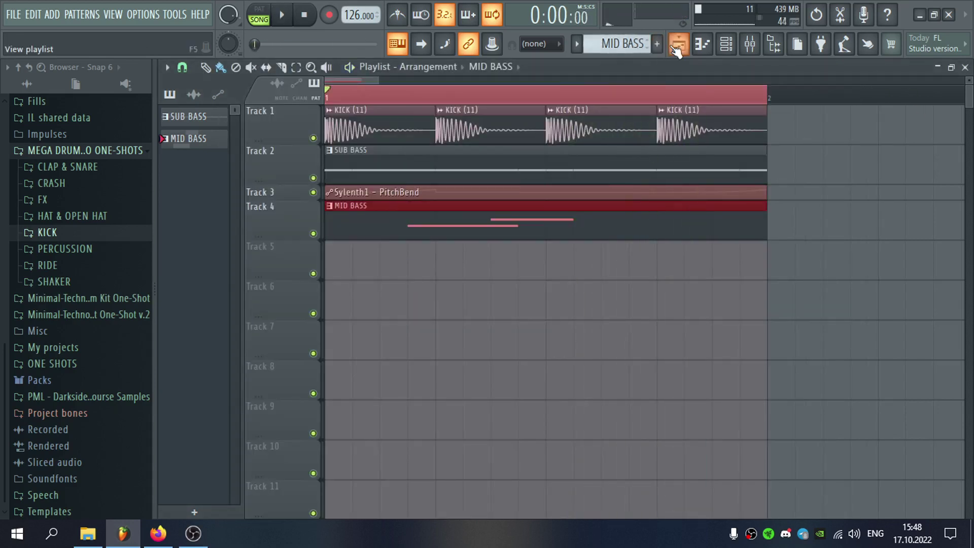
Create a new pattern named ATM and place its clip at the start of Track 5 in the playlist
{"action": "left_click", "coordinate": [657, 44]}
{"action": "type", "text": "ATM"}
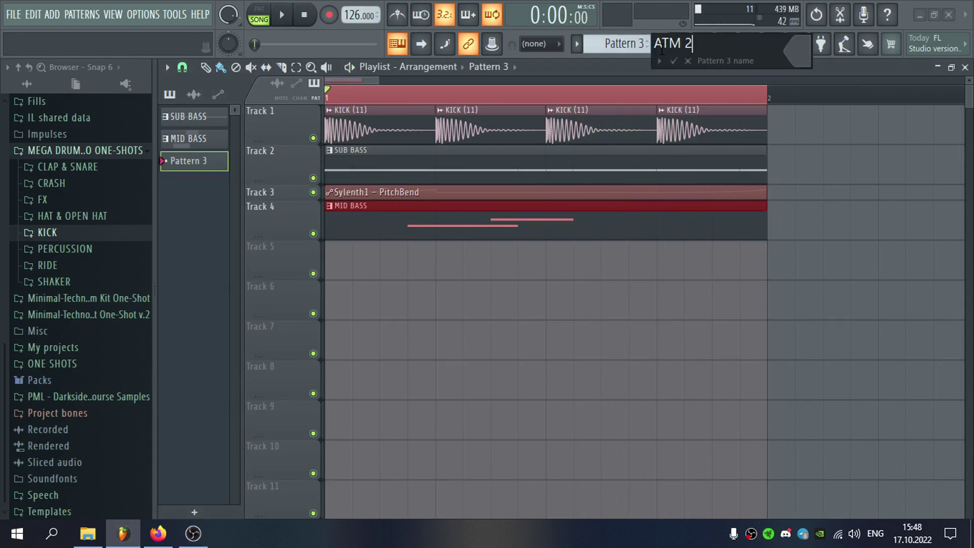
{"action": "key", "text": "Return"}
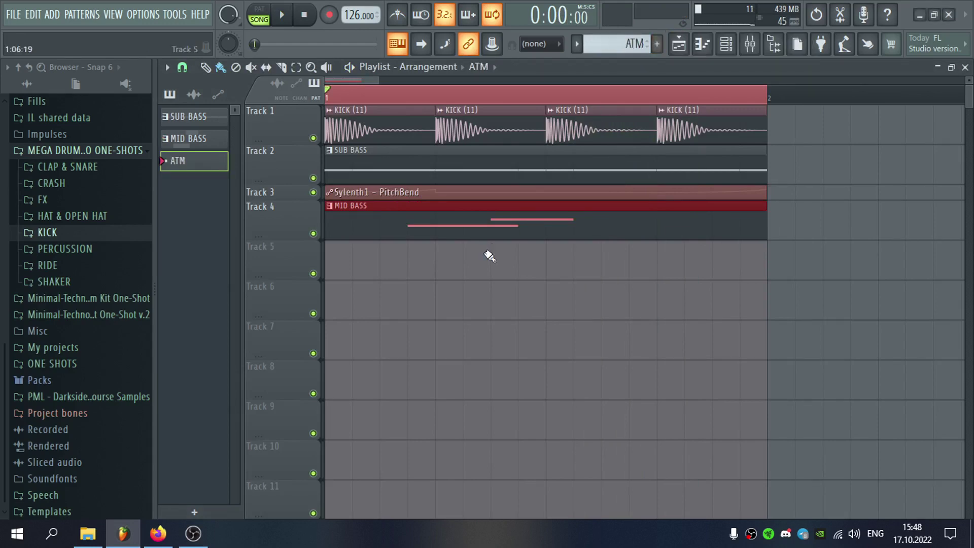
{"action": "left_click_drag", "start_coordinate": [488, 259], "coordinate": [365, 263]}
Insert the Gladiator synth as a new channel in the channel rack for the ATM pattern
{"action": "double_click", "coordinate": [365, 264]}
{"action": "right_click", "coordinate": [512, 207]}
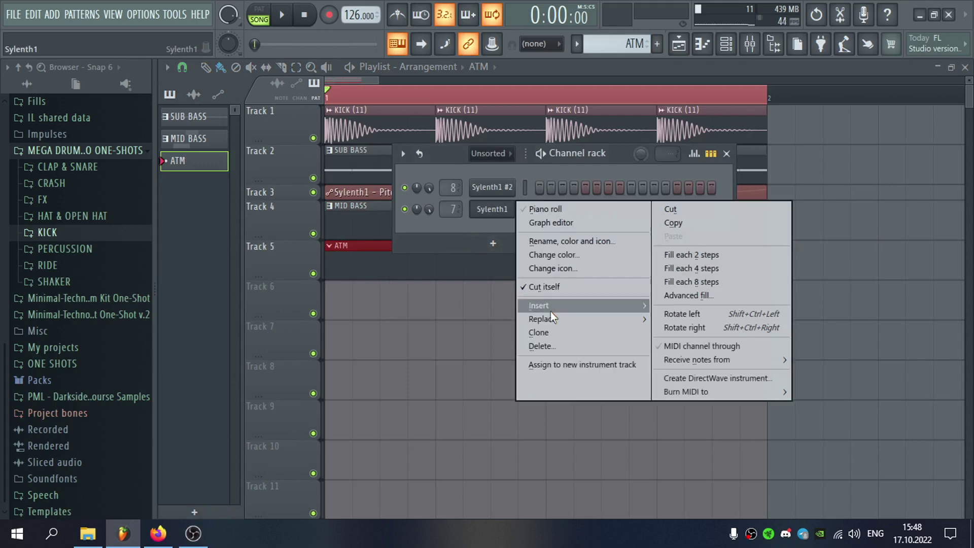
{"action": "mouse_move", "coordinate": [549, 304]}
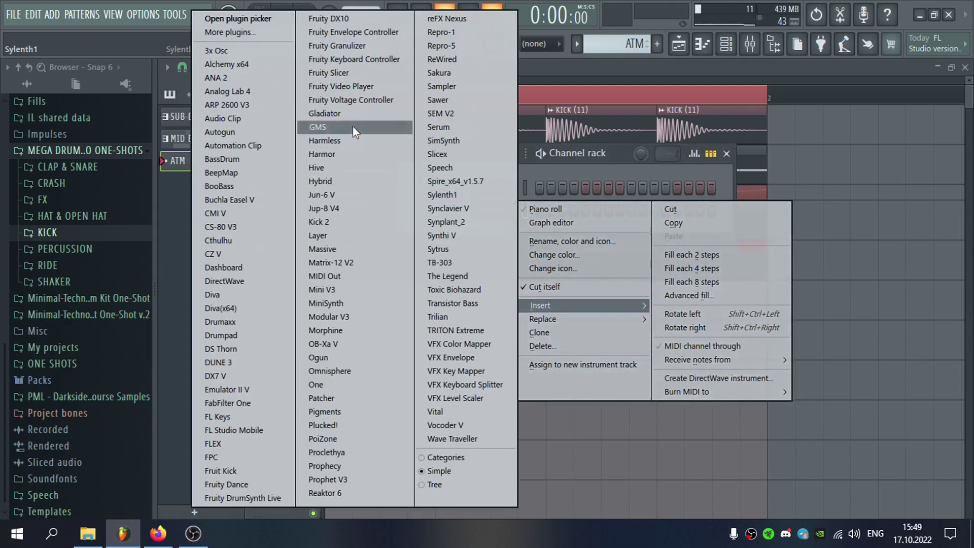
{"action": "left_click", "coordinate": [349, 113]}
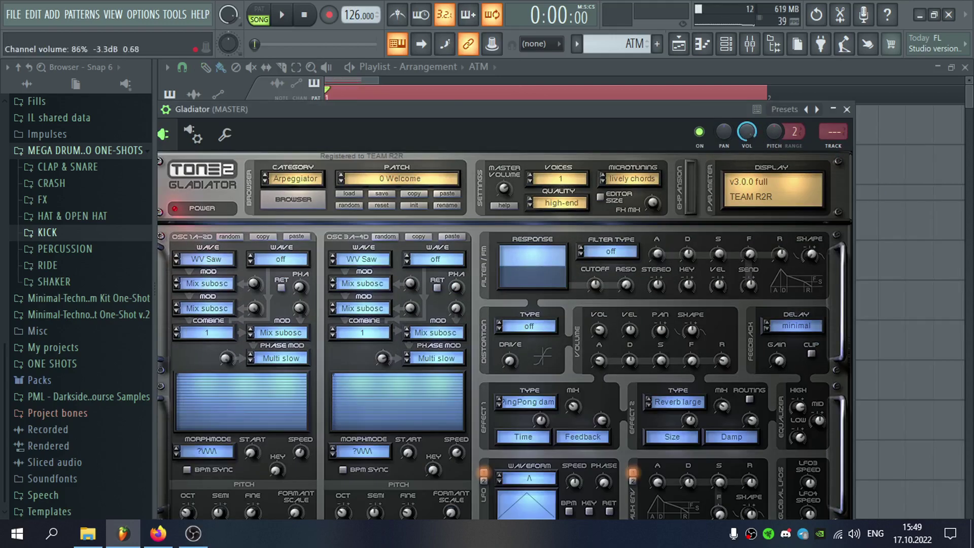
Assign Gladiator to mixer track 9 and name that track ATM
{"action": "left_click", "coordinate": [839, 139]}
{"action": "type", "text": "ATM"}
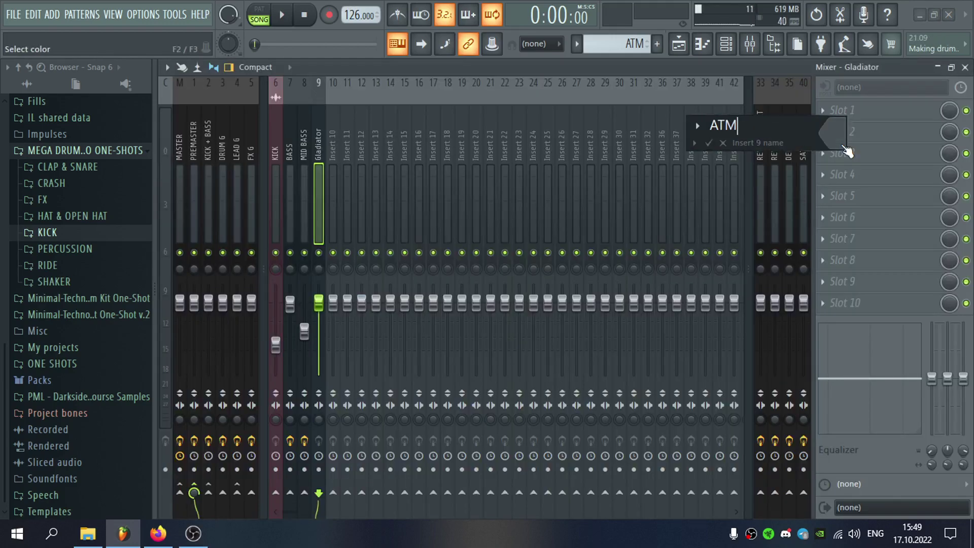
{"action": "key", "text": "Return"}
Set the mix of VolumeShaper4 on the FX G mixer track to 32%
{"action": "left_click", "coordinate": [246, 209]}
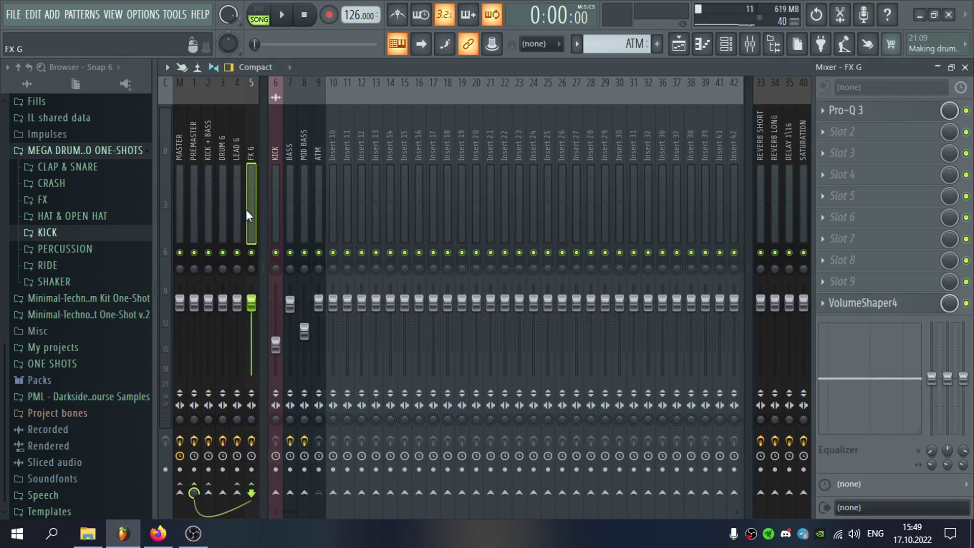
{"action": "left_click", "coordinate": [893, 305]}
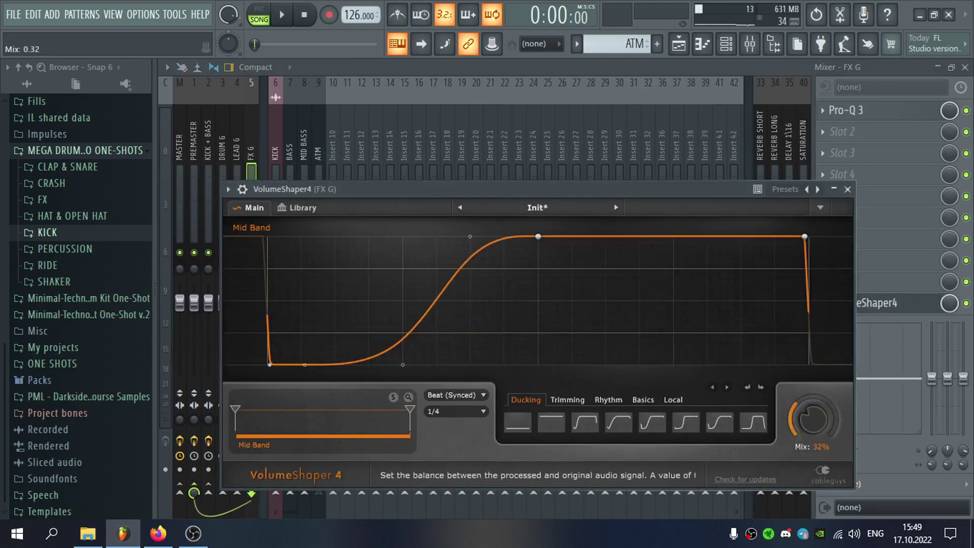
{"action": "left_click", "coordinate": [847, 189]}
{"action": "left_click", "coordinate": [966, 67]}
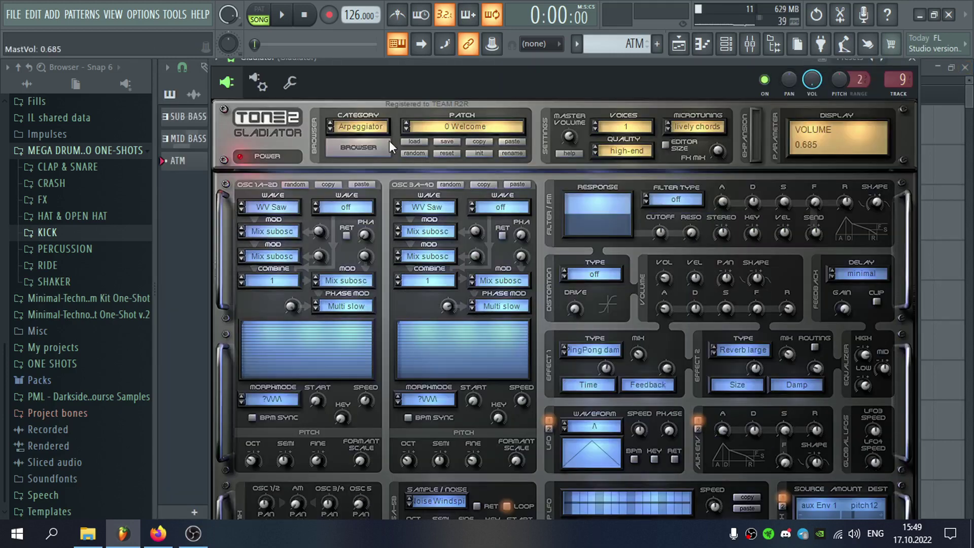
Switch Gladiator to the Atmos category and load the AT Amber Cave H patch while the track plays
{"action": "left_click", "coordinate": [358, 128]}
{"action": "left_click", "coordinate": [371, 220]}
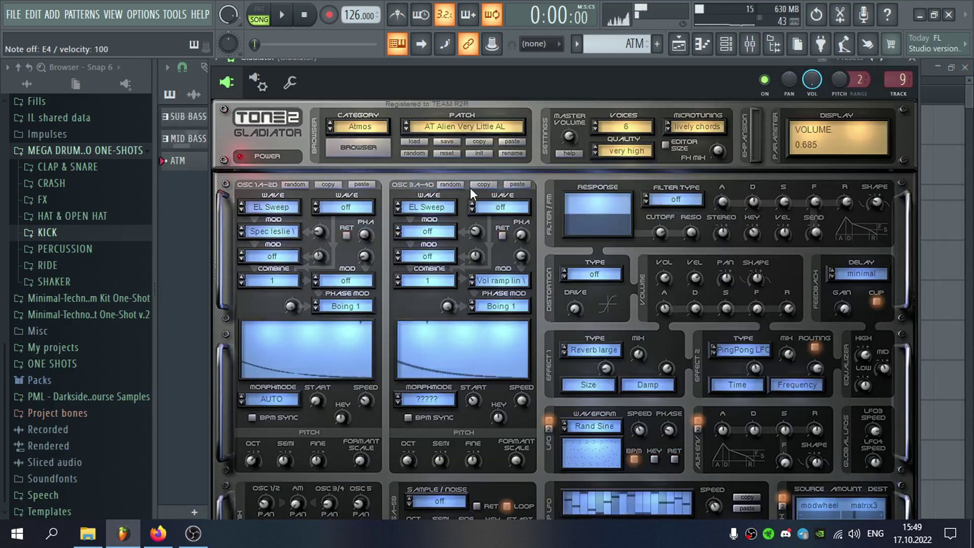
{"action": "key", "text": "space"}
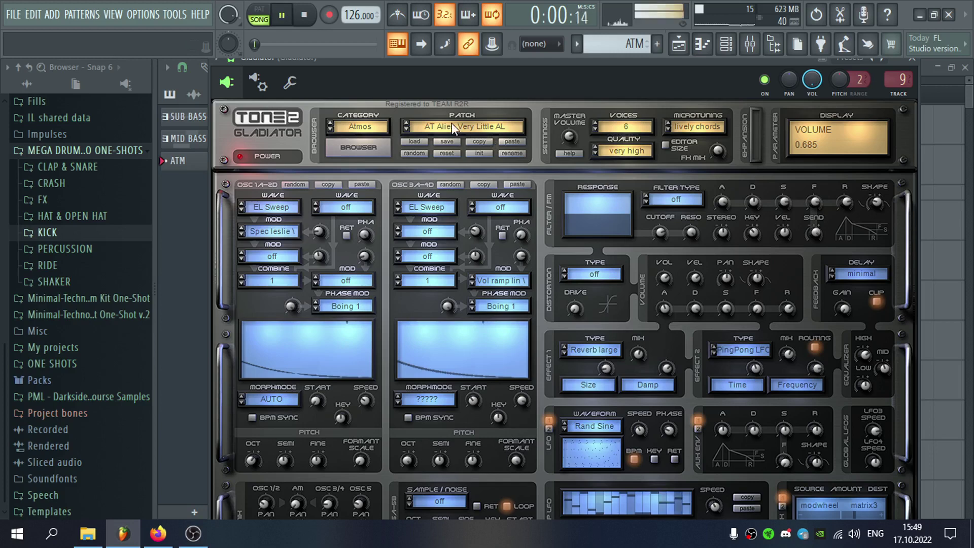
{"action": "left_click", "coordinate": [408, 131]}
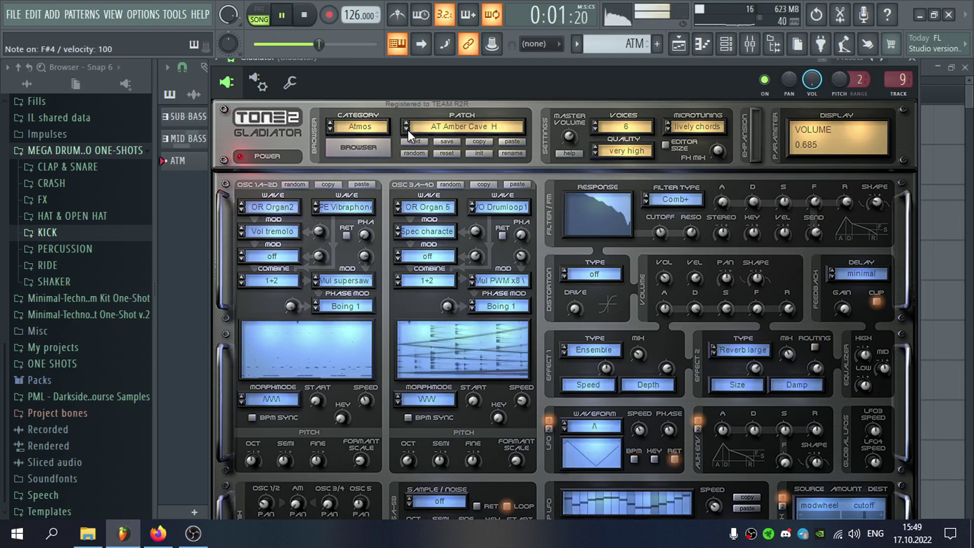
Load the AT Asian food CB patch in Gladiator and lower the volume fader of the ATM mixer track
{"action": "left_click", "coordinate": [408, 130]}
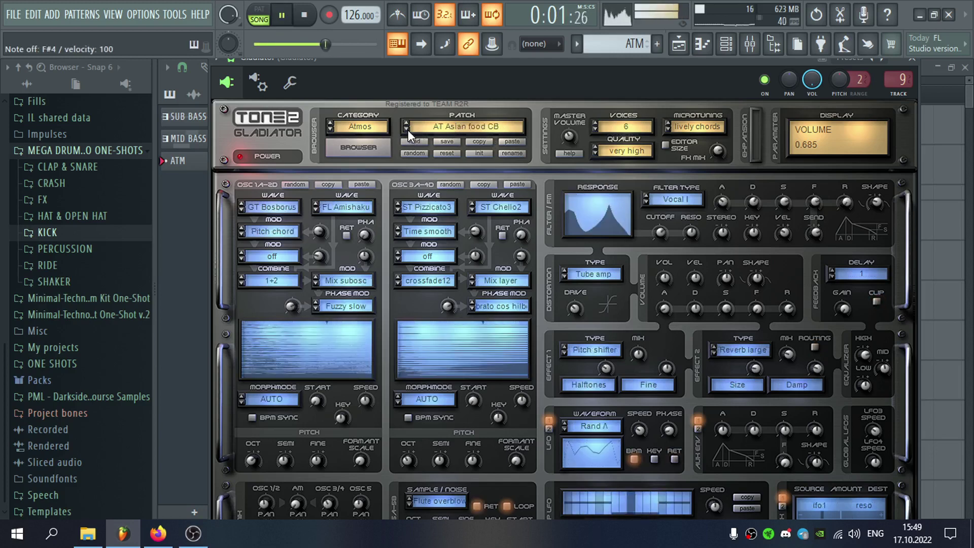
{"action": "double_click", "coordinate": [901, 85]}
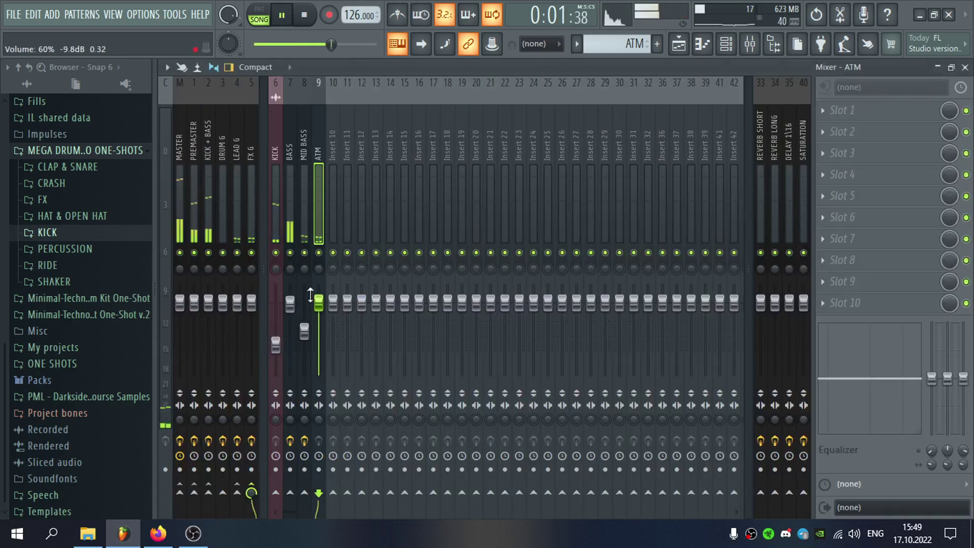
{"action": "left_click_drag", "start_coordinate": [319, 305], "coordinate": [320, 335]}
{"action": "left_click", "coordinate": [964, 68]}
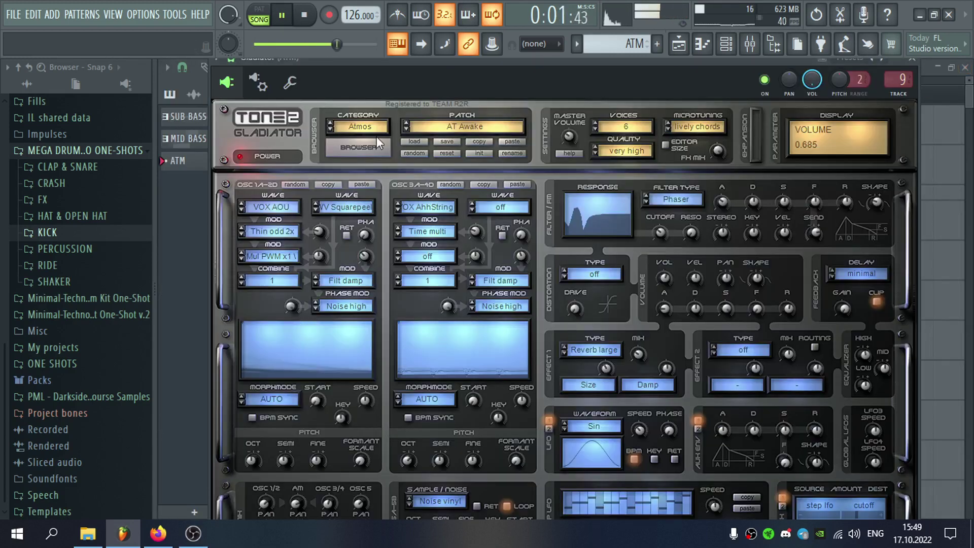
Audition the Atmos patches in Gladiator during playback until AT Ghost in the shell is loaded, and stop playback
{"action": "left_click", "coordinate": [409, 128]}
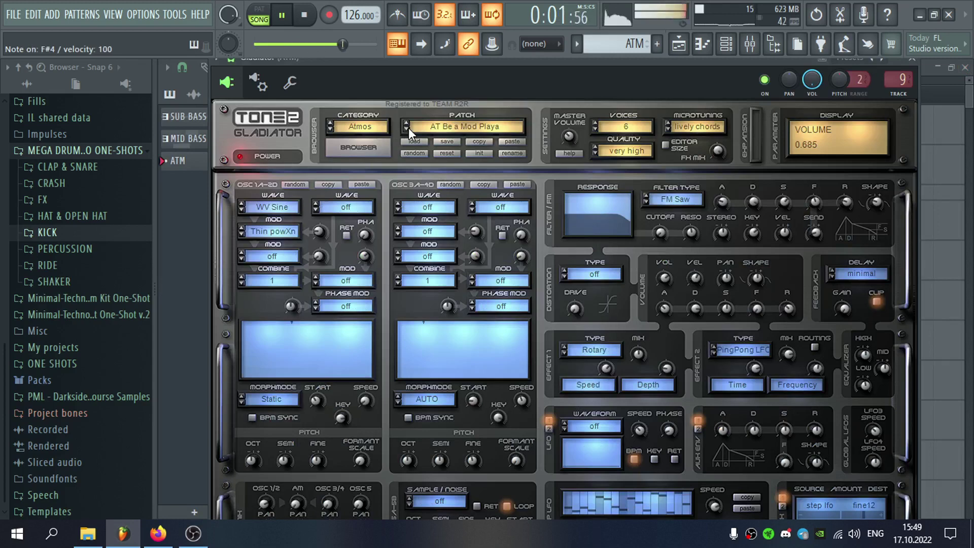
{"action": "left_click", "coordinate": [408, 127]}
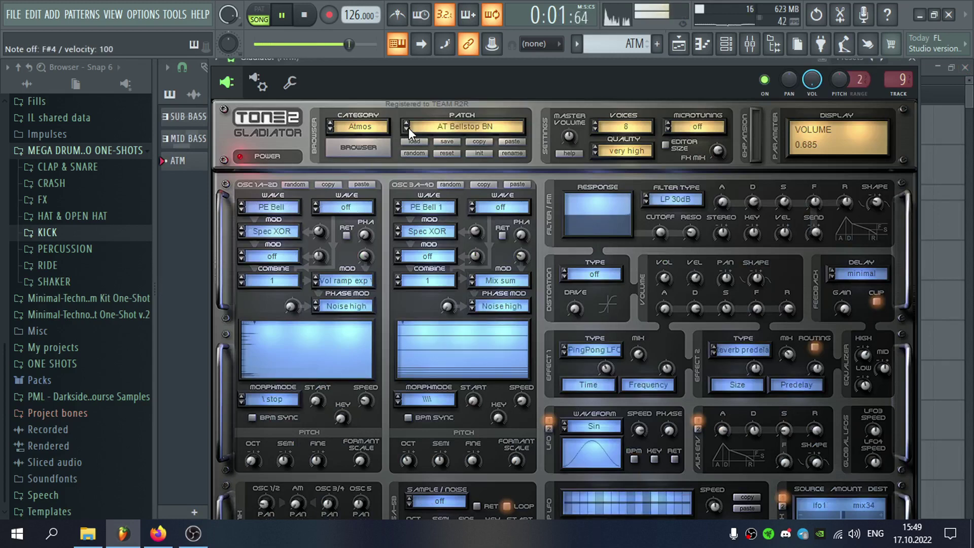
{"action": "left_click", "coordinate": [408, 128]}
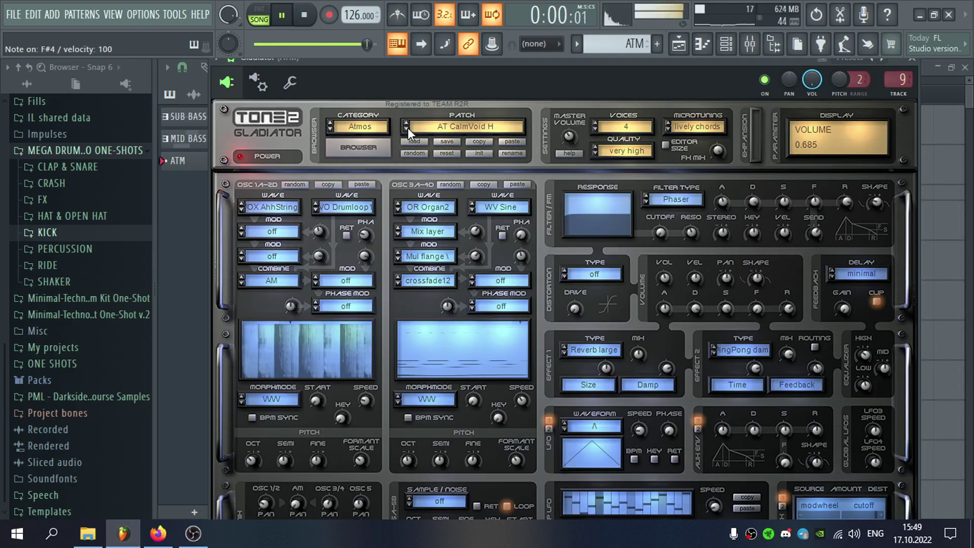
{"action": "left_click", "coordinate": [408, 128]}
{"action": "left_click", "coordinate": [407, 128]}
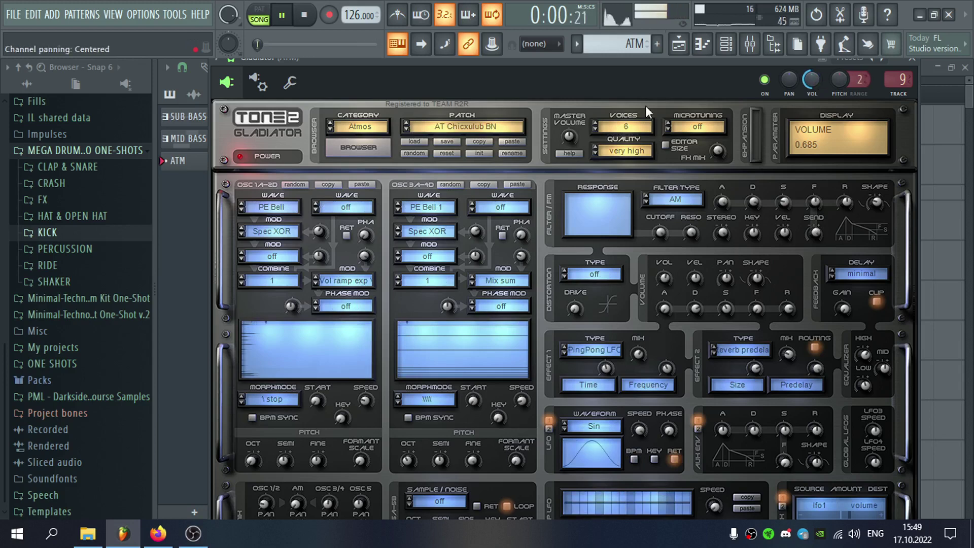
{"action": "left_click", "coordinate": [409, 127]}
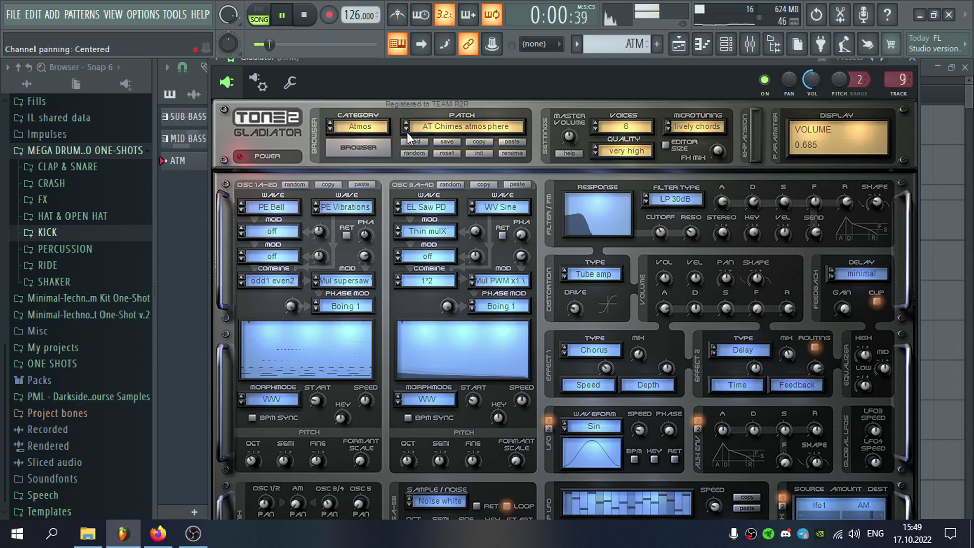
{"action": "left_click", "coordinate": [409, 130]}
{"action": "left_click", "coordinate": [405, 130]}
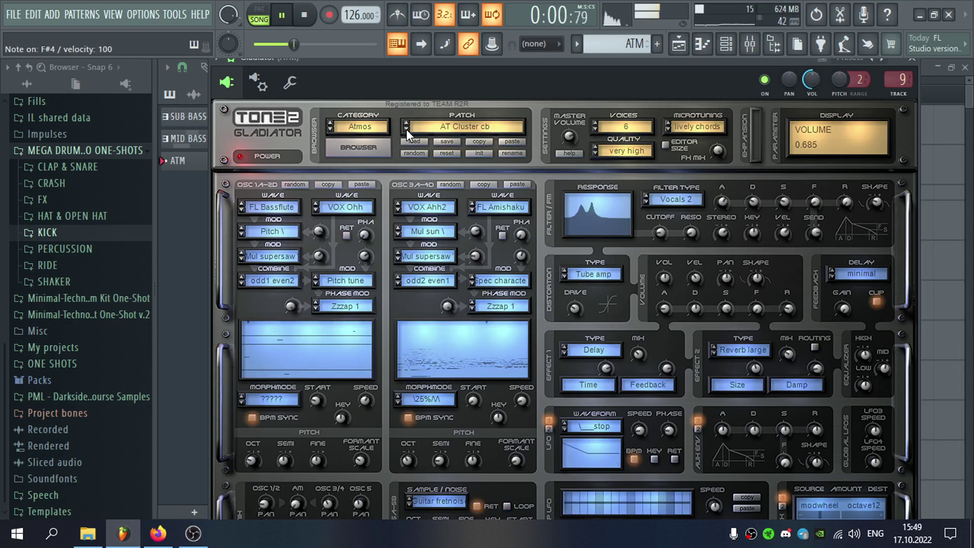
{"action": "left_click", "coordinate": [407, 129]}
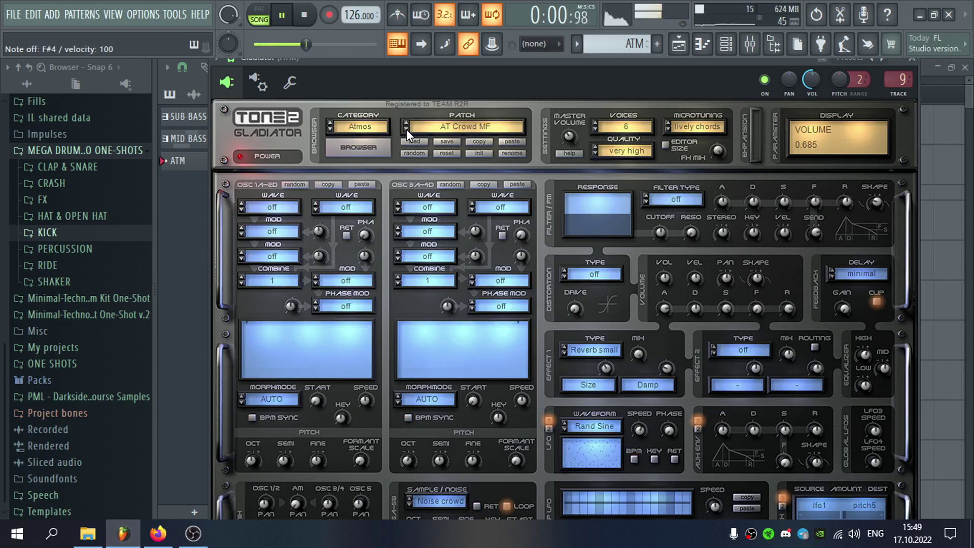
{"action": "left_click", "coordinate": [407, 129]}
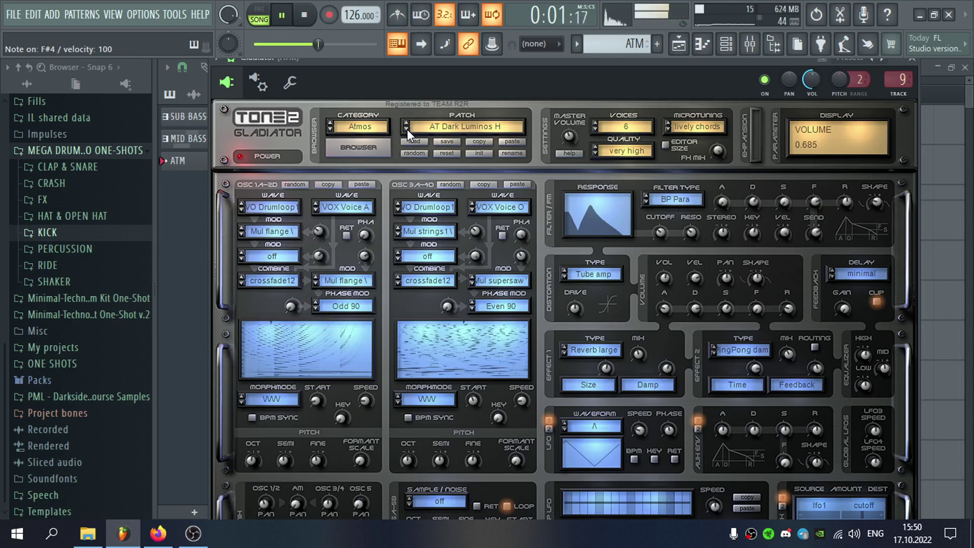
{"action": "left_click", "coordinate": [406, 129]}
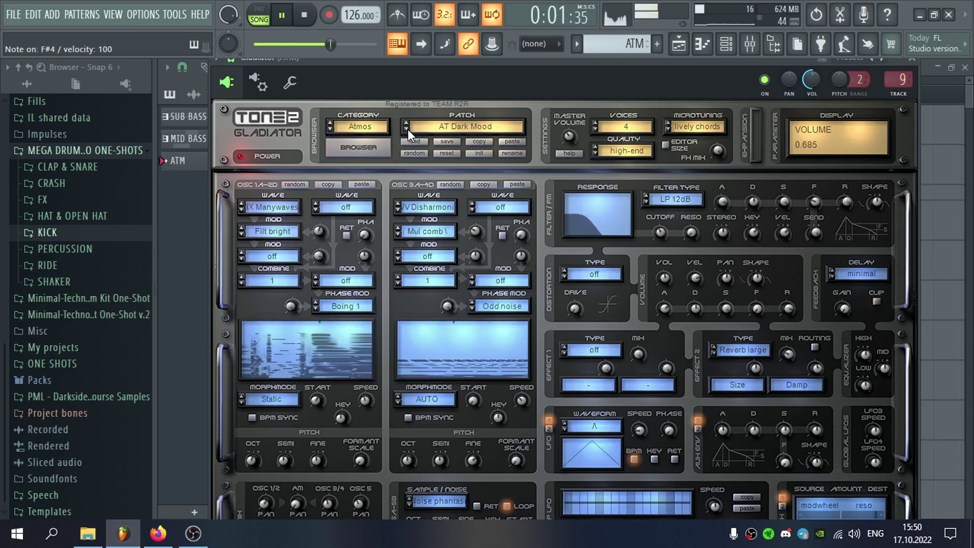
{"action": "left_click", "coordinate": [408, 130]}
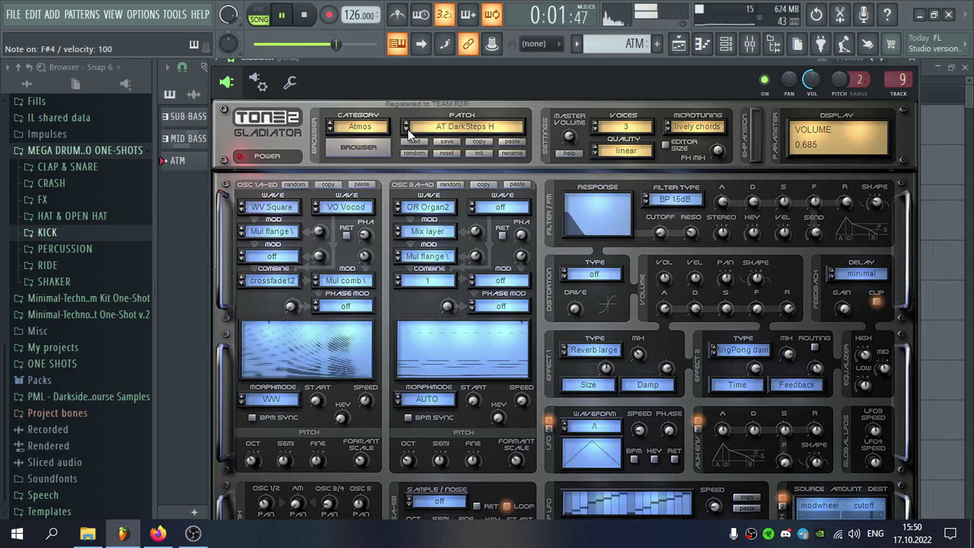
{"action": "left_click", "coordinate": [407, 129]}
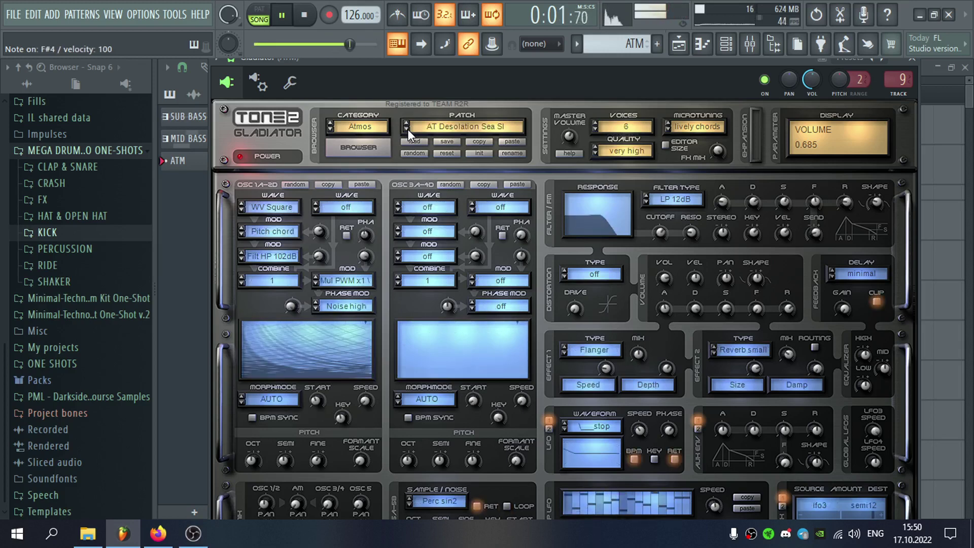
{"action": "left_click", "coordinate": [407, 129]}
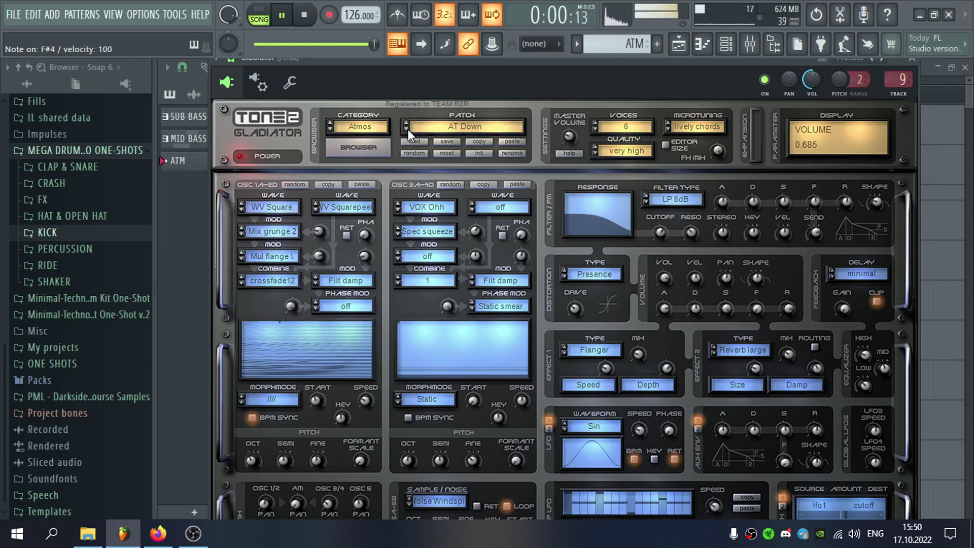
{"action": "left_click", "coordinate": [407, 129]}
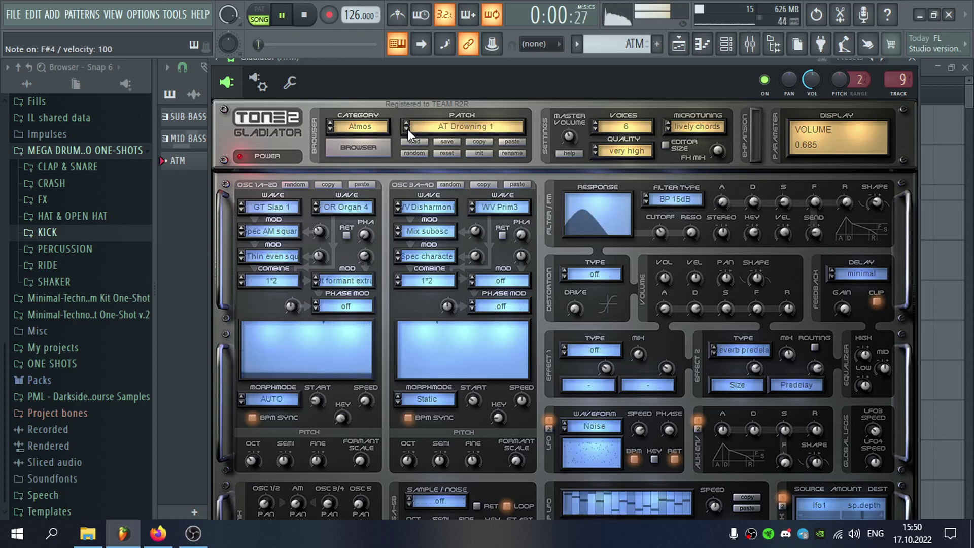
{"action": "left_click", "coordinate": [407, 129]}
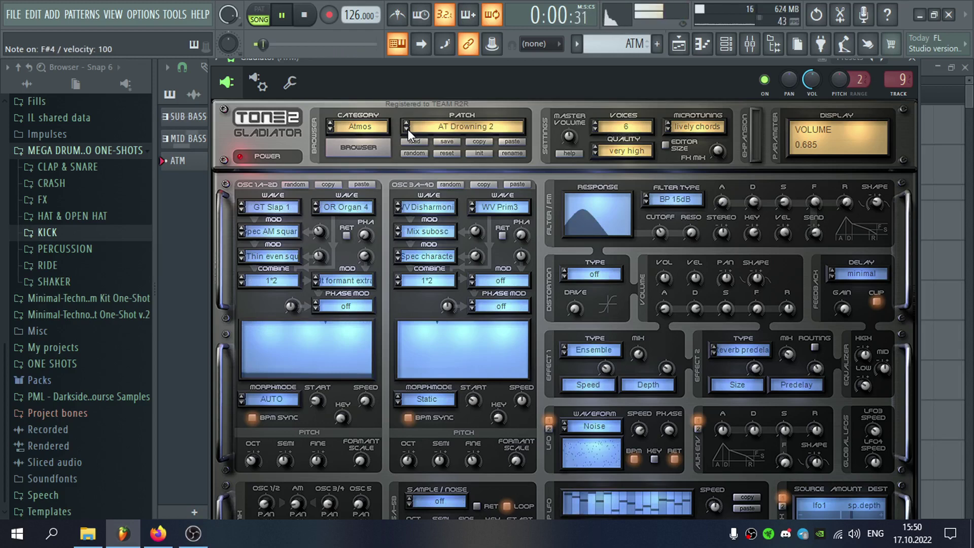
{"action": "left_click", "coordinate": [408, 129]}
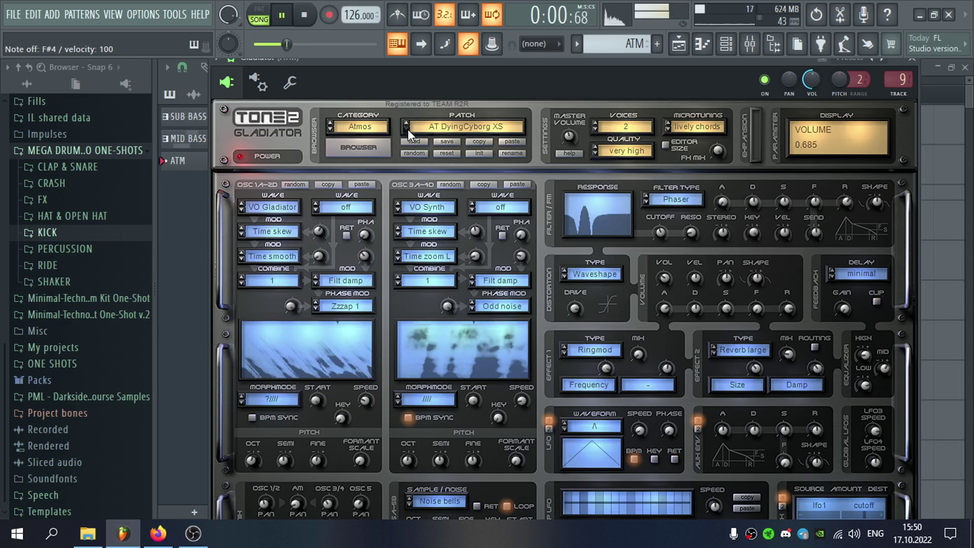
{"action": "left_click", "coordinate": [408, 129]}
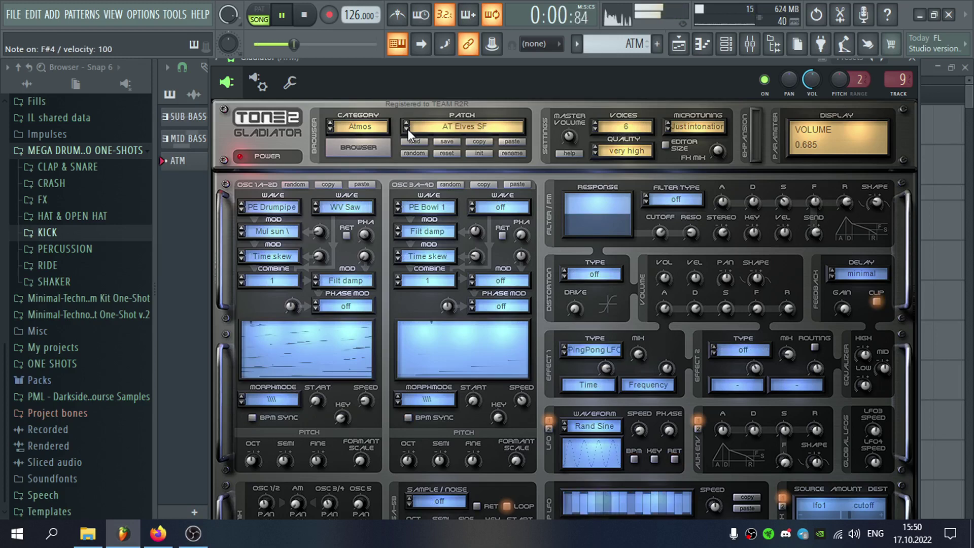
{"action": "left_click", "coordinate": [408, 129]}
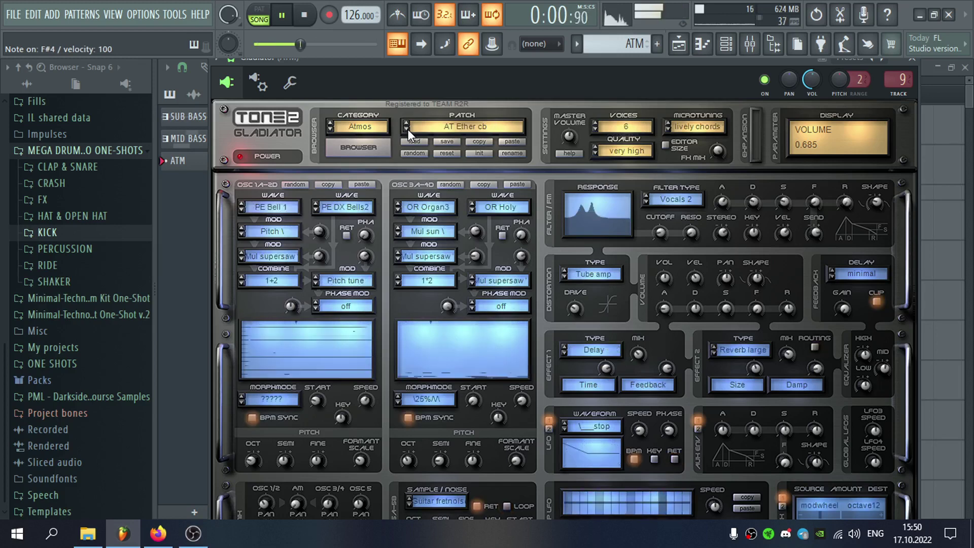
{"action": "left_click", "coordinate": [407, 129]}
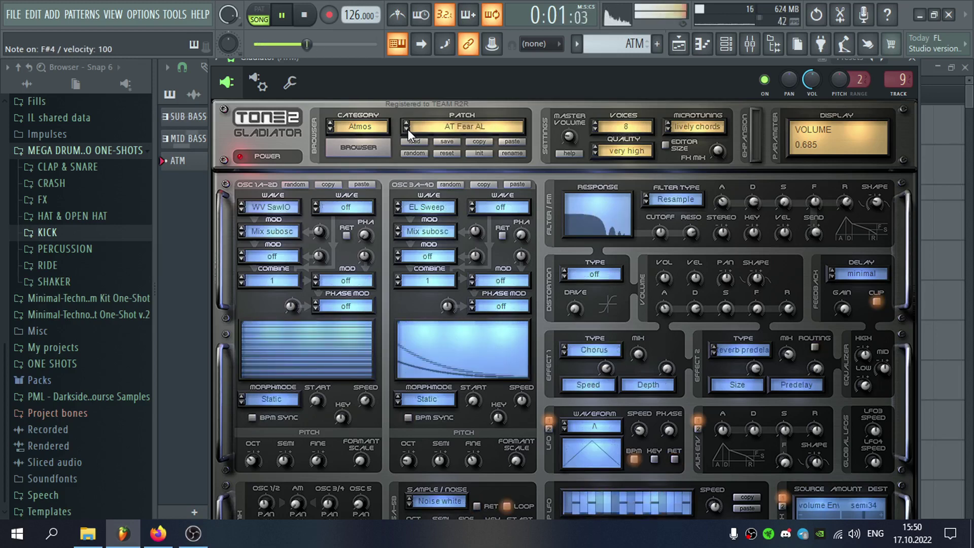
{"action": "left_click", "coordinate": [408, 129]}
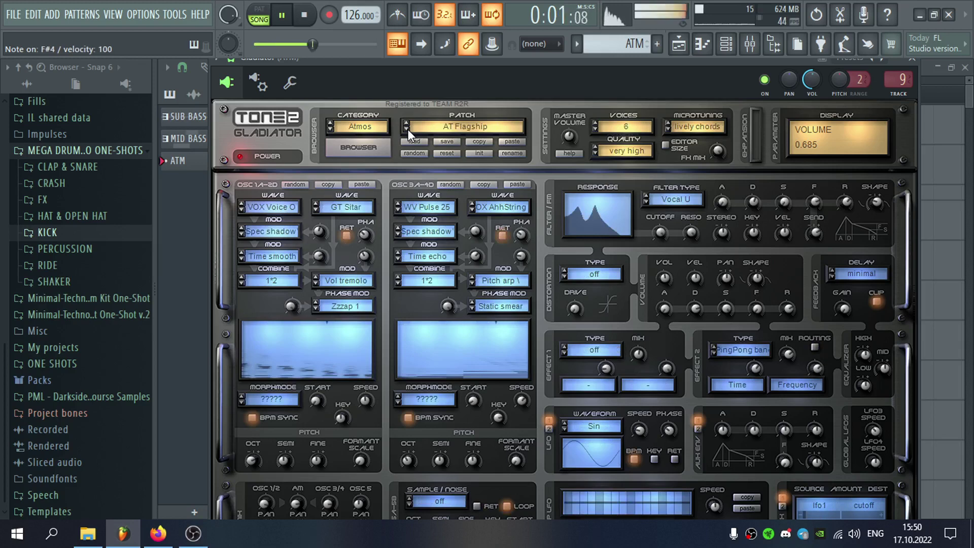
{"action": "left_click", "coordinate": [408, 129]}
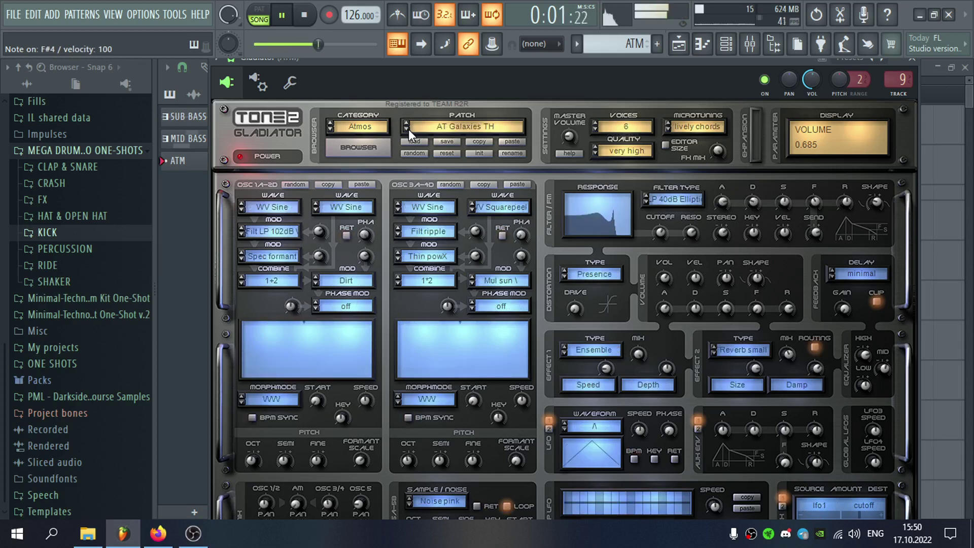
{"action": "left_click", "coordinate": [408, 129]}
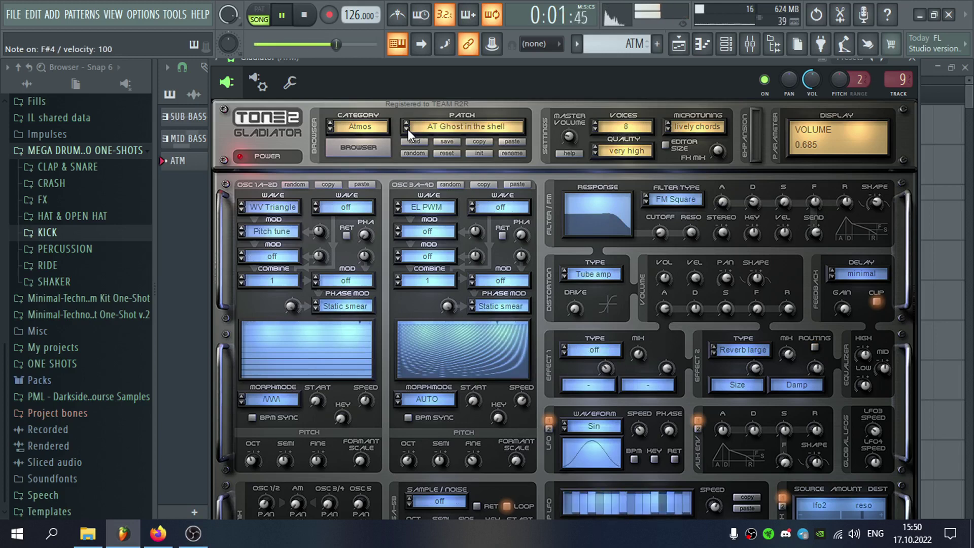
{"action": "left_click", "coordinate": [911, 59]}
{"action": "key", "text": "space"}
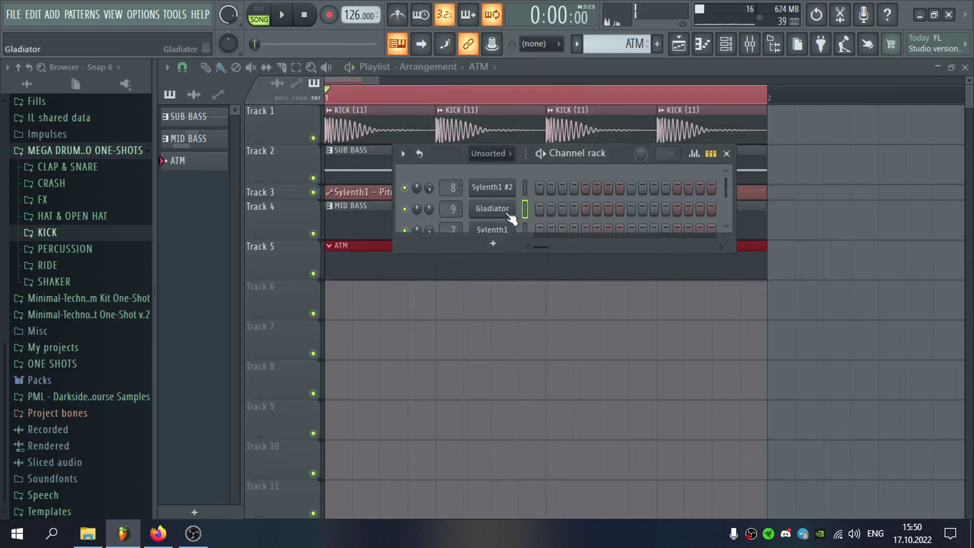
Draw an F#4 note at bar 1 in Gladiator's piano roll and stretch it to eight bars
{"action": "right_click", "coordinate": [511, 209]}
{"action": "left_click", "coordinate": [531, 219]}
{"action": "right_click", "coordinate": [507, 208]}
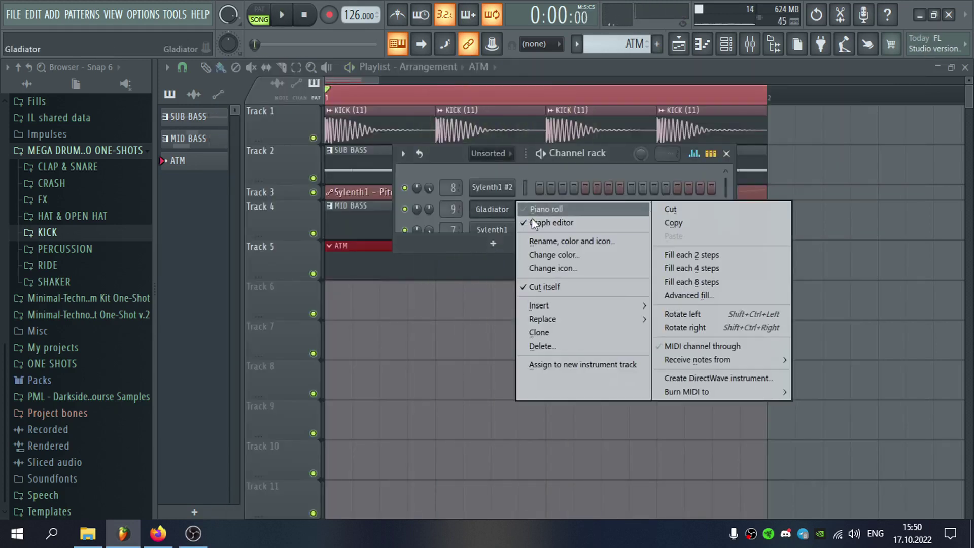
{"action": "left_click", "coordinate": [530, 219]}
{"action": "right_click", "coordinate": [511, 210]}
{"action": "left_click", "coordinate": [527, 209]}
{"action": "left_click", "coordinate": [228, 282]}
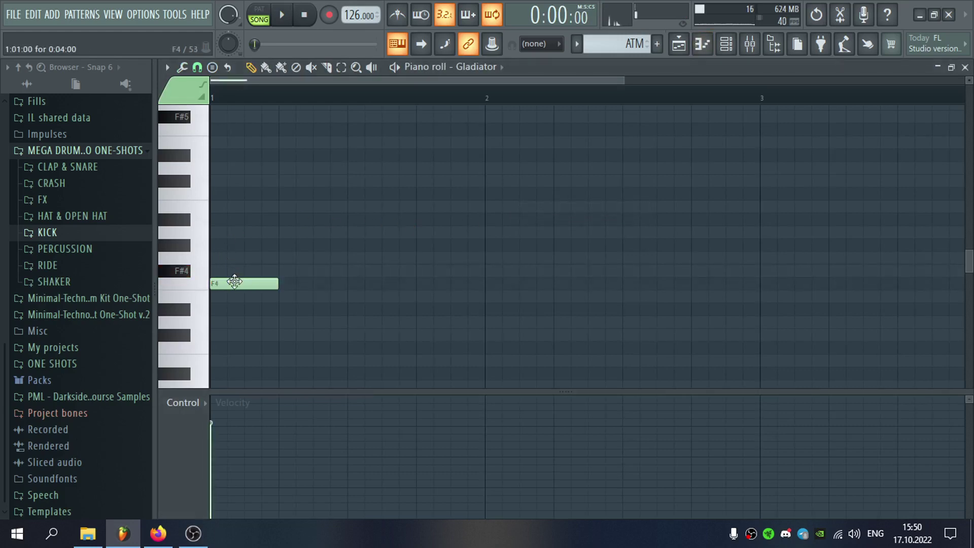
{"action": "left_click_drag", "start_coordinate": [252, 280], "coordinate": [692, 294]}
{"action": "scroll", "coordinate": [531, 291], "scroll_direction": "down", "scroll_amount": 3}
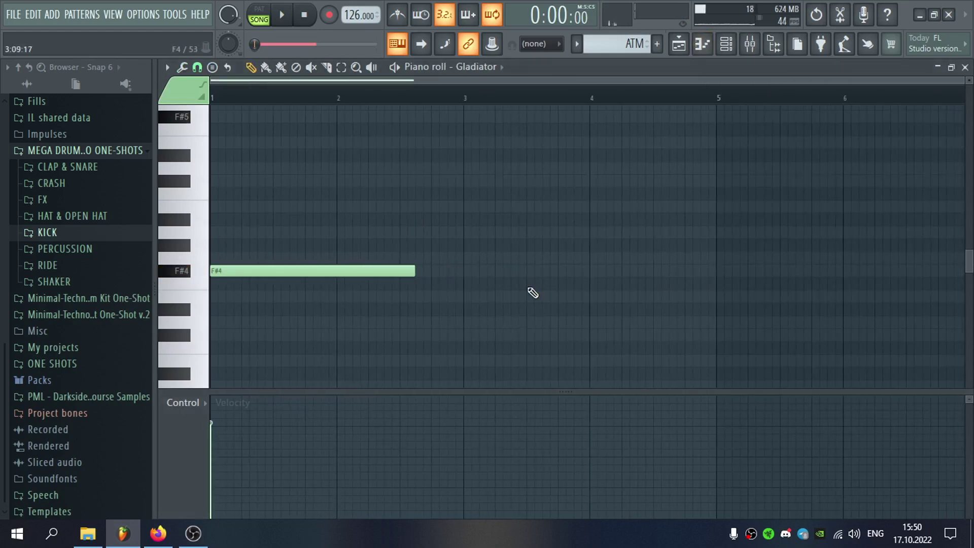
{"action": "left_click_drag", "start_coordinate": [411, 274], "coordinate": [918, 300]}
{"action": "left_click", "coordinate": [965, 67]}
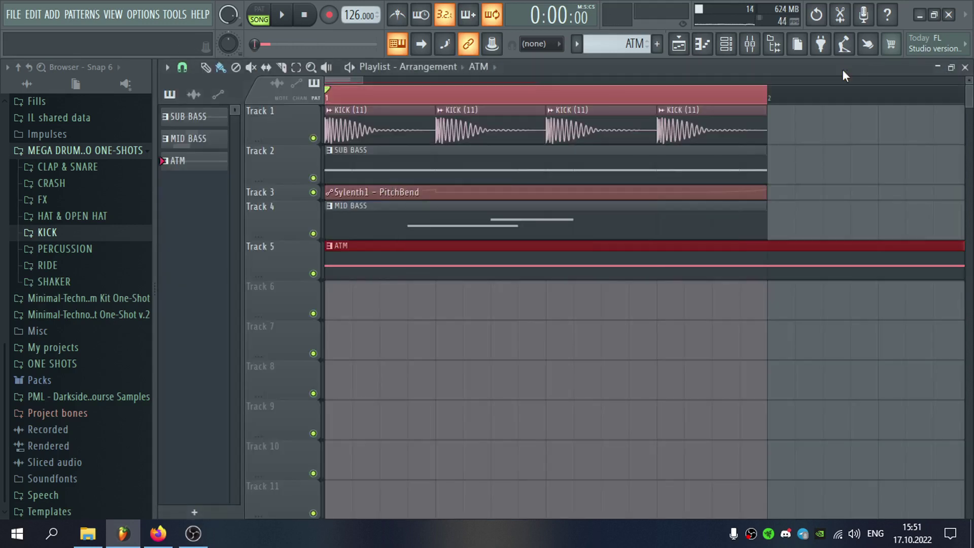
Duplicate the kick, sub bass, pitch-bend and mid bass clips in the playlist to fill eight bars alongside the ATM clip
{"action": "scroll", "coordinate": [716, 167], "scroll_direction": "down", "scroll_amount": 1}
{"action": "left_click_drag", "start_coordinate": [695, 122], "coordinate": [219, 215]}
{"action": "left_click_drag", "start_coordinate": [357, 169], "coordinate": [639, 219]}
{"action": "scroll", "coordinate": [640, 218], "scroll_direction": "down", "scroll_amount": 1}
{"action": "left_click_drag", "start_coordinate": [693, 240], "coordinate": [325, 104]}
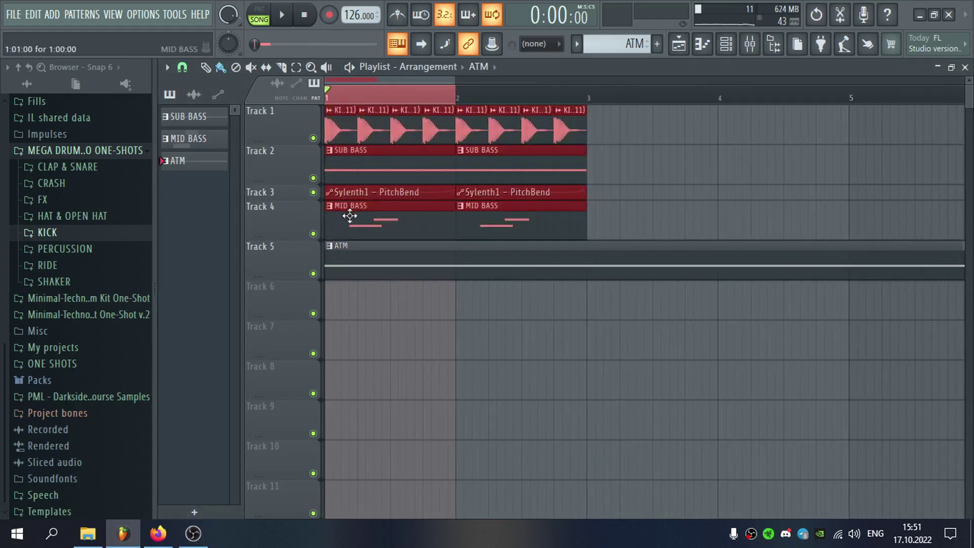
{"action": "left_click_drag", "start_coordinate": [362, 224], "coordinate": [611, 217]}
{"action": "scroll", "coordinate": [627, 257], "scroll_direction": "down", "scroll_amount": 3}
{"action": "left_click_drag", "start_coordinate": [615, 124], "coordinate": [576, 213]}
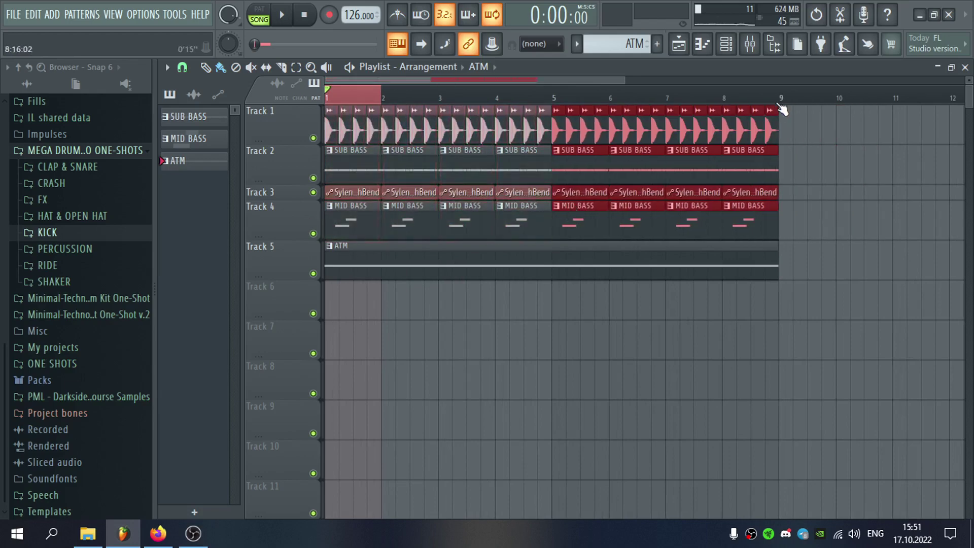
Set the playlist loop selection to the first eight bars and start playback
{"action": "left_click_drag", "start_coordinate": [783, 98], "coordinate": [326, 104]}
{"action": "key", "text": "space"}
{"action": "left_click_drag", "start_coordinate": [857, 253], "coordinate": [958, 265]}
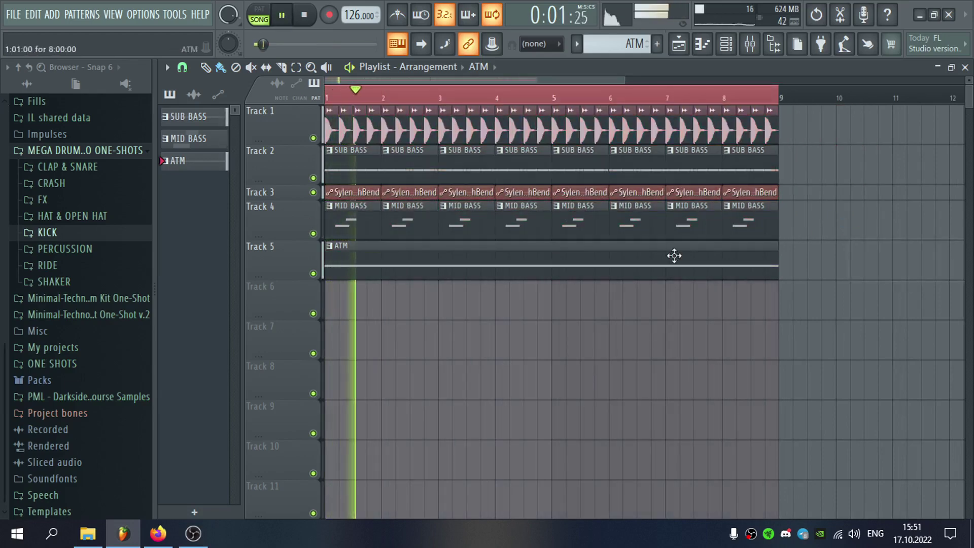
Open the mixer track assigned to Gladiator and lower the ATM volume fader slightly during playback
{"action": "double_click", "coordinate": [673, 256]}
{"action": "left_click", "coordinate": [964, 67]}
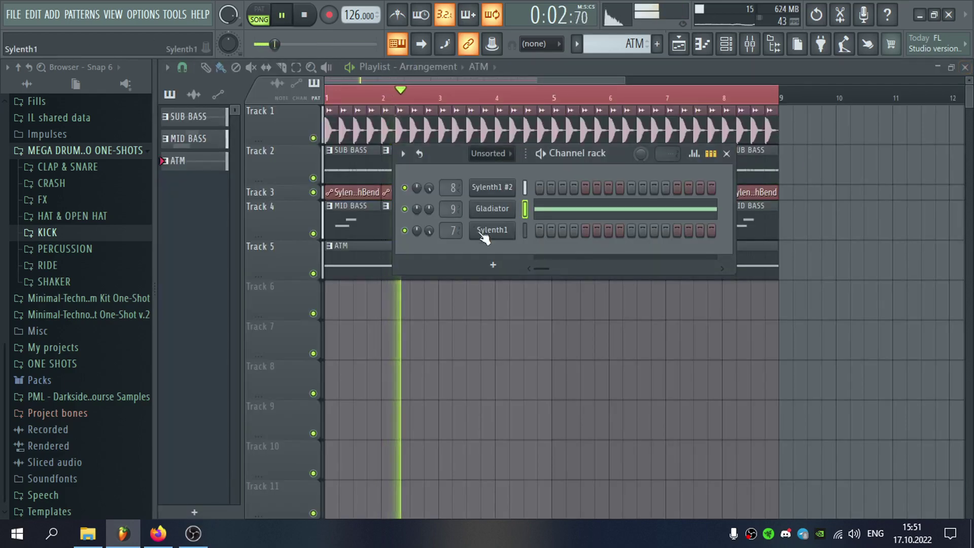
{"action": "double_click", "coordinate": [451, 209]}
{"action": "left_click_drag", "start_coordinate": [319, 332], "coordinate": [326, 339]}
{"action": "left_click", "coordinate": [965, 68]}
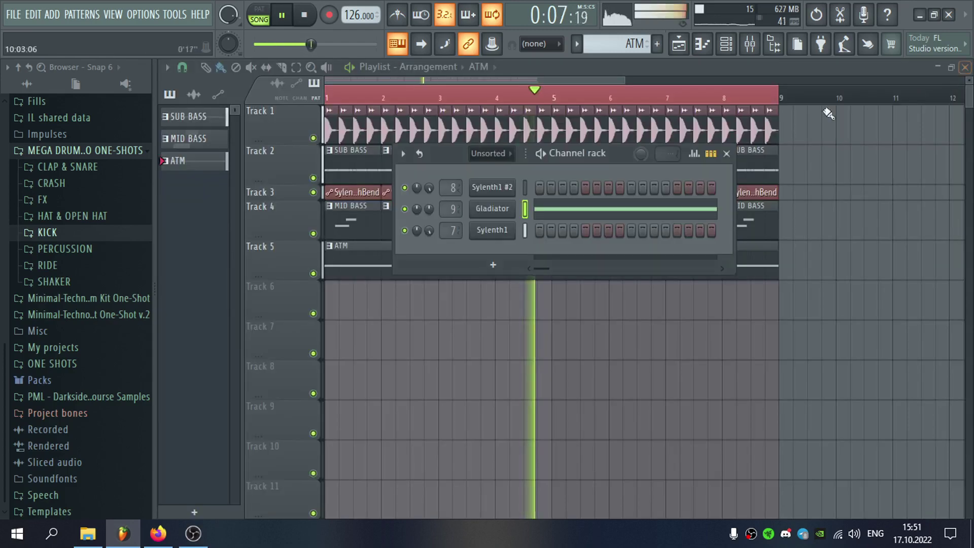
Set Gladiator's filter cutoff to 50.7 Hz and look over its miscellaneous channel settings
{"action": "left_click", "coordinate": [490, 207]}
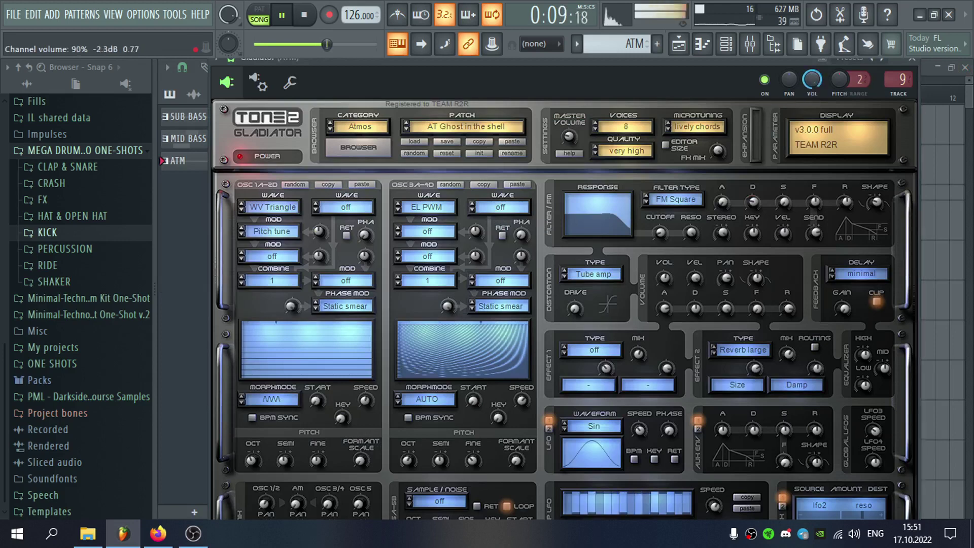
{"action": "key", "text": "F9"}
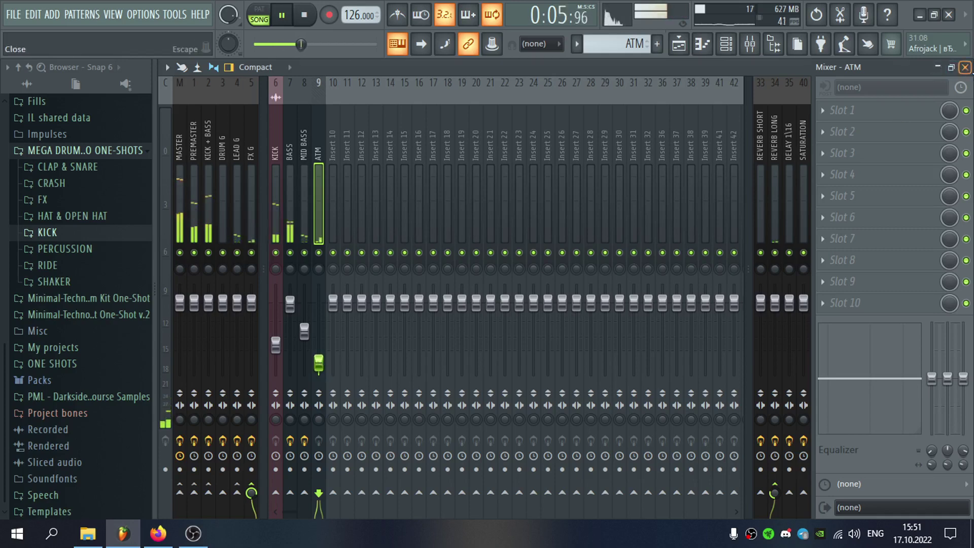
{"action": "left_click", "coordinate": [965, 67]}
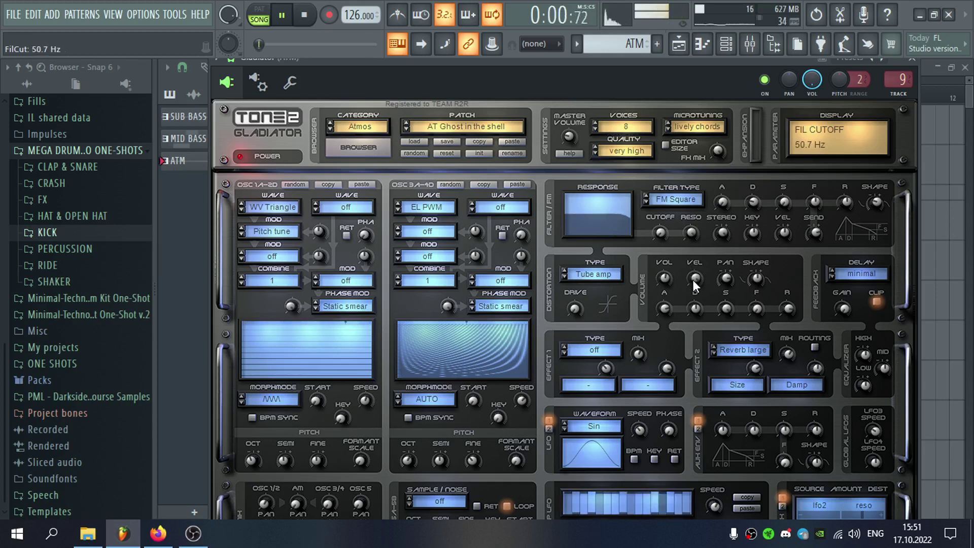
{"action": "left_click", "coordinate": [289, 83]}
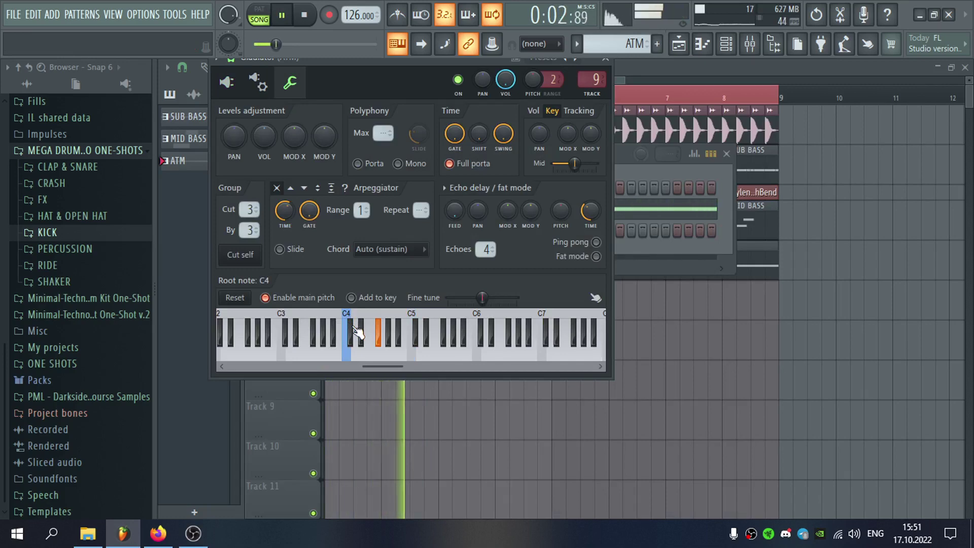
{"action": "left_click", "coordinate": [607, 60]}
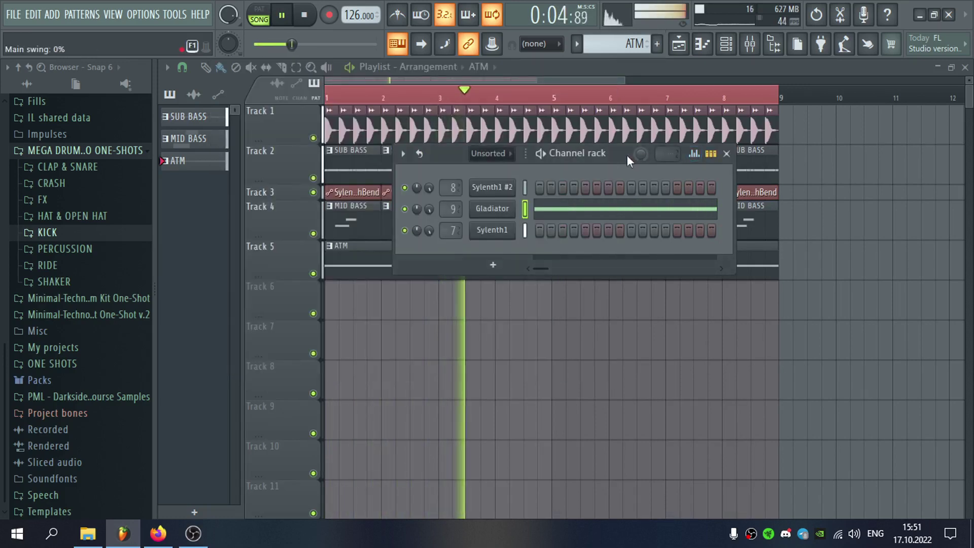
Set the ATM mixer track's volume to 13% (-29.0 dB)
{"action": "left_click_drag", "start_coordinate": [626, 154], "coordinate": [632, 178]}
{"action": "double_click", "coordinate": [453, 233]}
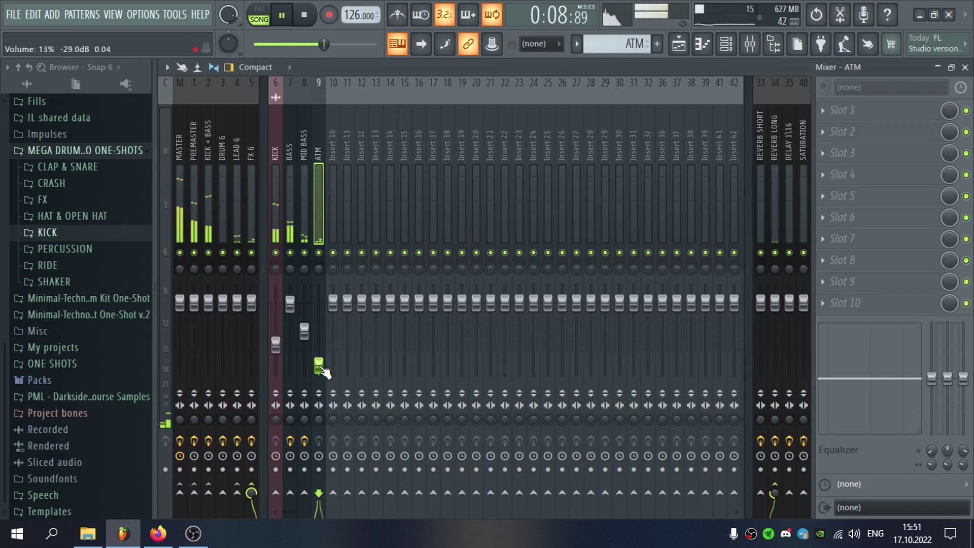
{"action": "left_click", "coordinate": [965, 67]}
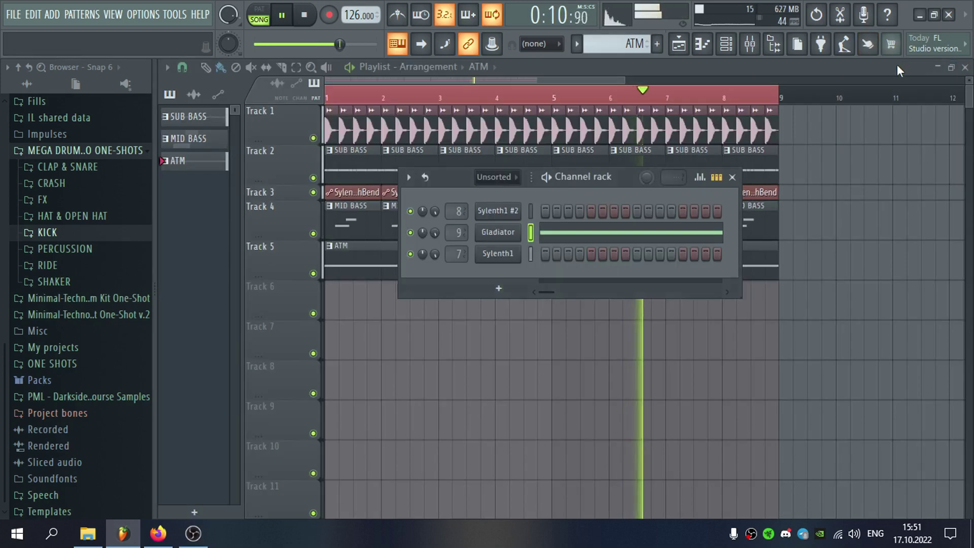
{"action": "left_click", "coordinate": [898, 68]}
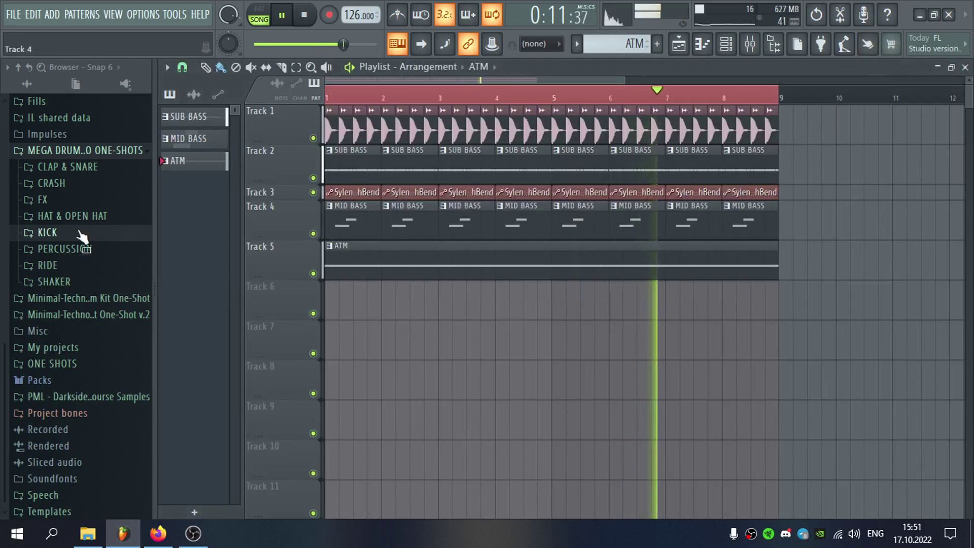
Expand the CLAP & SNARE sample folder and create a new pattern named CLAP
{"action": "left_click", "coordinate": [89, 167]}
{"action": "left_click", "coordinate": [657, 44]}
{"action": "type", "text": "CLAP"}
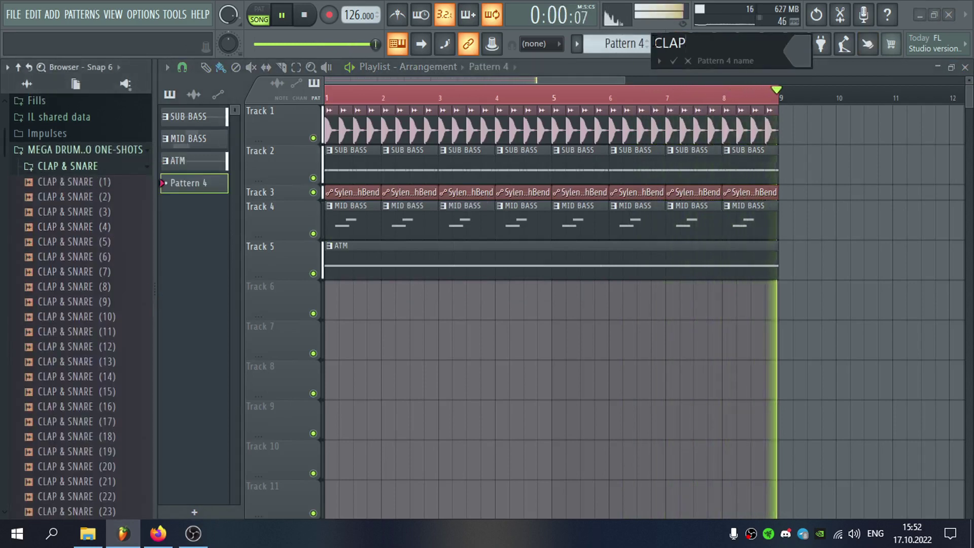
{"action": "key", "text": "Return"}
{"action": "left_click", "coordinate": [362, 277]}
{"action": "left_click", "coordinate": [348, 306]}
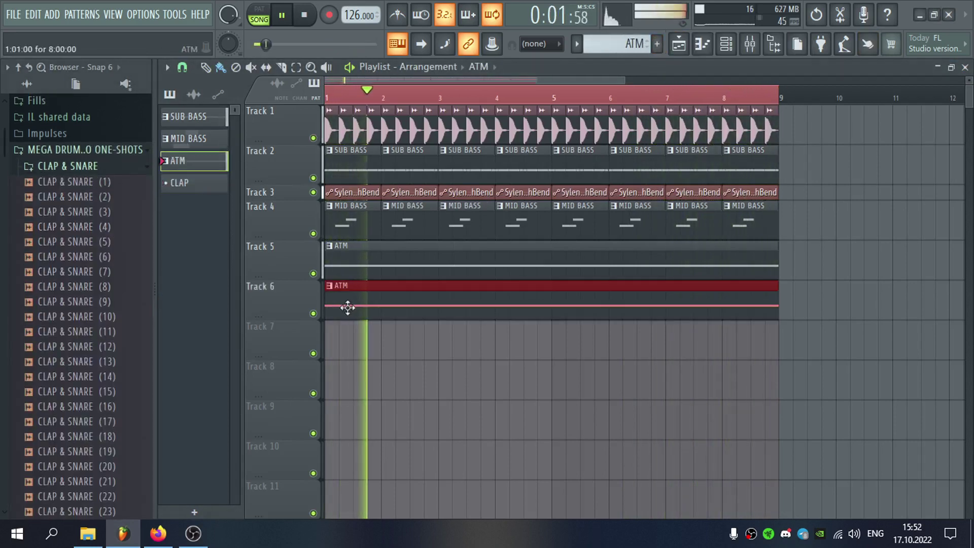
{"action": "right_click", "coordinate": [348, 306]}
Place the CLAP pattern at bar 1 of Track 6 and add the CLAP & SNARE (8) sample with hits on steps 5 and 13
{"action": "left_click", "coordinate": [193, 183]}
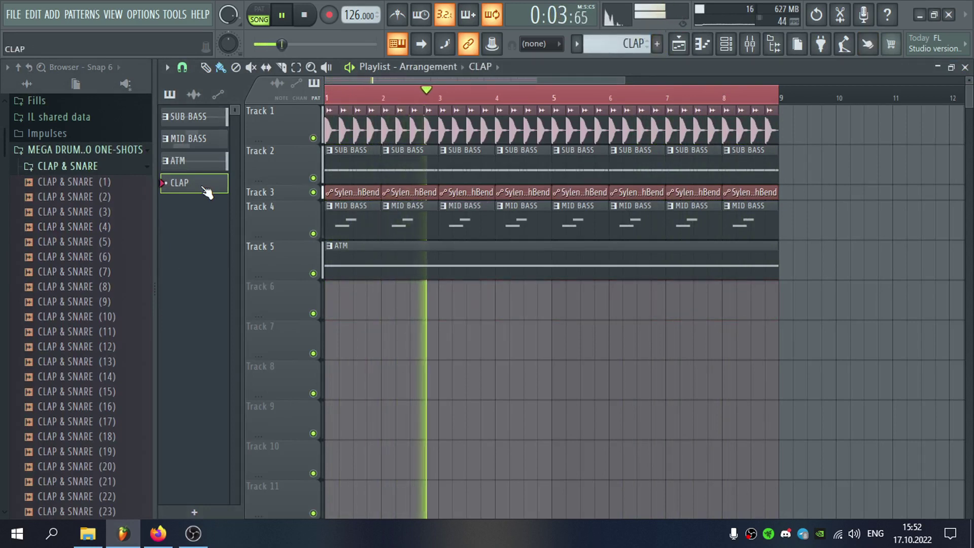
{"action": "left_click", "coordinate": [344, 305]}
{"action": "double_click", "coordinate": [340, 299]}
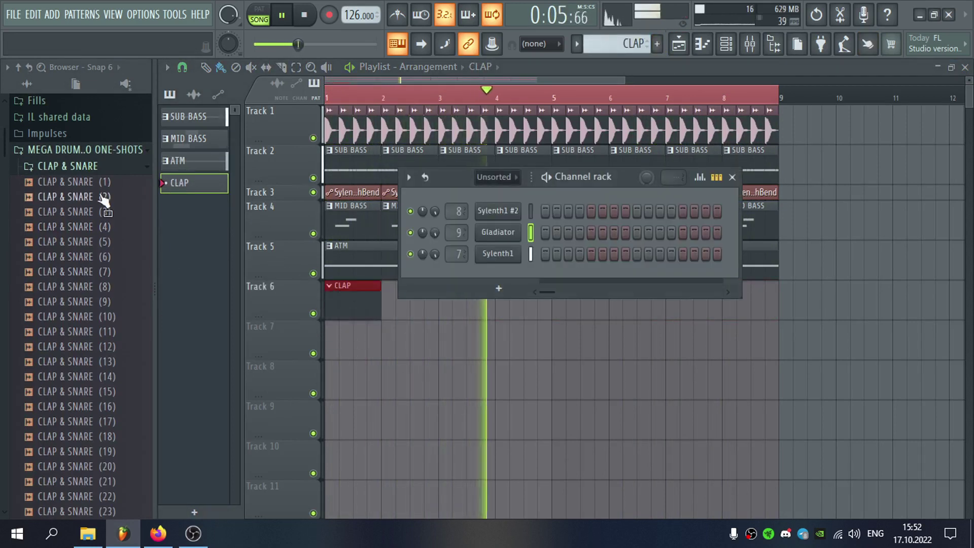
{"action": "left_click_drag", "start_coordinate": [119, 203], "coordinate": [591, 279]}
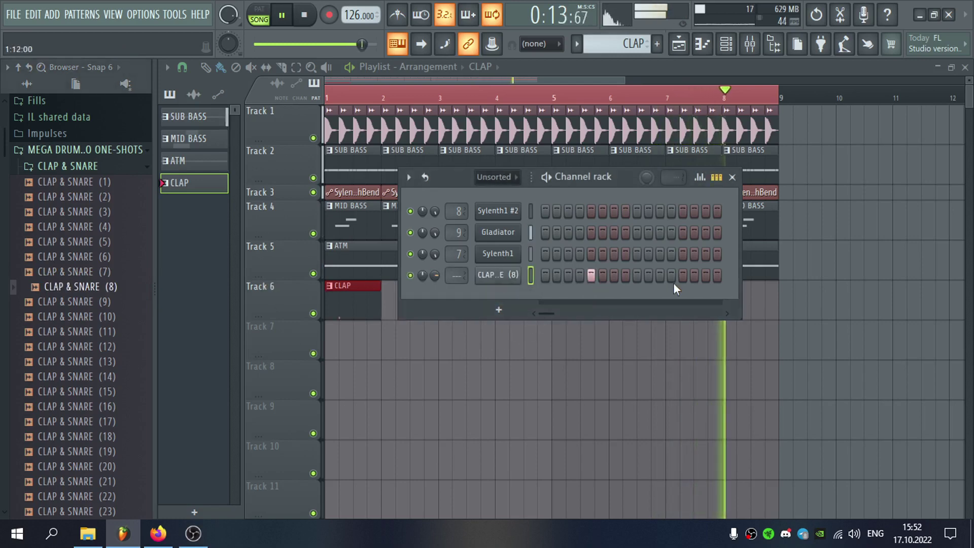
Assign the CLAP & SNARE (8) channel to mixer track 10, name the track CLAP and route it to DRUM G
{"action": "left_click", "coordinate": [496, 275]}
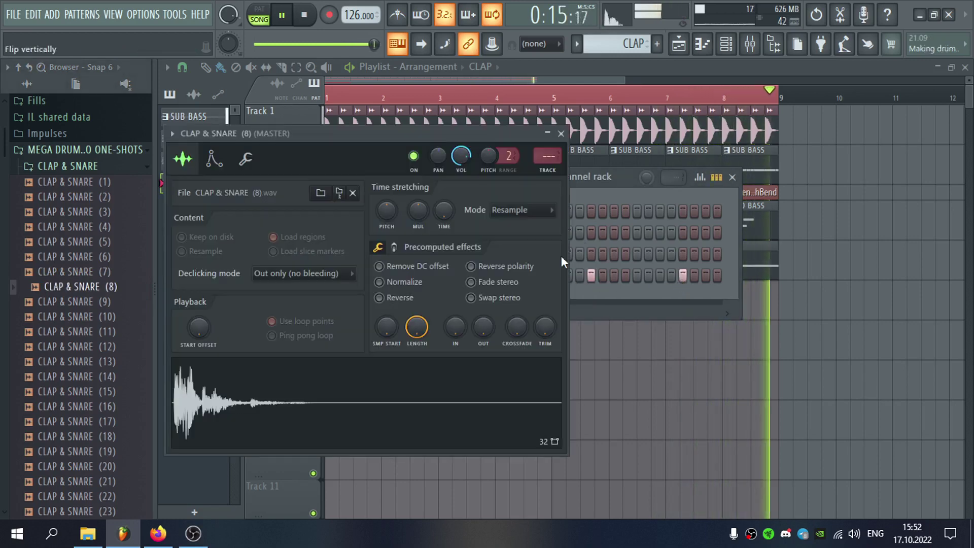
{"action": "left_click", "coordinate": [547, 178]}
{"action": "key", "text": "F2"}
{"action": "type", "text": "CLAP"}
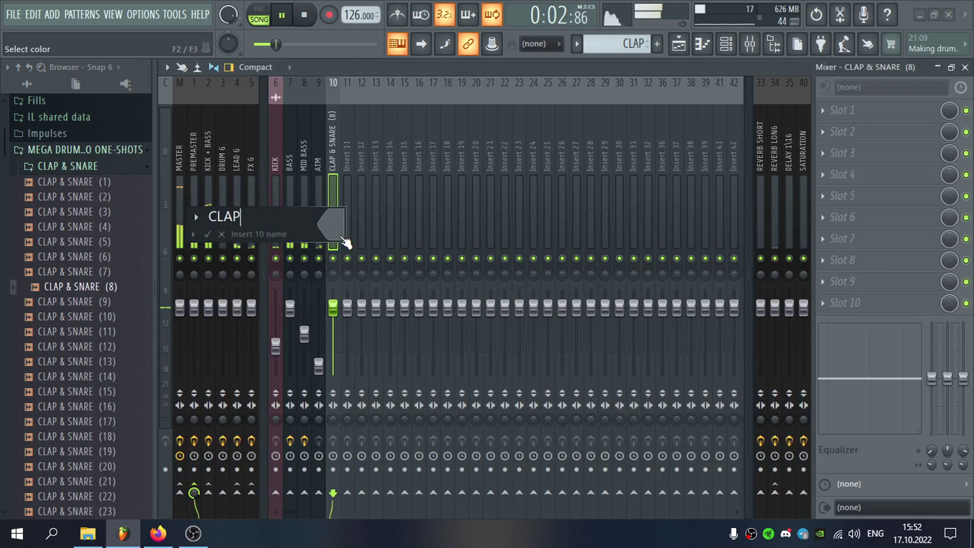
{"action": "key", "text": "Return"}
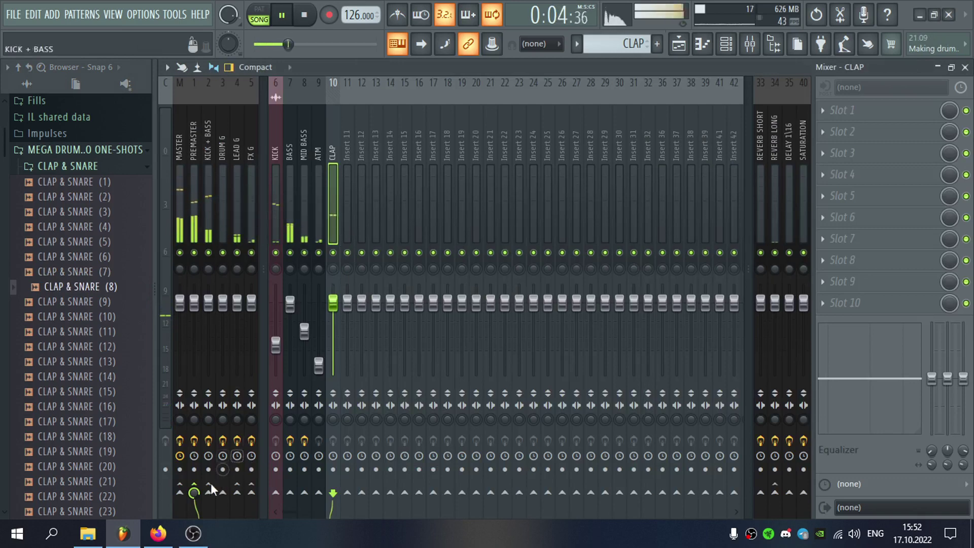
{"action": "left_click", "coordinate": [964, 68]}
Fill Track 6 with CLAP clips through bar 8 and lower the CLAP mixer track's volume
{"action": "mouse_move", "coordinate": [373, 300]}
{"action": "left_mouse_down"}
{"action": "mouse_move", "coordinate": [615, 320]}
{"action": "mouse_move", "coordinate": [751, 304]}
{"action": "left_mouse_up"}
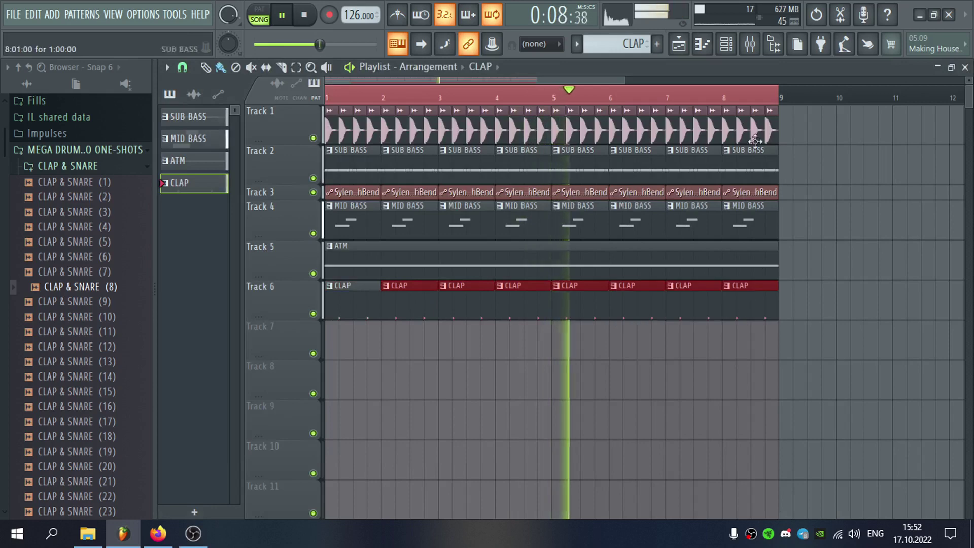
{"action": "left_click", "coordinate": [749, 46]}
{"action": "key", "text": "F6"}
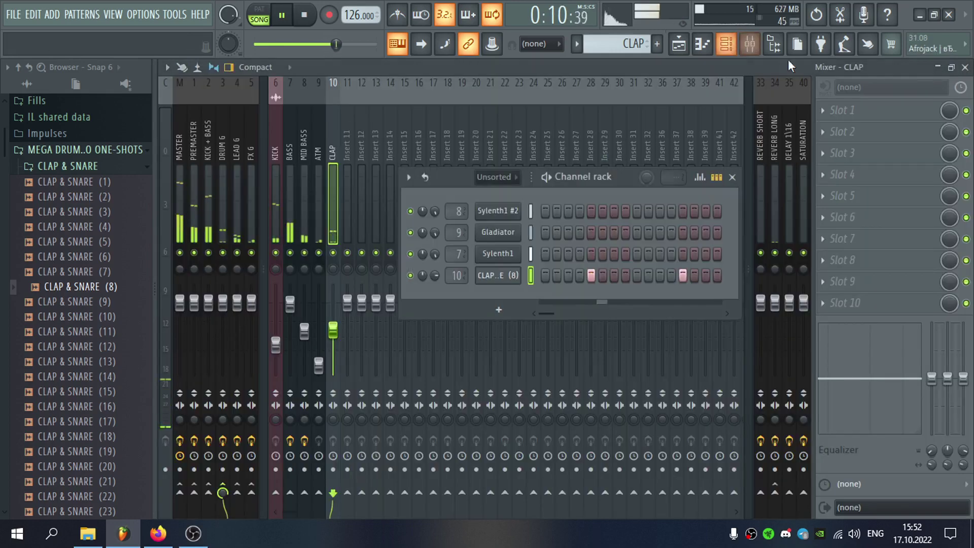
{"action": "left_click", "coordinate": [964, 68]}
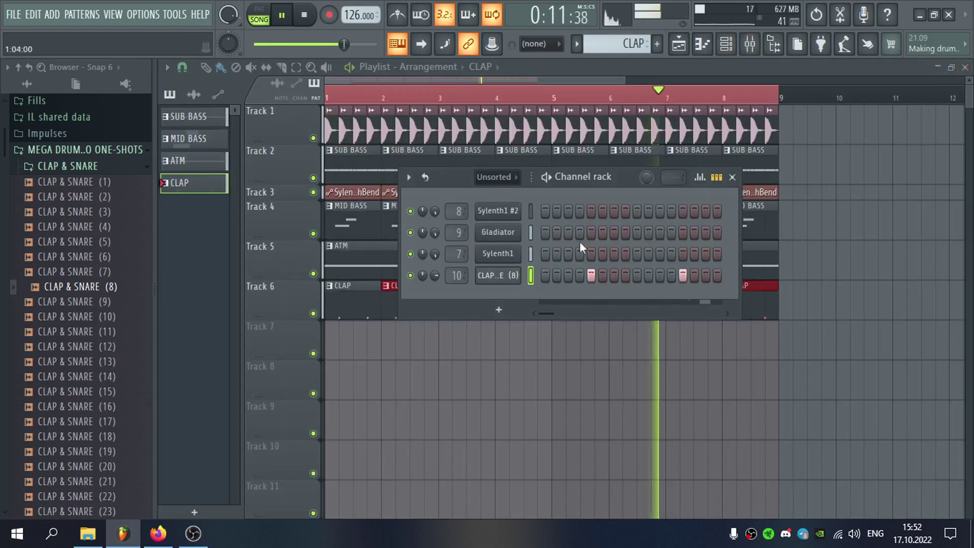
Audition CLAP & SNARE (9) through (13) as replacement samples in the clap channel during playback
{"action": "left_click", "coordinate": [117, 302]}
{"action": "left_click", "coordinate": [121, 316]}
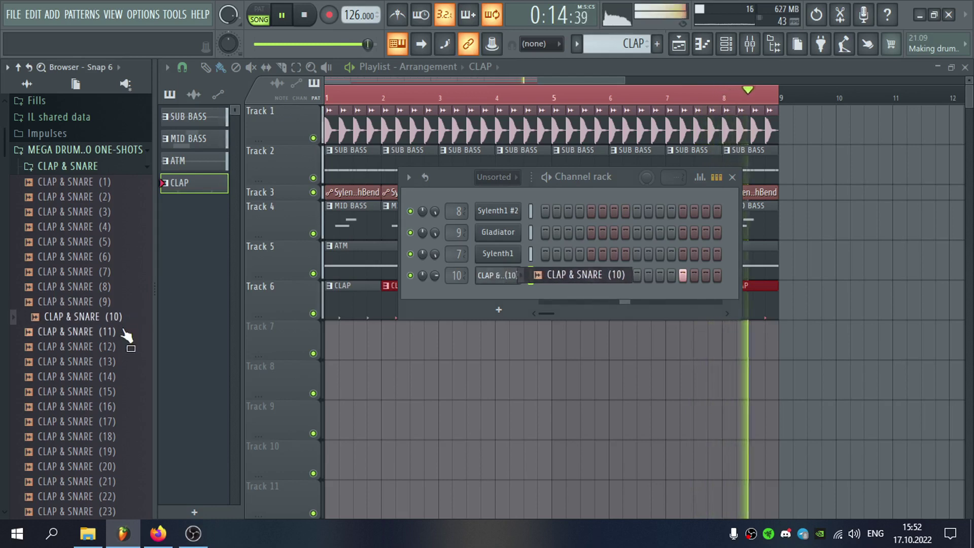
{"action": "left_click", "coordinate": [126, 332]}
{"action": "left_click", "coordinate": [132, 346]}
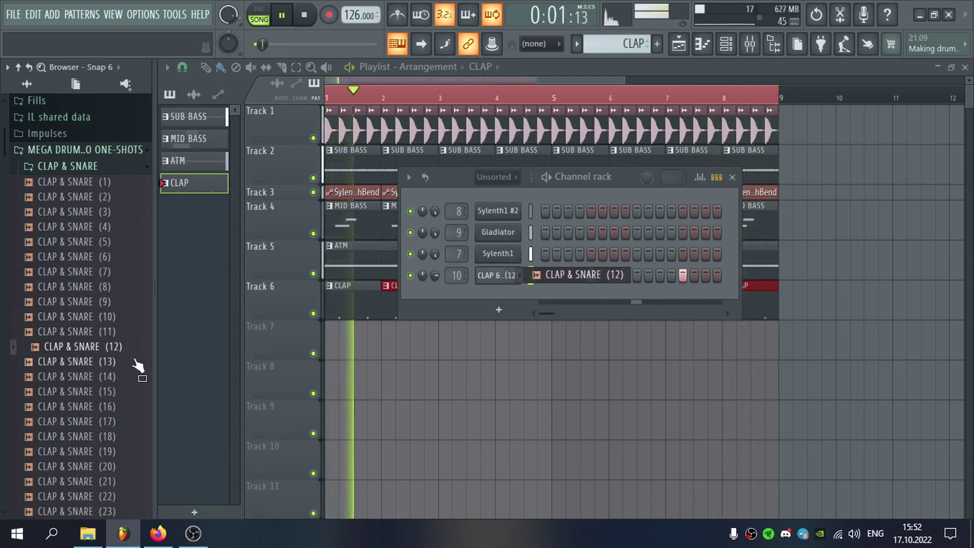
{"action": "left_click", "coordinate": [488, 276]}
{"action": "double_click", "coordinate": [548, 156]}
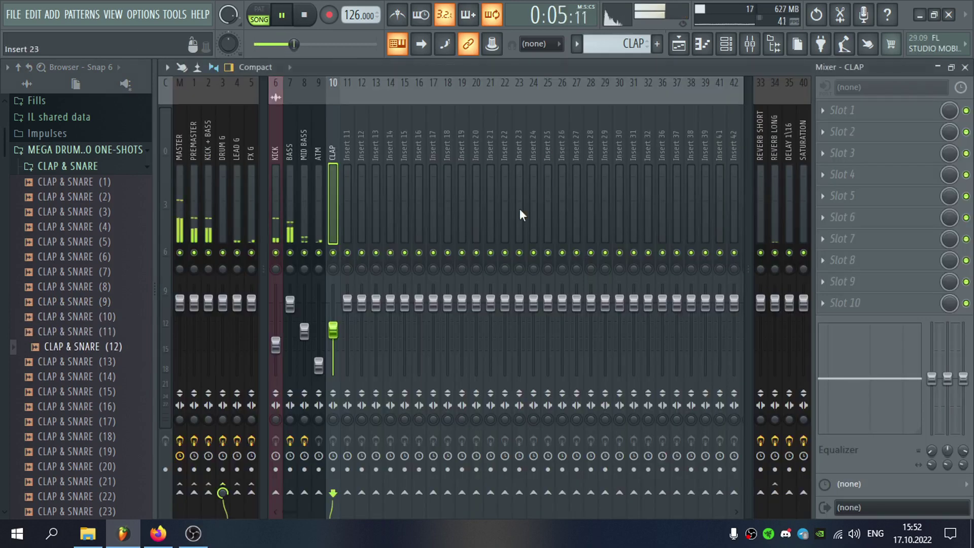
{"action": "left_click", "coordinate": [964, 67]}
{"action": "left_click_drag", "start_coordinate": [103, 365], "coordinate": [238, 155]}
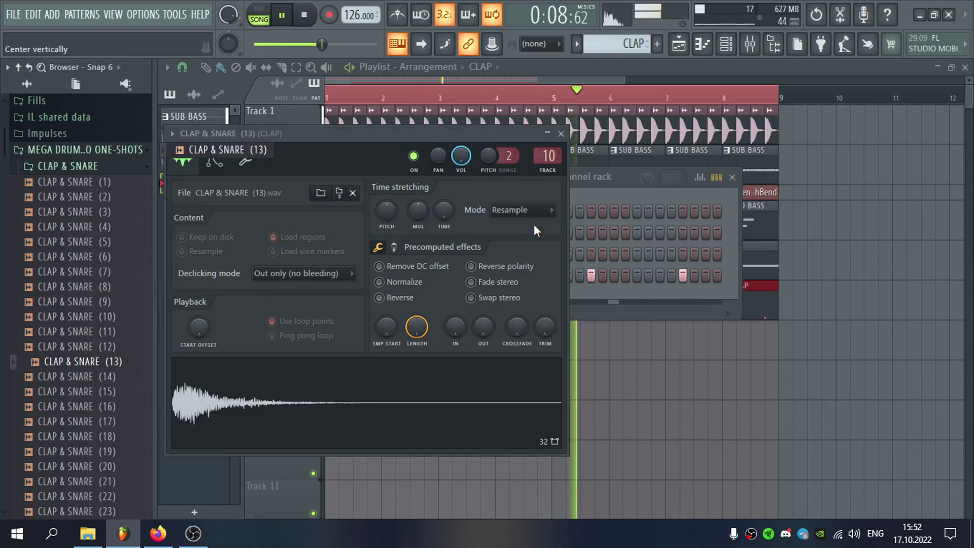
{"action": "left_click", "coordinate": [561, 134]}
{"action": "left_click_drag", "start_coordinate": [621, 175], "coordinate": [624, 141]}
Try CLAP & SNARE (14) through (17) in the clap channel and settle on CLAP & SNARE (18)
{"action": "middle_click", "coordinate": [128, 373]}
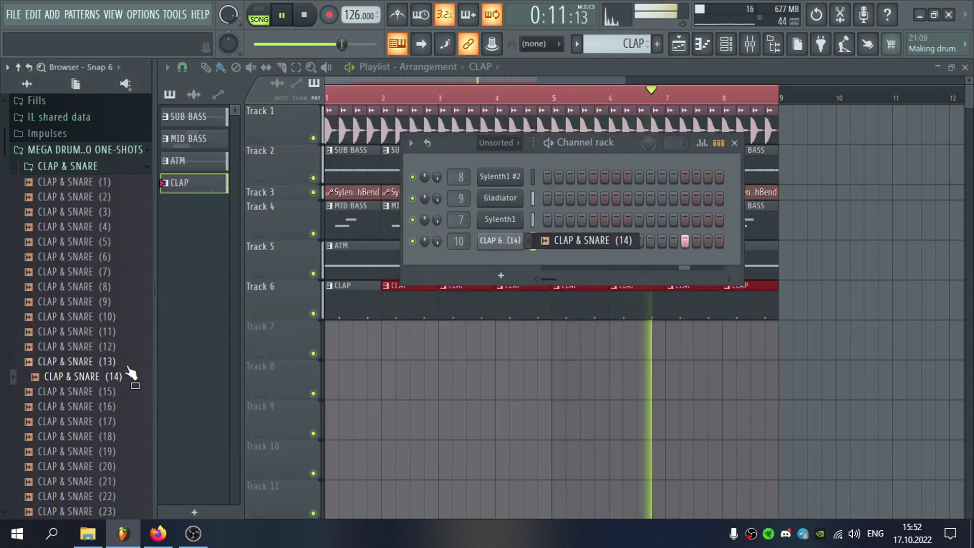
{"action": "scroll", "coordinate": [125, 329], "scroll_direction": "down", "scroll_amount": 2}
{"action": "middle_click", "coordinate": [117, 301]}
{"action": "middle_click", "coordinate": [121, 317]}
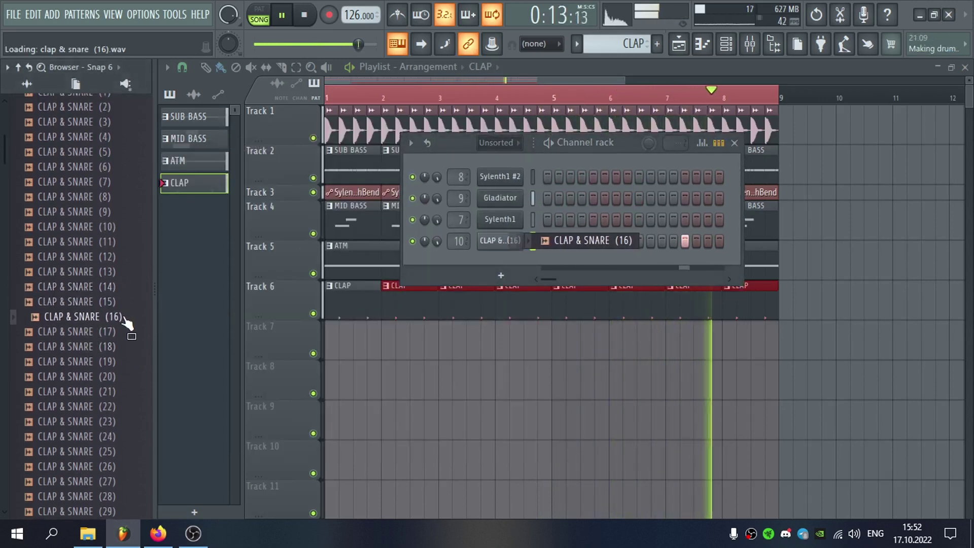
{"action": "middle_click", "coordinate": [124, 331]}
{"action": "middle_click", "coordinate": [126, 347]}
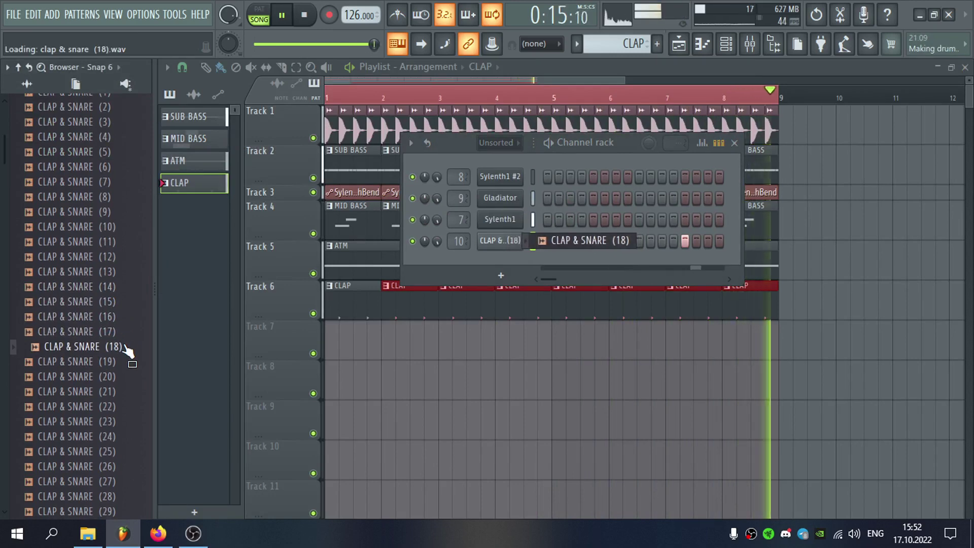
Send the CLAP mixer track to REVERB SHORT at 16% and load Pro-Q 3 into its first effect slot
{"action": "double_click", "coordinate": [466, 245]}
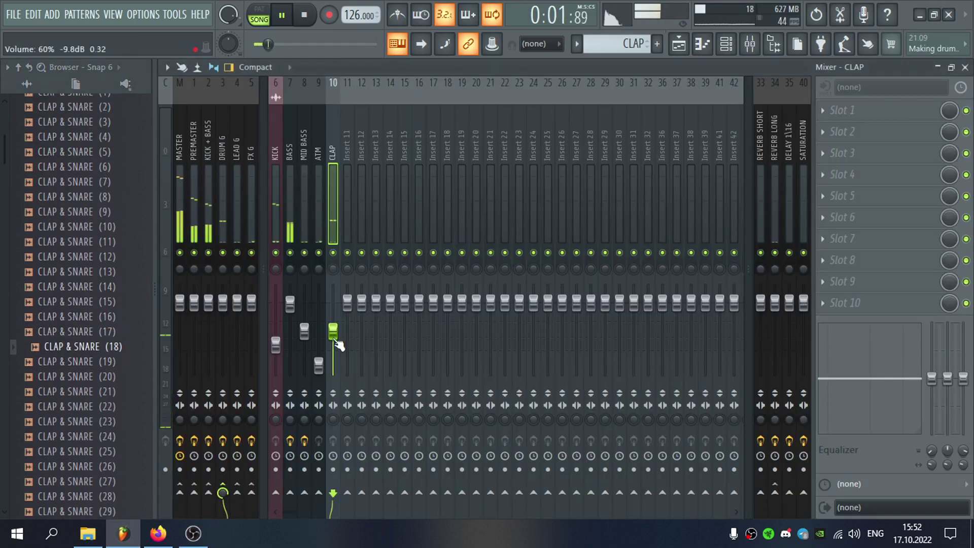
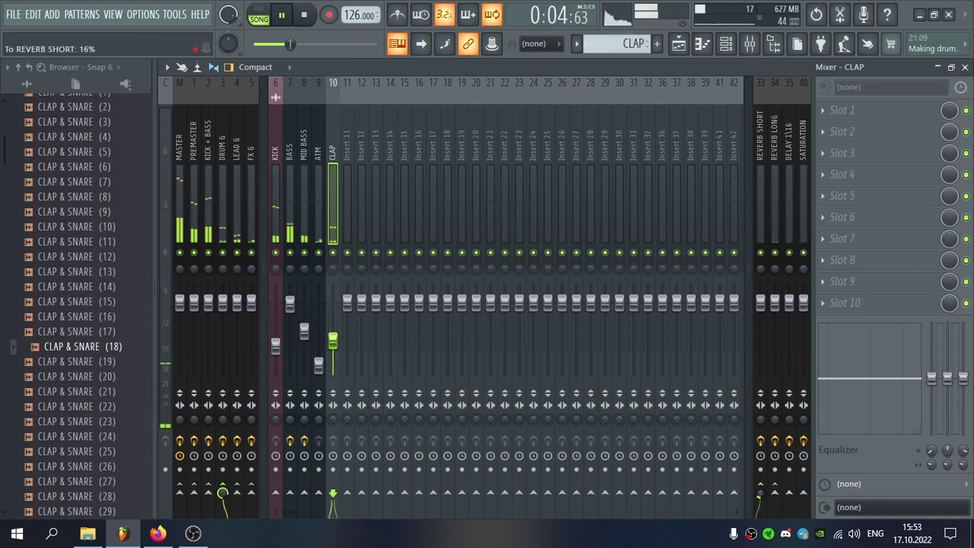
{"action": "left_click", "coordinate": [842, 110]}
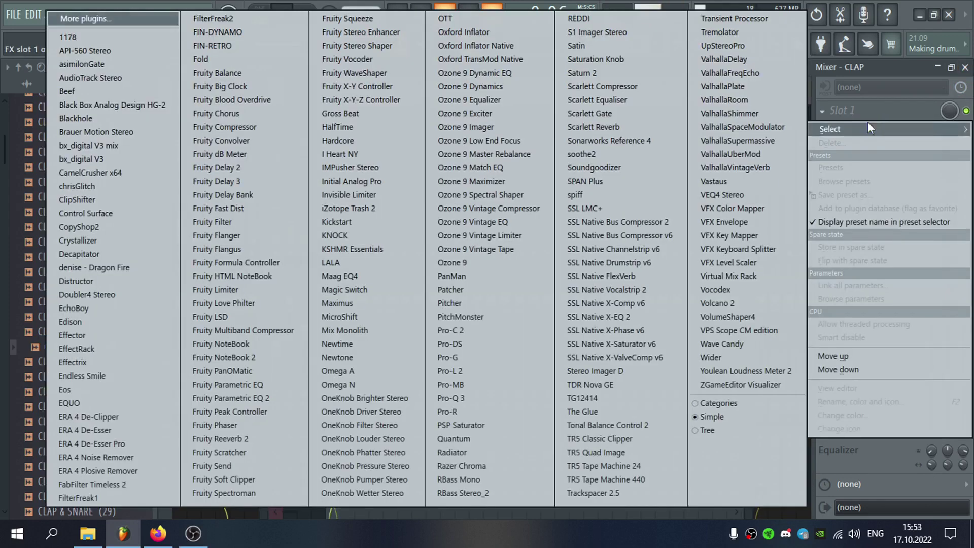
{"action": "left_click", "coordinate": [484, 398]}
{"action": "left_click_drag", "start_coordinate": [494, 245], "coordinate": [465, 126]}
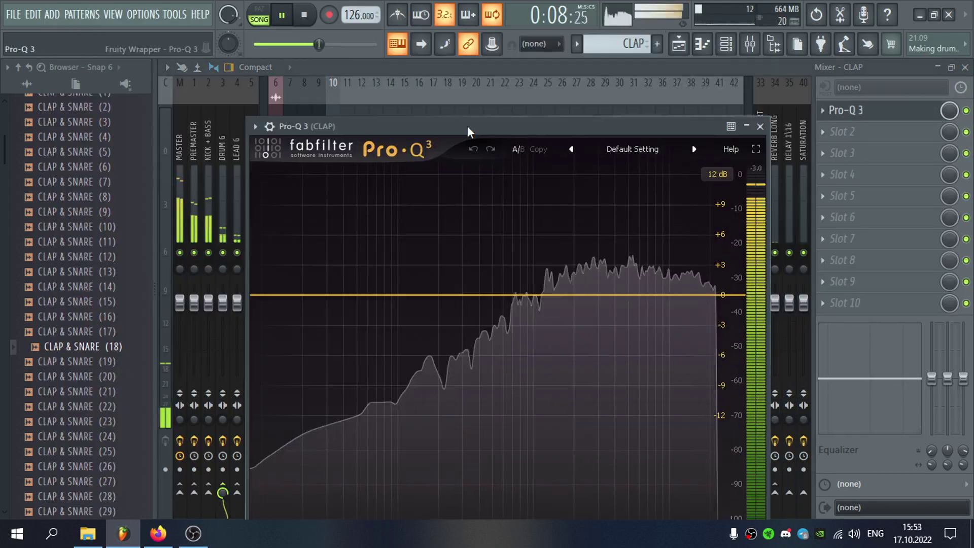
Equalize the clap with a low cut, a slight bell cut near 600 Hz and a soloed +2.56 dB bell at 5889.6 Hz
{"action": "left_click_drag", "start_coordinate": [488, 294], "coordinate": [504, 322]}
{"action": "left_click_drag", "start_coordinate": [268, 296], "coordinate": [452, 297]}
{"action": "left_click_drag", "start_coordinate": [505, 323], "coordinate": [502, 299]}
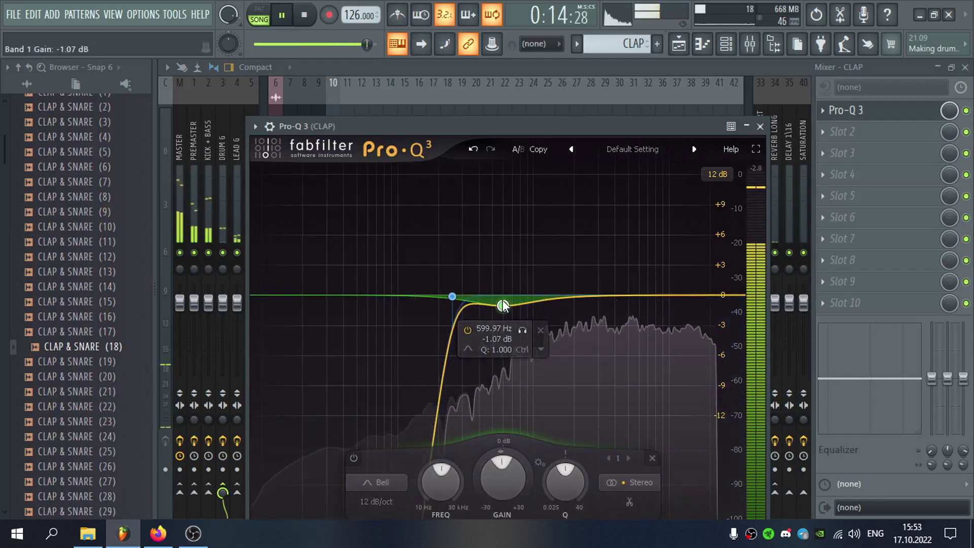
{"action": "left_click_drag", "start_coordinate": [578, 294], "coordinate": [635, 268]}
{"action": "left_click", "coordinate": [652, 229]}
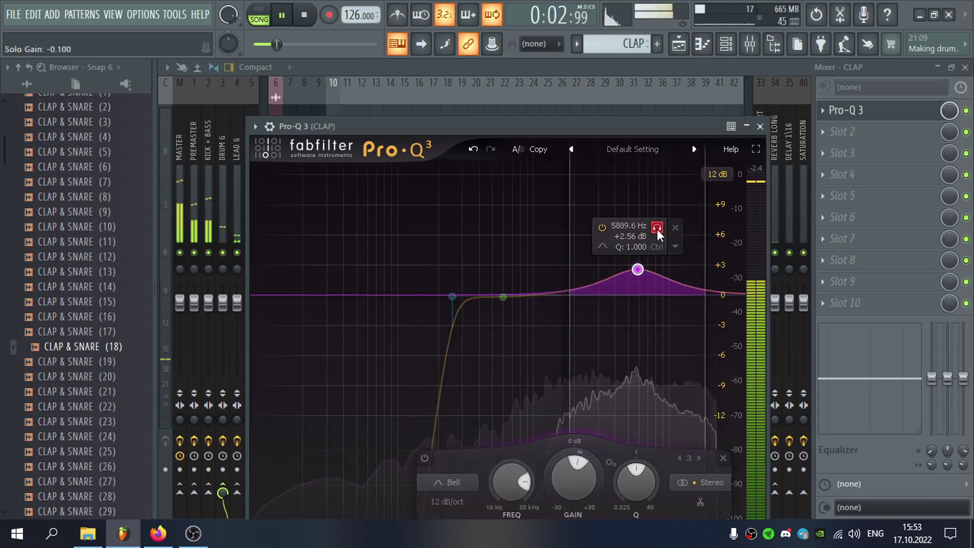
In the clap's EQ, set the bell band to about -1 dB near 2740 Hz and add a high shelf of +0.85 dB around 13 kHz
{"action": "left_click_drag", "start_coordinate": [657, 229], "coordinate": [604, 228]}
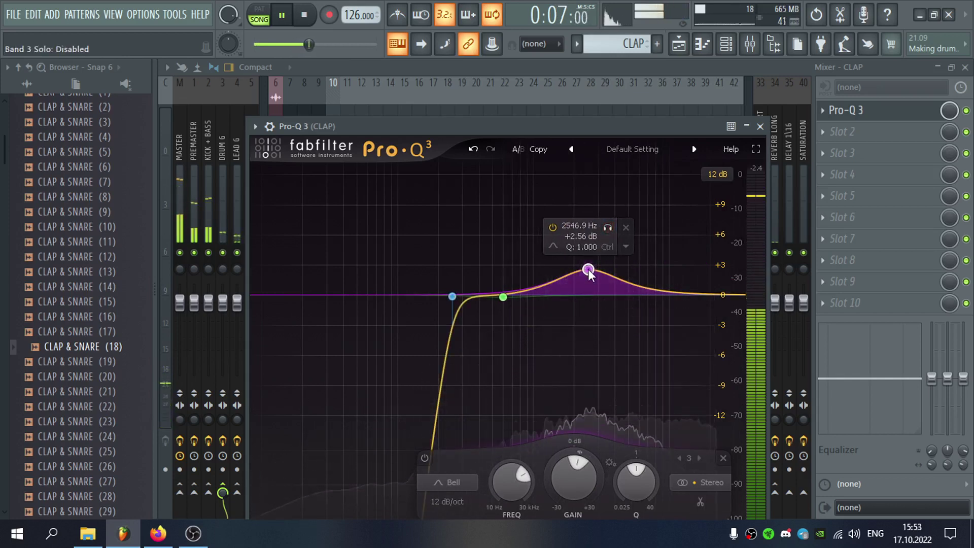
{"action": "left_click_drag", "start_coordinate": [588, 269], "coordinate": [593, 307]}
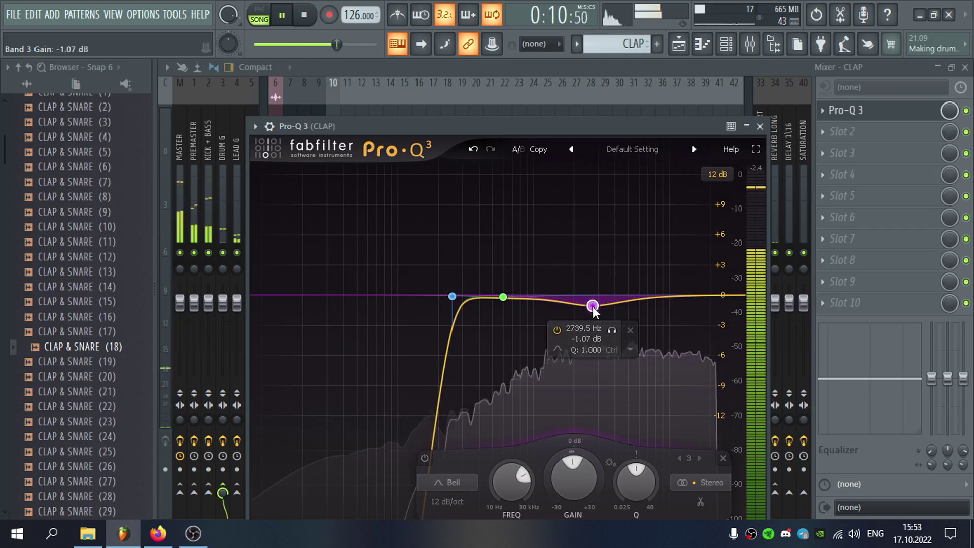
{"action": "double_click", "coordinate": [685, 292]}
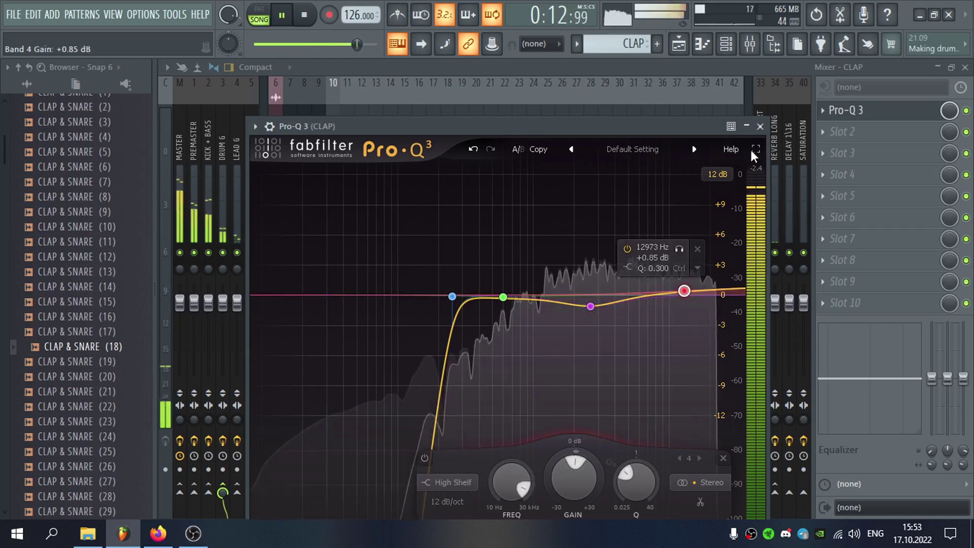
{"action": "left_click", "coordinate": [760, 126]}
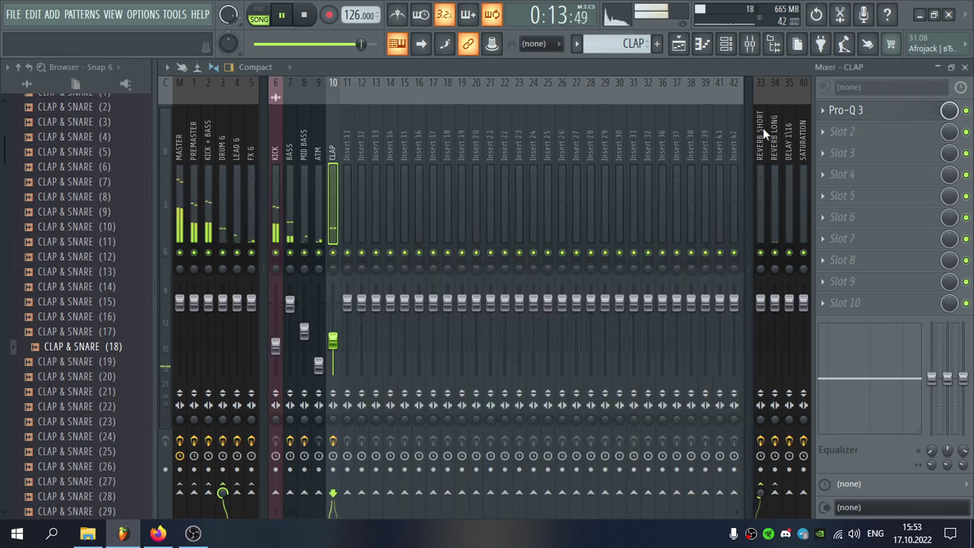
{"action": "left_click", "coordinate": [964, 67]}
Set the fade-out of the CLAP & SNARE (18) sample to 100% and check the clap's mixer track
{"action": "left_click", "coordinate": [497, 242]}
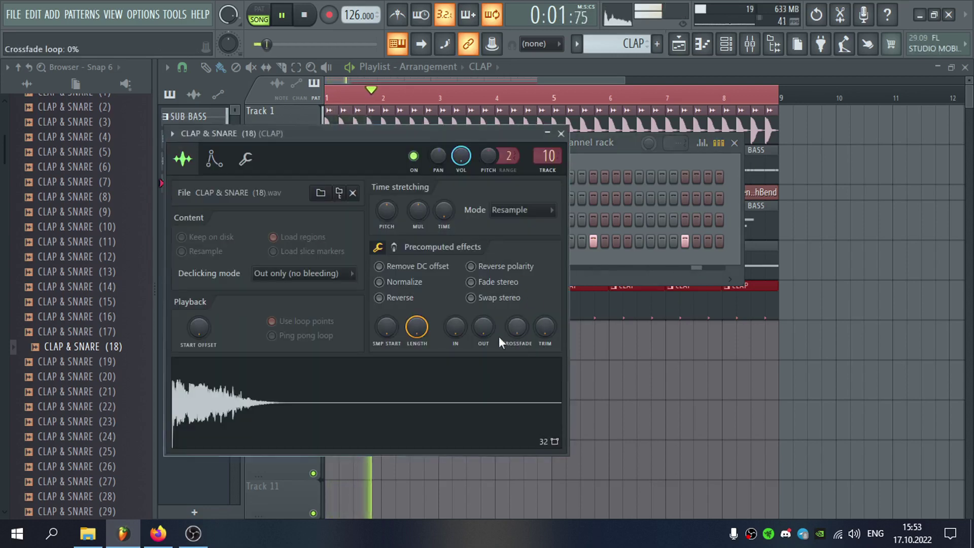
{"action": "scroll", "coordinate": [478, 327], "scroll_direction": "up", "scroll_amount": 8}
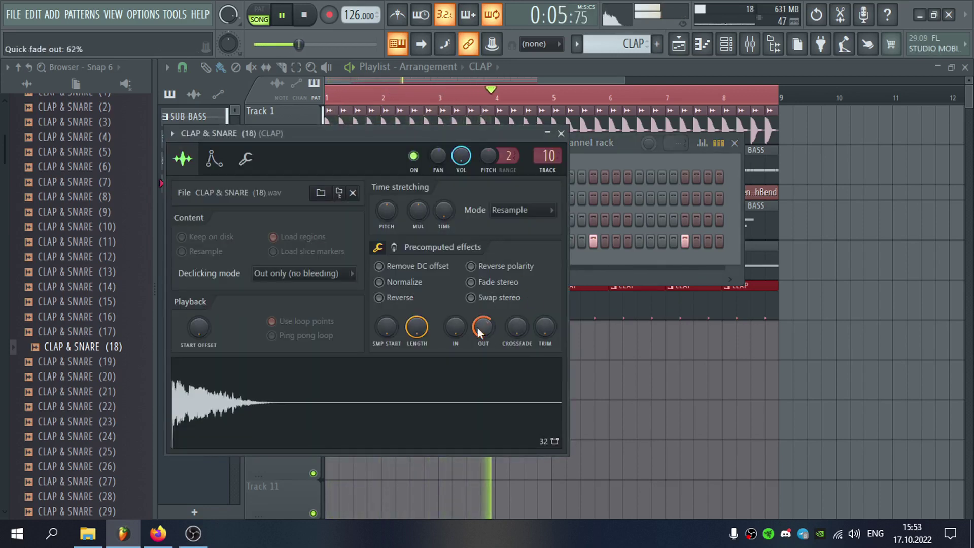
{"action": "scroll", "coordinate": [478, 328], "scroll_direction": "up", "scroll_amount": 9}
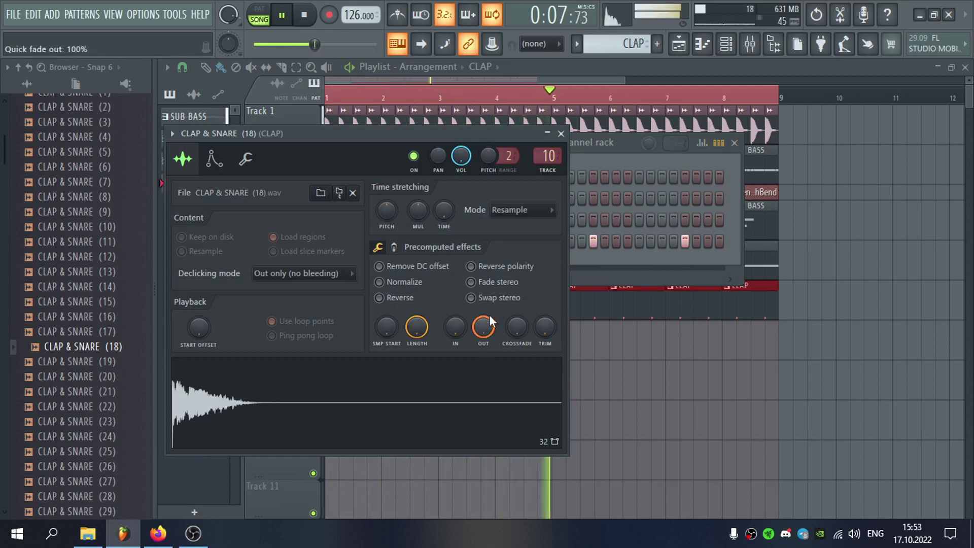
{"action": "double_click", "coordinate": [548, 156]}
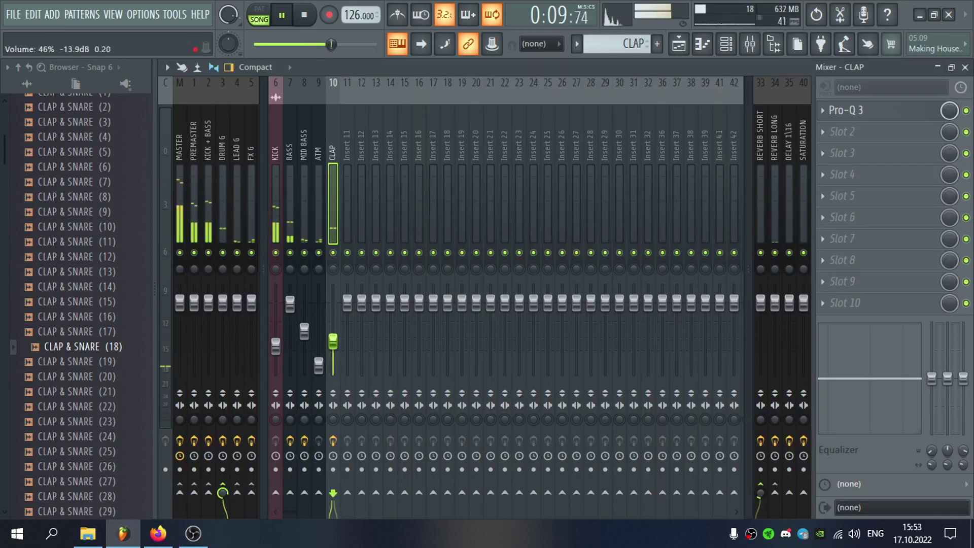
{"action": "left_click", "coordinate": [965, 67]}
{"action": "left_click", "coordinate": [919, 69]}
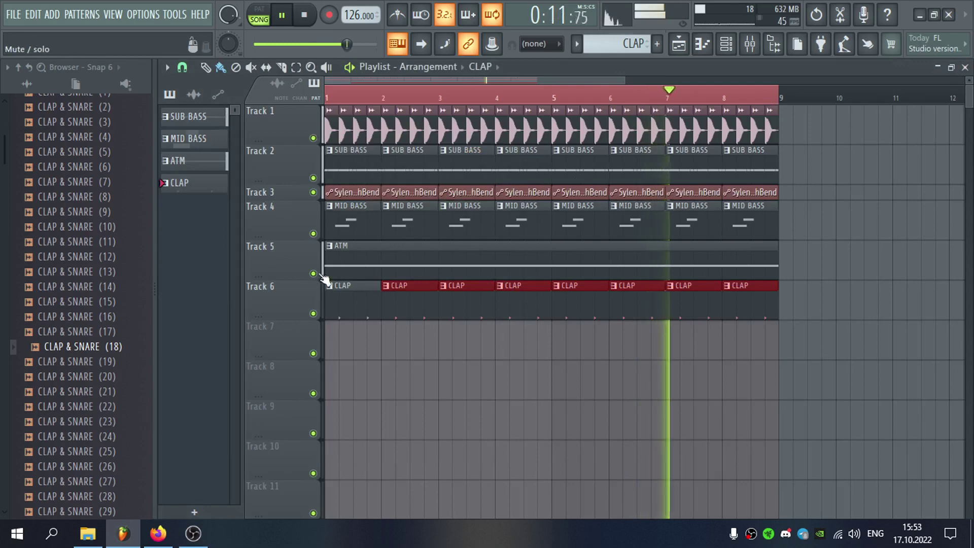
Mute the ATM track and delete all CLAP clips after bar 1 on Track 6
{"action": "left_click", "coordinate": [313, 274]}
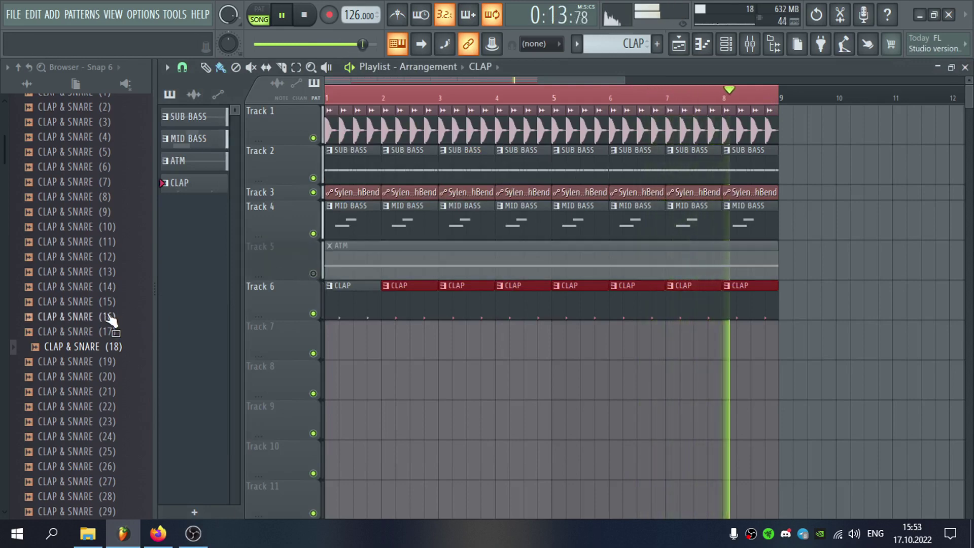
{"action": "left_click_drag", "start_coordinate": [748, 311], "coordinate": [411, 308]}
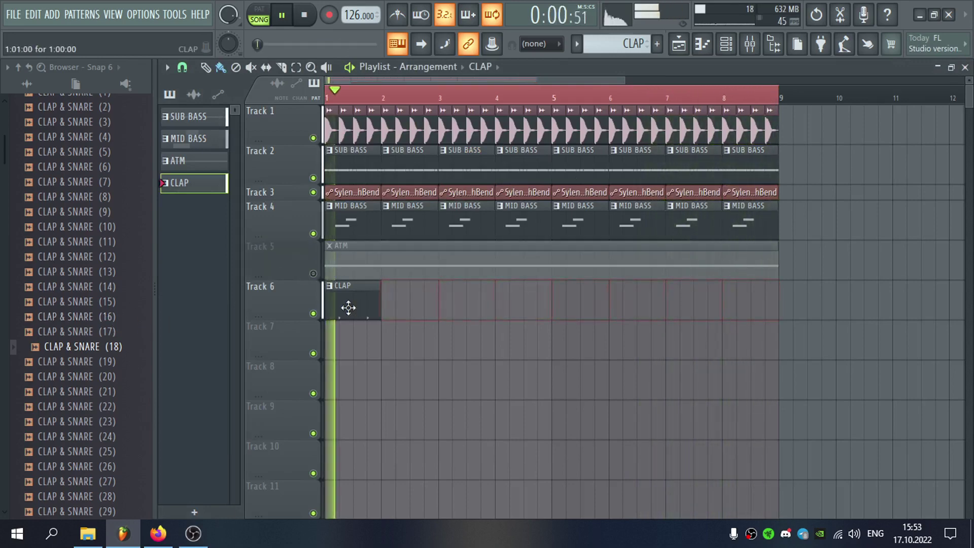
Duplicate all notes of the CLAP pattern until the rhythm fills four bars
{"action": "double_click", "coordinate": [348, 307]}
{"action": "key", "text": "ctrl+a"}
{"action": "key", "text": "ctrl+b"}
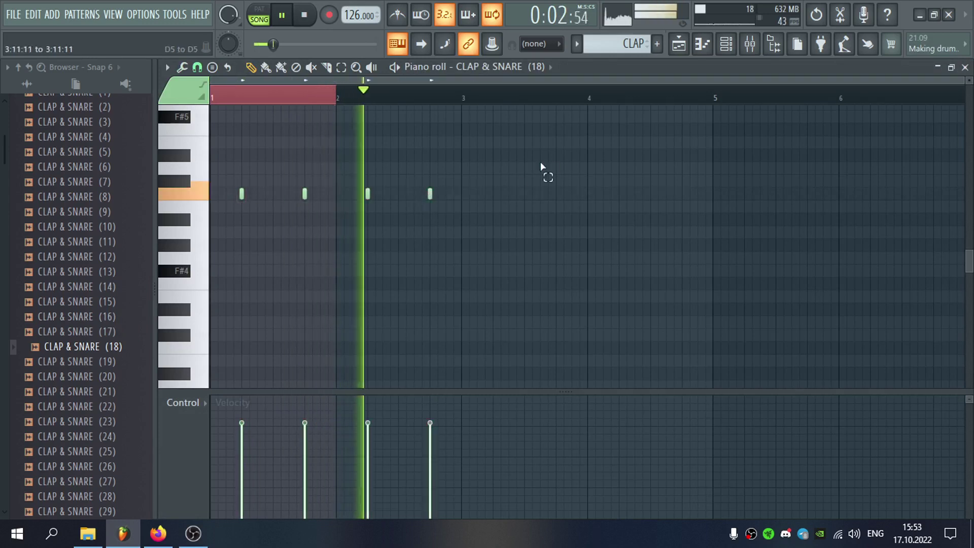
{"action": "key", "text": "ctrl+b"}
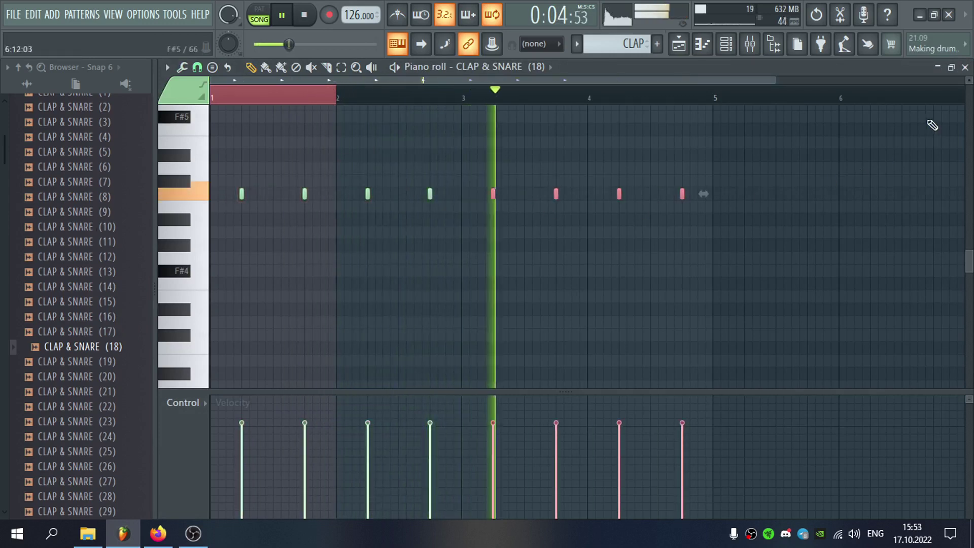
Add an extra clap note on step 10 of bar 4 at about 67% velocity, and place a second CLAP clip at bar 5
{"action": "scroll", "coordinate": [701, 206], "scroll_direction": "up", "scroll_amount": 4}
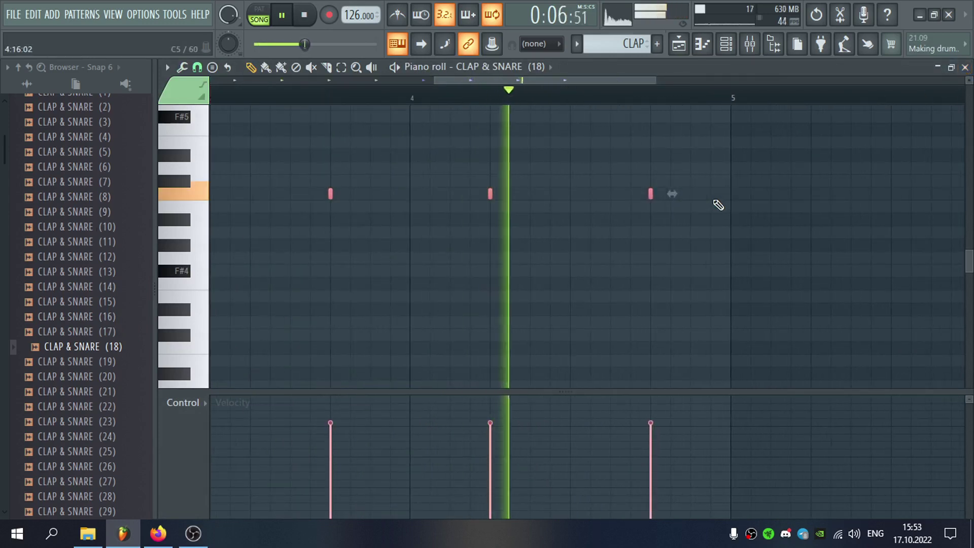
{"action": "left_click", "coordinate": [711, 194]}
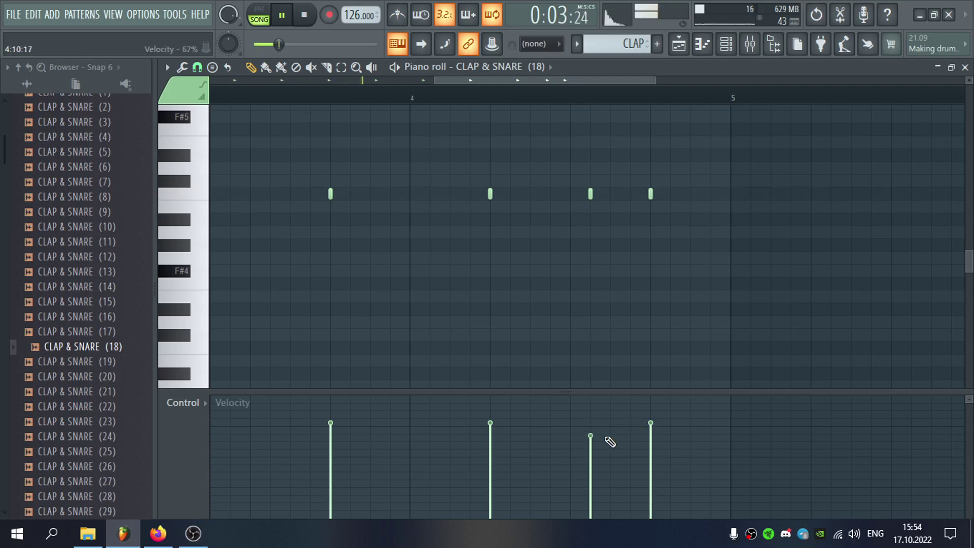
{"action": "left_click", "coordinate": [964, 67]}
{"action": "left_click", "coordinate": [736, 143]}
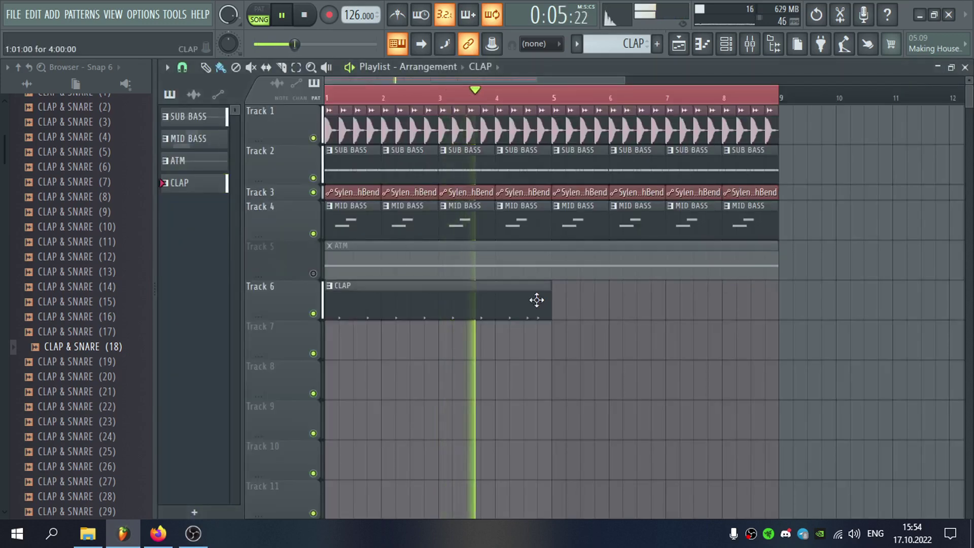
{"action": "left_click", "coordinate": [560, 303]}
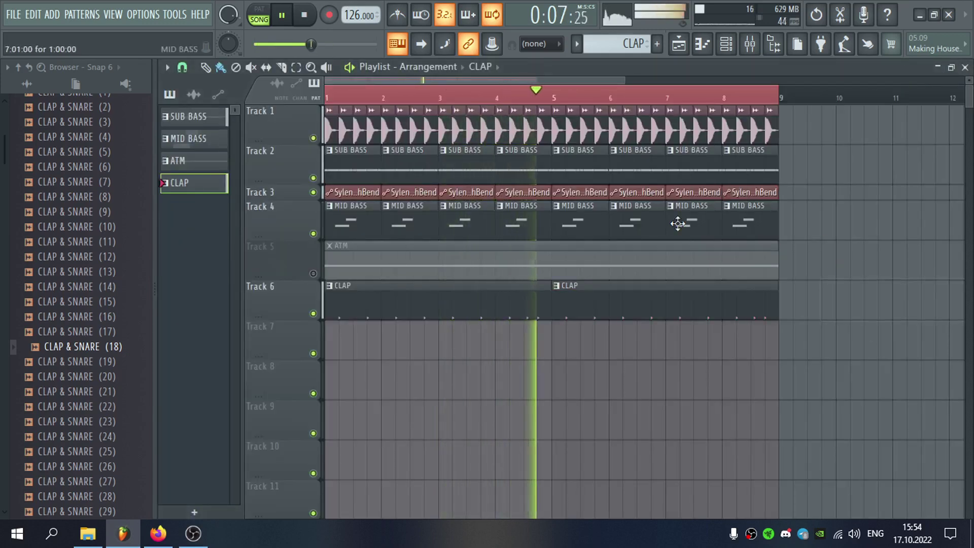
Open the MID BASS pattern's notes and audition several pitches above and below them on the piano keyboard
{"action": "double_click", "coordinate": [588, 215]}
{"action": "left_click", "coordinate": [174, 147]}
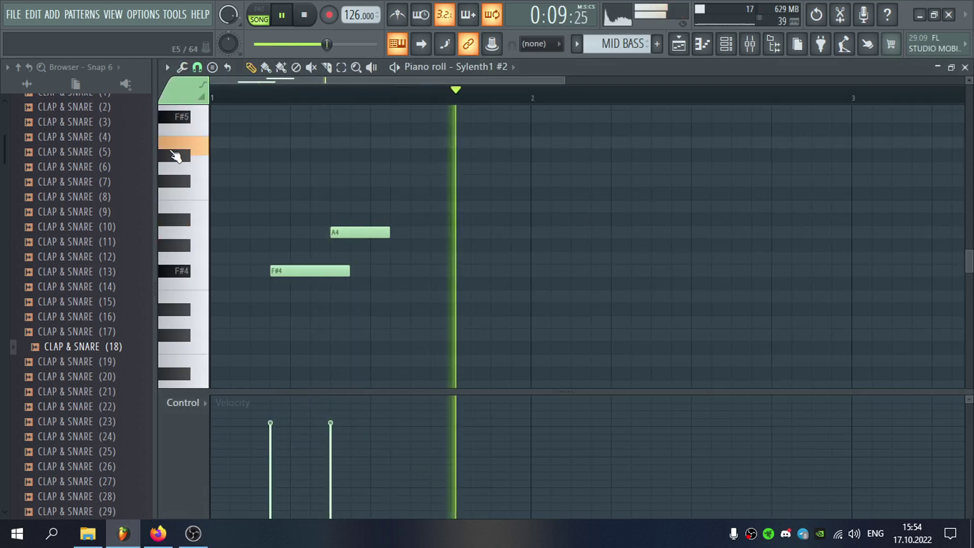
{"action": "scroll", "coordinate": [181, 274], "scroll_direction": "down", "scroll_amount": 3}
{"action": "left_click", "coordinate": [177, 299]}
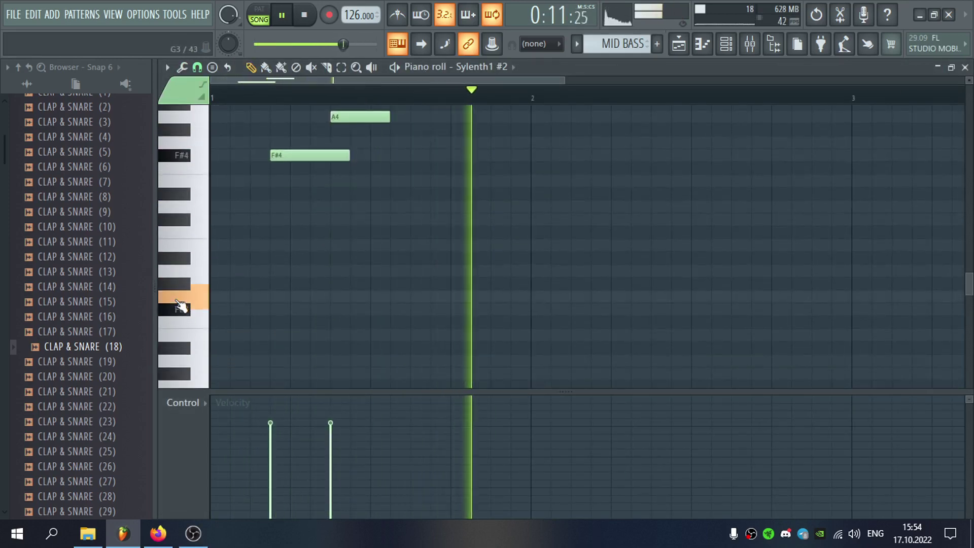
{"action": "left_click", "coordinate": [173, 309]}
{"action": "scroll", "coordinate": [183, 306], "scroll_direction": "up", "scroll_amount": 2}
{"action": "left_click", "coordinate": [191, 283]}
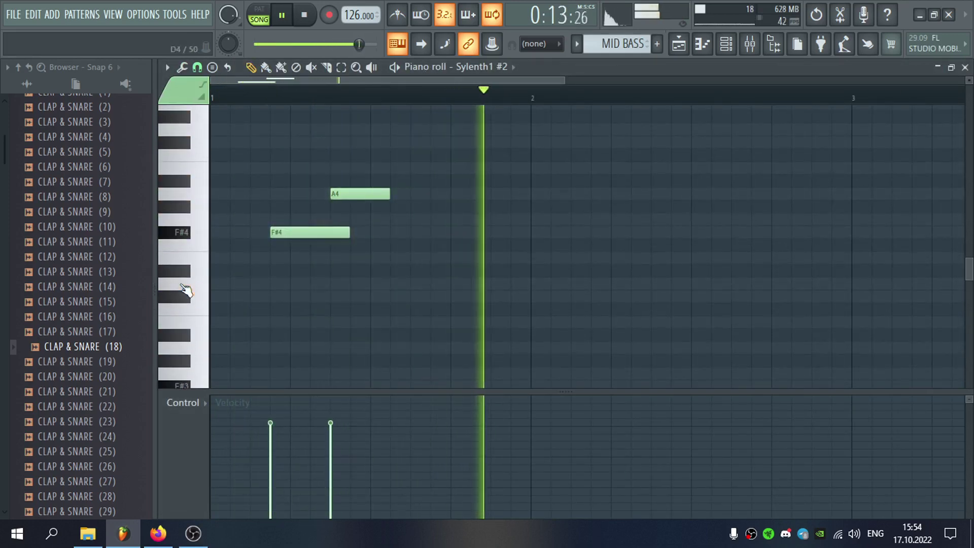
{"action": "left_click", "coordinate": [180, 300]}
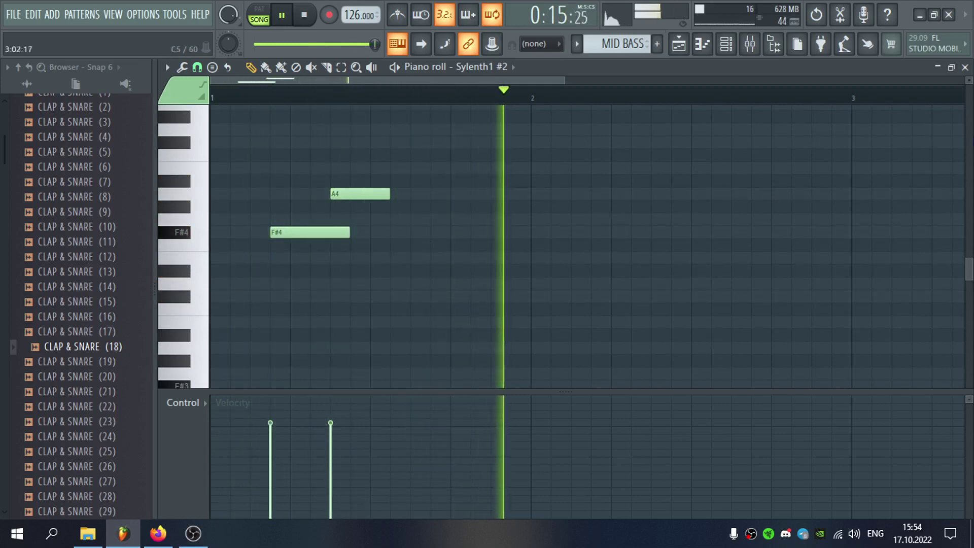
Try a filter control cutoff of about 2.8 on the mid bass synth Sylenth1 #2
{"action": "left_click", "coordinate": [966, 68]}
{"action": "left_click", "coordinate": [502, 178]}
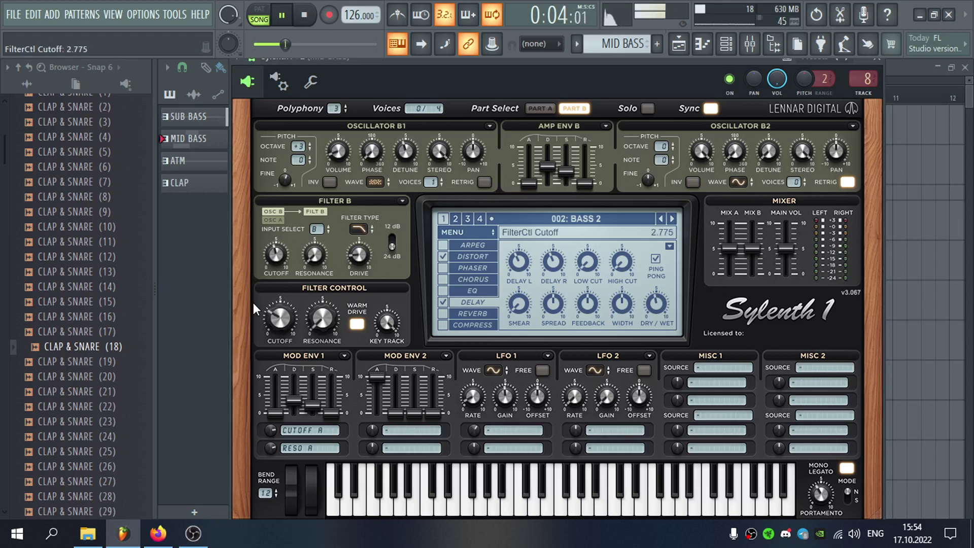
{"action": "left_click", "coordinate": [878, 60]}
Try a reduced mid bass pattern by deleting the A4 note, shortening F#4 to two steps and testing another F#4 after it
{"action": "left_click", "coordinate": [602, 178]}
{"action": "right_click", "coordinate": [372, 195]}
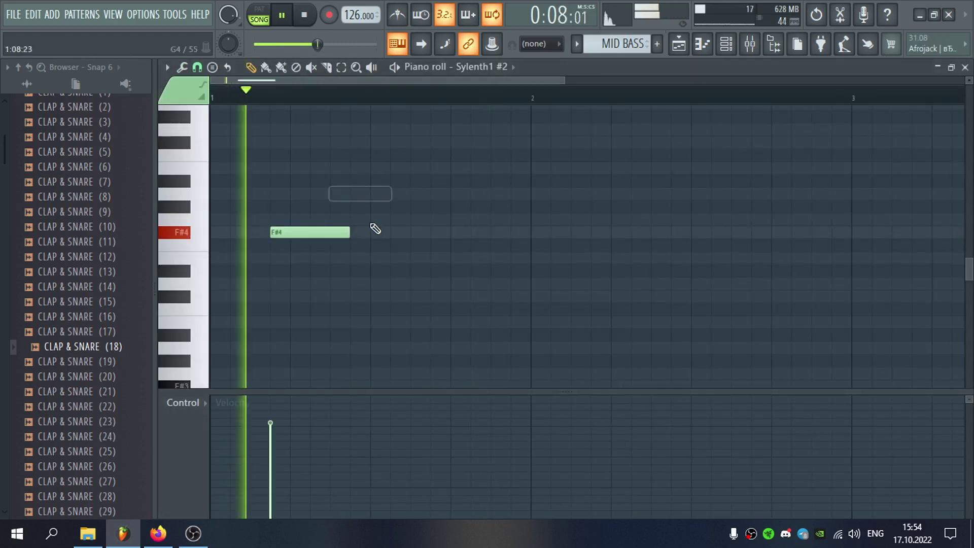
{"action": "left_click_drag", "start_coordinate": [349, 232], "coordinate": [310, 232]}
{"action": "left_click", "coordinate": [312, 232]}
{"action": "right_click", "coordinate": [320, 232]}
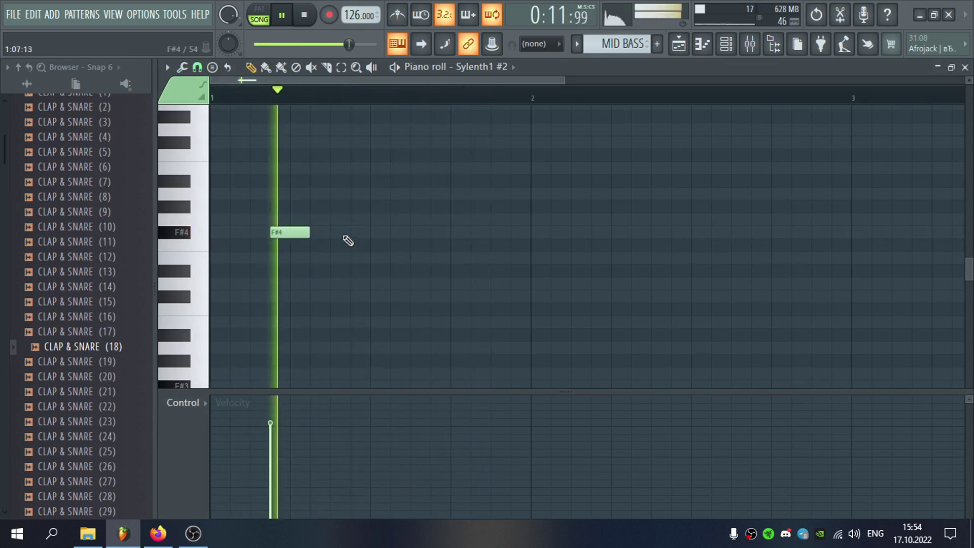
{"action": "left_click", "coordinate": [343, 233]}
{"action": "scroll", "coordinate": [369, 244], "scroll_direction": "up", "scroll_amount": 1}
{"action": "right_click", "coordinate": [352, 271]}
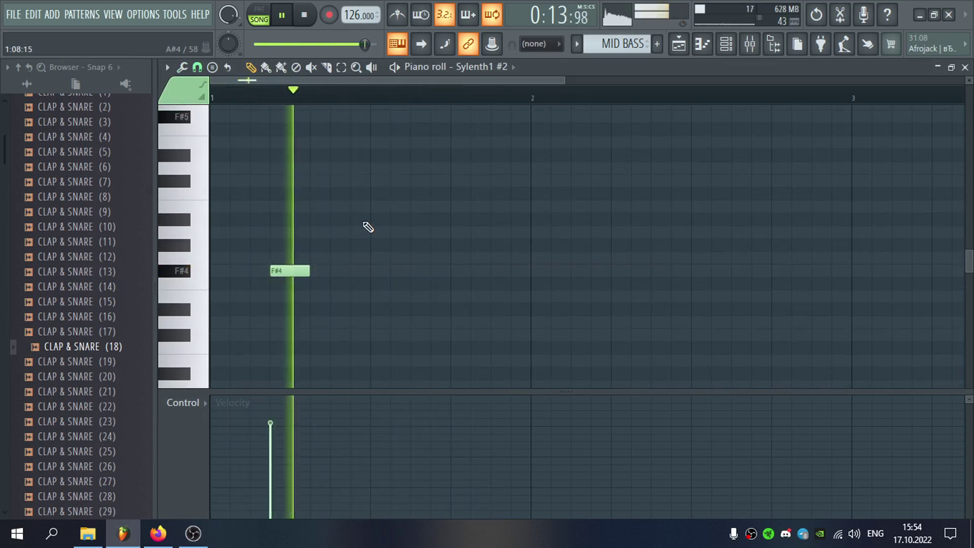
Add a three-step A4 note at step 7 of the mid bass pattern and extend the F#4 note to four steps so they overlap
{"action": "left_click", "coordinate": [331, 233]}
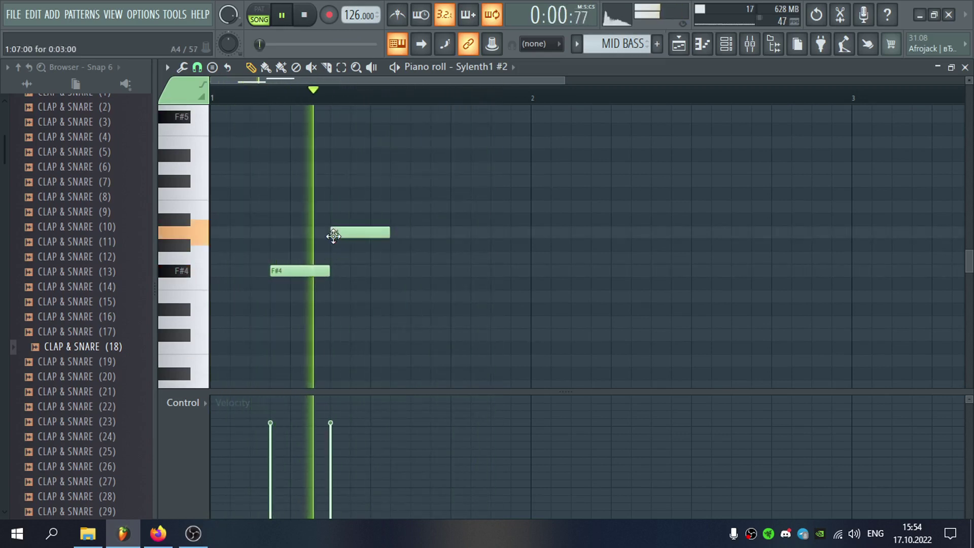
{"action": "left_click_drag", "start_coordinate": [331, 270], "coordinate": [350, 270]}
{"action": "mouse_move", "coordinate": [390, 233]}
{"action": "left_mouse_down"}
{"action": "mouse_move", "coordinate": [407, 234]}
{"action": "mouse_move", "coordinate": [392, 234]}
{"action": "left_mouse_up"}
{"action": "left_click", "coordinate": [965, 67]}
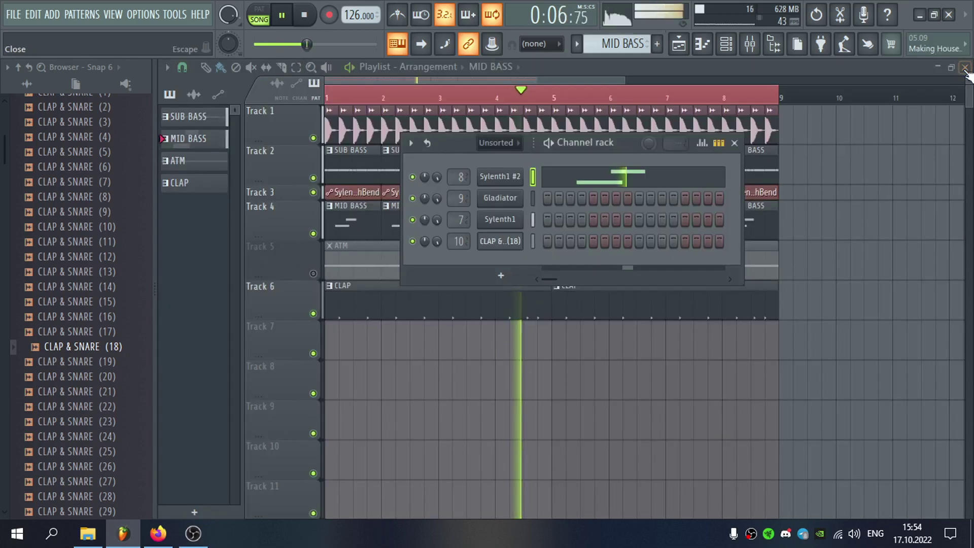
Adjust the filter control cutoff of the mid bass synth Sylenth1 #2 and set its distortion amount to about 2.53
{"action": "left_click", "coordinate": [513, 177]}
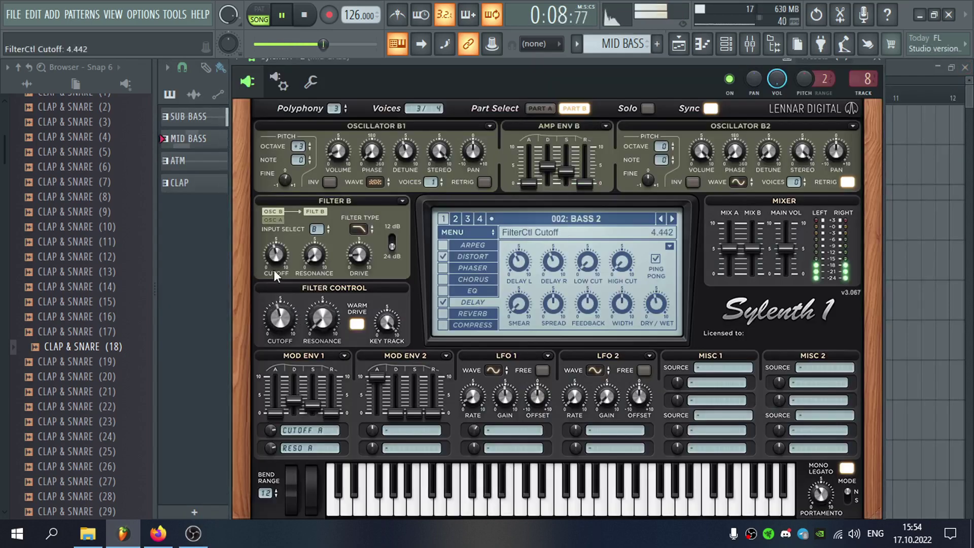
{"action": "mouse_move", "coordinate": [275, 319]}
{"action": "left_mouse_down"}
{"action": "mouse_move", "coordinate": [274, 331]}
{"action": "mouse_move", "coordinate": [270, 321]}
{"action": "left_mouse_up"}
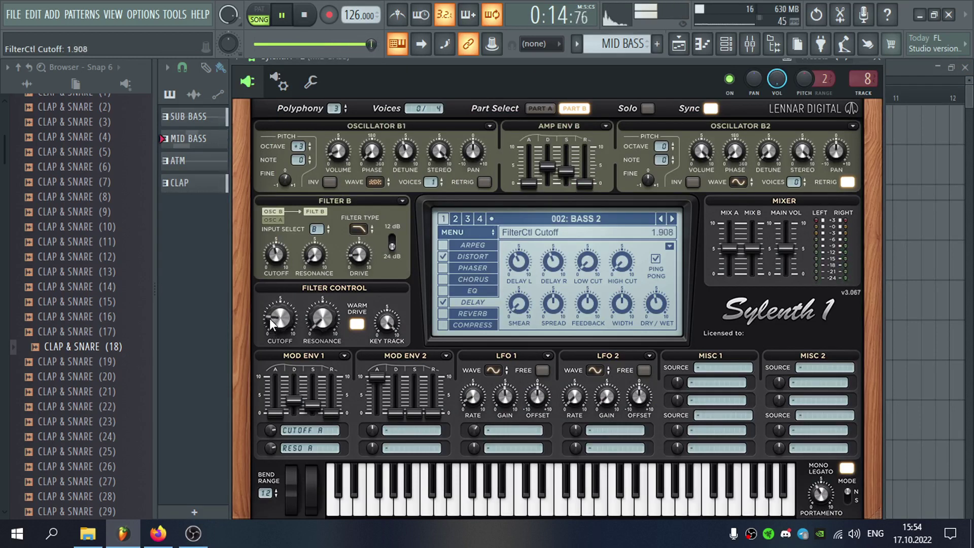
{"action": "left_click_drag", "start_coordinate": [269, 318], "coordinate": [270, 306]}
{"action": "left_click", "coordinate": [478, 257]}
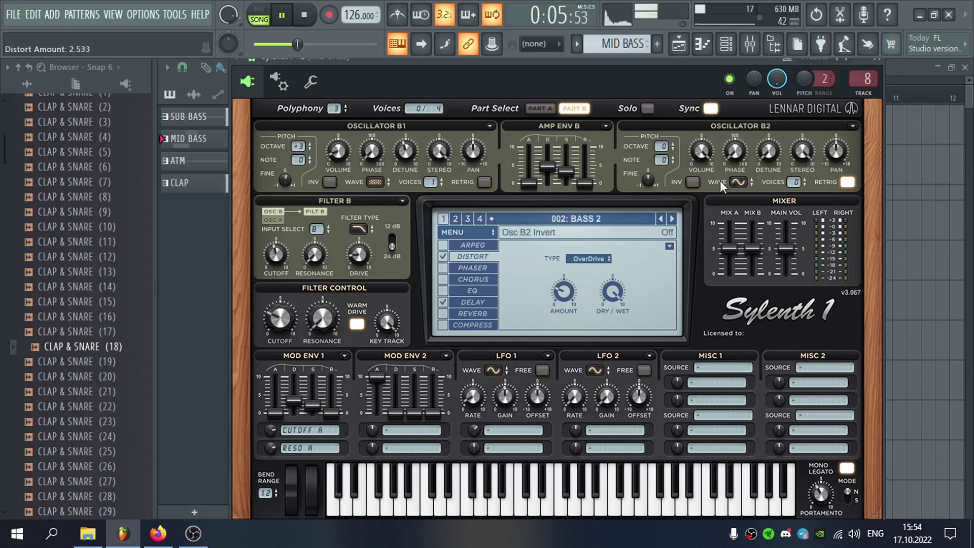
{"action": "left_click", "coordinate": [875, 61]}
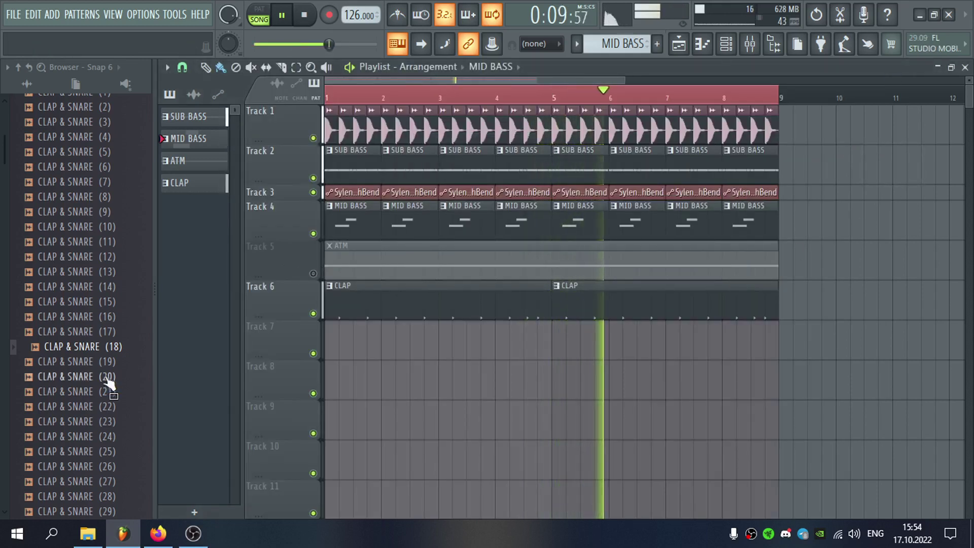
Stop playback and open the HAT & OPEN HAT folder of the mega drum one-shots in place of CLAP & SNARE
{"action": "scroll", "coordinate": [109, 380], "scroll_direction": "up", "scroll_amount": 4}
{"action": "left_click", "coordinate": [94, 257]}
{"action": "key", "text": "space"}
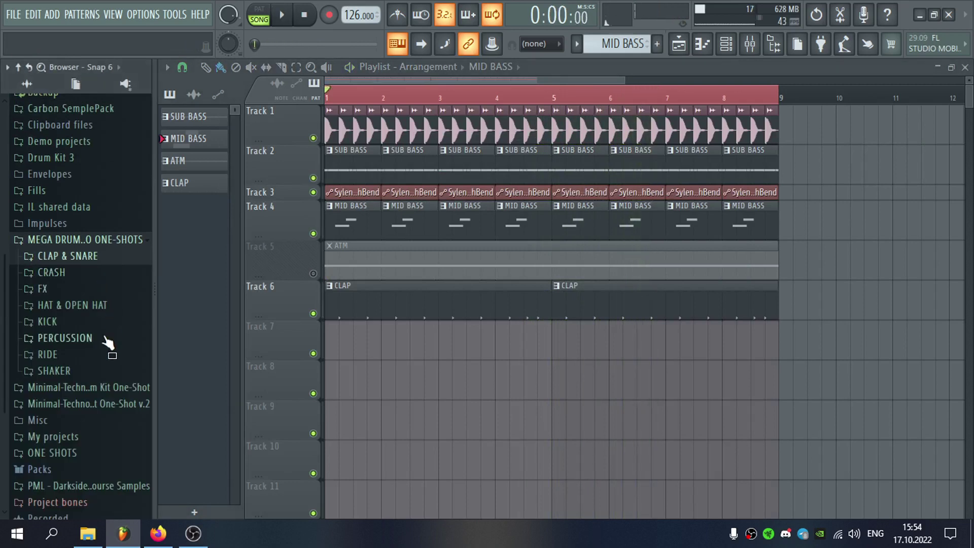
{"action": "left_click", "coordinate": [71, 305]}
Create a new pattern named HAT KICK, place it at bar 1 on Track 7, and show its channel rack
{"action": "left_click", "coordinate": [657, 44]}
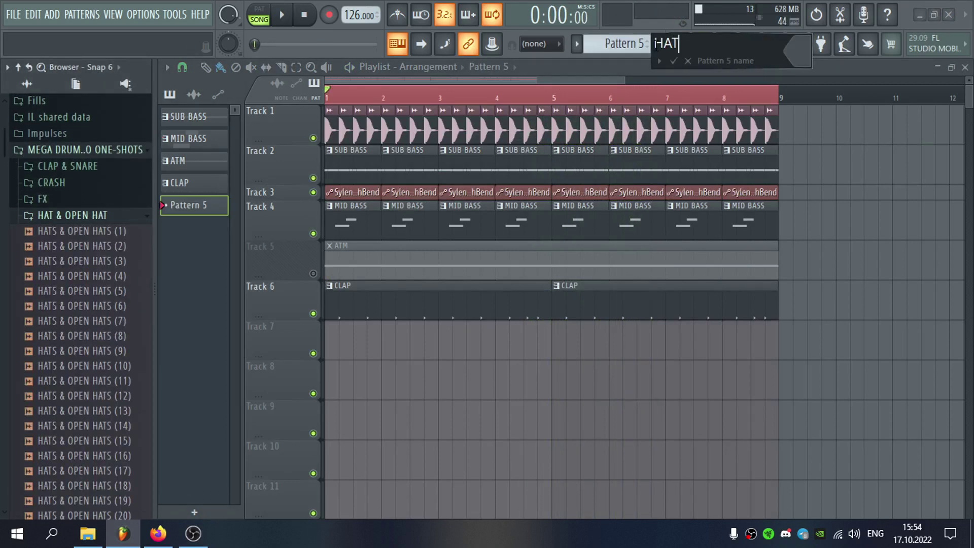
{"action": "type", "text": "HAT KICK"}
{"action": "key", "text": "Return"}
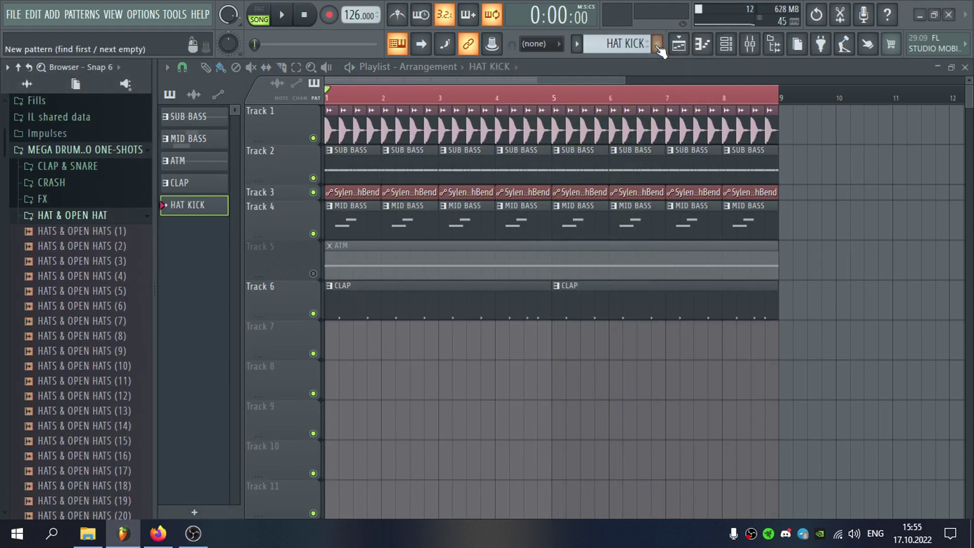
{"action": "left_click_drag", "start_coordinate": [360, 353], "coordinate": [348, 342]}
{"action": "key", "text": "F6"}
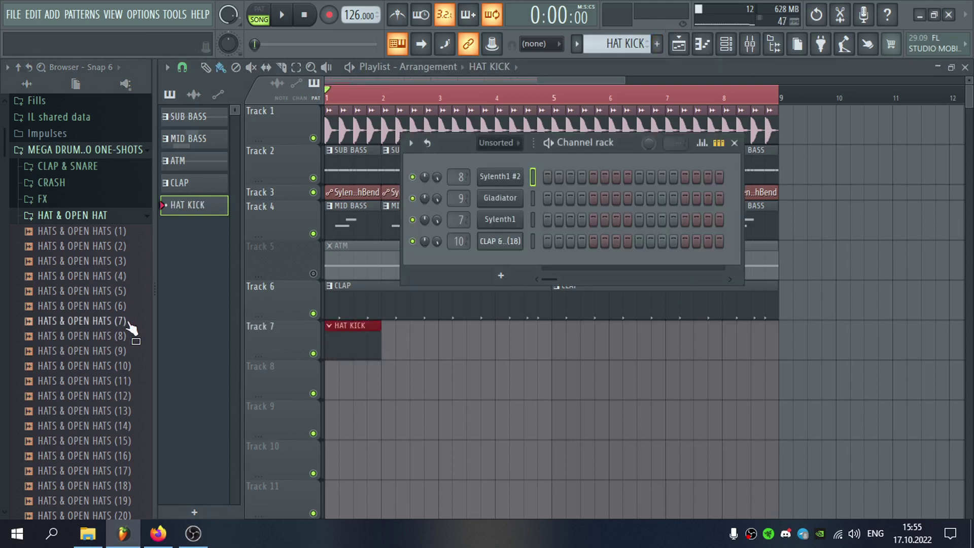
Audition the hat samples numbered up to 18 in the HAT & OPEN HAT folder
{"action": "left_click", "coordinate": [100, 277]}
{"action": "left_click", "coordinate": [108, 262]}
{"action": "left_click", "coordinate": [117, 248]}
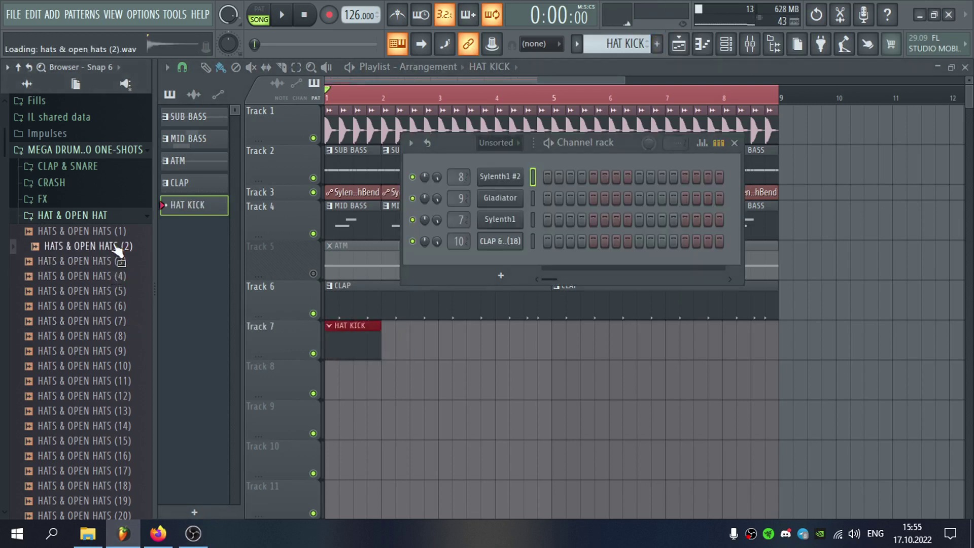
{"action": "left_click", "coordinate": [119, 234]}
{"action": "left_click", "coordinate": [122, 366]}
{"action": "left_click", "coordinate": [124, 353]}
{"action": "scroll", "coordinate": [124, 351], "scroll_direction": "down", "scroll_amount": 2}
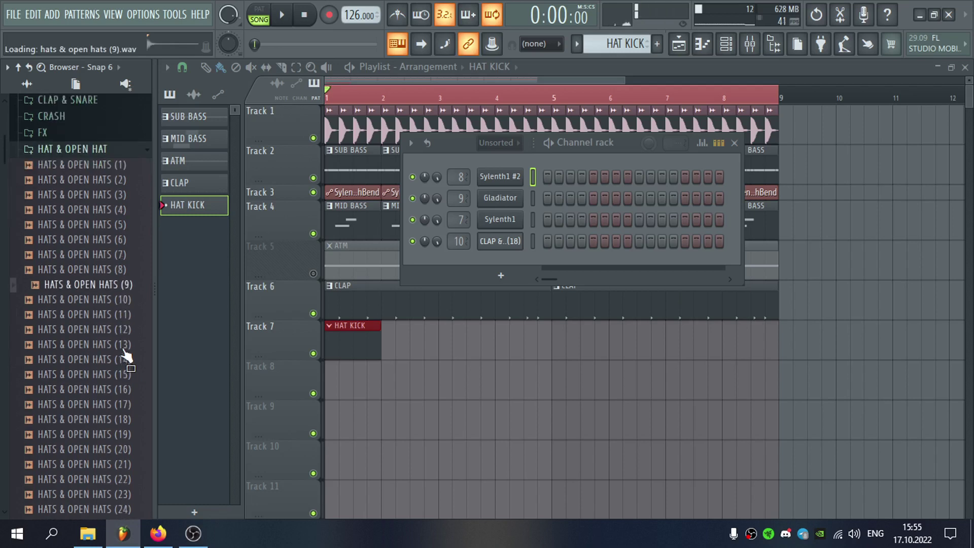
{"action": "left_click", "coordinate": [130, 320]}
{"action": "left_click", "coordinate": [130, 335]}
{"action": "left_click", "coordinate": [130, 350]}
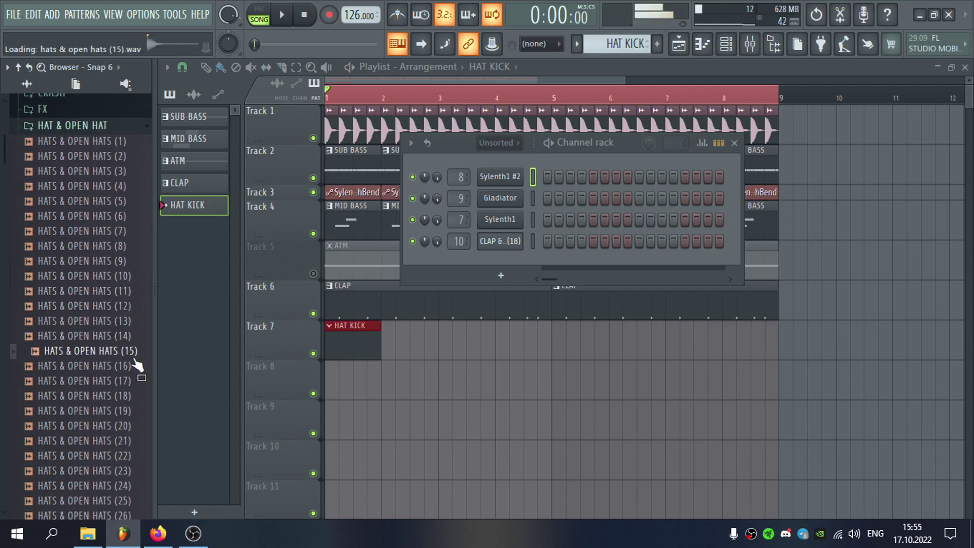
{"action": "scroll", "coordinate": [138, 254], "scroll_direction": "down", "scroll_amount": 4}
{"action": "left_click", "coordinate": [133, 187]}
{"action": "left_click", "coordinate": [138, 202]}
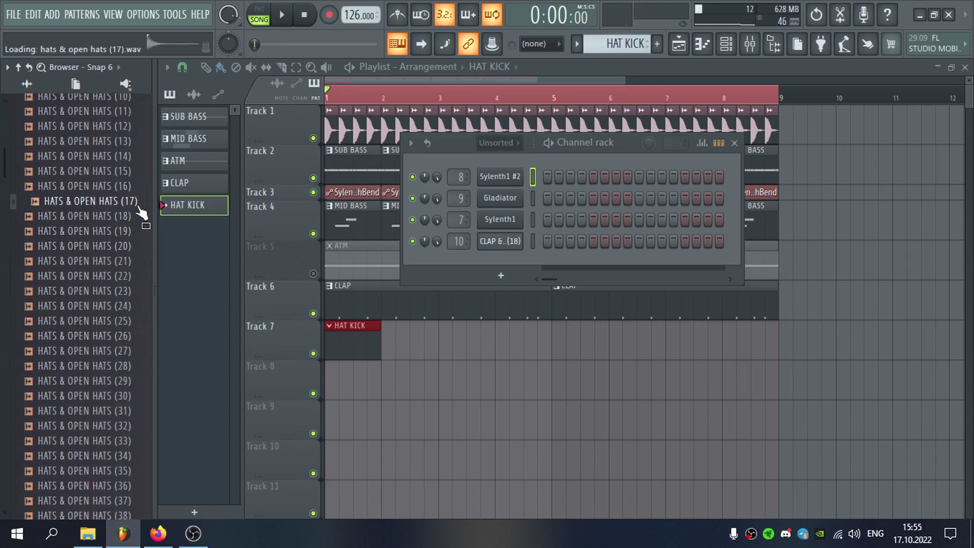
{"action": "left_click", "coordinate": [135, 217]}
Add HATS & OPEN HATS (18) as a new channel in the HAT KICK pattern and fill each 4 steps
{"action": "left_click_drag", "start_coordinate": [130, 231], "coordinate": [555, 263]}
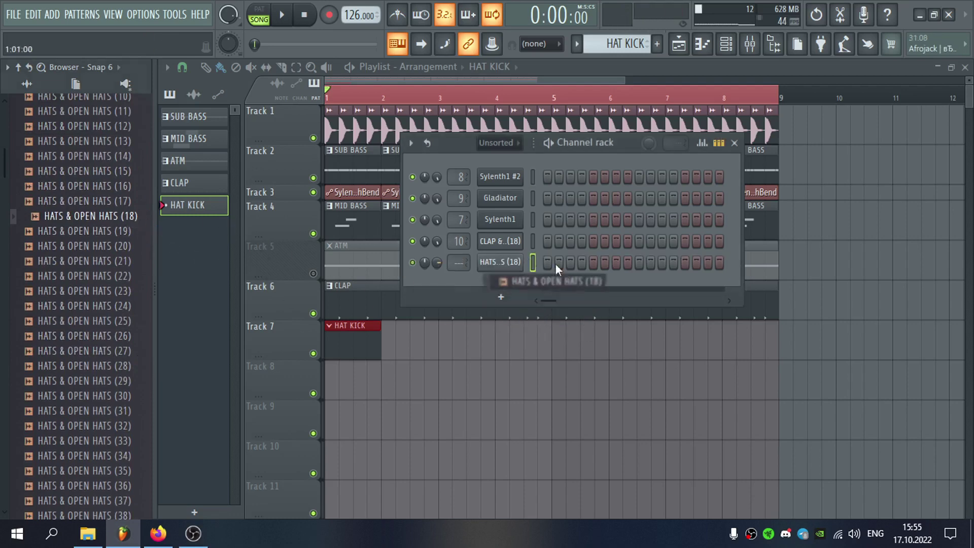
{"action": "right_click", "coordinate": [595, 272]}
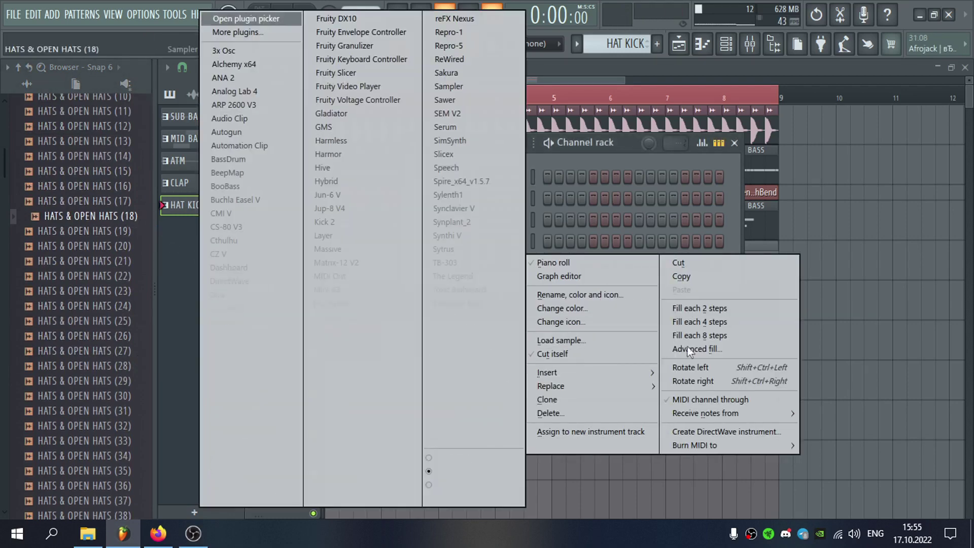
{"action": "left_click", "coordinate": [680, 333]}
Assign the HATS & OPEN HATS (18) channel to free mixer track 11 and name that track HAT KICK
{"action": "left_click", "coordinate": [508, 265]}
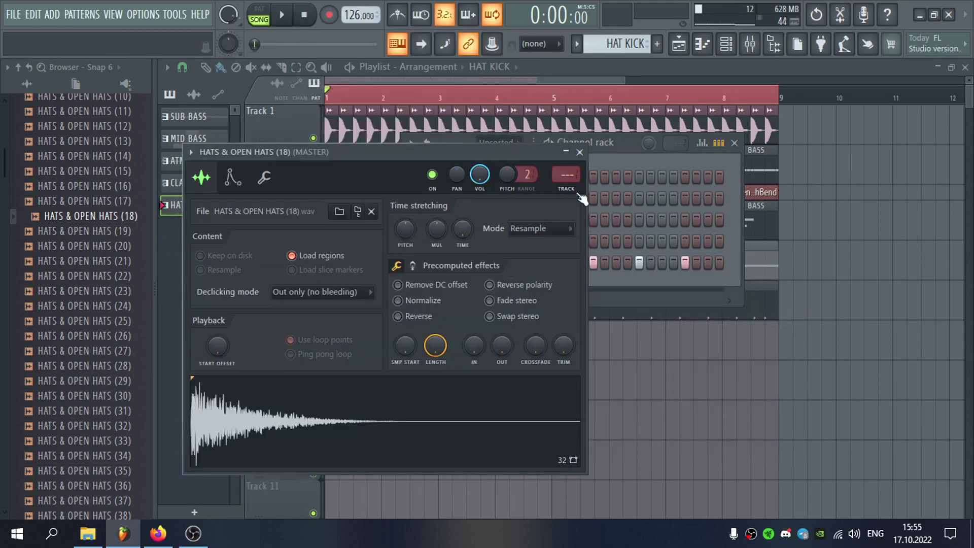
{"action": "key", "text": "ctrl+l"}
{"action": "key", "text": "F2"}
{"action": "type", "text": "HAT K"}
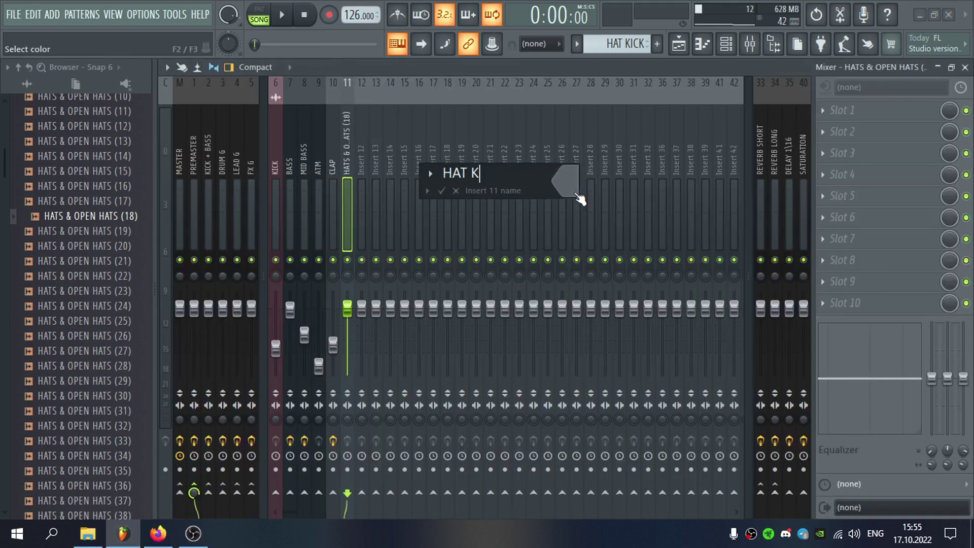
{"action": "type", "text": "ICK"}
{"action": "key", "text": "Return"}
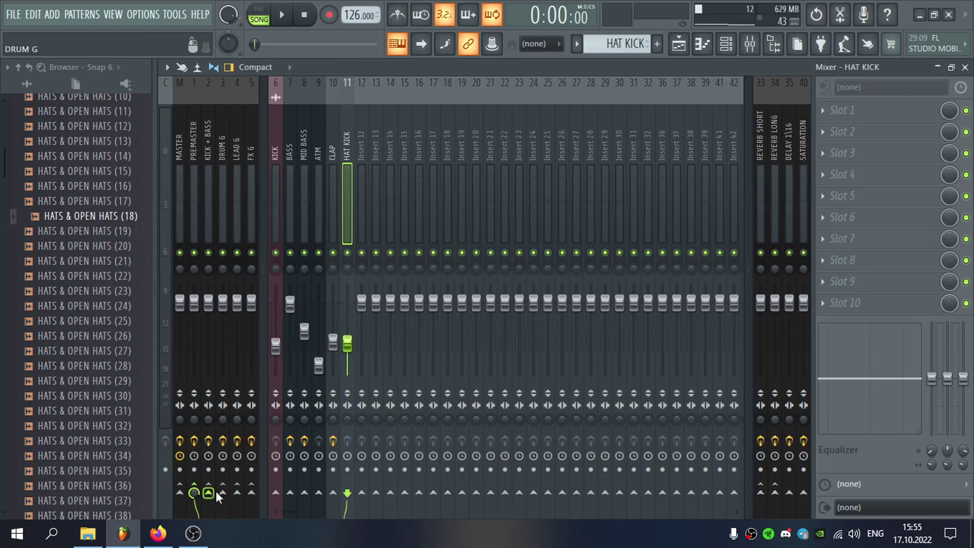
Route the HAT KICK mixer track to DRUM G and lower its fader during playback
{"action": "key", "text": "space"}
{"action": "left_click_drag", "start_coordinate": [347, 358], "coordinate": [347, 365]}
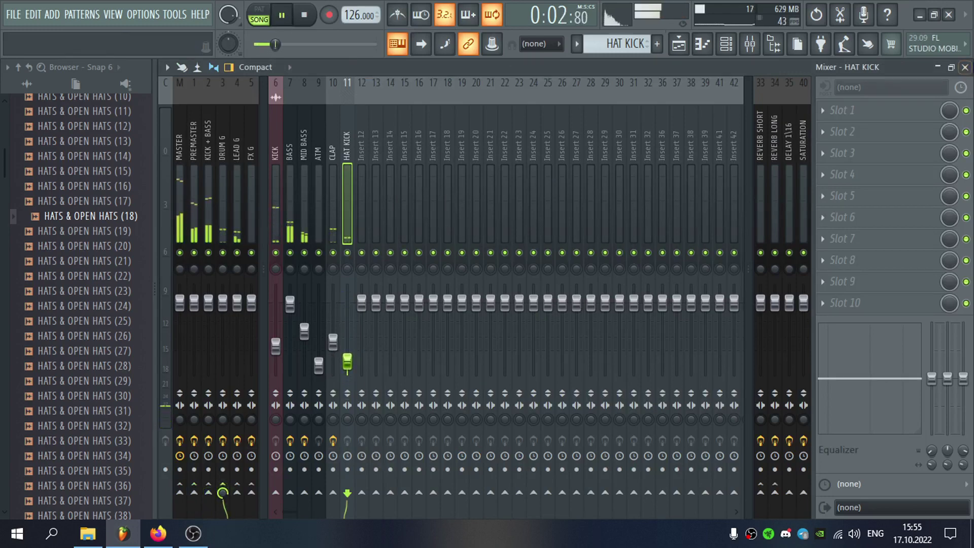
{"action": "left_click", "coordinate": [965, 67]}
Repeat the HAT KICK pattern across bars 2 to 8 on Track 7 and show its channel rack
{"action": "left_click_drag", "start_coordinate": [391, 335], "coordinate": [764, 354]}
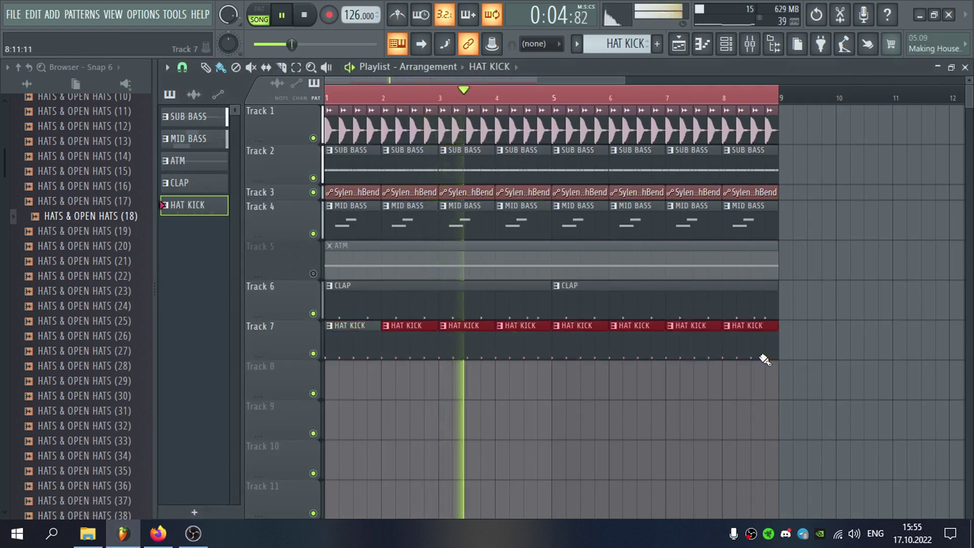
{"action": "double_click", "coordinate": [748, 339]}
{"action": "left_click", "coordinate": [965, 67]}
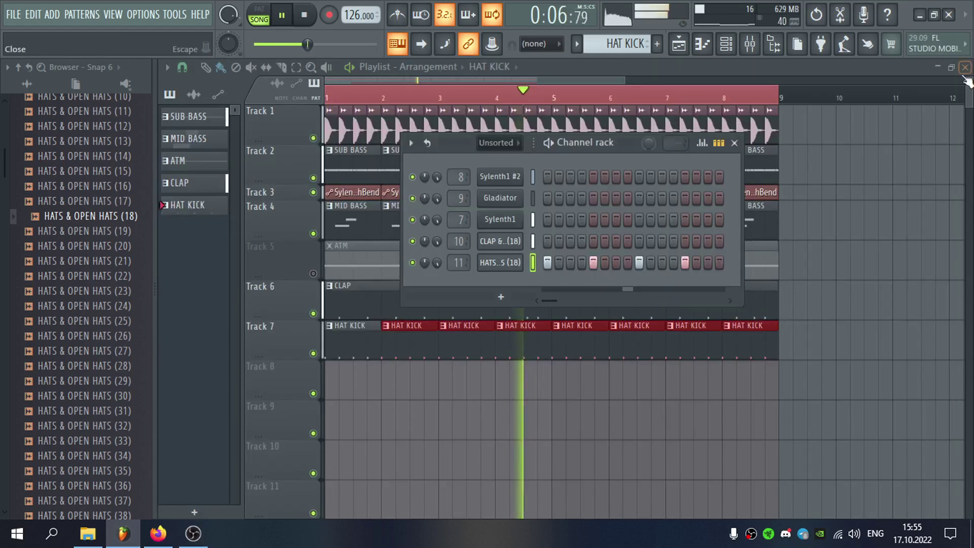
Set the HAT KICK mixer volume to 15% and send the track to REVERB SHORT at 17%
{"action": "left_click", "coordinate": [459, 262]}
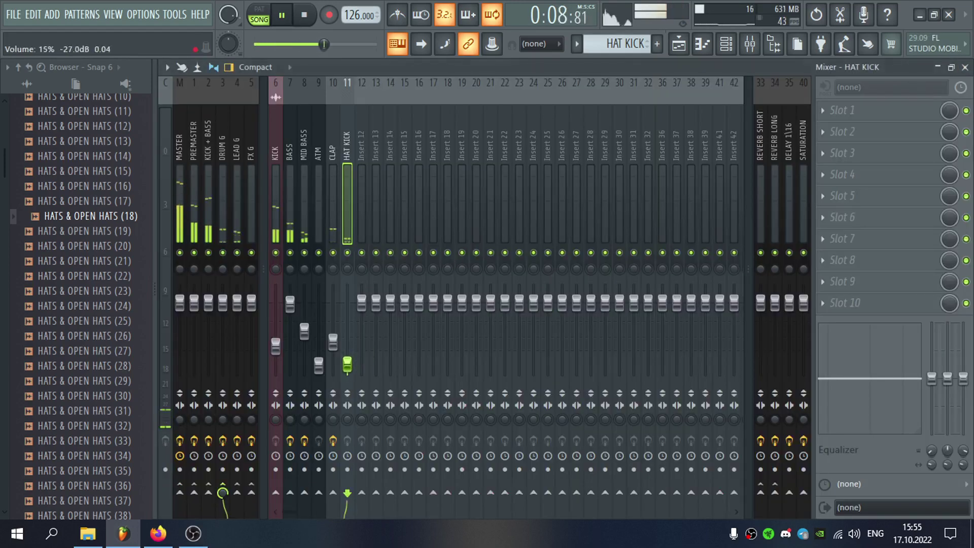
{"action": "left_click", "coordinate": [760, 491]}
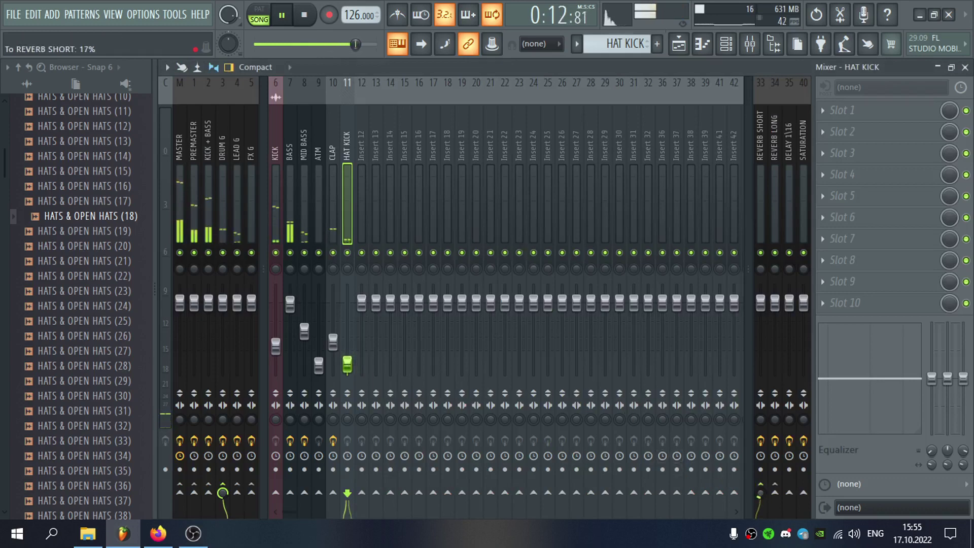
{"action": "left_click", "coordinate": [965, 67]}
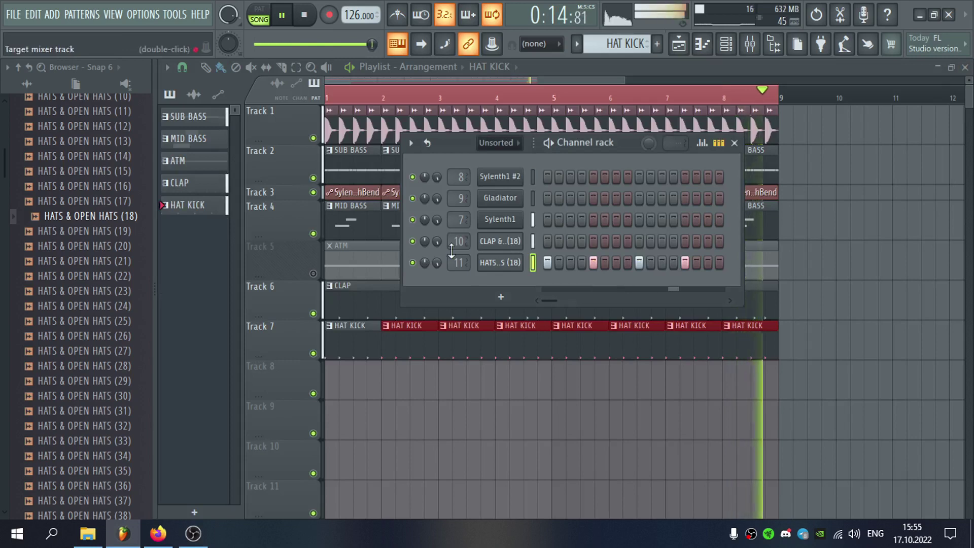
Pan the hat channel about 16% left and mute the mid bass on Track 4
{"action": "left_click_drag", "start_coordinate": [424, 263], "coordinate": [425, 268]}
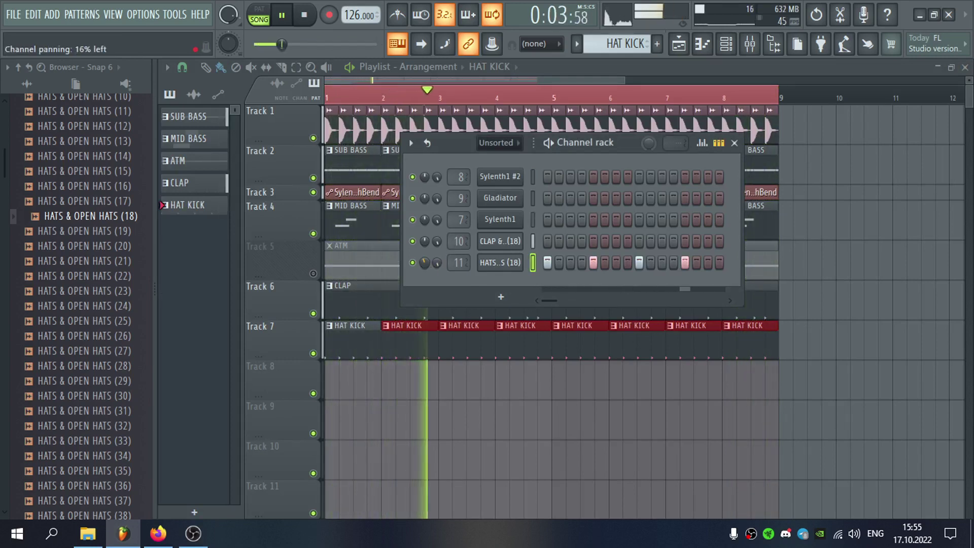
{"action": "key", "text": "F6"}
{"action": "left_click", "coordinate": [313, 233]}
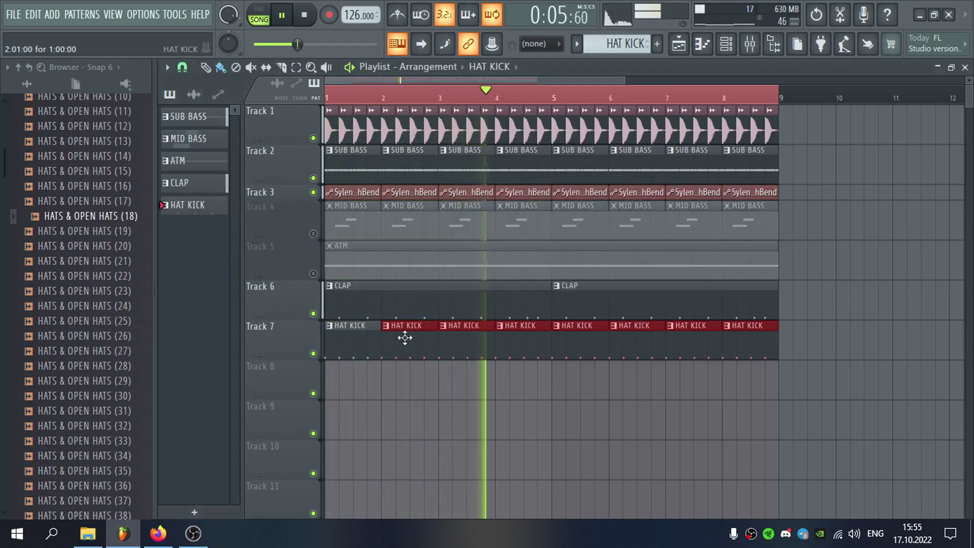
Adjust the hat channel's panning to 14% left and check the HAT KICK track in the mixer
{"action": "double_click", "coordinate": [595, 336]}
{"action": "left_click", "coordinate": [965, 67]}
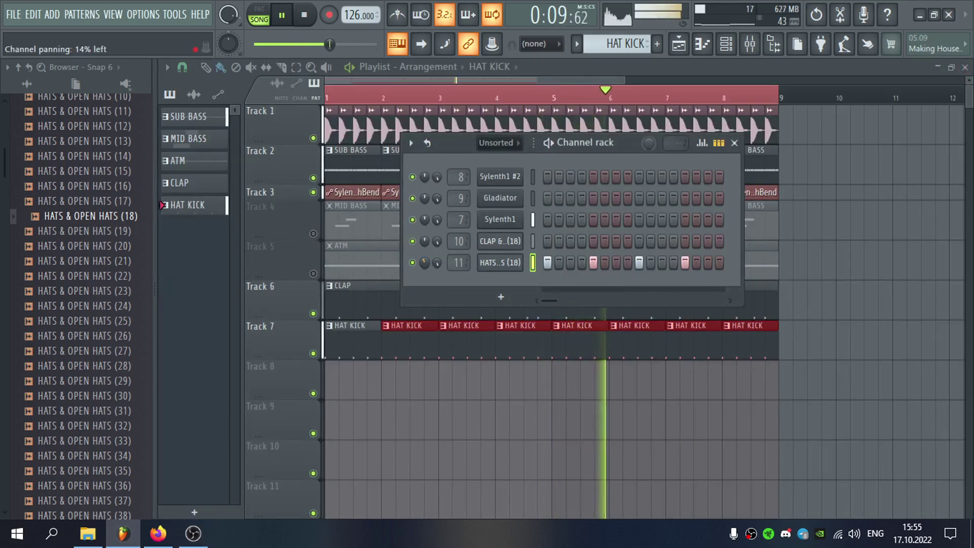
{"action": "double_click", "coordinate": [464, 263]}
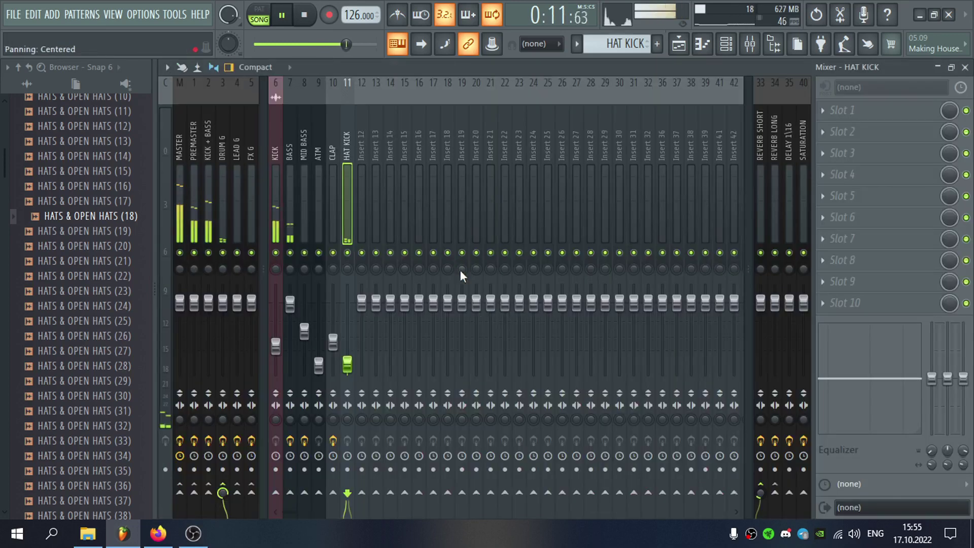
{"action": "left_click", "coordinate": [965, 68]}
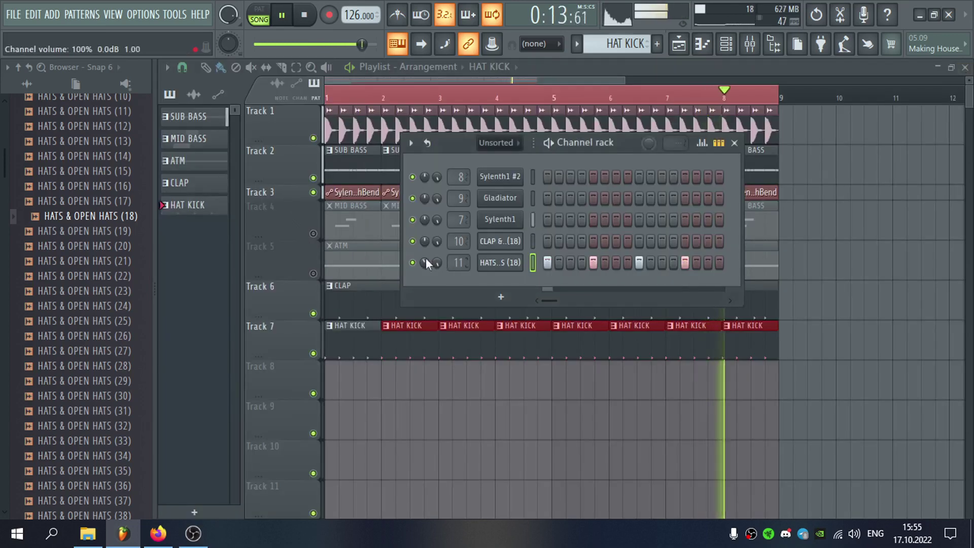
Try HATS & OPEN HATS (19) through (31) in turn as the hat channel's sample during playback, ending on HATS & OPEN HATS (31)
{"action": "left_click", "coordinate": [137, 231]}
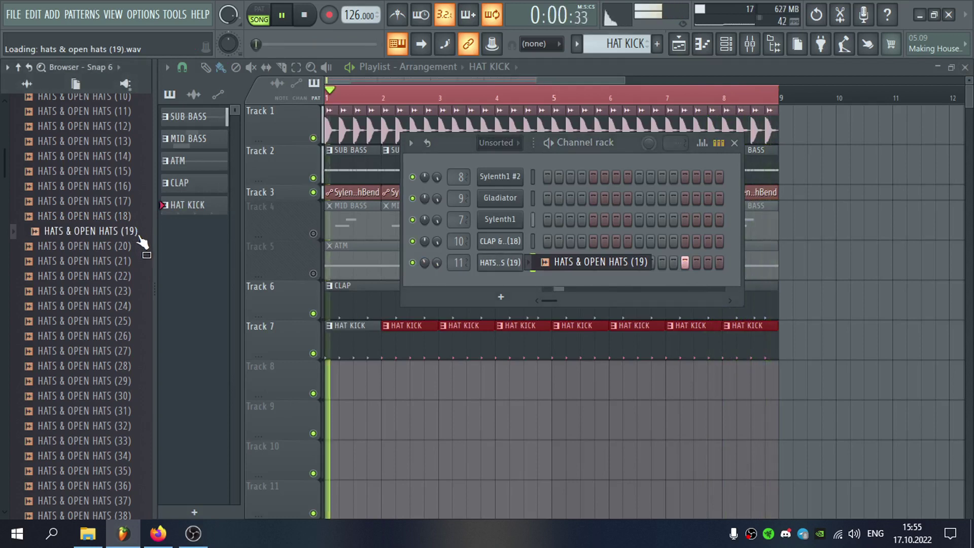
{"action": "left_click", "coordinate": [141, 246]}
{"action": "left_click", "coordinate": [140, 261]}
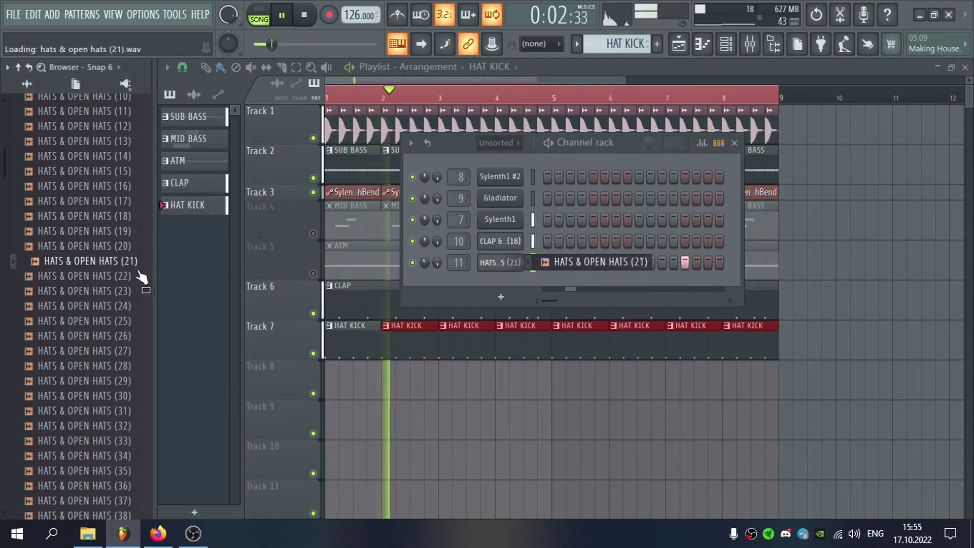
{"action": "left_click", "coordinate": [140, 276]}
{"action": "left_click", "coordinate": [138, 292]}
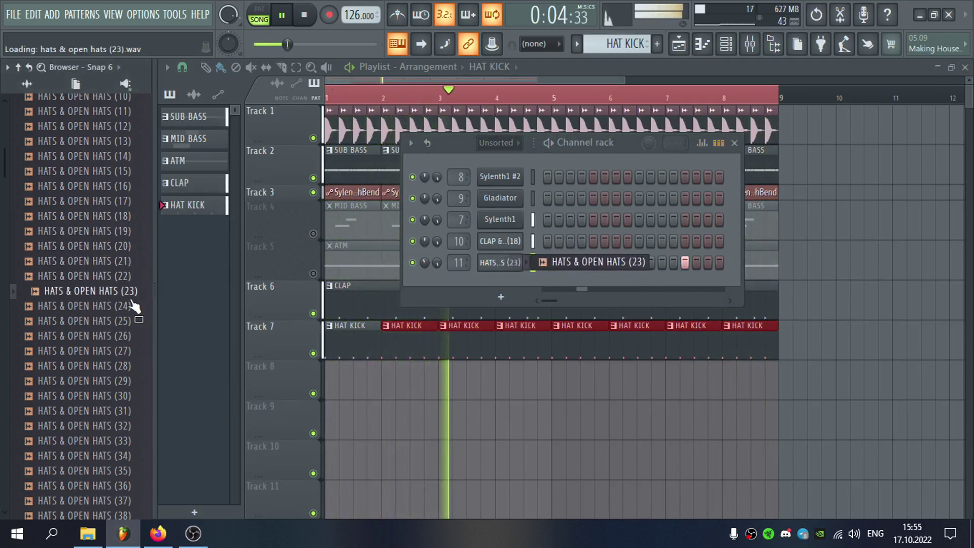
{"action": "left_click", "coordinate": [138, 306]}
{"action": "left_click", "coordinate": [136, 322]}
{"action": "scroll", "coordinate": [133, 309], "scroll_direction": "down", "scroll_amount": 2}
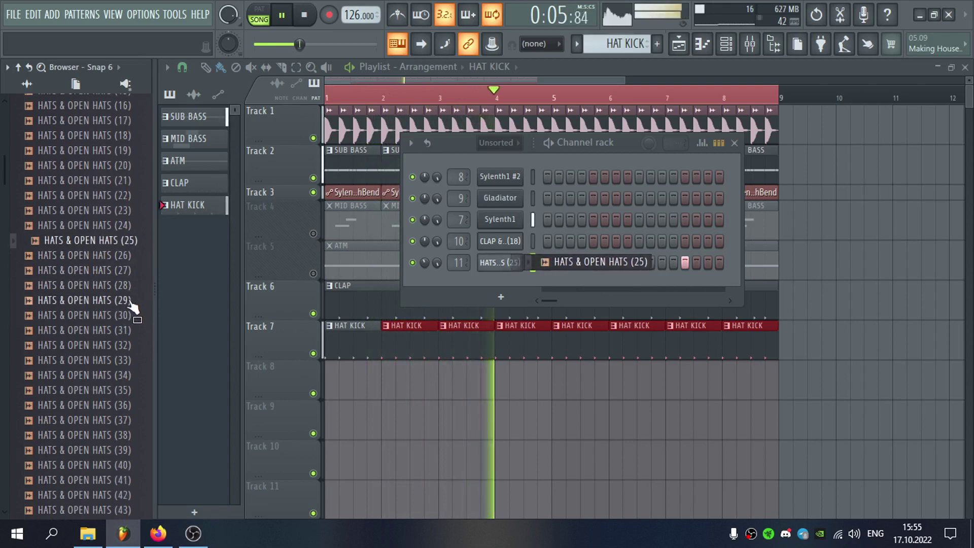
{"action": "left_click", "coordinate": [134, 247]}
{"action": "left_click", "coordinate": [133, 261]}
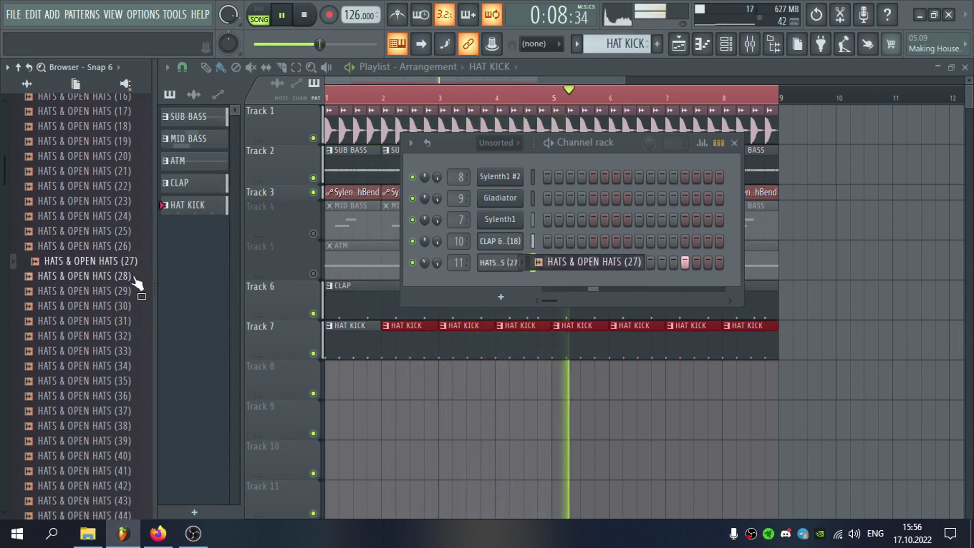
{"action": "left_click", "coordinate": [136, 276]}
{"action": "left_click", "coordinate": [136, 292]}
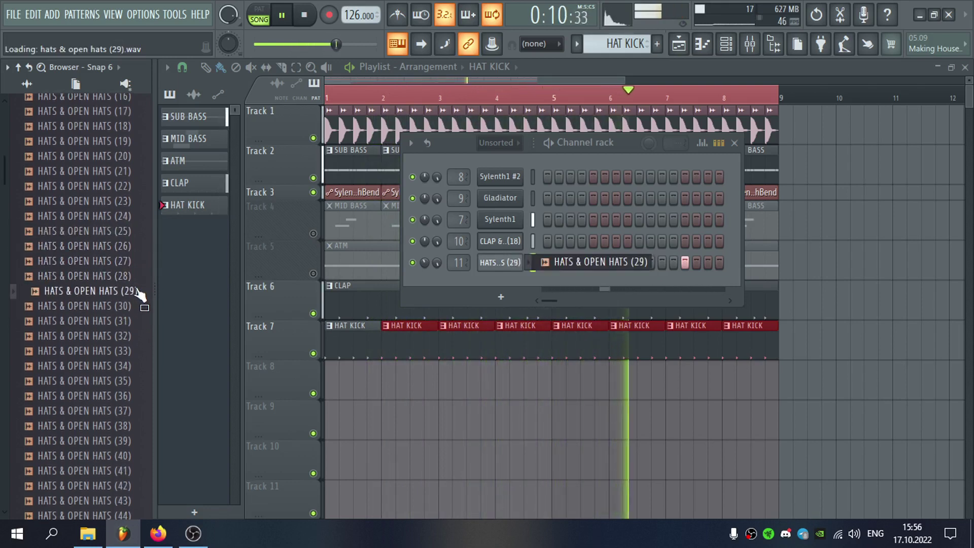
{"action": "left_click", "coordinate": [136, 307]}
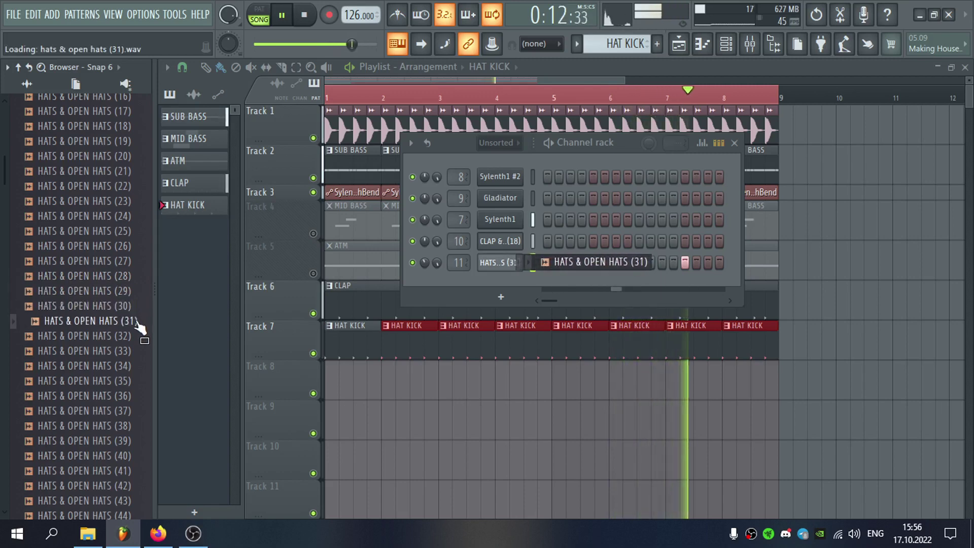
{"action": "left_click", "coordinate": [136, 321]}
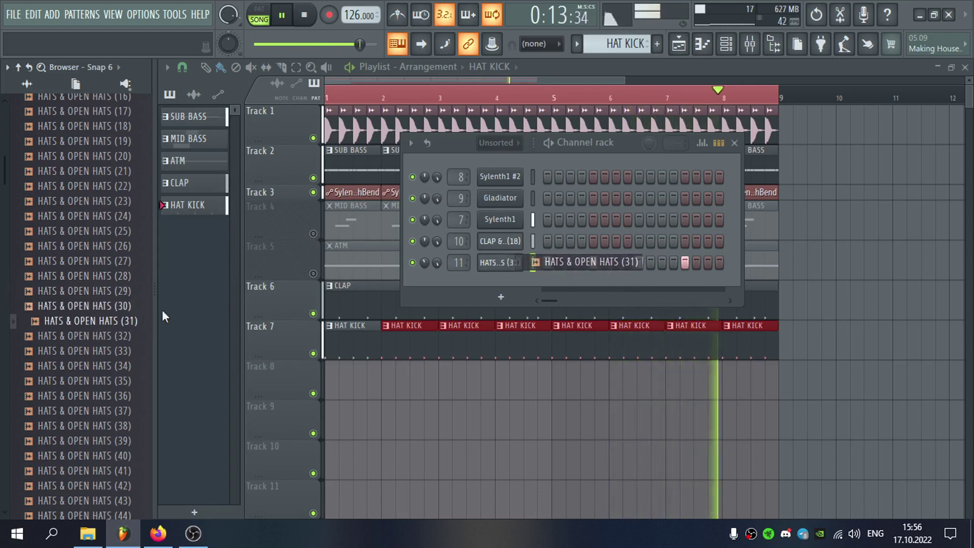
Check the HAT KICK track in the mixer and unmute the mid bass on Track 4
{"action": "left_click", "coordinate": [458, 262]}
{"action": "left_click", "coordinate": [965, 68]}
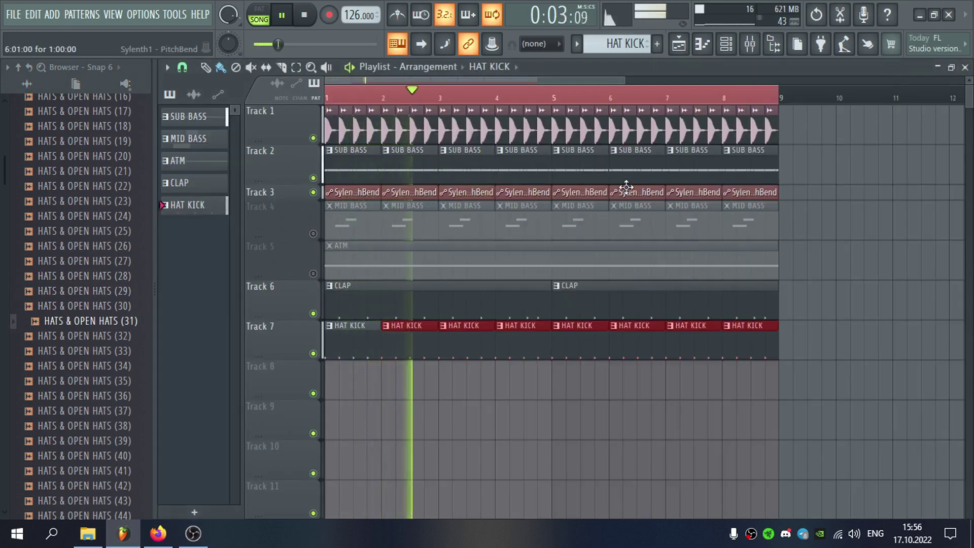
{"action": "left_click", "coordinate": [313, 233]}
Delete the A4 note from the mid bass pattern and place the F#4 note at the start of bar 1 with a three-step length
{"action": "double_click", "coordinate": [381, 229]}
{"action": "right_click", "coordinate": [381, 229]}
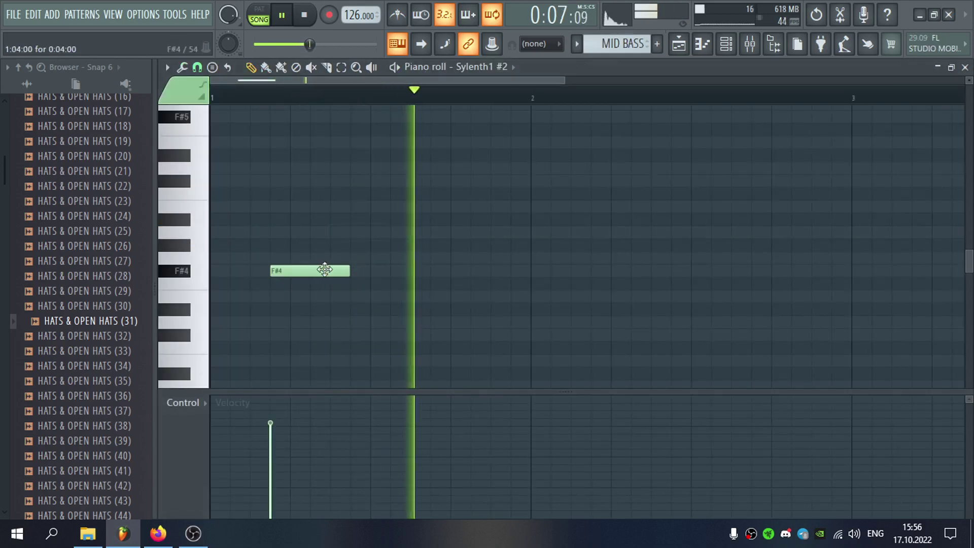
{"action": "left_click_drag", "start_coordinate": [324, 269], "coordinate": [271, 269]}
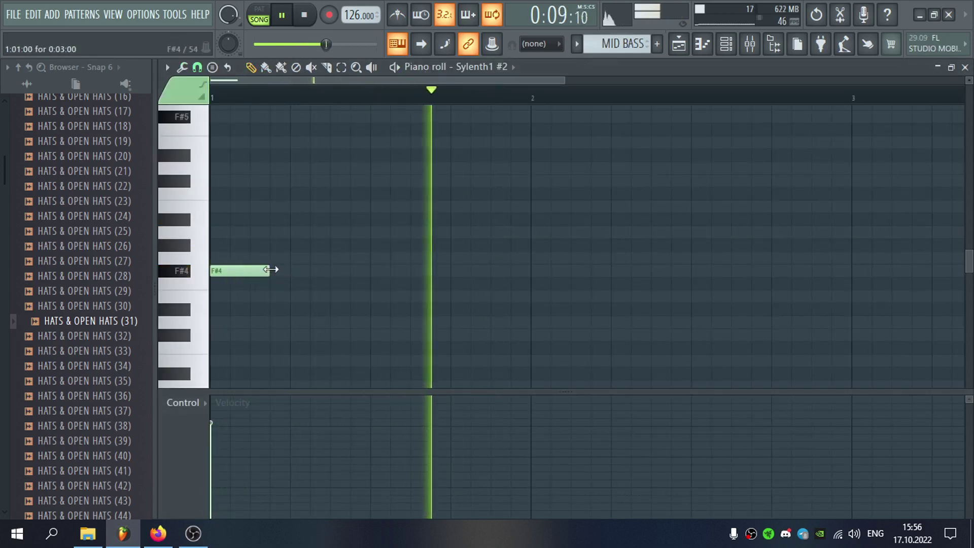
Replace the F#4 note at the start of the mid bass pattern with a four-step F#4 note at step 5
{"action": "left_click", "coordinate": [283, 232]}
{"action": "right_click", "coordinate": [306, 232]}
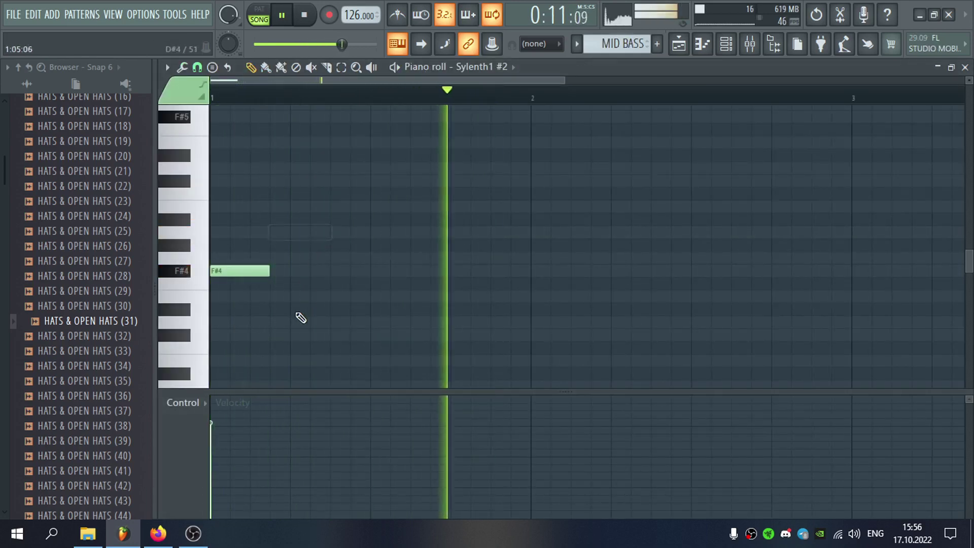
{"action": "left_click_drag", "start_coordinate": [268, 271], "coordinate": [243, 272]}
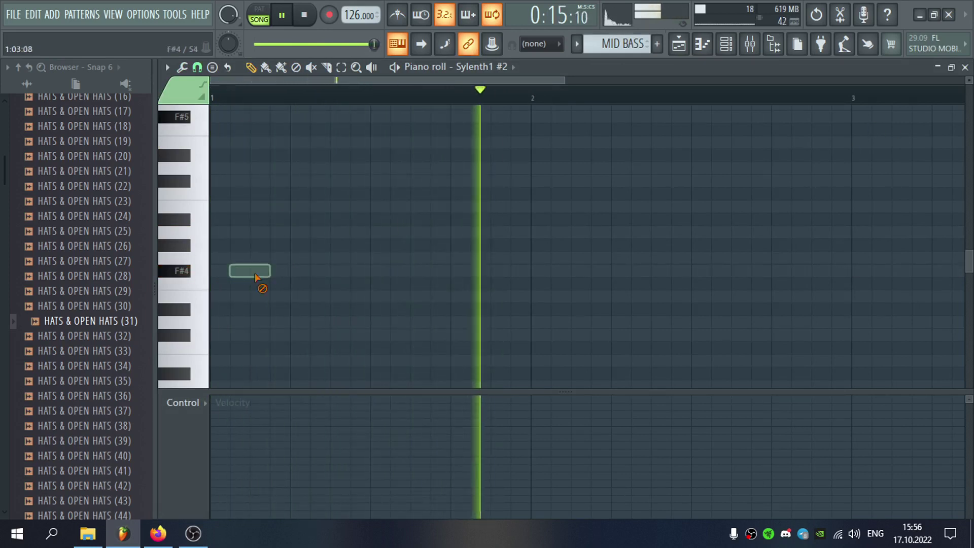
{"action": "left_click_drag", "start_coordinate": [254, 271], "coordinate": [370, 271]}
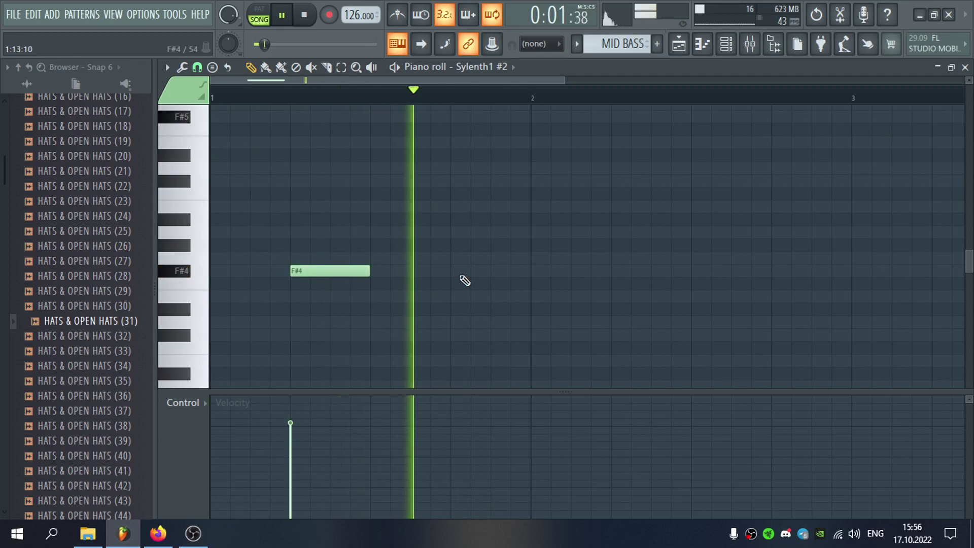
{"action": "left_click", "coordinate": [965, 67]}
Set the filter control cutoff of the mid bass synth Sylenth1 #2 to about 2.675
{"action": "left_click", "coordinate": [497, 180]}
{"action": "left_click_drag", "start_coordinate": [294, 400], "coordinate": [293, 413]}
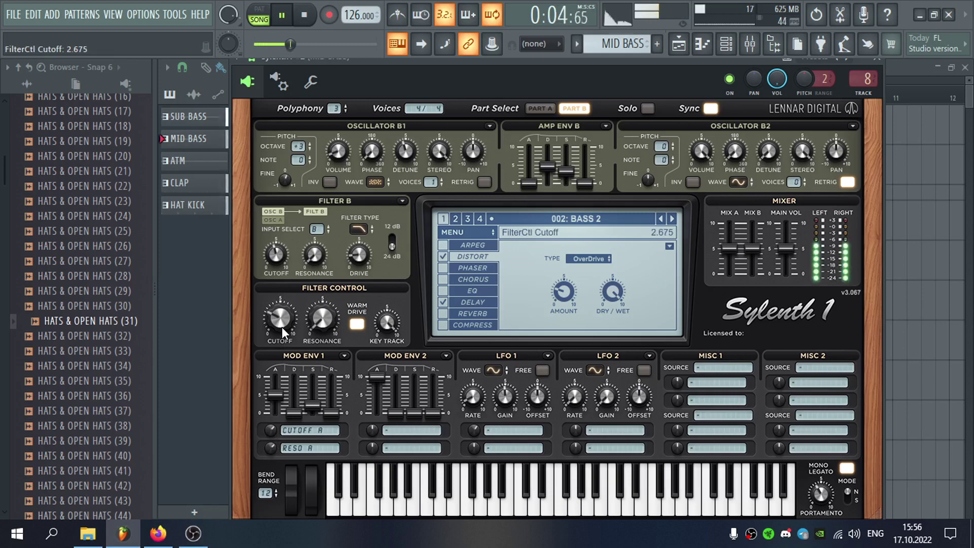
Send the HAT KICK mixer track to DELAY 1\16 at 20%
{"action": "key", "text": "F9"}
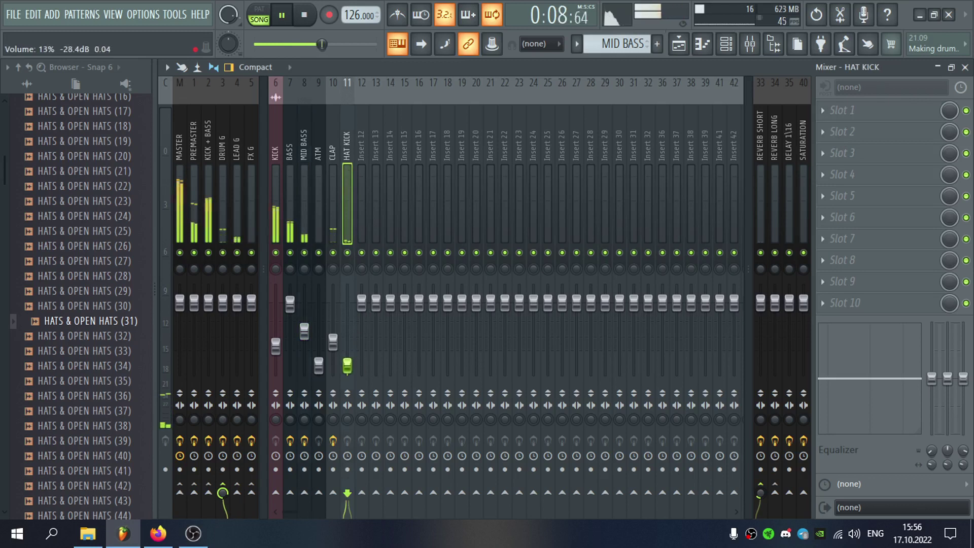
{"action": "left_click", "coordinate": [789, 492]}
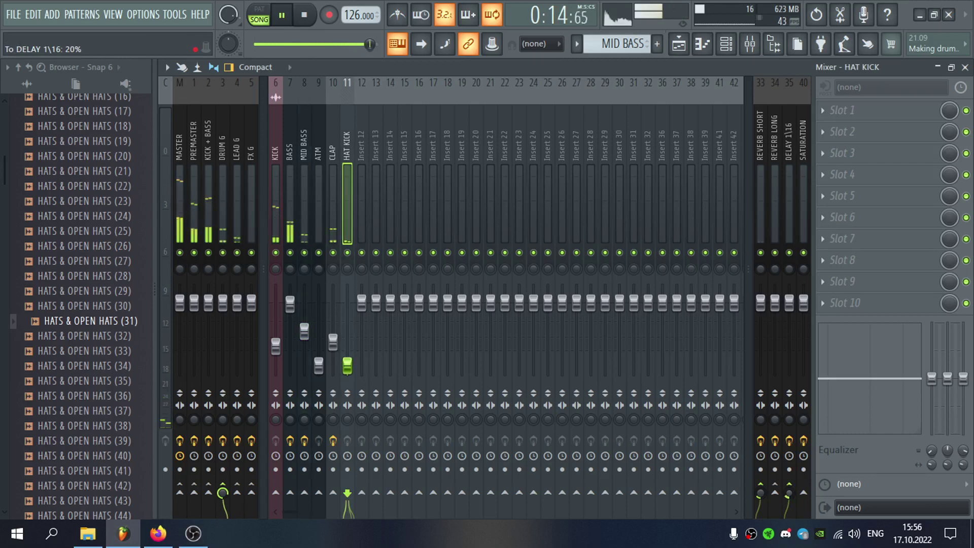
{"action": "left_click", "coordinate": [965, 67]}
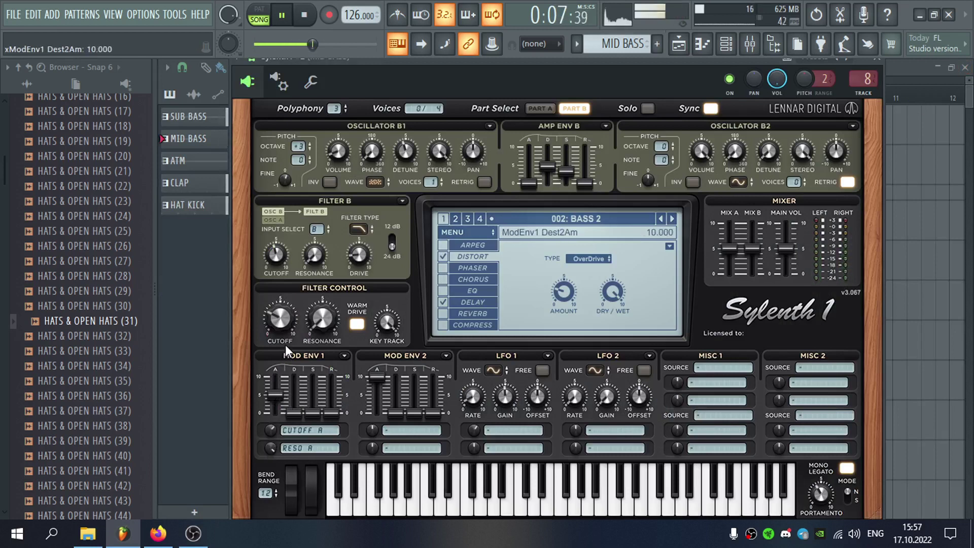
Set the mid bass synth's filter control cutoff to about 2.775 and show its Part A settings
{"action": "left_click_drag", "start_coordinate": [283, 324], "coordinate": [283, 331]}
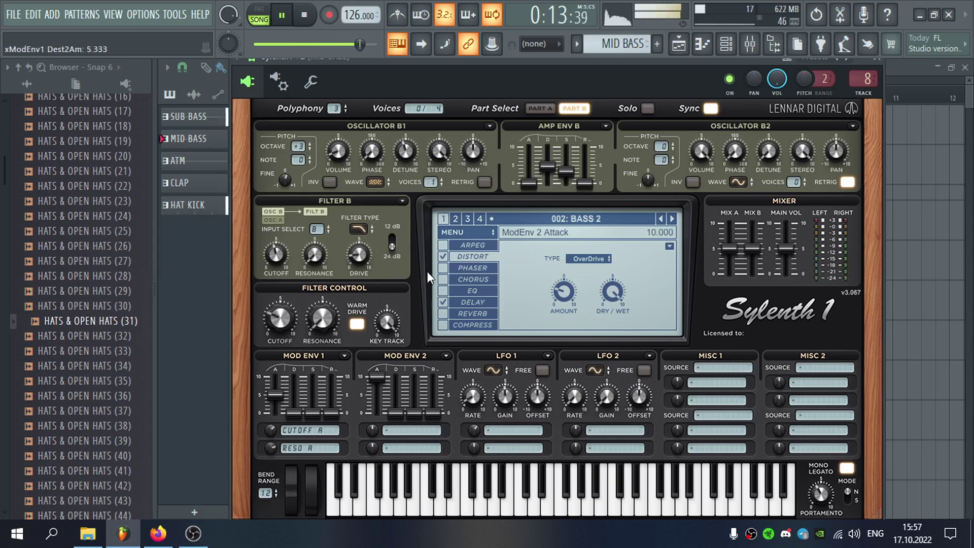
{"action": "left_click", "coordinate": [540, 109]}
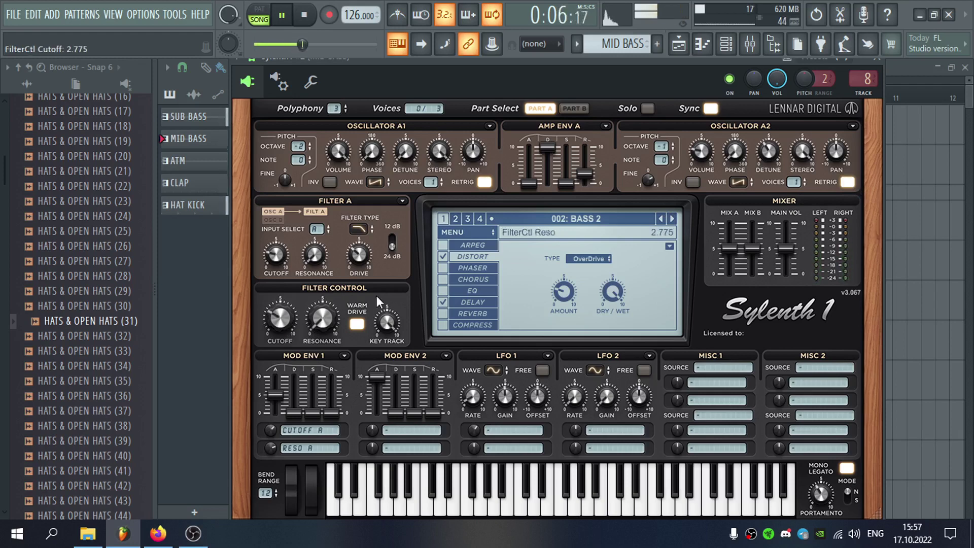
Move ValhallaVintageVerb to slot 3 on the MID BASS mixer track and add Fruity Stereo Shaper in slot 1 with a 1.0 ms right delay
{"action": "double_click", "coordinate": [855, 78]}
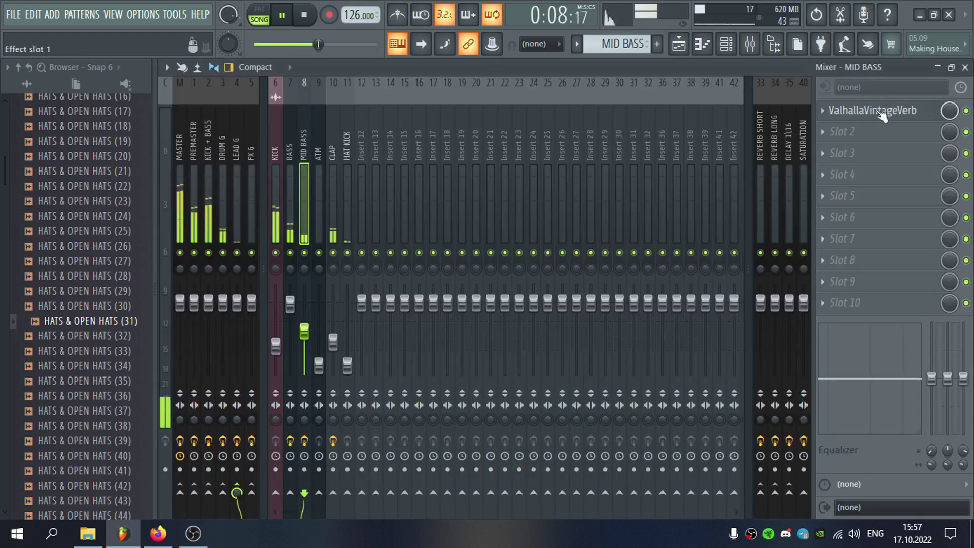
{"action": "scroll", "coordinate": [878, 112], "scroll_direction": "down", "scroll_amount": 2}
{"action": "left_click", "coordinate": [863, 112]}
{"action": "mouse_move", "coordinate": [830, 128]}
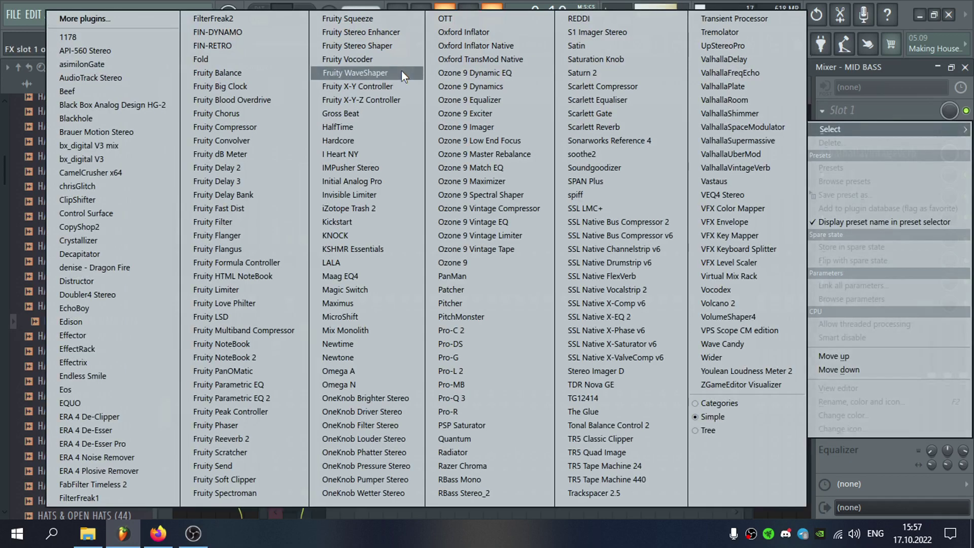
{"action": "left_click", "coordinate": [395, 51]}
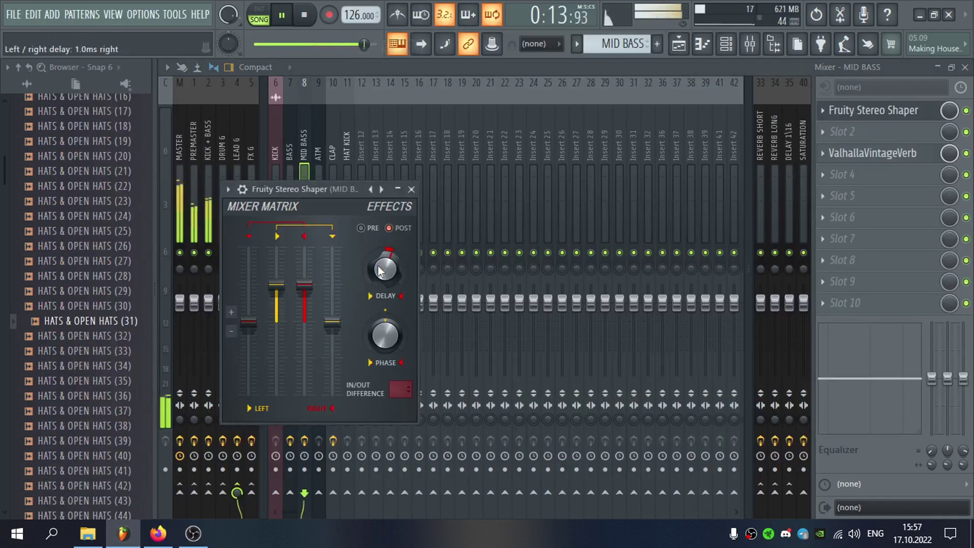
Set the MID BASS mixer volume to 57% and return to the playlist
{"action": "left_click", "coordinate": [412, 189]}
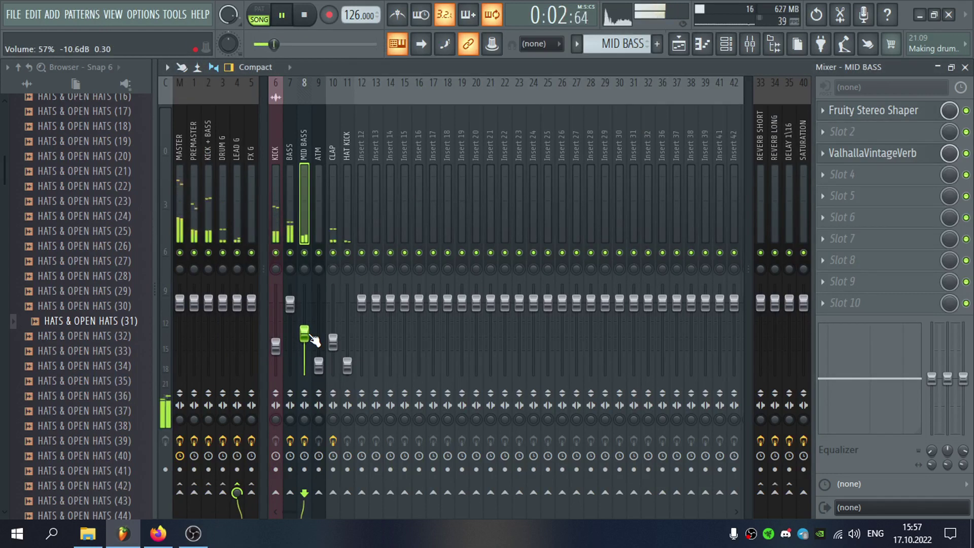
{"action": "left_click", "coordinate": [964, 68]}
{"action": "left_click", "coordinate": [878, 59]}
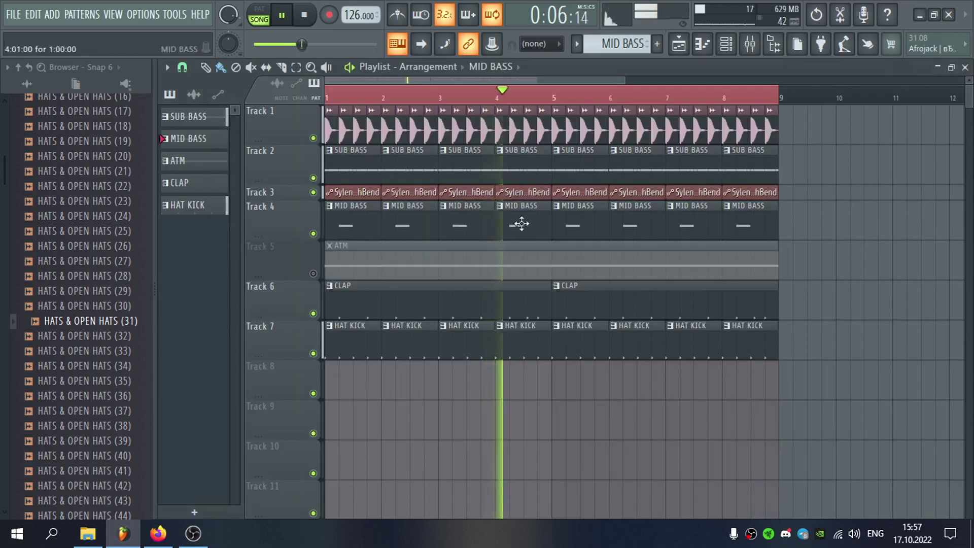
Unmute the ATM part on Track 5 and check its pattern and Gladiator channel while the loop plays
{"action": "left_click", "coordinate": [315, 274]}
{"action": "double_click", "coordinate": [358, 258]}
{"action": "key", "text": "space"}
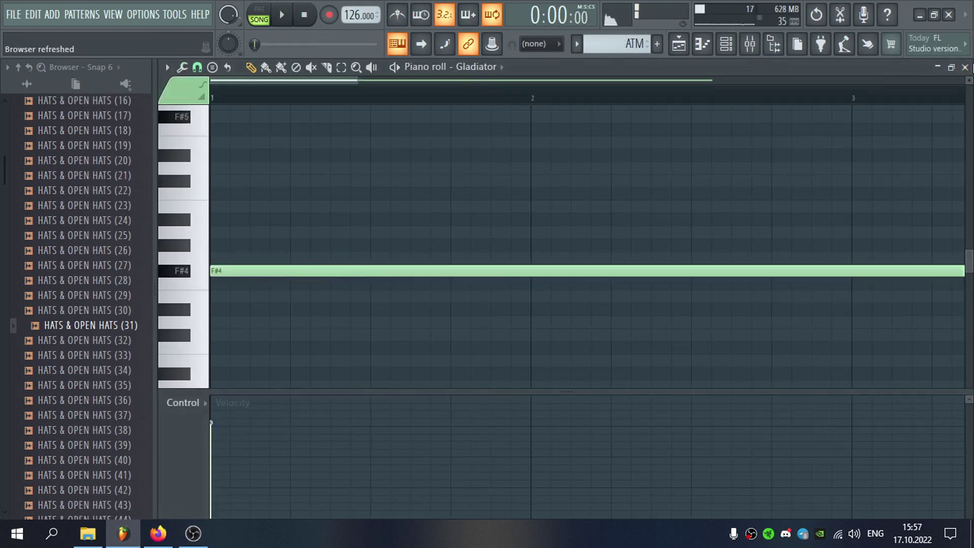
{"action": "left_click", "coordinate": [965, 68]}
{"action": "key", "text": "space"}
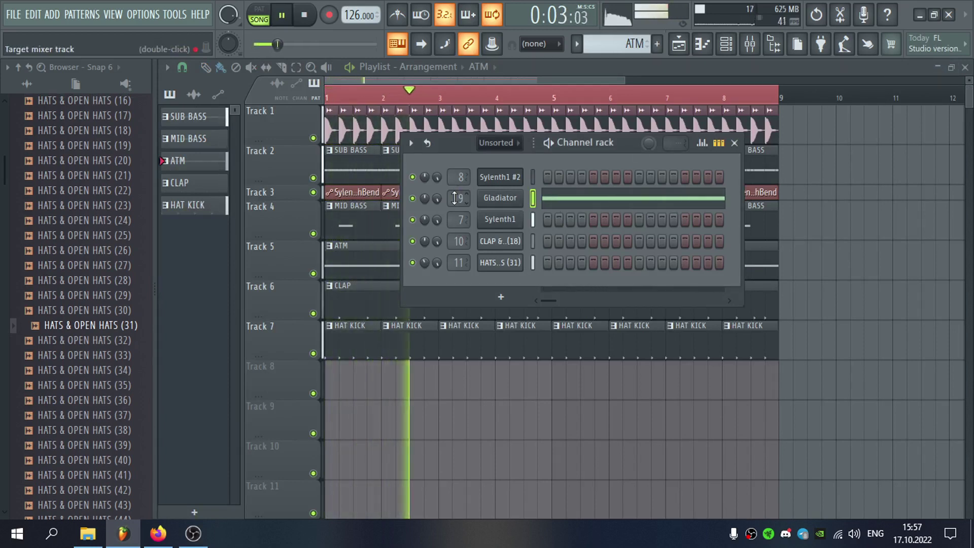
{"action": "left_click", "coordinate": [687, 68]}
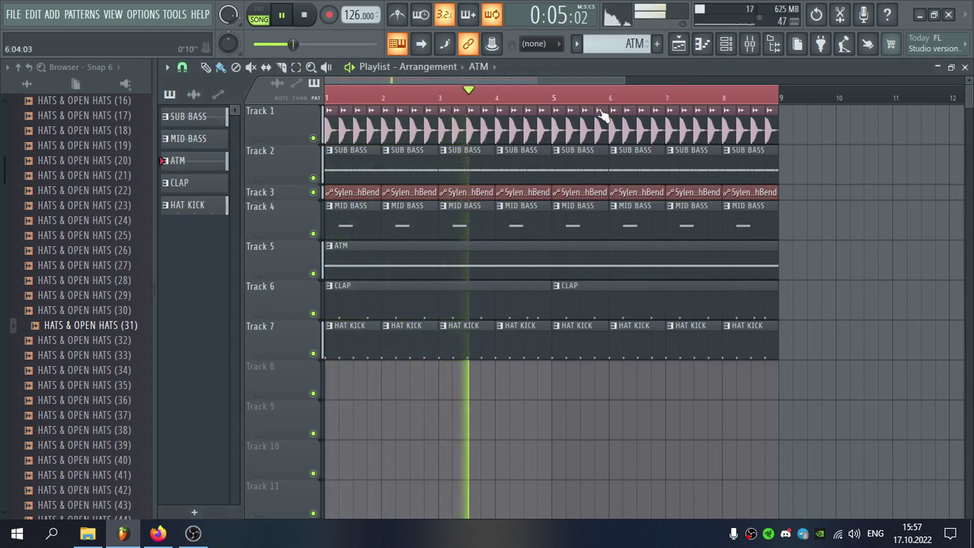
Switch the sample browser from the HAT & OPEN HAT folder to SHAKER and audition SHAKER (5) and SHAKER (4)
{"action": "scroll", "coordinate": [147, 267], "scroll_direction": "up", "scroll_amount": 5}
{"action": "scroll", "coordinate": [132, 282], "scroll_direction": "up", "scroll_amount": 4}
{"action": "left_click", "coordinate": [81, 310]}
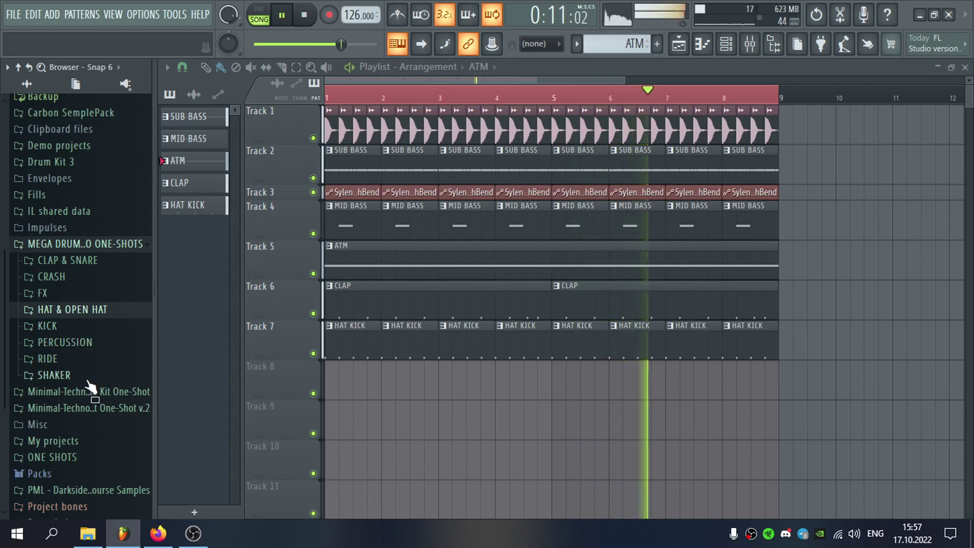
{"action": "left_click", "coordinate": [64, 376]}
{"action": "left_click", "coordinate": [100, 357]}
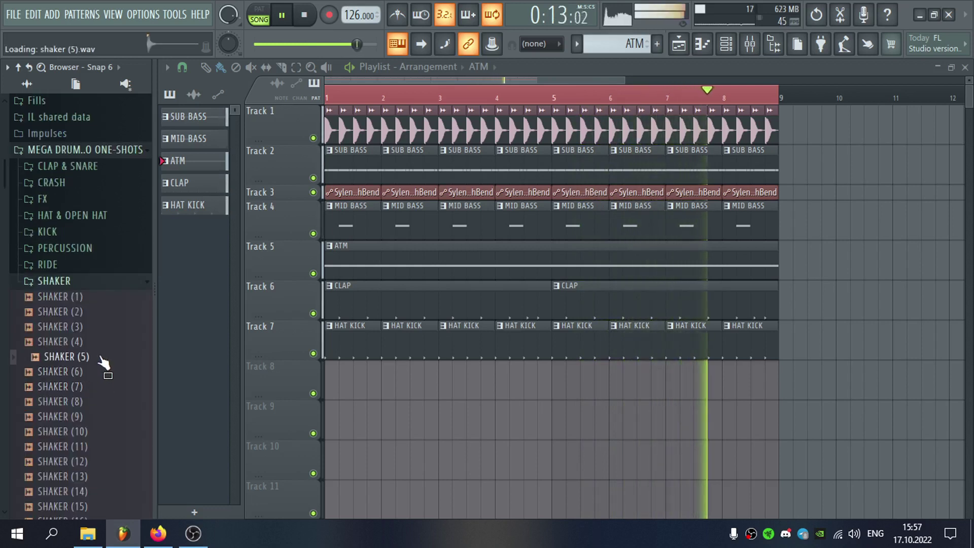
{"action": "left_click", "coordinate": [100, 343]}
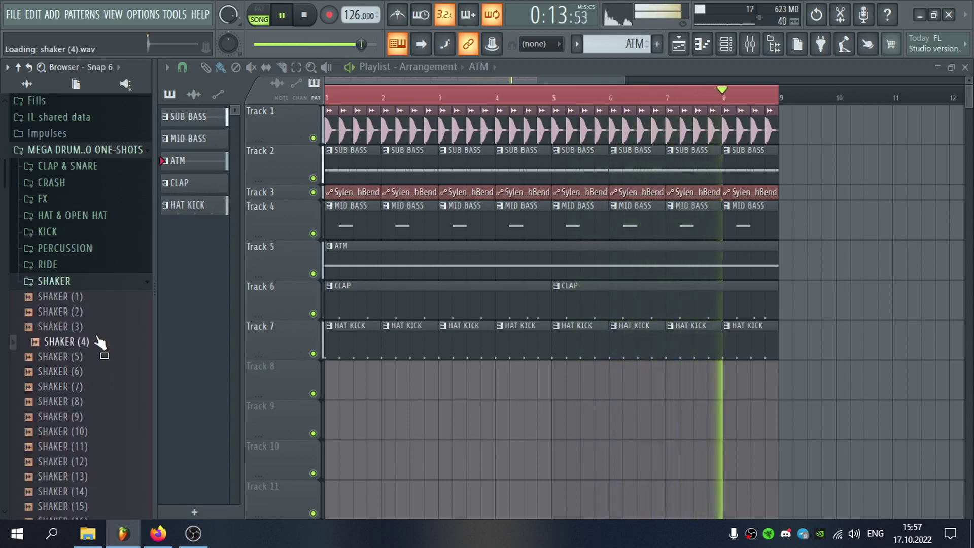
Create a new pattern named SHAKER and place it at bar 1 on Track 8
{"action": "left_click", "coordinate": [657, 43]}
{"action": "type", "text": "SHAKER"}
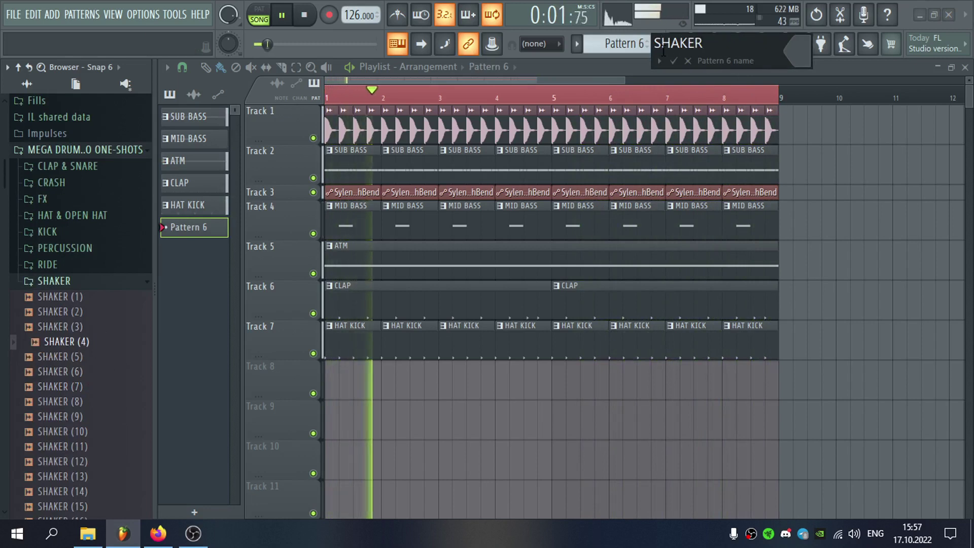
{"action": "key", "text": "Return"}
{"action": "left_click", "coordinate": [335, 380]}
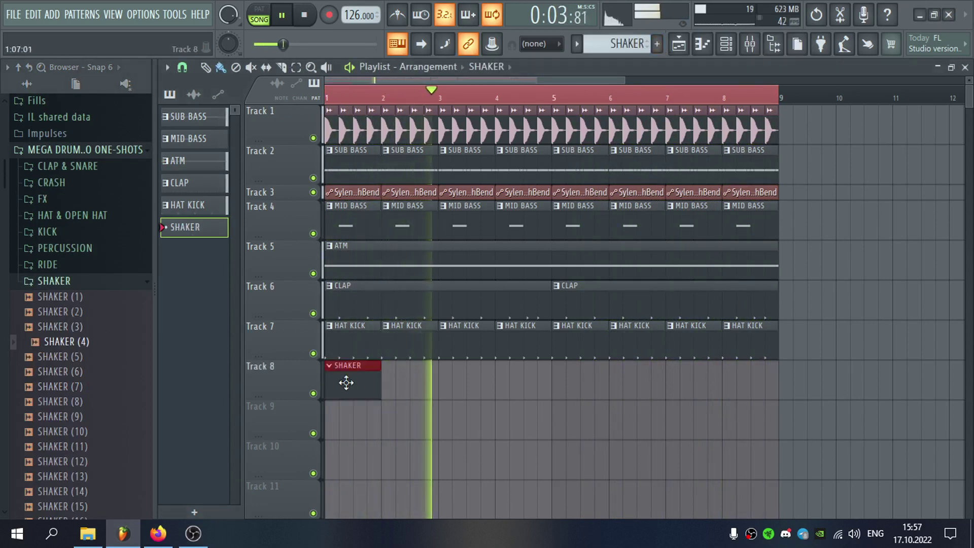
Add the SHAKER (4) sample as a new channel and place a hit at step 5 of the SHAKER pattern
{"action": "key", "text": "F6"}
{"action": "left_click_drag", "start_coordinate": [111, 348], "coordinate": [499, 290]}
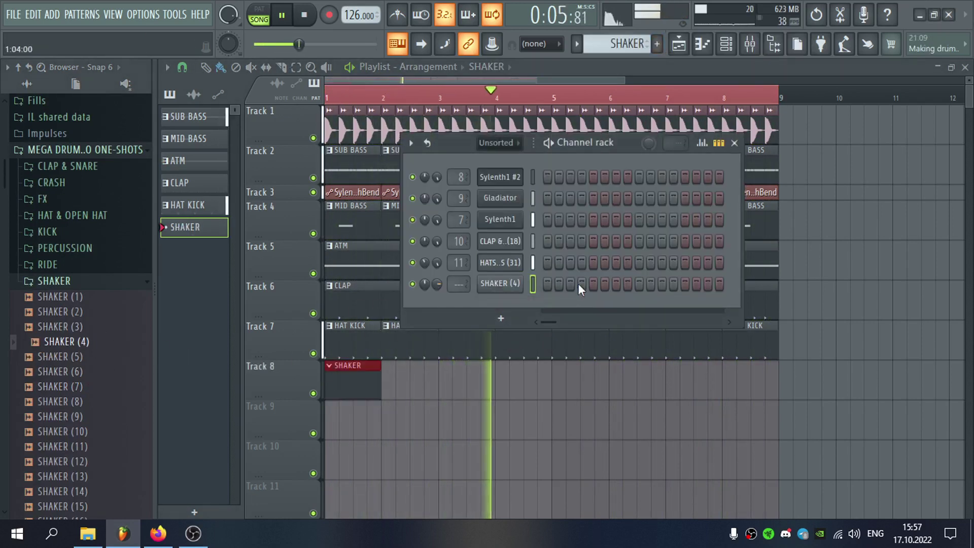
{"action": "left_click", "coordinate": [591, 284]}
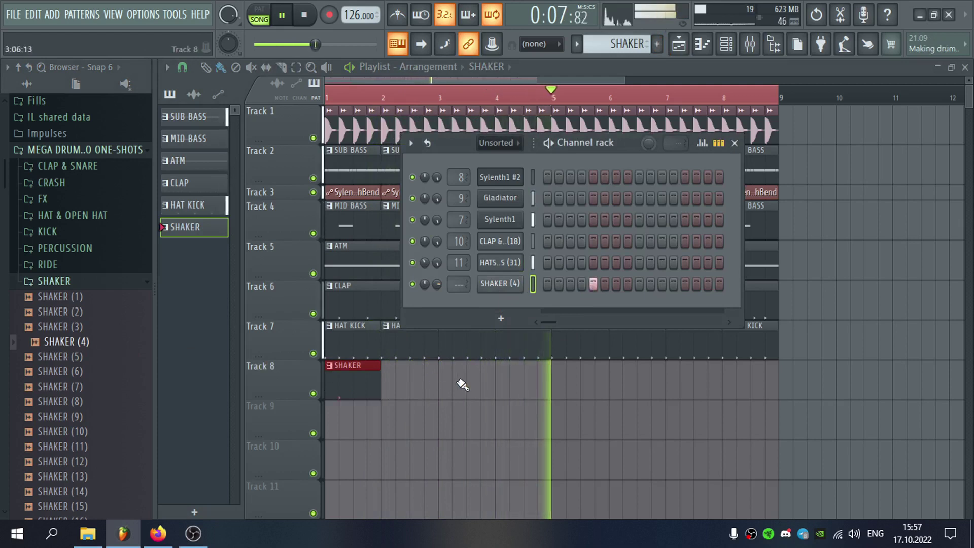
Place a second SHAKER clip at bar 5 on Track 8 and bring up its channel
{"action": "left_click", "coordinate": [593, 384]}
{"action": "left_click_drag", "start_coordinate": [593, 384], "coordinate": [581, 380]}
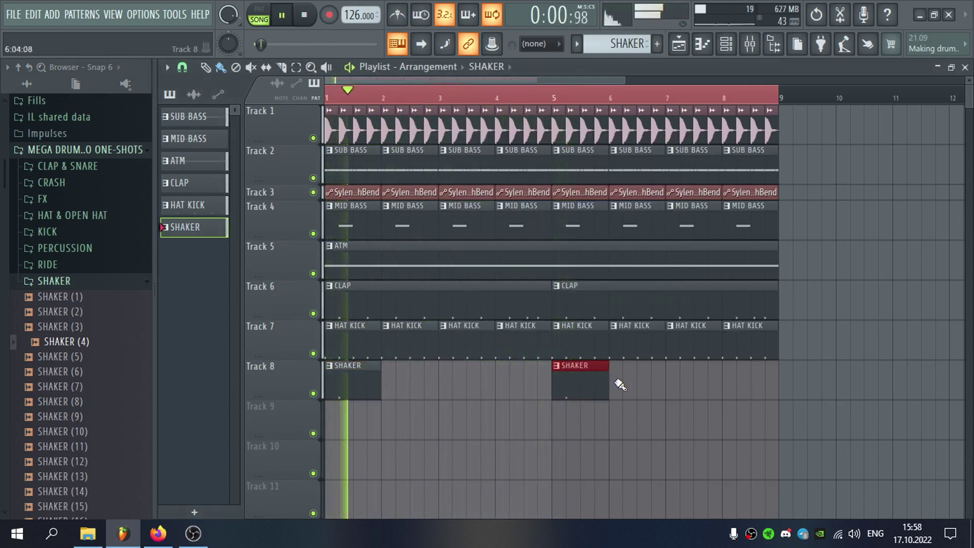
{"action": "double_click", "coordinate": [595, 378]}
{"action": "left_click", "coordinate": [965, 68]}
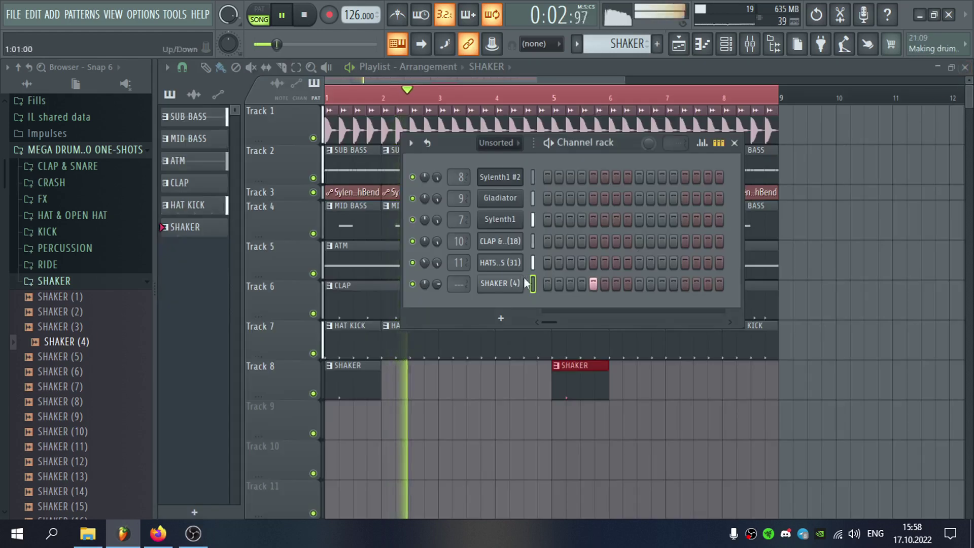
Assign the SHAKER (4) channel to free mixer track 12 and route that track to DRUM G
{"action": "left_click", "coordinate": [486, 282]}
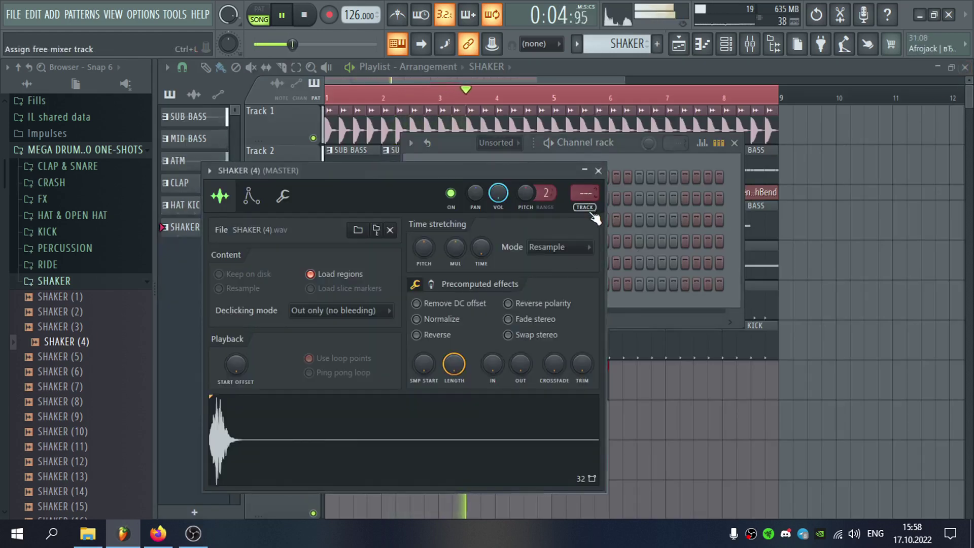
{"action": "left_click", "coordinate": [589, 207]}
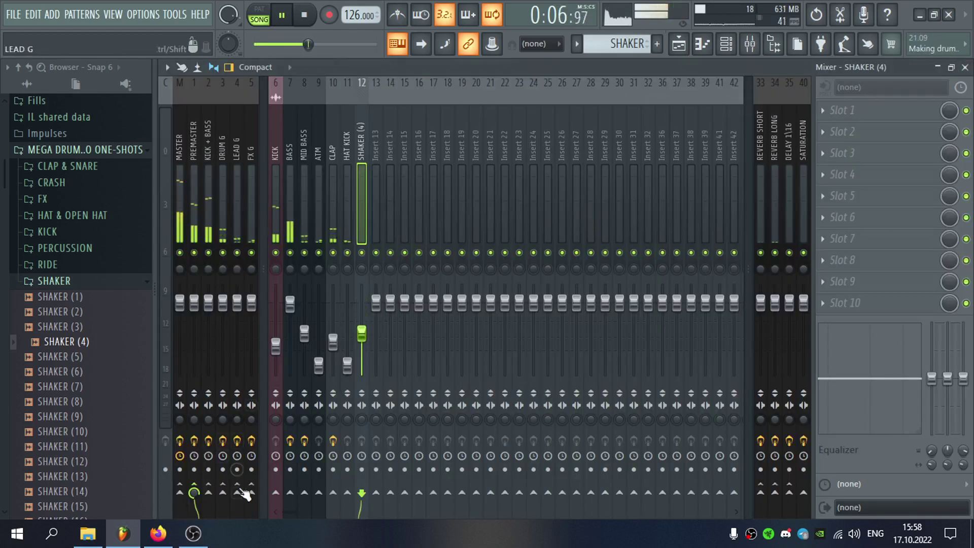
{"action": "left_click", "coordinate": [224, 494]}
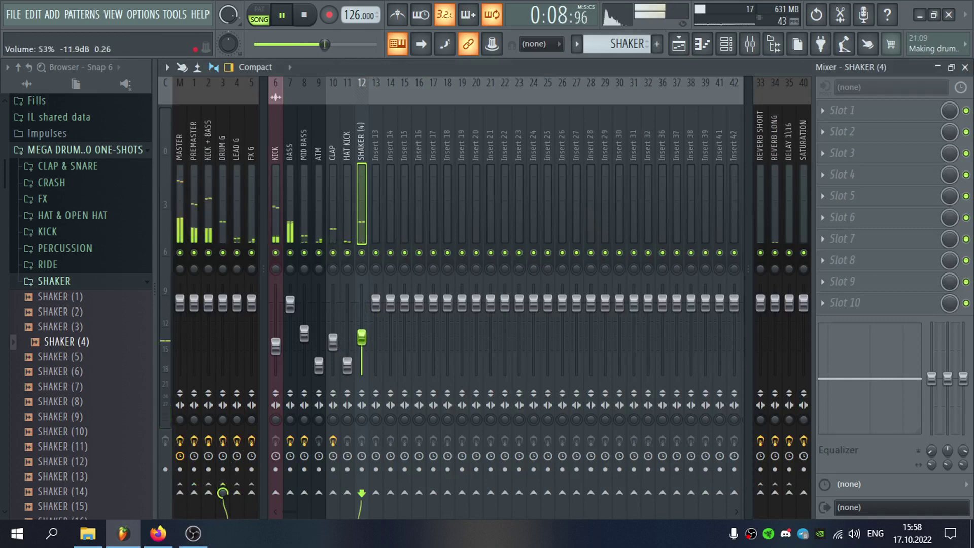
Send the SHAKER (4) mixer track to REVERB SHORT at 13%
{"action": "left_click", "coordinate": [761, 492]}
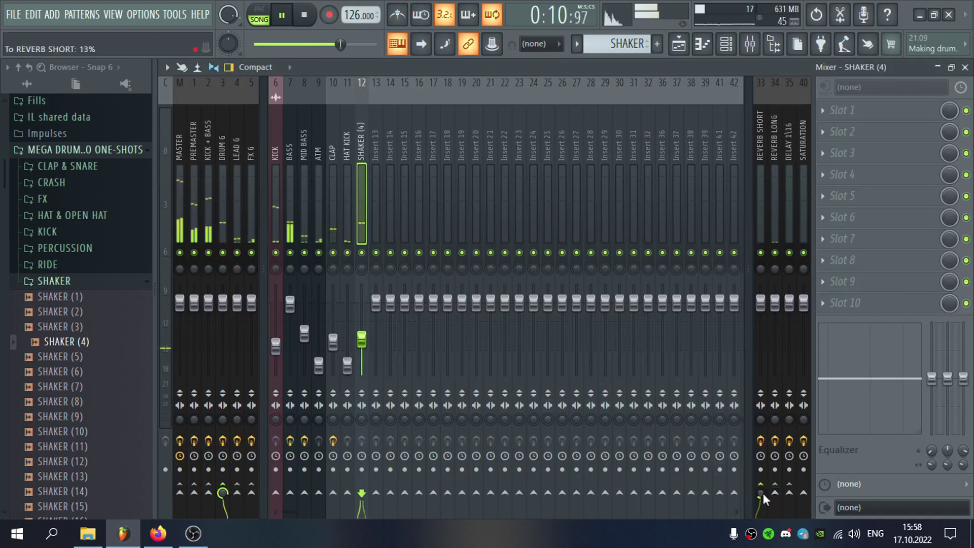
{"action": "left_click", "coordinate": [964, 67]}
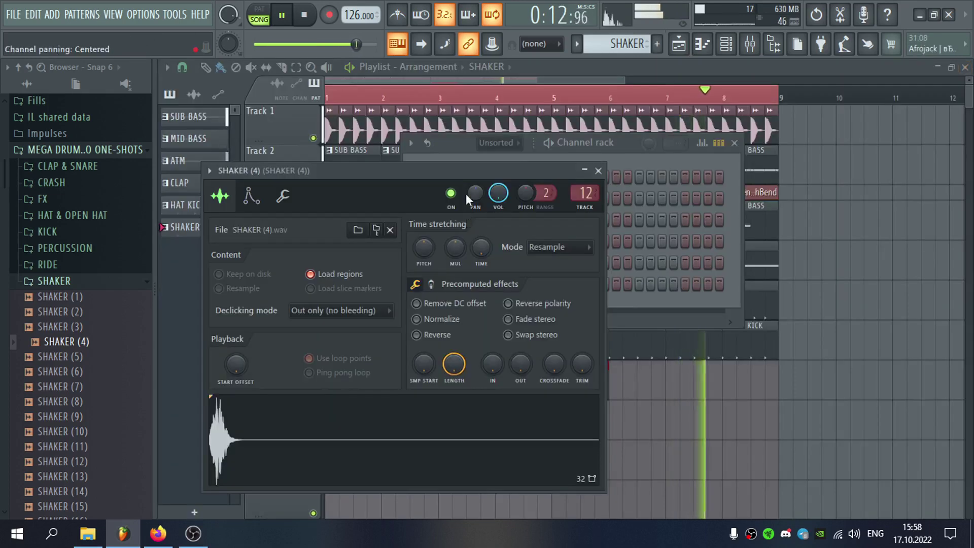
Pan the SHAKER (4) channel 15% right and send its mixer track to DELAY 1\16 at 13%
{"action": "left_click_drag", "start_coordinate": [466, 193], "coordinate": [476, 197]}
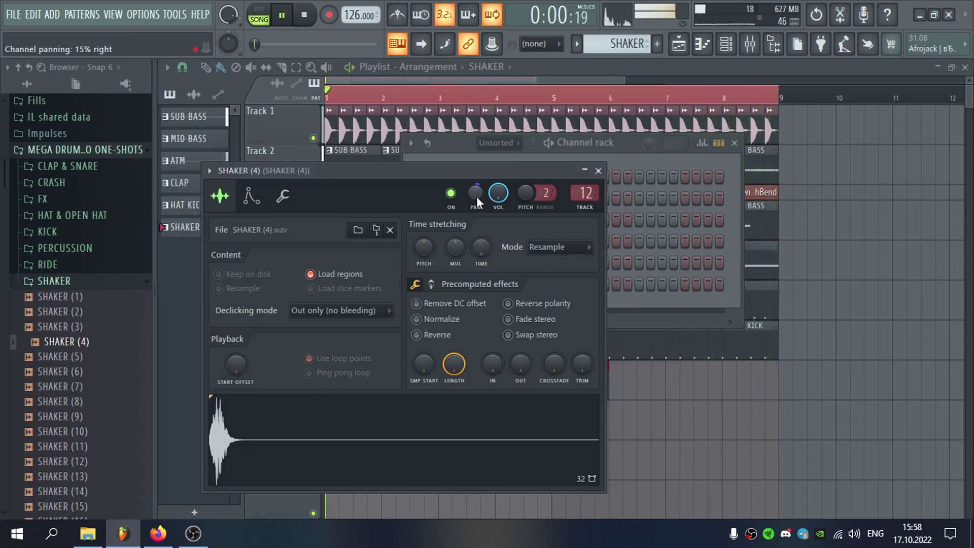
{"action": "double_click", "coordinate": [591, 193]}
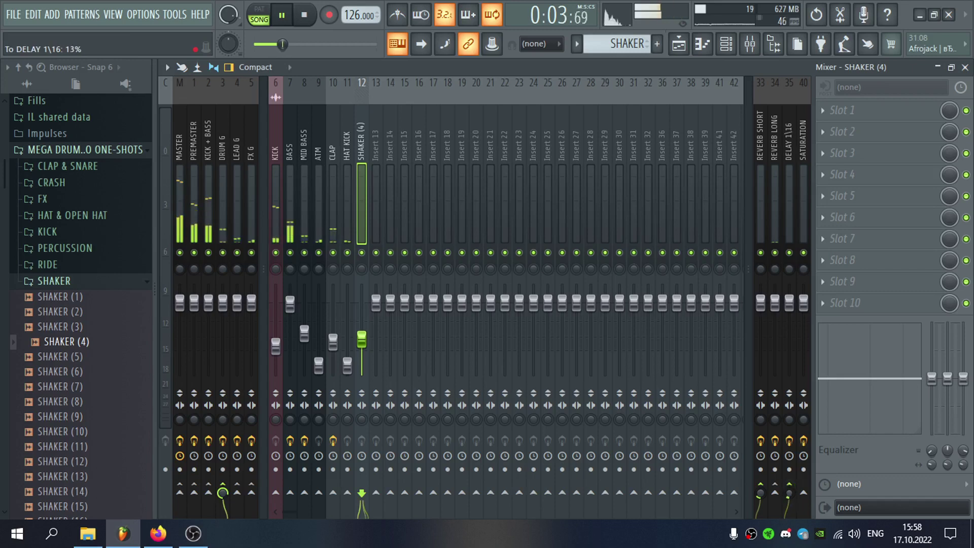
{"action": "left_click", "coordinate": [964, 67]}
{"action": "left_click", "coordinate": [862, 87]}
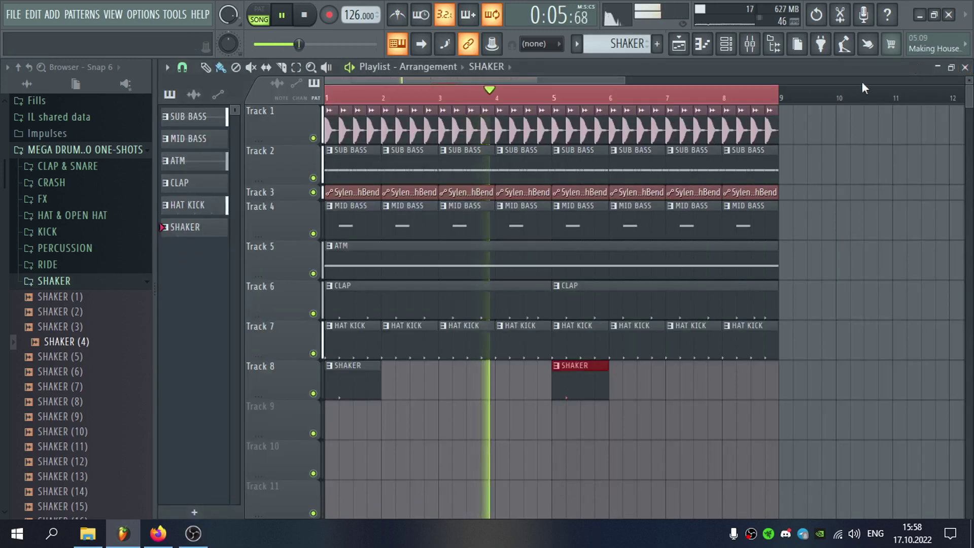
Audition the one-shots in the PERCUSSION folder, from PERCUSSION (3) up to PERCUSSION (69)
{"action": "left_click", "coordinate": [99, 387]}
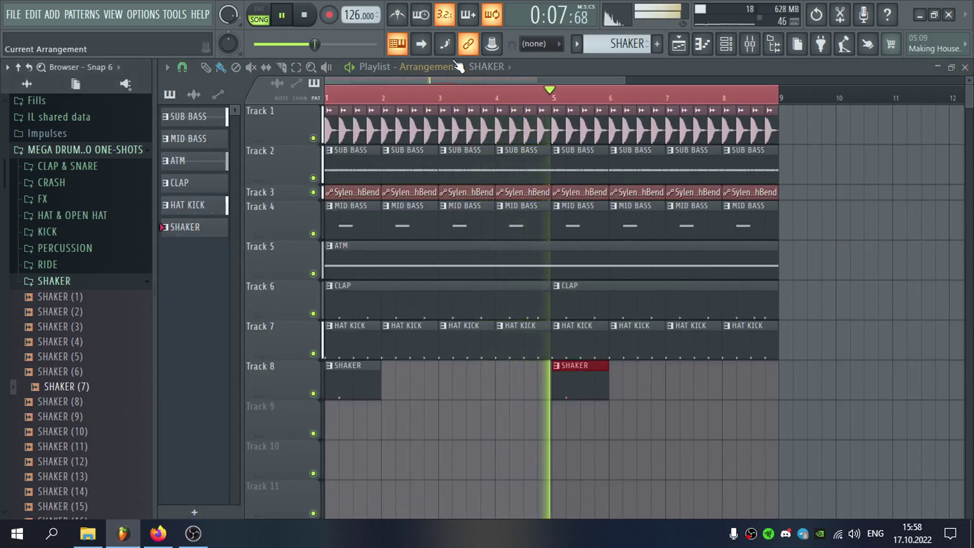
{"action": "left_click", "coordinate": [101, 281]}
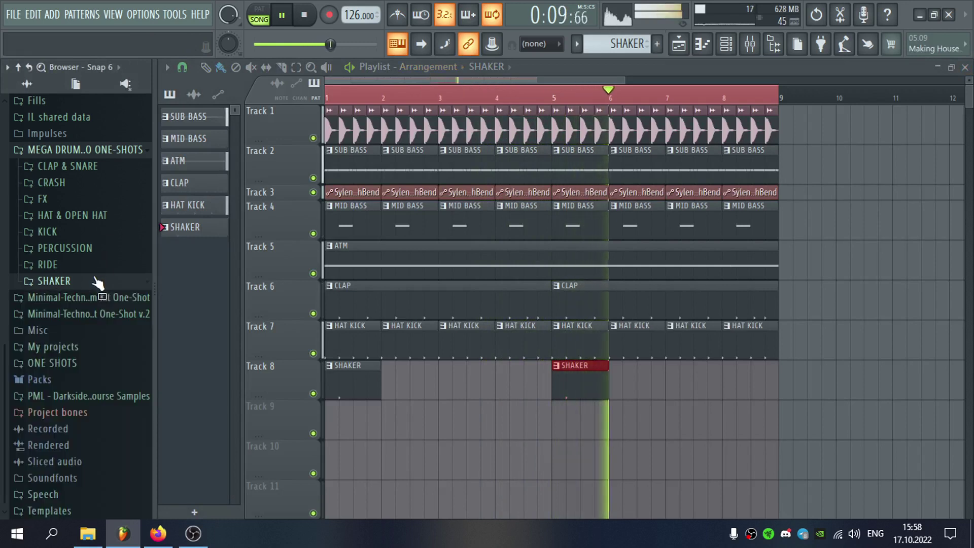
{"action": "left_click", "coordinate": [98, 250]}
{"action": "left_click", "coordinate": [105, 296]}
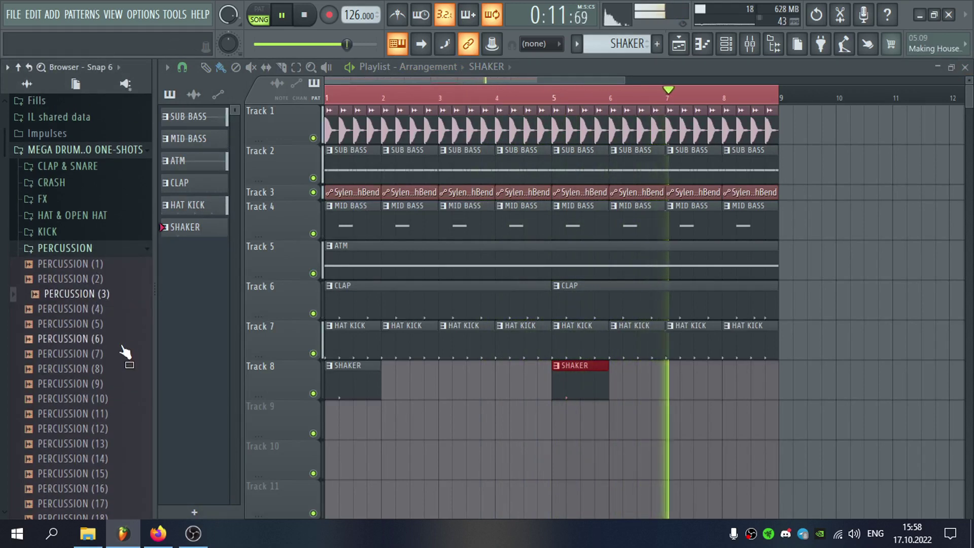
{"action": "left_click", "coordinate": [128, 353]}
{"action": "scroll", "coordinate": [131, 350], "scroll_direction": "down", "scroll_amount": 2}
{"action": "left_click", "coordinate": [130, 342]}
{"action": "left_click", "coordinate": [133, 383]}
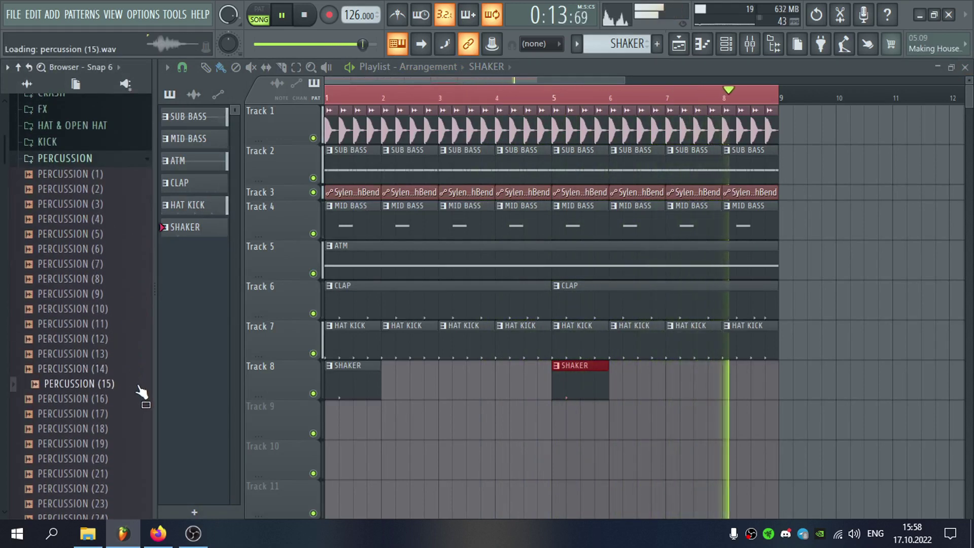
{"action": "left_click", "coordinate": [133, 414]}
{"action": "left_click", "coordinate": [134, 429]}
{"action": "scroll", "coordinate": [132, 442], "scroll_direction": "down", "scroll_amount": 4}
{"action": "left_click", "coordinate": [134, 284]}
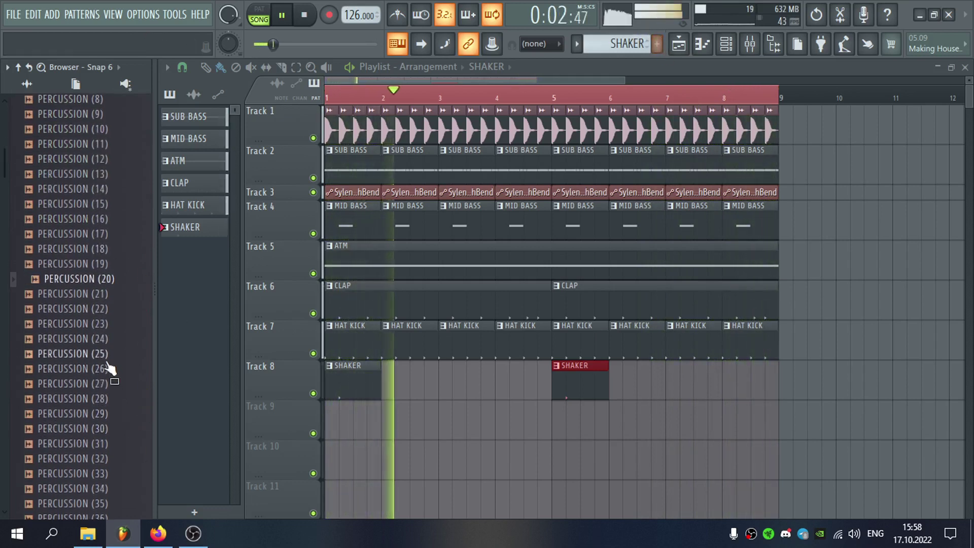
{"action": "left_click", "coordinate": [127, 307]}
{"action": "left_click", "coordinate": [123, 322]}
{"action": "left_click", "coordinate": [131, 312]}
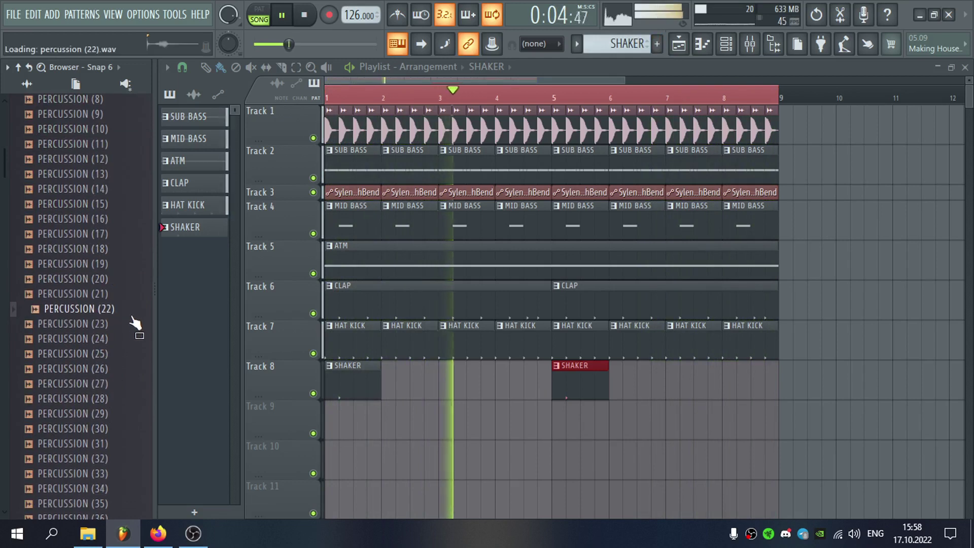
{"action": "scroll", "coordinate": [130, 312], "scroll_direction": "down", "scroll_amount": 4}
{"action": "left_click", "coordinate": [126, 299]}
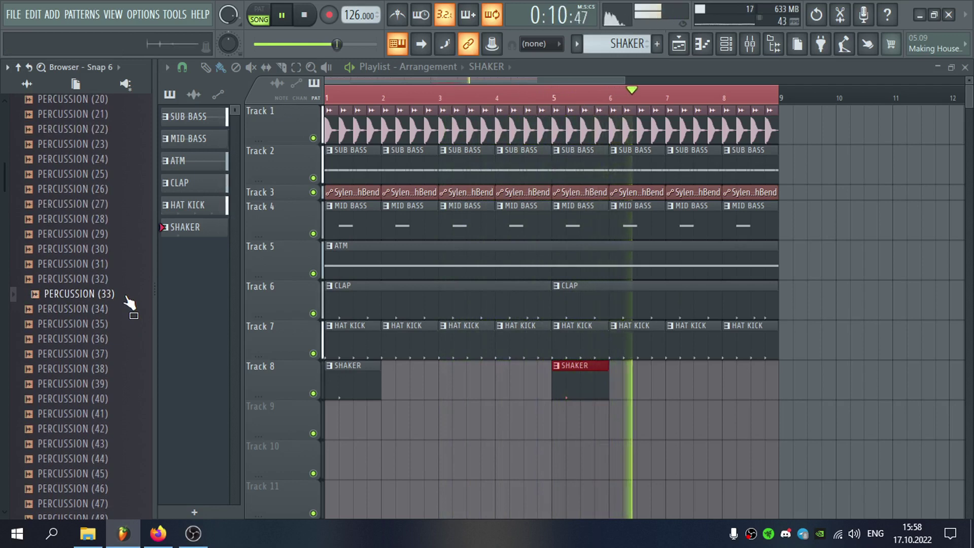
{"action": "left_click", "coordinate": [122, 309]}
{"action": "key", "text": "Down"}
{"action": "key", "text": "Down"}
{"action": "key", "text": "Down"}
{"action": "key", "text": "Down"}
{"action": "key", "text": "Down"}
{"action": "key", "text": "Down"}
{"action": "key", "text": "Down"}
{"action": "key", "text": "Down"}
{"action": "key", "text": "Down"}
{"action": "key", "text": "Down"}
{"action": "key", "text": "Down"}
{"action": "key", "text": "Down"}
{"action": "key", "text": "Down"}
{"action": "key", "text": "Down"}
{"action": "key", "text": "Down"}
{"action": "key", "text": "Down"}
{"action": "key", "text": "Down"}
{"action": "key", "text": "Down"}
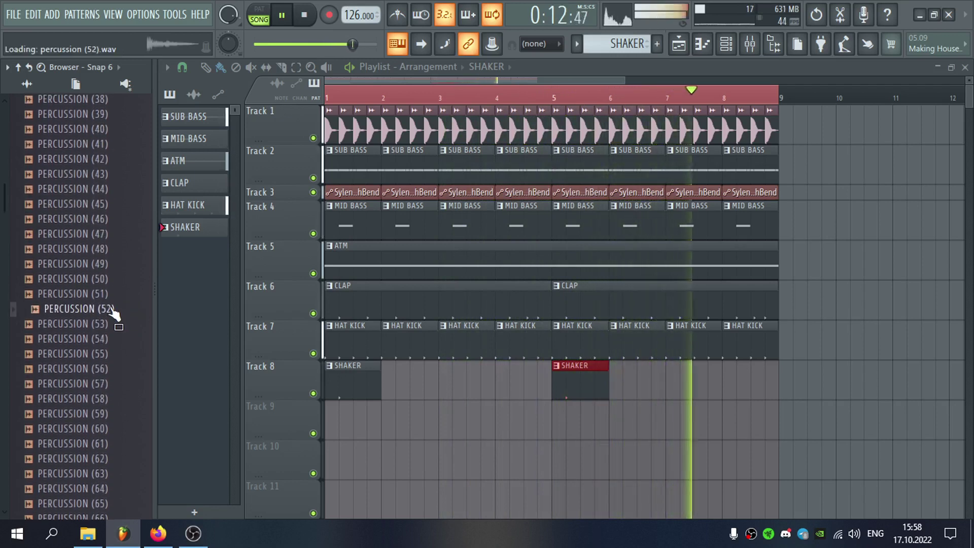
{"action": "left_click", "coordinate": [122, 327]}
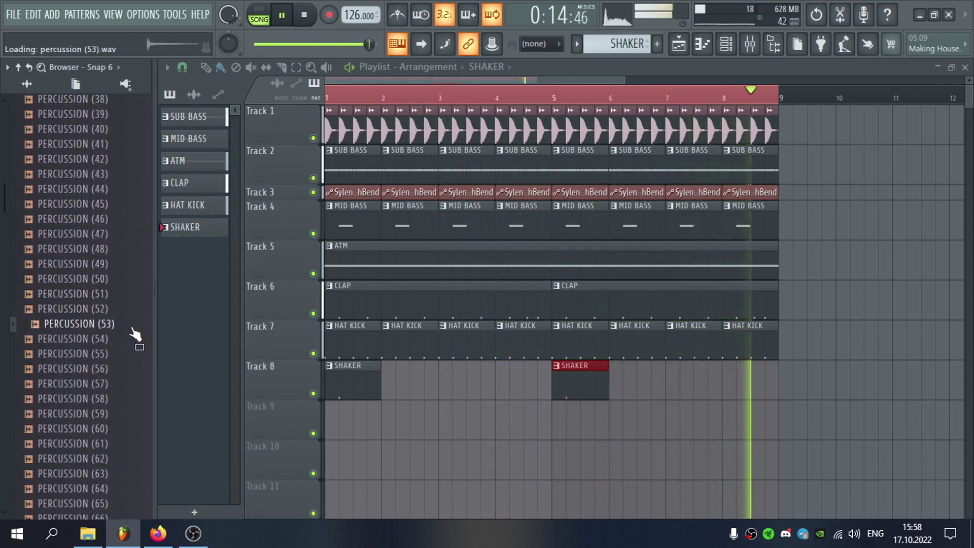
{"action": "left_click", "coordinate": [121, 340]}
{"action": "left_click", "coordinate": [140, 369]}
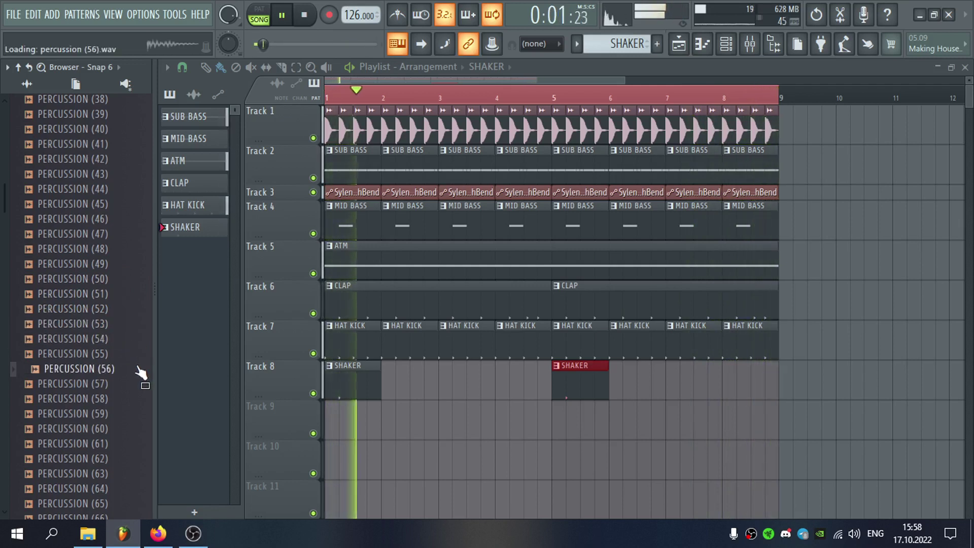
{"action": "left_click", "coordinate": [96, 385]}
{"action": "left_click", "coordinate": [125, 401]}
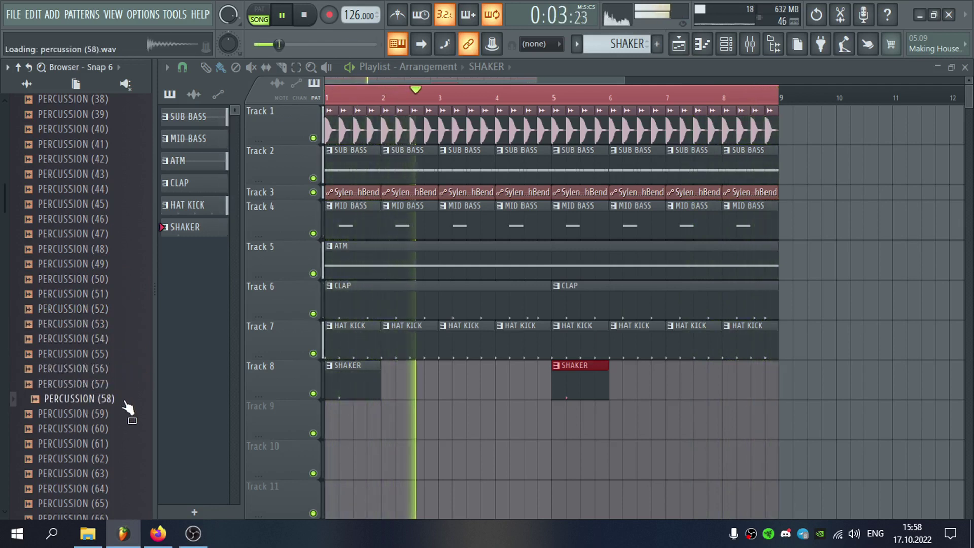
{"action": "left_click", "coordinate": [122, 415]}
{"action": "scroll", "coordinate": [122, 415], "scroll_direction": "down", "scroll_amount": 2}
{"action": "scroll", "coordinate": [123, 416], "scroll_direction": "down", "scroll_amount": 4}
{"action": "left_click", "coordinate": [122, 219]}
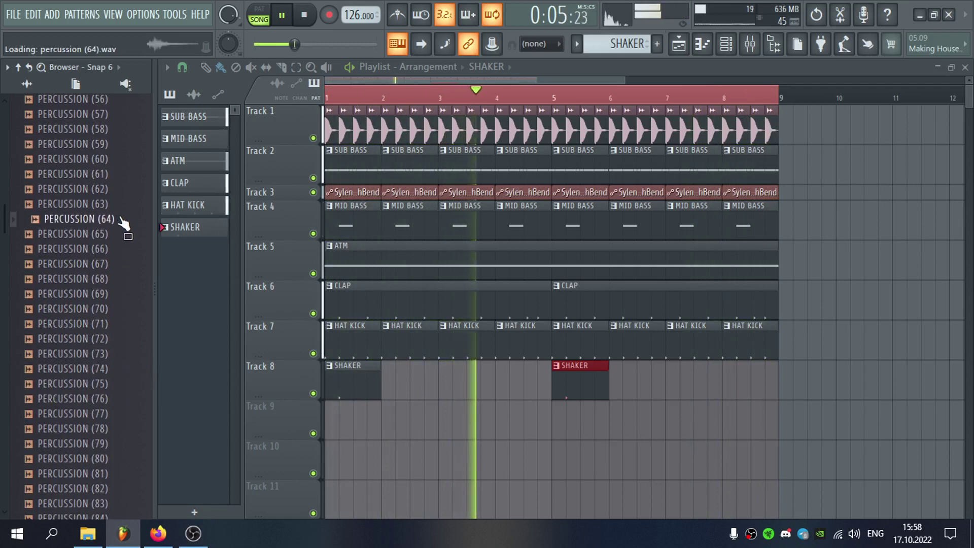
{"action": "left_click", "coordinate": [123, 204]}
{"action": "left_click", "coordinate": [125, 295]}
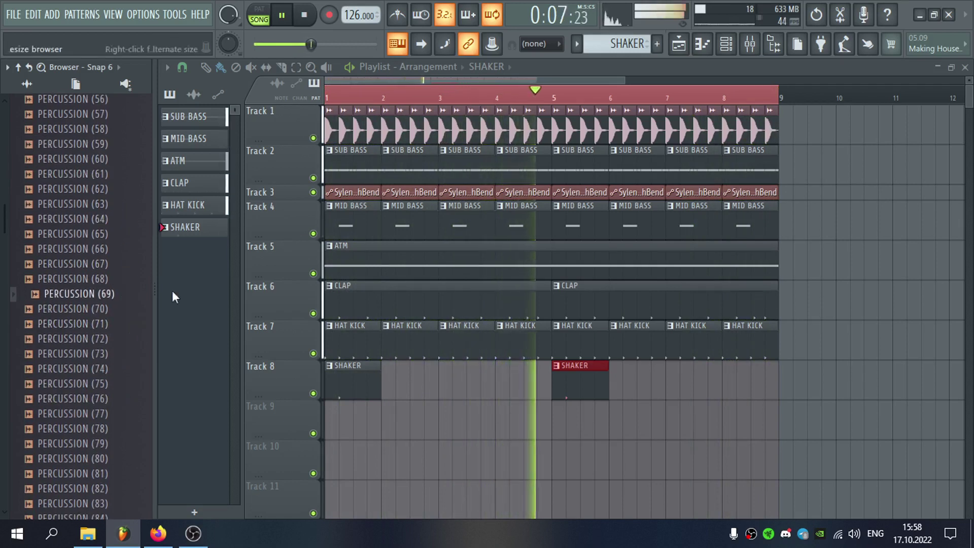
Create a new pattern named LEAD
{"action": "left_click", "coordinate": [657, 44]}
{"action": "type", "text": "LEAD"}
{"action": "key", "text": "Return"}
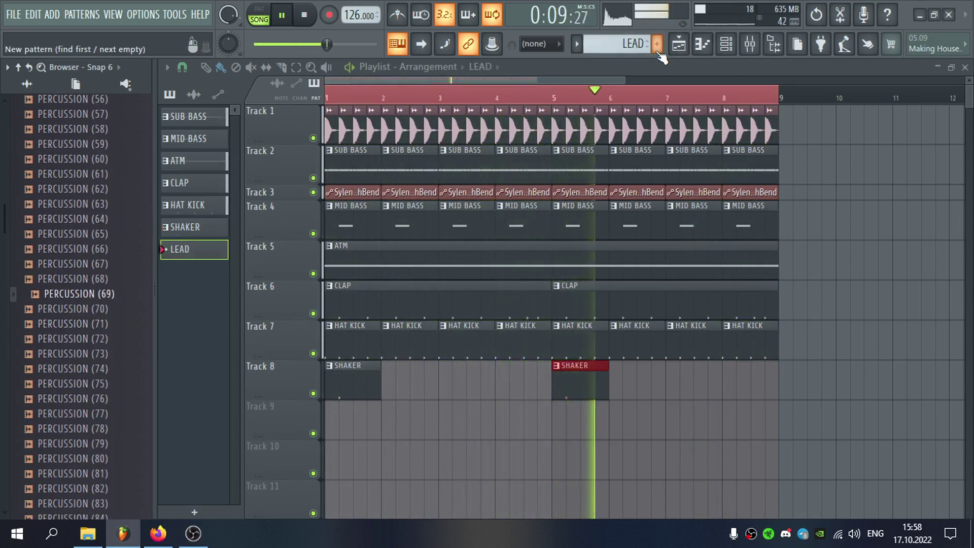
Insert a new playlist track above the ATM track and place a LEAD clip on it at bar 1
{"action": "right_click", "coordinate": [291, 257]}
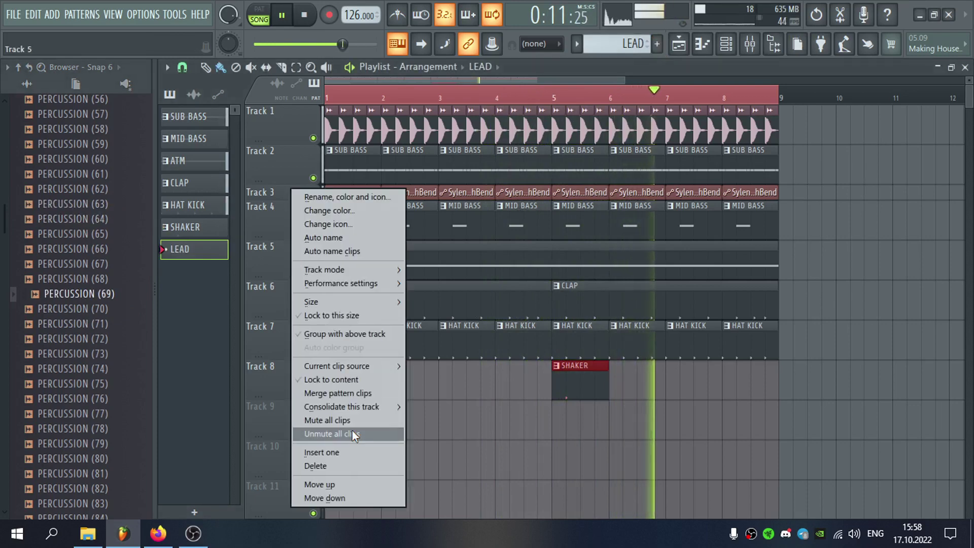
{"action": "left_click", "coordinate": [324, 446]}
{"action": "left_click", "coordinate": [350, 261]}
Add a new instrument channel with The Legend synth for the LEAD pattern
{"action": "key", "text": "F6"}
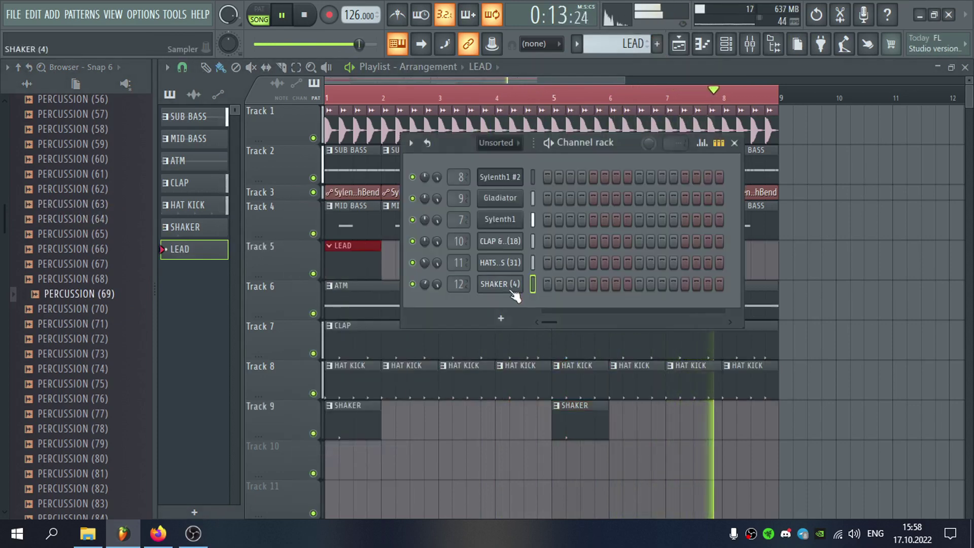
{"action": "right_click", "coordinate": [510, 262]}
{"action": "mouse_move", "coordinate": [591, 393]}
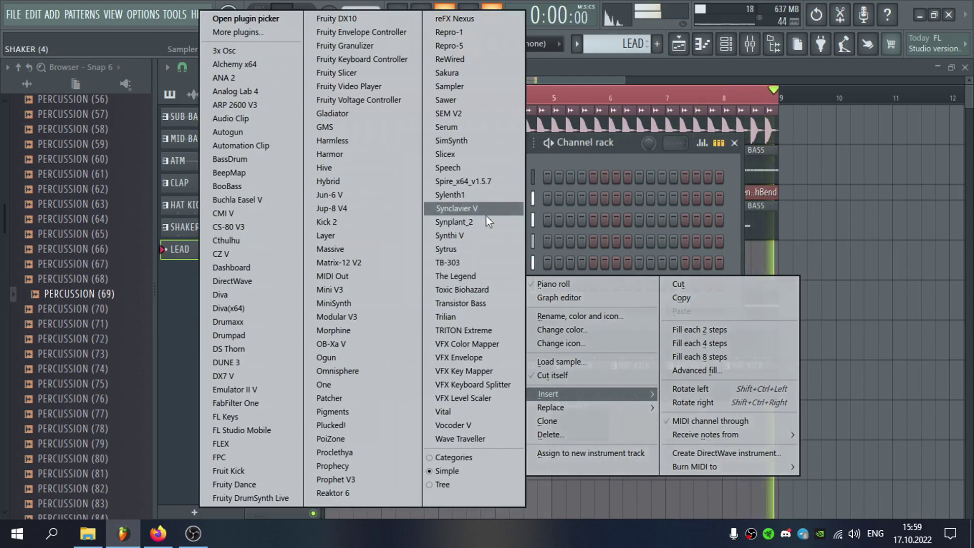
{"action": "left_click", "coordinate": [495, 276]}
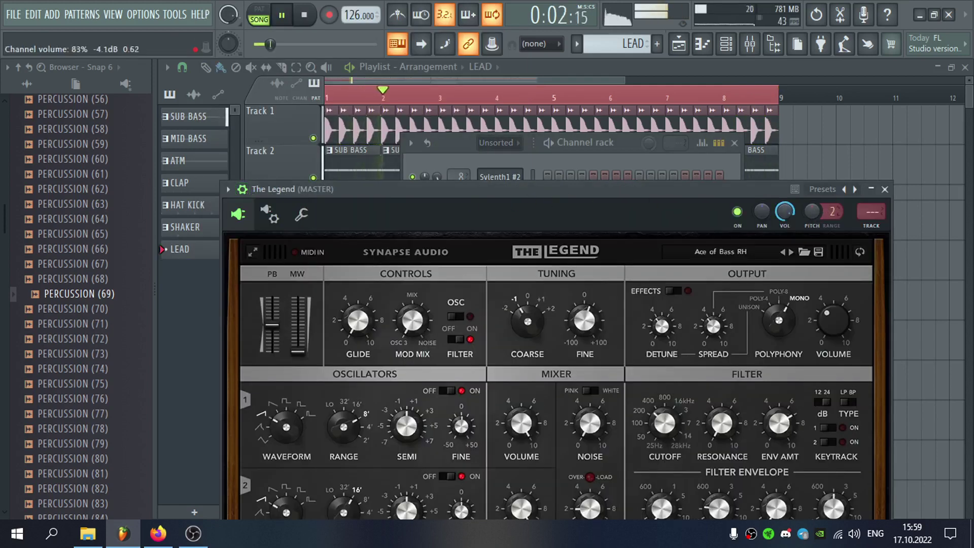
Assign The Legend to mixer track 13 named LEAD, route it to LEAD G and lower its volume to about 54%
{"action": "left_click", "coordinate": [871, 212]}
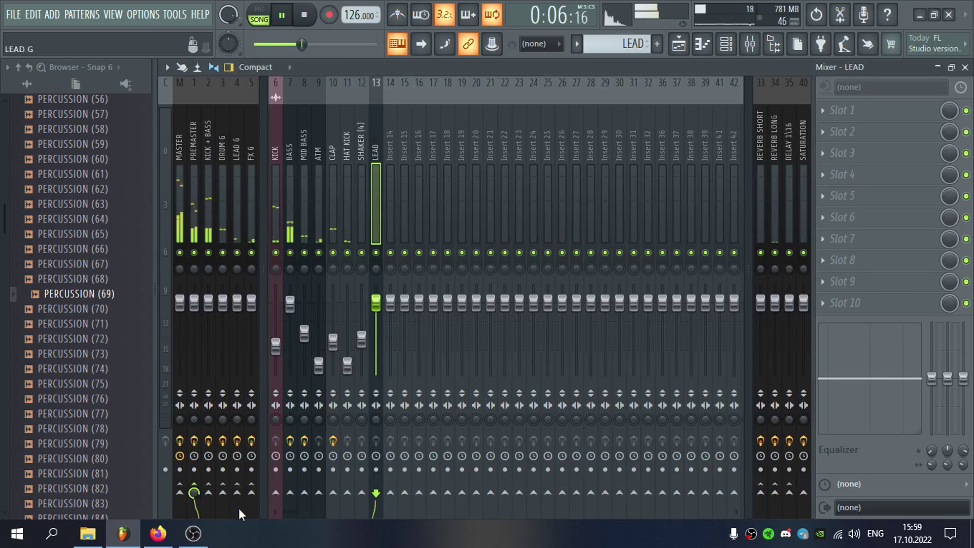
{"action": "left_click", "coordinate": [237, 491]}
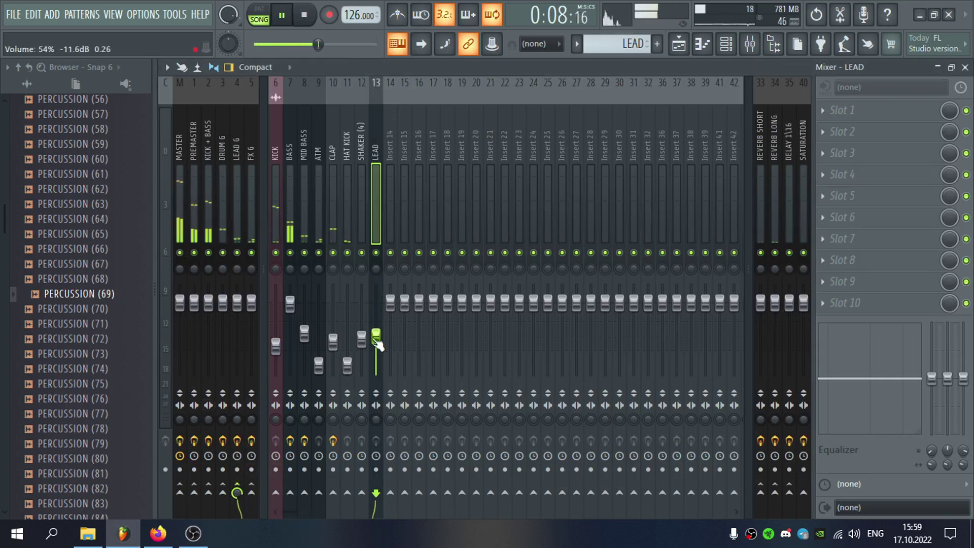
{"action": "left_click", "coordinate": [965, 67]}
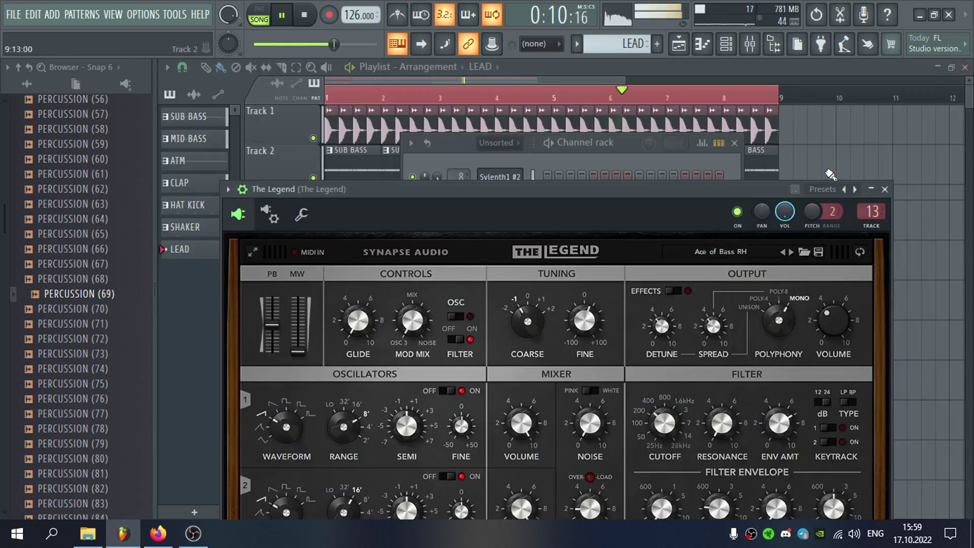
Audition The Legend presets one after another, from Acid Lead RH to Bass Carpet RH
{"action": "left_click_drag", "start_coordinate": [777, 193], "coordinate": [792, 149]}
{"action": "left_click", "coordinate": [803, 209]}
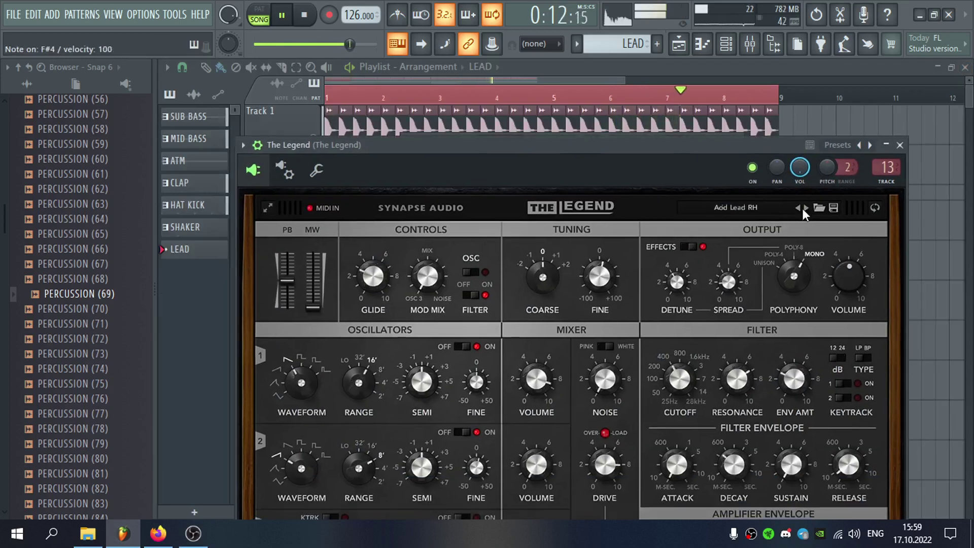
{"action": "left_click", "coordinate": [804, 209]}
{"action": "left_click", "coordinate": [806, 208]}
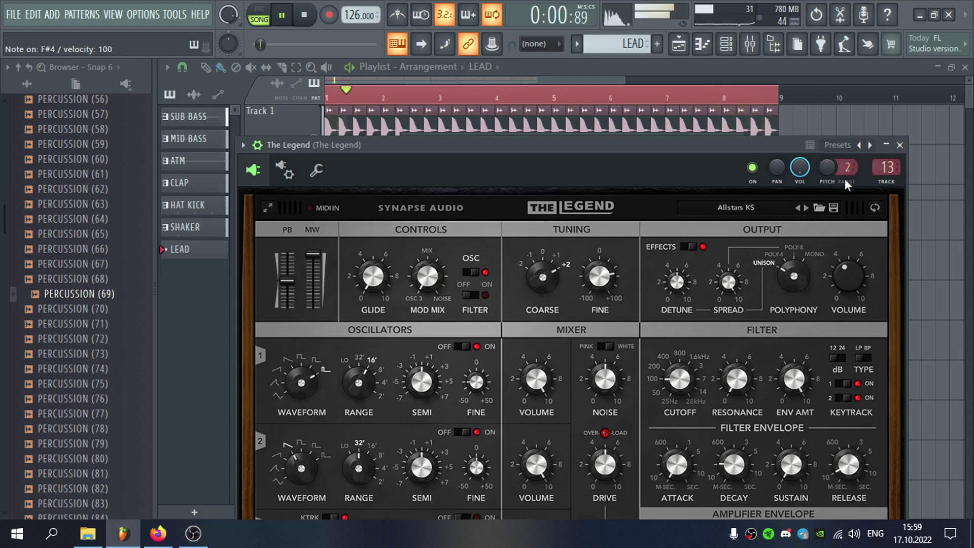
{"action": "left_click", "coordinate": [806, 208]}
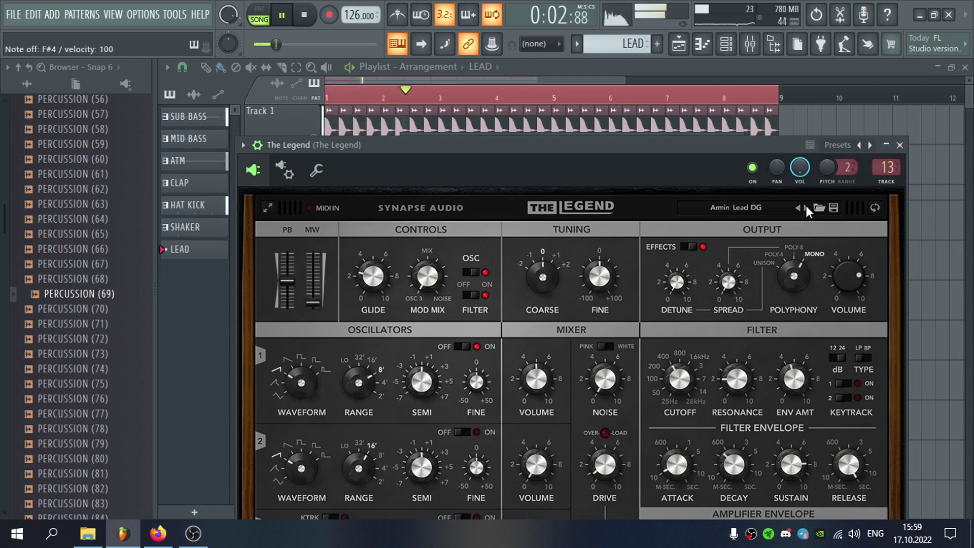
{"action": "left_click", "coordinate": [805, 207]}
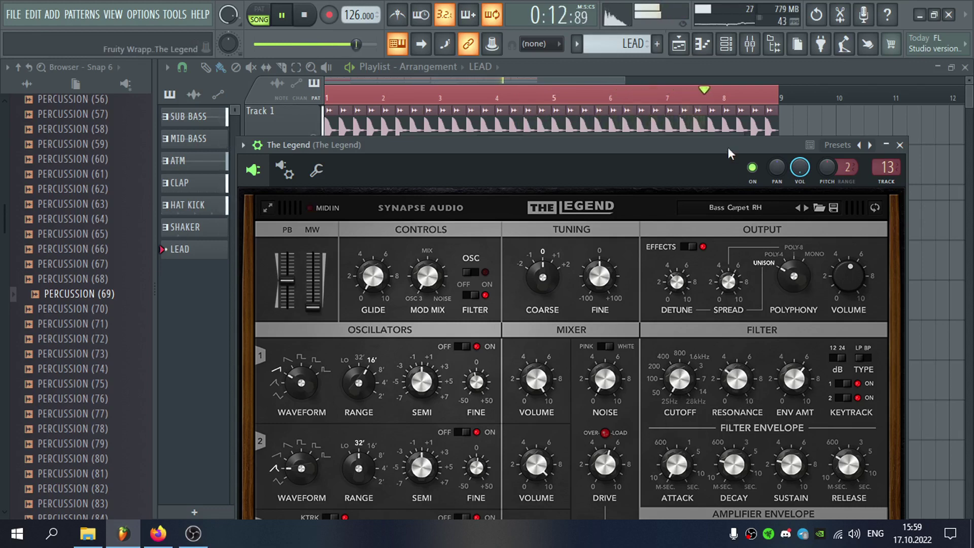
Try adjusting the decay of the filter and amplifier envelopes on the Bass Carpet RH preset
{"action": "left_click_drag", "start_coordinate": [728, 147], "coordinate": [746, 94]}
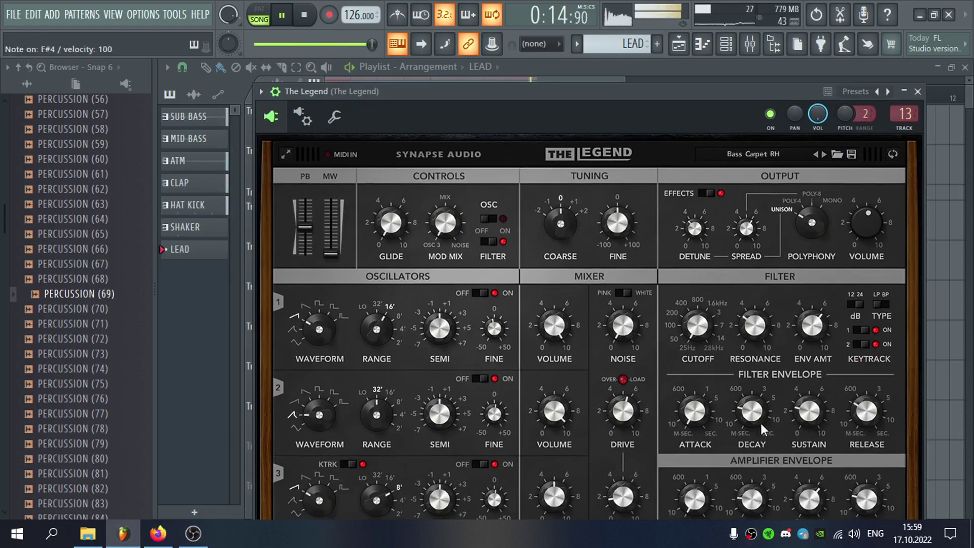
{"action": "left_click_drag", "start_coordinate": [757, 416], "coordinate": [759, 406]}
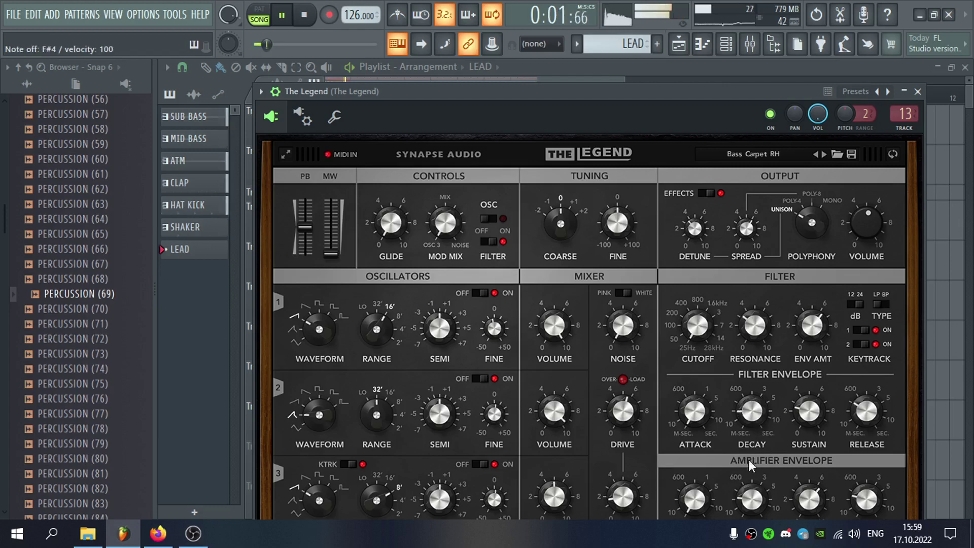
{"action": "left_click_drag", "start_coordinate": [750, 500], "coordinate": [749, 505]}
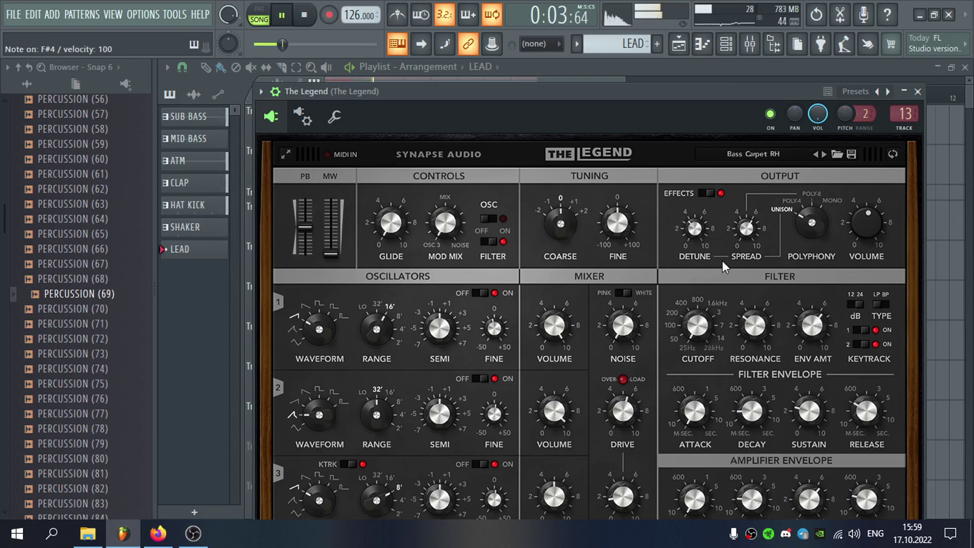
Audition more of The Legend's presets one after another, from Beating Saws EX to Punchee Bass TK
{"action": "left_click", "coordinate": [825, 154]}
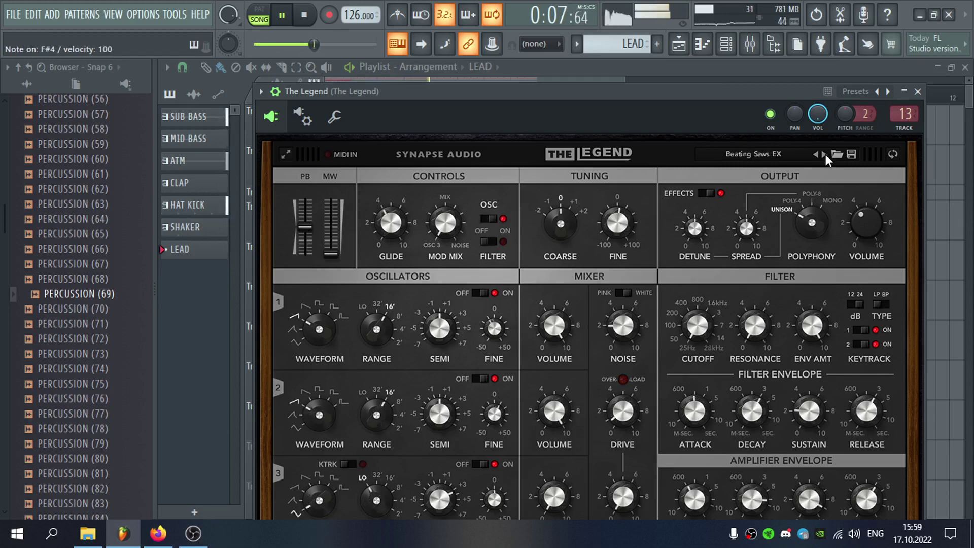
{"action": "left_click", "coordinate": [825, 154]}
{"action": "left_click", "coordinate": [825, 154]}
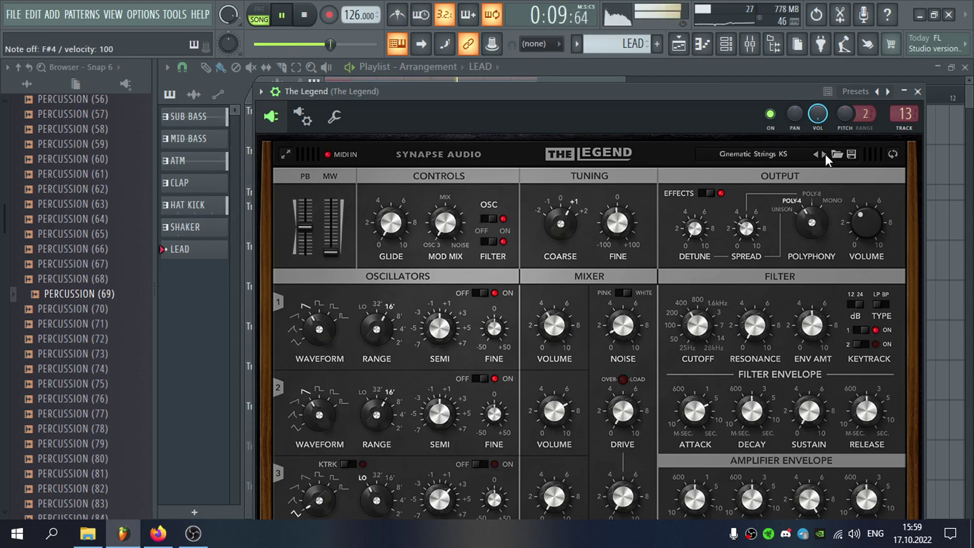
{"action": "left_click", "coordinate": [825, 154]}
{"action": "left_click", "coordinate": [825, 154]}
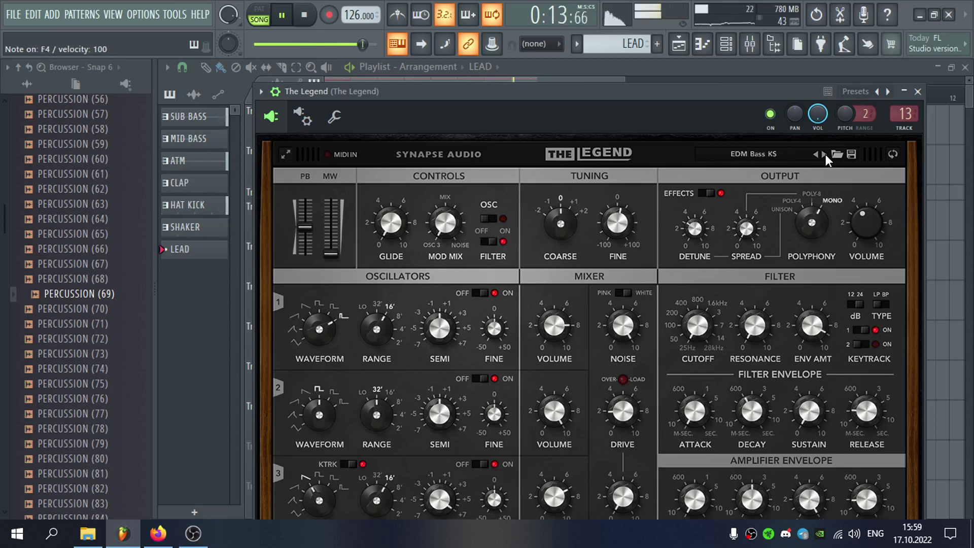
{"action": "left_click", "coordinate": [825, 154]}
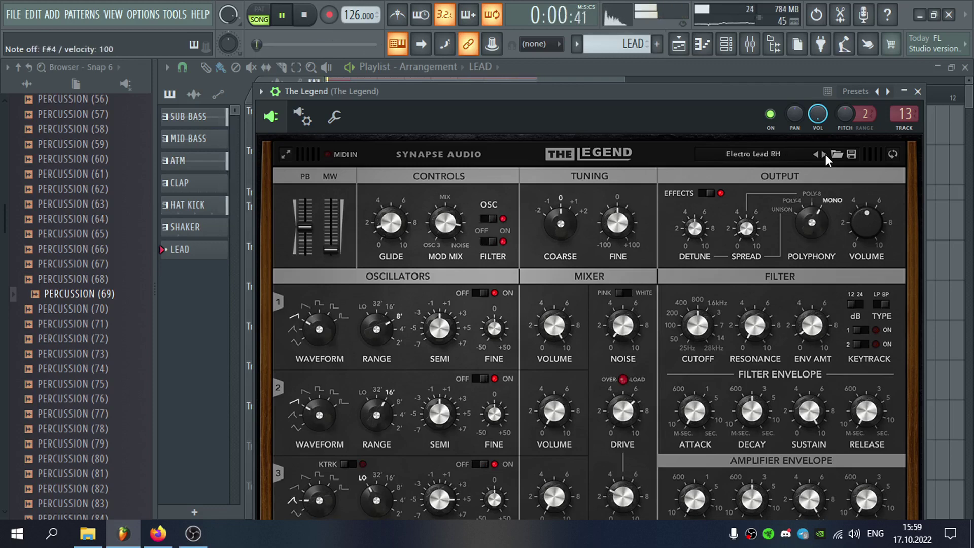
{"action": "left_click", "coordinate": [825, 154]}
{"action": "left_click", "coordinate": [825, 154]}
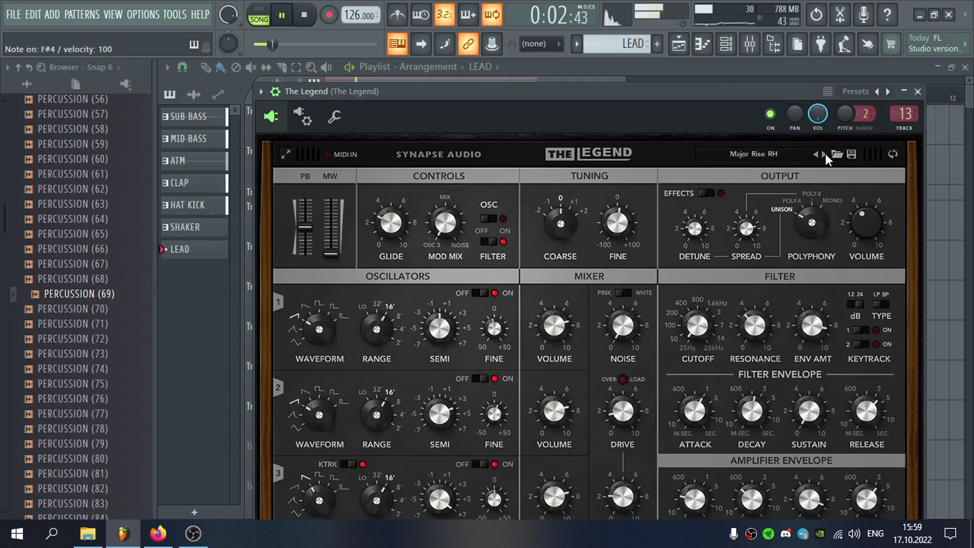
{"action": "left_click", "coordinate": [826, 154]}
{"action": "left_click", "coordinate": [825, 153]}
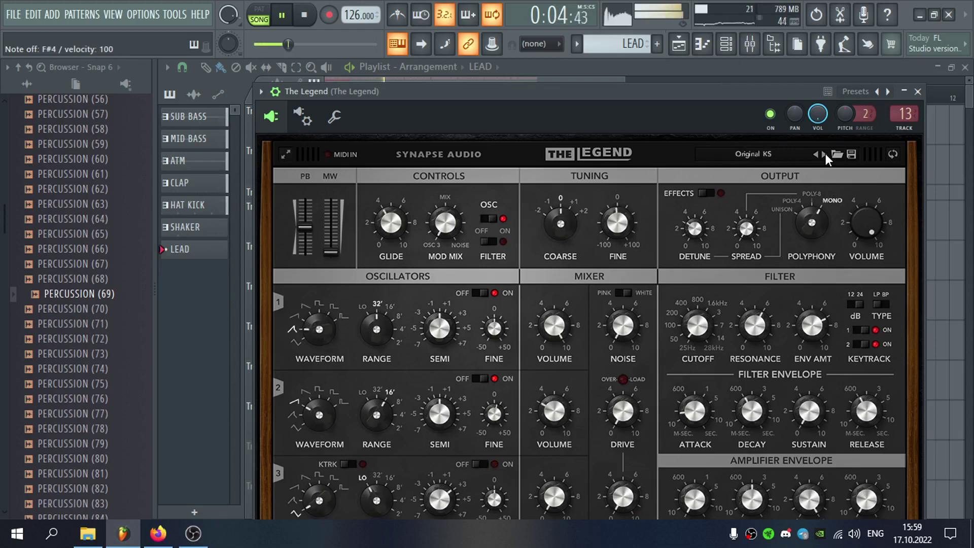
{"action": "left_click", "coordinate": [826, 153]}
Audition The Legend's Bass category from its start and keep the Berlin Bass DG preset
{"action": "left_click", "coordinate": [791, 155]}
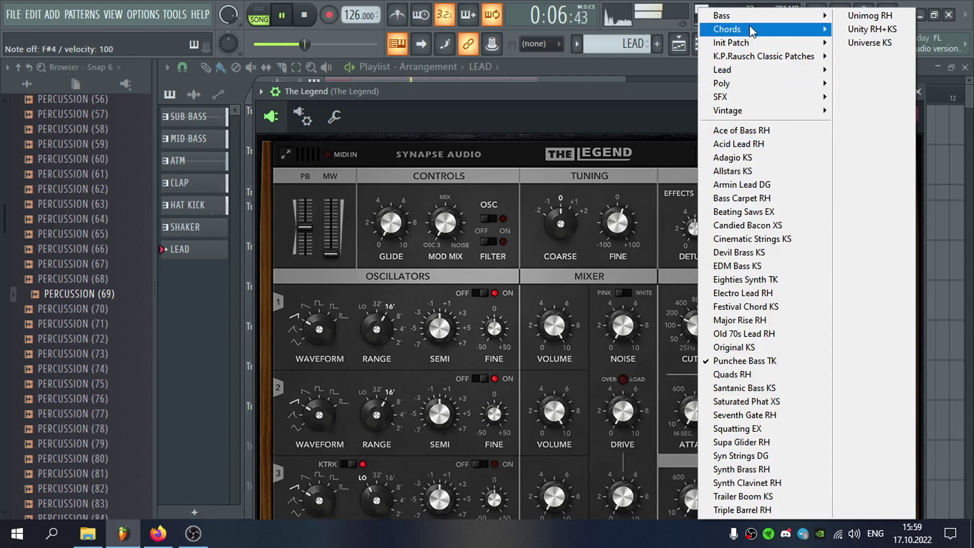
{"action": "mouse_move", "coordinate": [731, 15]}
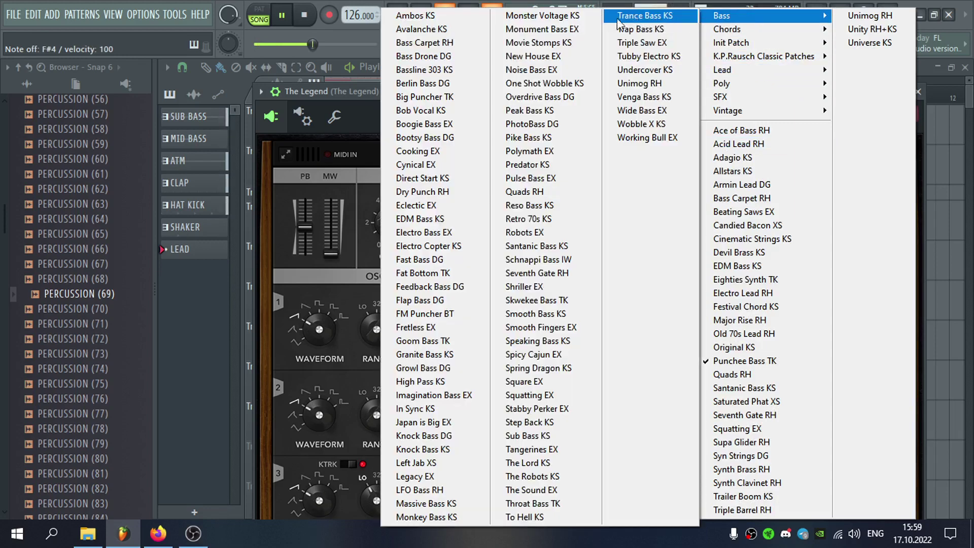
{"action": "left_click", "coordinate": [448, 18]}
{"action": "left_click", "coordinate": [822, 154]}
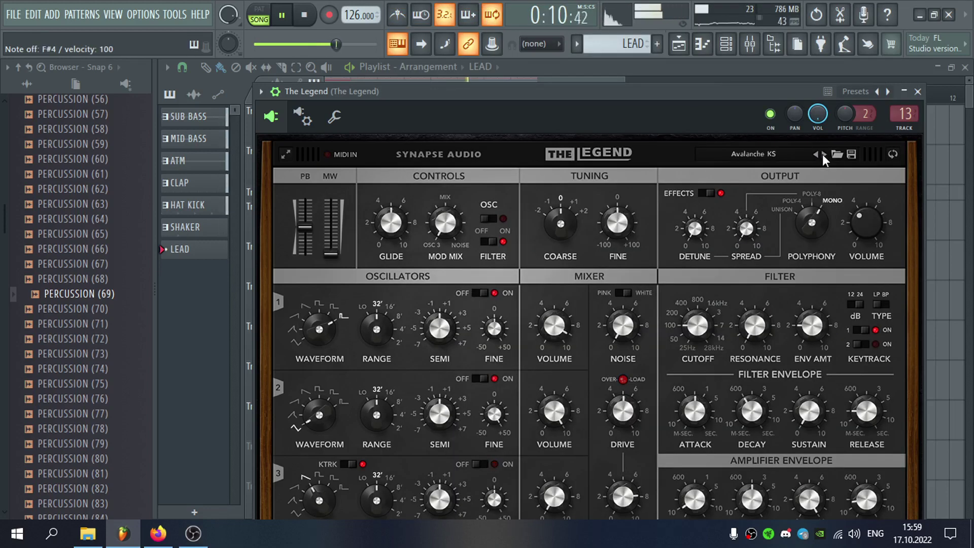
{"action": "left_click", "coordinate": [823, 154]}
{"action": "left_click", "coordinate": [823, 154]}
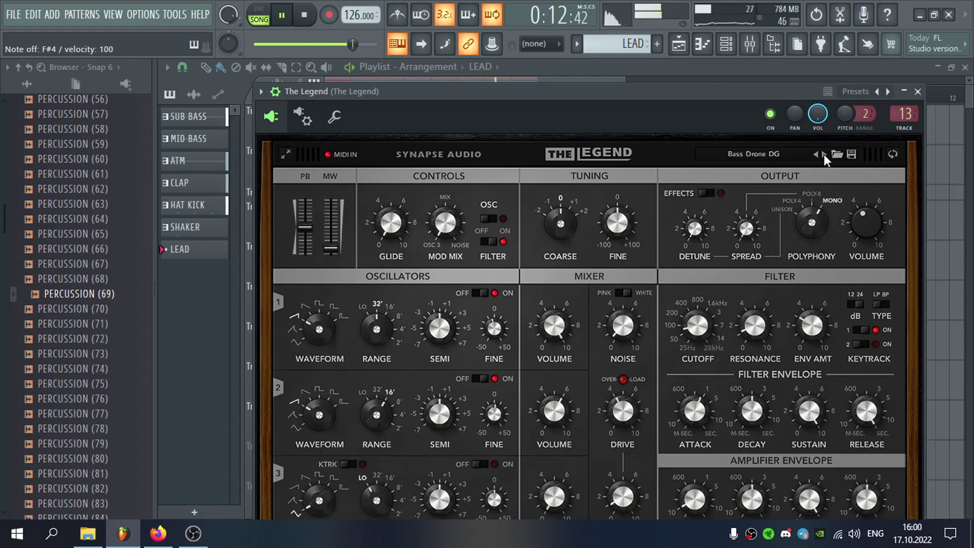
{"action": "left_click", "coordinate": [824, 155]}
{"action": "left_click", "coordinate": [824, 154]}
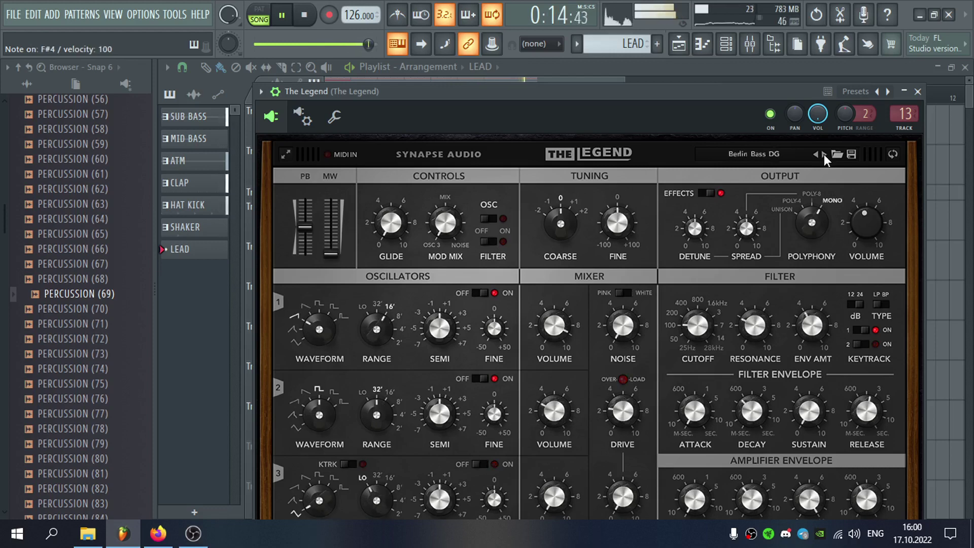
{"action": "left_click", "coordinate": [918, 91]}
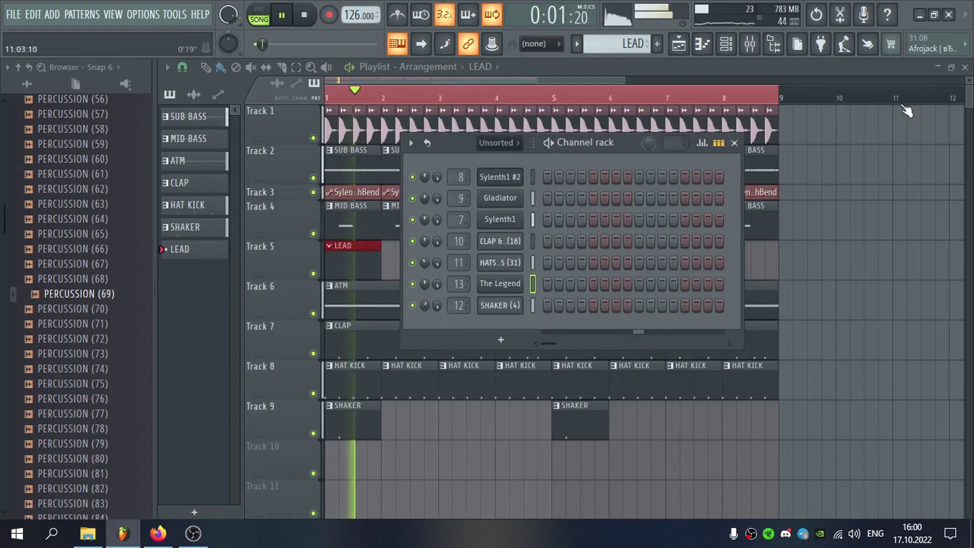
Slightly lower the delay's dry/wet mix in The Legend's effects section
{"action": "left_click", "coordinate": [521, 285]}
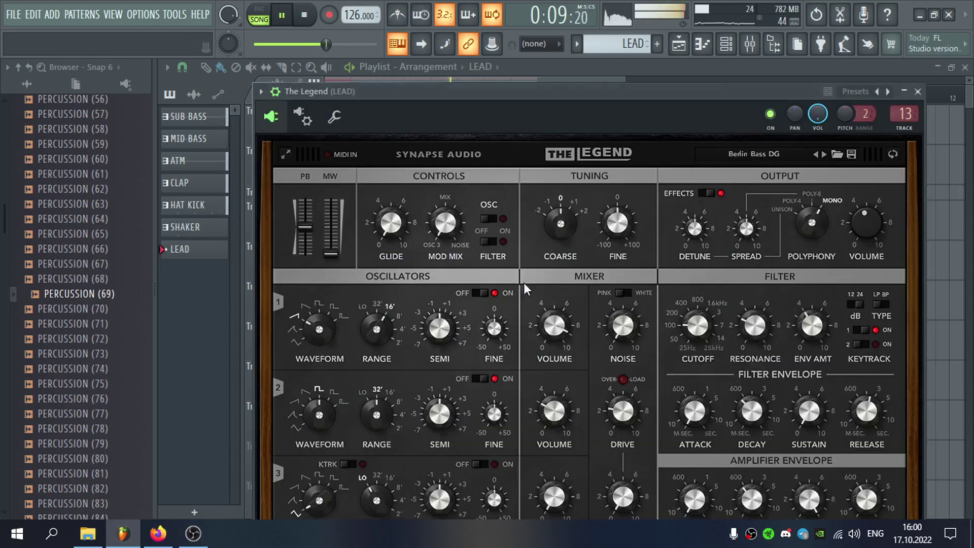
{"action": "left_click", "coordinate": [433, 151]}
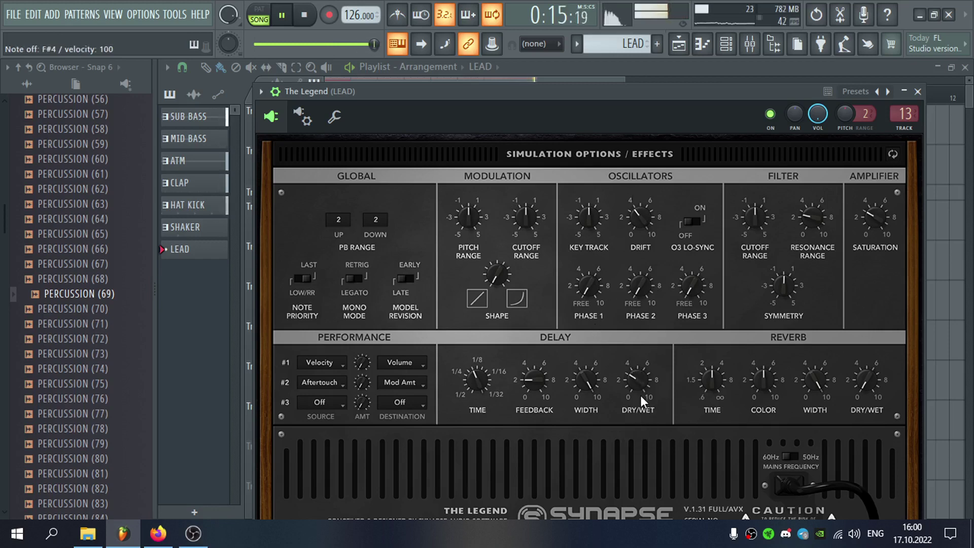
{"action": "left_click_drag", "start_coordinate": [643, 385], "coordinate": [642, 389]}
{"action": "left_click", "coordinate": [918, 92]}
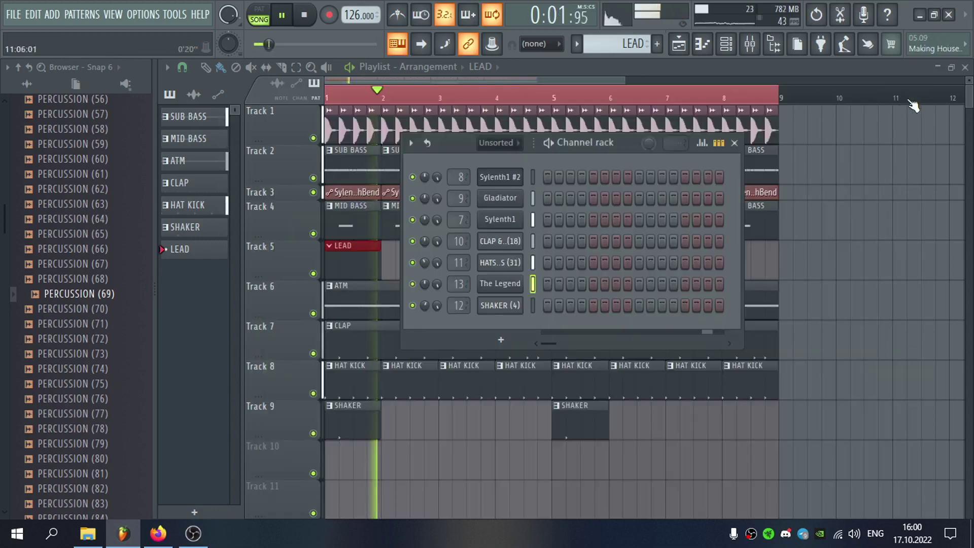
Move the F#4 note in the LEAD pattern to the start of bar 1 and play the song from the beginning
{"action": "right_click", "coordinate": [527, 283]}
{"action": "left_click", "coordinate": [553, 284]}
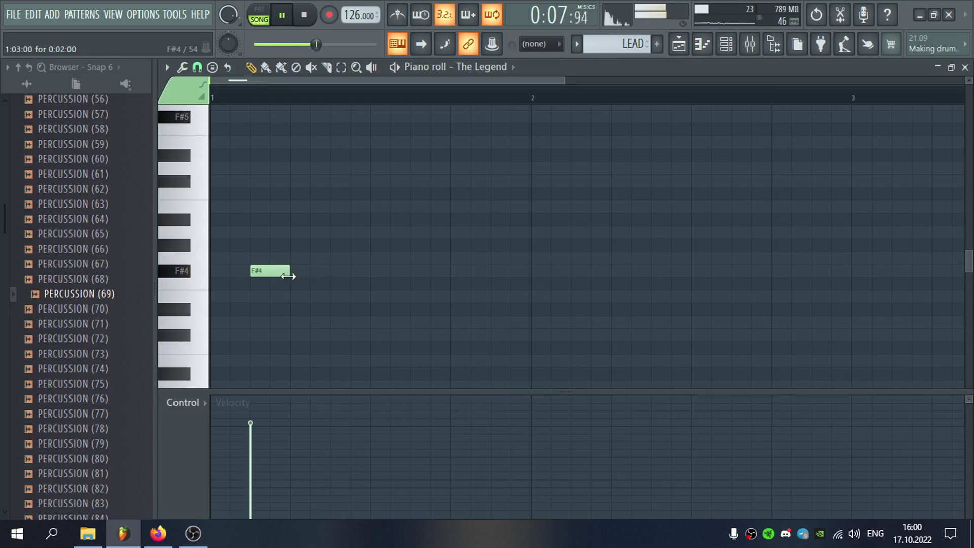
{"action": "left_click_drag", "start_coordinate": [273, 274], "coordinate": [231, 274]}
{"action": "key", "text": "F5"}
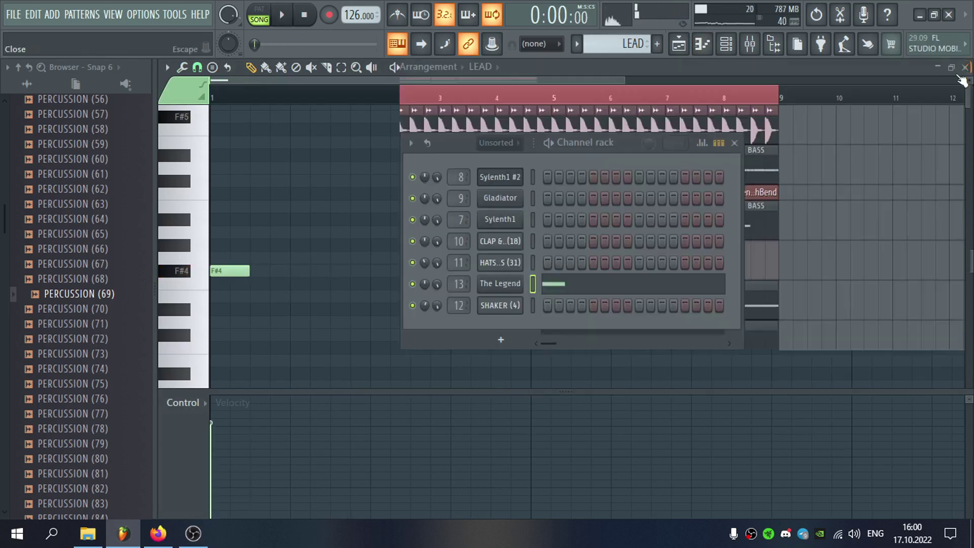
{"action": "key", "text": "space"}
Add three F#4 notes to the LEAD pattern in bar 2, at steps 1, 7 and 13
{"action": "double_click", "coordinate": [350, 264]}
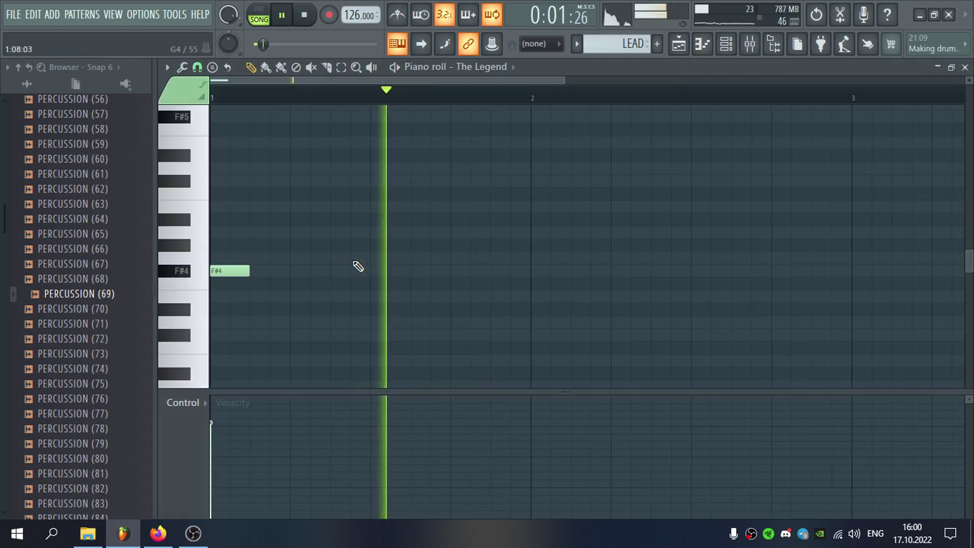
{"action": "left_click", "coordinate": [546, 272]}
{"action": "scroll", "coordinate": [594, 298], "scroll_direction": "down", "scroll_amount": 2}
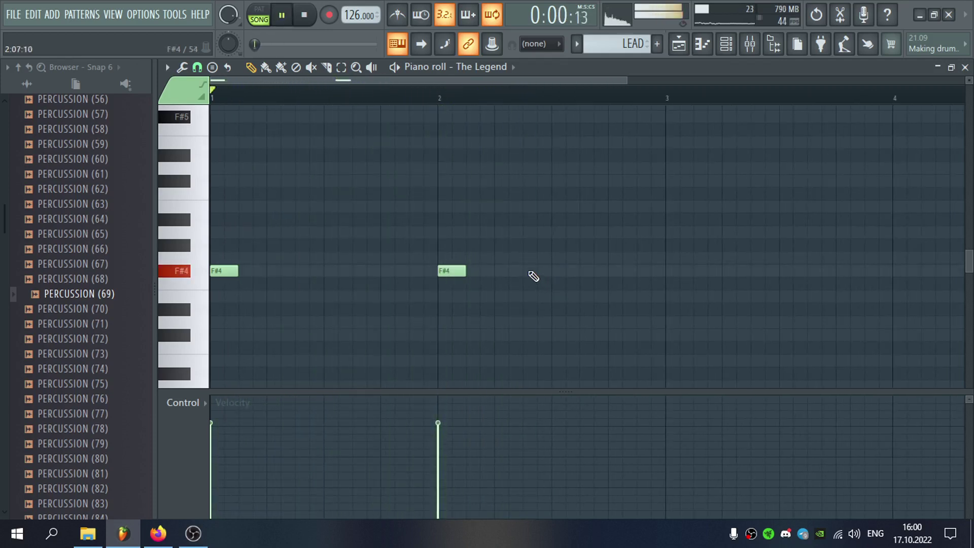
{"action": "left_click", "coordinate": [530, 271]}
{"action": "scroll", "coordinate": [573, 276], "scroll_direction": "down", "scroll_amount": 2}
{"action": "scroll", "coordinate": [553, 269], "scroll_direction": "up", "scroll_amount": 1}
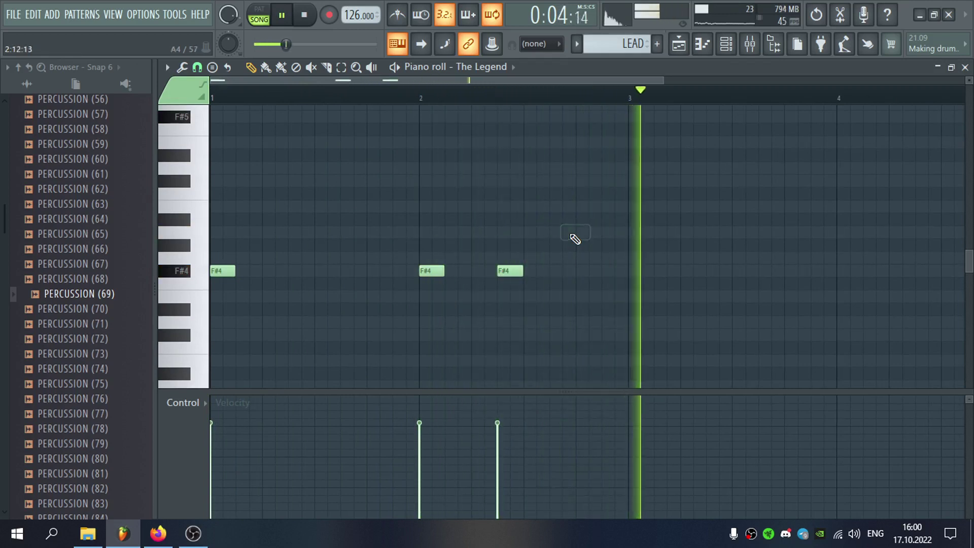
{"action": "left_click", "coordinate": [578, 272]}
{"action": "left_click", "coordinate": [648, 295]}
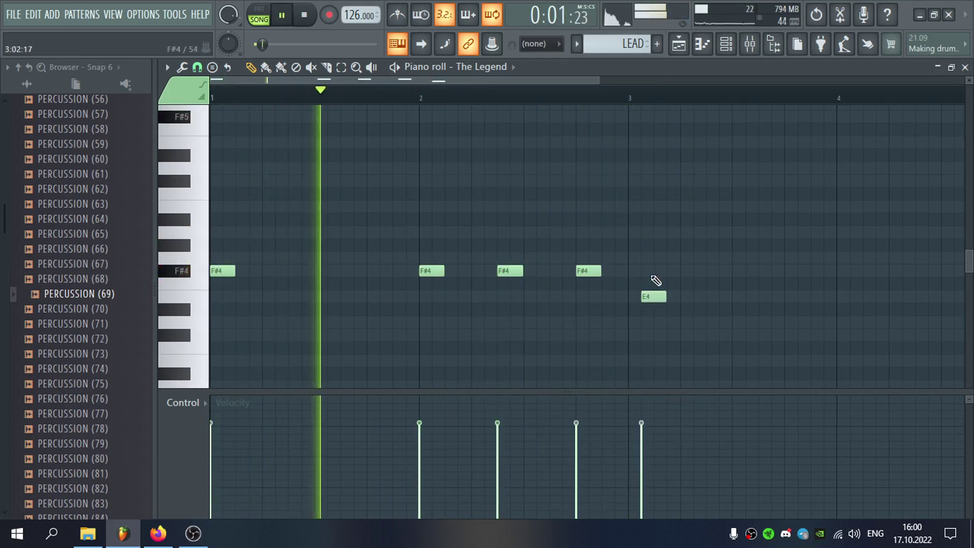
{"action": "right_click", "coordinate": [649, 296]}
Add F#4 notes at steps 1 and 7 of bar 4 and a G#4 note at step 13 in the LEAD pattern
{"action": "left_click_drag", "start_coordinate": [664, 78], "coordinate": [700, 79]}
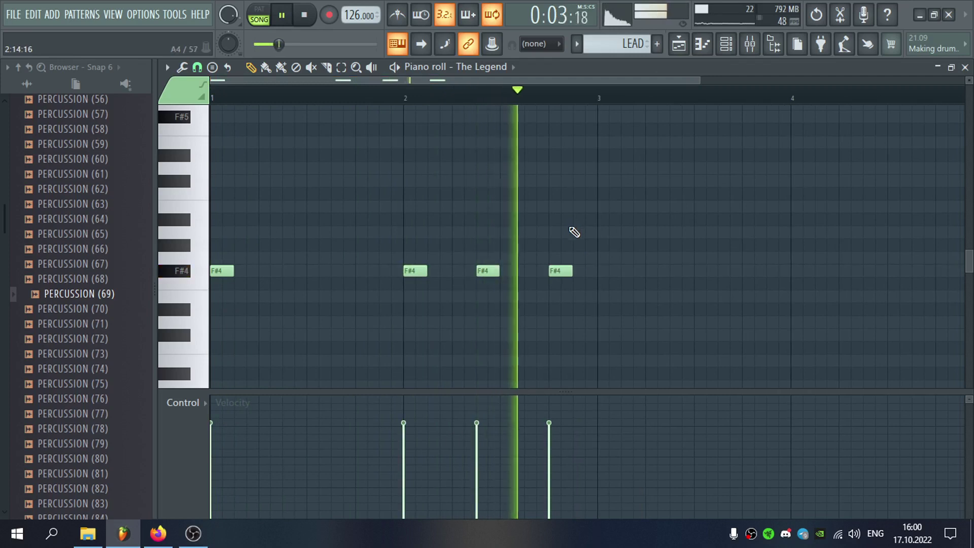
{"action": "left_click", "coordinate": [798, 272]}
{"action": "left_click", "coordinate": [873, 272]}
{"action": "left_click", "coordinate": [940, 248]}
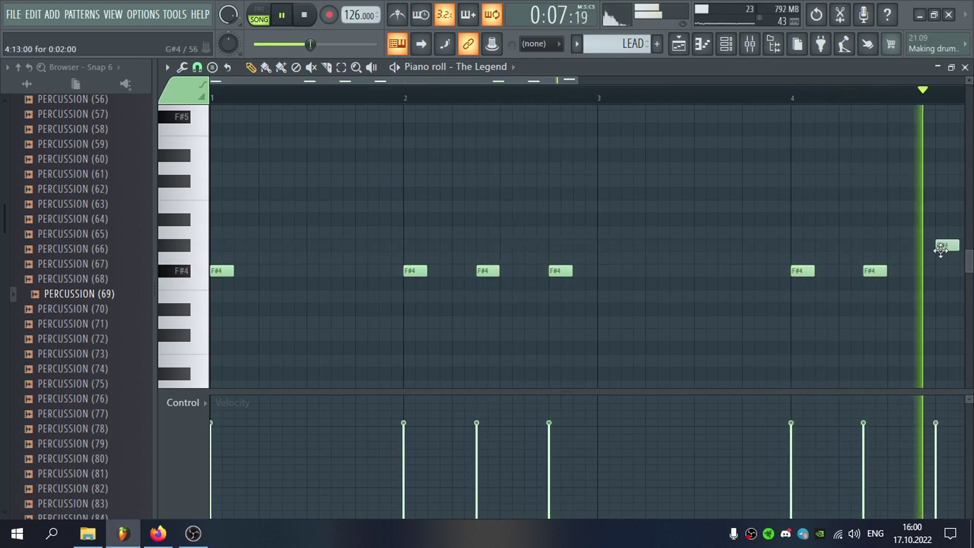
{"action": "right_click", "coordinate": [942, 247]}
{"action": "left_click", "coordinate": [964, 67]}
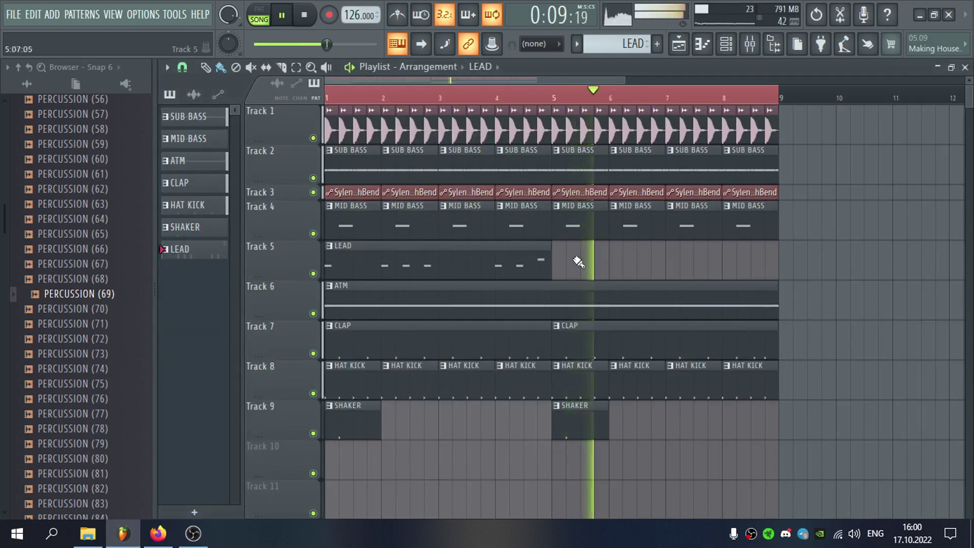
Place a second LEAD pattern clip on Track 5 at bar 5 of the playlist
{"action": "left_click", "coordinate": [578, 260]}
{"action": "double_click", "coordinate": [681, 253]}
{"action": "left_click", "coordinate": [965, 67]}
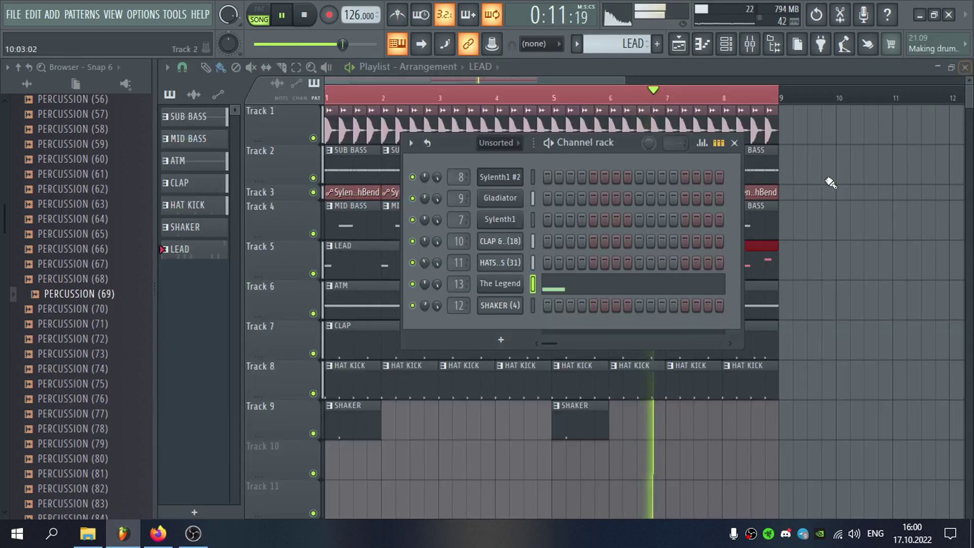
Lower the LEAD mixer track's volume to about 44% and rename the track MID BASS
{"action": "double_click", "coordinate": [462, 283]}
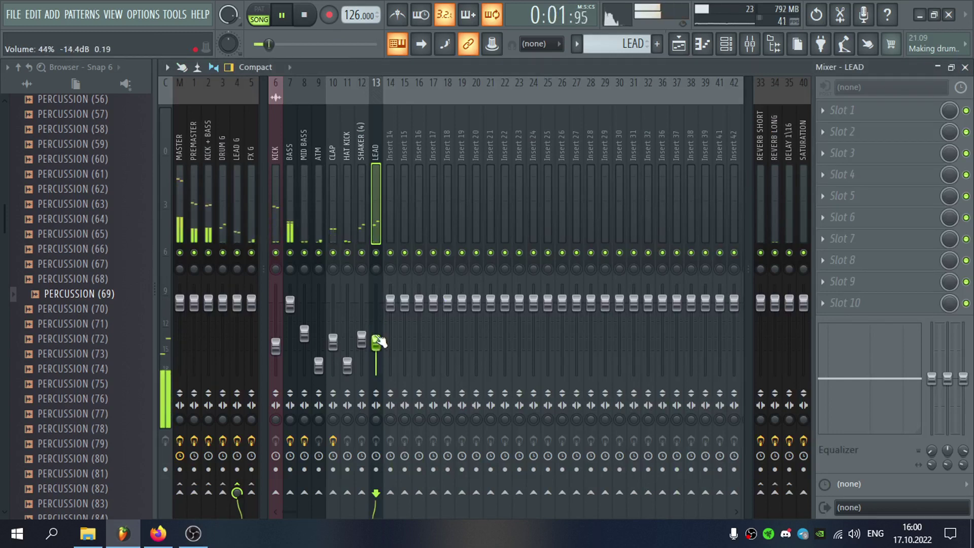
{"action": "key", "text": "F2"}
{"action": "type", "text": "MID"}
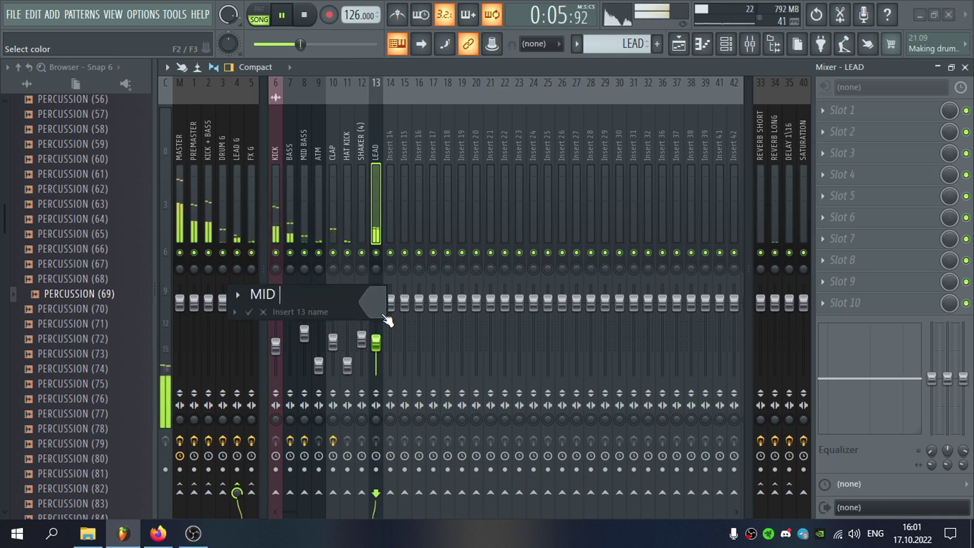
{"action": "type", "text": " BASS"}
{"action": "key", "text": "Return"}
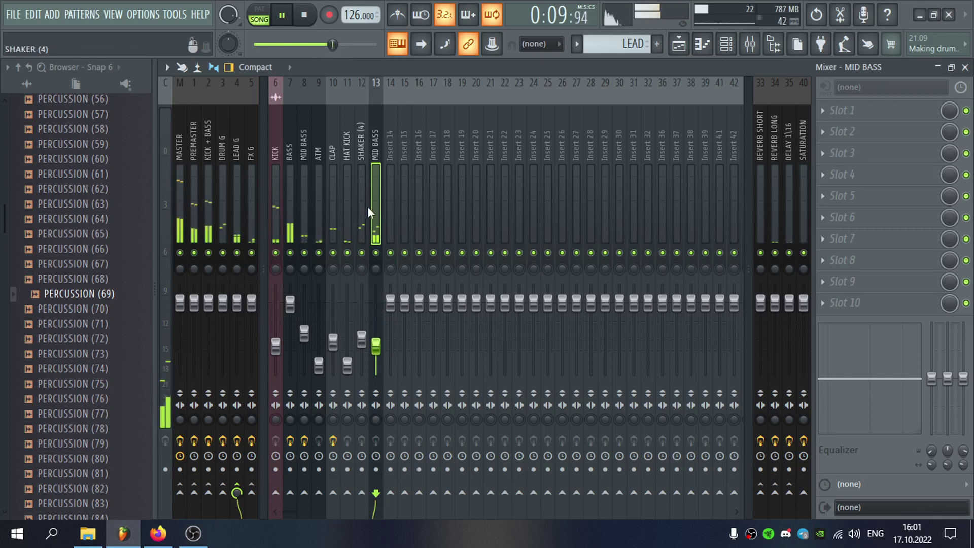
Move the newly renamed MID BASS mixer track to position 9, directly after the existing MID BASS track
{"action": "key", "text": "alt+Left"}
{"action": "key", "text": "alt+Left"}
{"action": "key", "text": "alt+Left"}
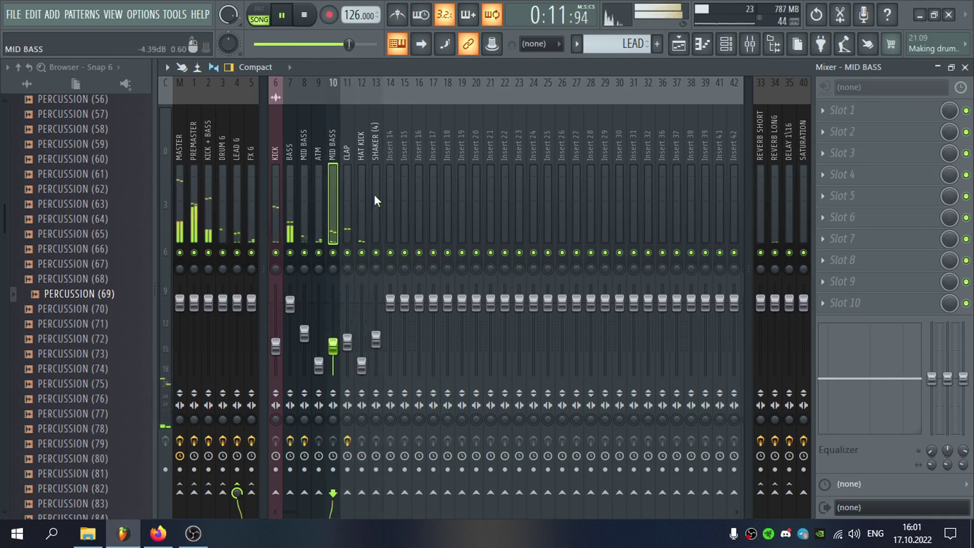
{"action": "key", "text": "alt+Left"}
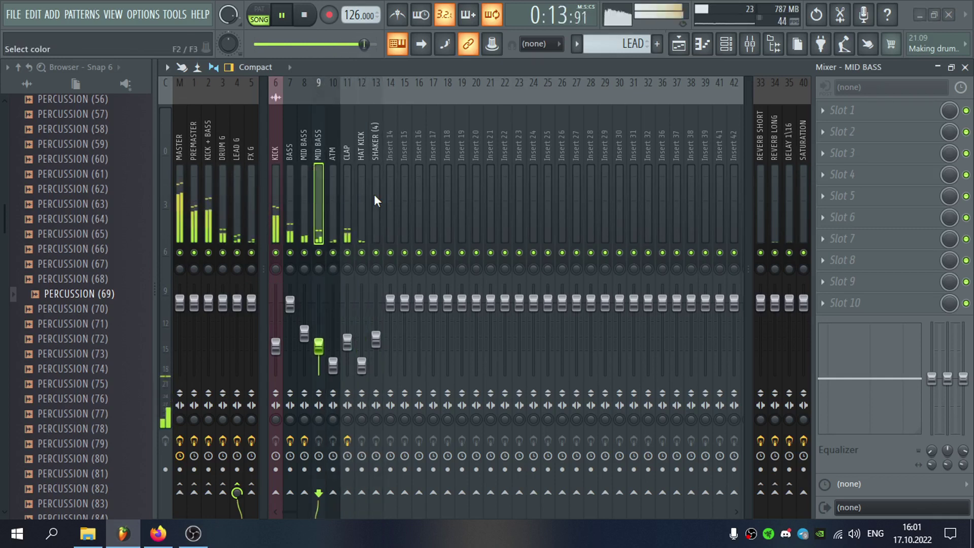
Rename mixer track 9 to MID BASS 2 and lower its volume to about 38%
{"action": "key", "text": "F2"}
{"action": "type", "text": "2"}
{"action": "key", "text": "Return"}
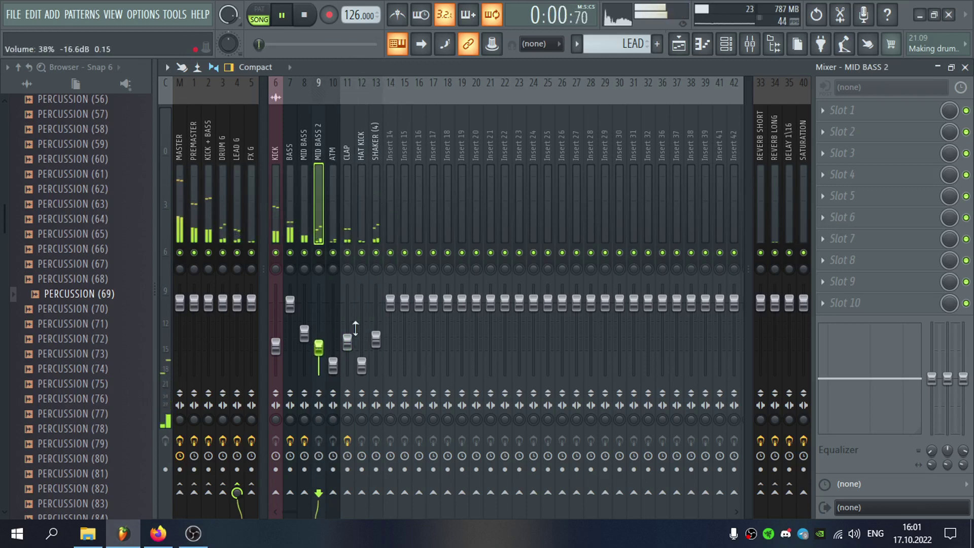
{"action": "left_click", "coordinate": [965, 67]}
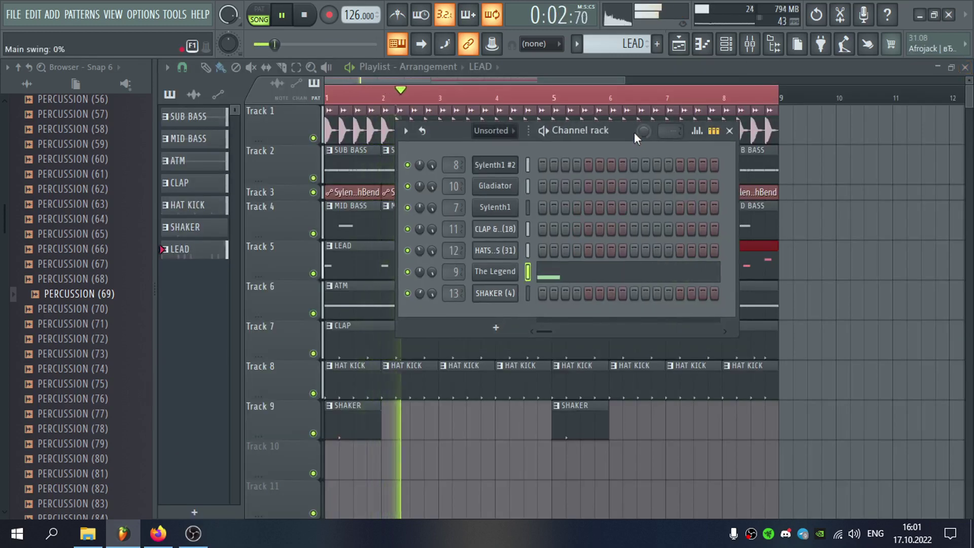
Raise the main swing amount in the channel rack
{"action": "left_click_drag", "start_coordinate": [278, 44], "coordinate": [311, 44]}
{"action": "left_click_drag", "start_coordinate": [633, 133], "coordinate": [622, 161]}
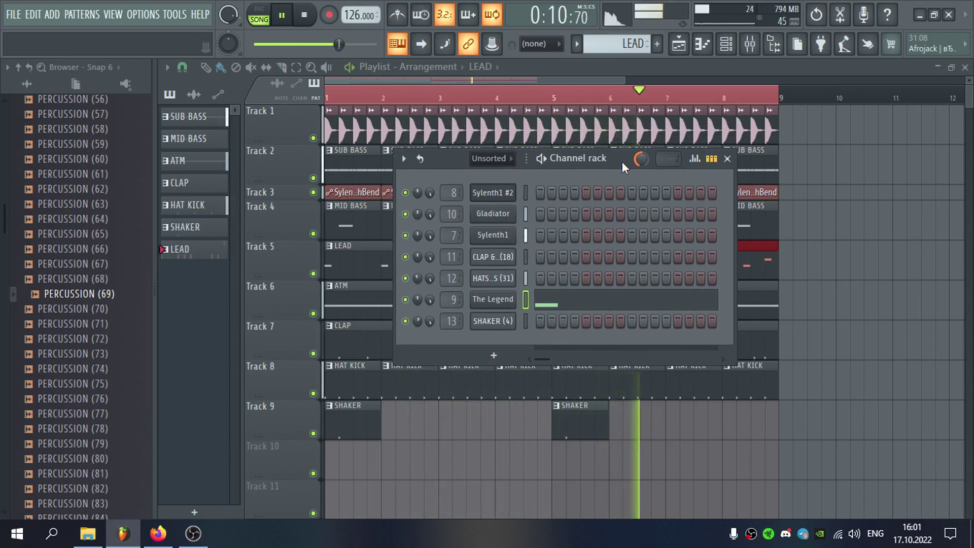
Set The Legend's filter cutoff to about 98 Hz and close the synth's window
{"action": "left_click", "coordinate": [512, 306]}
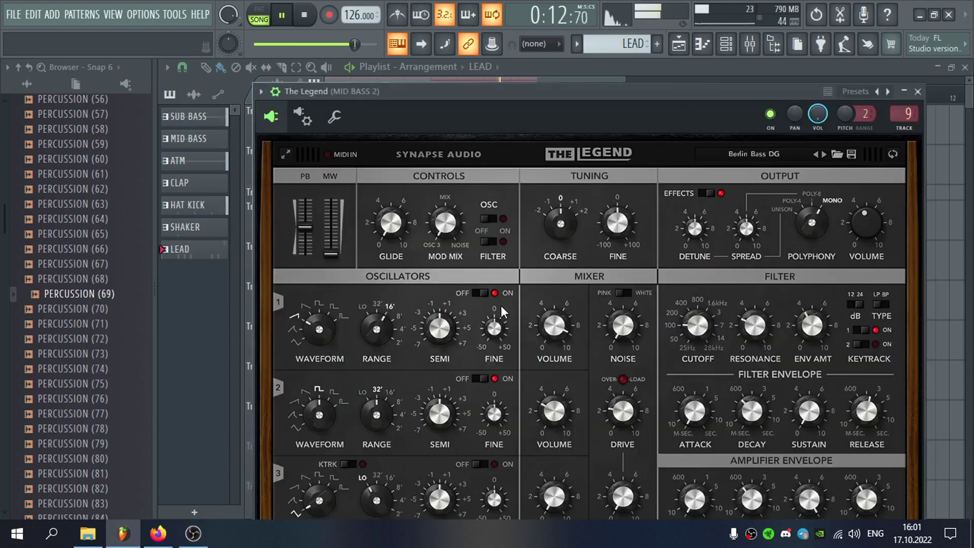
{"action": "left_click_drag", "start_coordinate": [575, 96], "coordinate": [573, 62]}
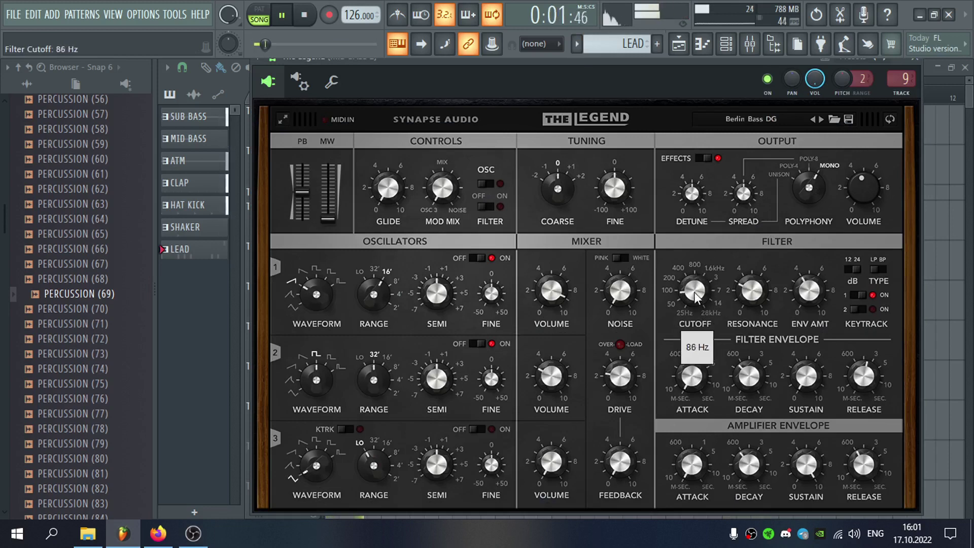
{"action": "left_click_drag", "start_coordinate": [691, 298], "coordinate": [689, 289]}
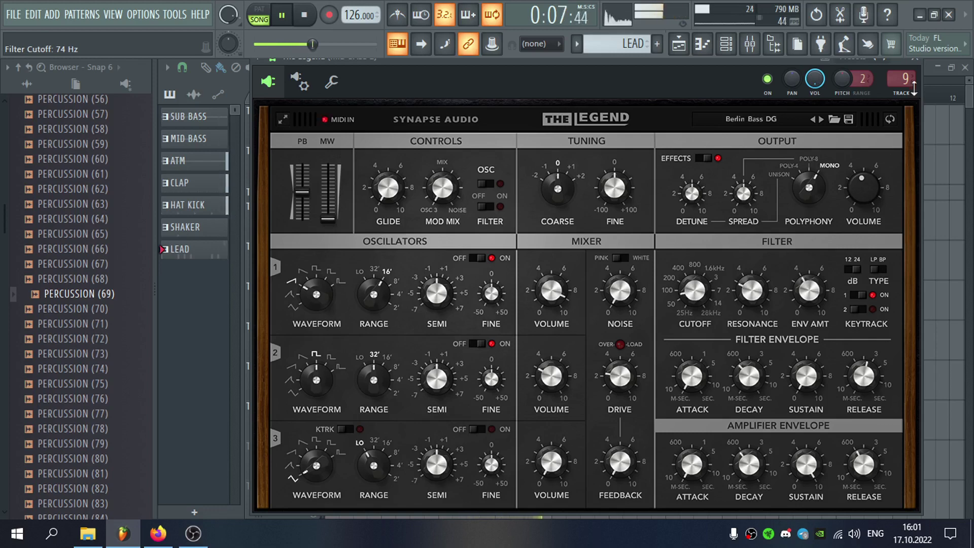
{"action": "left_click_drag", "start_coordinate": [690, 292], "coordinate": [677, 282]}
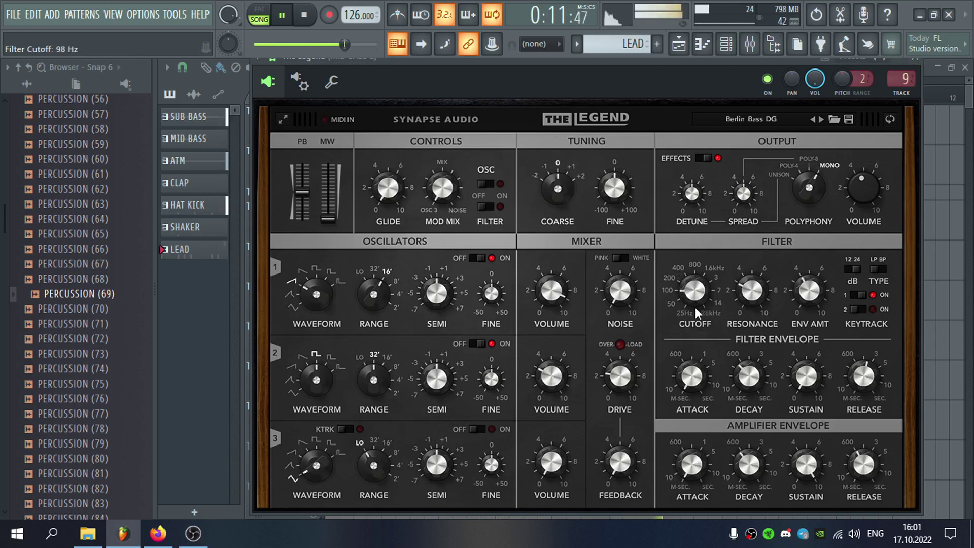
{"action": "left_click", "coordinate": [914, 57]}
{"action": "left_click", "coordinate": [895, 66]}
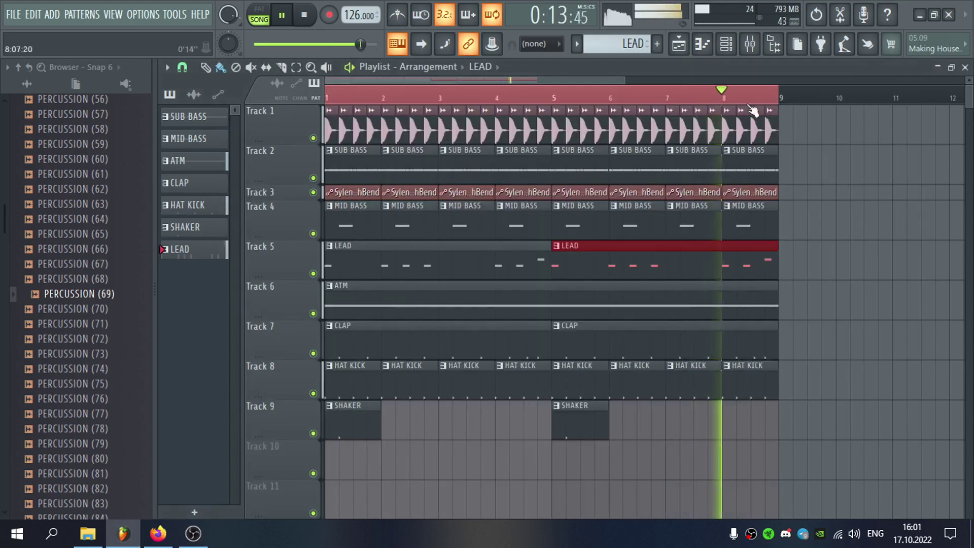
Expand the HAT & OPEN HAT sample folder in place of PERCUSSION and create a new pattern named HAT 2
{"action": "scroll", "coordinate": [107, 292], "scroll_direction": "up", "scroll_amount": 10}
{"action": "scroll", "coordinate": [98, 315], "scroll_direction": "up", "scroll_amount": 8}
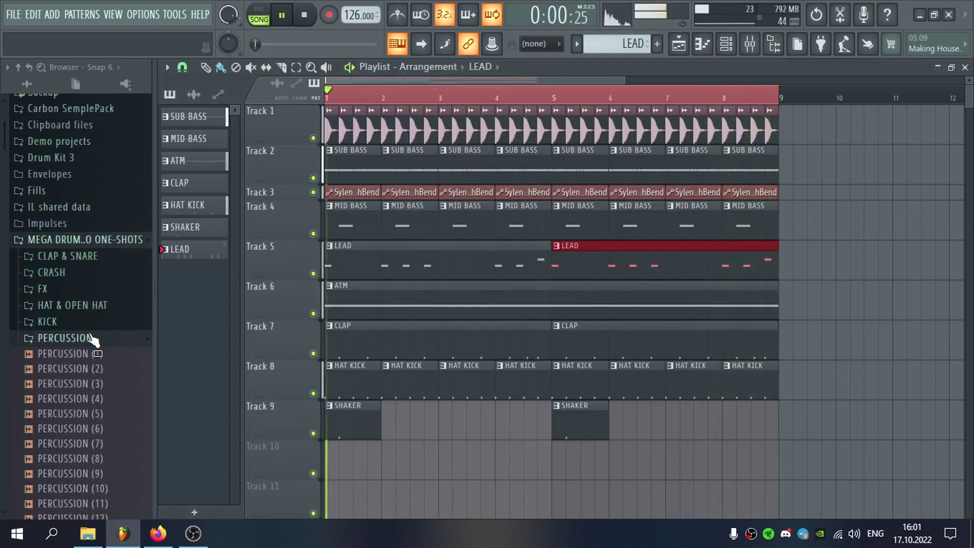
{"action": "left_click", "coordinate": [95, 338]}
{"action": "left_click", "coordinate": [91, 307]}
{"action": "left_click", "coordinate": [656, 43]}
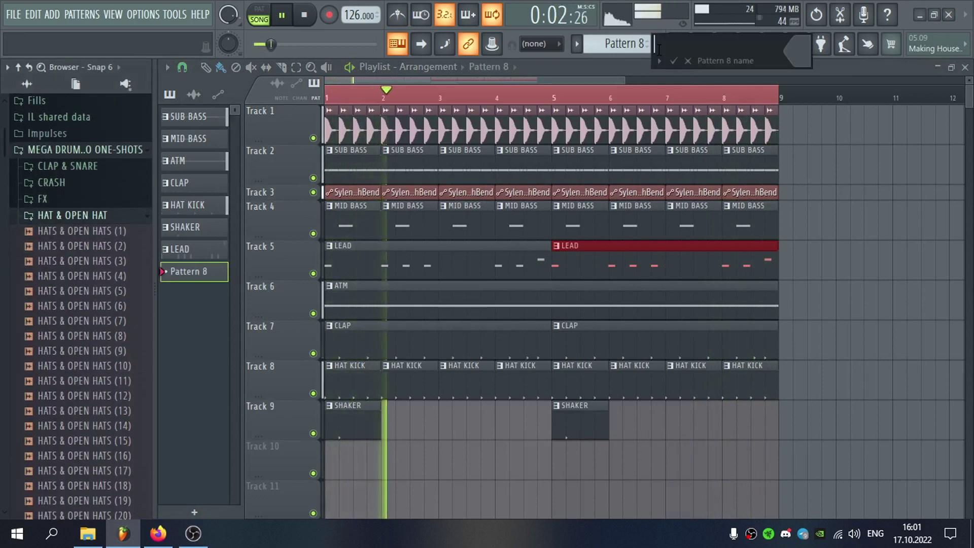
{"action": "type", "text": "HAT 2"}
{"action": "key", "text": "Return"}
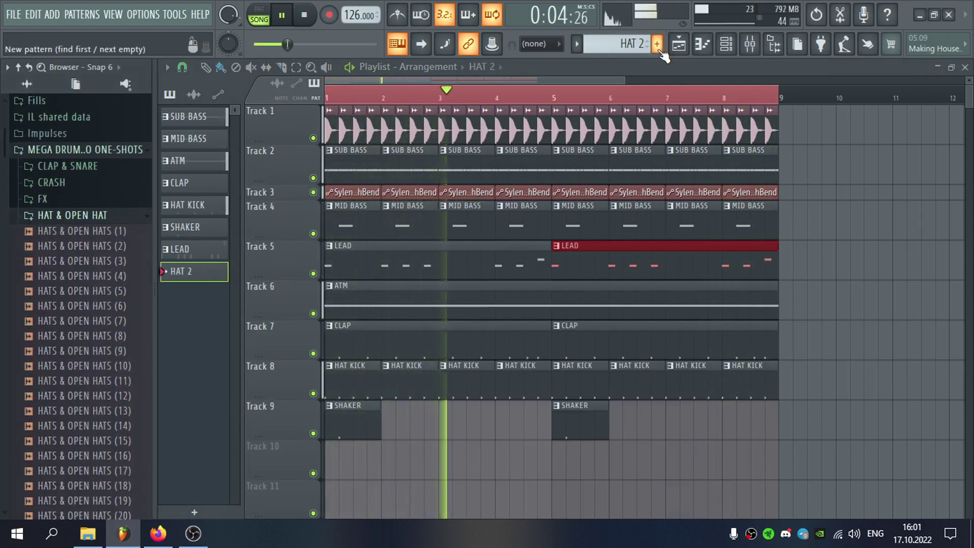
Create a new pattern named CLAP FILLS and place a clip of it on Track 10 at bar 2
{"action": "key", "text": "F4"}
{"action": "type", "text": "S"}
{"action": "key", "text": "Escape"}
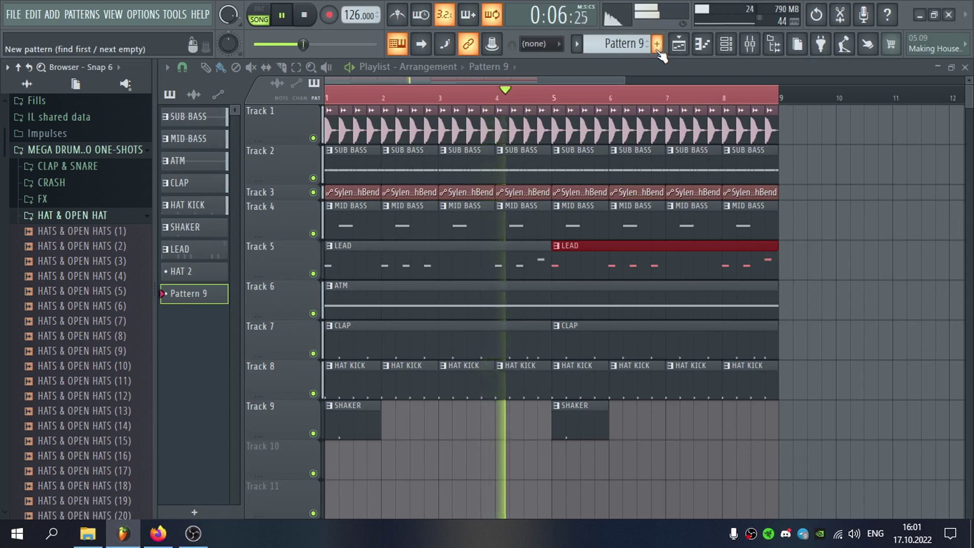
{"action": "key", "text": "F2"}
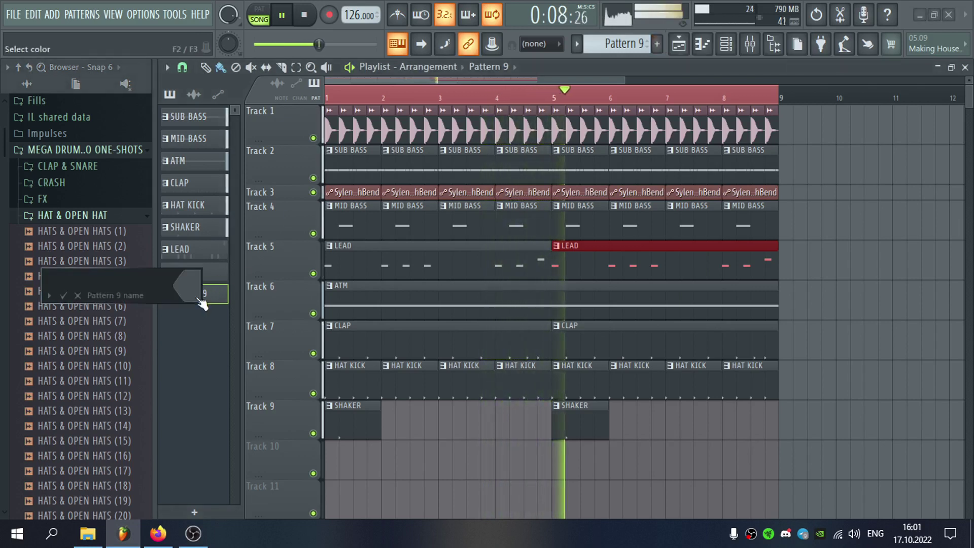
{"action": "type", "text": "SCLAP"}
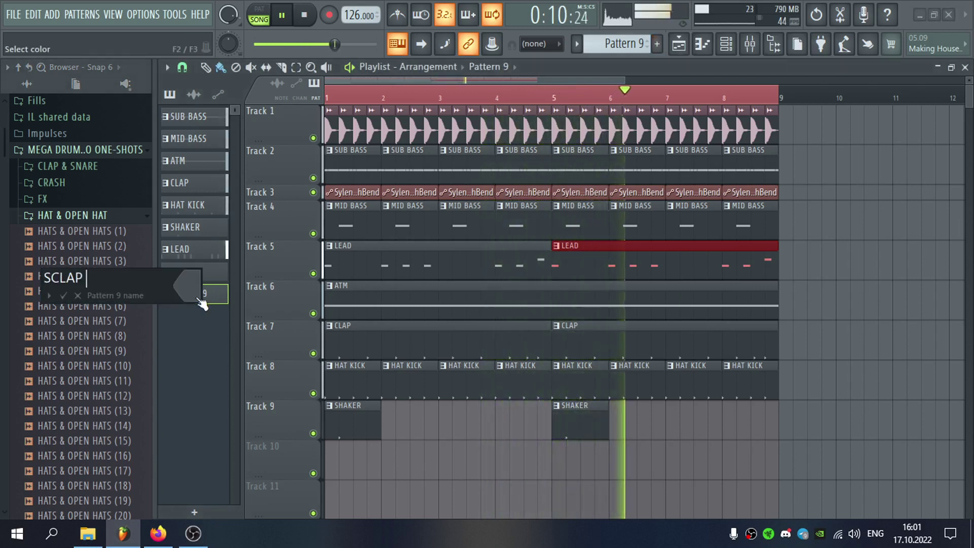
{"action": "key", "text": "BackSpace"}
{"action": "key", "text": "BackSpace"}
{"action": "key", "text": "BackSpace"}
{"action": "key", "text": "BackSpace"}
{"action": "key", "text": "BackSpace"}
{"action": "type", "text": "CLAP"}
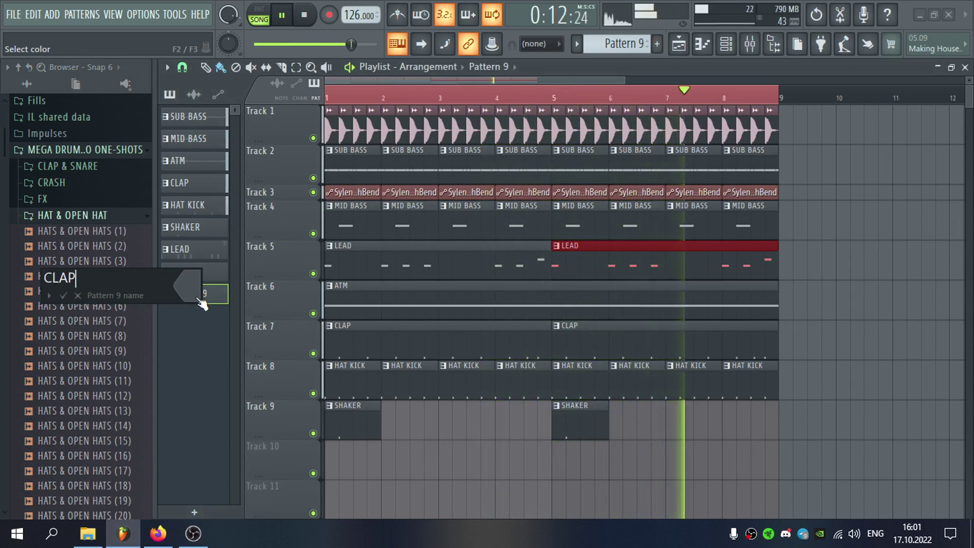
{"action": "type", "text": " FILLS"}
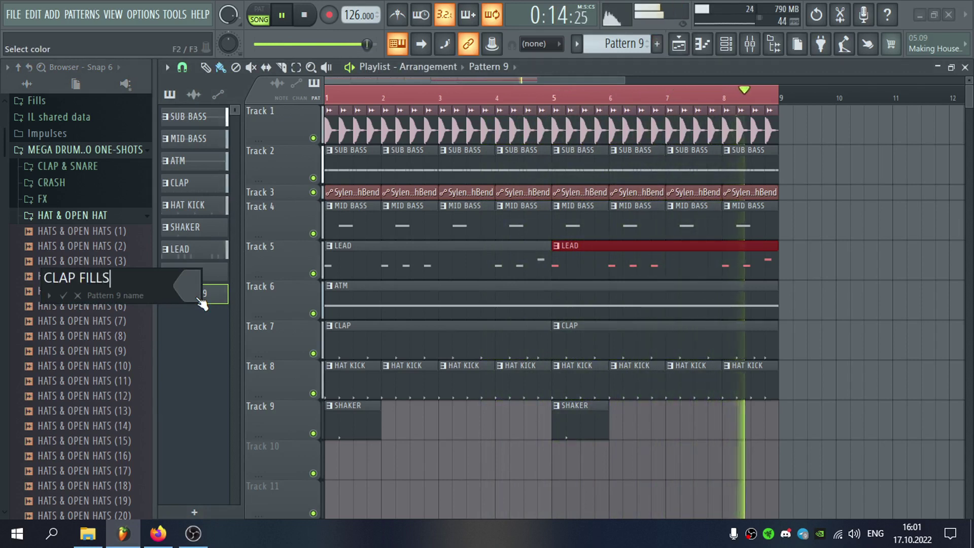
{"action": "key", "text": "Return"}
{"action": "scroll", "coordinate": [307, 380], "scroll_direction": "down", "scroll_amount": 2}
{"action": "mouse_move", "coordinate": [401, 388]}
{"action": "left_mouse_down"}
{"action": "mouse_move", "coordinate": [383, 380]}
{"action": "mouse_move", "coordinate": [408, 381]}
{"action": "left_mouse_up"}
Audition samples in the CLAP & SNARE folder and add CLAP & SNARE (7) as a new channel in the channel rack
{"action": "key", "text": "F6"}
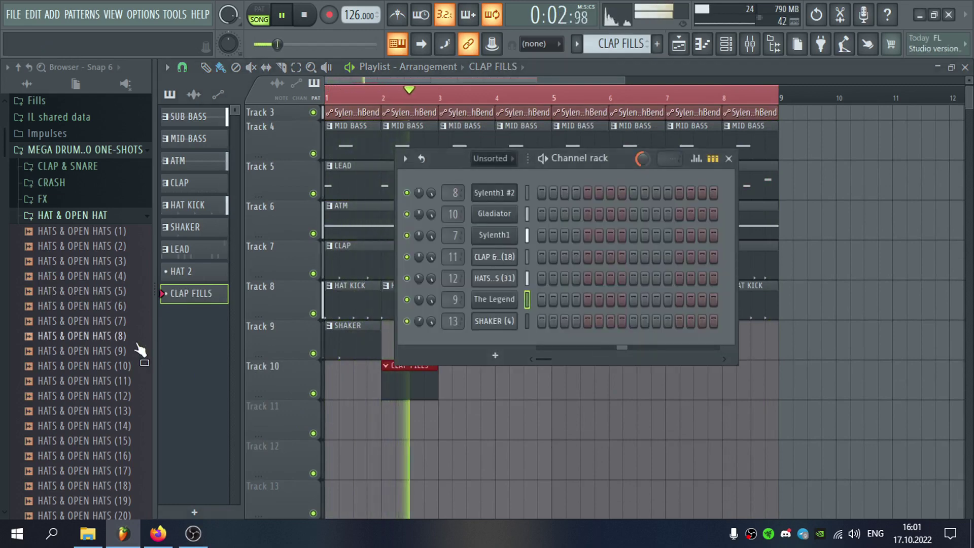
{"action": "key", "text": "space"}
{"action": "left_click", "coordinate": [94, 217]}
{"action": "left_click", "coordinate": [75, 166]}
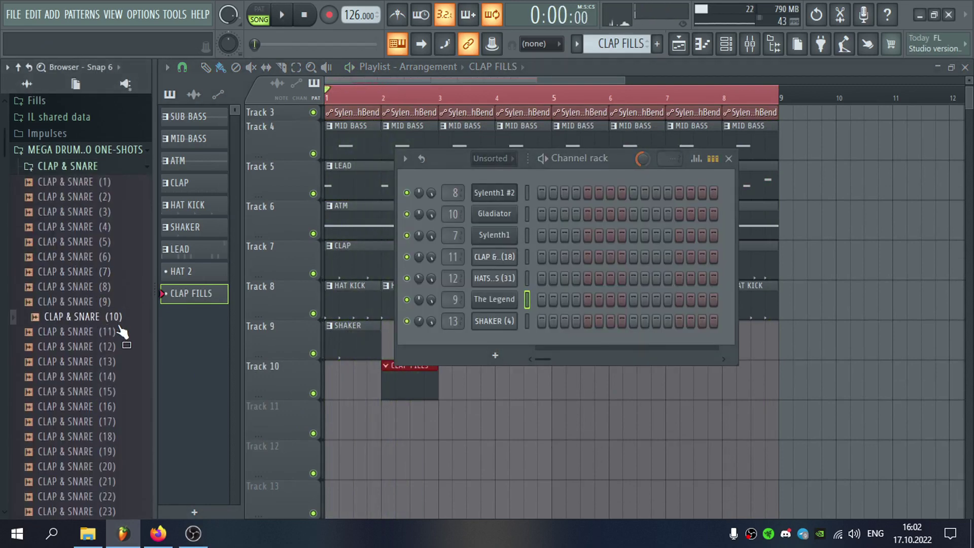
{"action": "left_click", "coordinate": [126, 289]}
{"action": "left_click", "coordinate": [126, 273]}
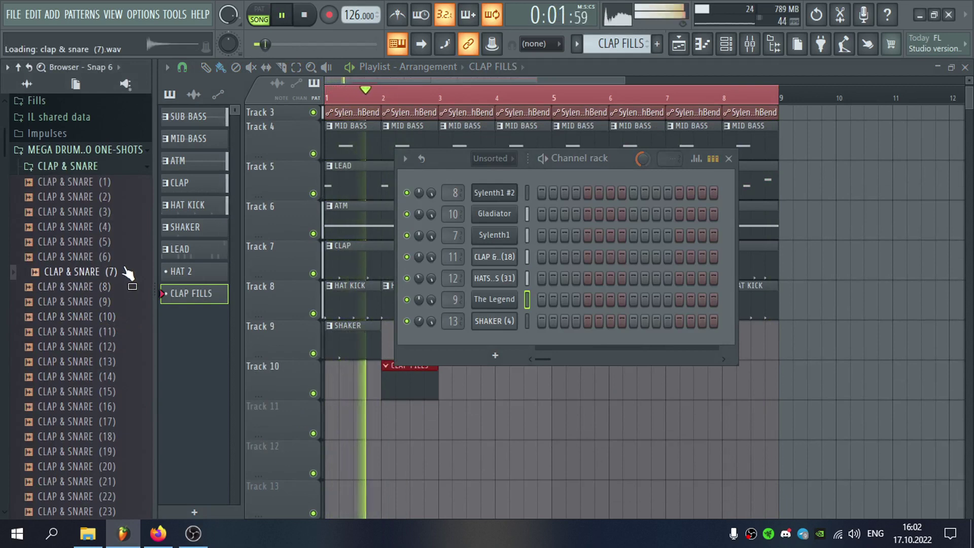
{"action": "left_click_drag", "start_coordinate": [127, 276], "coordinate": [553, 338]}
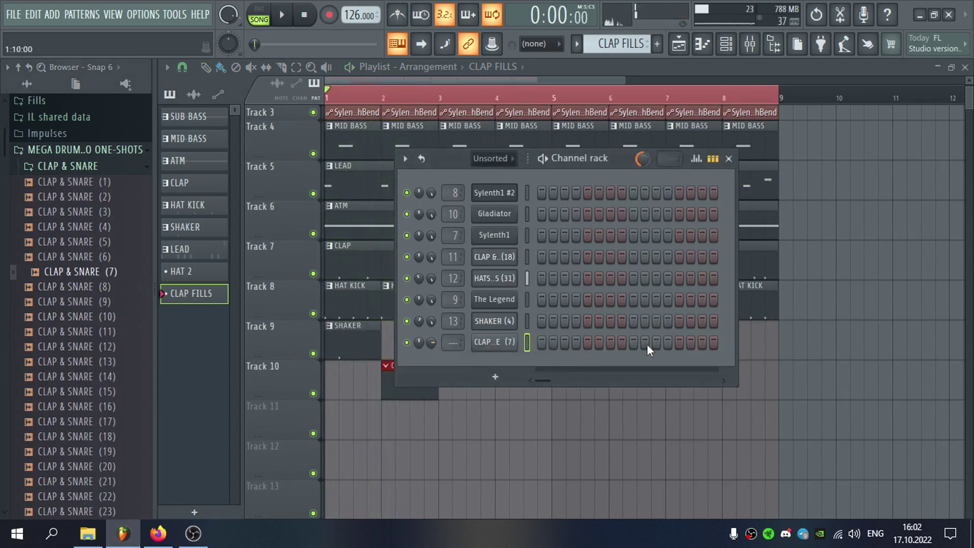
Try three clap hits on steps 10 to 12 and a second CLAP FILLS clip on Track 10 before bar 4
{"action": "left_click_drag", "start_coordinate": [646, 344], "coordinate": [667, 345]}
{"action": "left_click", "coordinate": [306, 139]}
{"action": "key", "text": "space"}
{"action": "left_click", "coordinate": [495, 385]}
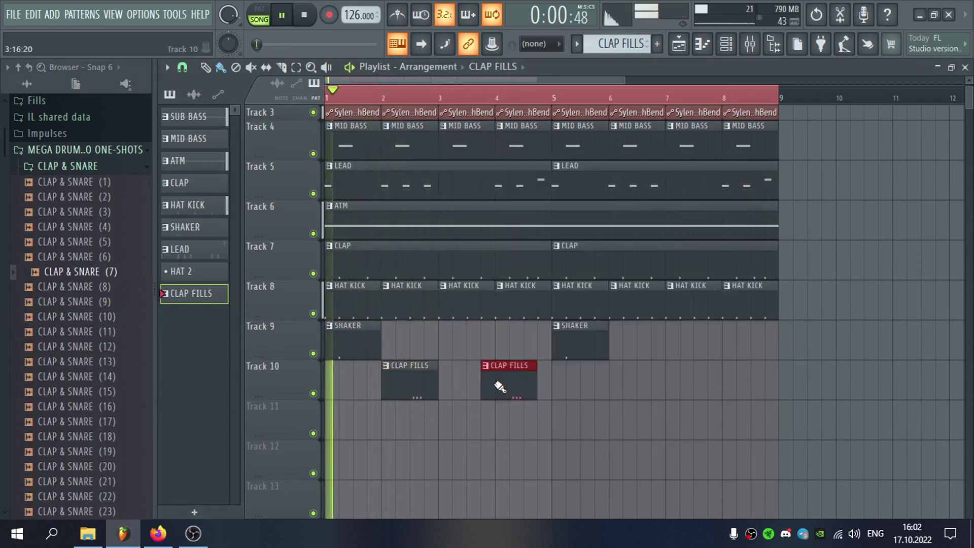
{"action": "right_click", "coordinate": [512, 392]}
Replace the clap hits in the CLAP FILLS pattern with three hits on steps 6 to 8
{"action": "double_click", "coordinate": [412, 382]}
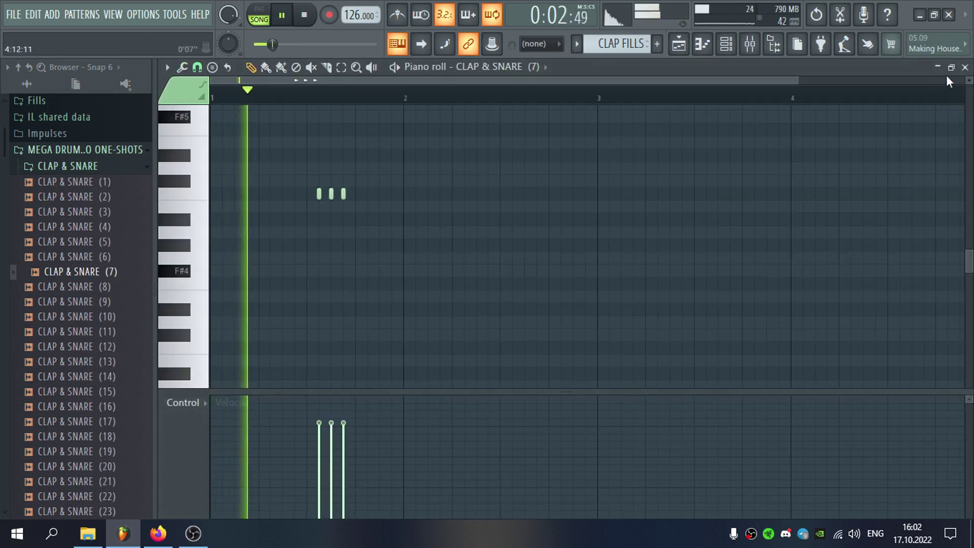
{"action": "left_click", "coordinate": [965, 68]}
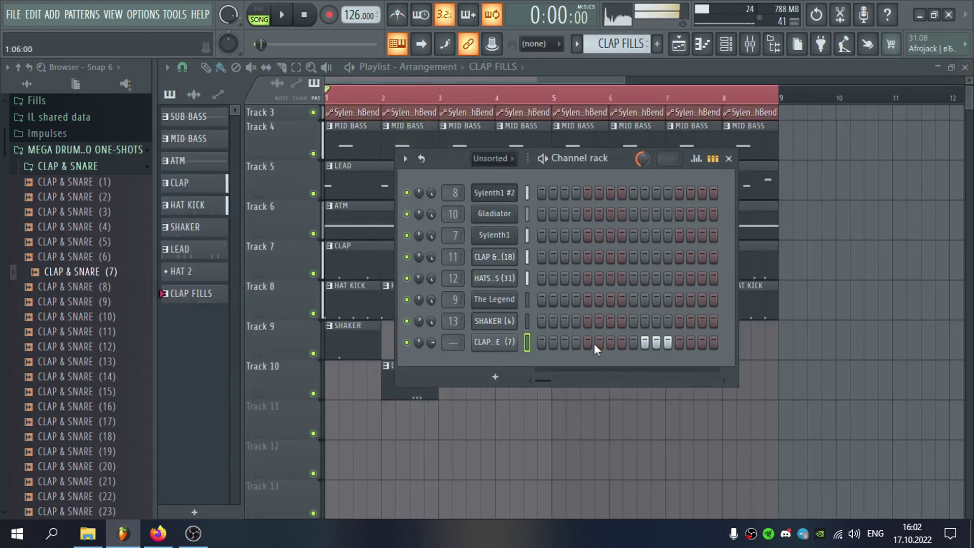
{"action": "left_click_drag", "start_coordinate": [634, 345], "coordinate": [667, 345]}
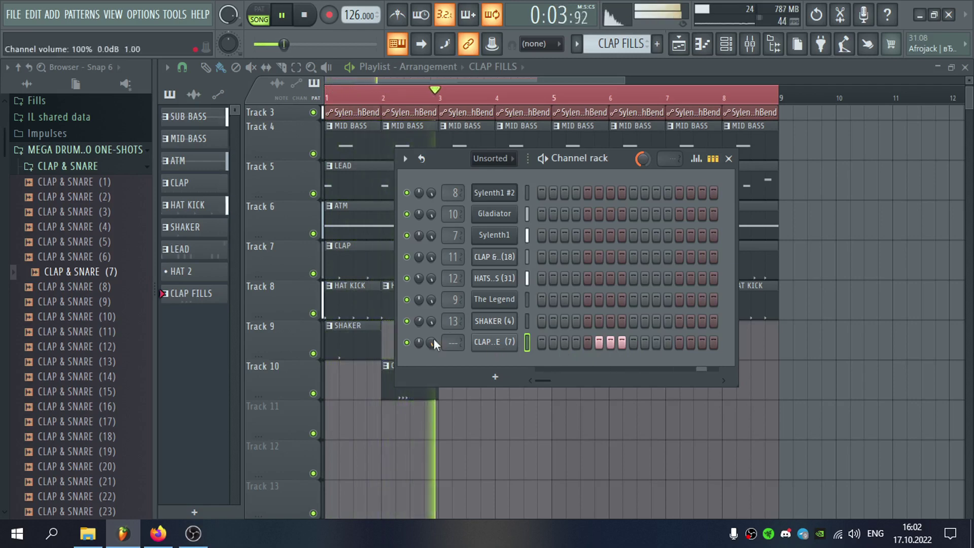
Route the CLAP & SNARE (7) channel to mixer track 14, rename the track CLAP FILLS and send it to DRUM G
{"action": "left_click", "coordinate": [485, 343]}
{"action": "left_click", "coordinate": [629, 244]}
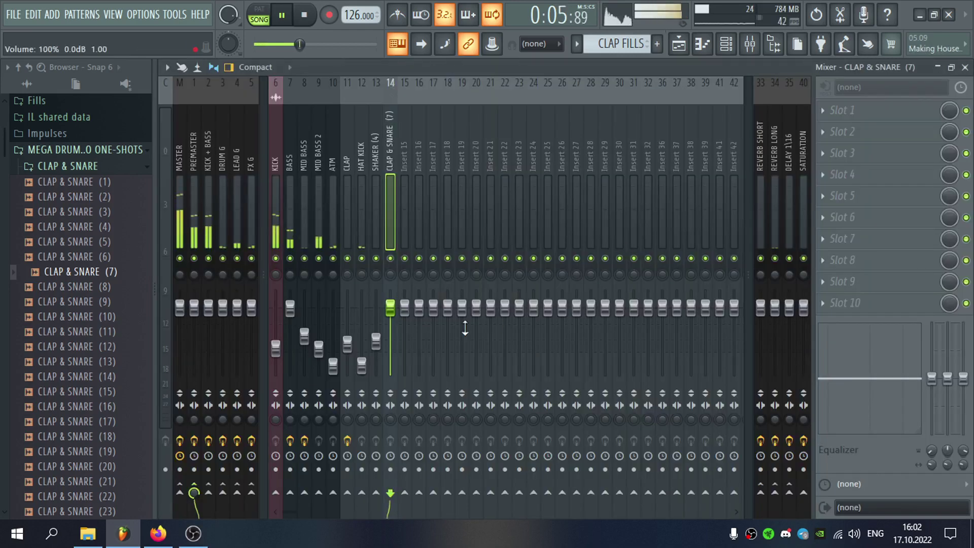
{"action": "key", "text": "F2"}
{"action": "type", "text": "CLAP FILLS"}
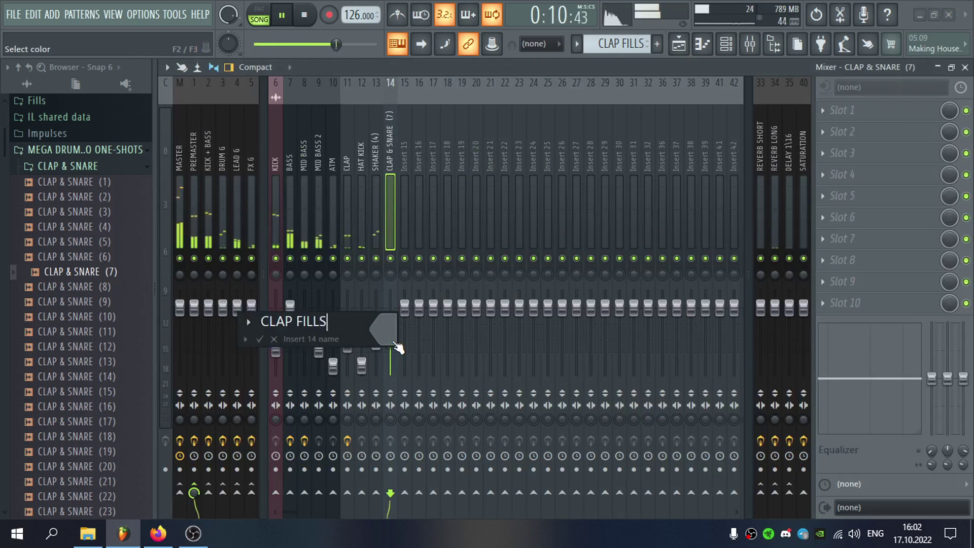
{"action": "key", "text": "Return"}
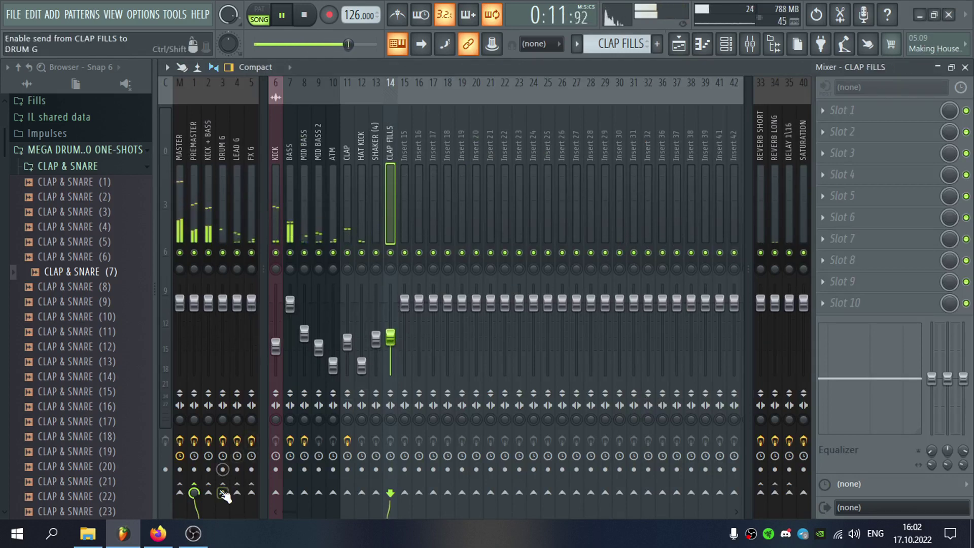
{"action": "left_click", "coordinate": [965, 68]}
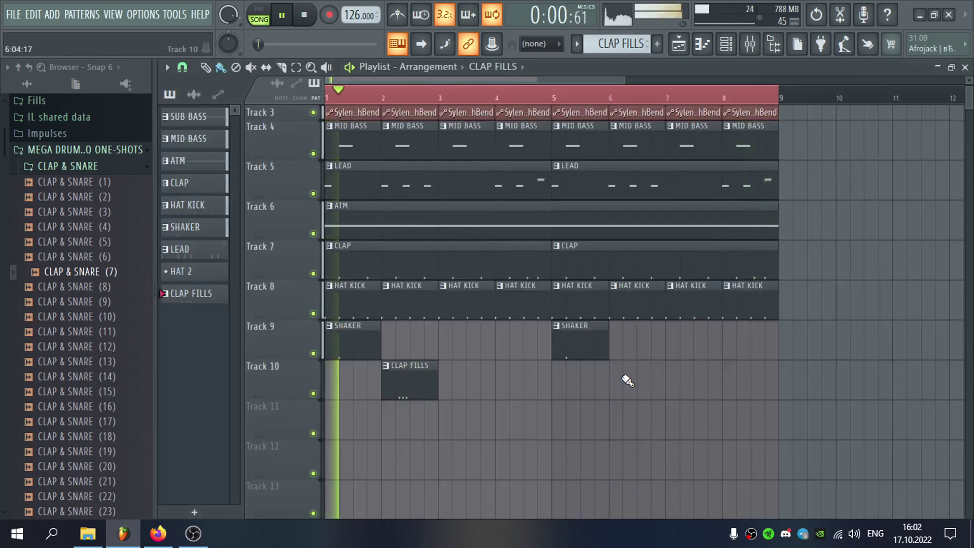
Place a second CLAP FILLS clip on Track 10 at bar 6
{"action": "left_click", "coordinate": [628, 379]}
{"action": "double_click", "coordinate": [631, 373]}
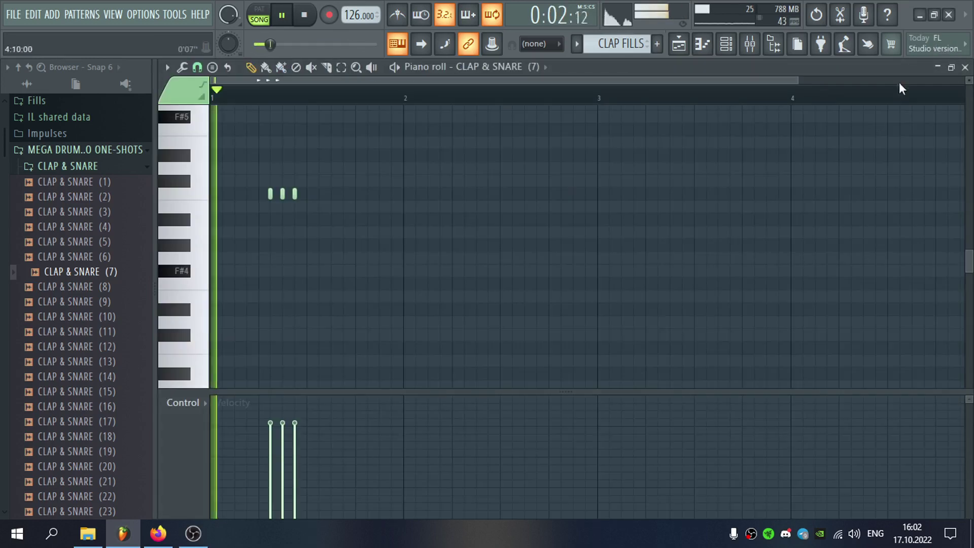
{"action": "left_click", "coordinate": [966, 68]}
Lower the CLAP FILLS mixer track's volume to about 37% and insert ValhallaDelay in its first effect slot
{"action": "left_click", "coordinate": [483, 341]}
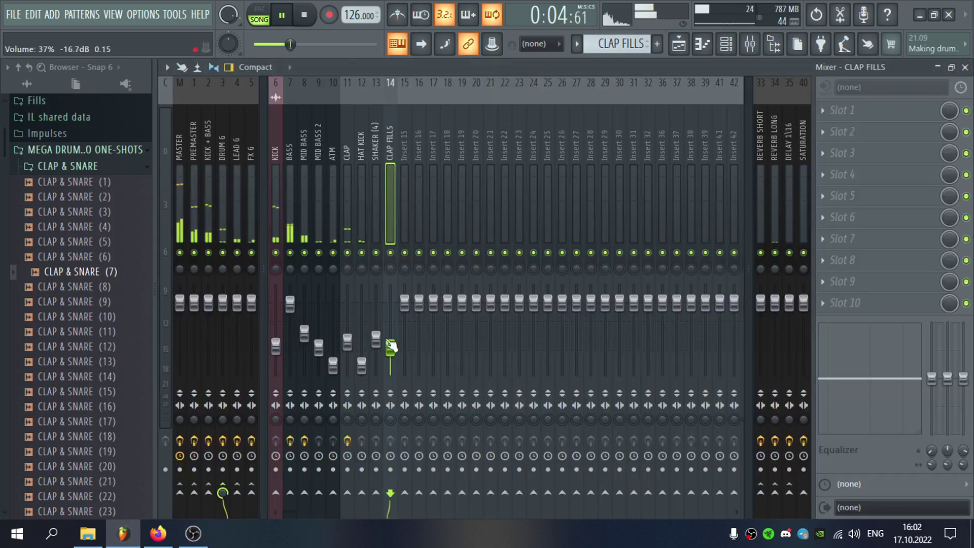
{"action": "left_click", "coordinate": [877, 107]}
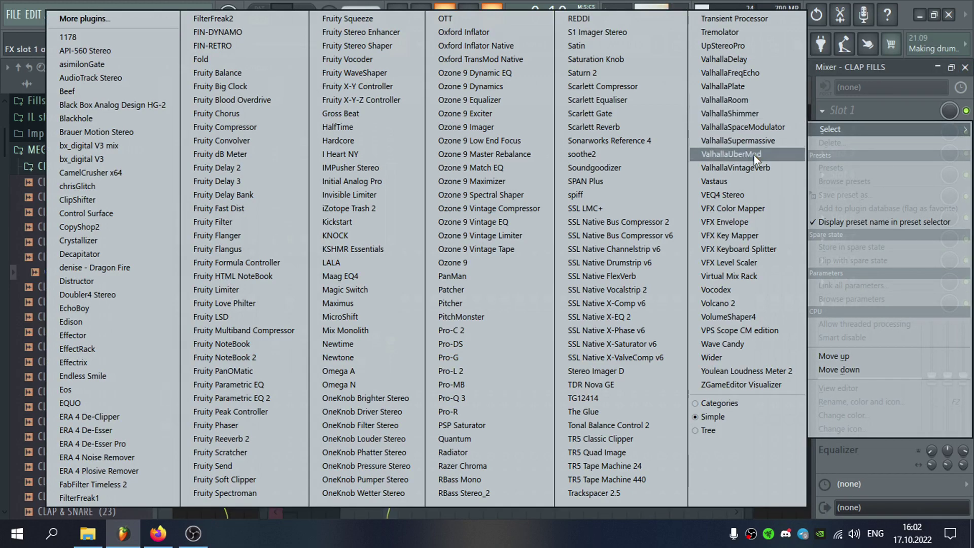
{"action": "left_click", "coordinate": [756, 60]}
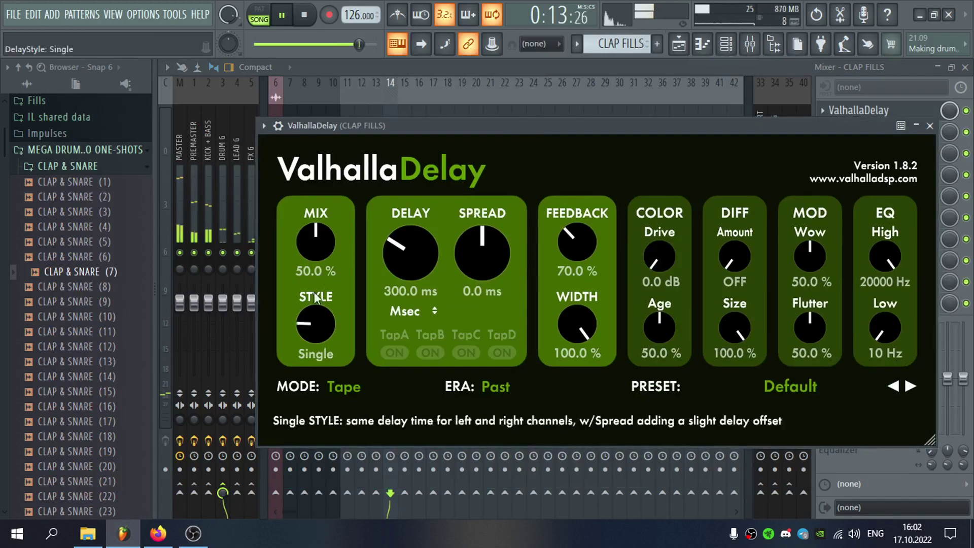
Configure ValhallaDelay with PingPong style, note-synced delays of 1/8 left and 1/4 right, and a mix of 45.2%
{"action": "left_click_drag", "start_coordinate": [315, 296], "coordinate": [325, 221]}
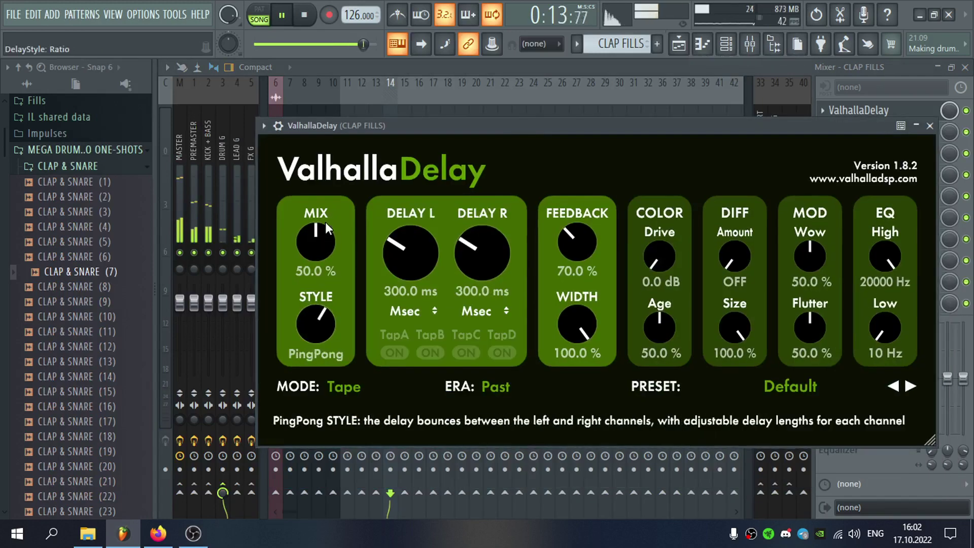
{"action": "left_click", "coordinate": [408, 310]}
{"action": "left_click", "coordinate": [488, 340]}
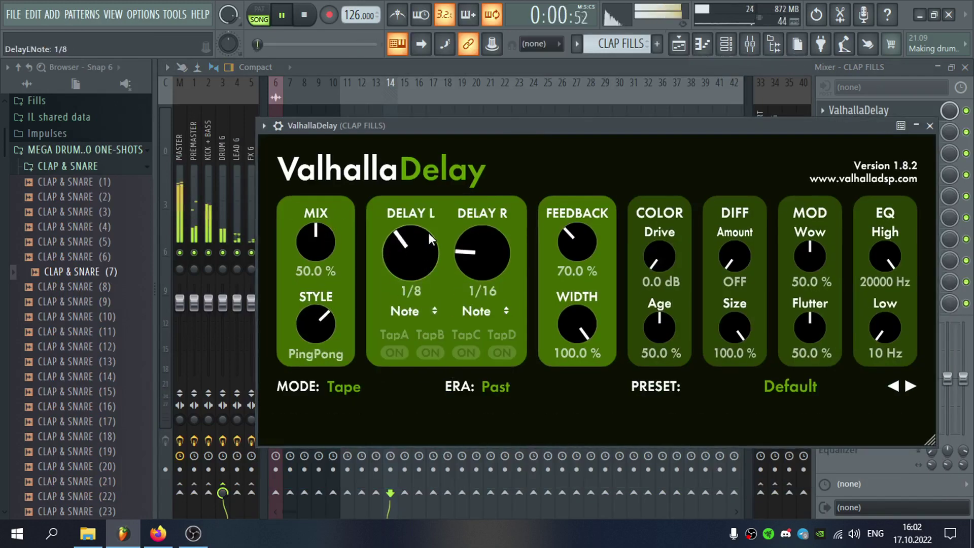
{"action": "left_click_drag", "start_coordinate": [486, 229], "coordinate": [486, 223]}
{"action": "left_click_drag", "start_coordinate": [322, 238], "coordinate": [321, 243]}
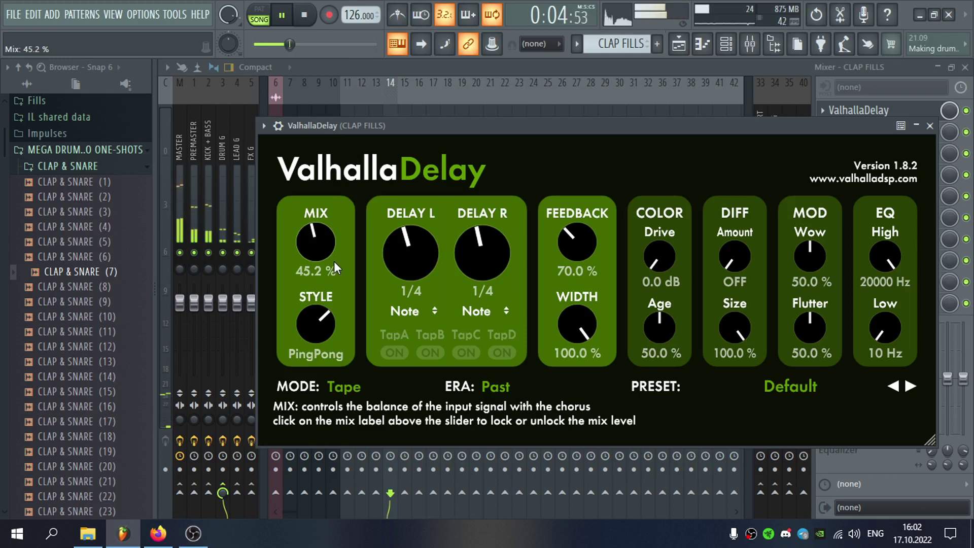
{"action": "left_click_drag", "start_coordinate": [409, 265], "coordinate": [409, 256]}
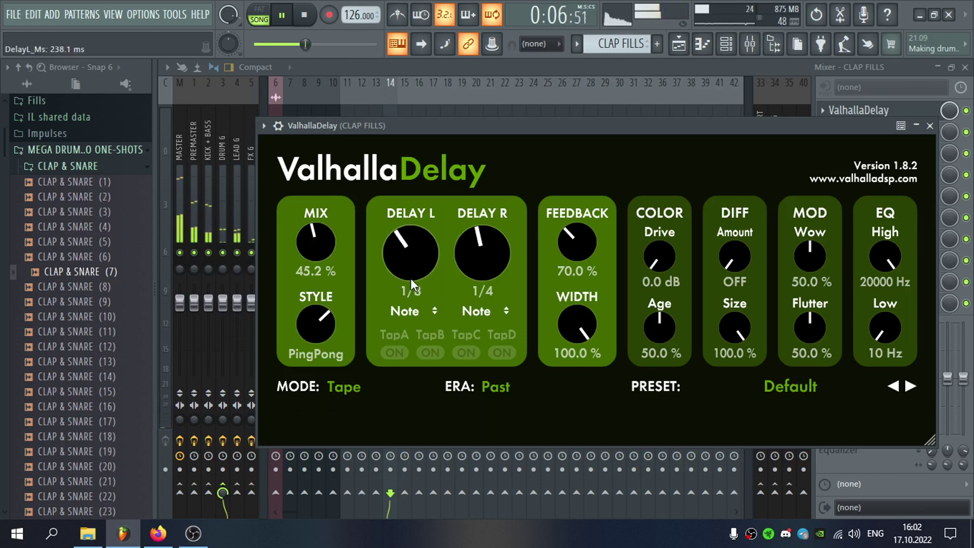
{"action": "left_click", "coordinate": [930, 126]}
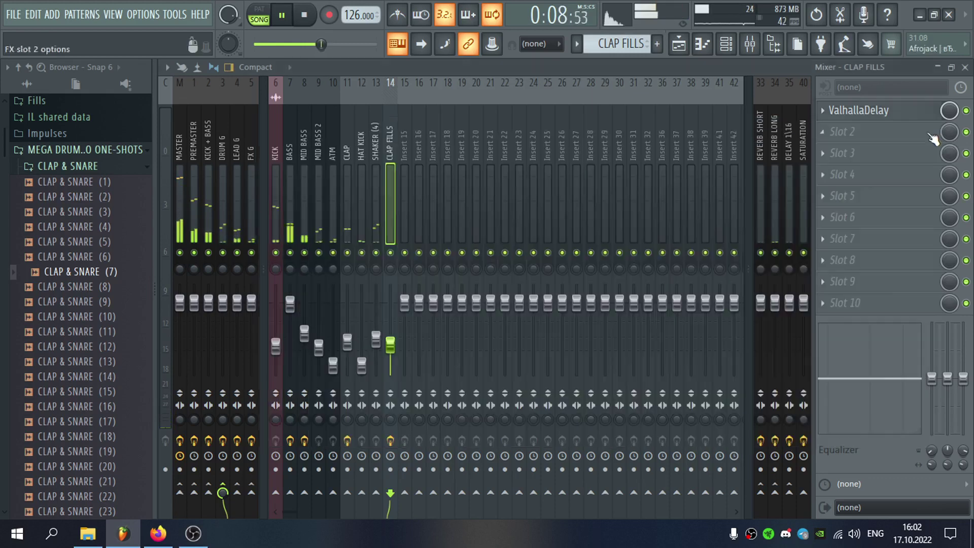
Close the mixer and set the CLAP & SNARE (7) channel to cut itself
{"action": "left_click", "coordinate": [964, 67]}
{"action": "right_click", "coordinate": [497, 342]}
{"action": "left_click", "coordinate": [565, 407]}
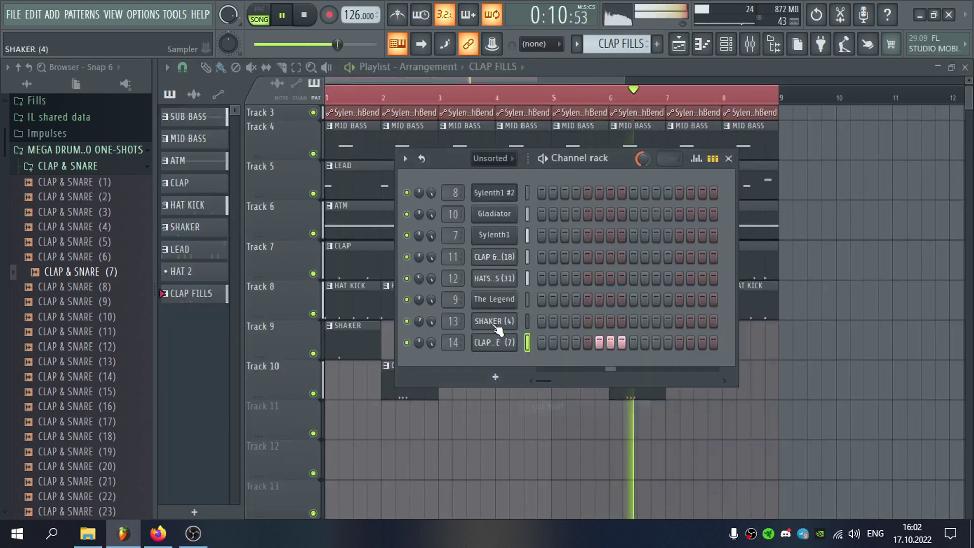
In the CLAP FILLS track's ValhallaDelay, set the feedback to 37.2% and the mix to 23.2%, and close the plugin and mixer
{"action": "double_click", "coordinate": [446, 342]}
{"action": "left_click", "coordinate": [882, 112]}
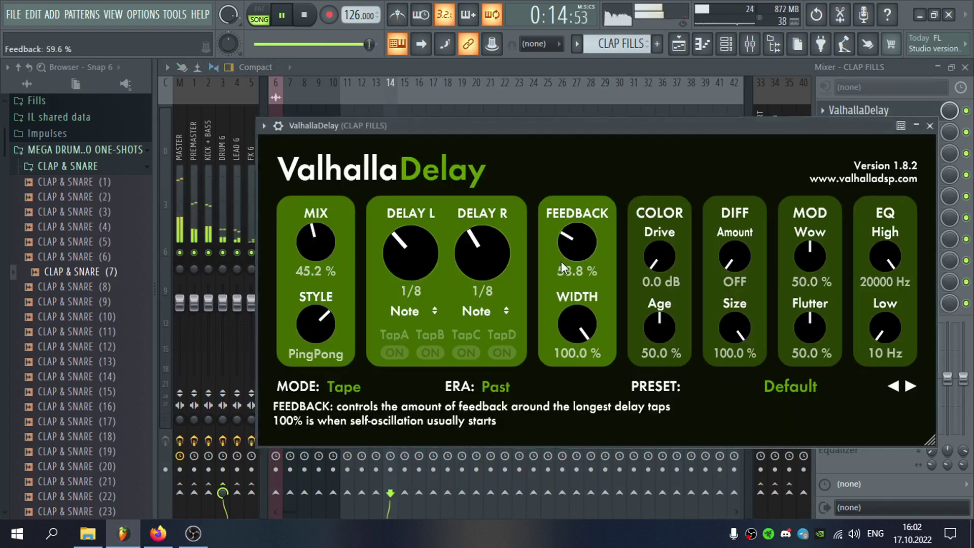
{"action": "left_click_drag", "start_coordinate": [563, 261], "coordinate": [586, 260]}
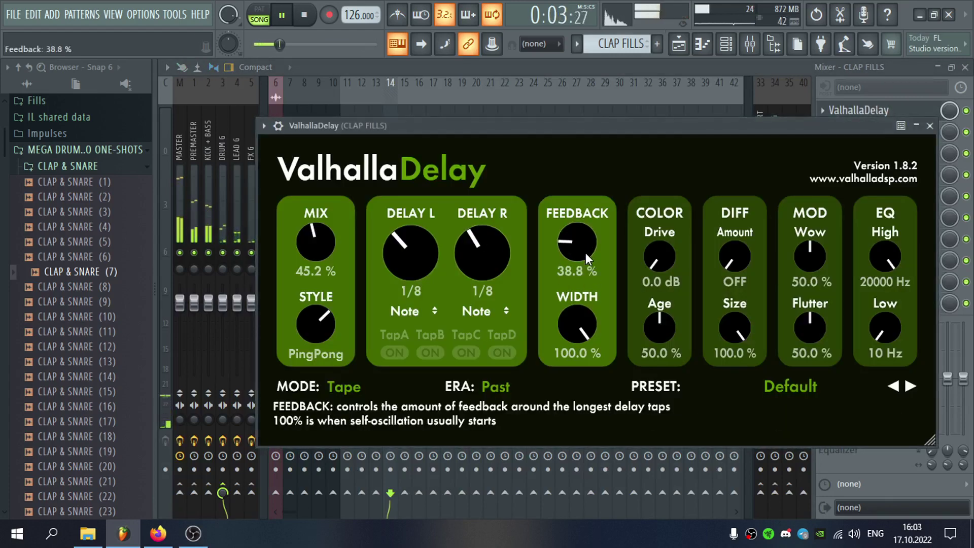
{"action": "left_click_drag", "start_coordinate": [325, 245], "coordinate": [329, 274]}
{"action": "left_click_drag", "start_coordinate": [586, 246], "coordinate": [572, 235]}
{"action": "left_click_drag", "start_coordinate": [325, 244], "coordinate": [357, 293]}
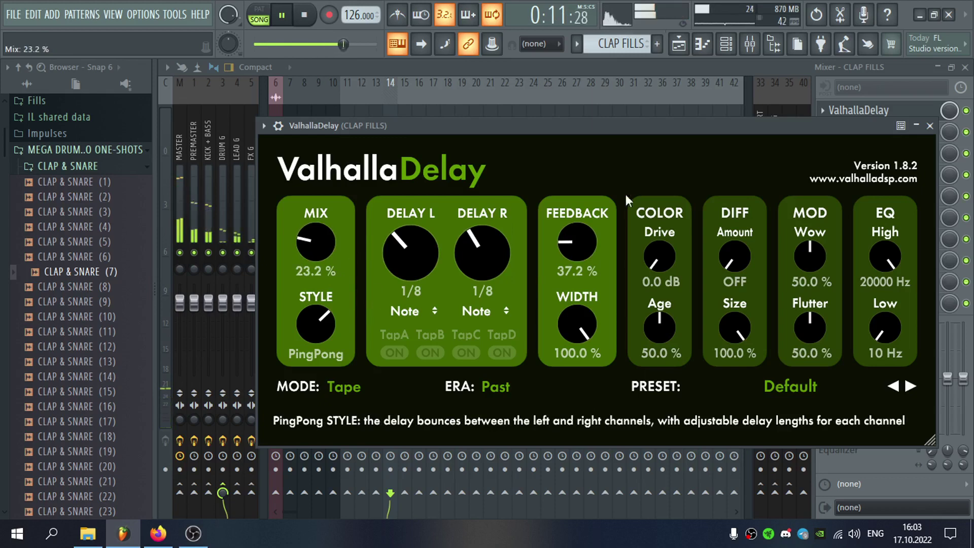
{"action": "left_click", "coordinate": [930, 126]}
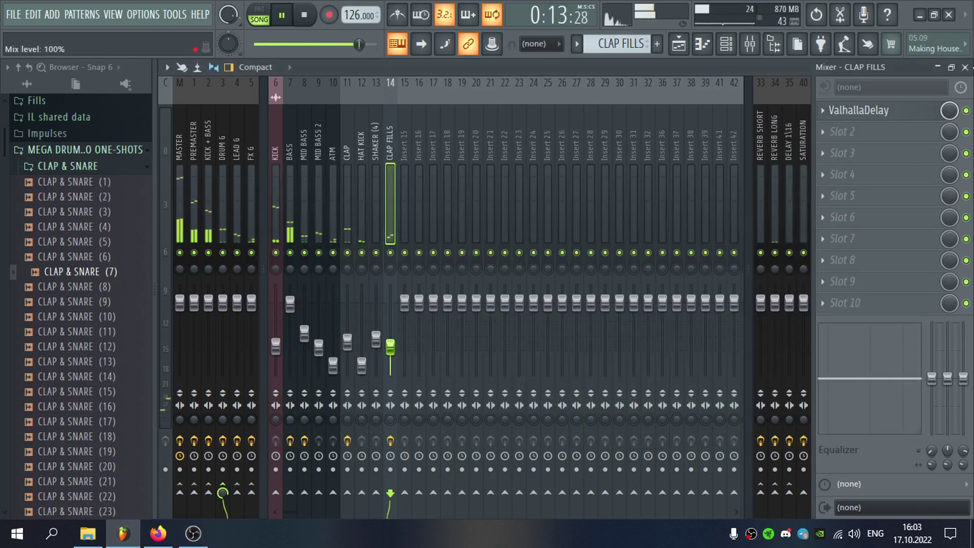
{"action": "left_click", "coordinate": [966, 67]}
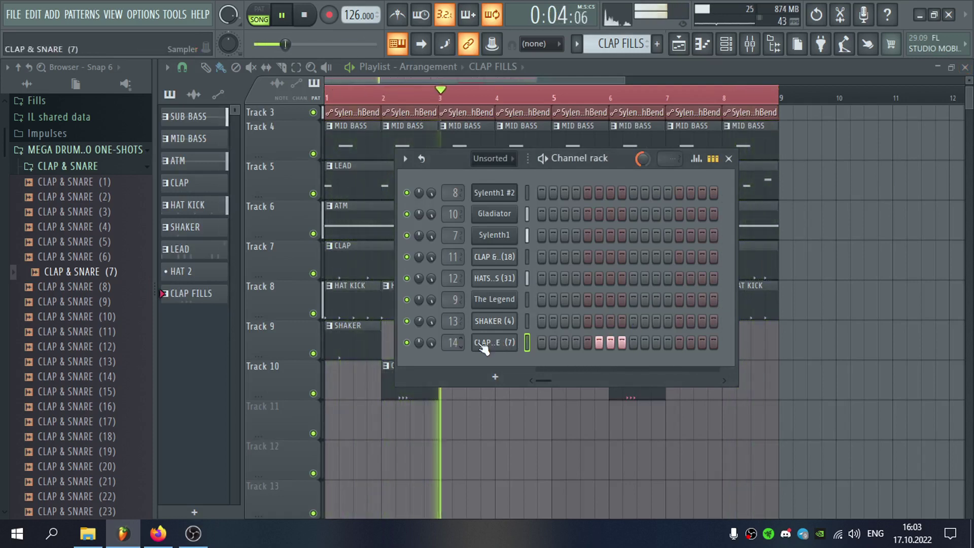
Lower the CLAP FILLS mixer track's volume slightly and close the mixer and channel rack
{"action": "double_click", "coordinate": [456, 342]}
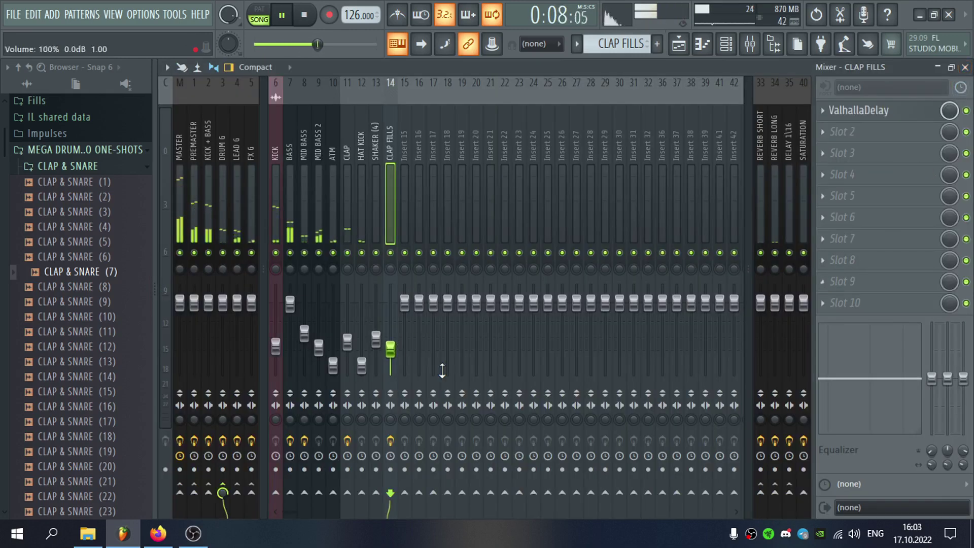
{"action": "left_click", "coordinate": [965, 70]}
{"action": "left_click", "coordinate": [725, 158]}
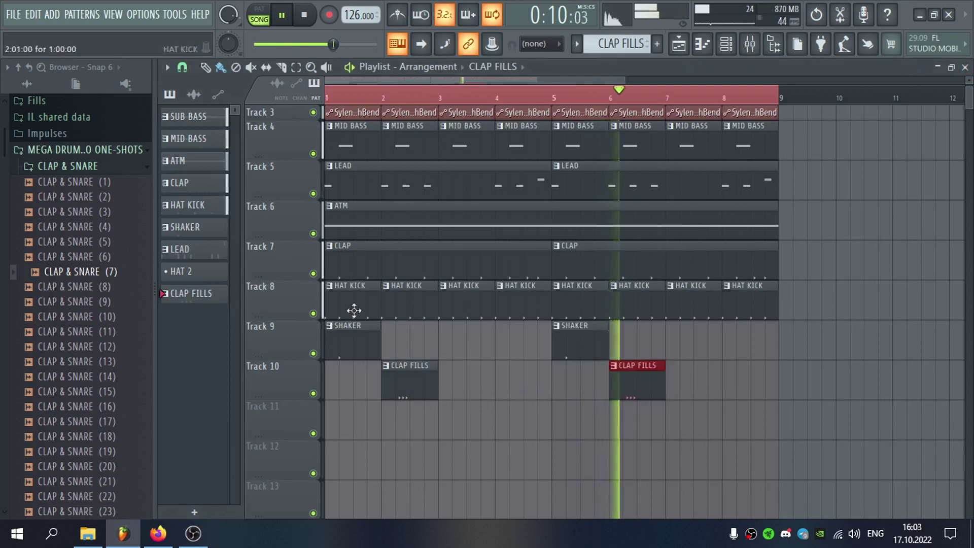
Show the HAT & OPEN HAT samples in the browser and create a new pattern named HAT 2
{"action": "left_click", "coordinate": [93, 167]}
{"action": "left_click", "coordinate": [96, 170]}
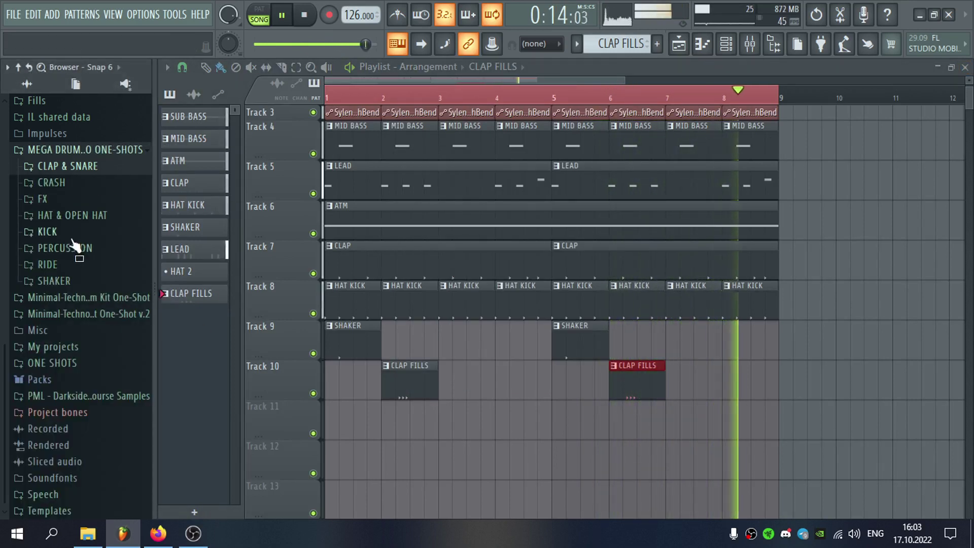
{"action": "left_click", "coordinate": [81, 215]}
{"action": "left_click", "coordinate": [657, 44]}
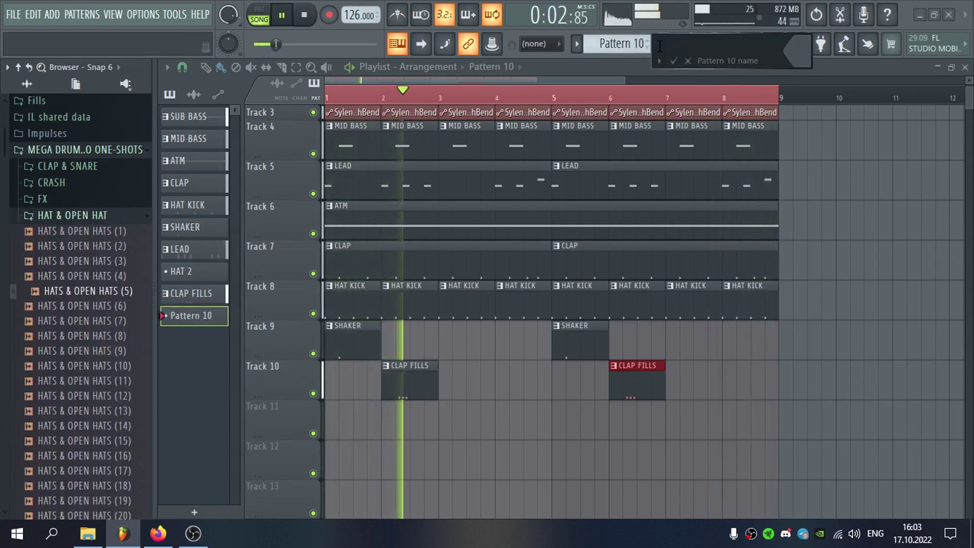
{"action": "type", "text": "HAT 2"}
{"action": "key", "text": "Return"}
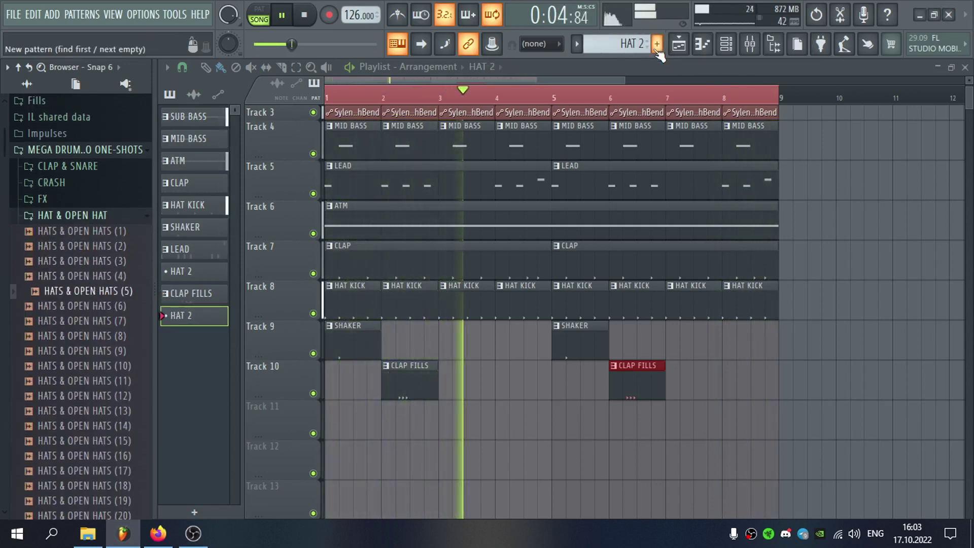
Place the earlier HAT 2 pattern at bar 1 and move its clip to Track 9, above the SHAKER and CLAP FILLS tracks
{"action": "left_click", "coordinate": [200, 274]}
{"action": "left_click_drag", "start_coordinate": [441, 415], "coordinate": [355, 415]}
{"action": "scroll", "coordinate": [342, 257], "scroll_direction": "up", "scroll_amount": 2}
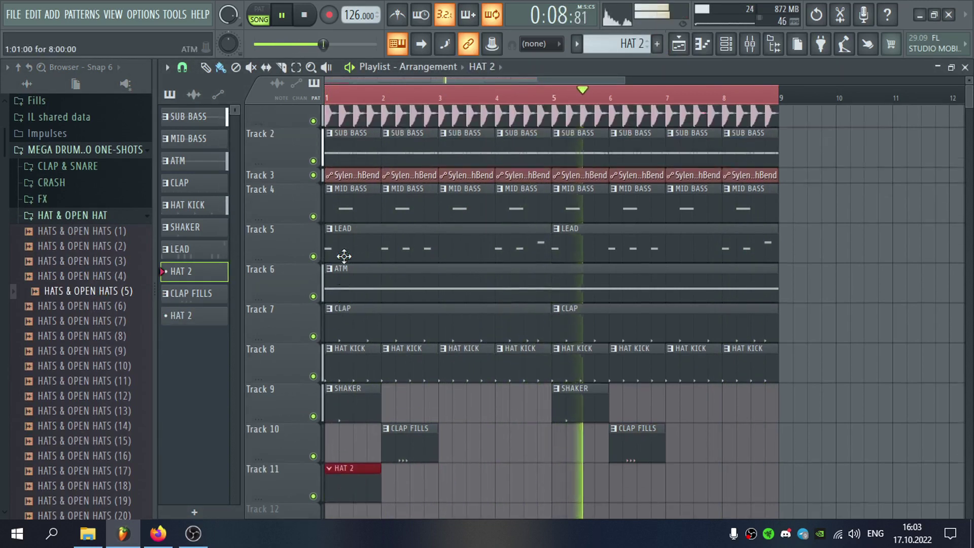
{"action": "scroll", "coordinate": [344, 258], "scroll_direction": "down", "scroll_amount": 2}
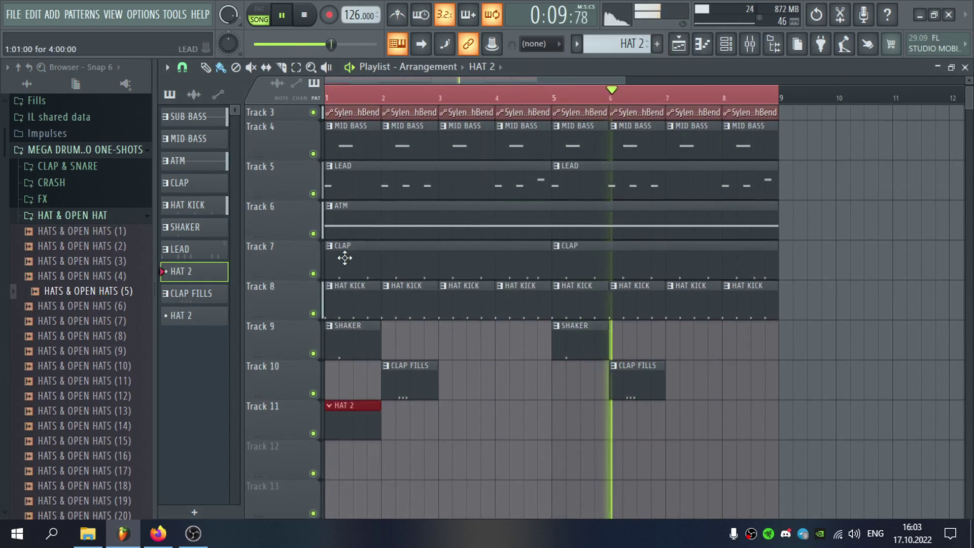
{"action": "right_click", "coordinate": [299, 340]}
{"action": "left_click", "coordinate": [342, 454]}
{"action": "left_click_drag", "start_coordinate": [341, 455], "coordinate": [337, 323]}
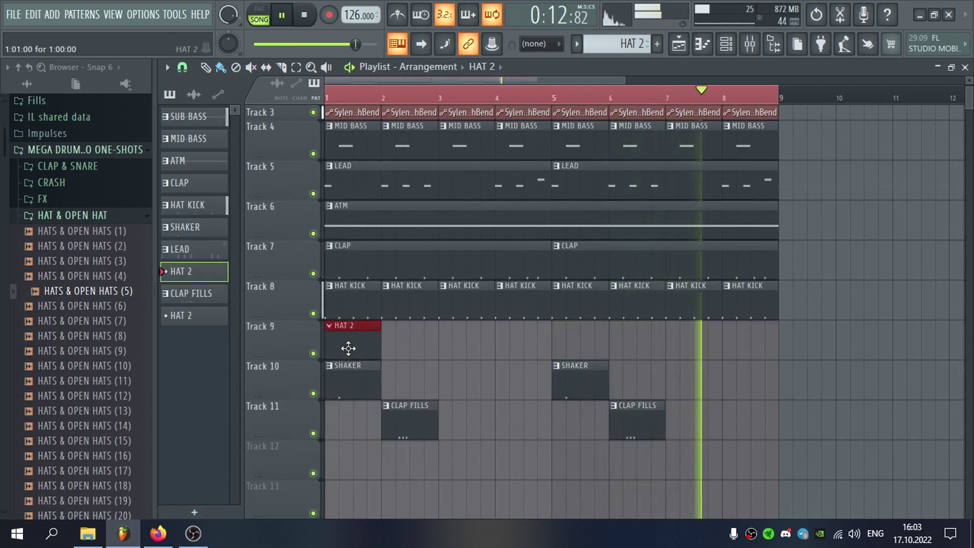
Repeat the HAT 2 clip along Track 9 through bar 8
{"action": "key", "text": "F6"}
{"action": "key", "text": "F6"}
{"action": "mouse_move", "coordinate": [392, 345]}
{"action": "left_mouse_down"}
{"action": "mouse_move", "coordinate": [707, 327]}
{"action": "mouse_move", "coordinate": [758, 348]}
{"action": "left_mouse_up"}
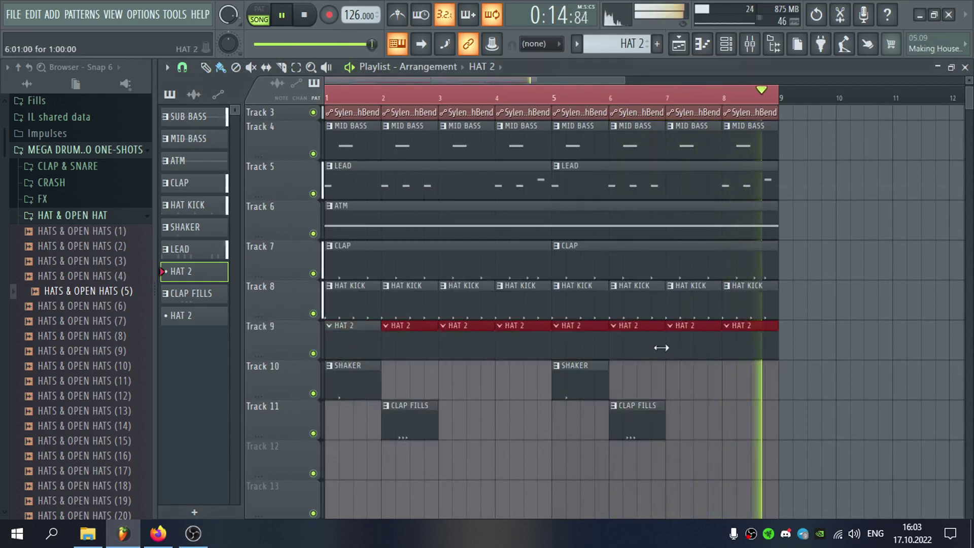
Audition several hat samples and add HATS & OPEN HATS (7) as a new channel in the HAT 2 pattern
{"action": "key", "text": "F6"}
{"action": "left_click", "coordinate": [131, 366]}
{"action": "left_click", "coordinate": [129, 336]}
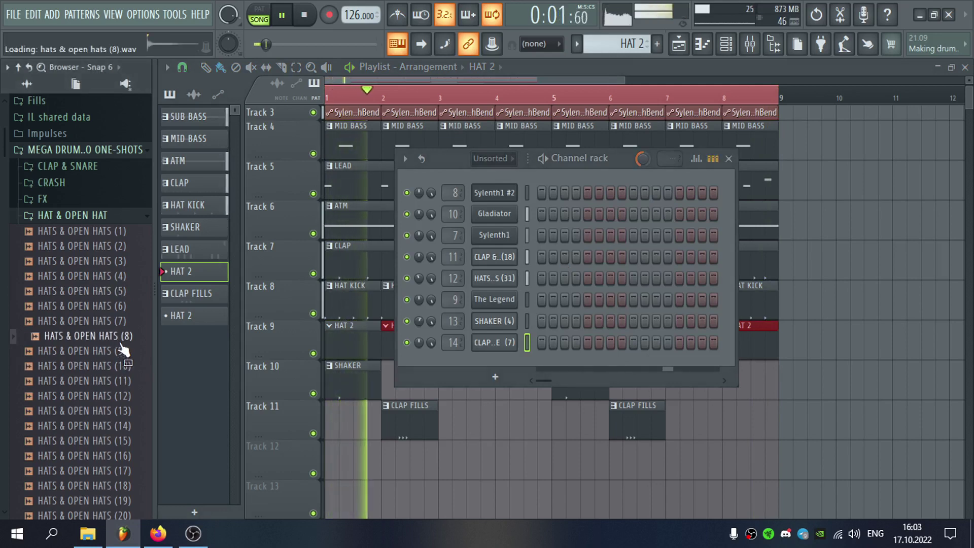
{"action": "left_click", "coordinate": [127, 322]}
{"action": "left_click_drag", "start_coordinate": [129, 332], "coordinate": [556, 360]}
Program HATS & OPEN HATS (7) hits on steps 3, 4, 7, 11, 15 and 16
{"action": "key", "text": "space"}
{"action": "left_click", "coordinate": [565, 363]}
{"action": "left_click", "coordinate": [576, 364]}
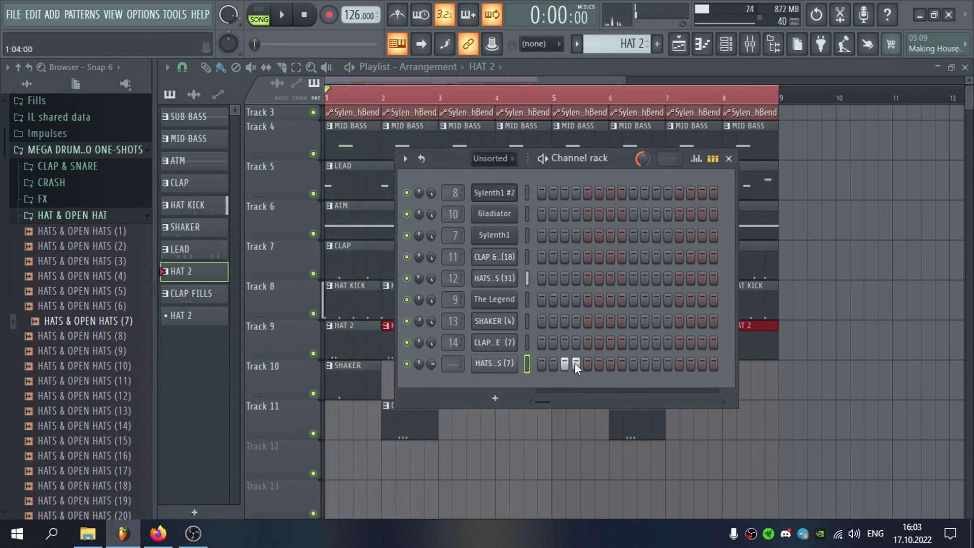
{"action": "left_click", "coordinate": [610, 364]}
{"action": "key", "text": "space"}
{"action": "left_click", "coordinate": [656, 364]}
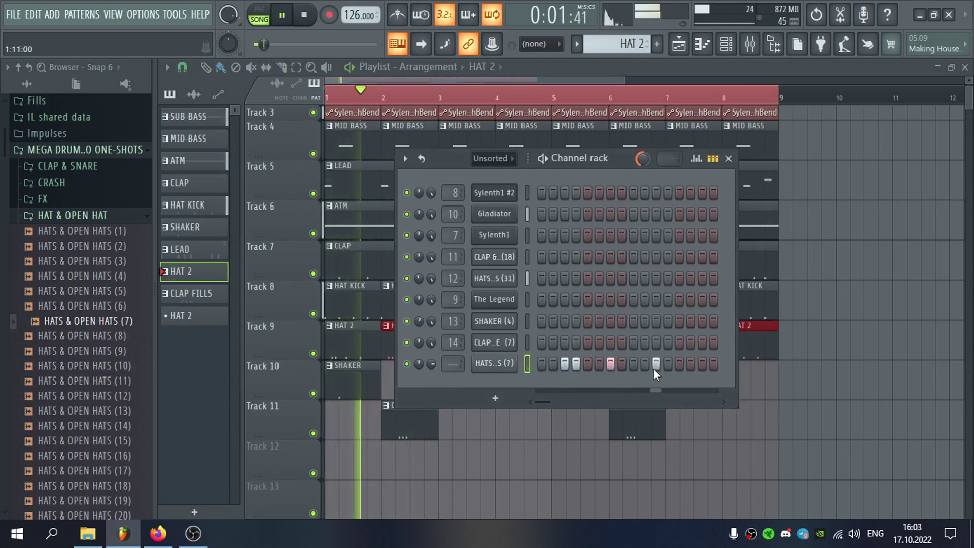
{"action": "left_click", "coordinate": [703, 364]}
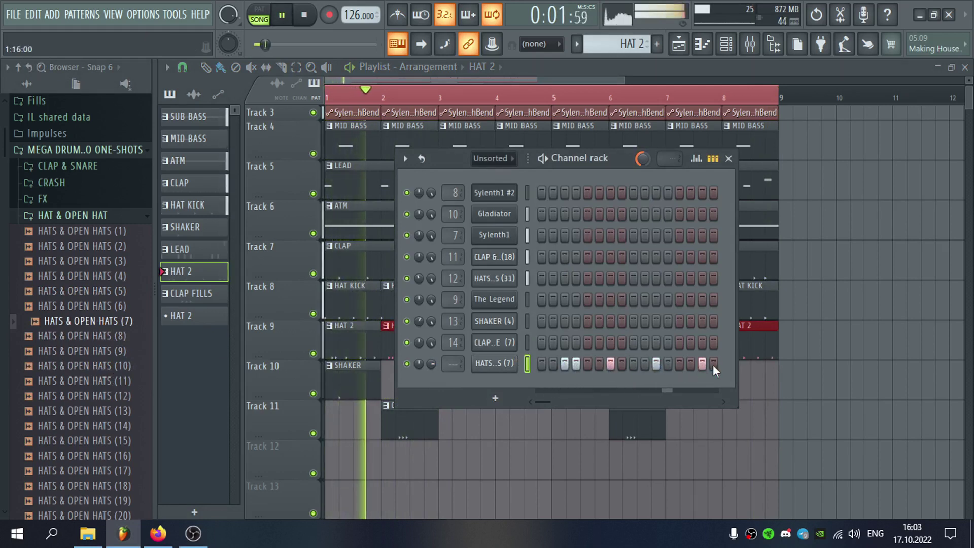
{"action": "left_click", "coordinate": [713, 364]}
Lower the velocities of the HATS & OPEN HATS (7) hits on steps 4 and 16 to slightly over 40%
{"action": "right_click", "coordinate": [512, 363]}
{"action": "left_click", "coordinate": [555, 272]}
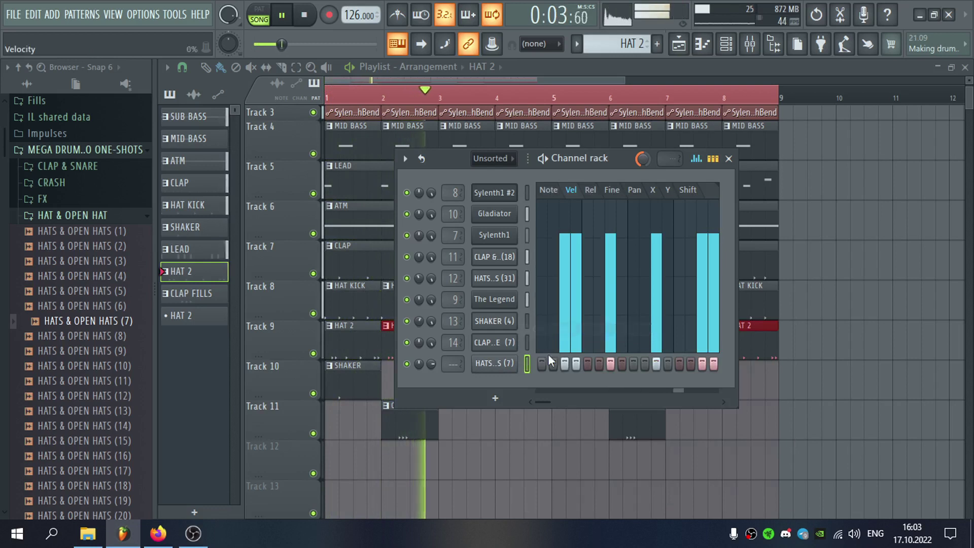
{"action": "left_click", "coordinate": [575, 294]}
{"action": "left_click", "coordinate": [714, 293]}
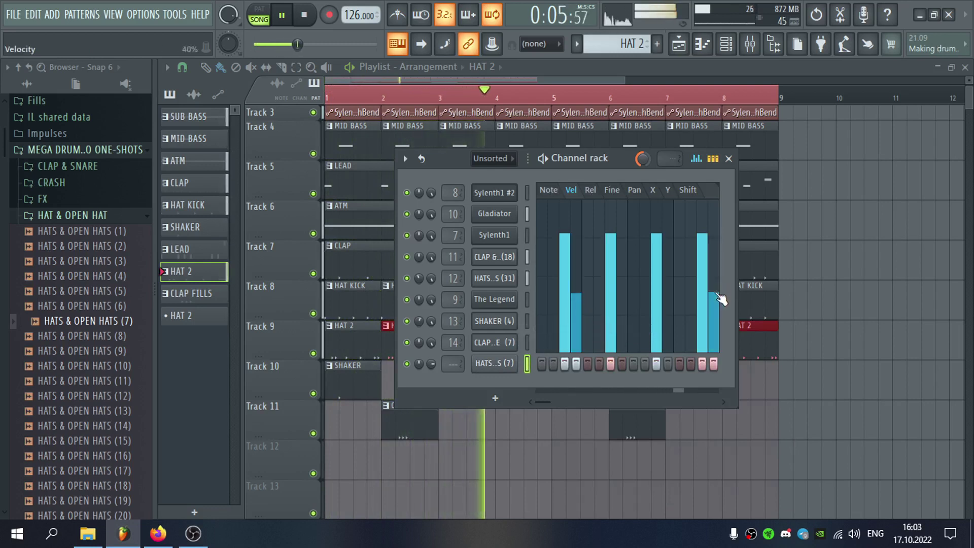
{"action": "left_click", "coordinate": [714, 285]}
{"action": "left_click", "coordinate": [575, 288]}
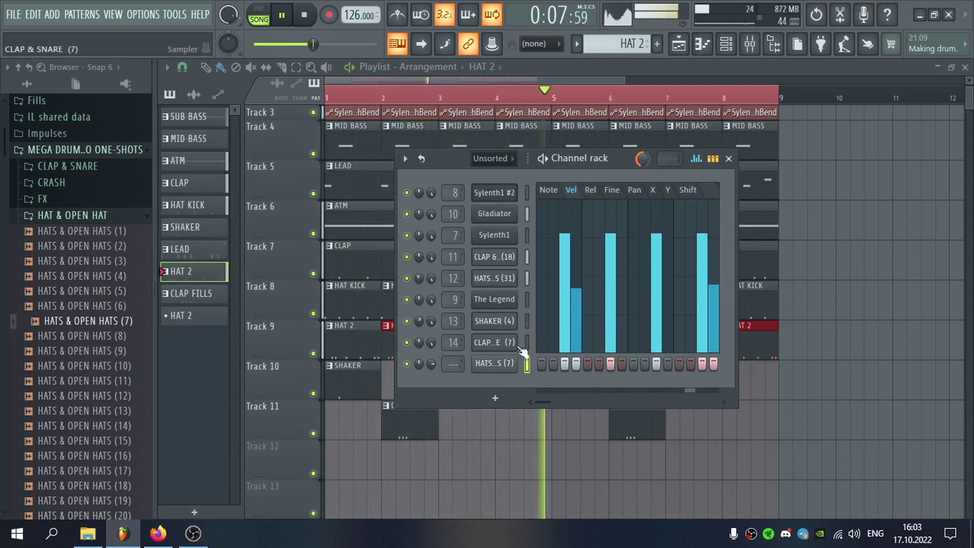
Route HATS & OPEN HATS (7) to mixer track 15 at about 52% volume and send that track to REVERB SHORT
{"action": "left_click", "coordinate": [494, 363]}
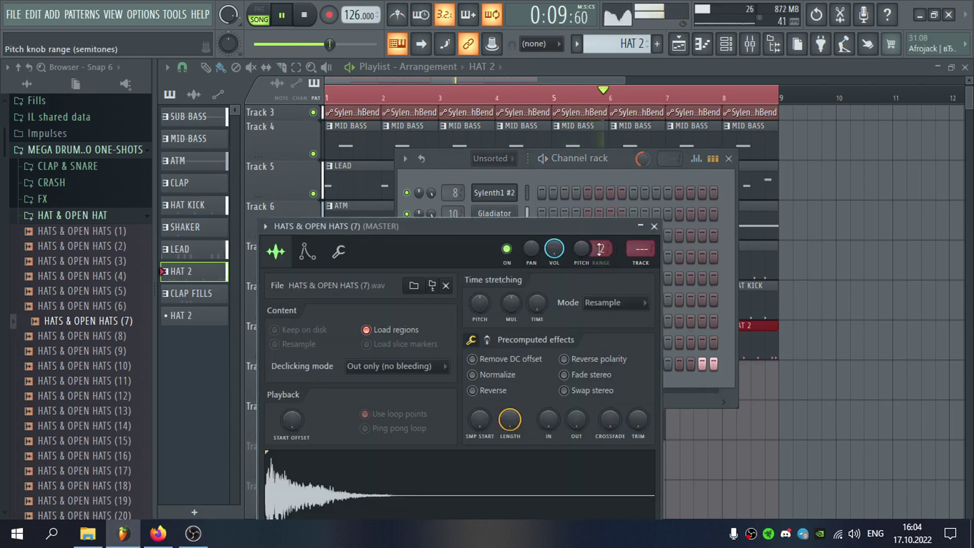
{"action": "left_click", "coordinate": [640, 249]}
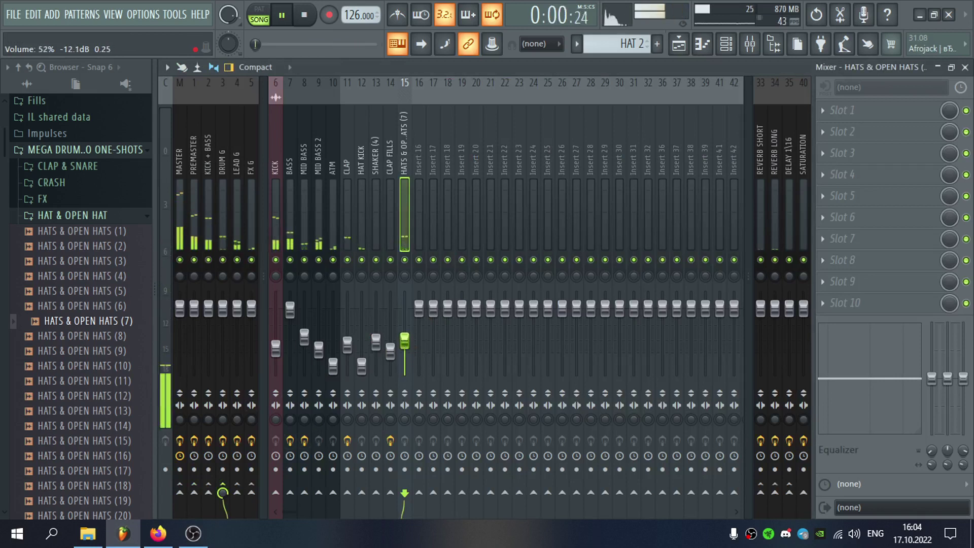
{"action": "left_click", "coordinate": [761, 492]}
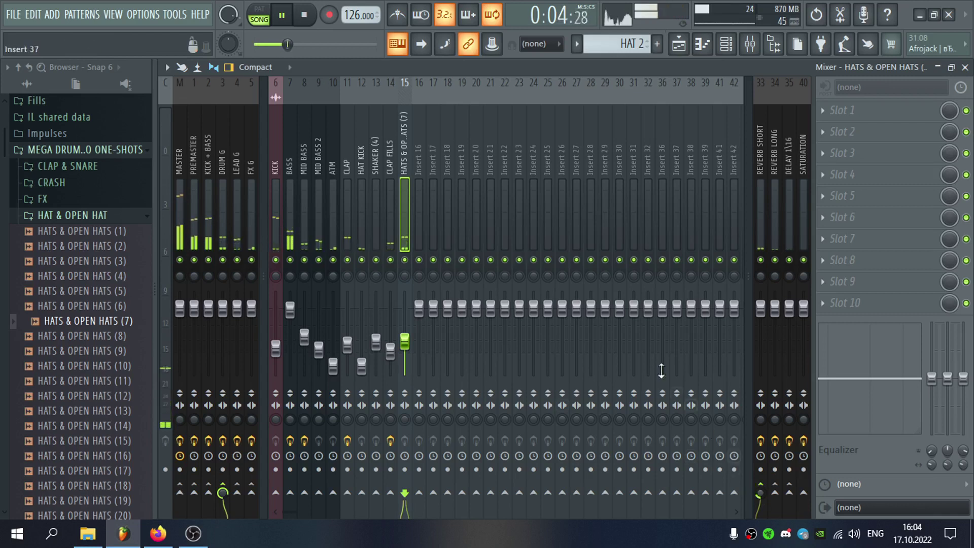
Rename mixer track 15 as HAT 2 and mixer track 13 as SHAKER
{"action": "key", "text": "F2"}
{"action": "type", "text": "HAT 2"}
{"action": "key", "text": "Return"}
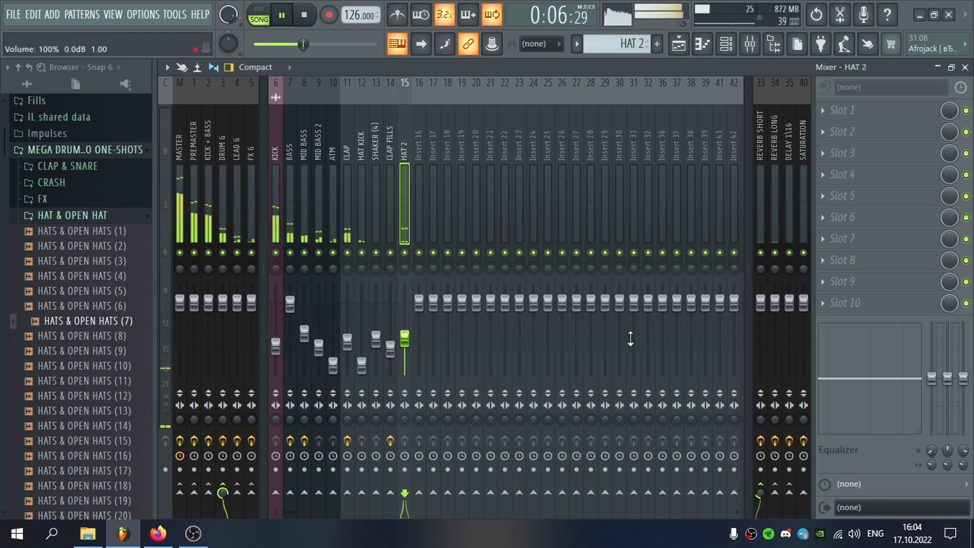
{"action": "left_click", "coordinate": [376, 135]}
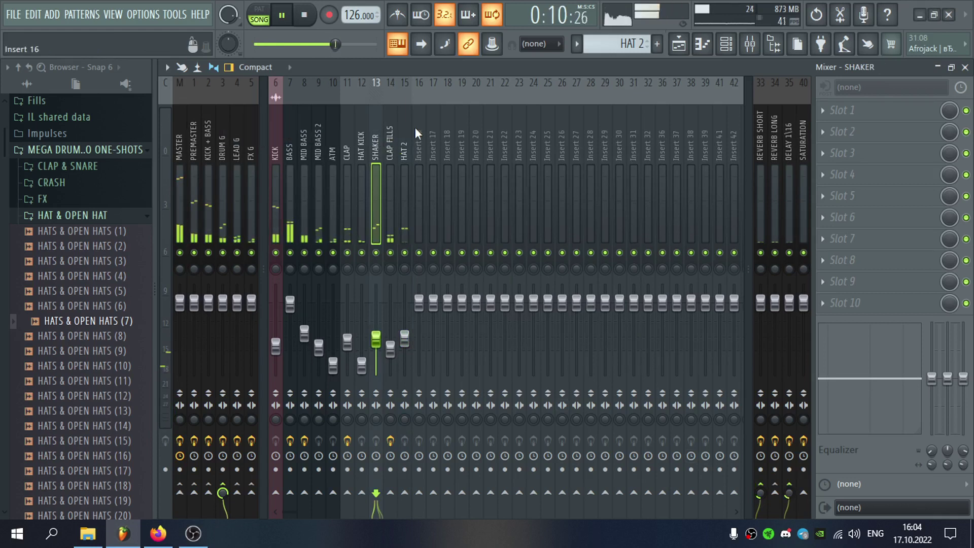
Set the HAT 2 mixer track's volume to about 50% and close the mixer and the hat's sampler window
{"action": "left_click", "coordinate": [409, 142]}
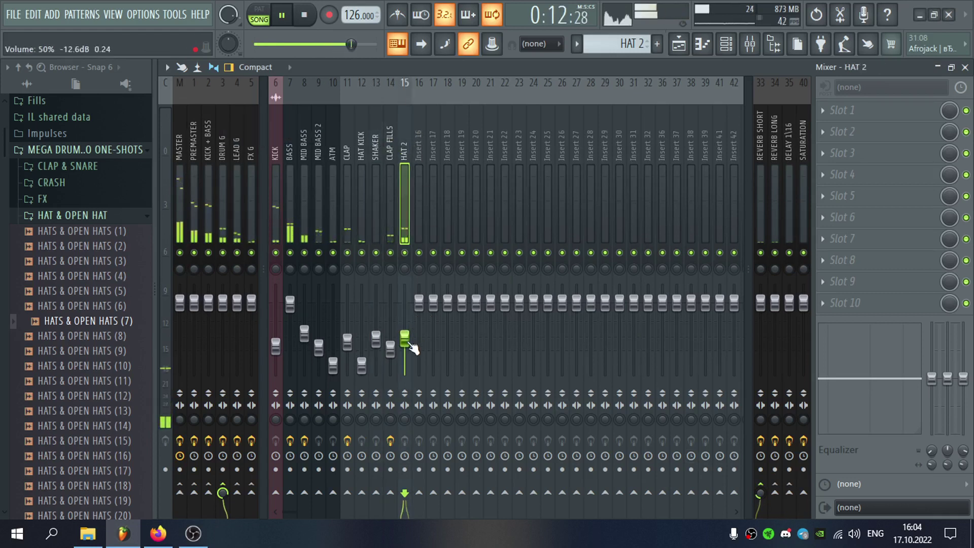
{"action": "left_click", "coordinate": [966, 67]}
{"action": "left_click", "coordinate": [659, 226]}
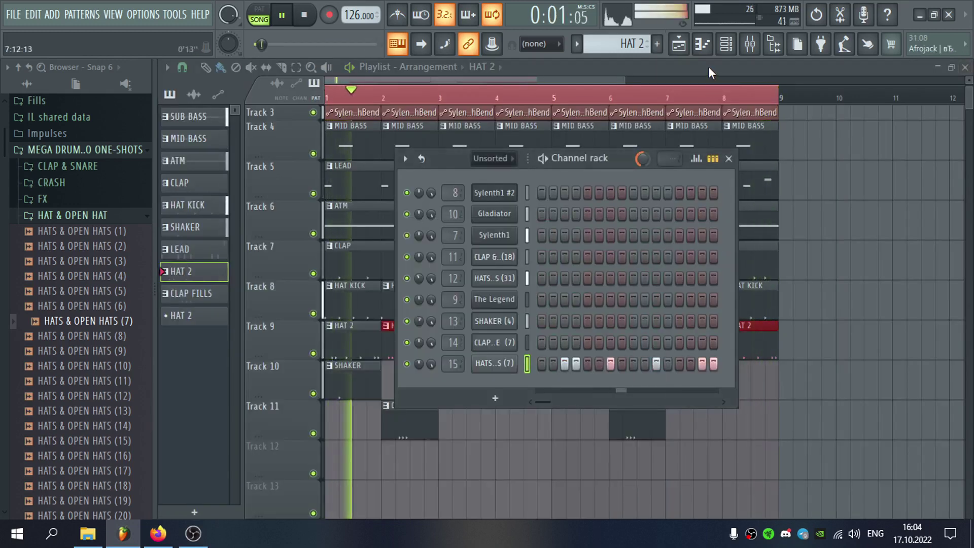
Pan the HATS & OPEN HATS (7) channel 6% left and lower the HAT 2 mixer track's volume to about 48%
{"action": "mouse_move", "coordinate": [419, 365]}
{"action": "left_mouse_down"}
{"action": "mouse_move", "coordinate": [419, 355]}
{"action": "mouse_move", "coordinate": [415, 373]}
{"action": "mouse_move", "coordinate": [419, 359]}
{"action": "left_mouse_up"}
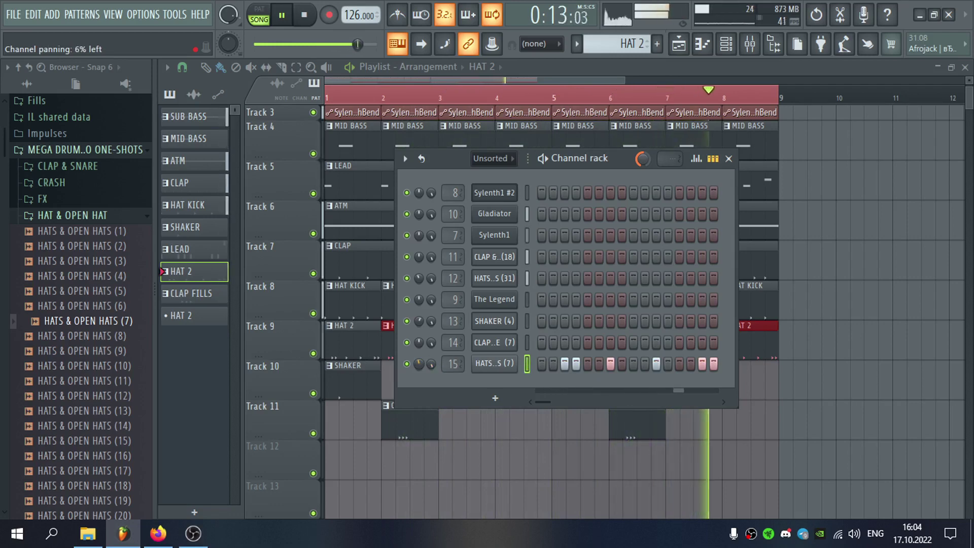
{"action": "double_click", "coordinate": [445, 364]}
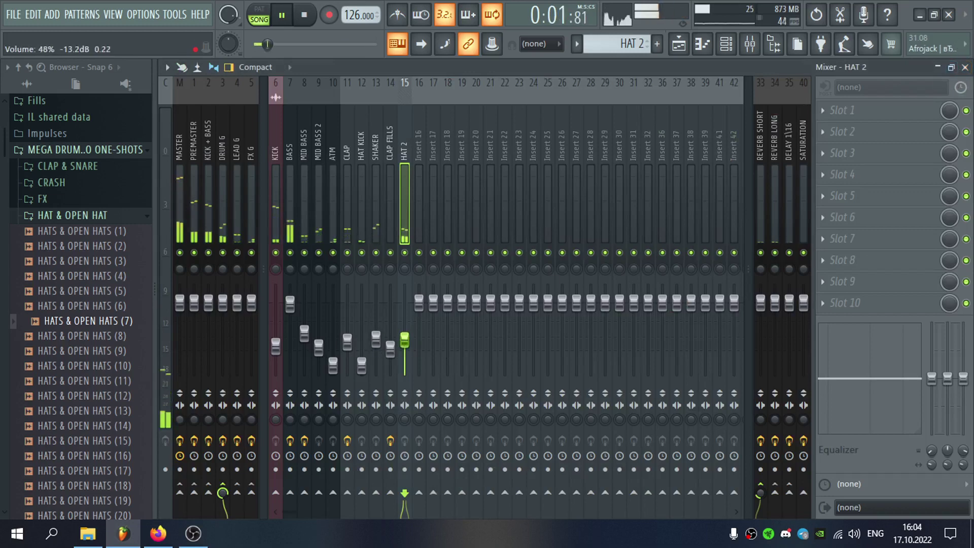
{"action": "left_click", "coordinate": [964, 67]}
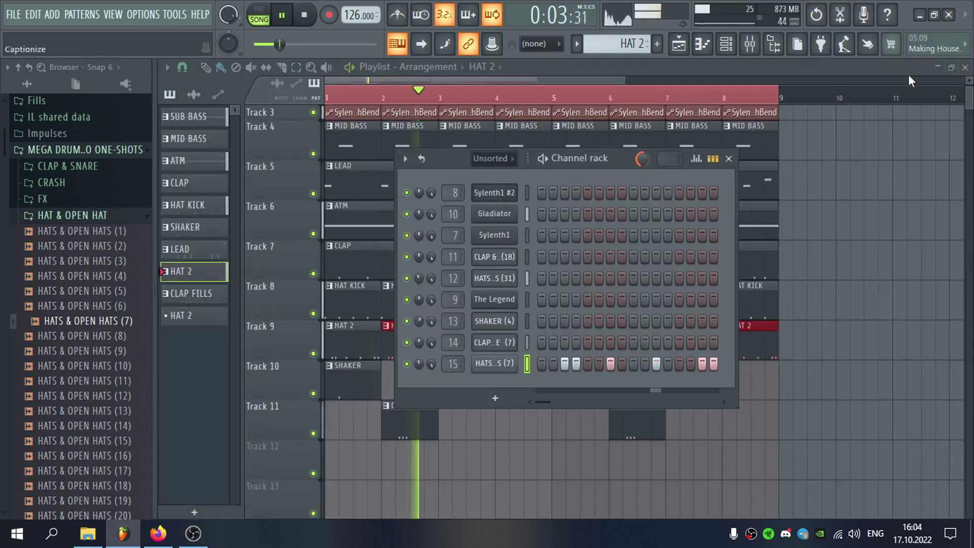
Open the SHAKER pattern from its playlist clip and pan the SHAKER (4) channel 15% right
{"action": "left_click", "coordinate": [868, 71]}
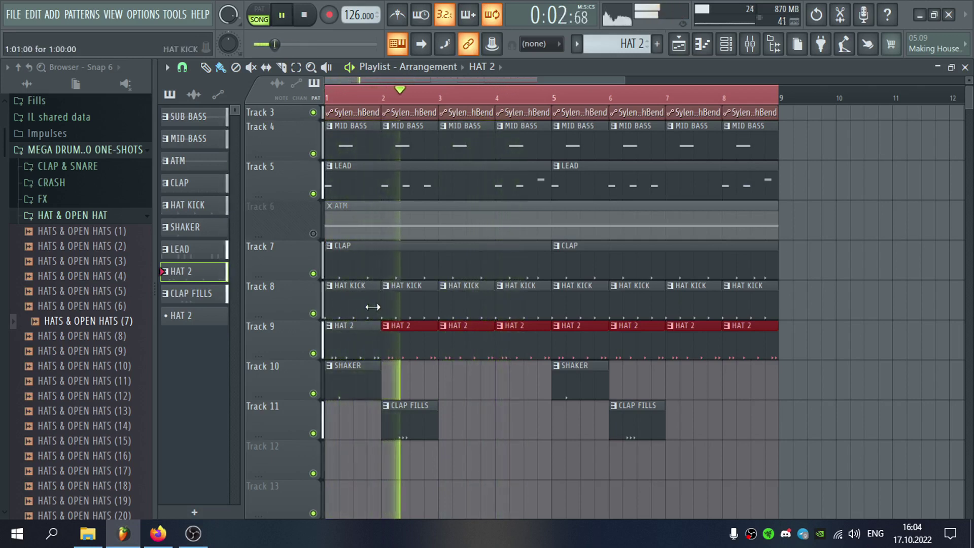
{"action": "double_click", "coordinate": [349, 376]}
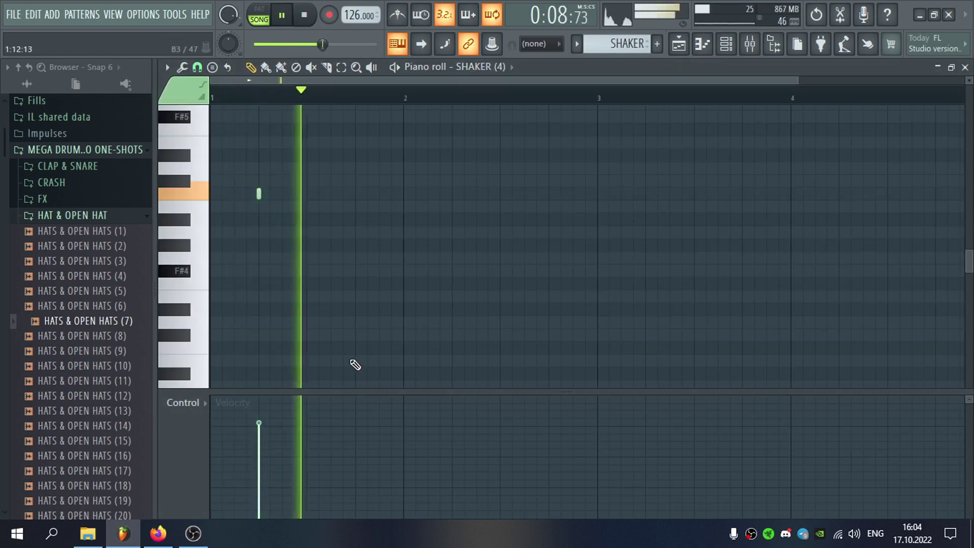
{"action": "left_click", "coordinate": [965, 66]}
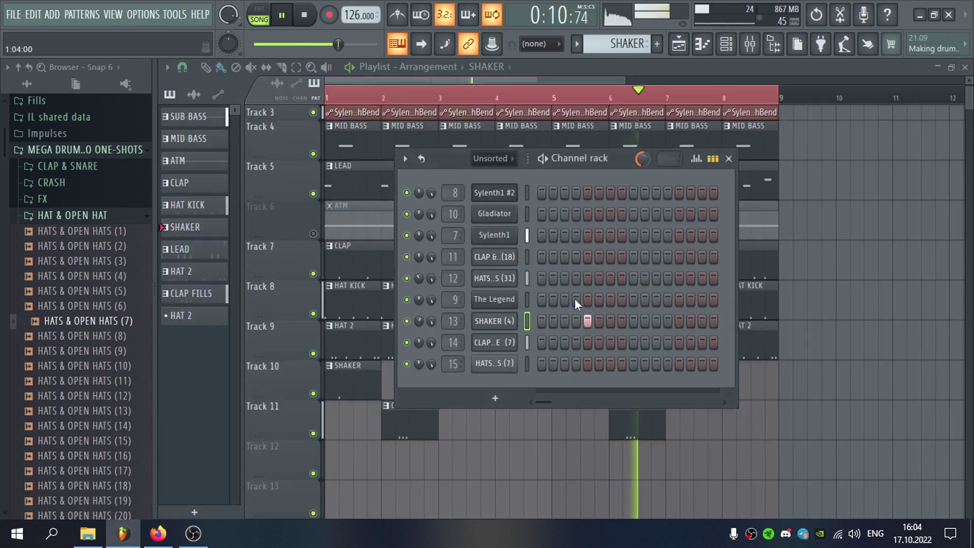
{"action": "mouse_move", "coordinate": [422, 321]}
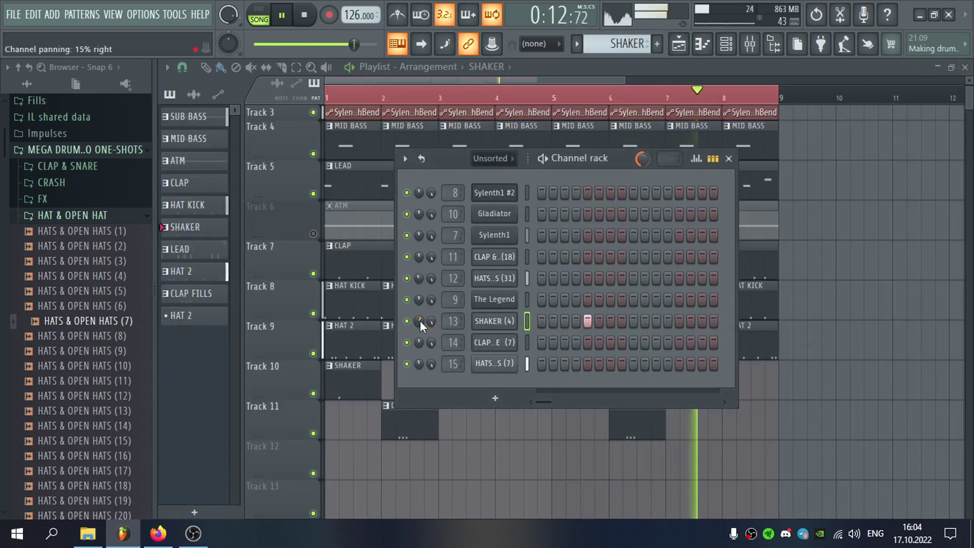
{"action": "left_click_drag", "start_coordinate": [422, 322], "coordinate": [391, 349]}
Lower the SHAKER mixer track's volume slightly and close the mixer and the channel rack
{"action": "double_click", "coordinate": [452, 321]}
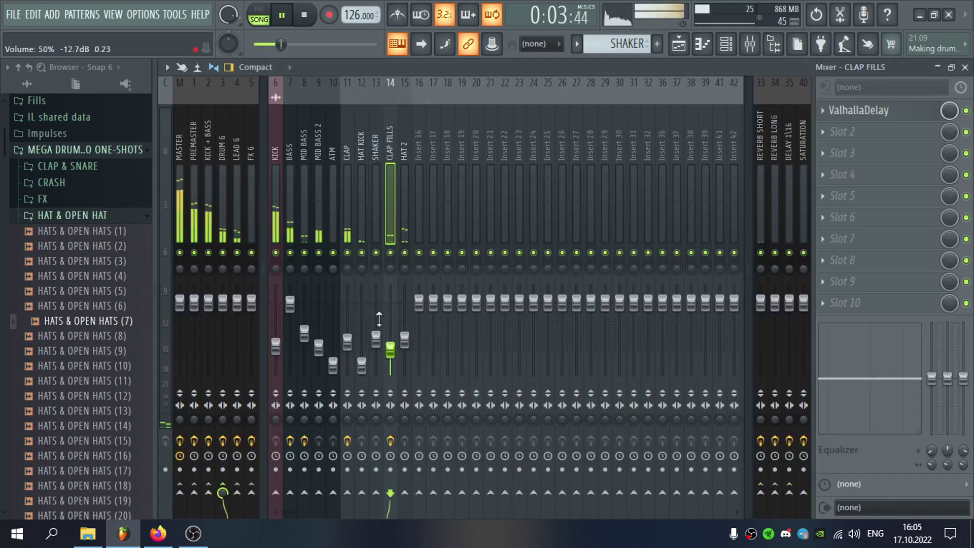
{"action": "left_click", "coordinate": [377, 338]}
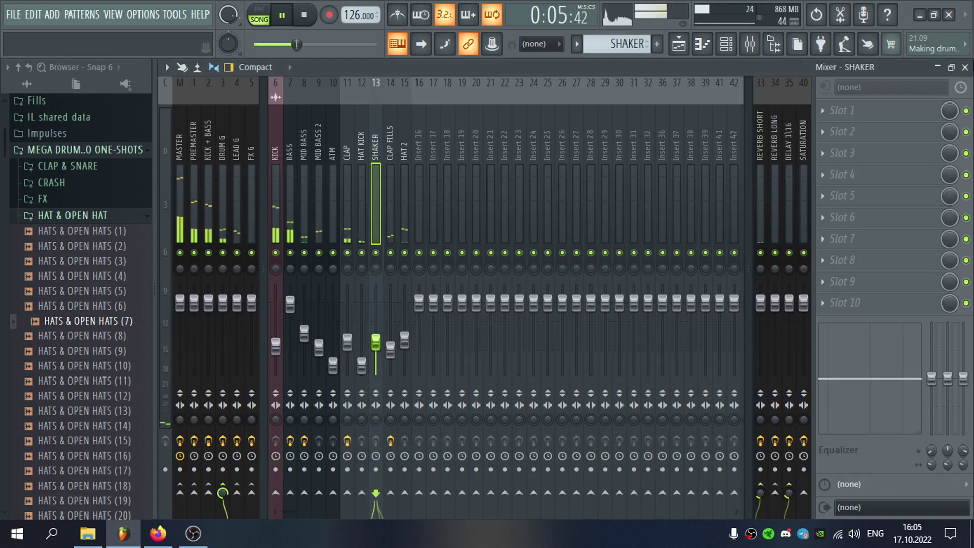
{"action": "left_click", "coordinate": [965, 68]}
{"action": "left_click", "coordinate": [731, 157]}
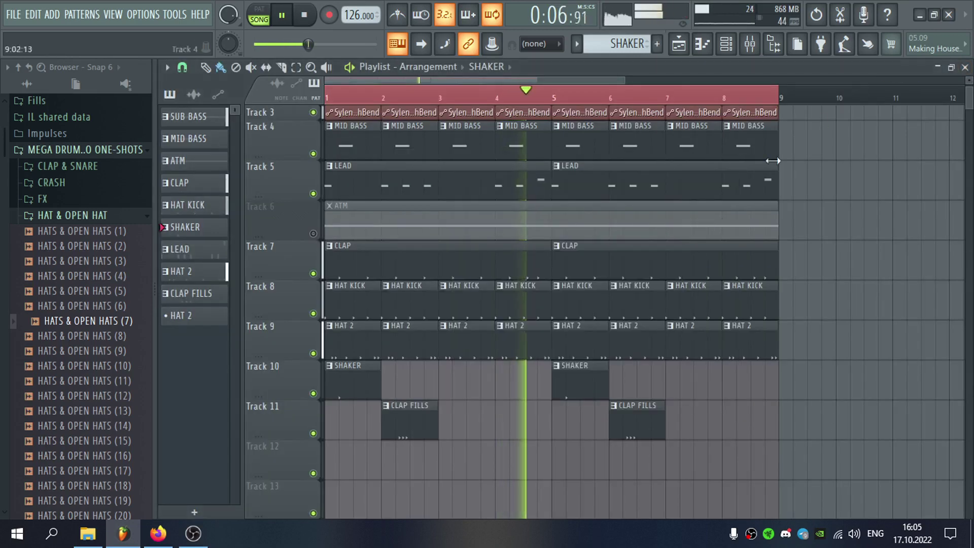
Open the HAT 2 pattern and try replacing its hat sample with HATS & OPEN HATS (8) through (15)
{"action": "double_click", "coordinate": [581, 335]}
{"action": "left_click", "coordinate": [964, 68]}
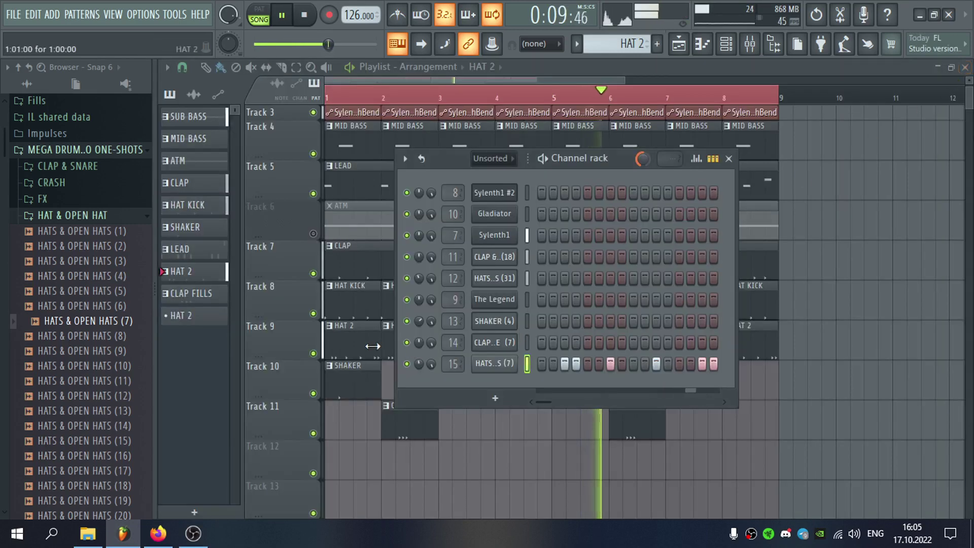
{"action": "left_click", "coordinate": [113, 338]}
{"action": "left_click", "coordinate": [124, 352]}
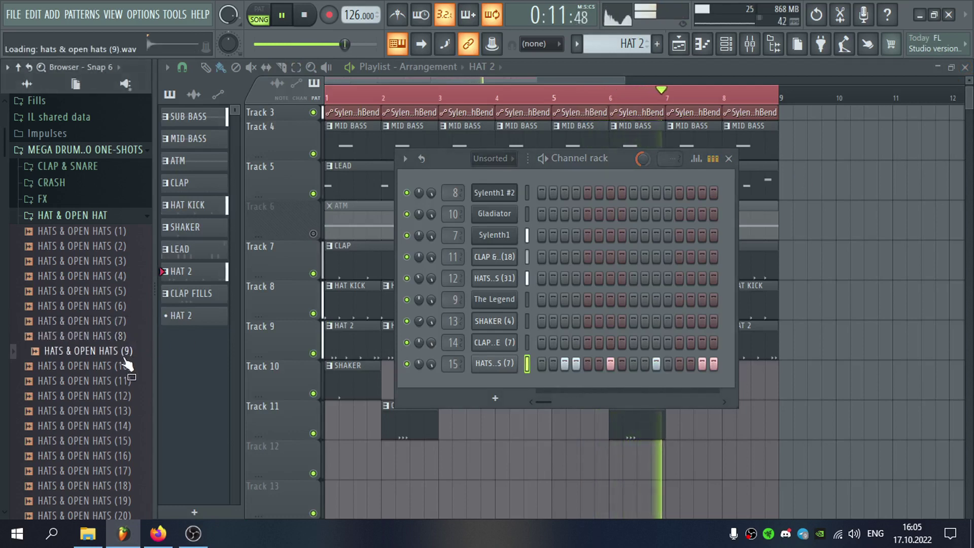
{"action": "left_click", "coordinate": [123, 382]}
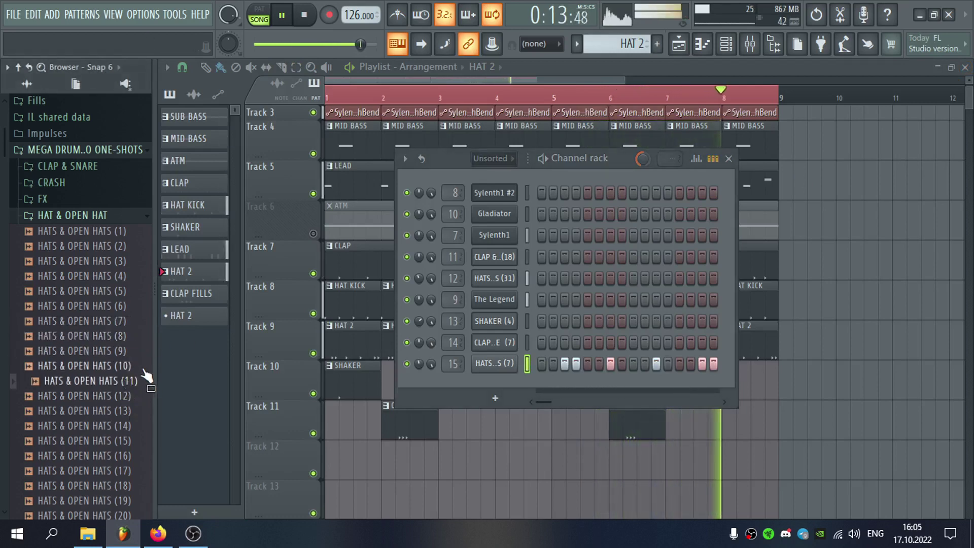
{"action": "left_click", "coordinate": [124, 396]}
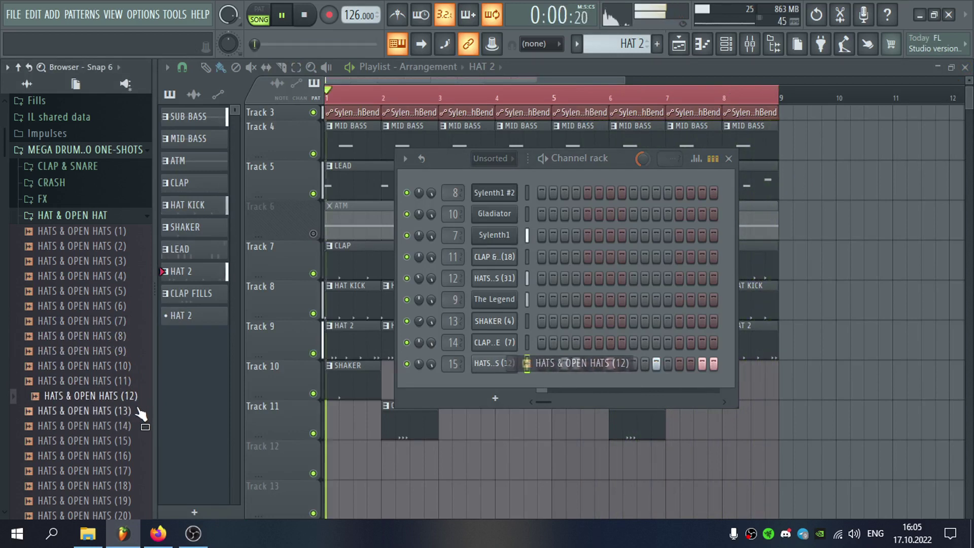
{"action": "left_click", "coordinate": [138, 411]}
{"action": "scroll", "coordinate": [138, 375], "scroll_direction": "down", "scroll_amount": 3}
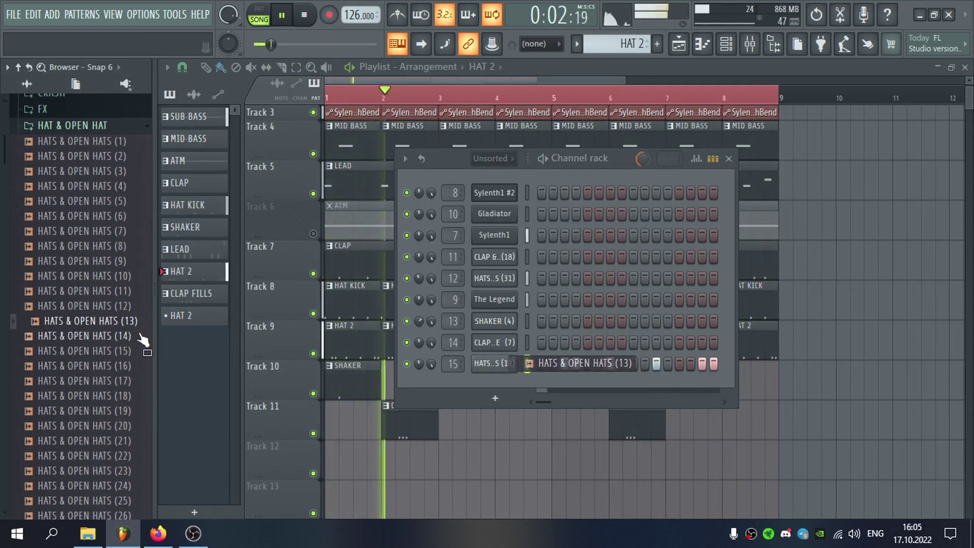
{"action": "left_click", "coordinate": [143, 336]}
{"action": "left_click", "coordinate": [146, 350]}
{"action": "scroll", "coordinate": [147, 325], "scroll_direction": "down", "scroll_amount": 6}
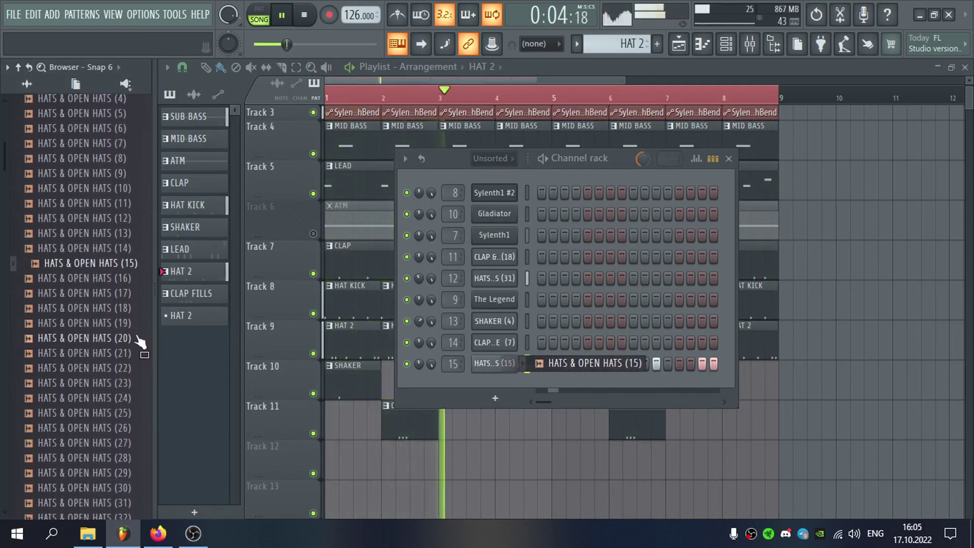
Try HATS & OPEN HATS (17) through (25) as the HAT 2 channel's sample
{"action": "left_click", "coordinate": [136, 202]}
{"action": "left_click", "coordinate": [135, 216]}
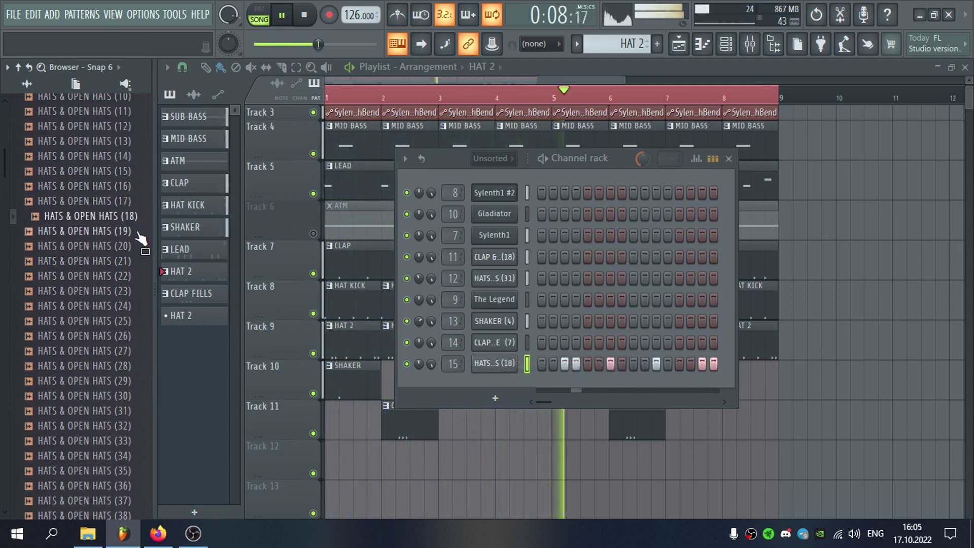
{"action": "left_click", "coordinate": [138, 232]}
{"action": "left_click", "coordinate": [135, 247]}
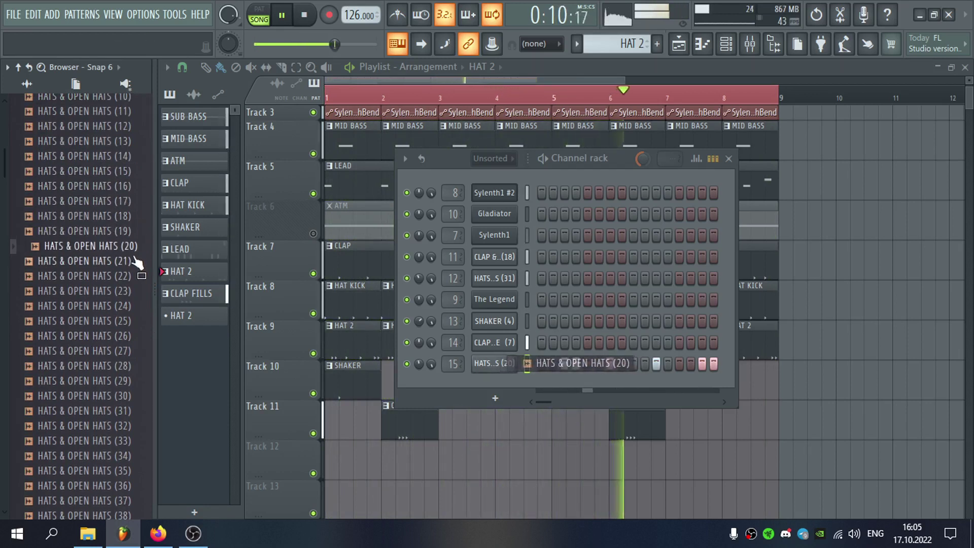
{"action": "left_click", "coordinate": [137, 261]}
{"action": "left_click", "coordinate": [138, 276]}
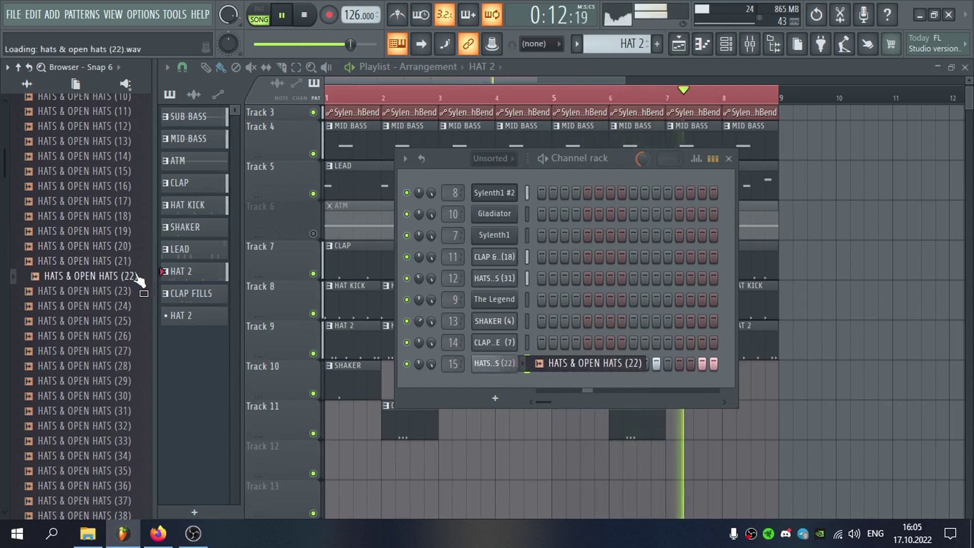
{"action": "left_click", "coordinate": [137, 291]}
{"action": "left_click", "coordinate": [137, 306]}
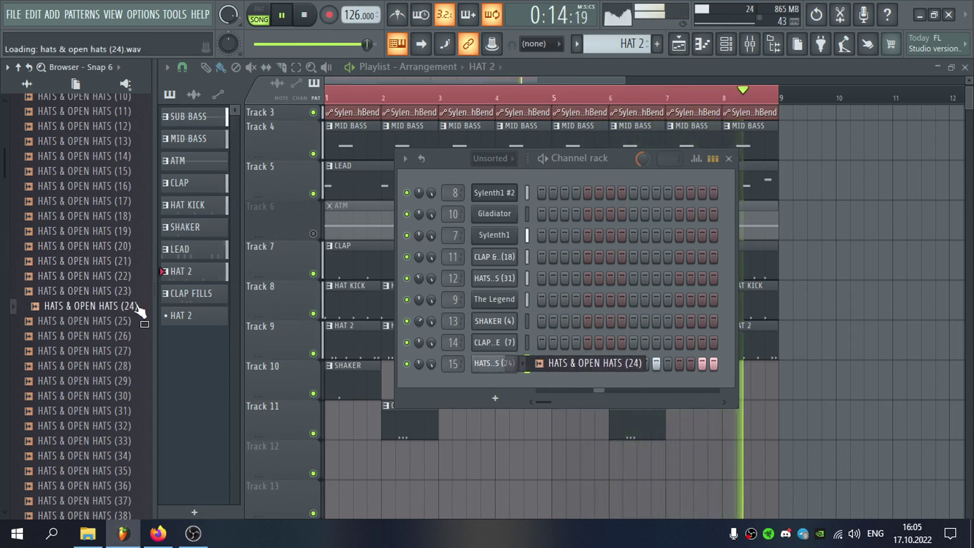
{"action": "scroll", "coordinate": [136, 274], "scroll_direction": "down", "scroll_amount": 2}
{"action": "left_click", "coordinate": [135, 235]}
Load HATS & OPEN HATS (26) into the HAT 2 pattern's channel and enable Cut itself for that channel
{"action": "left_click", "coordinate": [136, 246]}
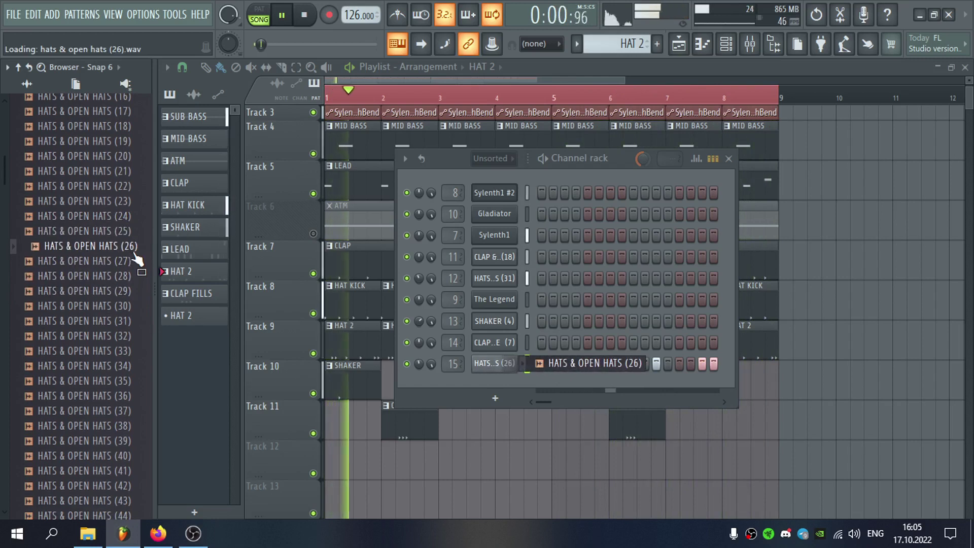
{"action": "right_click", "coordinate": [499, 364]}
{"action": "left_click", "coordinate": [565, 405]}
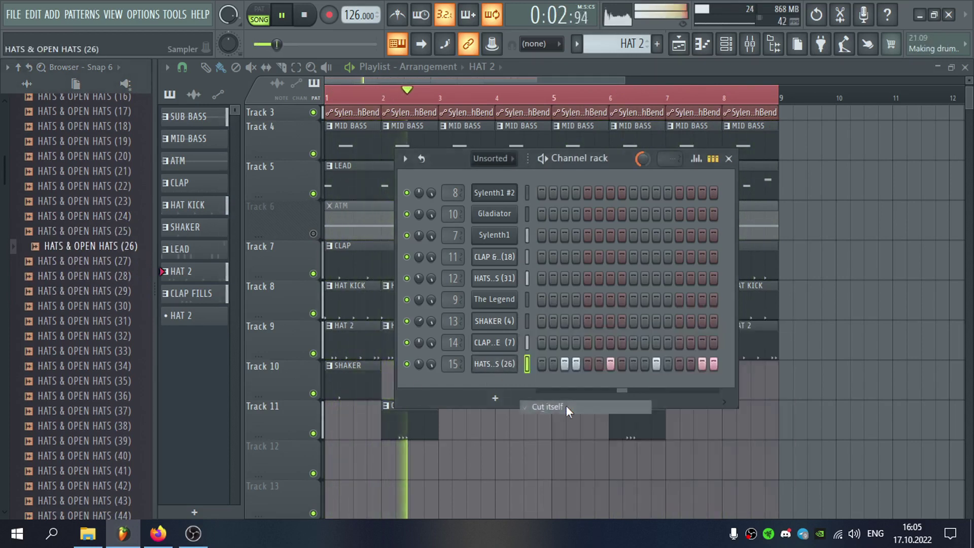
Try HATS & OPEN HATS (27) through (30) as the HAT 2 channel's sample
{"action": "left_click", "coordinate": [136, 260]}
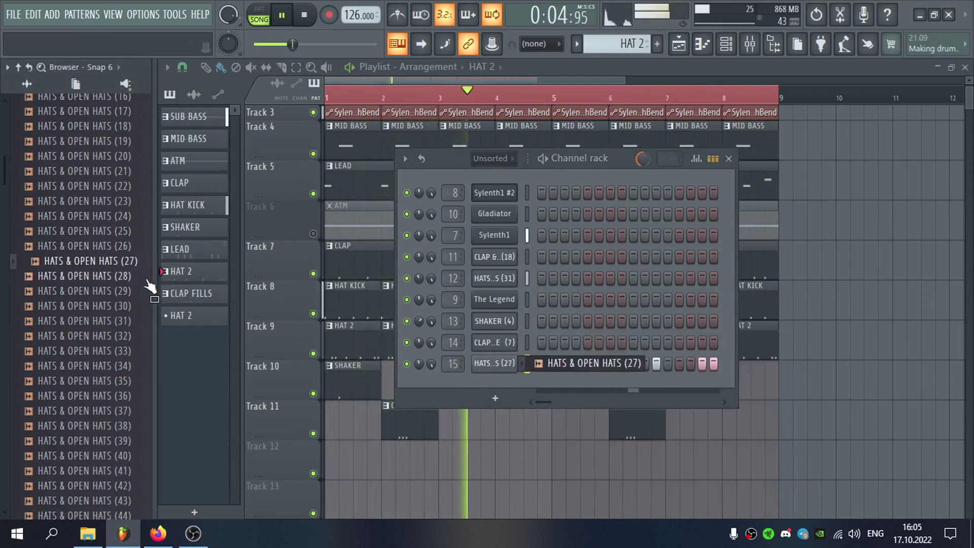
{"action": "left_click", "coordinate": [135, 275]}
{"action": "scroll", "coordinate": [131, 303], "scroll_direction": "down", "scroll_amount": 1}
{"action": "scroll", "coordinate": [131, 305], "scroll_direction": "down", "scroll_amount": 2}
{"action": "left_click_drag", "start_coordinate": [136, 247], "coordinate": [139, 259]}
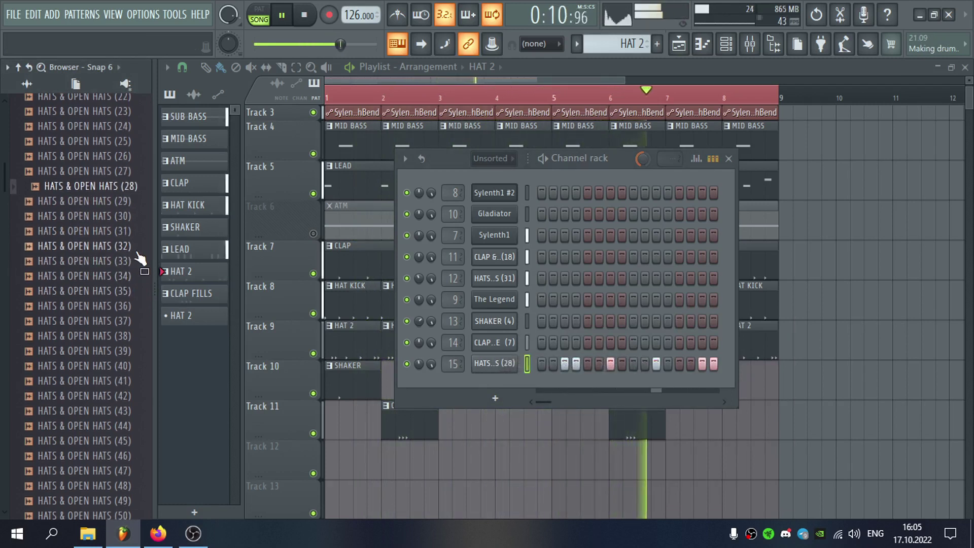
{"action": "left_click", "coordinate": [122, 201]}
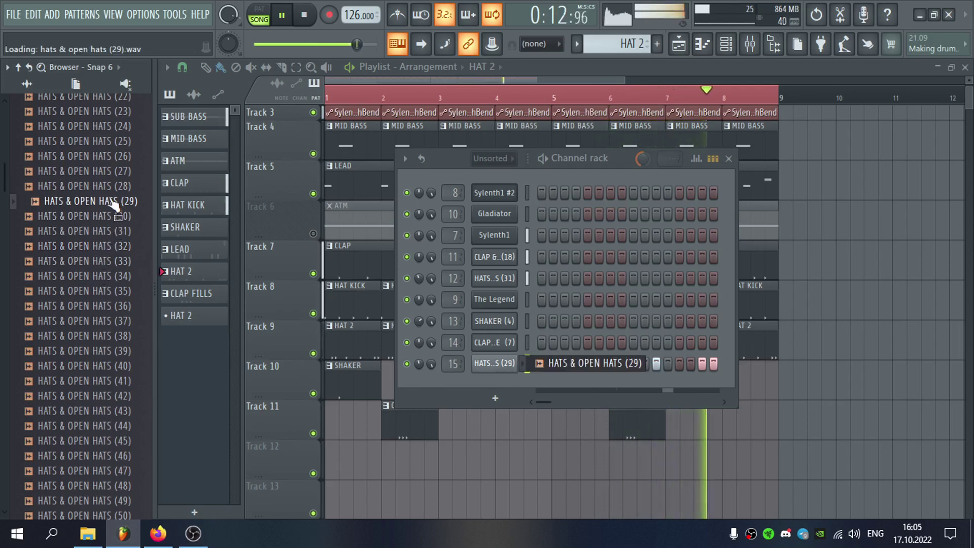
{"action": "left_click", "coordinate": [122, 218]}
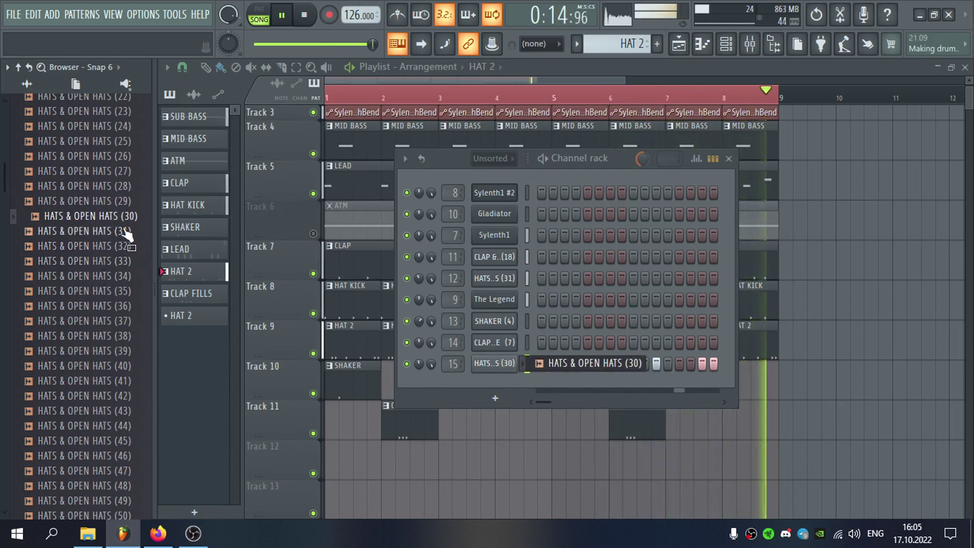
Load HATS & OPEN HATS (31) into channel 15, pan it slightly further left and close the channel rack
{"action": "left_click", "coordinate": [127, 233]}
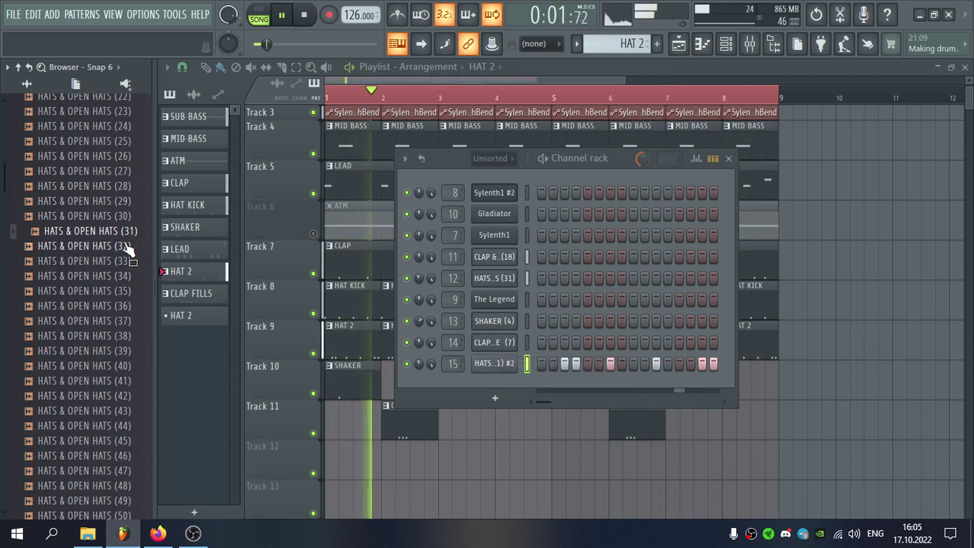
{"action": "left_click_drag", "start_coordinate": [419, 364], "coordinate": [418, 362]}
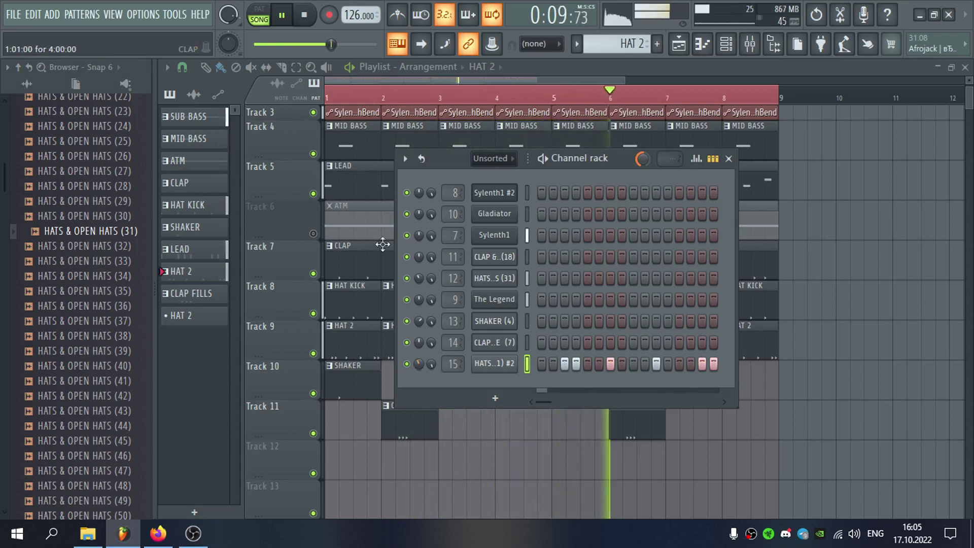
{"action": "key", "text": "F6"}
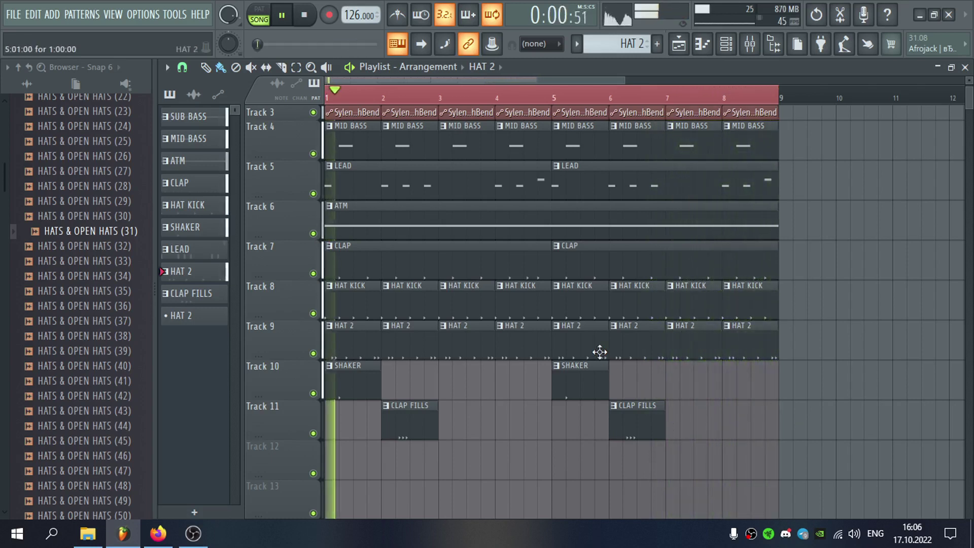
Create a new pattern named PLUCK and place a clip of it at bar 1 of Track 12
{"action": "scroll", "coordinate": [555, 367], "scroll_direction": "down", "scroll_amount": 2}
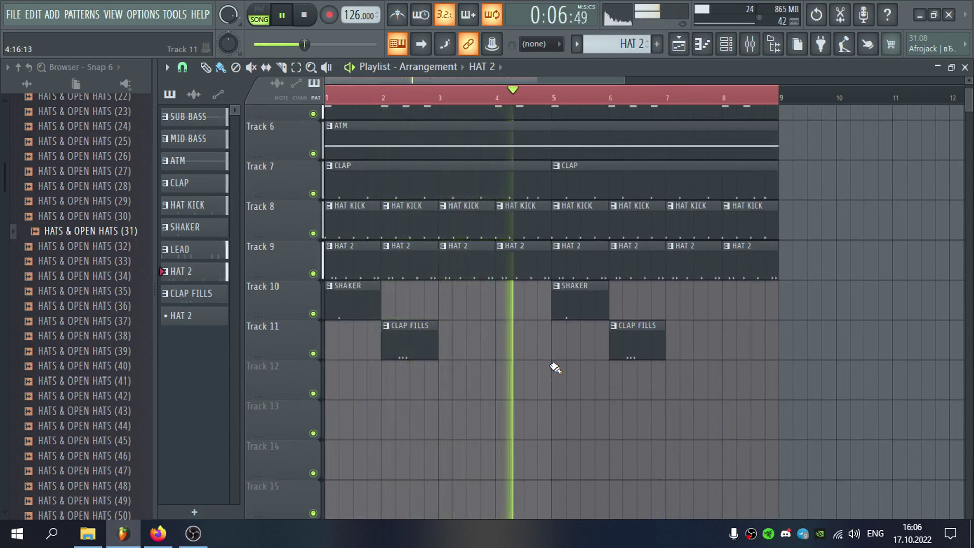
{"action": "scroll", "coordinate": [555, 368], "scroll_direction": "up", "scroll_amount": 5}
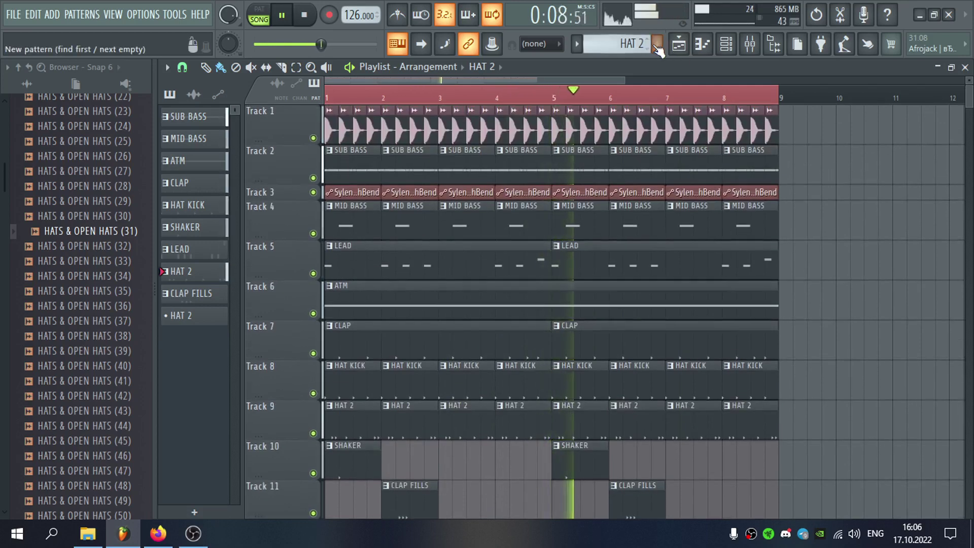
{"action": "left_click", "coordinate": [657, 44]}
{"action": "type", "text": "PLUCK"}
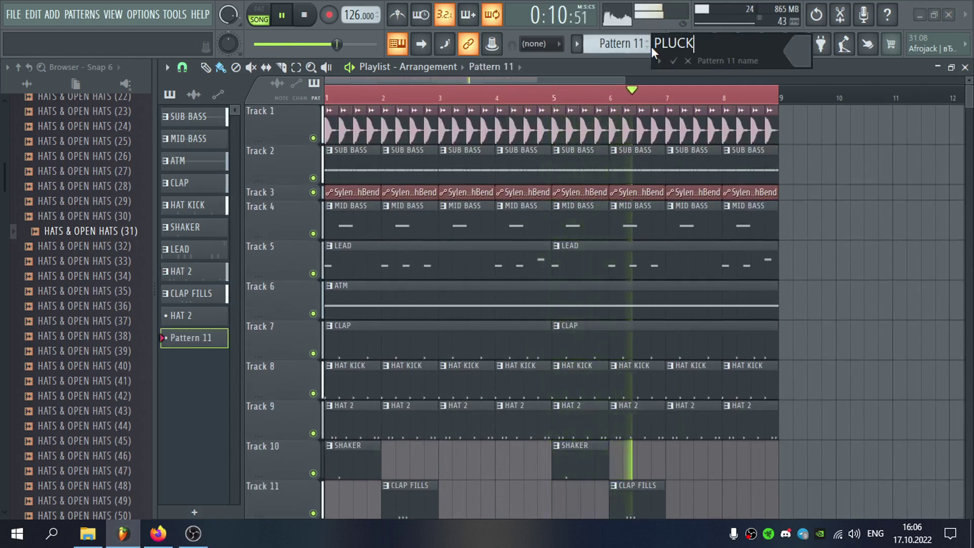
{"action": "key", "text": "Return"}
{"action": "scroll", "coordinate": [555, 304], "scroll_direction": "down", "scroll_amount": 4}
{"action": "left_click", "coordinate": [341, 382]}
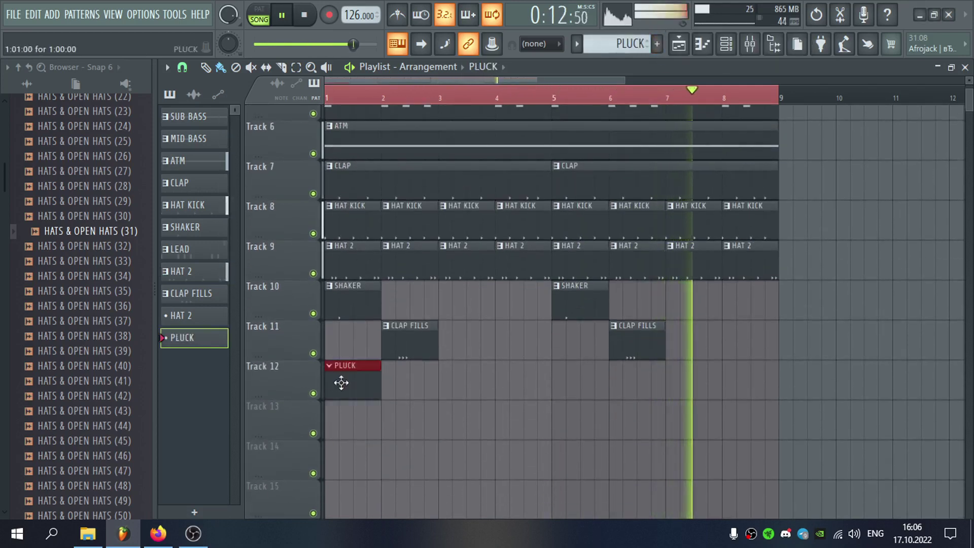
Insert a Spire_x64_v1.5.7 instrument channel for the PLUCK pattern
{"action": "key", "text": "F6"}
{"action": "right_click", "coordinate": [492, 364]}
{"action": "mouse_move", "coordinate": [558, 425]}
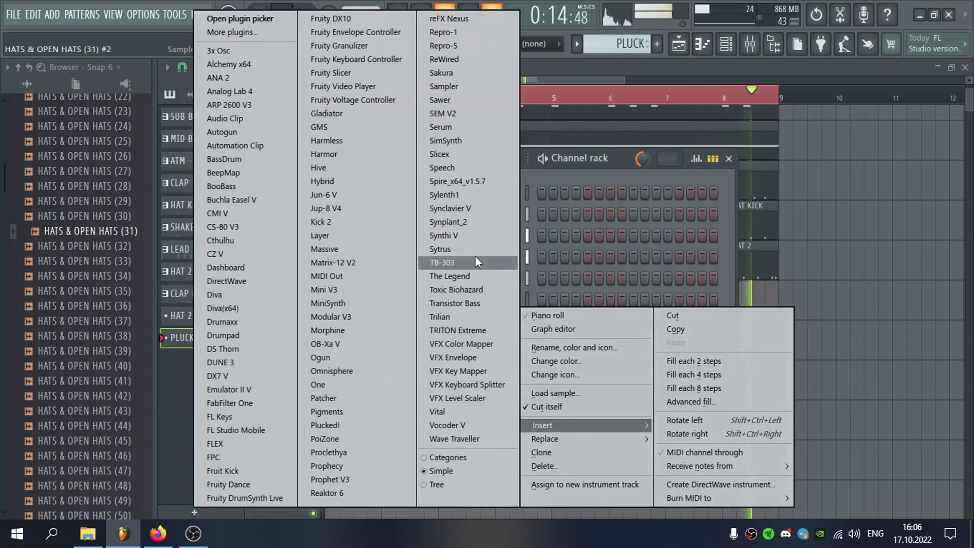
{"action": "left_click", "coordinate": [451, 180]}
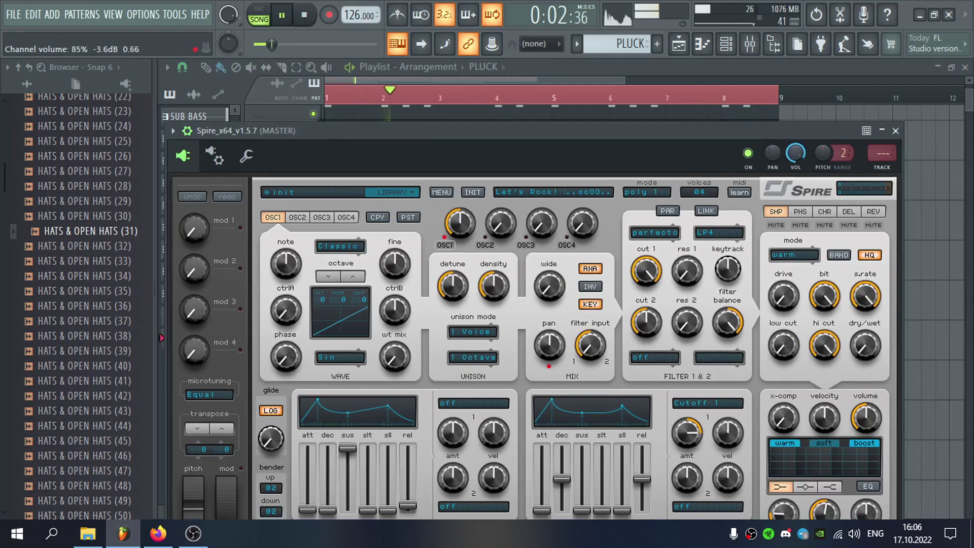
Assign Spire to mixer track 16 named PLUCK, route that track to LEAD G and set its volume to about 69%
{"action": "key", "text": "ctrl+l"}
{"action": "key", "text": "F2"}
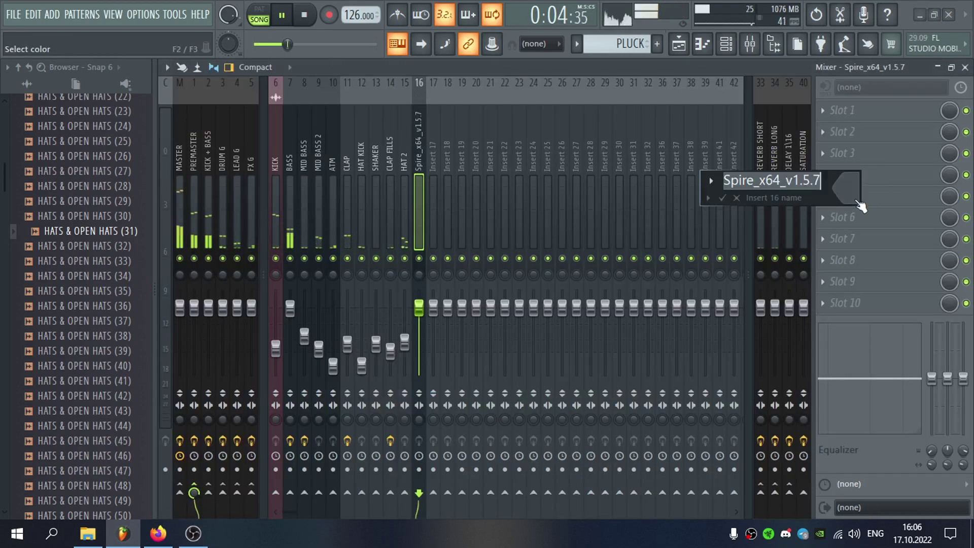
{"action": "type", "text": "PLUCK"}
{"action": "key", "text": "Return"}
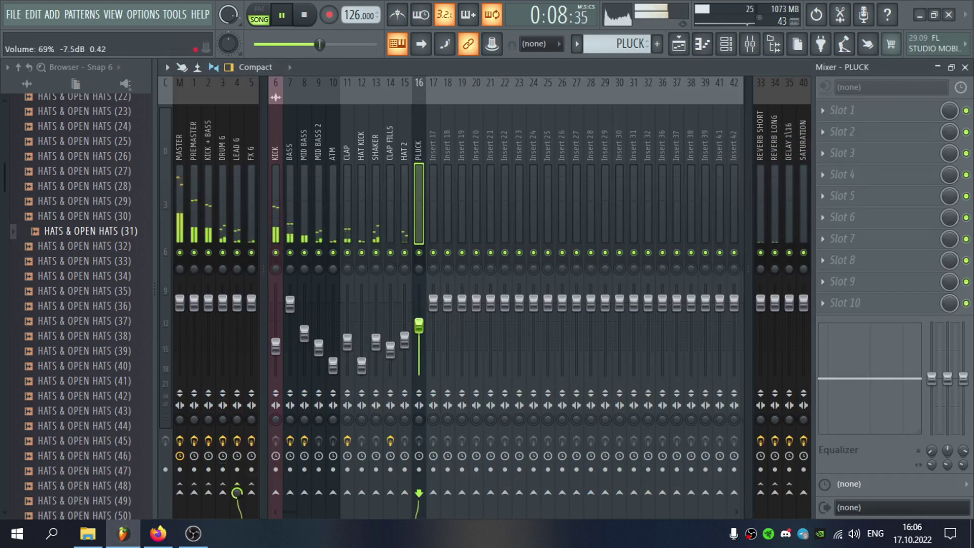
{"action": "left_click", "coordinate": [964, 69]}
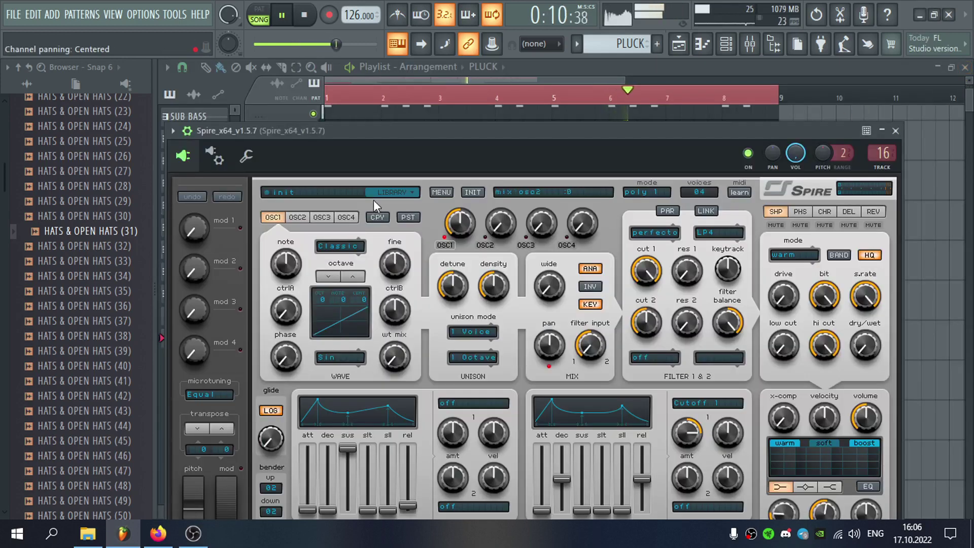
Audition presets in Spire's factory Plucks folder and load PL Chromatic
{"action": "left_click", "coordinate": [357, 193]}
{"action": "left_click", "coordinate": [303, 325]}
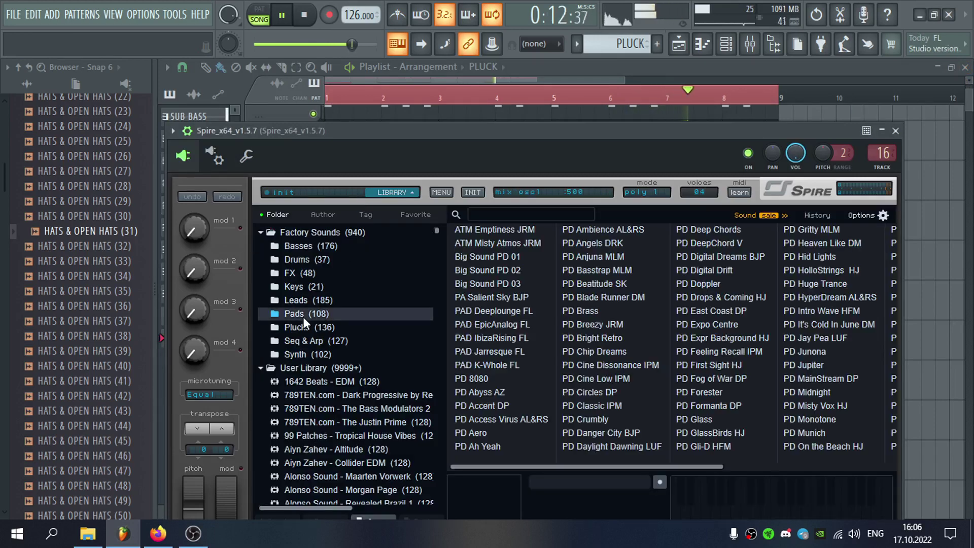
{"action": "left_click_drag", "start_coordinate": [486, 144], "coordinate": [473, 82]}
{"action": "left_click", "coordinate": [519, 234]}
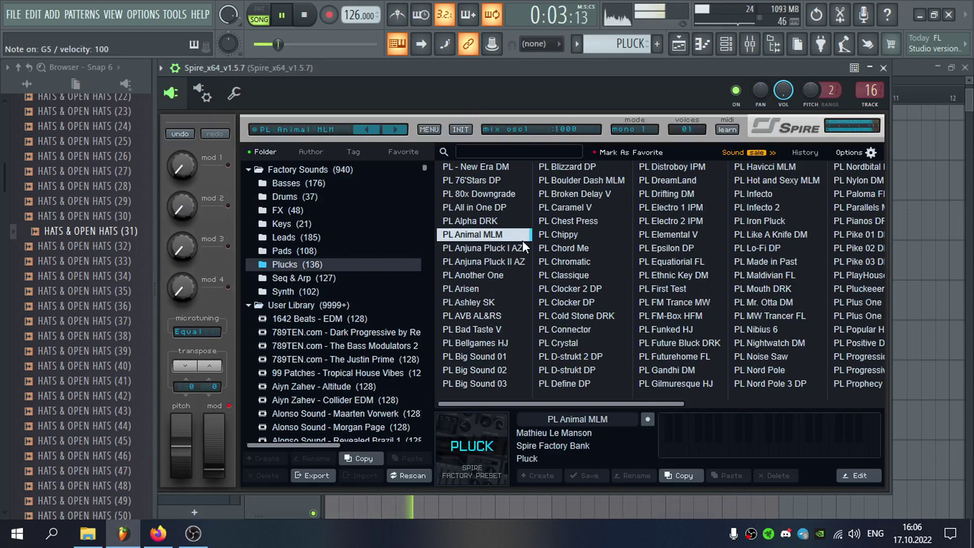
{"action": "left_click", "coordinate": [515, 270]}
{"action": "left_click", "coordinate": [551, 264]}
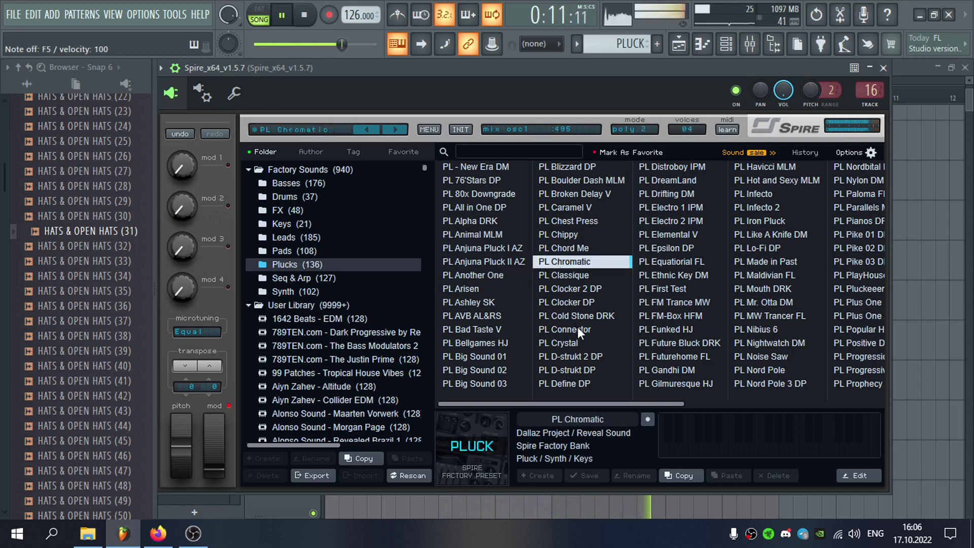
{"action": "left_click", "coordinate": [302, 133]}
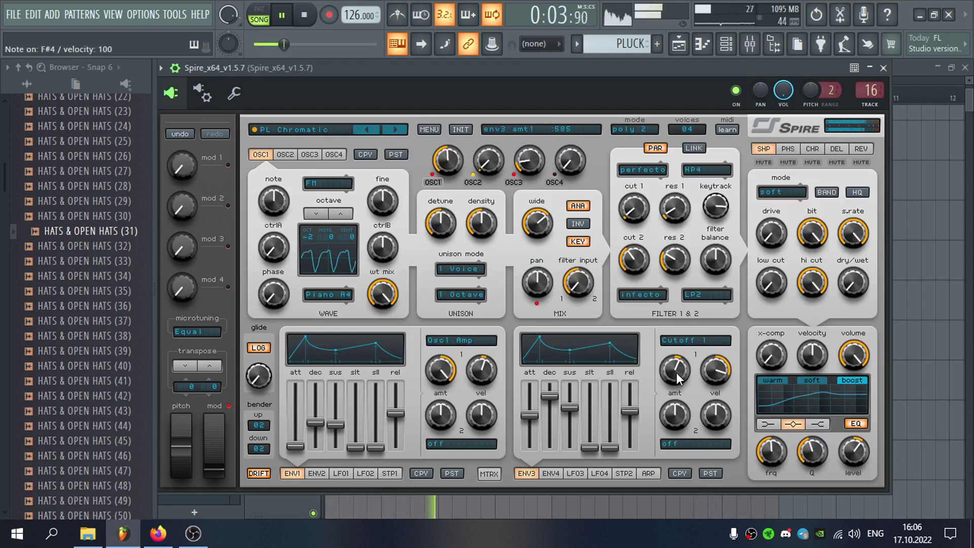
Close Spire, open its channel's piano roll and place an F#4 note at the start of bar 1
{"action": "left_click", "coordinate": [883, 68]}
{"action": "right_click", "coordinate": [511, 360]}
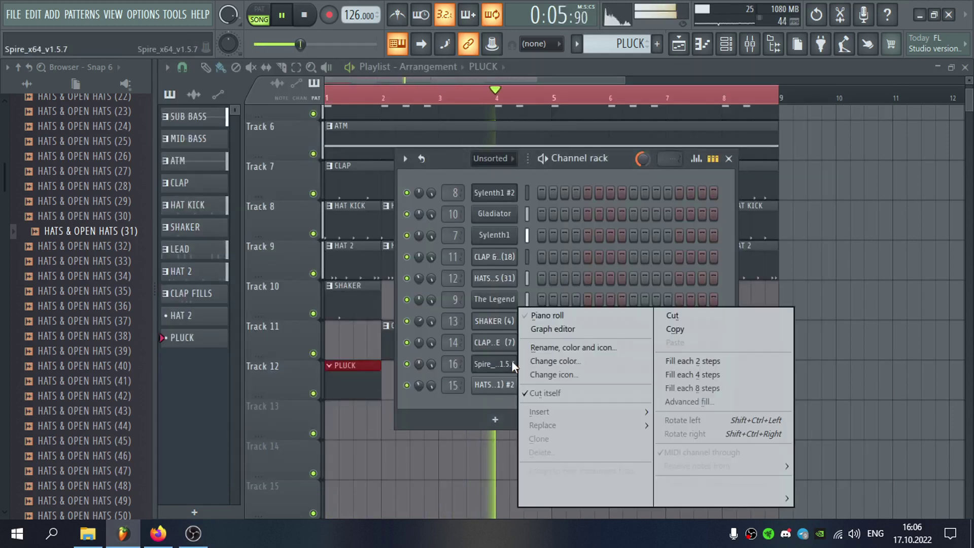
{"action": "left_click", "coordinate": [548, 315]}
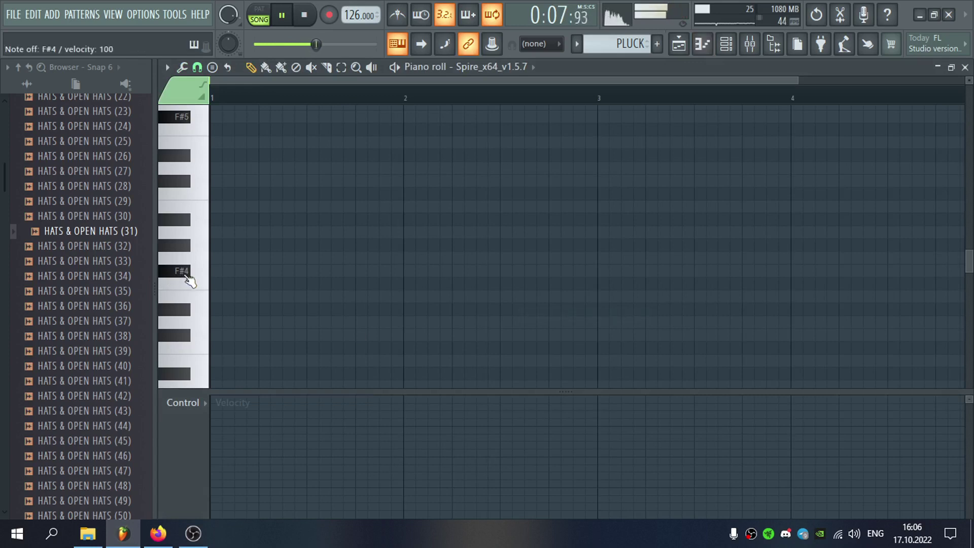
{"action": "scroll", "coordinate": [189, 281], "scroll_direction": "down", "scroll_amount": 4}
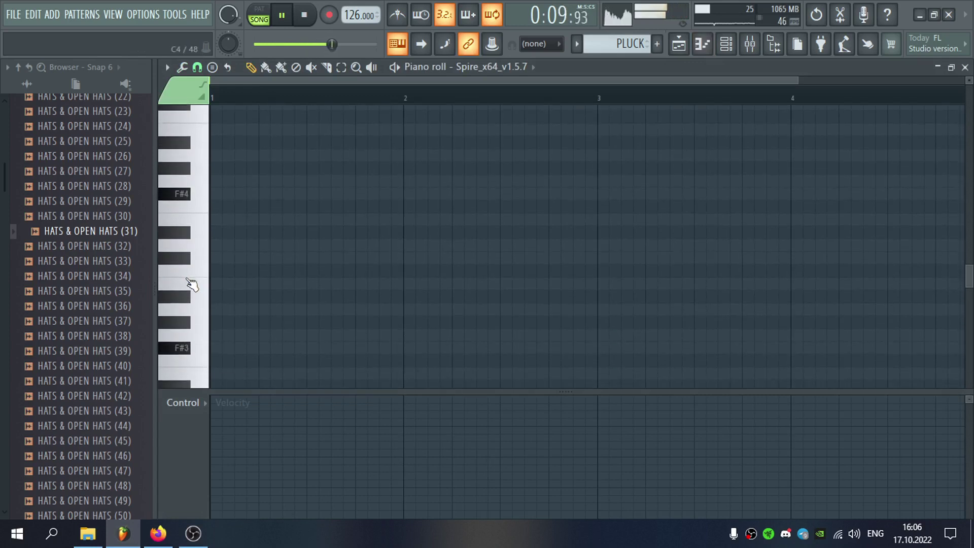
{"action": "scroll", "coordinate": [192, 284], "scroll_direction": "up", "scroll_amount": 4}
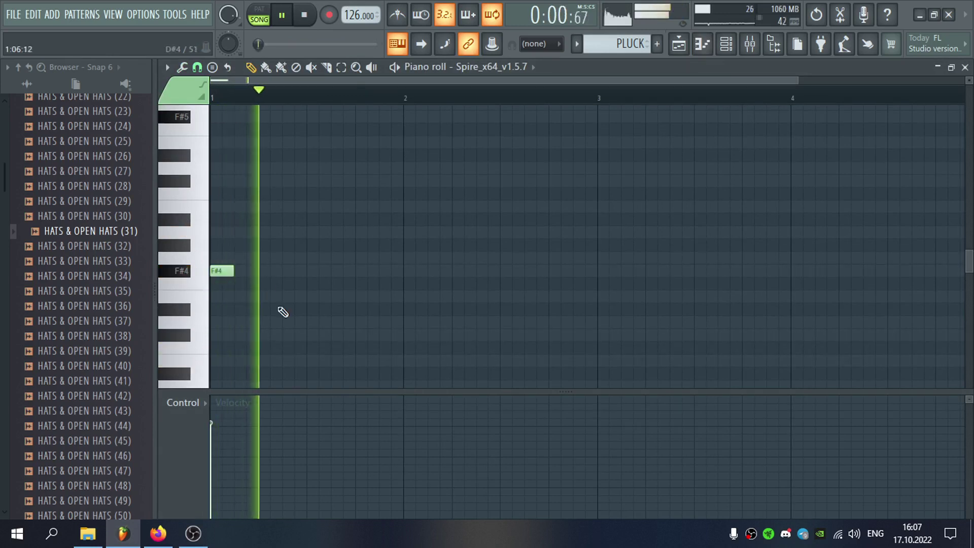
Add a two-step C#4 note at step 10 of bar 1, checking its timing against playback
{"action": "left_click", "coordinate": [329, 334]}
{"action": "key", "text": "space"}
{"action": "right_click", "coordinate": [324, 337]}
{"action": "left_click", "coordinate": [319, 334]}
{"action": "key", "text": "space"}
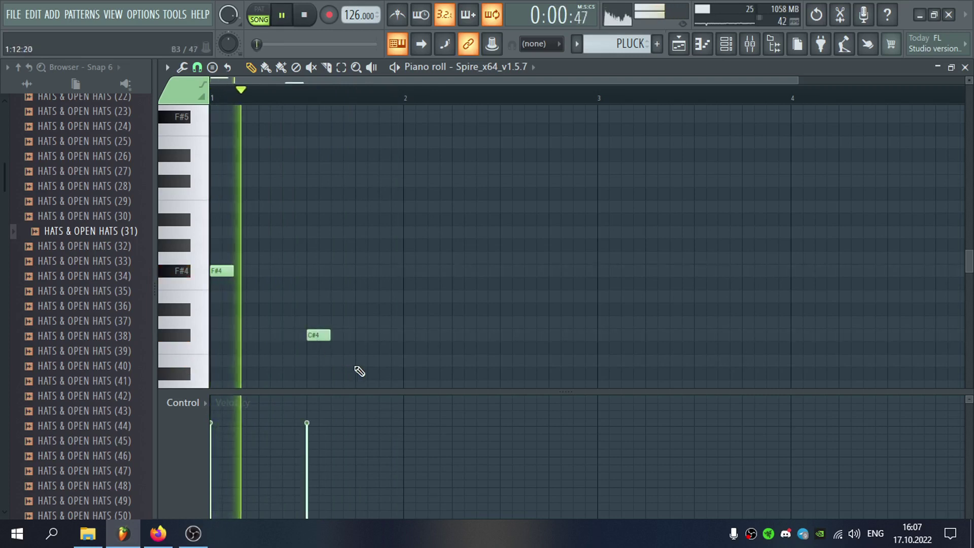
{"action": "scroll", "coordinate": [392, 333], "scroll_direction": "down", "scroll_amount": 2}
{"action": "right_click", "coordinate": [322, 299]}
{"action": "left_click", "coordinate": [329, 296]}
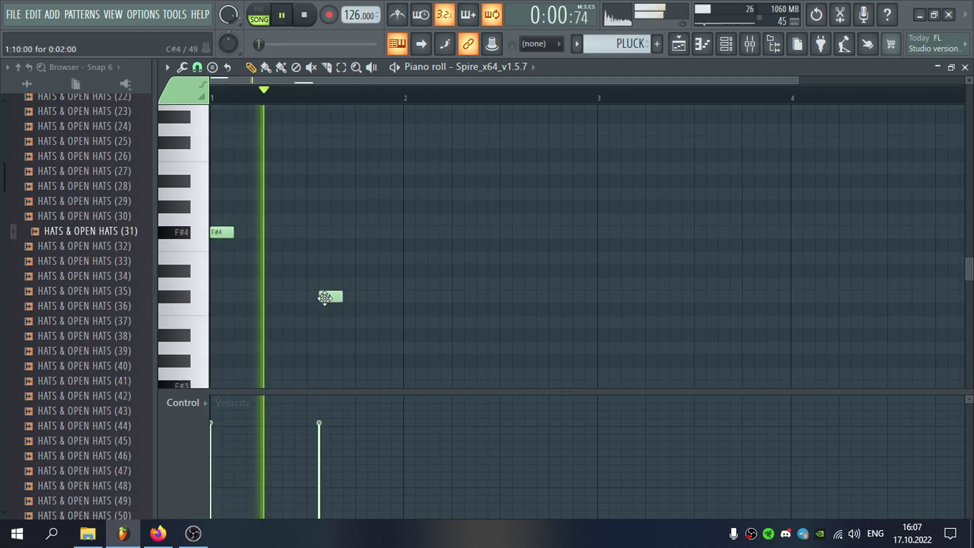
Add two-step notes in bar 2: C4 at step 1 and B3 at step 9
{"action": "left_click", "coordinate": [405, 323]}
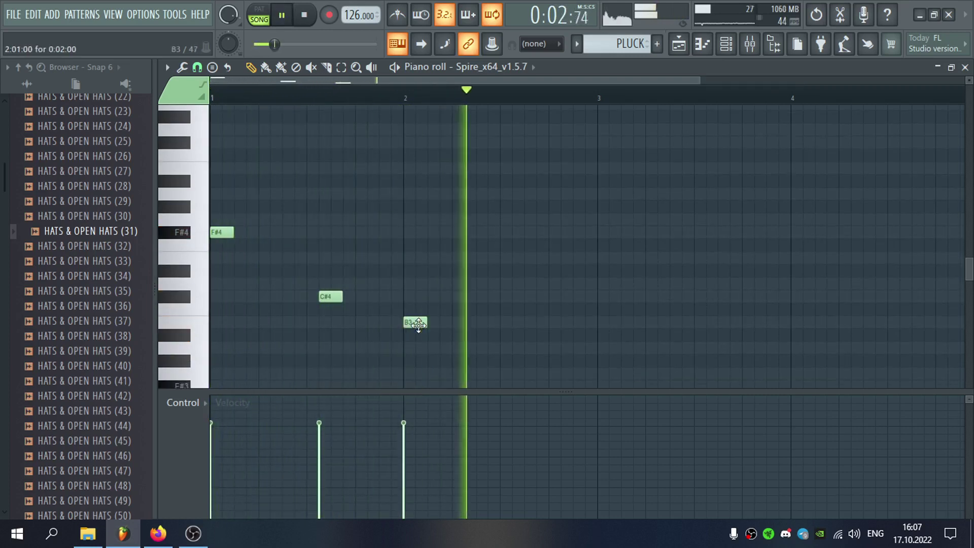
{"action": "right_click", "coordinate": [415, 324]}
{"action": "left_click", "coordinate": [409, 311]}
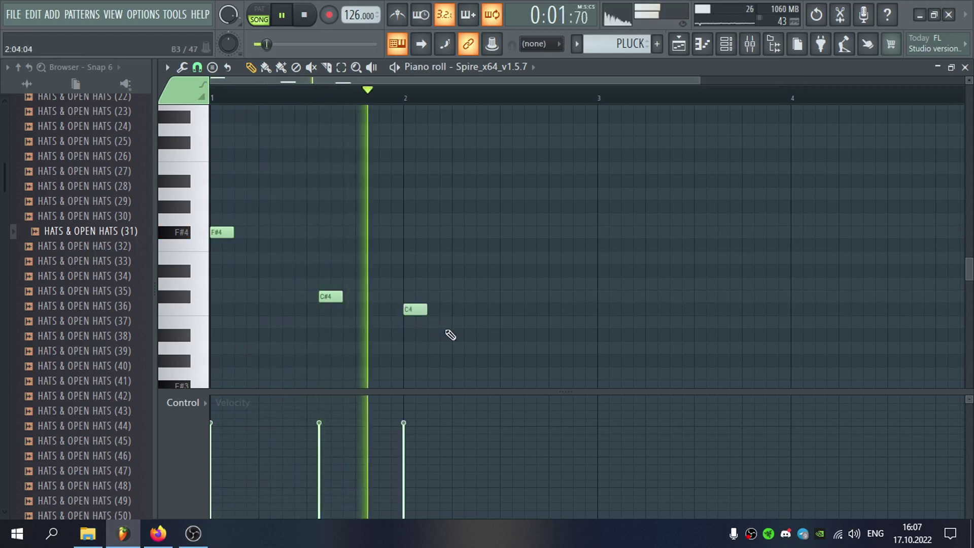
{"action": "left_click", "coordinate": [502, 320]}
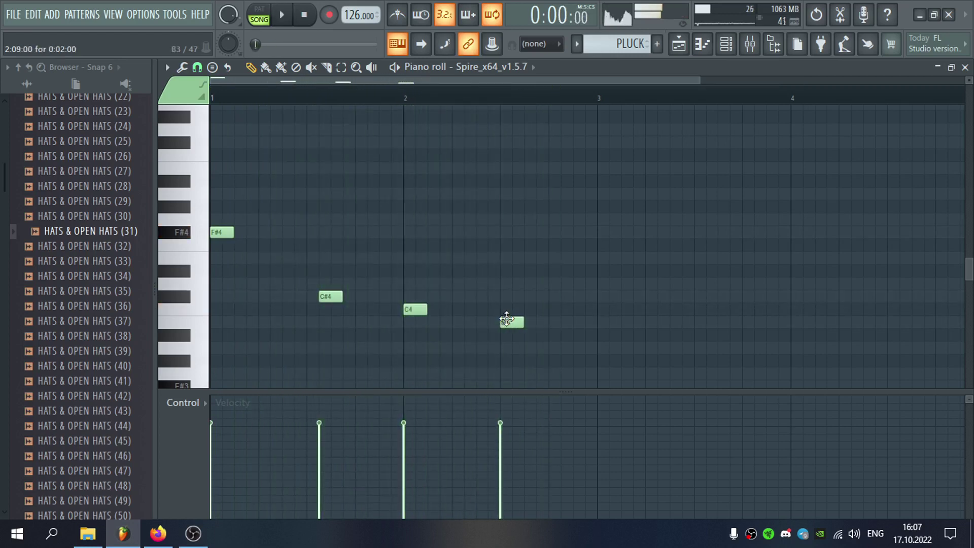
Lower the last note of the pluck melody to A3 in the piano roll
{"action": "left_click", "coordinate": [570, 322]}
{"action": "right_click", "coordinate": [571, 322]}
{"action": "scroll", "coordinate": [558, 320], "scroll_direction": "down", "scroll_amount": 3}
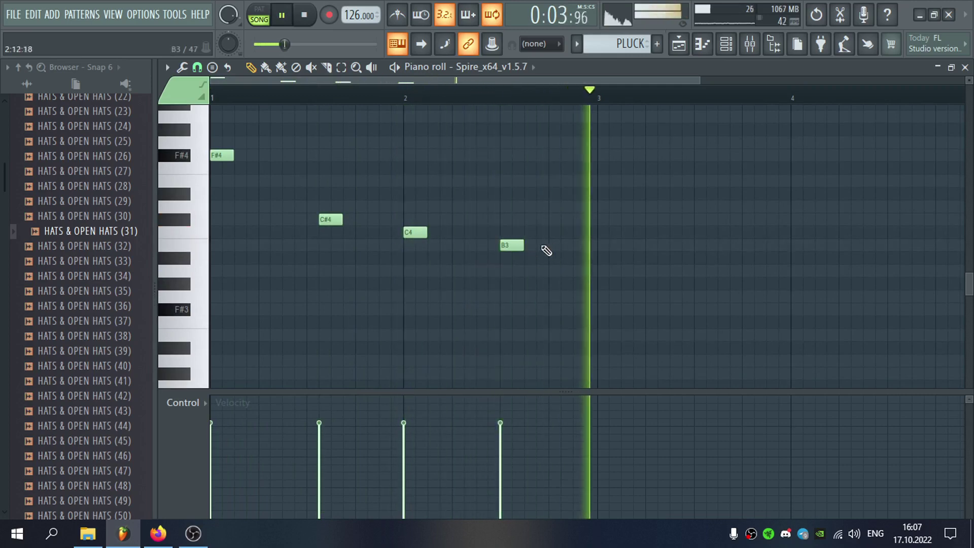
{"action": "left_click_drag", "start_coordinate": [512, 246], "coordinate": [512, 274]}
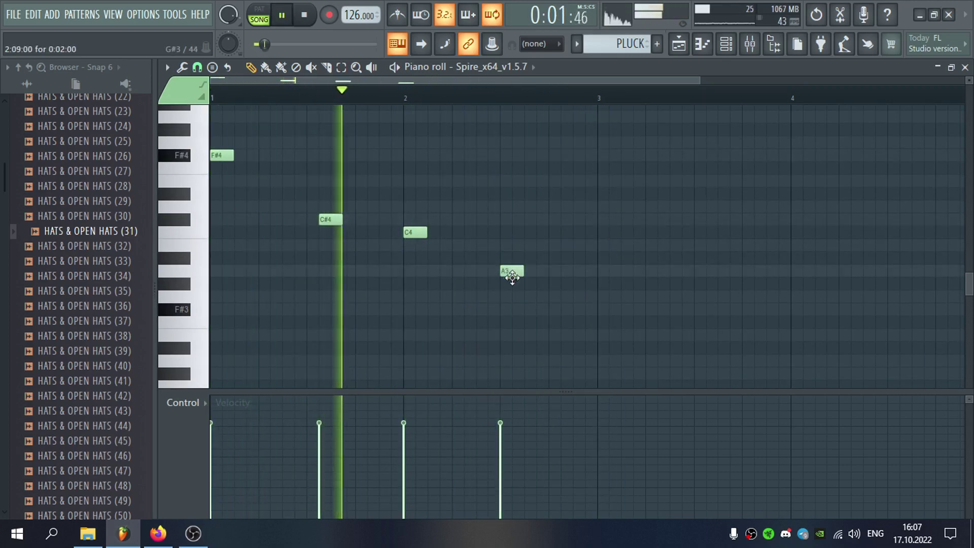
Repeat the PLUCK pattern along Track 12 of the playlist from bar 3 through bar 8
{"action": "key", "text": "F5"}
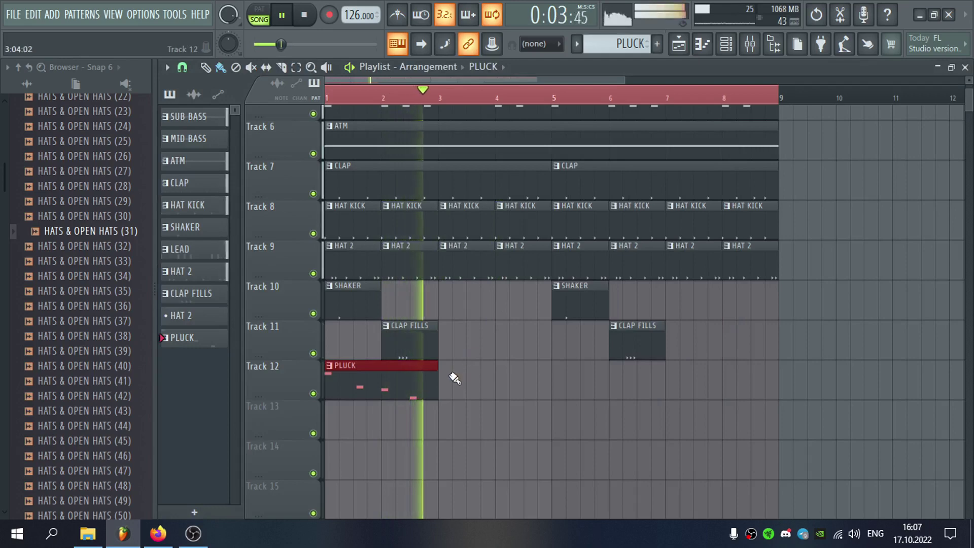
{"action": "left_click_drag", "start_coordinate": [455, 380], "coordinate": [669, 384]}
{"action": "key", "text": "F7"}
{"action": "key", "text": "F7"}
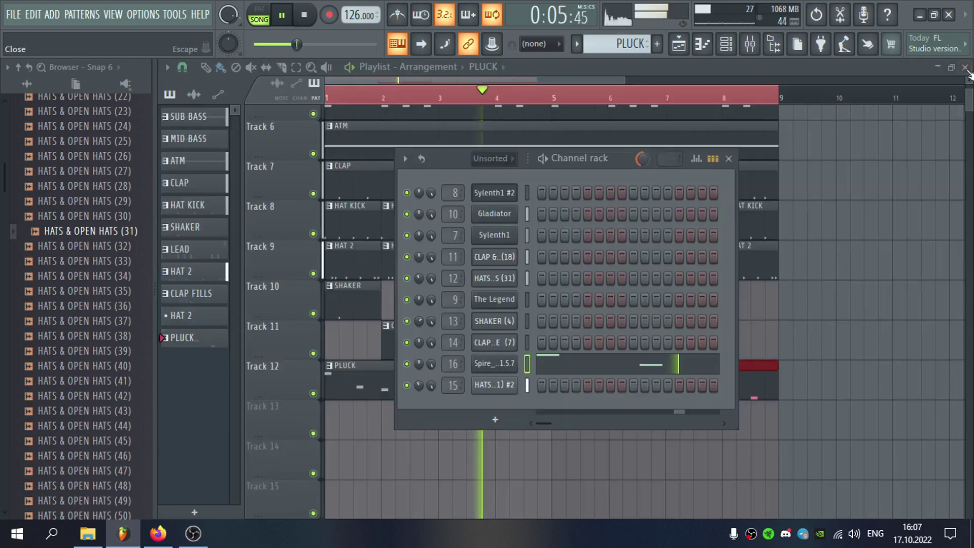
Set the volume of the PLUCK mixer track to 47%
{"action": "key", "text": "F9"}
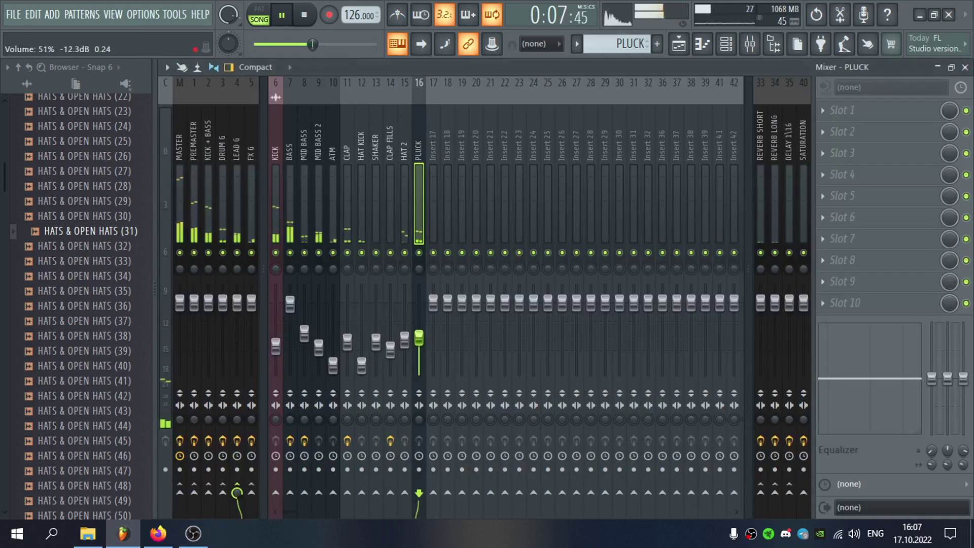
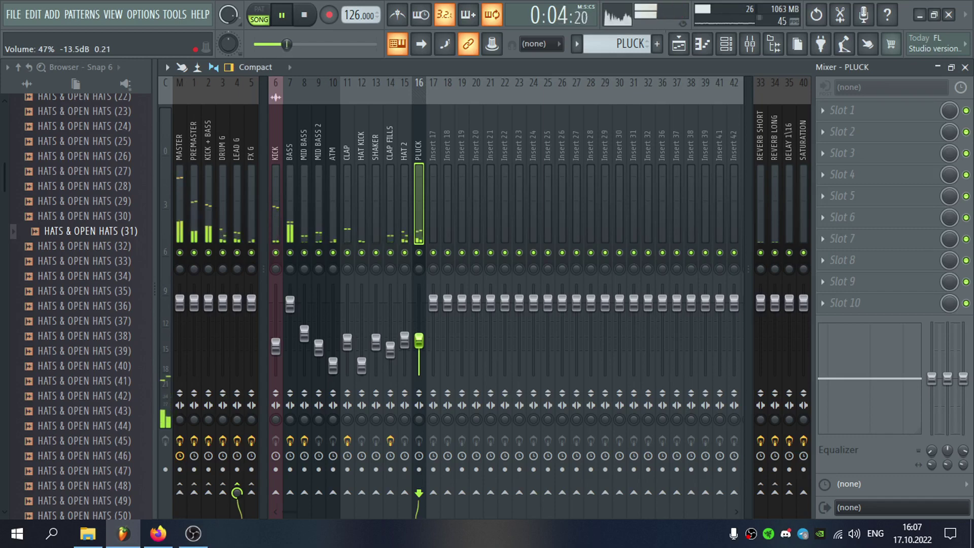
{"action": "left_click", "coordinate": [964, 67]}
{"action": "key", "text": "F6"}
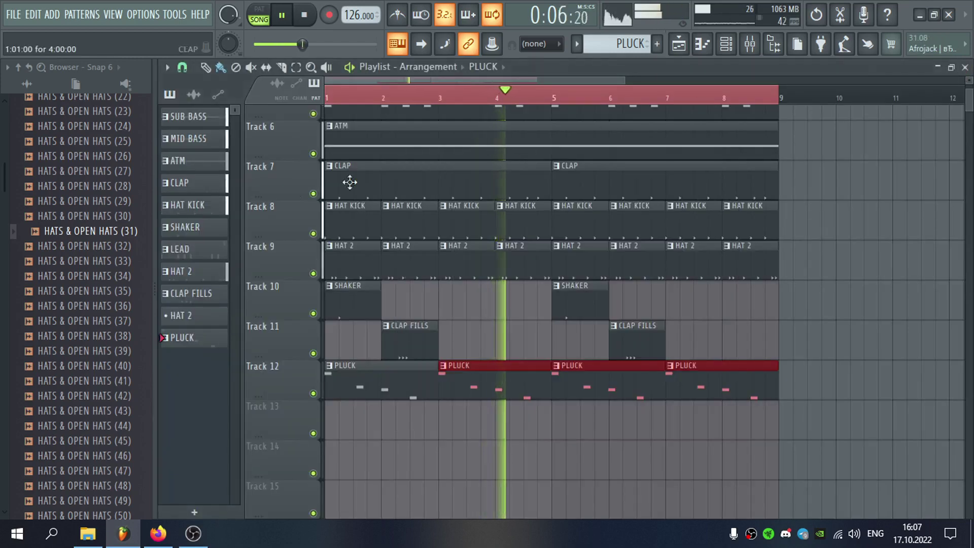
Collapse the HAT & OPEN HAT sample folder and save the project as 17.10.2022 in the Треки folder
{"action": "scroll", "coordinate": [130, 294], "scroll_direction": "up", "scroll_amount": 10}
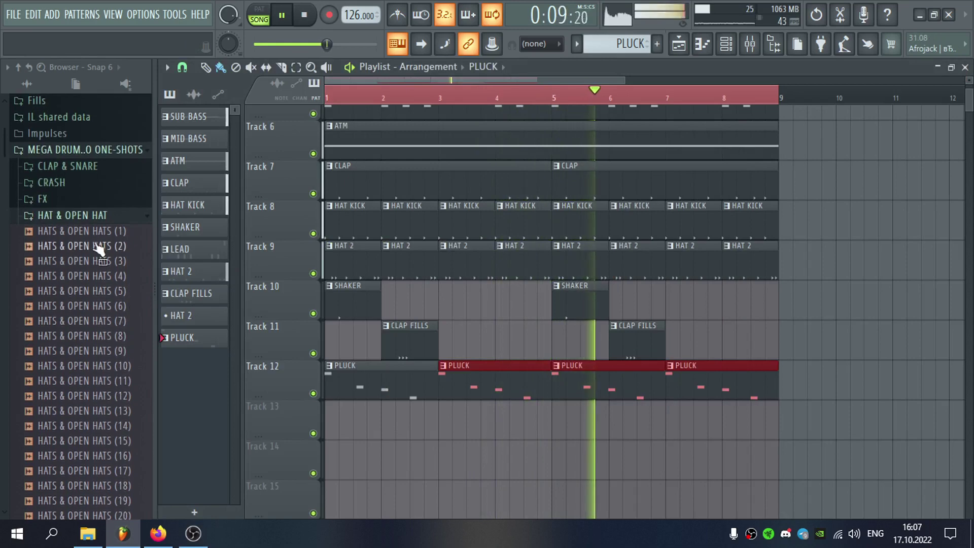
{"action": "left_click", "coordinate": [76, 215]}
{"action": "left_click", "coordinate": [14, 14]}
{"action": "left_click", "coordinate": [29, 80]}
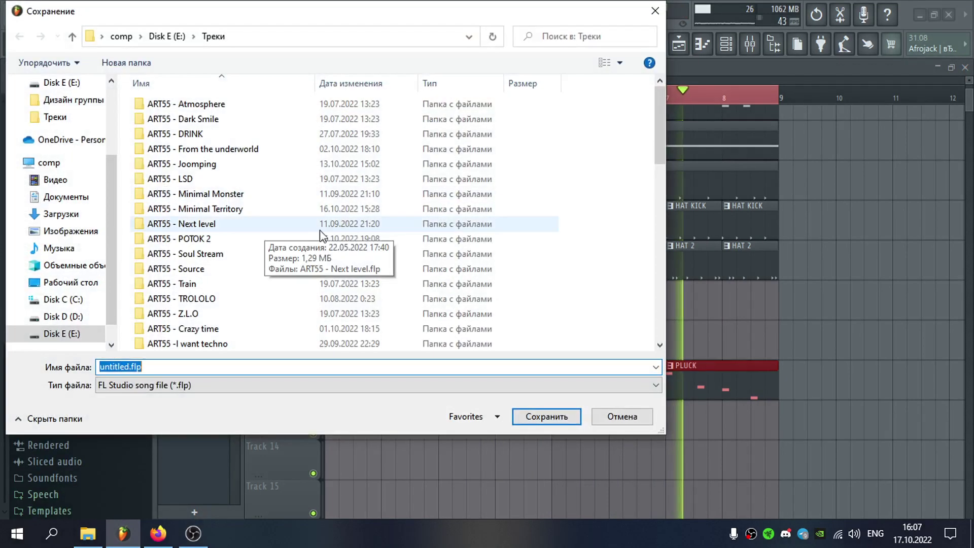
{"action": "type", "text": "17.10.2022"}
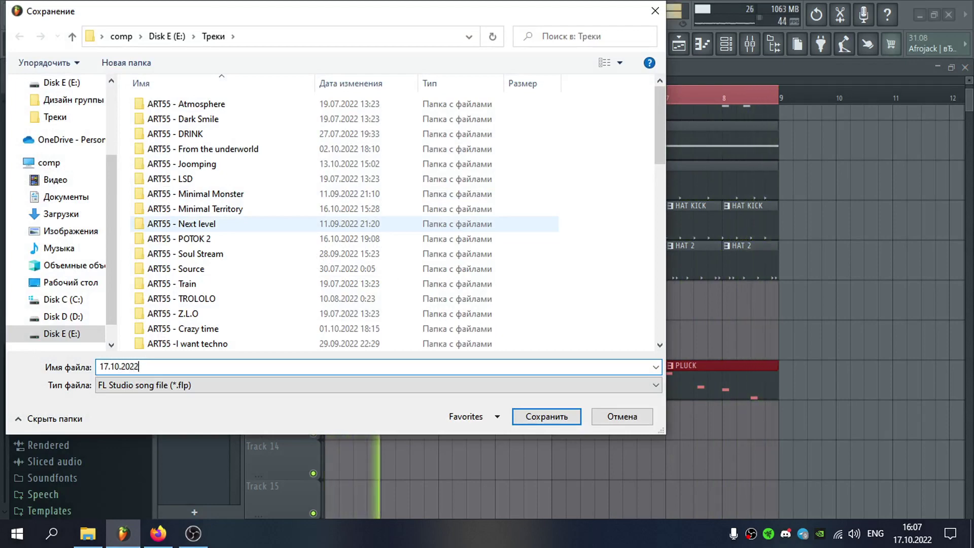
{"action": "key", "text": "Return"}
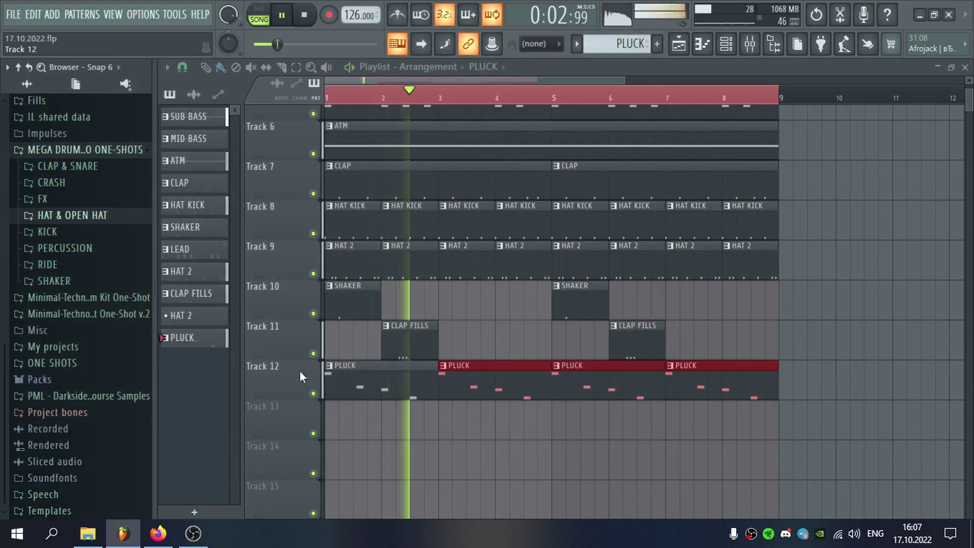
Audition samples in the RIDE folder, including RIDE (3), RIDE (8), RIDE (12) and RIDE (14)
{"action": "left_click", "coordinate": [49, 264]}
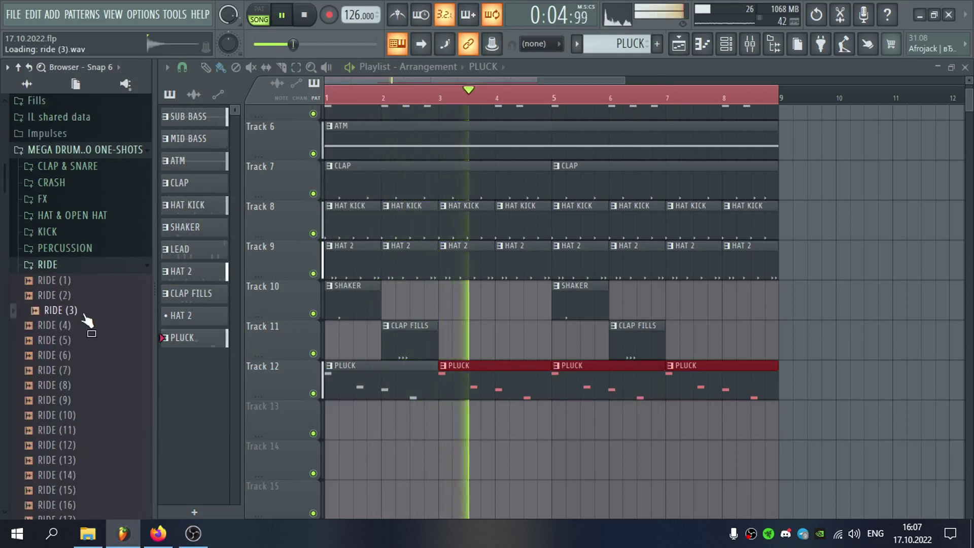
{"action": "left_click", "coordinate": [105, 386]}
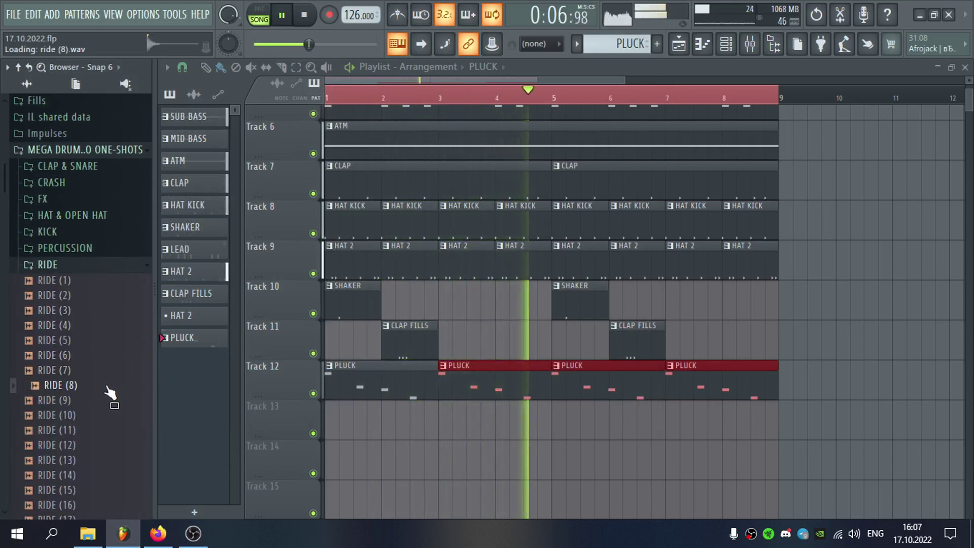
{"action": "left_click", "coordinate": [103, 418]}
{"action": "left_click", "coordinate": [115, 444]}
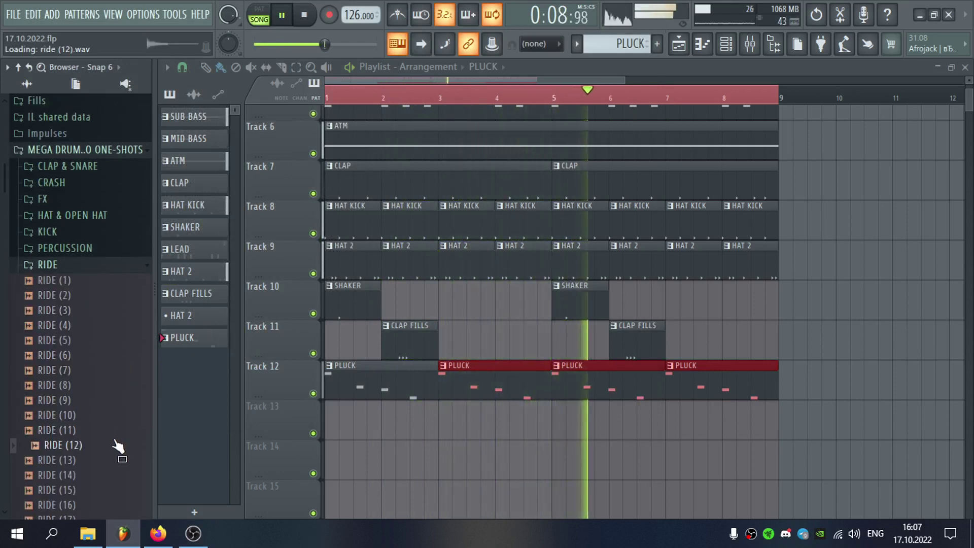
{"action": "scroll", "coordinate": [116, 436], "scroll_direction": "down", "scroll_amount": 4}
{"action": "left_click", "coordinate": [111, 298]}
Insert an empty track above the kick in the playlist and open the Pro-Q 3 equalizer on the PREMASTER mixer track
{"action": "scroll", "coordinate": [274, 254], "scroll_direction": "up", "scroll_amount": 4}
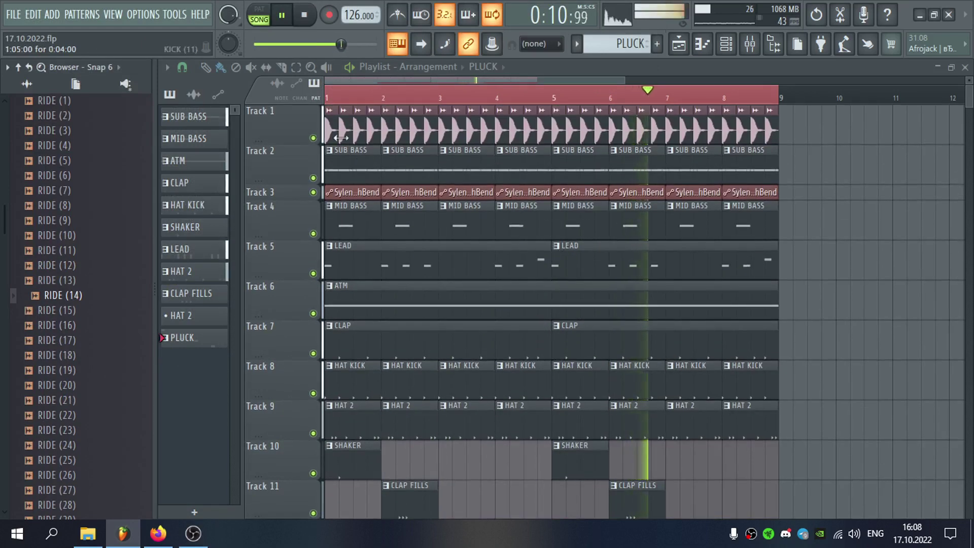
{"action": "right_click", "coordinate": [273, 109]}
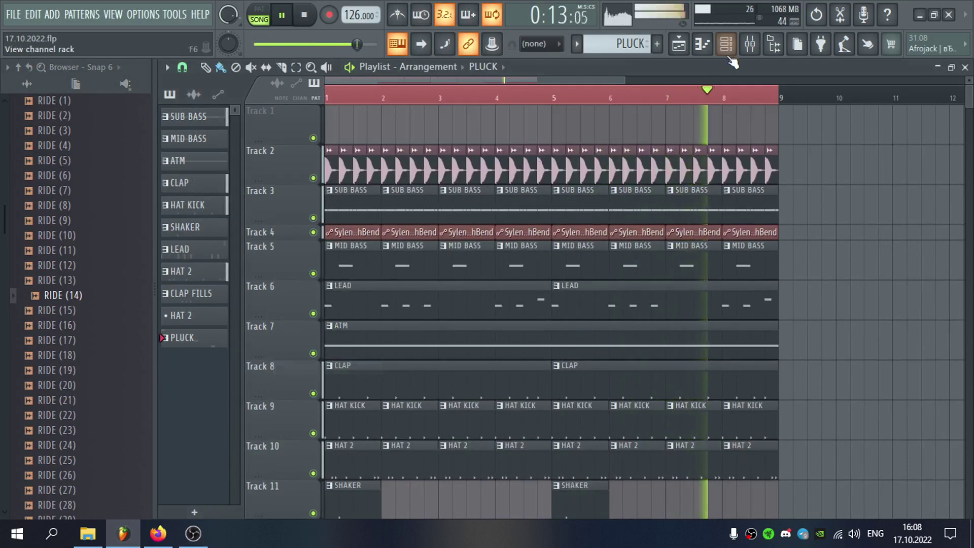
{"action": "left_click", "coordinate": [748, 50]}
{"action": "left_click", "coordinate": [179, 144]}
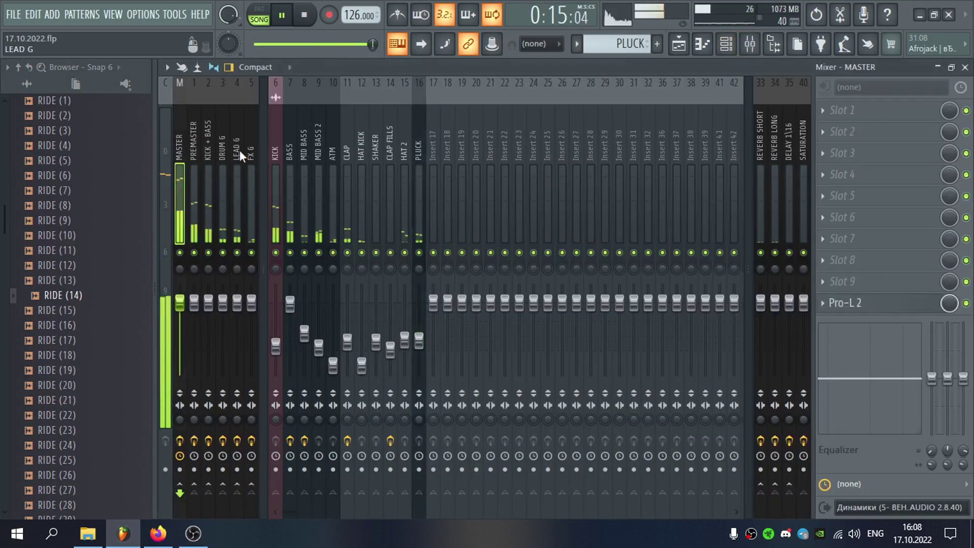
{"action": "left_click", "coordinate": [195, 147]}
{"action": "left_click", "coordinate": [857, 109]}
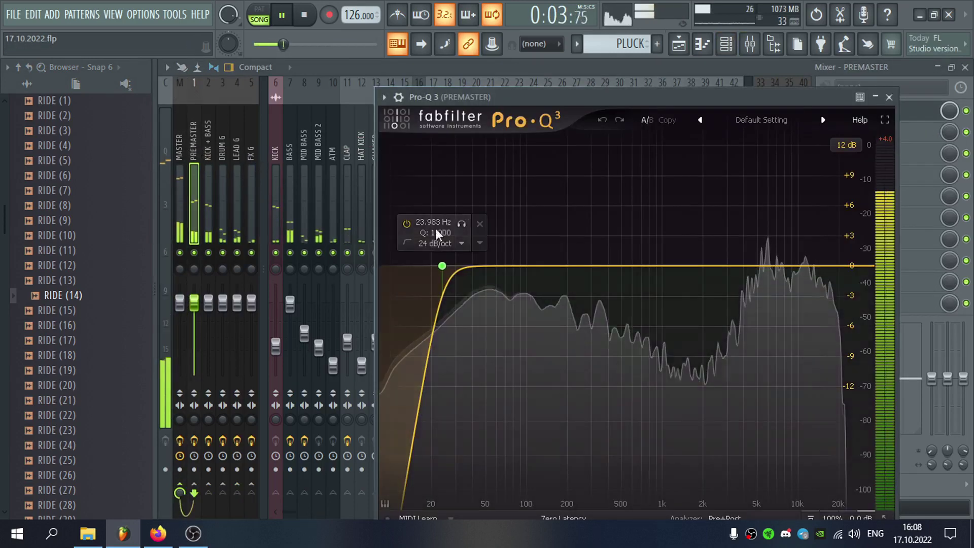
Create an automation clip for the Band 1 low-cut frequency of the PREMASTER Pro-Q 3 and close the equalizer and mixer
{"action": "left_click", "coordinate": [442, 266]}
{"action": "right_click", "coordinate": [488, 452]}
{"action": "left_click", "coordinate": [558, 394]}
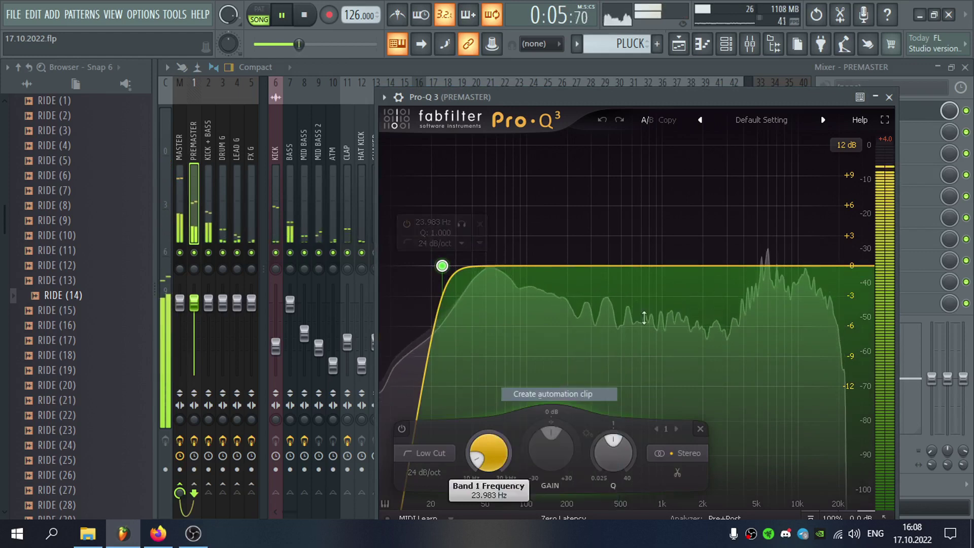
{"action": "left_click", "coordinate": [965, 67]}
{"action": "left_click", "coordinate": [888, 97]}
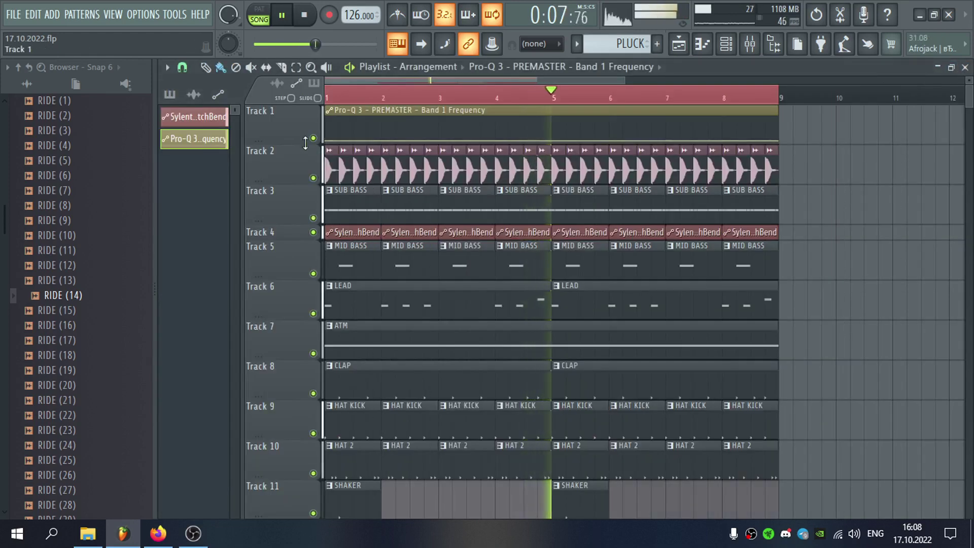
Make Track 1 taller and raise the start and end points of the Band 1 Frequency automation clip
{"action": "left_click_drag", "start_coordinate": [306, 143], "coordinate": [326, 202]}
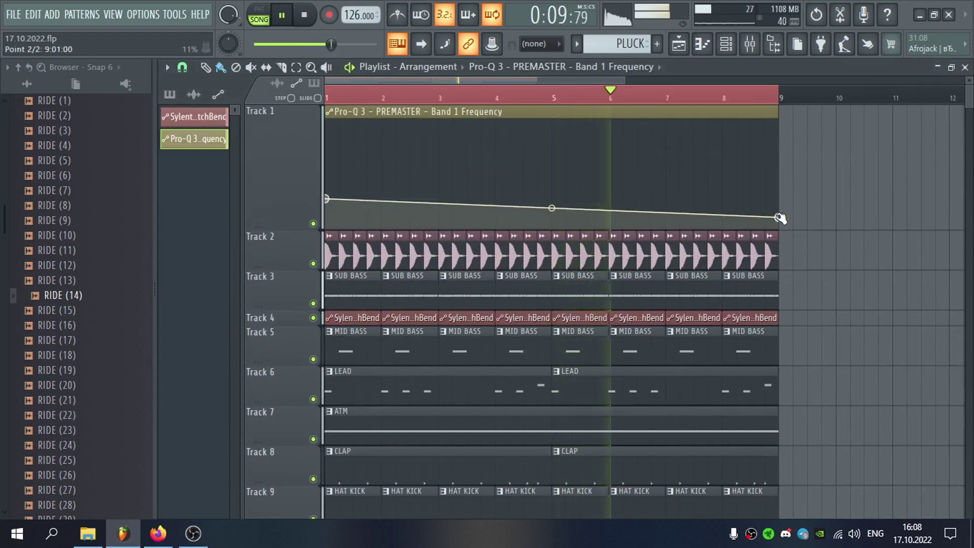
{"action": "left_click_drag", "start_coordinate": [779, 218], "coordinate": [776, 197]}
Audition further samples in the RIDE folder, ending on RIDE (20)
{"action": "scroll", "coordinate": [656, 205], "scroll_direction": "down", "scroll_amount": 7}
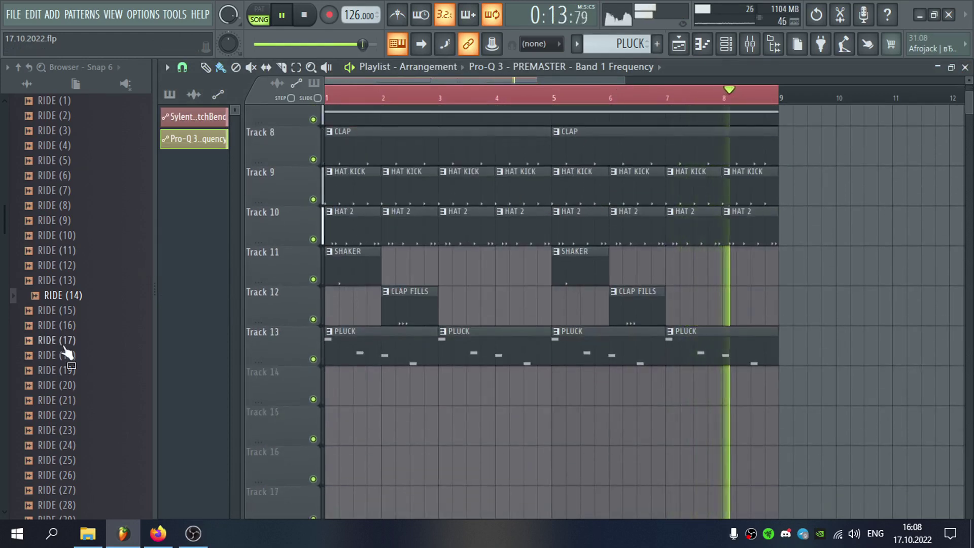
{"action": "key", "text": "Down"}
{"action": "key", "text": "Down"}
{"action": "key", "text": "Down"}
{"action": "scroll", "coordinate": [23, 225], "scroll_direction": "up", "scroll_amount": 10}
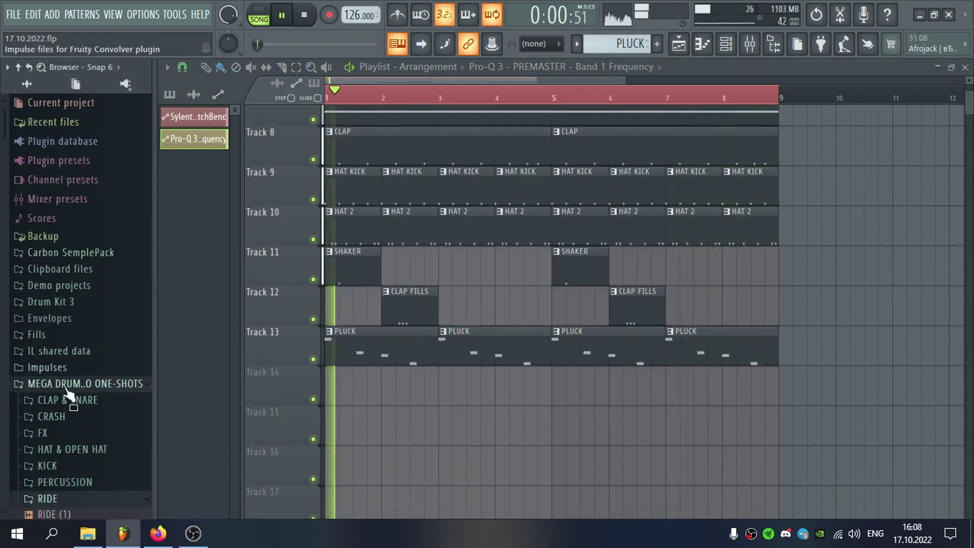
{"action": "scroll", "coordinate": [77, 322], "scroll_direction": "down", "scroll_amount": 10}
{"action": "key", "text": "Down"}
{"action": "key", "text": "Down"}
{"action": "key", "text": "Down"}
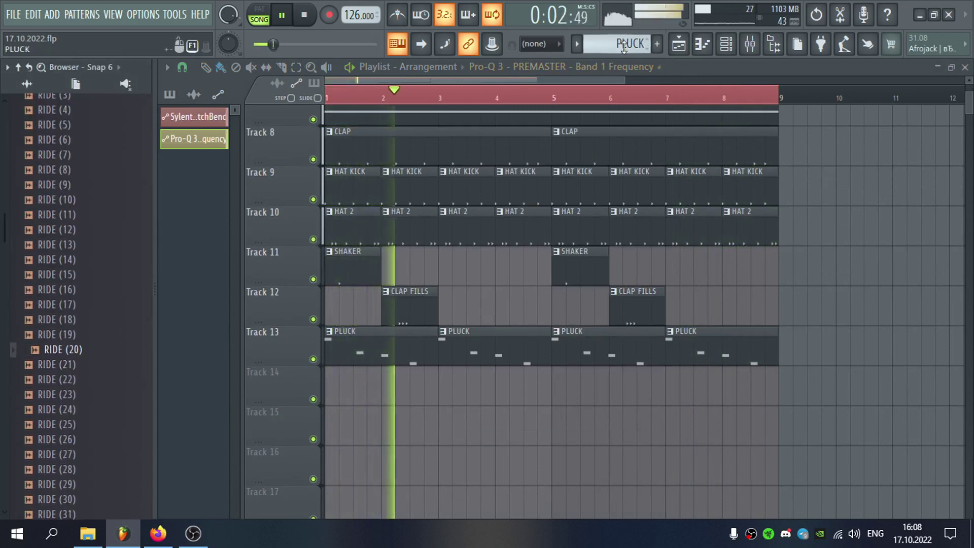
Create a new pattern named RIDE ONE
{"action": "left_click", "coordinate": [657, 43]}
{"action": "type", "text": "RI"}
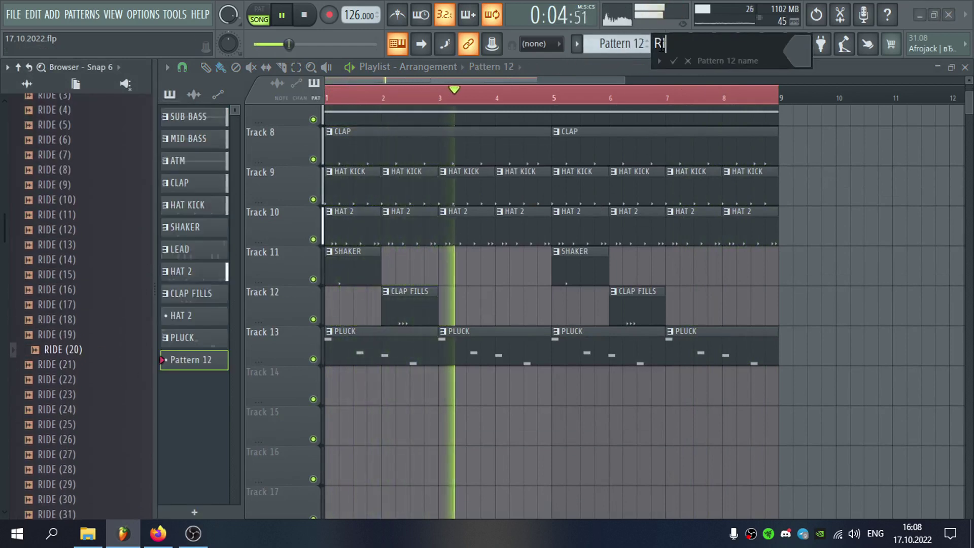
{"action": "type", "text": "DE ONE"}
{"action": "key", "text": "Return"}
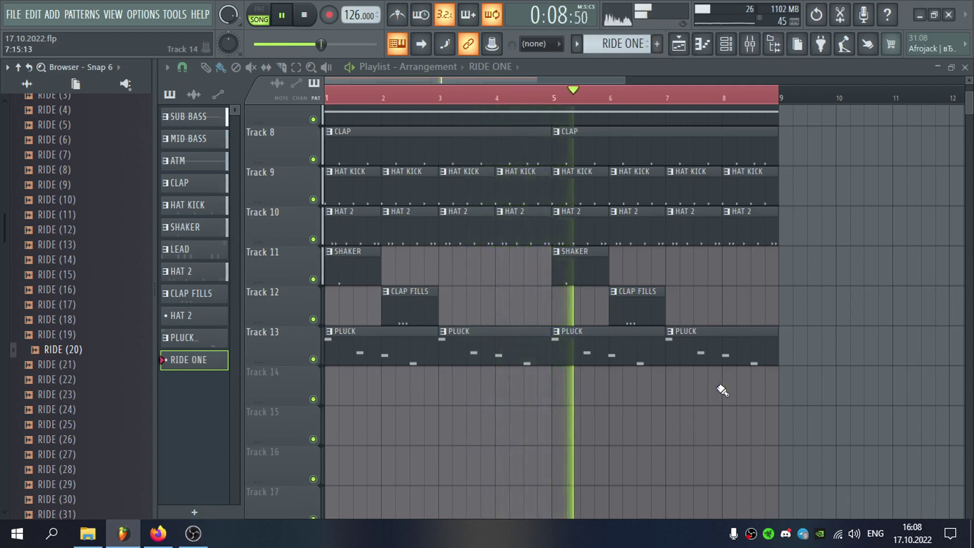
Place RIDE ONE at bar 4 on Track 14 and load RIDE (20) as a new channel with a hit on step 15
{"action": "double_click", "coordinate": [504, 387]}
{"action": "left_click_drag", "start_coordinate": [100, 350], "coordinate": [495, 241]}
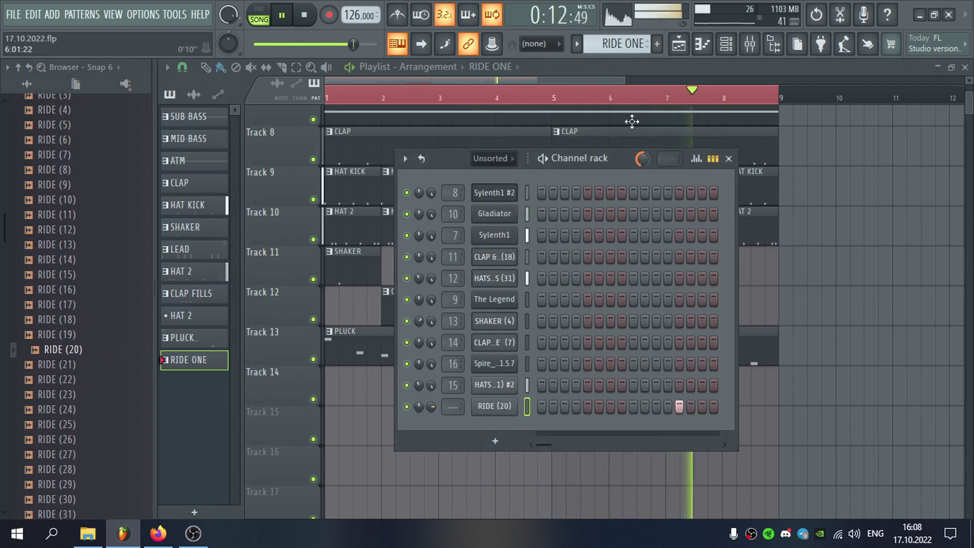
{"action": "left_click", "coordinate": [729, 158]}
{"action": "left_click", "coordinate": [616, 426]}
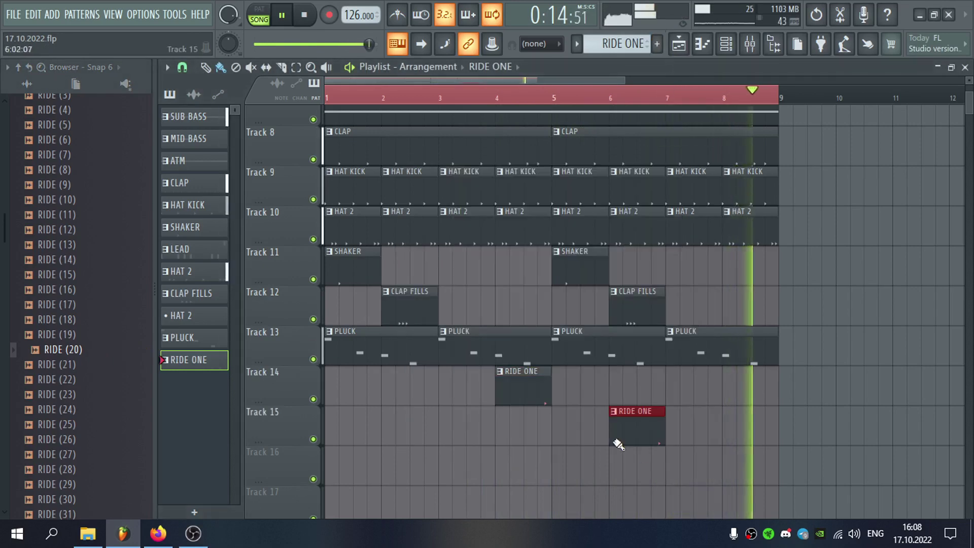
{"action": "right_click", "coordinate": [634, 436]}
Assign the RIDE (20) channel to mixer insert 17, named RIDE, with lowered volume, routed to DRUM G and sent to REVERB SHORT at 42%
{"action": "double_click", "coordinate": [524, 390]}
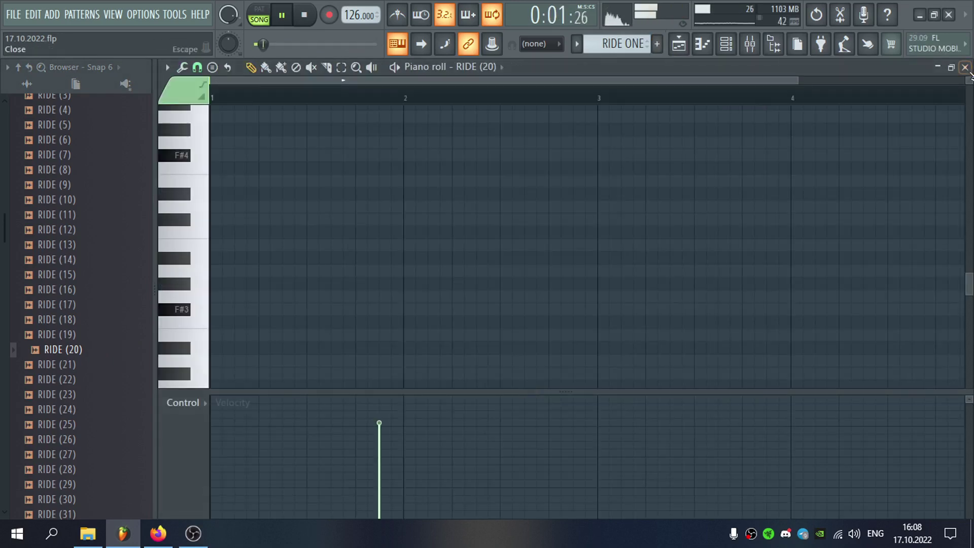
{"action": "left_click", "coordinate": [965, 67]}
{"action": "left_click", "coordinate": [489, 405]}
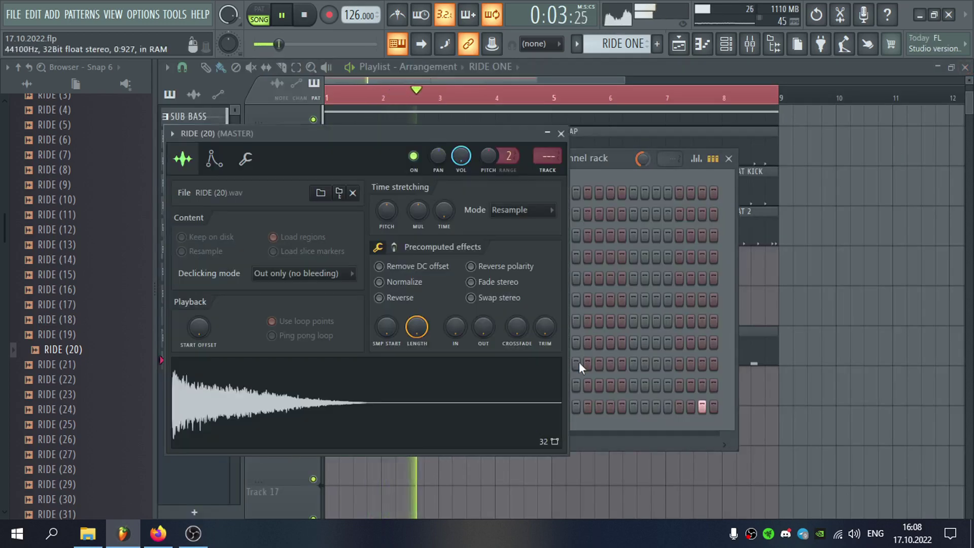
{"action": "key", "text": "ctrl+l"}
{"action": "key", "text": "F2"}
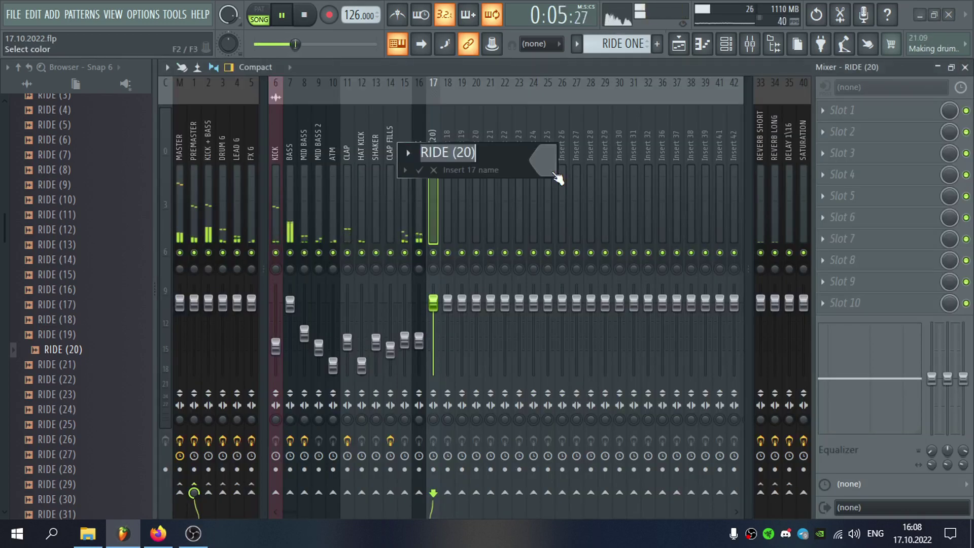
{"action": "key", "text": "Return"}
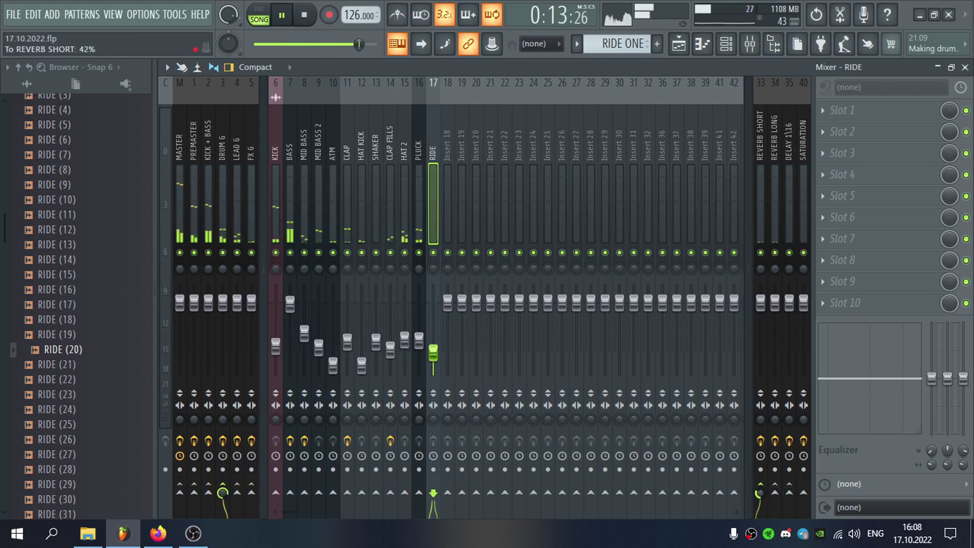
{"action": "left_click", "coordinate": [965, 67]}
{"action": "left_click", "coordinate": [895, 65]}
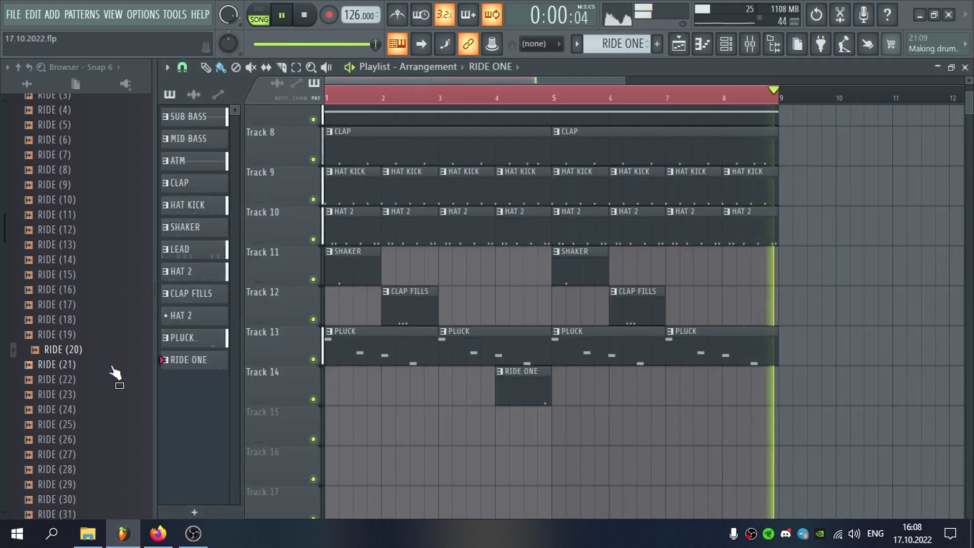
Audition RIDE (21), and collapse the RIDE folder and its parent MEGA DRUM one-shots folder in the browser
{"action": "left_click", "coordinate": [112, 367]}
{"action": "scroll", "coordinate": [76, 365], "scroll_direction": "up", "scroll_amount": 7}
{"action": "left_click", "coordinate": [83, 407]}
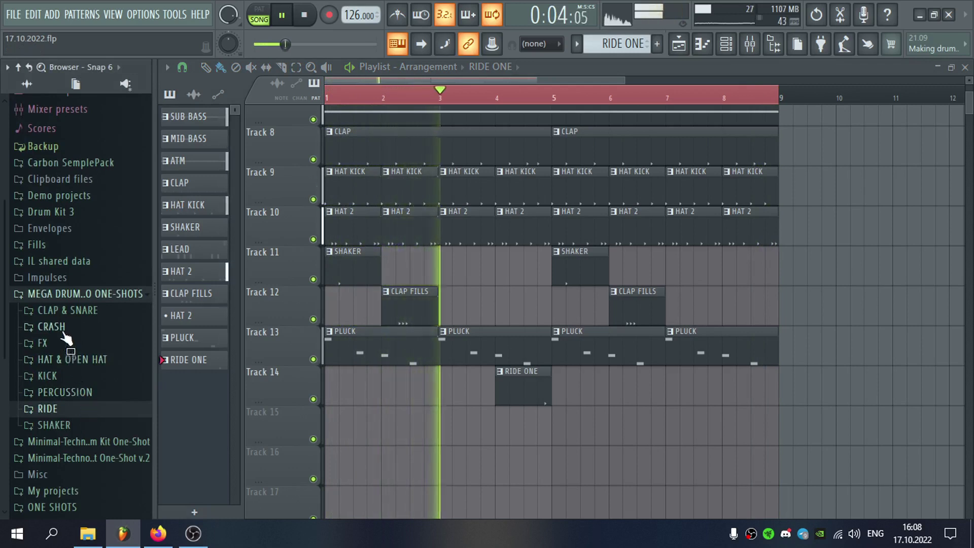
{"action": "left_click", "coordinate": [66, 299]}
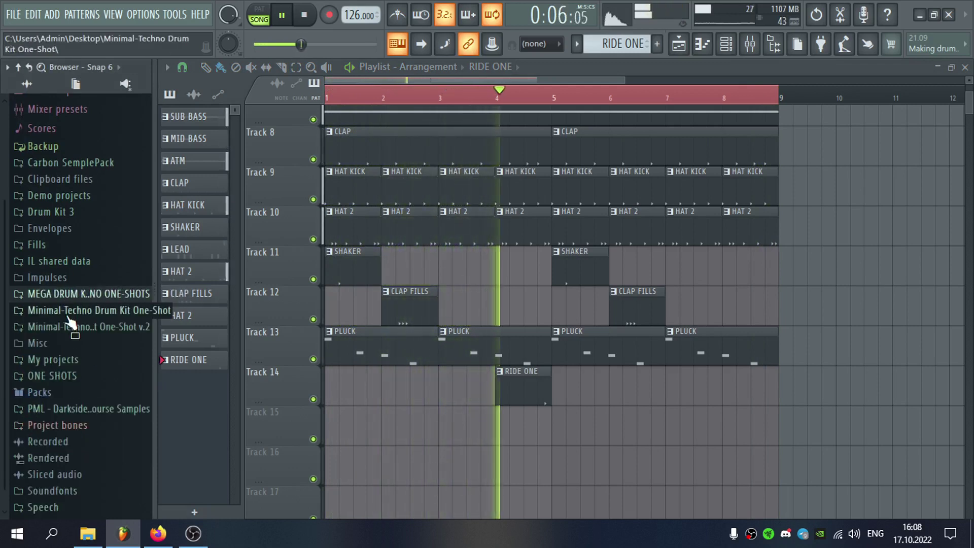
Expand the Minimal-Techno Drum Kit One-Shot v.2 folder in the browser to list its sample categories
{"action": "left_click", "coordinate": [77, 298]}
{"action": "left_click", "coordinate": [77, 295]}
{"action": "left_click", "coordinate": [76, 333]}
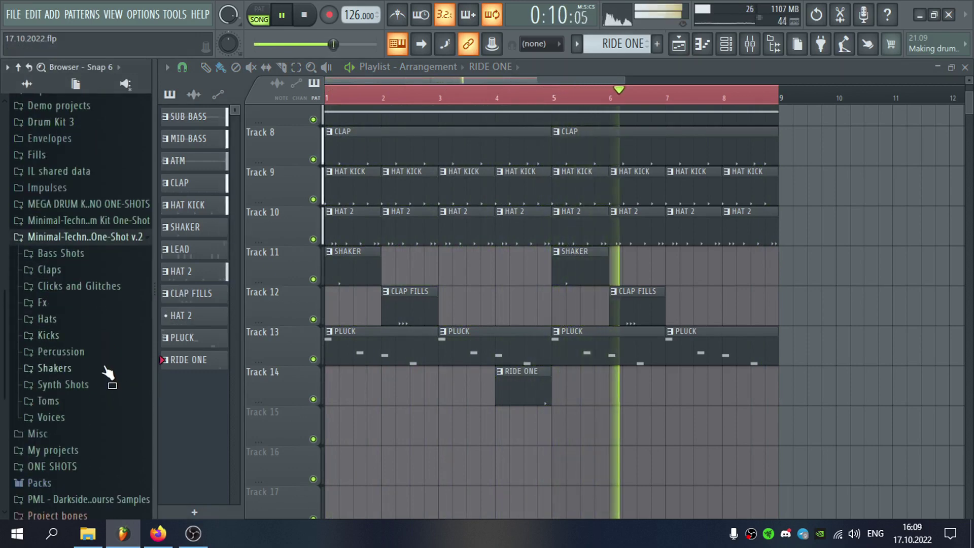
Shift the RIDE (20) hits in the RIDE ONE pattern to steps 13 and 14
{"action": "double_click", "coordinate": [530, 393]}
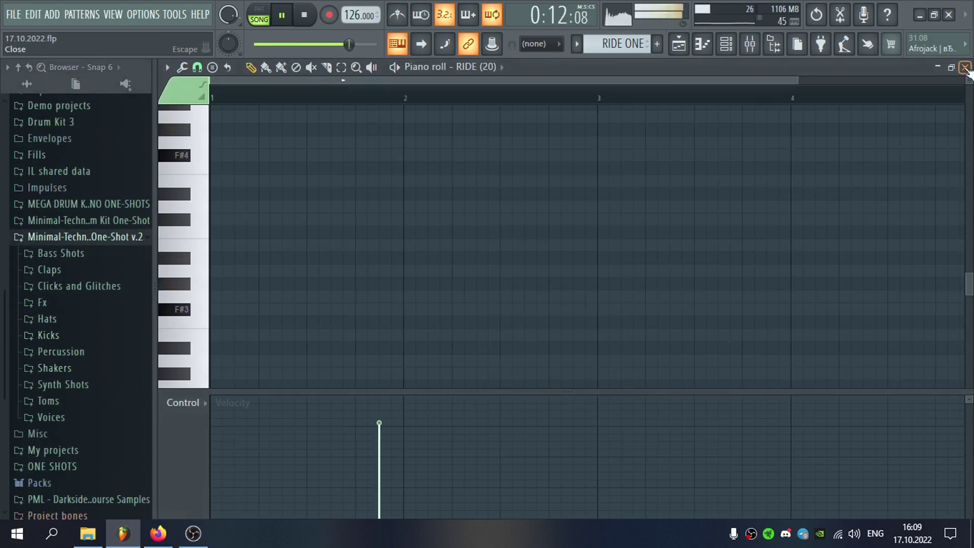
{"action": "left_click", "coordinate": [965, 67]}
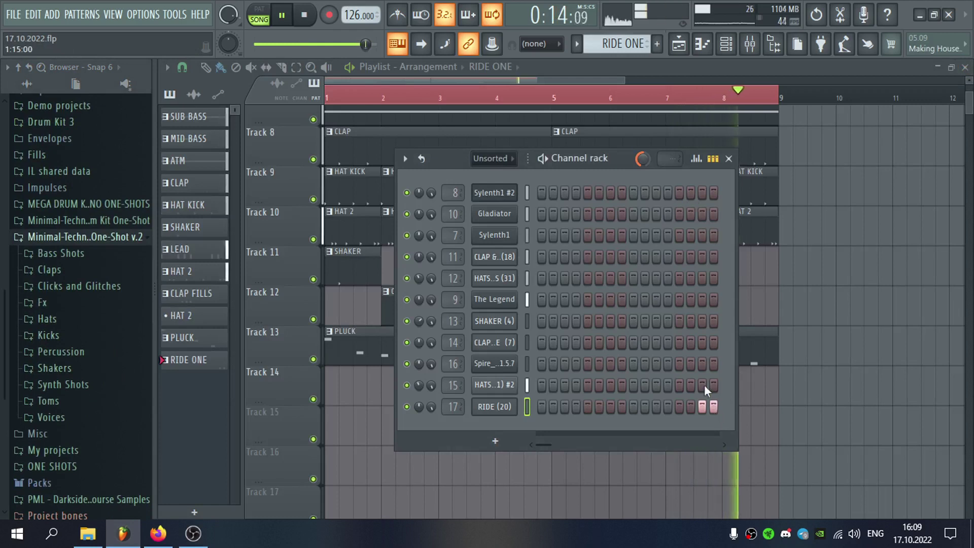
{"action": "left_click", "coordinate": [681, 407]}
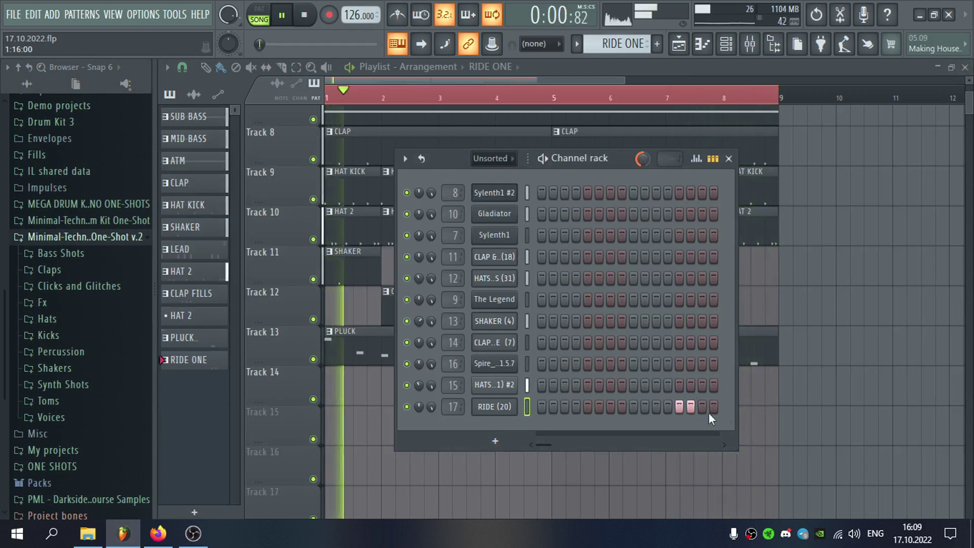
Stop playback, place a RIDE ONE clip at bar 1 on Track 14 and delete the one at bar 4
{"action": "key", "text": "space"}
{"action": "left_click", "coordinate": [328, 383]}
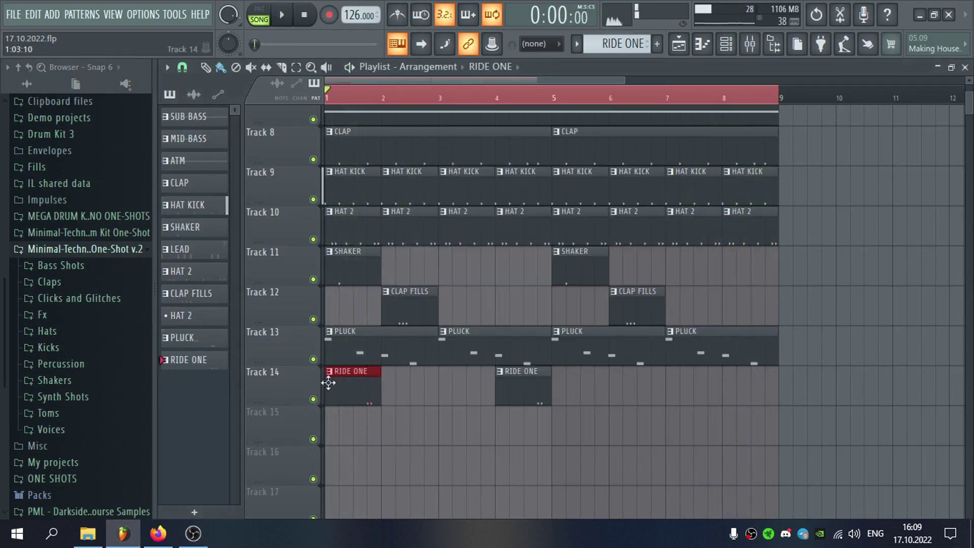
{"action": "right_click", "coordinate": [509, 383]}
Set the RIDE (20) hits in the RIDE ONE pattern to steps 9 and 10 and resume playback
{"action": "double_click", "coordinate": [353, 384]}
{"action": "left_click", "coordinate": [965, 68]}
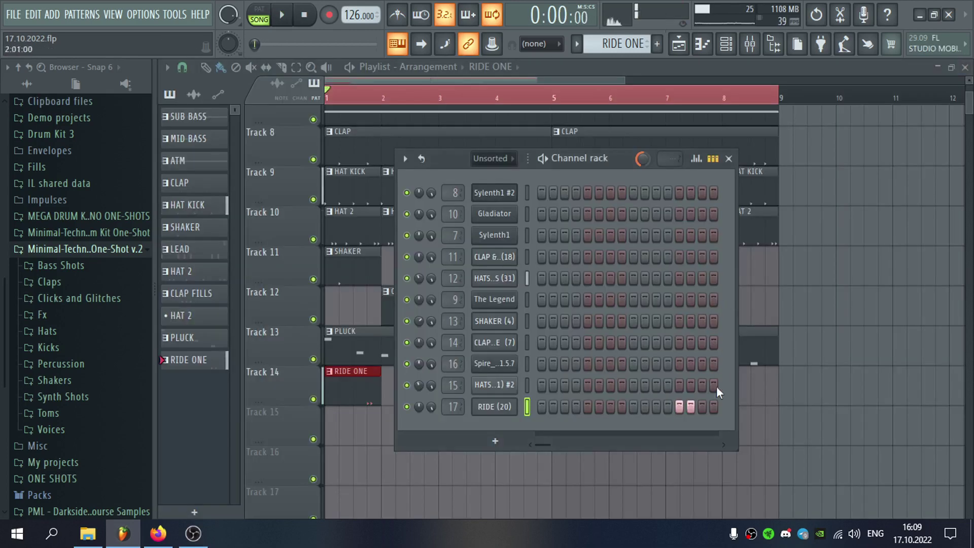
{"action": "left_click", "coordinate": [633, 406]}
{"action": "left_click", "coordinate": [644, 406]}
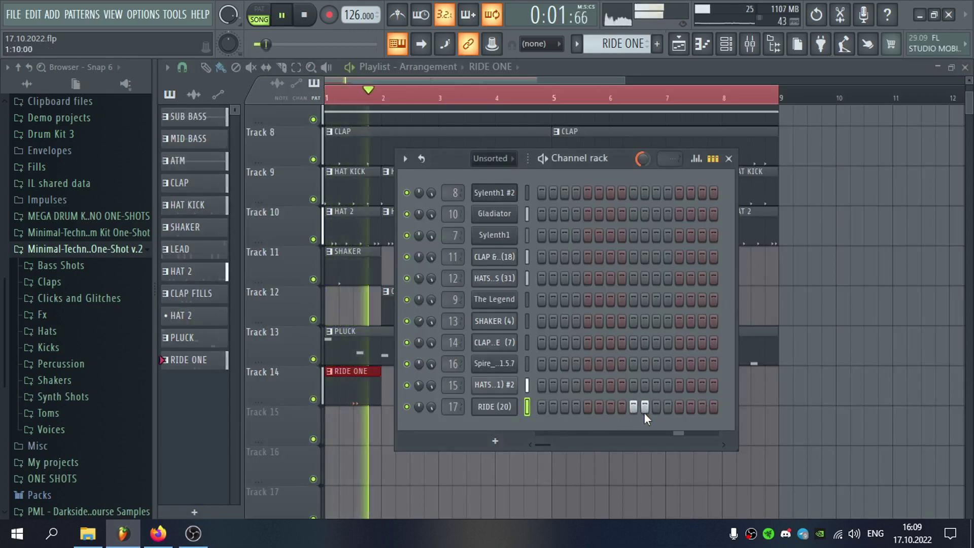
Place a second RIDE ONE clip at bar 5 on Track 14
{"action": "right_click", "coordinate": [514, 409]}
{"action": "left_click", "coordinate": [565, 407]}
{"action": "left_click", "coordinate": [370, 390]}
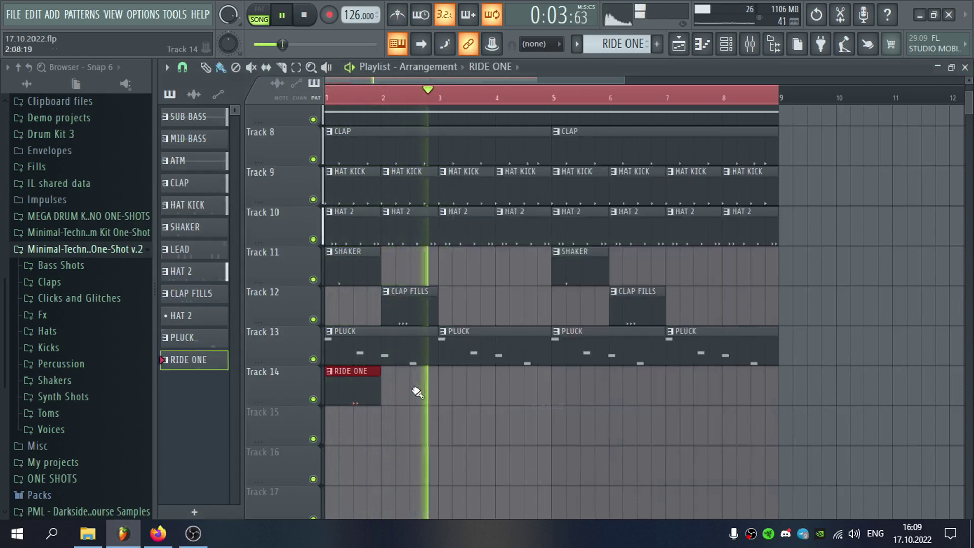
{"action": "left_click", "coordinate": [561, 387]}
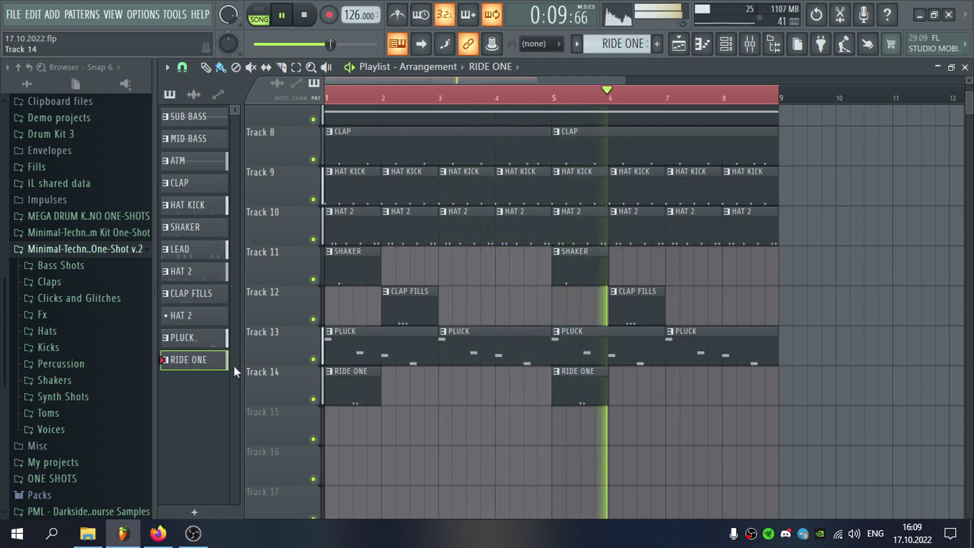
Mute Track 1, which holds the Pro-Q 3 PREMASTER Band 1 Frequency automation
{"action": "scroll", "coordinate": [460, 391], "scroll_direction": "up", "scroll_amount": 5}
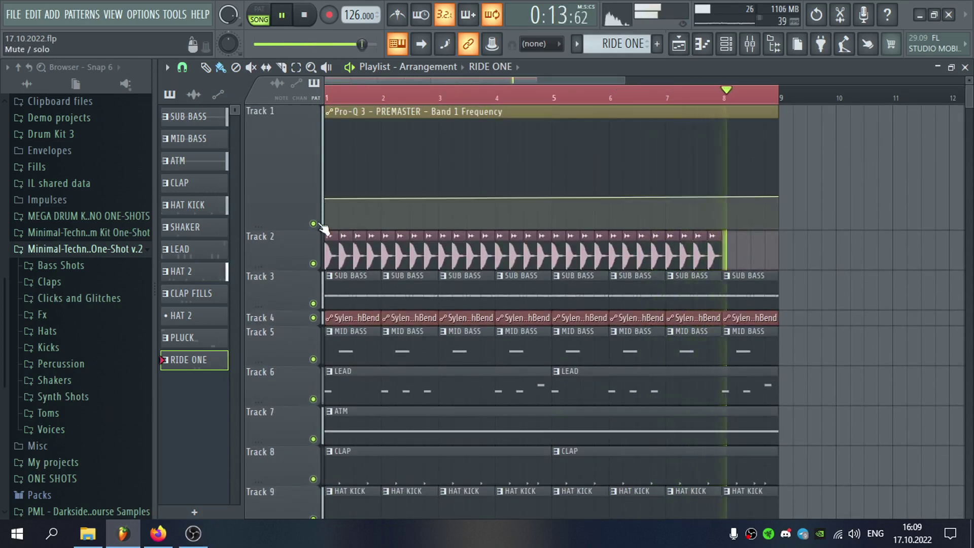
{"action": "left_click", "coordinate": [314, 224]}
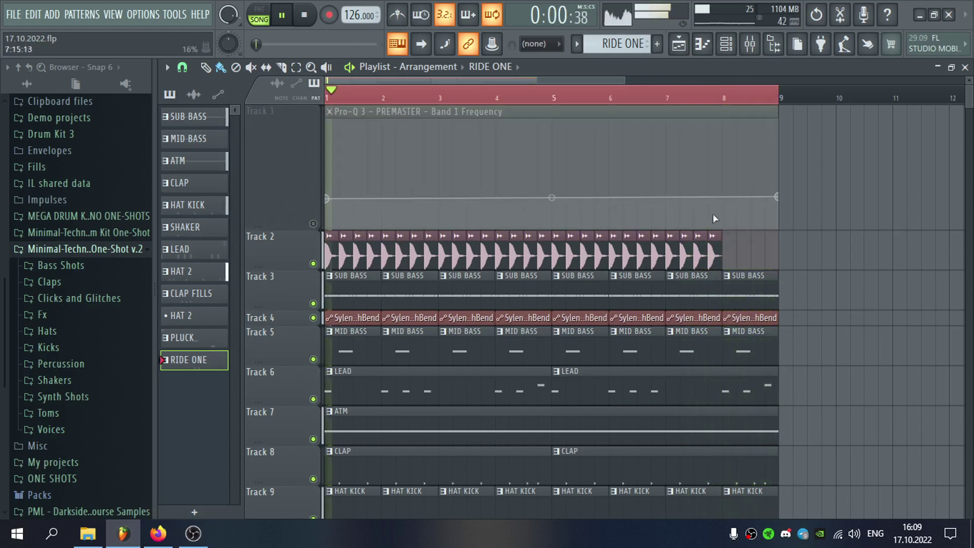
{"action": "scroll", "coordinate": [797, 264], "scroll_direction": "down", "scroll_amount": 3}
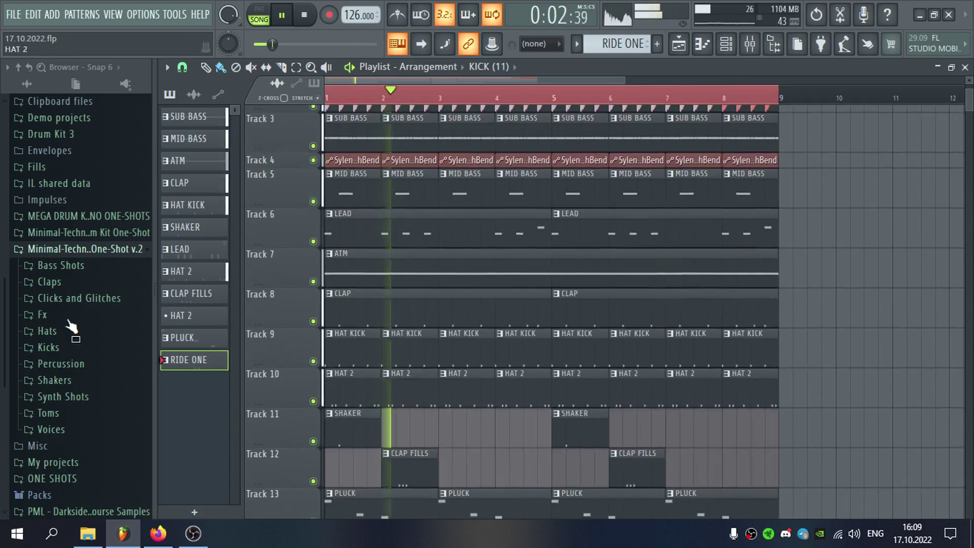
Open the Voices folder of the Minimal-Techno v.2 kit and audition Voice 17_DARKNESS CALLS over the loop
{"action": "scroll", "coordinate": [129, 341], "scroll_direction": "down", "scroll_amount": 3}
{"action": "left_click", "coordinate": [118, 315]}
{"action": "scroll", "coordinate": [122, 344], "scroll_direction": "down", "scroll_amount": 6}
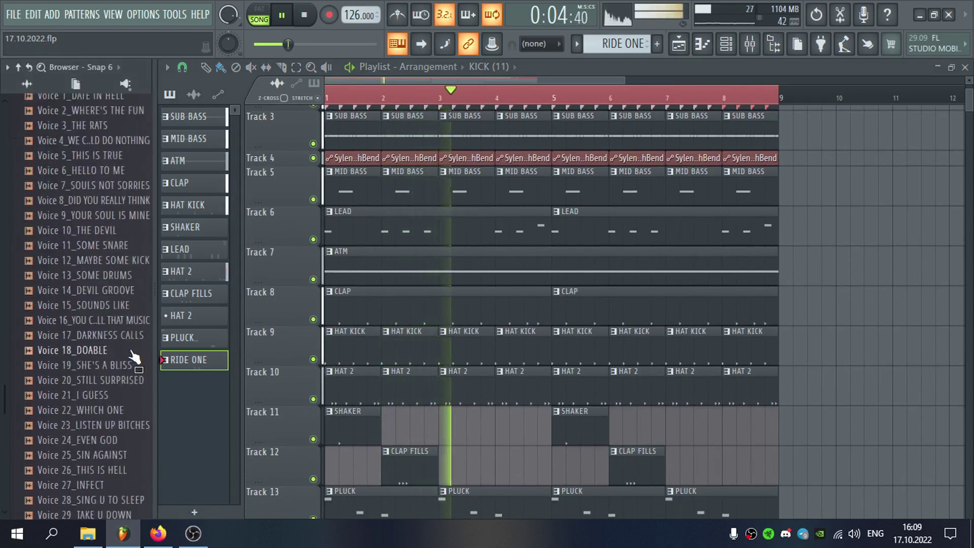
{"action": "left_click", "coordinate": [134, 343]}
{"action": "left_click", "coordinate": [128, 303]}
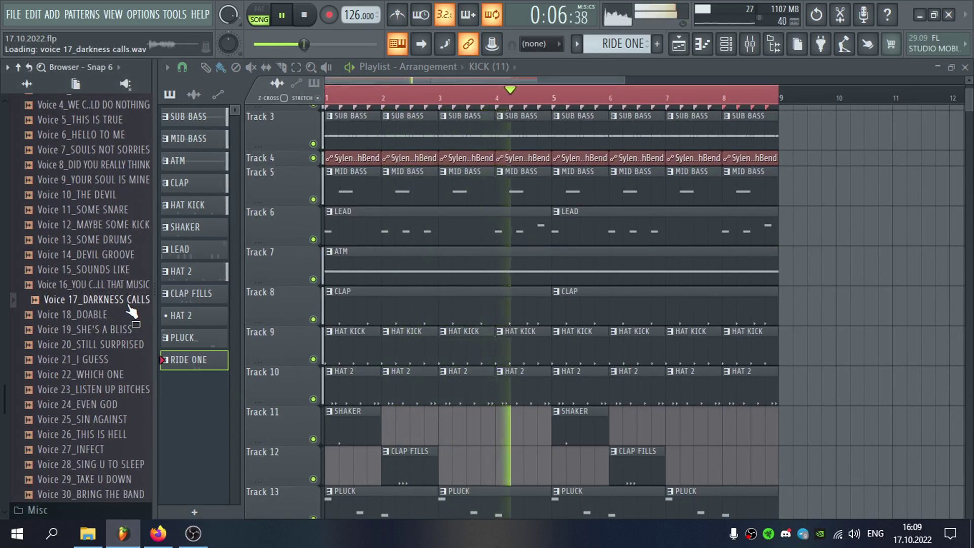
{"action": "scroll", "coordinate": [509, 392], "scroll_direction": "down", "scroll_amount": 2}
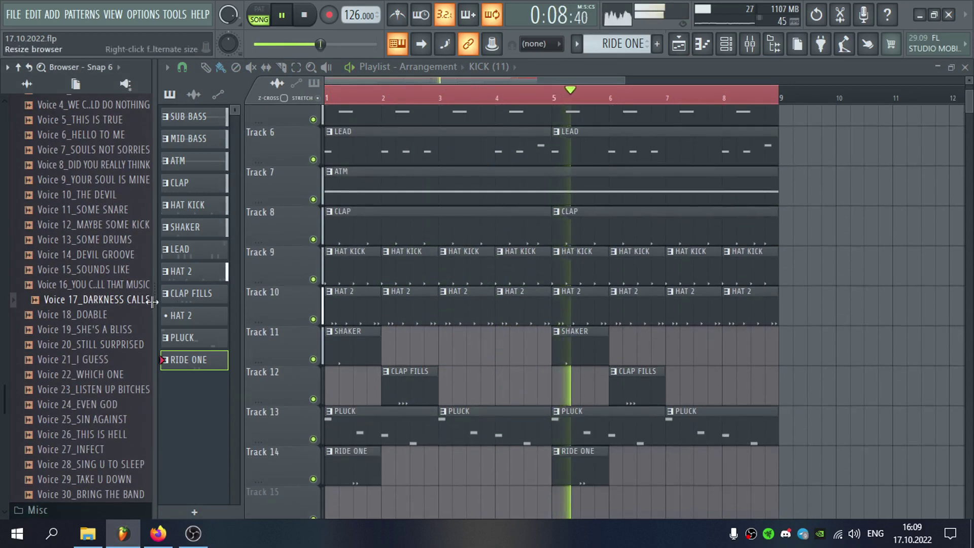
Audition voice samples 15, 9, 8, 6 and 3 from the Voices folder against the playing loop
{"action": "left_click", "coordinate": [132, 276]}
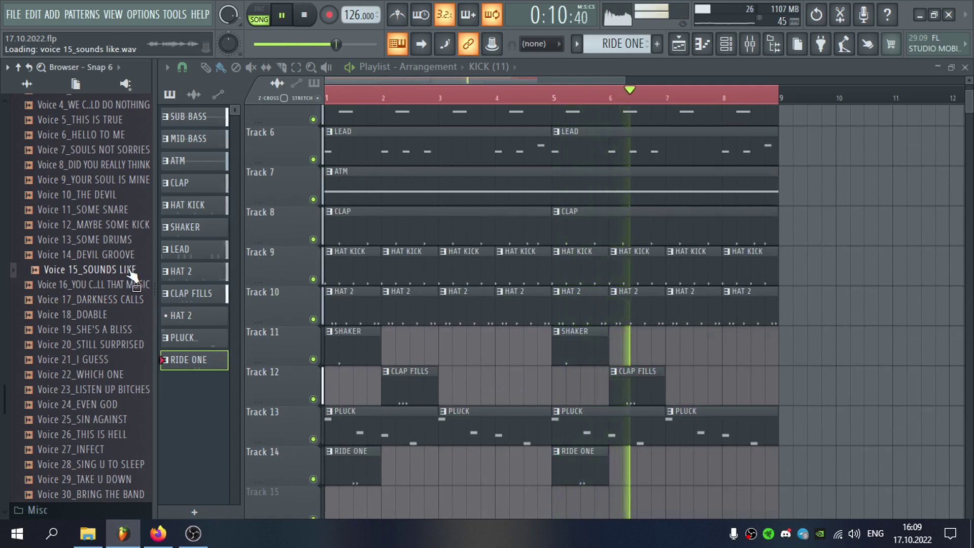
{"action": "scroll", "coordinate": [130, 273], "scroll_direction": "up", "scroll_amount": 2}
{"action": "left_click", "coordinate": [131, 275]}
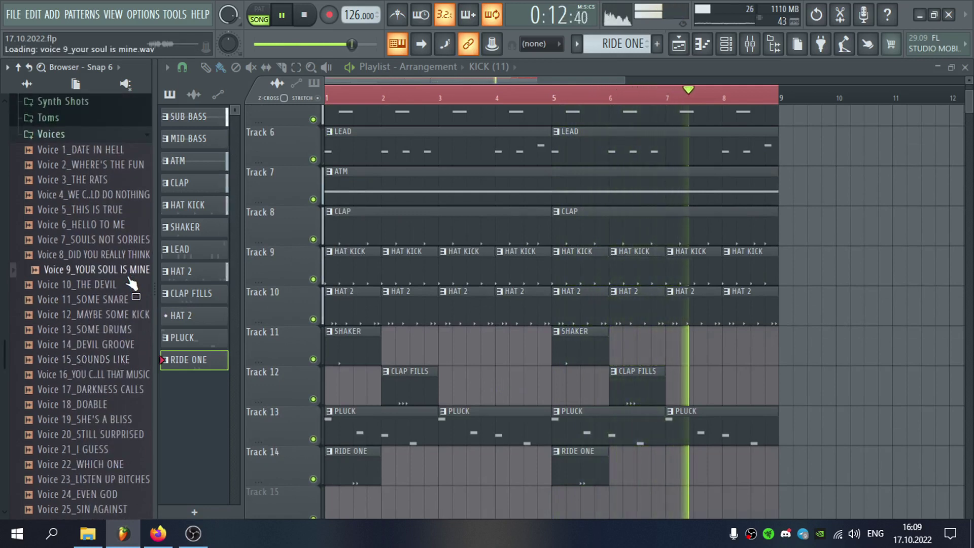
{"action": "left_click", "coordinate": [131, 256]}
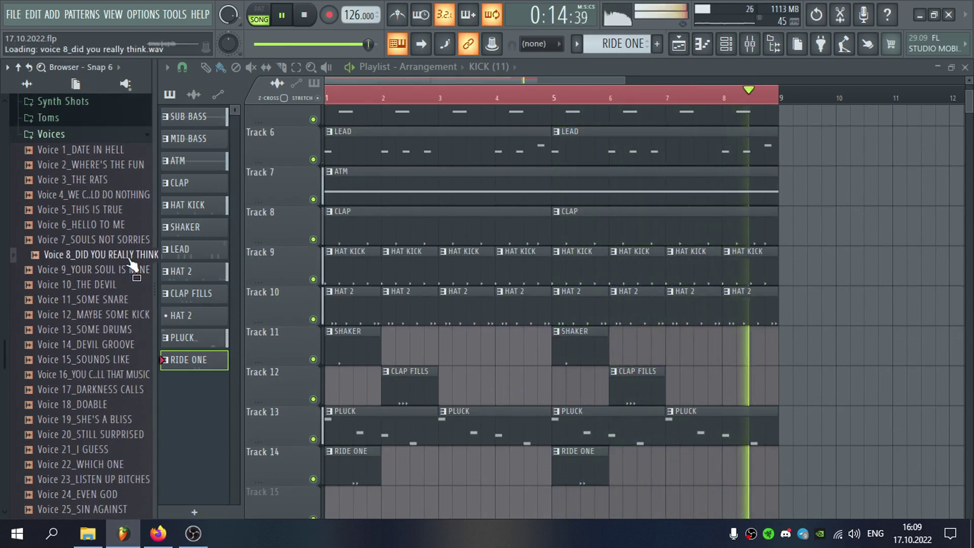
{"action": "left_click", "coordinate": [130, 227]}
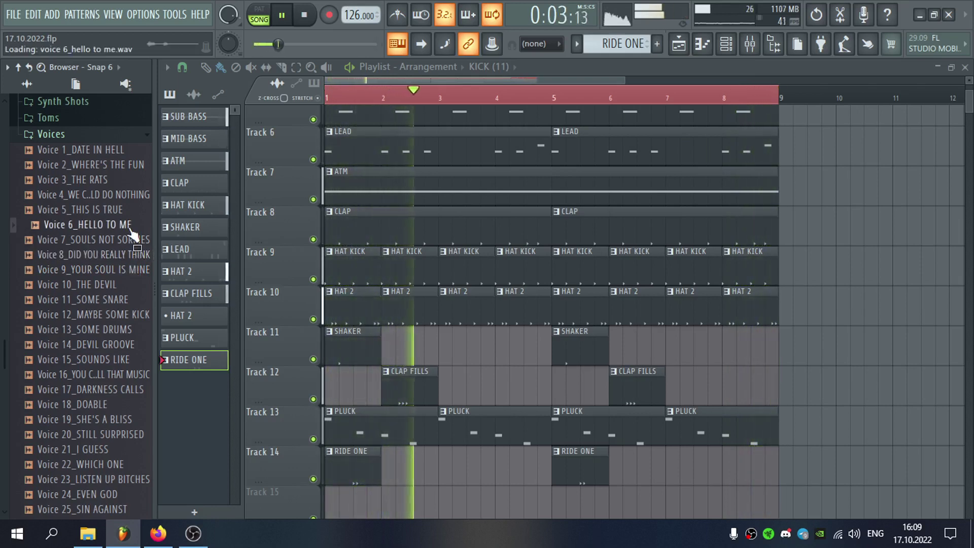
{"action": "left_click", "coordinate": [118, 183]}
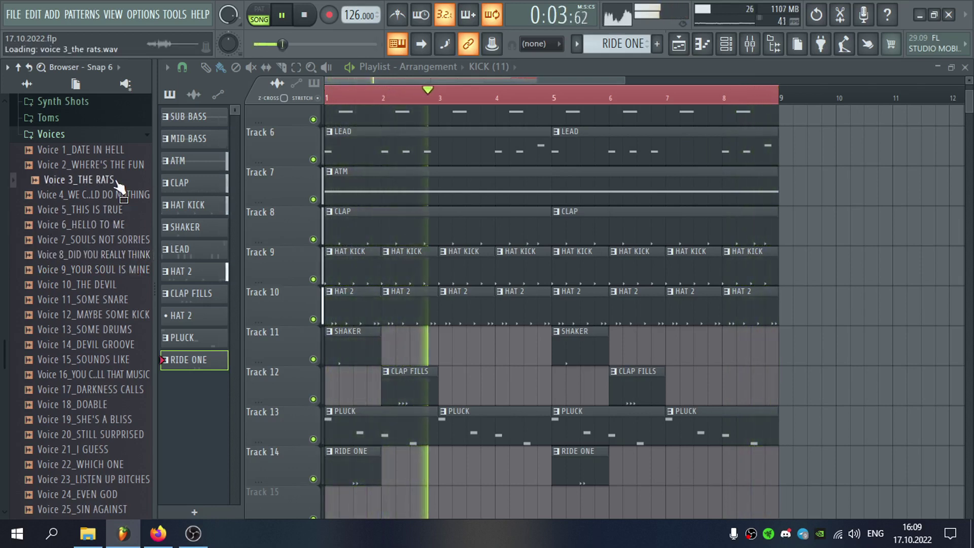
Audition Voice 24_EVEN GOD, Voice 29_TAKE U DOWN and Voice 30_BRING THE BAND
{"action": "scroll", "coordinate": [120, 314], "scroll_direction": "down", "scroll_amount": 4}
{"action": "left_click", "coordinate": [123, 316]}
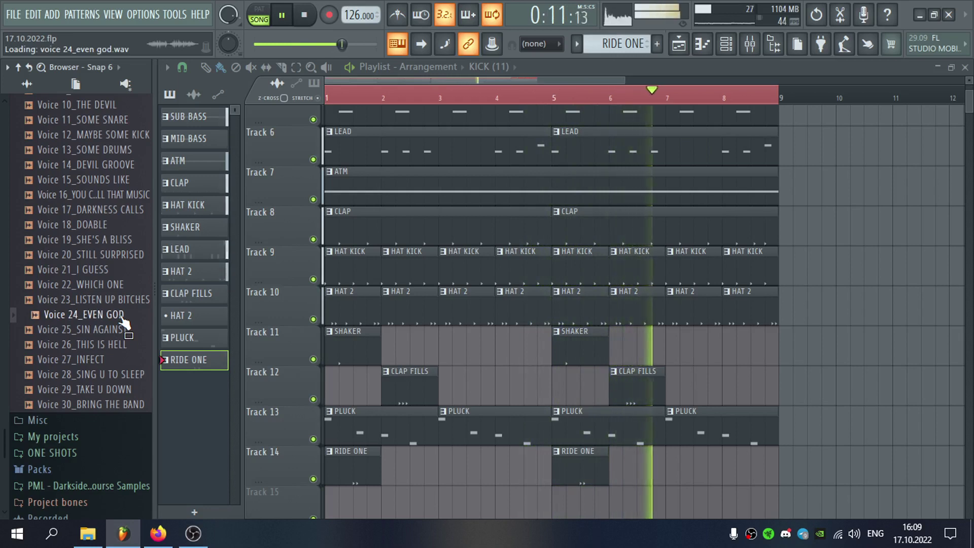
{"action": "scroll", "coordinate": [121, 319], "scroll_direction": "down", "scroll_amount": 2}
{"action": "left_click", "coordinate": [115, 303]}
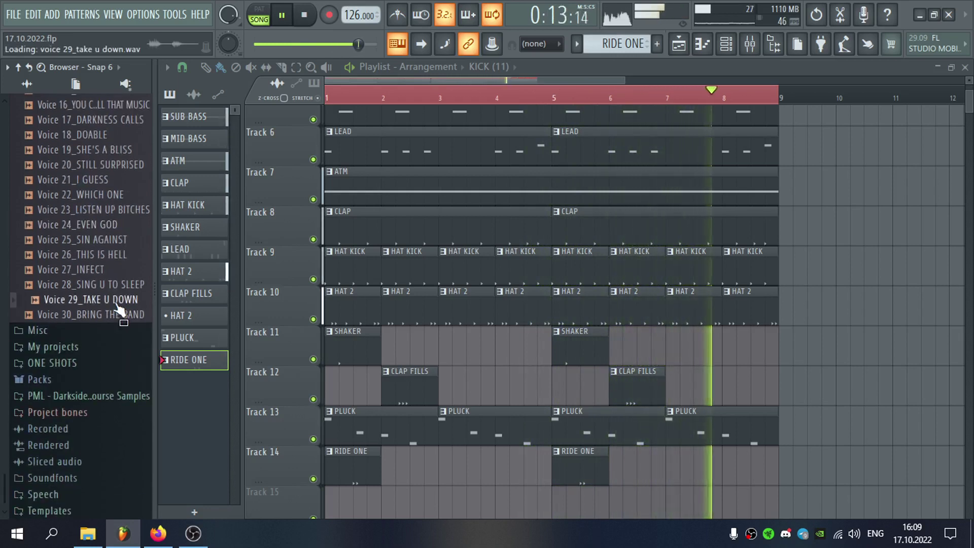
{"action": "left_click", "coordinate": [122, 317]}
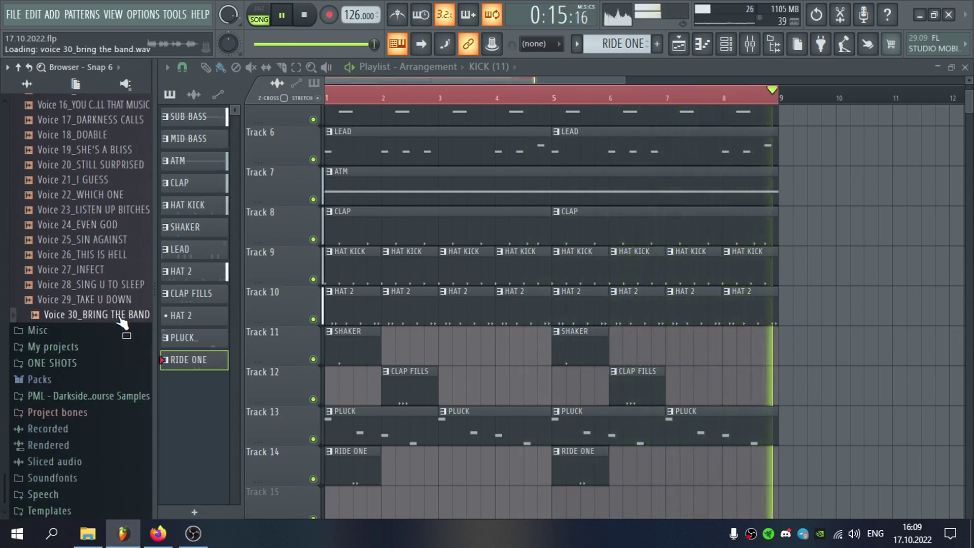
Audition Voice 7_SOULS NOT SORRIES, Voice 6_HELLO TO ME, Voice 13_SOME DRUMS and Voice 15_SOUNDS LIKE
{"action": "scroll", "coordinate": [121, 304], "scroll_direction": "up", "scroll_amount": 6}
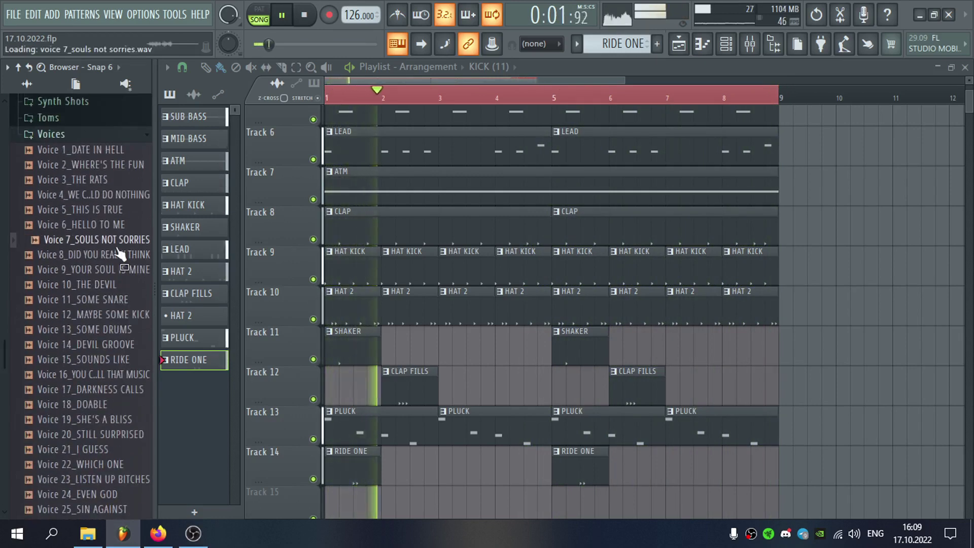
{"action": "scroll", "coordinate": [391, 333], "scroll_direction": "down", "scroll_amount": 3}
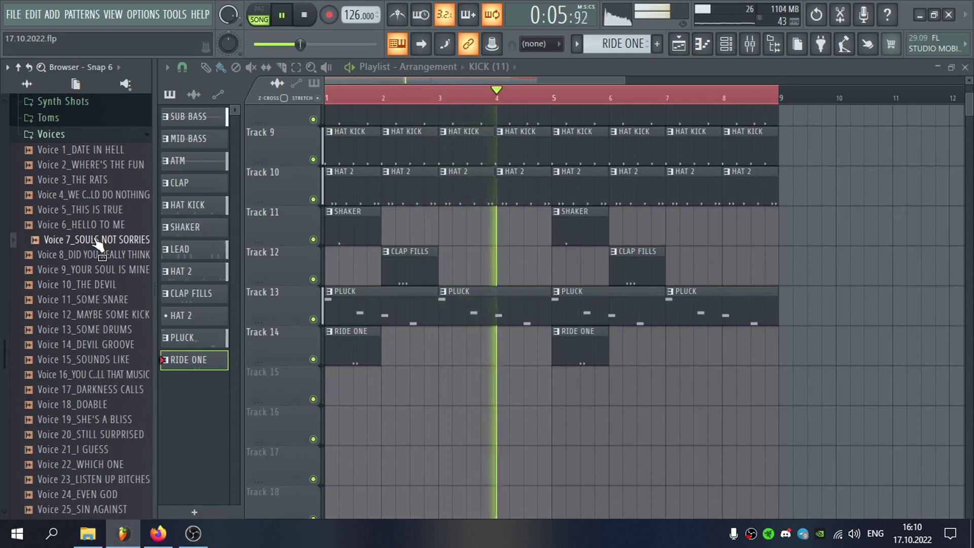
{"action": "left_click", "coordinate": [103, 225]}
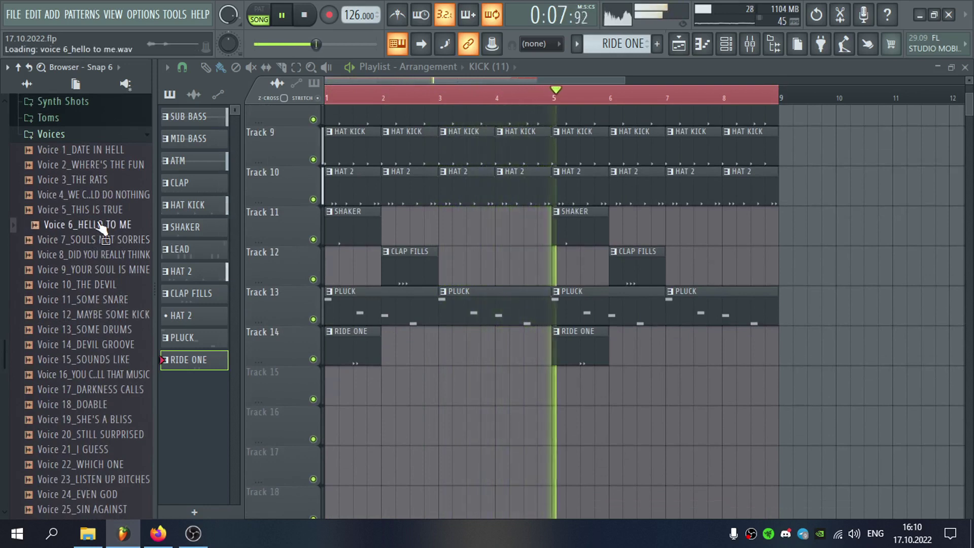
{"action": "left_click", "coordinate": [109, 332]}
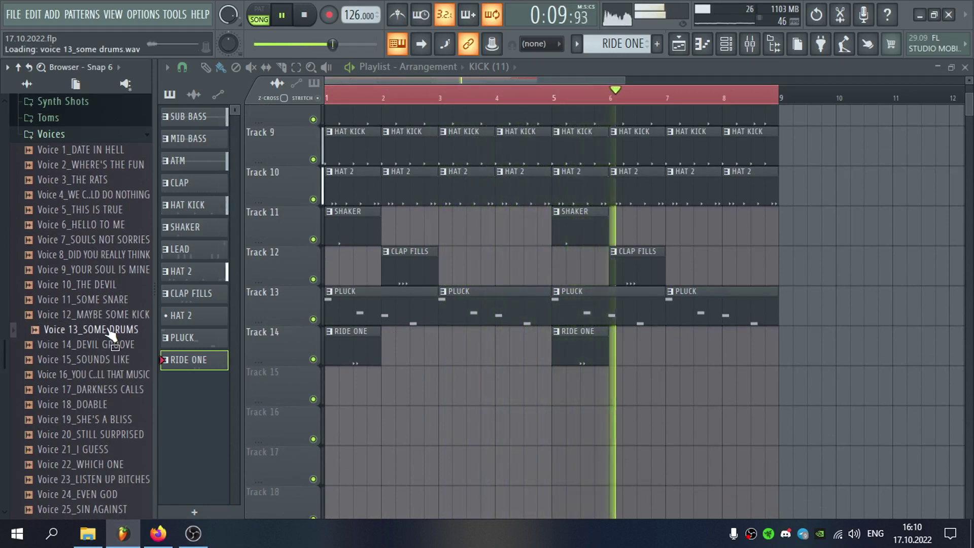
{"action": "left_click", "coordinate": [116, 359]}
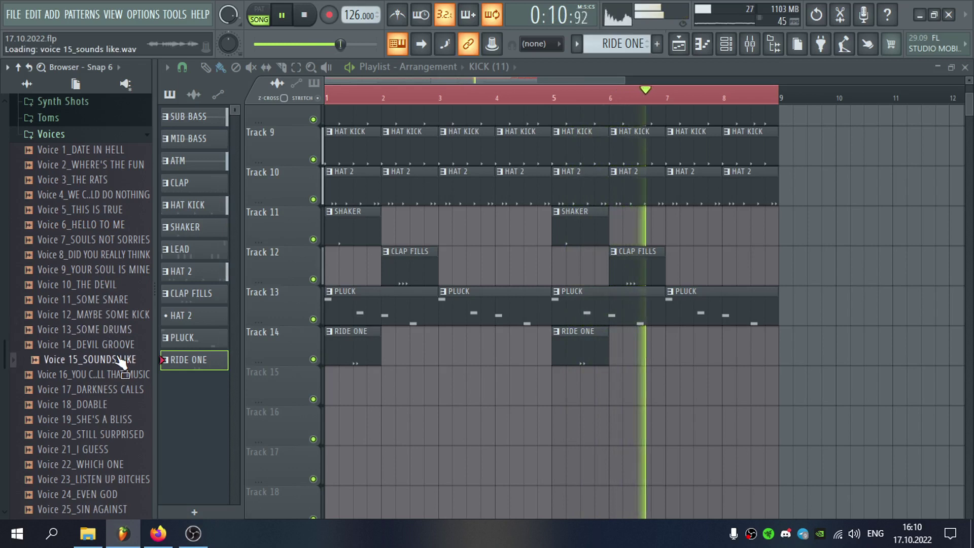
Audition Voice 16_YOU CALL THAT MUSIC and voice samples 18 through 23 in sequence over the loop
{"action": "left_click", "coordinate": [138, 379]}
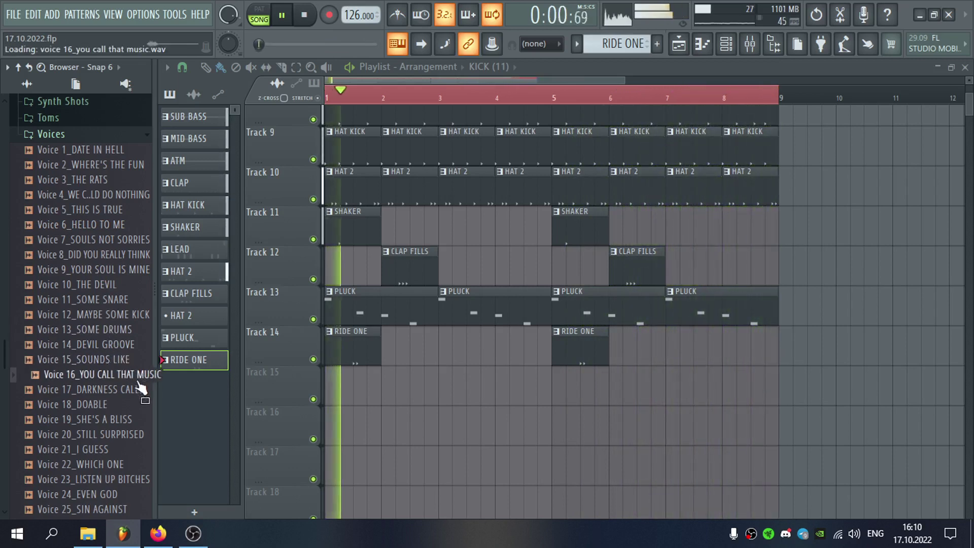
{"action": "left_click", "coordinate": [138, 404]}
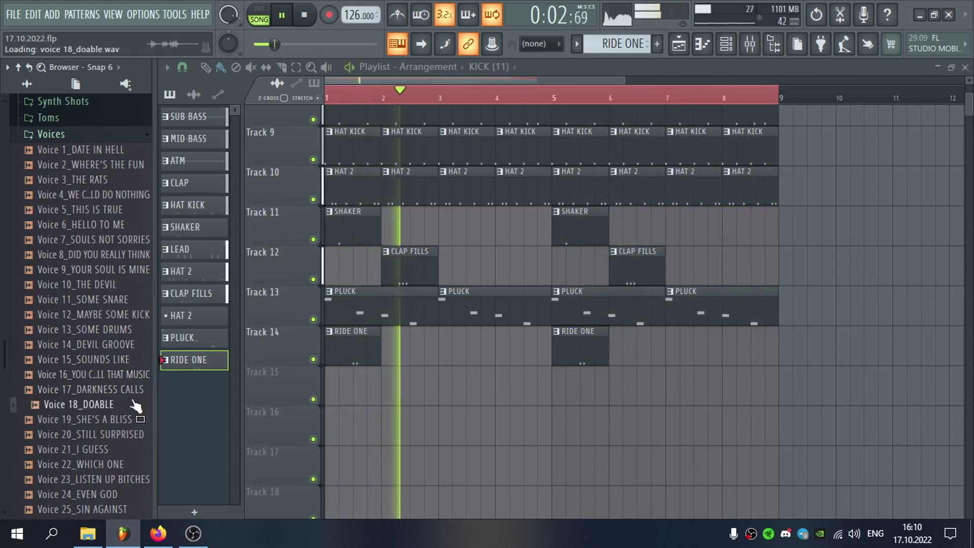
{"action": "left_click", "coordinate": [138, 421]}
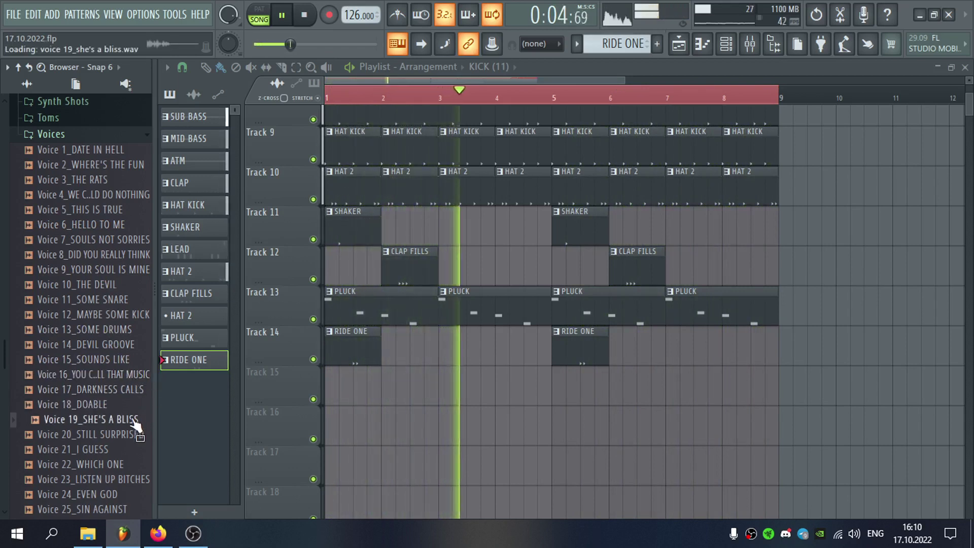
{"action": "left_click", "coordinate": [132, 437]}
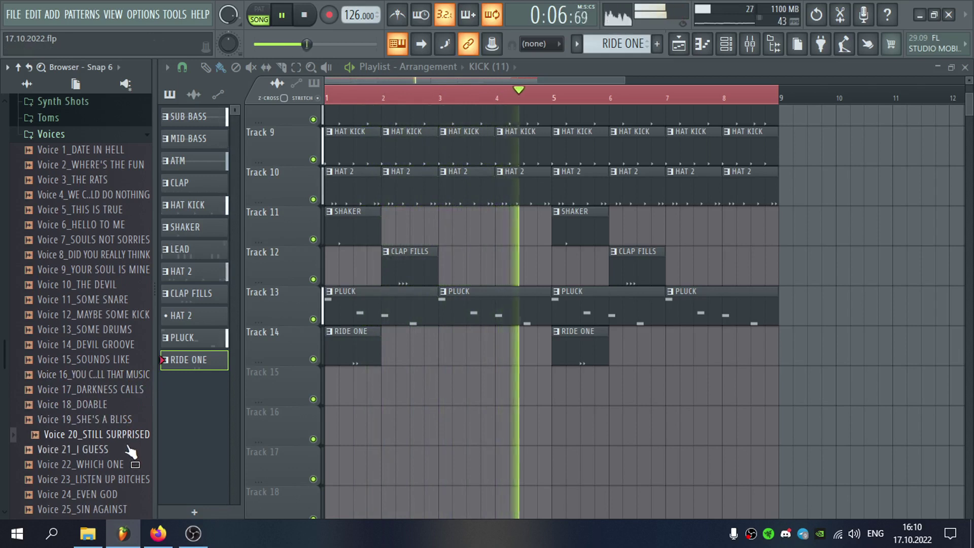
{"action": "left_click", "coordinate": [125, 449]}
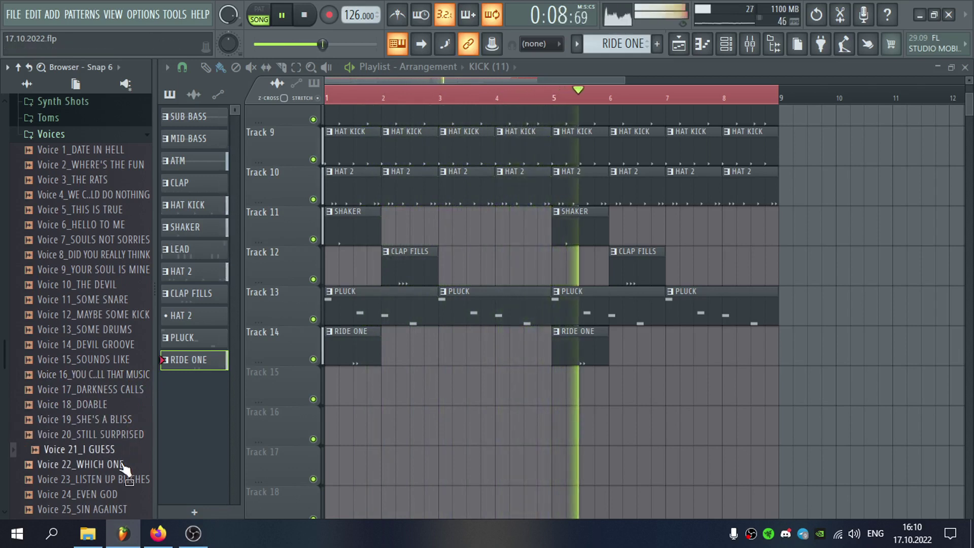
{"action": "left_click", "coordinate": [124, 466]}
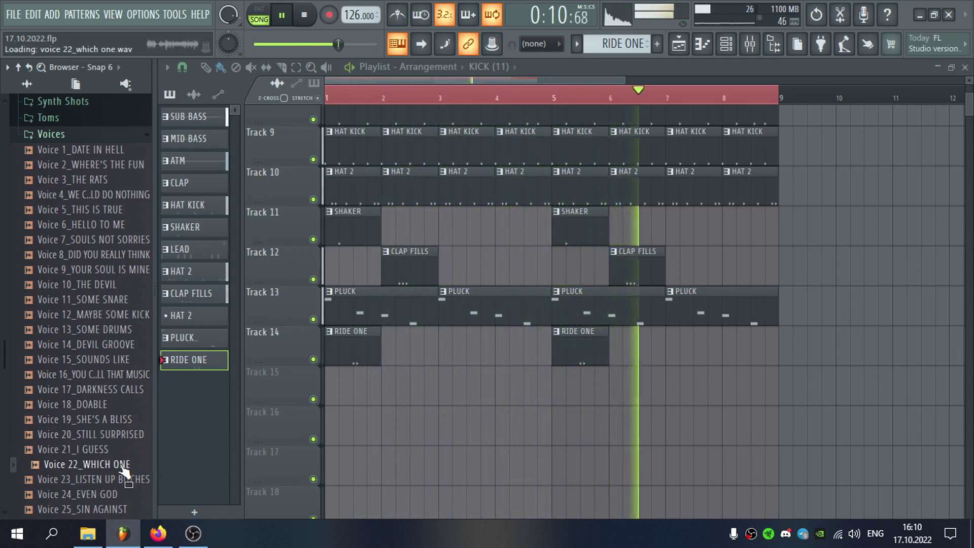
{"action": "left_click", "coordinate": [122, 480]}
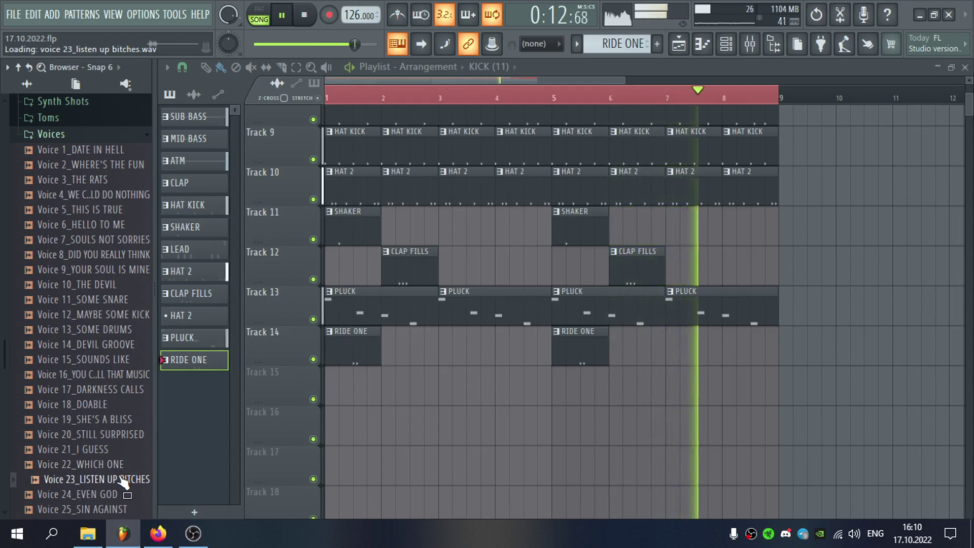
Audition Voice 24_EVEN GOD, Voice 25_SIN AGAINST and voice samples 1 through 6 over the playing loop
{"action": "left_click", "coordinate": [123, 494]}
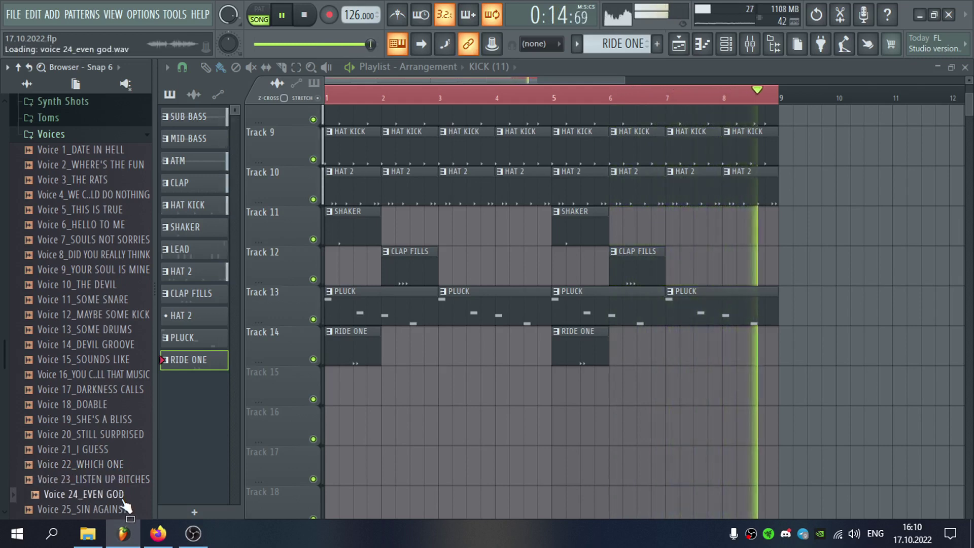
{"action": "left_click", "coordinate": [127, 509]}
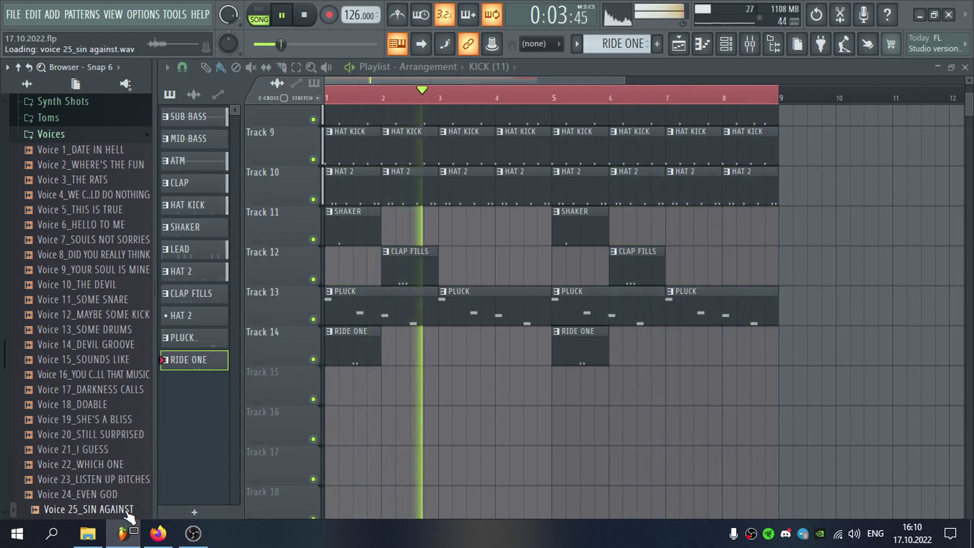
{"action": "scroll", "coordinate": [87, 356], "scroll_direction": "up", "scroll_amount": 4}
{"action": "left_click", "coordinate": [105, 331]}
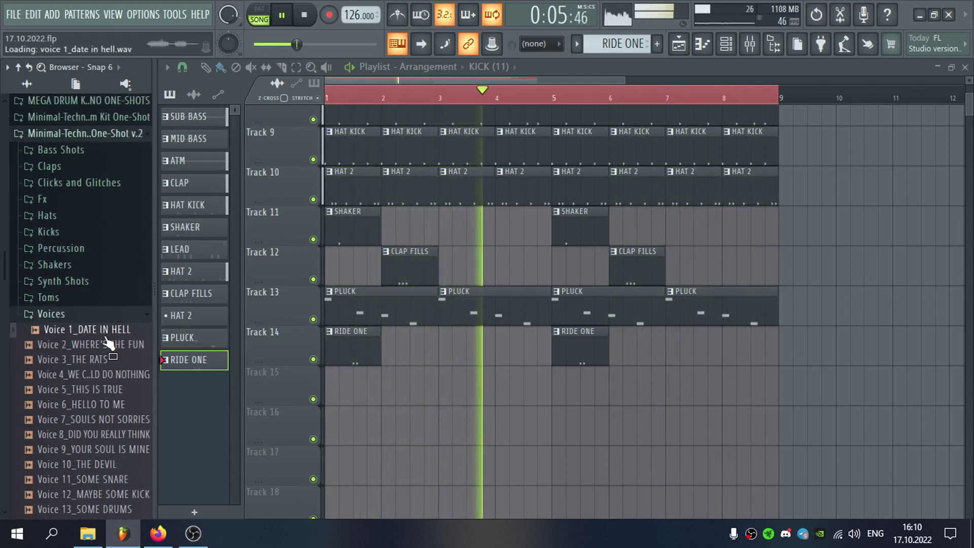
{"action": "left_click", "coordinate": [110, 346]}
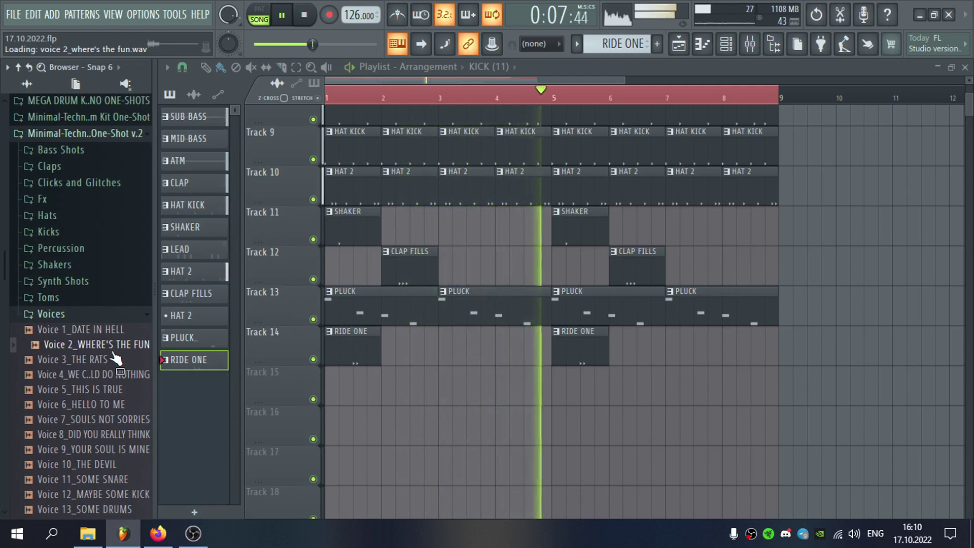
{"action": "left_click", "coordinate": [118, 361]}
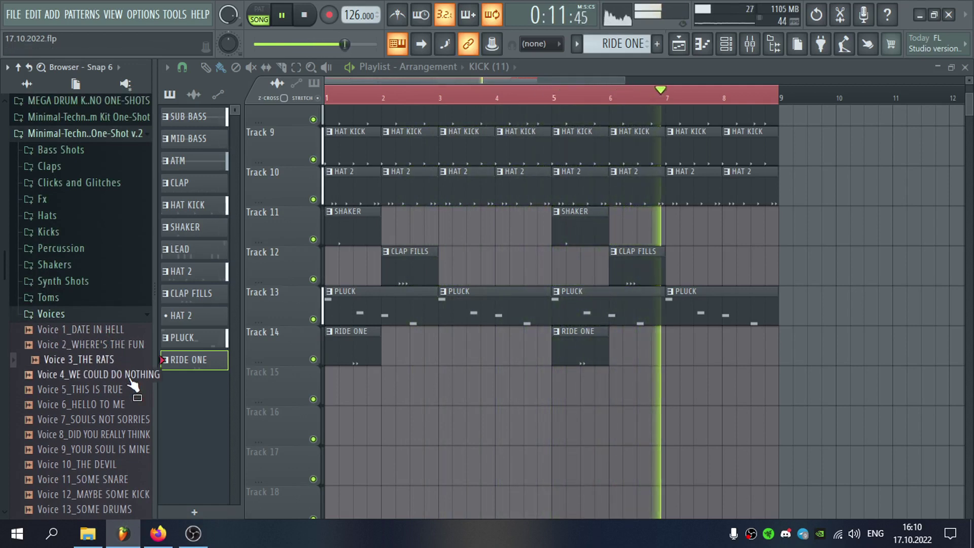
{"action": "left_click", "coordinate": [131, 378]}
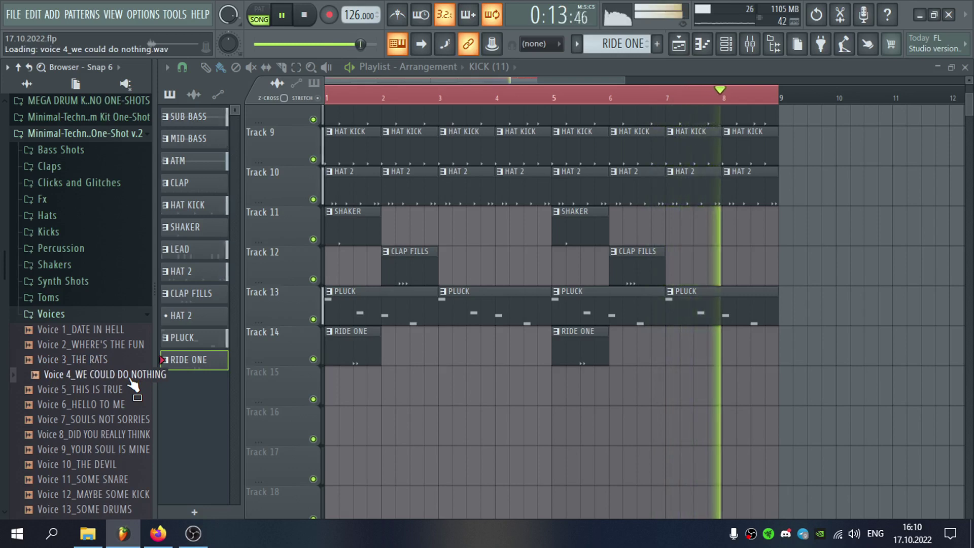
{"action": "left_click", "coordinate": [128, 392]}
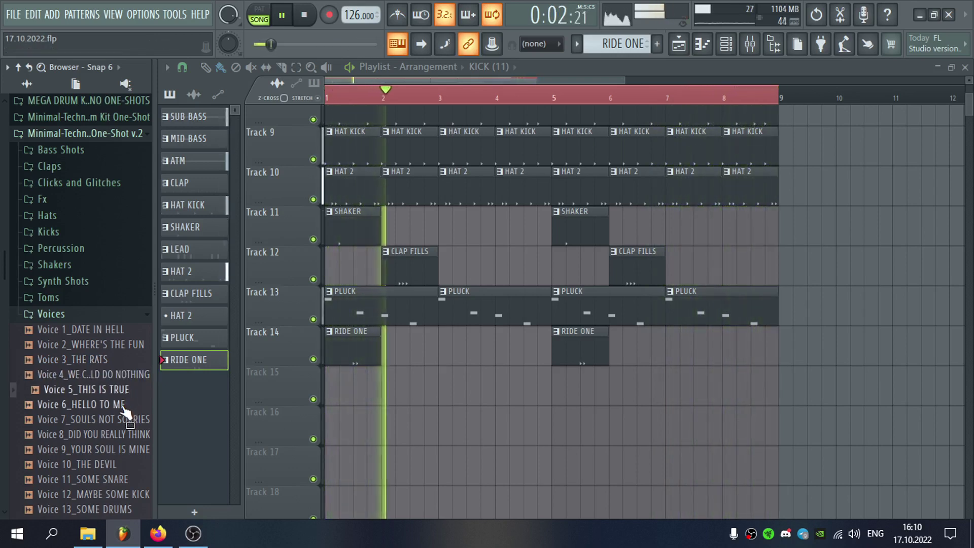
{"action": "left_click", "coordinate": [123, 407]}
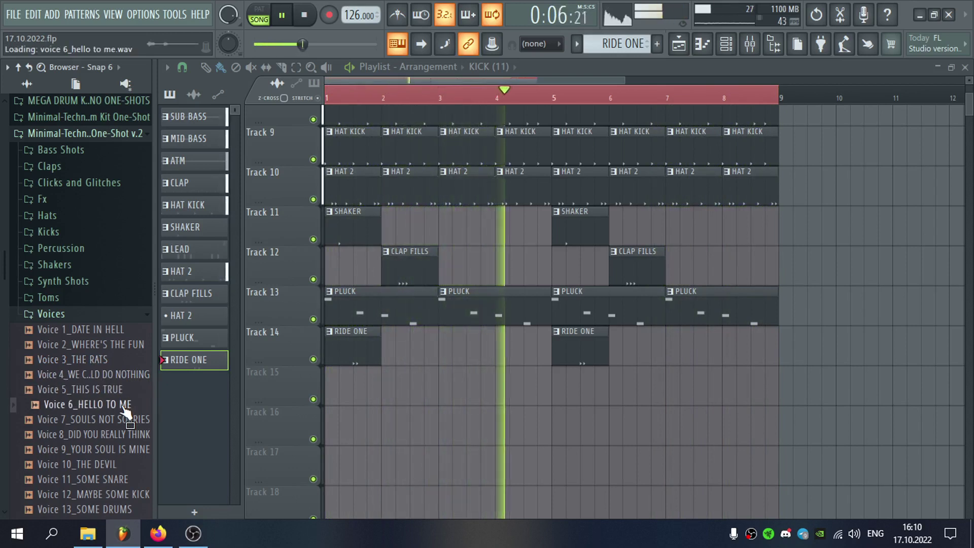
Stop playback and place Voice 6_HELLO TO ME on Track 15 starting at bar 3
{"action": "key", "text": "space"}
{"action": "left_click_drag", "start_coordinate": [127, 407], "coordinate": [435, 377]}
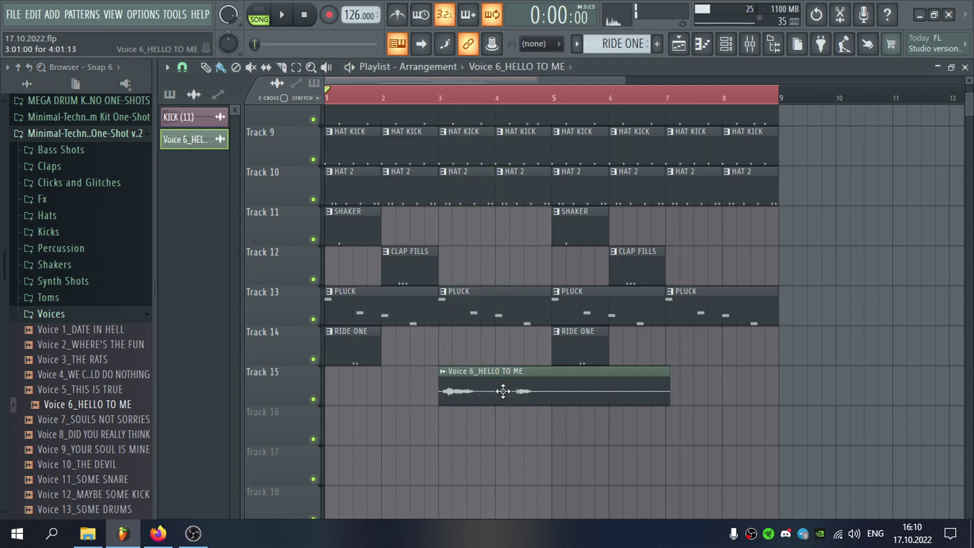
Time-stretch the Voice 6_HELLO TO ME sample to four bars and set its stretching mode to Stretch
{"action": "double_click", "coordinate": [502, 391]}
{"action": "right_click", "coordinate": [464, 230]}
{"action": "left_click", "coordinate": [493, 239]}
{"action": "left_click", "coordinate": [522, 272]}
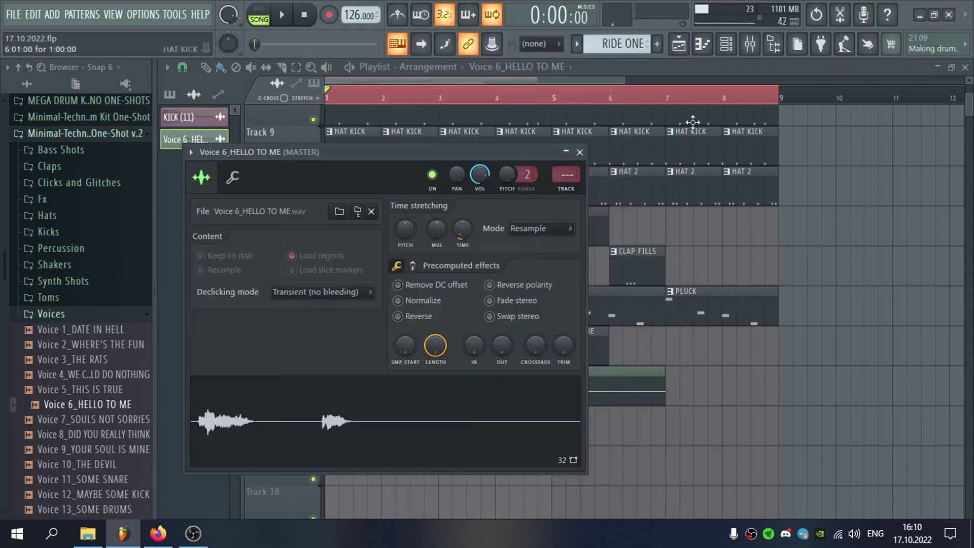
{"action": "left_click", "coordinate": [540, 229]}
{"action": "left_click", "coordinate": [548, 246]}
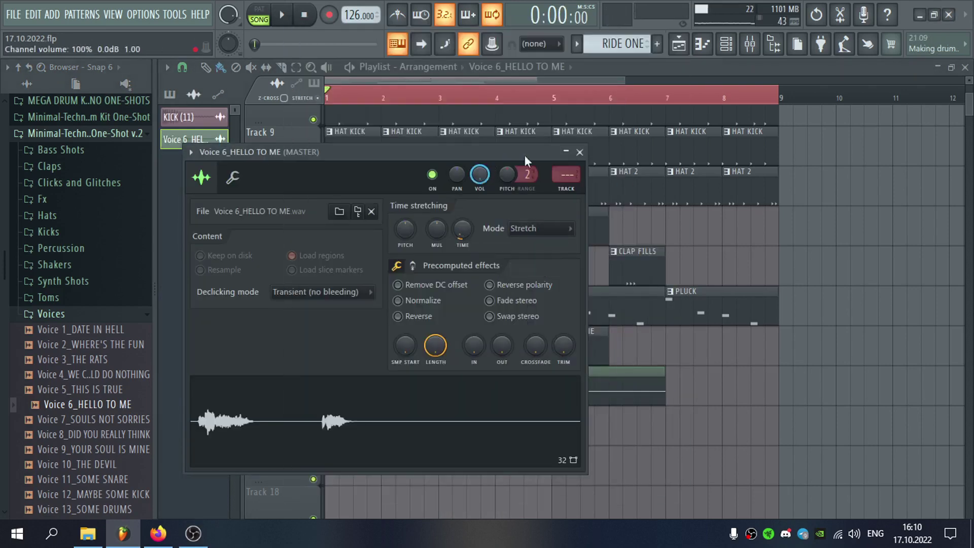
Route the voice sample to mixer insert 18 named VOICE DARK and lower its fader to -8.2 dB
{"action": "left_click", "coordinate": [575, 190]}
{"action": "type", "text": "VLO"}
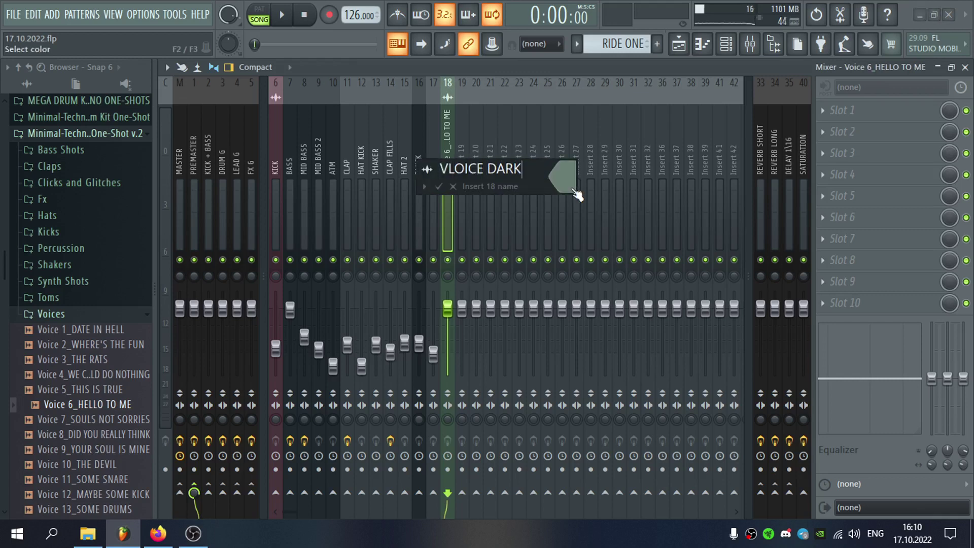
{"action": "type", "text": "ICE DARK"}
{"action": "key", "text": "Return"}
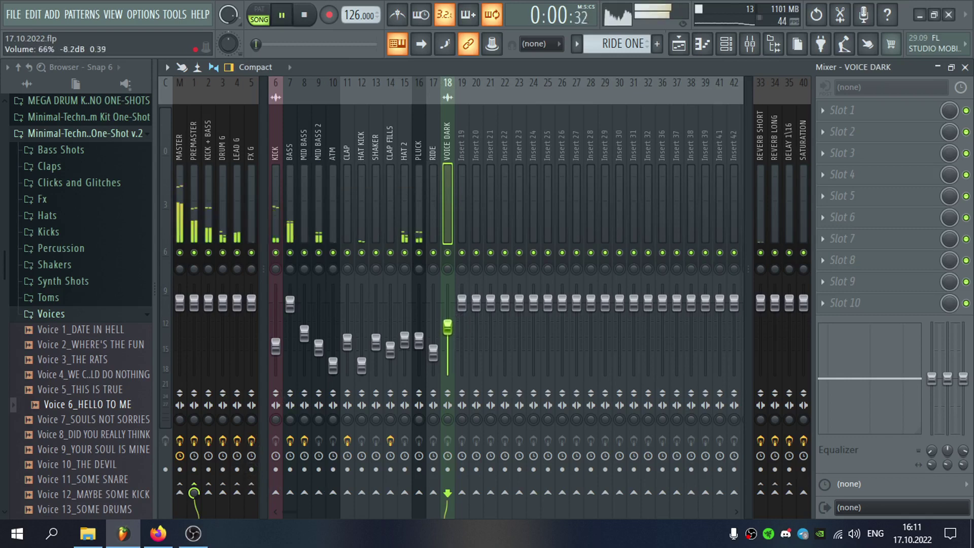
{"action": "left_click", "coordinate": [965, 67]}
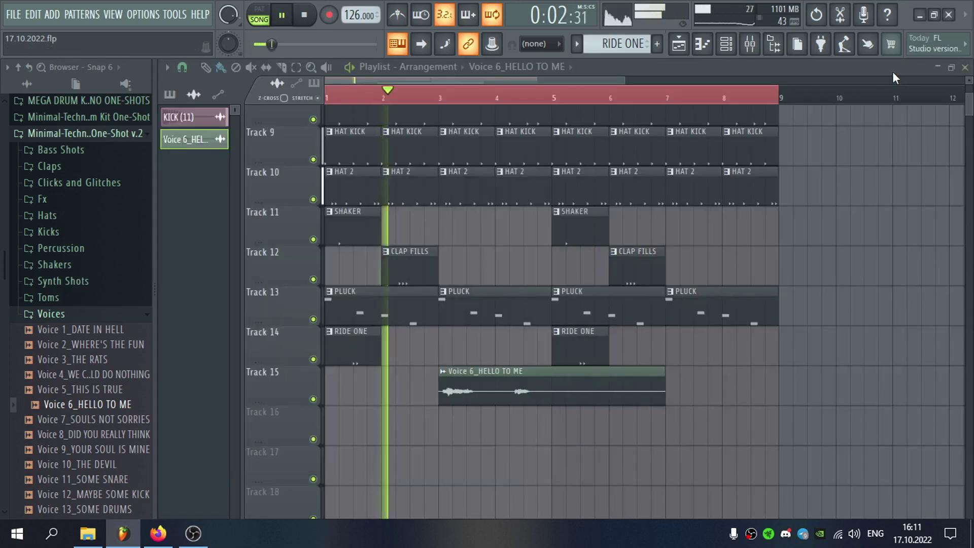
Shorten the Voice 6_HELLO TO ME clip on Track 15 to two bars, ending at bar 5
{"action": "left_click", "coordinate": [676, 371]}
{"action": "right_click", "coordinate": [679, 373]}
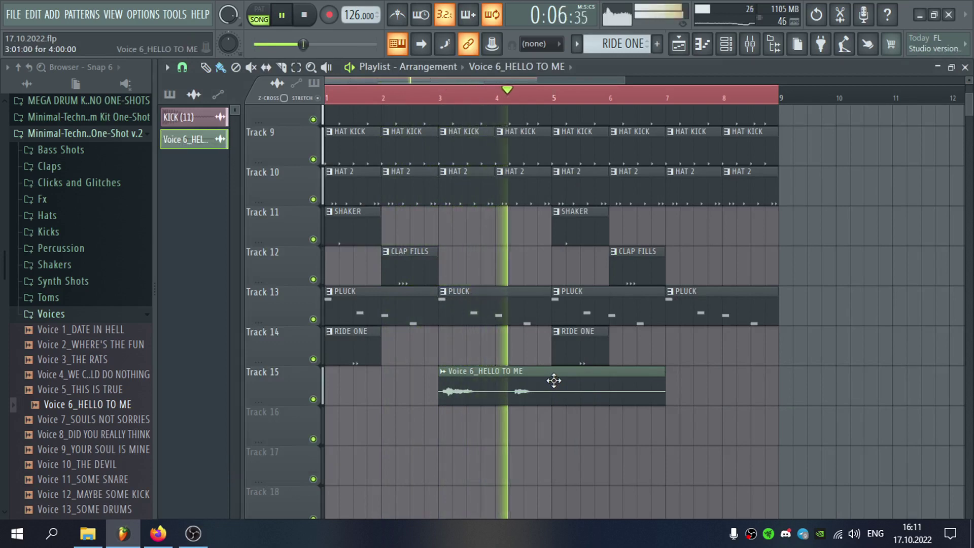
{"action": "mouse_move", "coordinate": [659, 395]}
{"action": "left_mouse_down"}
{"action": "mouse_move", "coordinate": [558, 398]}
{"action": "mouse_move", "coordinate": [664, 397]}
{"action": "left_mouse_up"}
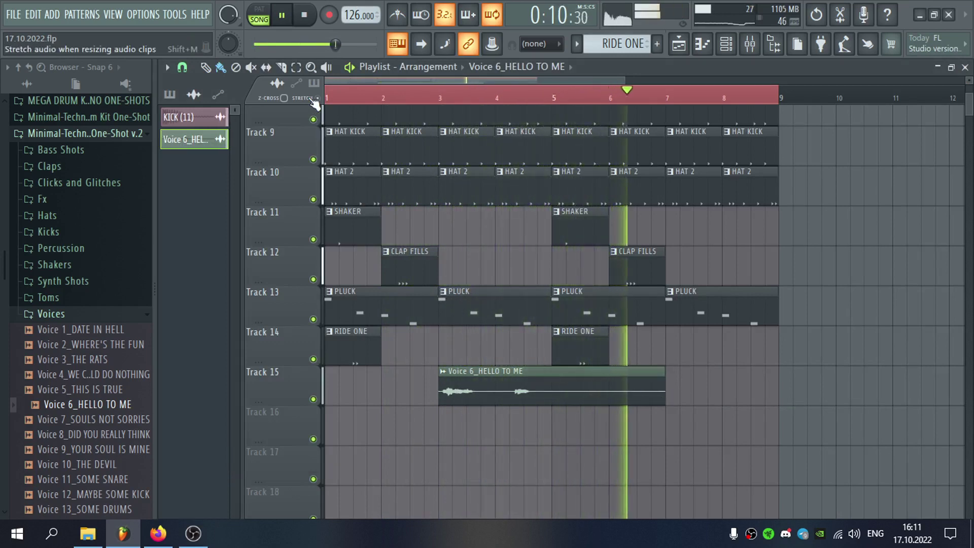
{"action": "left_click_drag", "start_coordinate": [664, 377], "coordinate": [553, 377]}
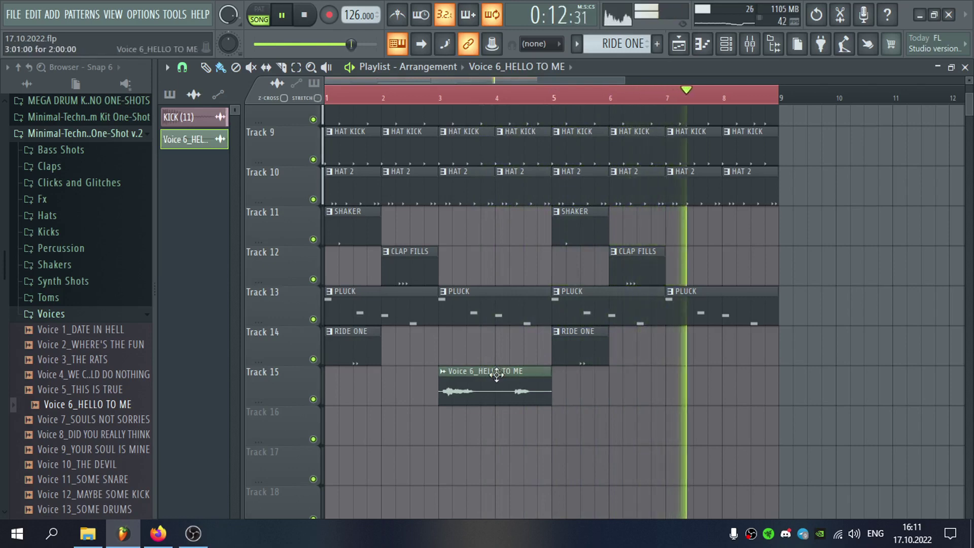
Send the VOICE DARK mixer track to the 1/16 delay and to REVERB LONG at 38%
{"action": "double_click", "coordinate": [543, 386]}
{"action": "double_click", "coordinate": [566, 175]}
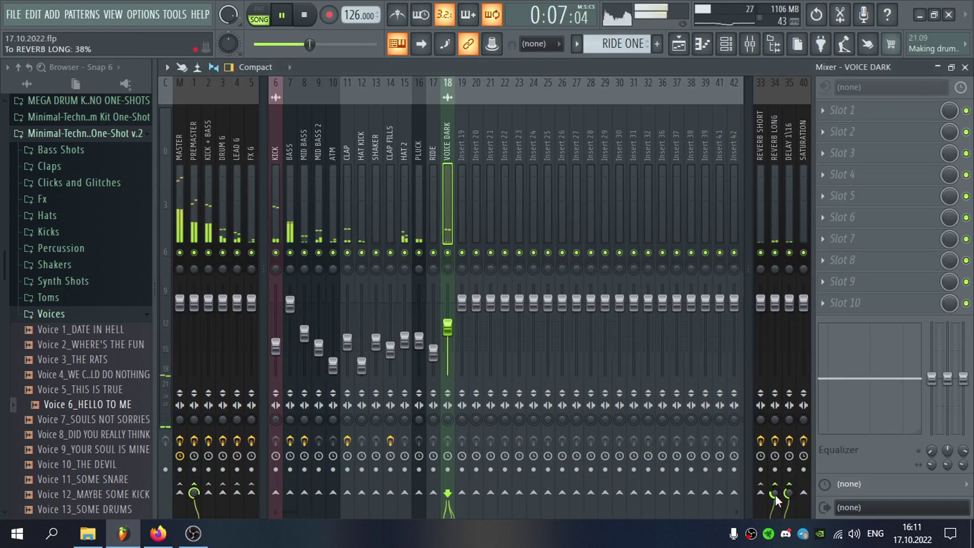
{"action": "left_click", "coordinate": [965, 68]}
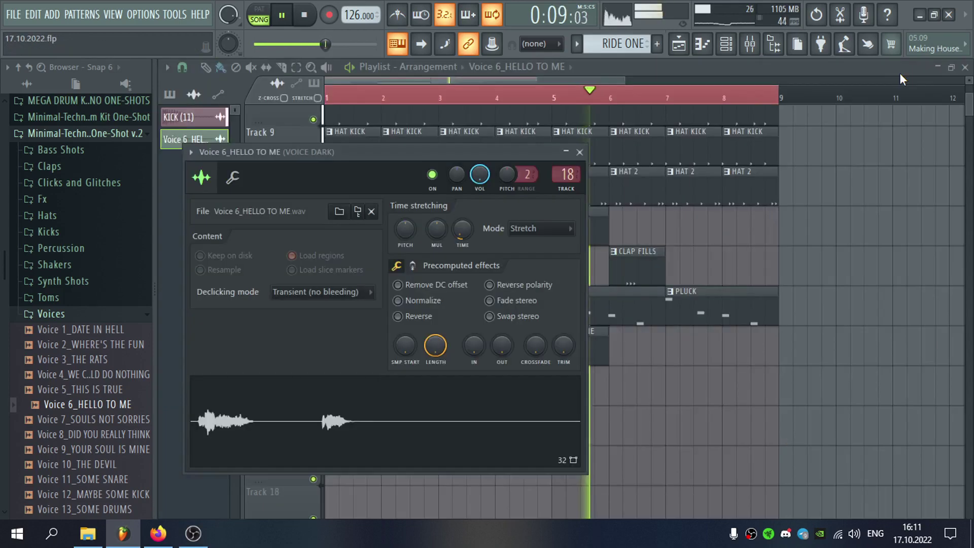
{"action": "left_click", "coordinate": [589, 169]}
Delete the kick clips in bar 8 on Track 2
{"action": "scroll", "coordinate": [721, 218], "scroll_direction": "up", "scroll_amount": 7}
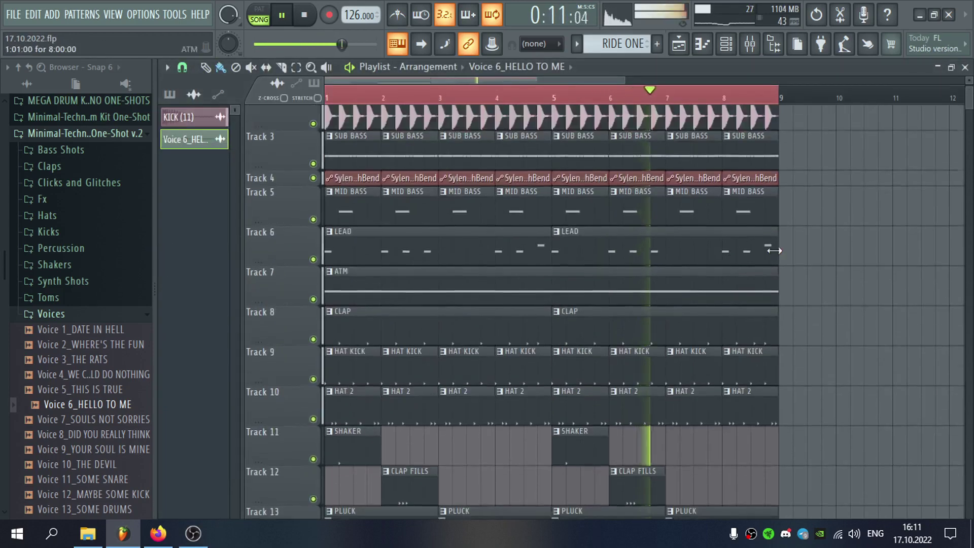
{"action": "right_click", "coordinate": [773, 251]}
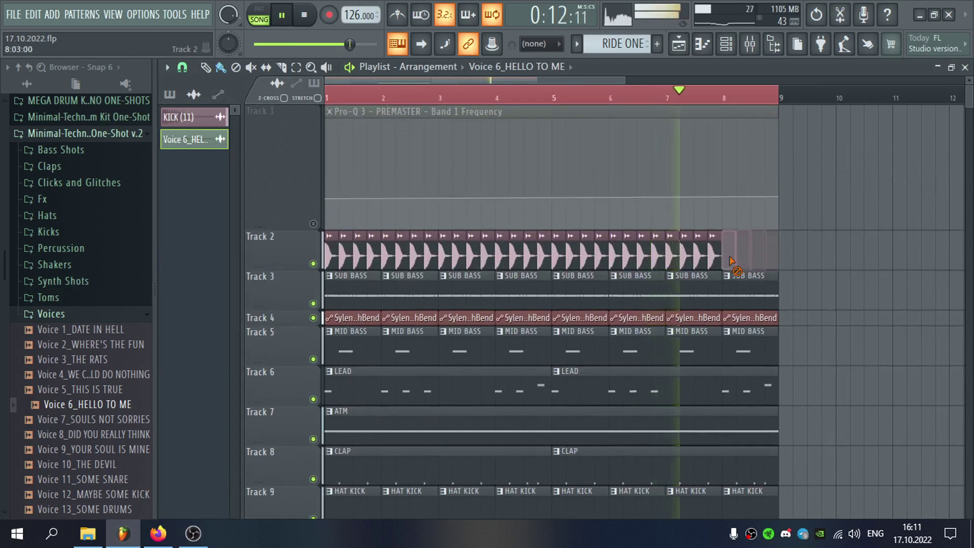
Reshape the PREMASTER Band 1 Frequency automation to stay at 0% until it jumps up at bar 8, and unmute Track 1
{"action": "left_click", "coordinate": [722, 199]}
{"action": "key", "text": "space"}
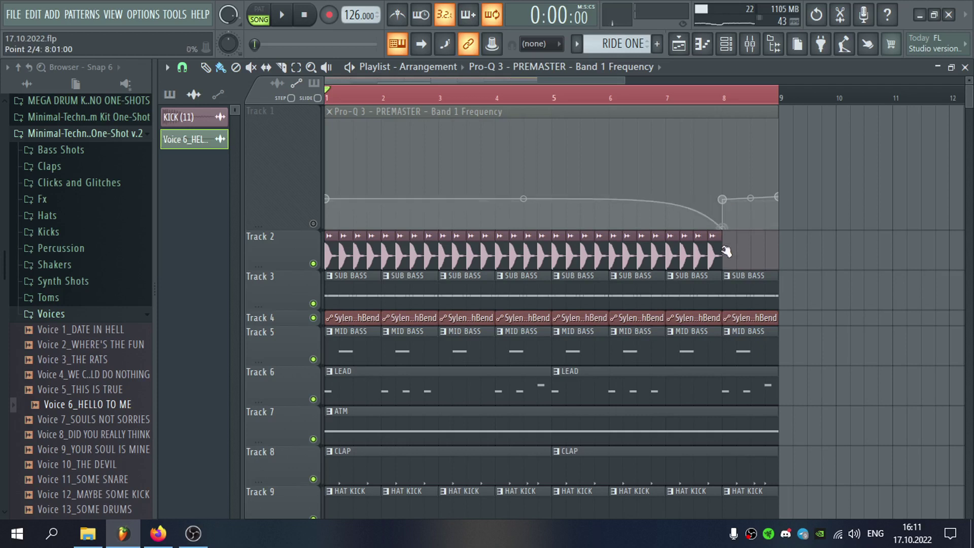
{"action": "left_click_drag", "start_coordinate": [328, 199], "coordinate": [326, 230]}
{"action": "left_click", "coordinate": [313, 224]}
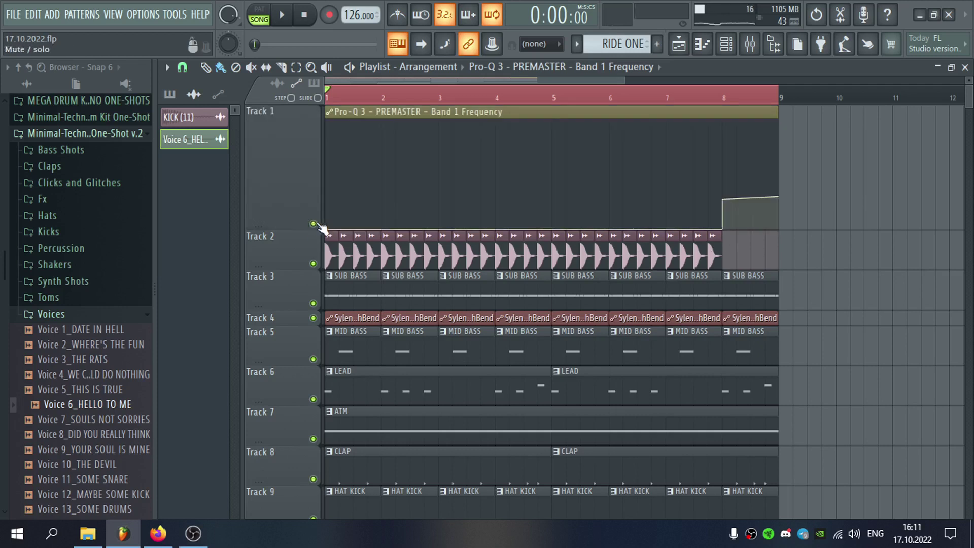
Extend the Band 1 Frequency automation clip to about bar 17, dropping it to 0% from bar 9 onward
{"action": "key", "text": "space"}
{"action": "scroll", "coordinate": [684, 217], "scroll_direction": "down", "scroll_amount": 2}
{"action": "left_click_drag", "start_coordinate": [622, 114], "coordinate": [940, 114]}
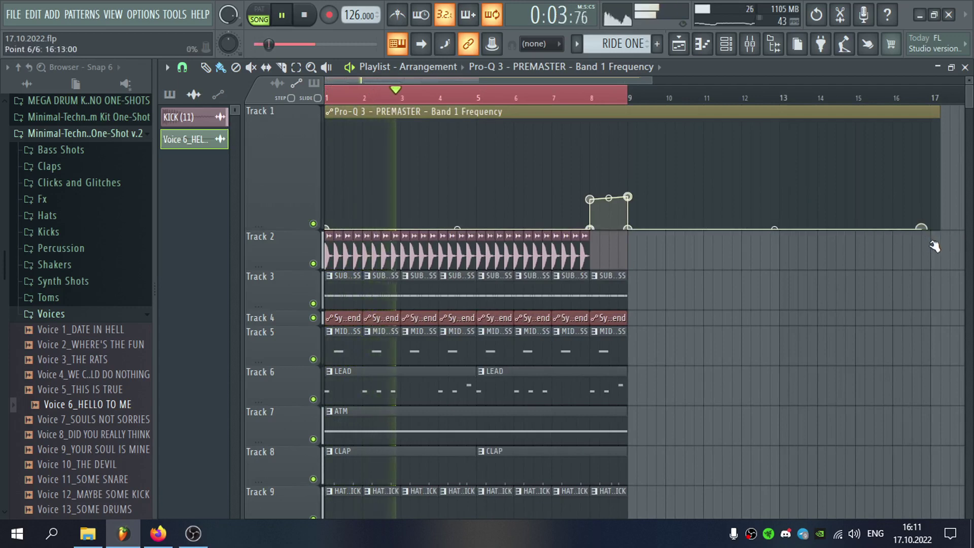
Duplicate all clips below the automation track from bars 1–8 into bars 9–16
{"action": "scroll", "coordinate": [832, 233], "scroll_direction": "down", "scroll_amount": 1}
{"action": "scroll", "coordinate": [659, 239], "scroll_direction": "down", "scroll_amount": 2}
{"action": "left_click_drag", "start_coordinate": [675, 184], "coordinate": [306, 427]}
{"action": "left_click_drag", "start_coordinate": [359, 335], "coordinate": [634, 326]}
{"action": "scroll", "coordinate": [676, 317], "scroll_direction": "up", "scroll_amount": 6}
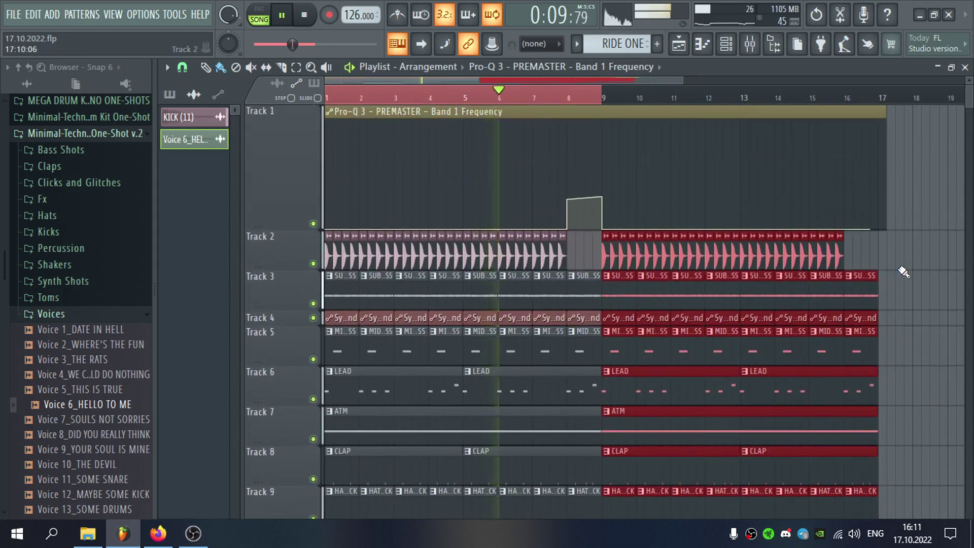
{"action": "left_click", "coordinate": [903, 272]}
Raise the filter automation point at bar 9 for a steeper rise across bar 8
{"action": "scroll", "coordinate": [710, 254], "scroll_direction": "down", "scroll_amount": 3}
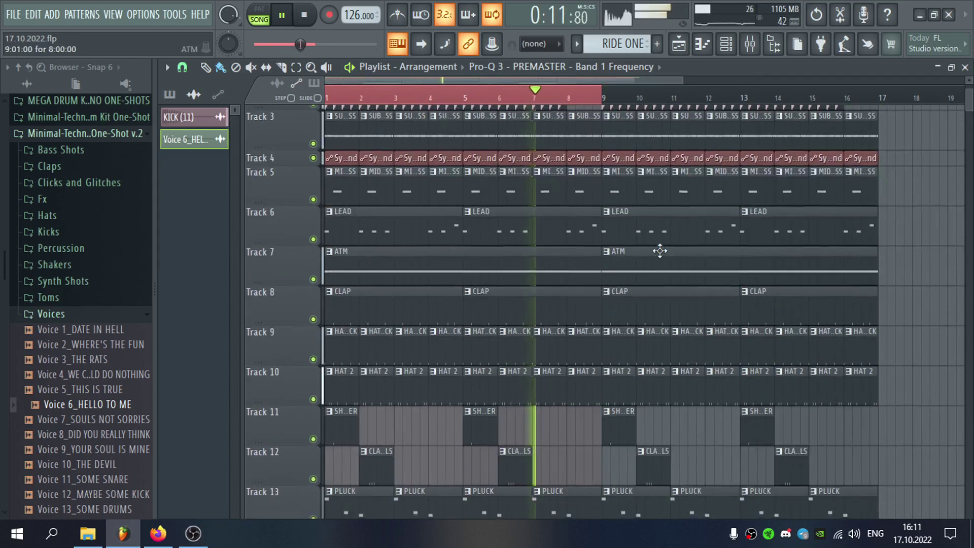
{"action": "scroll", "coordinate": [659, 250], "scroll_direction": "up", "scroll_amount": 3}
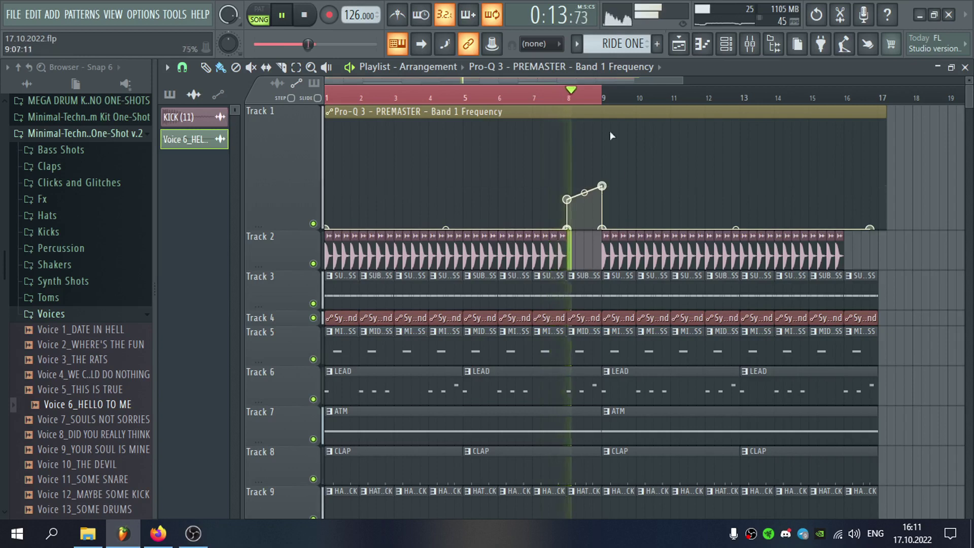
Fill the empty bar 16 on Track 2 with KICK (11) clips, removing any past bar 17
{"action": "scroll", "coordinate": [719, 224], "scroll_direction": "down", "scroll_amount": 3}
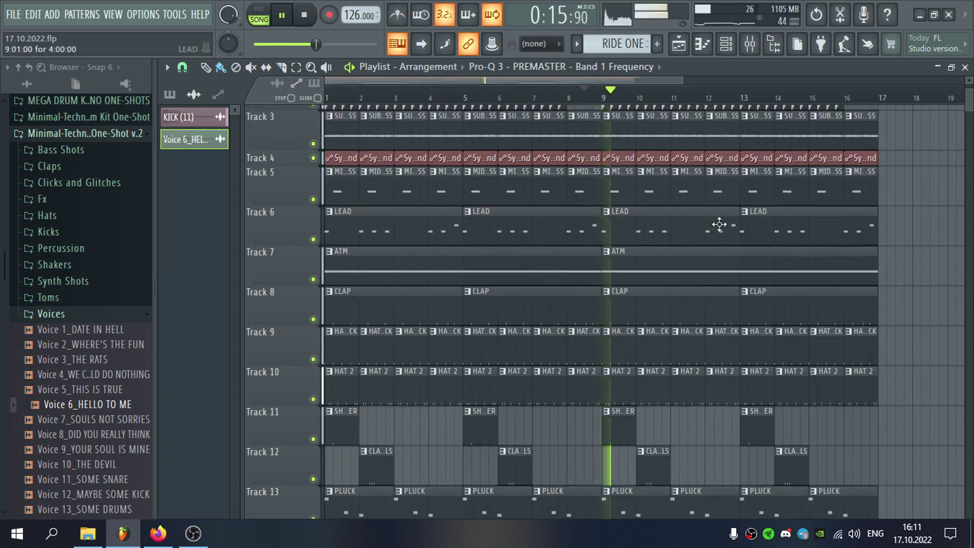
{"action": "scroll", "coordinate": [854, 114], "scroll_direction": "up", "scroll_amount": 3}
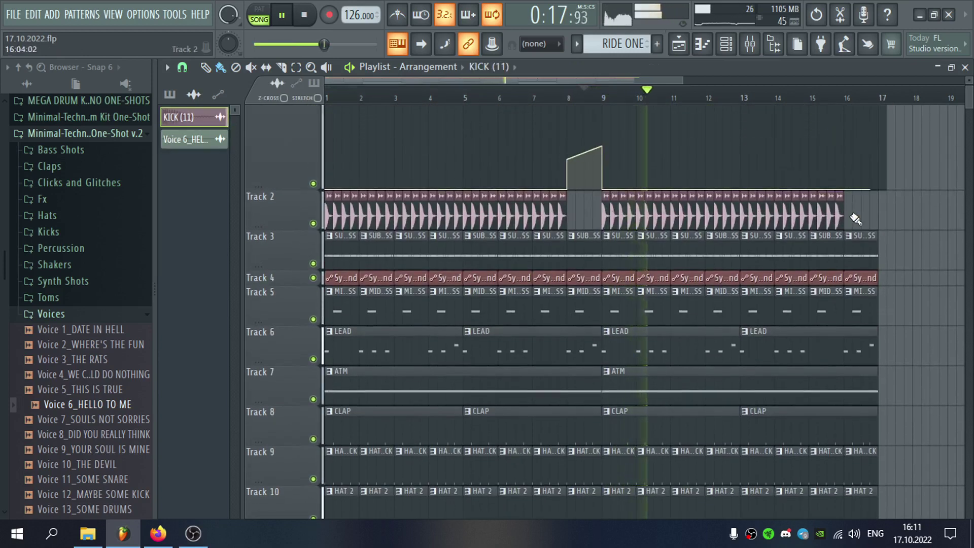
{"action": "left_click_drag", "start_coordinate": [881, 216], "coordinate": [884, 217]}
{"action": "right_click", "coordinate": [889, 218]}
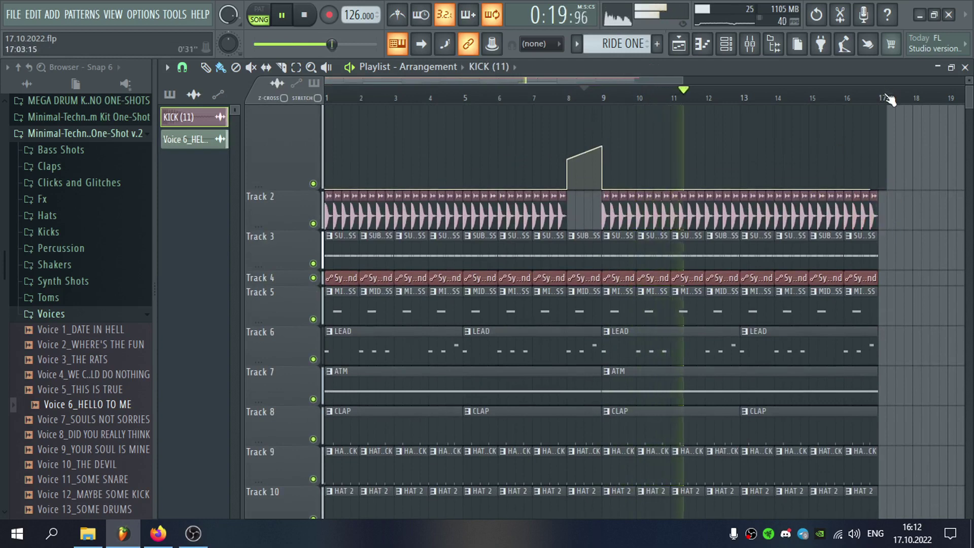
Open the HAT folder of the Minimal-Techno Kit One-Shot library and audition 11 OPENHAT
{"action": "scroll", "coordinate": [660, 253], "scroll_direction": "down", "scroll_amount": 3}
{"action": "scroll", "coordinate": [112, 304], "scroll_direction": "up", "scroll_amount": 3}
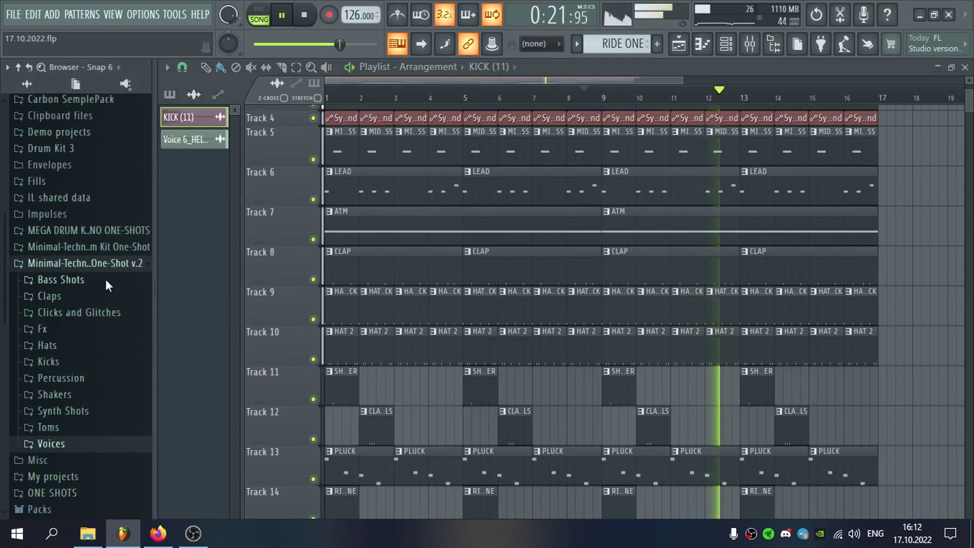
{"action": "scroll", "coordinate": [76, 315], "scroll_direction": "up", "scroll_amount": 3}
{"action": "left_click", "coordinate": [87, 298]}
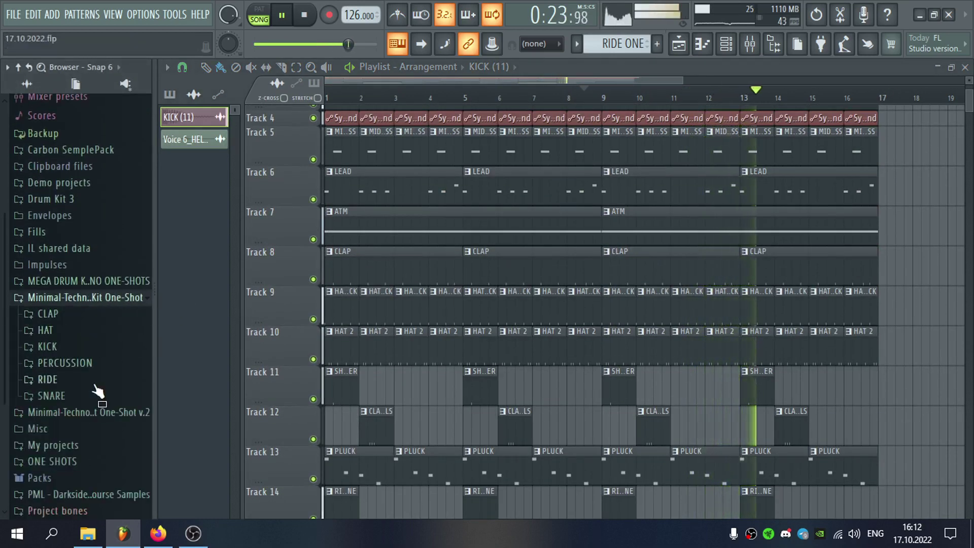
{"action": "left_click", "coordinate": [95, 332]}
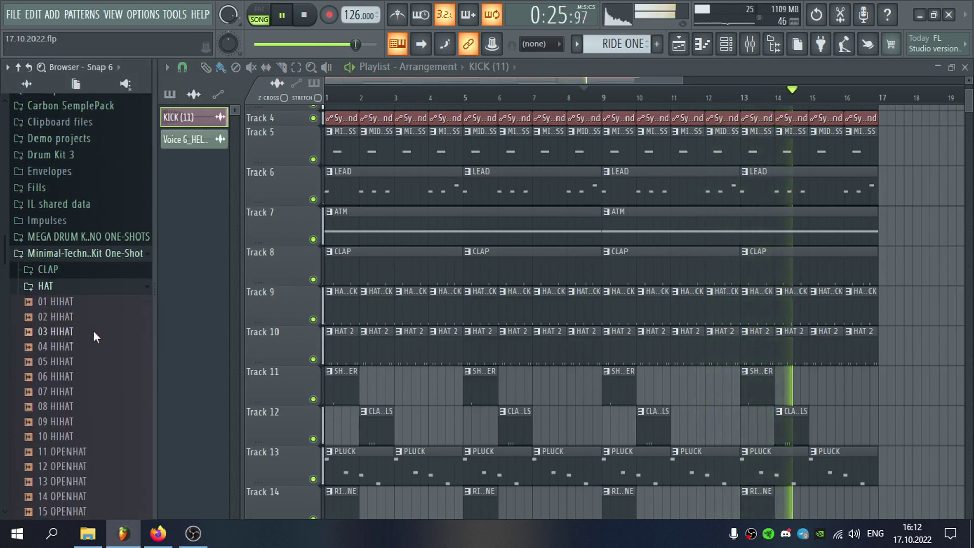
{"action": "scroll", "coordinate": [624, 217], "scroll_direction": "down", "scroll_amount": 2}
Stop playback and create a new pattern named OPEN HAT
{"action": "key", "text": "space"}
{"action": "left_click", "coordinate": [659, 46]}
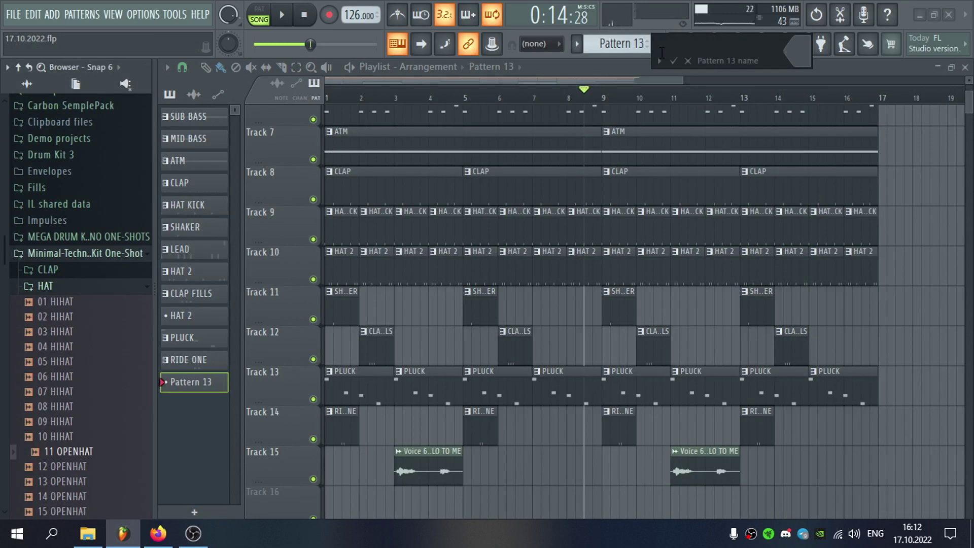
{"action": "type", "text": "OPEN HAT"}
{"action": "key", "text": "Return"}
{"action": "scroll", "coordinate": [681, 168], "scroll_direction": "down", "scroll_amount": 3}
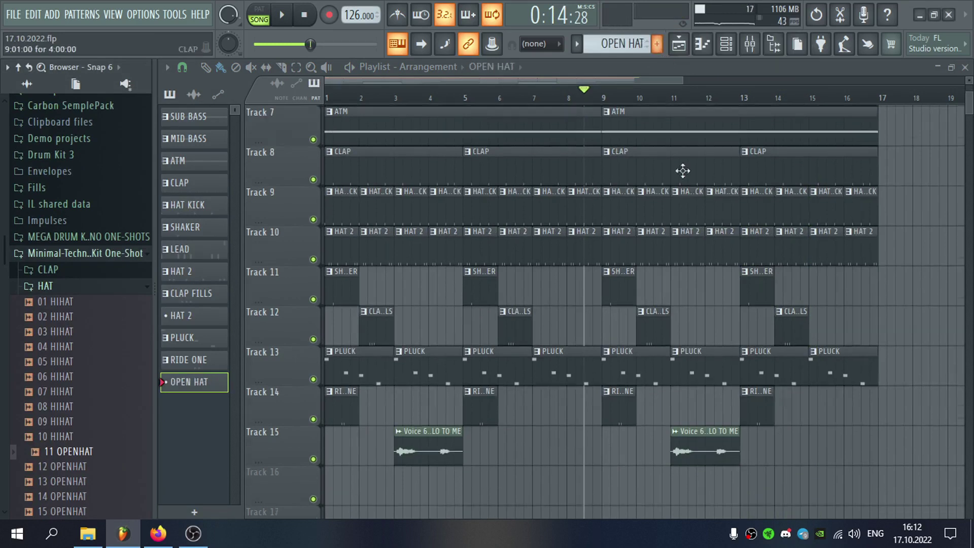
Place an OPEN HAT clip at bar 9 on Track 16 and load 11 OPENHAT with hits on steps 3, 7, 11 and 15
{"action": "double_click", "coordinate": [618, 386]}
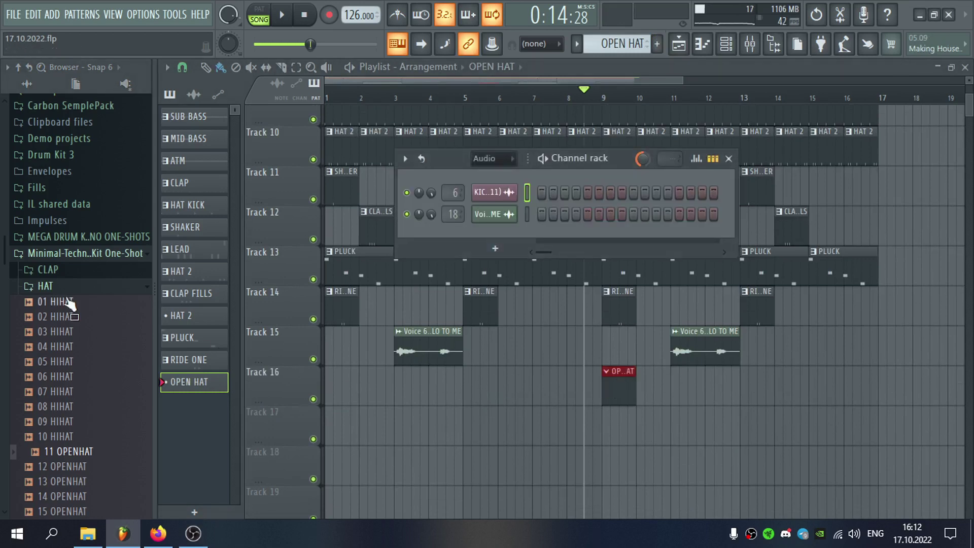
{"action": "left_click_drag", "start_coordinate": [90, 464], "coordinate": [488, 230]}
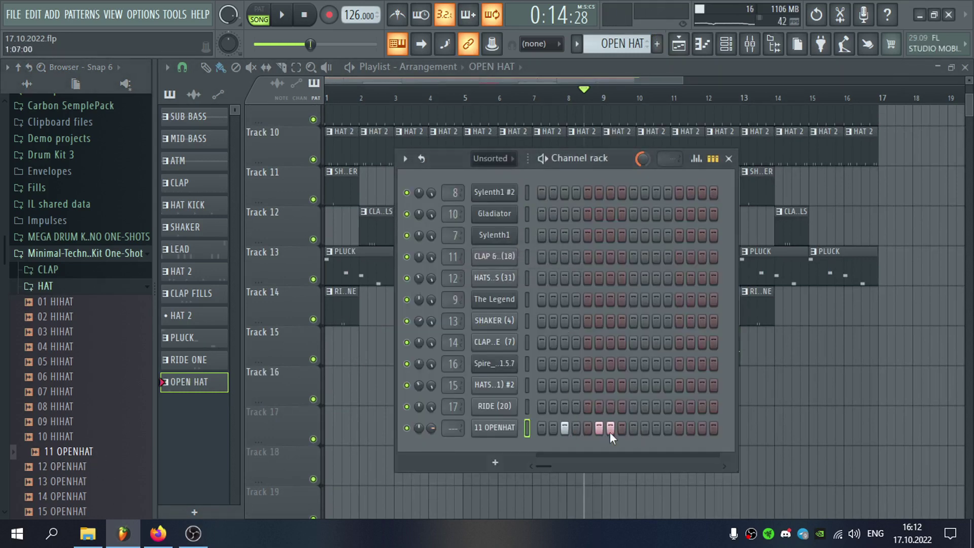
Route the 11 OPENHAT channel to mixer track 19, name the insert OPEN HAT and lower its volume to about -18.2 dB
{"action": "left_click", "coordinate": [497, 429]}
{"action": "left_click", "coordinate": [588, 210]}
{"action": "key", "text": "F2"}
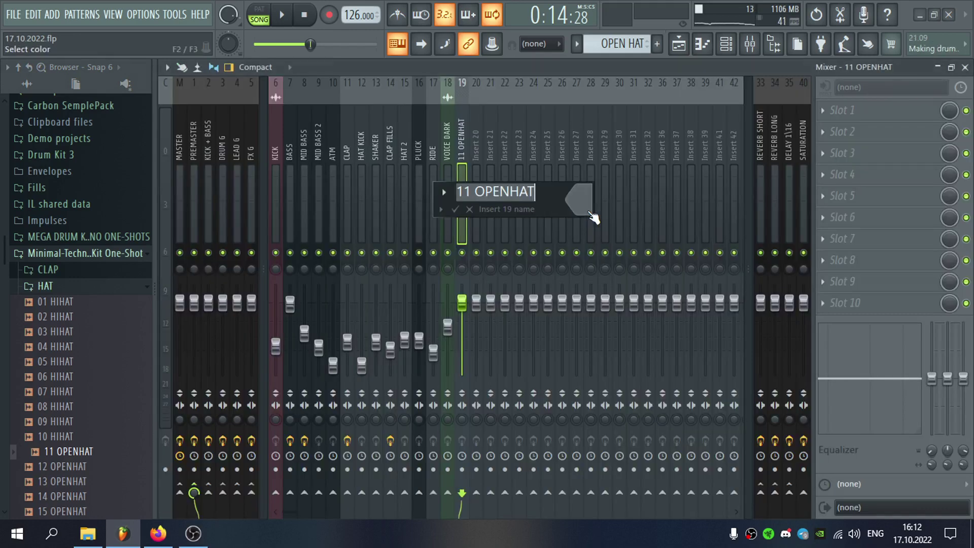
{"action": "type", "text": "OPE"}
{"action": "key", "text": "Return"}
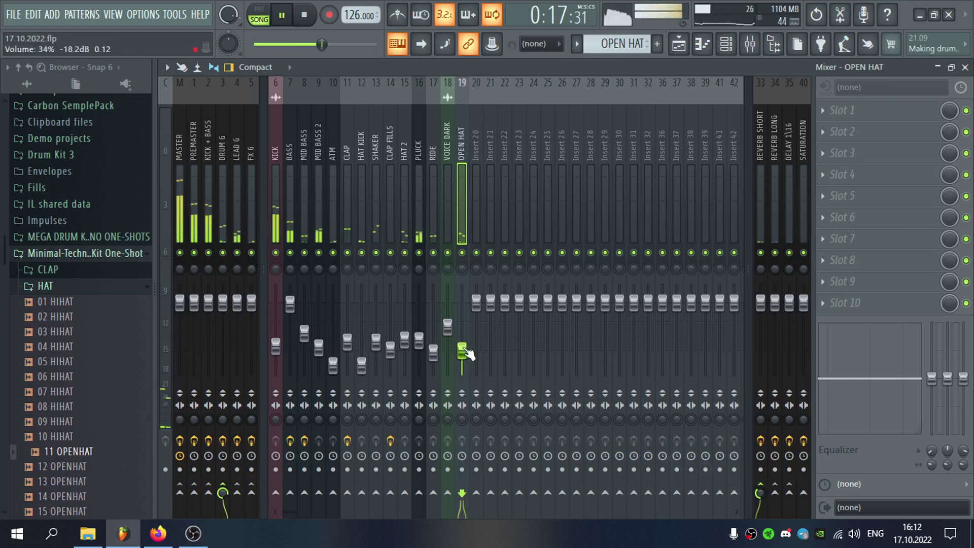
{"action": "left_click", "coordinate": [964, 68]}
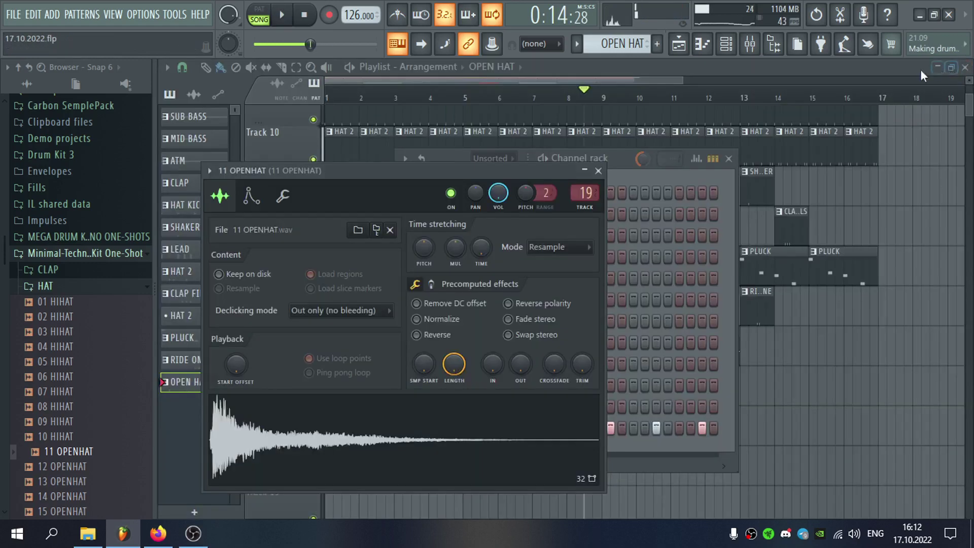
Start playback and fill Track 16 with OPEN HAT clips from bar 9 through bar 16
{"action": "left_click", "coordinate": [920, 69]}
{"action": "key", "text": "space"}
{"action": "mouse_move", "coordinate": [646, 392]}
{"action": "left_mouse_down"}
{"action": "mouse_move", "coordinate": [822, 399]}
{"action": "mouse_move", "coordinate": [848, 391]}
{"action": "left_mouse_up"}
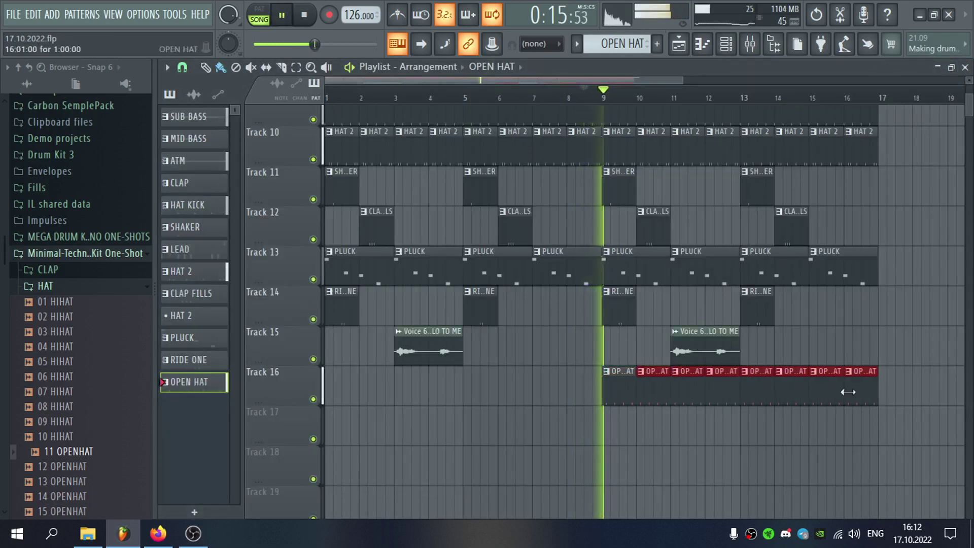
Raise the OPEN HAT mixer track's volume to about -14.4 dB
{"action": "double_click", "coordinate": [849, 391]}
{"action": "left_click", "coordinate": [964, 68]}
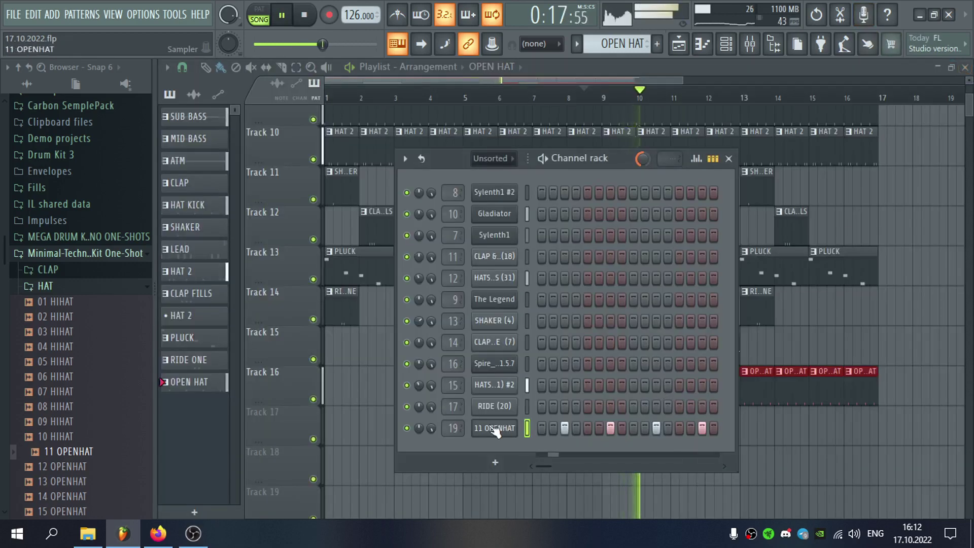
{"action": "double_click", "coordinate": [461, 425]}
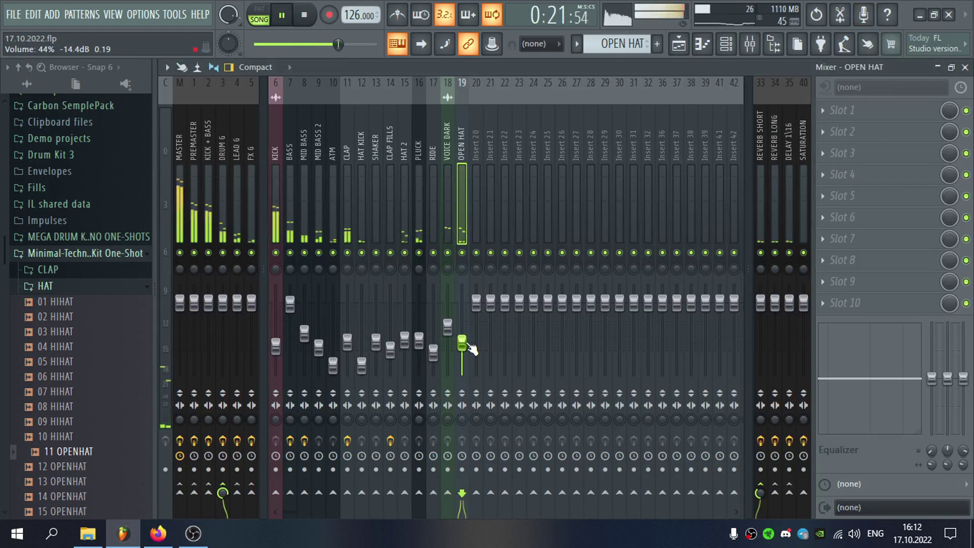
{"action": "left_click", "coordinate": [965, 67]}
{"action": "left_click", "coordinate": [786, 75]}
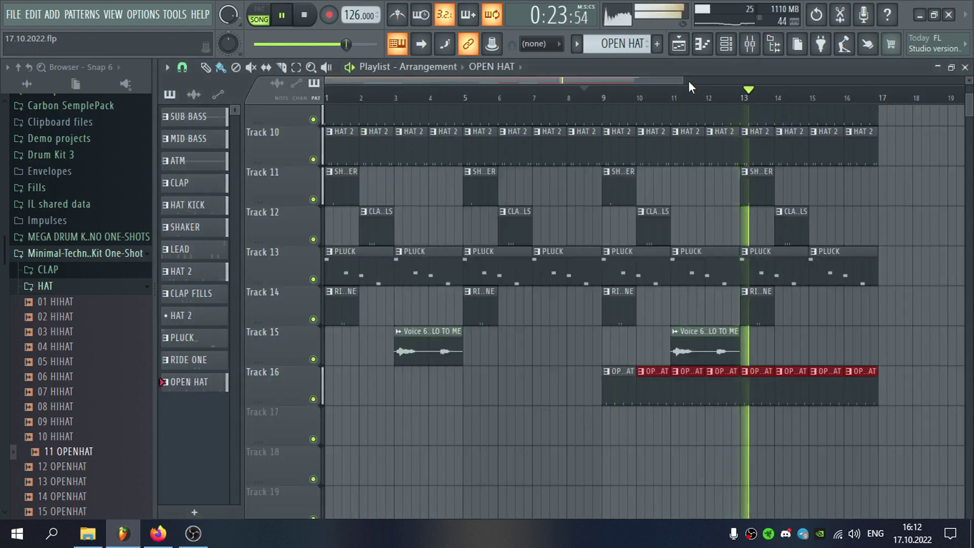
Loop playback over bars 8 to 16 and set the 11 OPENHAT channel volume to 100%
{"action": "left_click_drag", "start_coordinate": [683, 81], "coordinate": [529, 130]}
{"action": "double_click", "coordinate": [694, 389]}
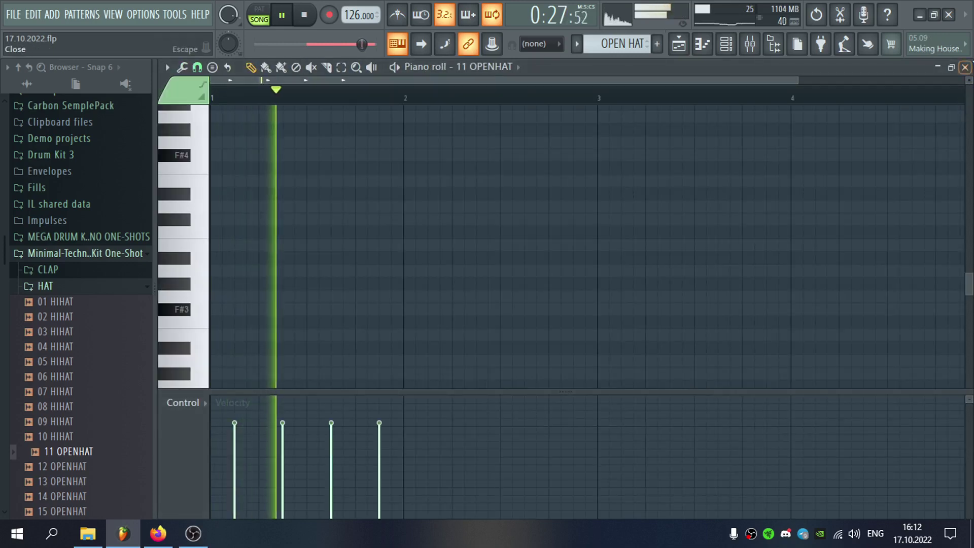
{"action": "left_click", "coordinate": [964, 68]}
{"action": "left_click_drag", "start_coordinate": [419, 428], "coordinate": [419, 422]}
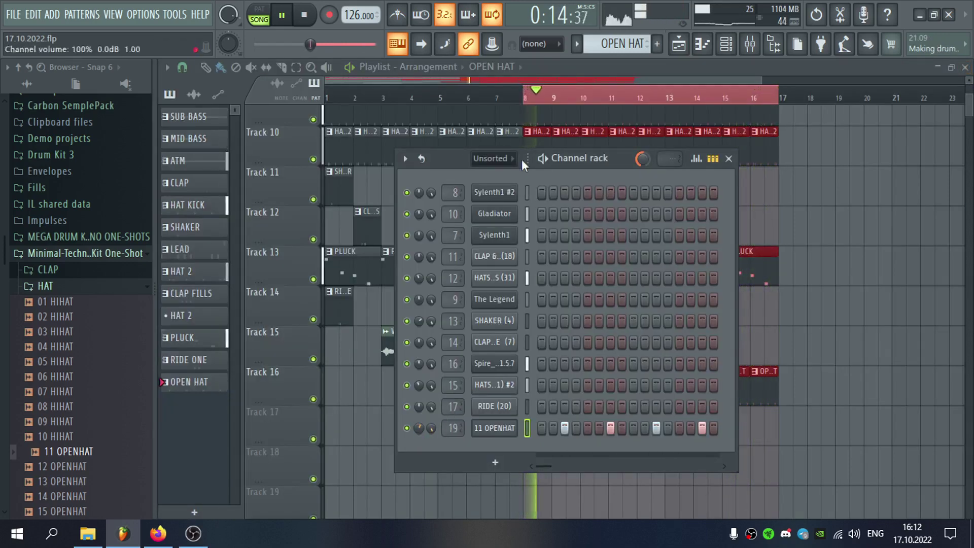
{"action": "left_click", "coordinate": [577, 81]}
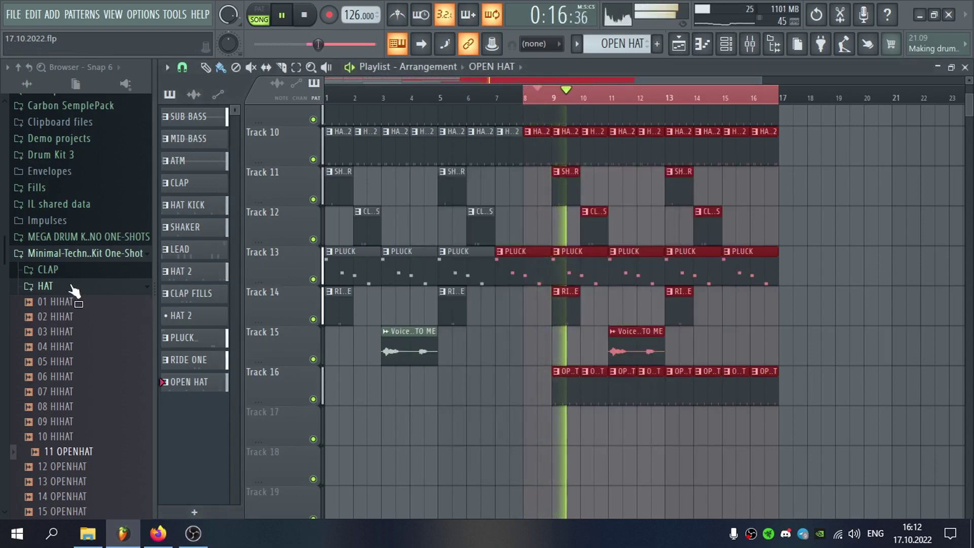
Open the PERCUSSION folder of the Minimal-Techno Kit One-Shot library and audition 09 and 10 PERCUSSION
{"action": "scroll", "coordinate": [51, 289], "scroll_direction": "up", "scroll_amount": 3}
{"action": "scroll", "coordinate": [90, 354], "scroll_direction": "down", "scroll_amount": 5}
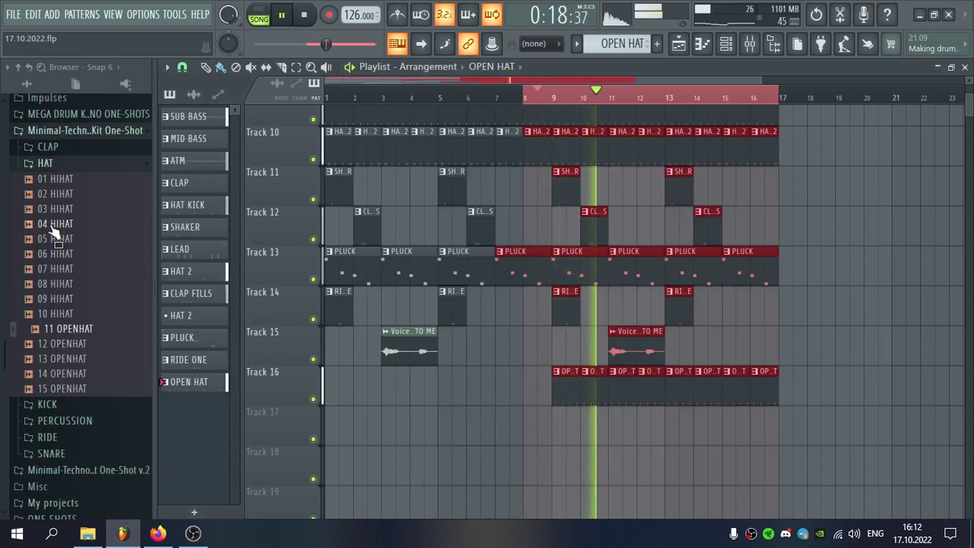
{"action": "left_click", "coordinate": [97, 427]}
{"action": "left_click", "coordinate": [108, 417]}
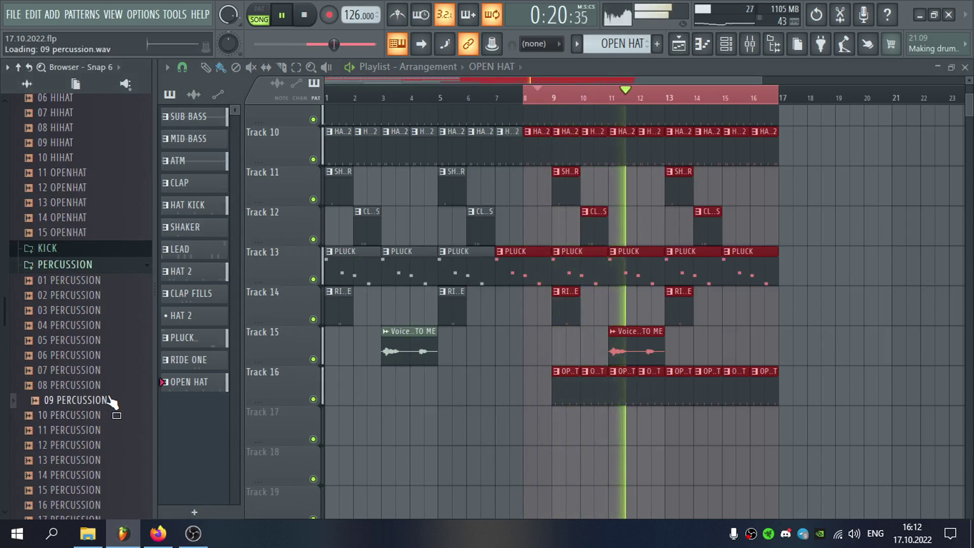
Create a new pattern named PERC and place a clip of it on Track 17
{"action": "left_click", "coordinate": [657, 44]}
{"action": "type", "text": "PERC"}
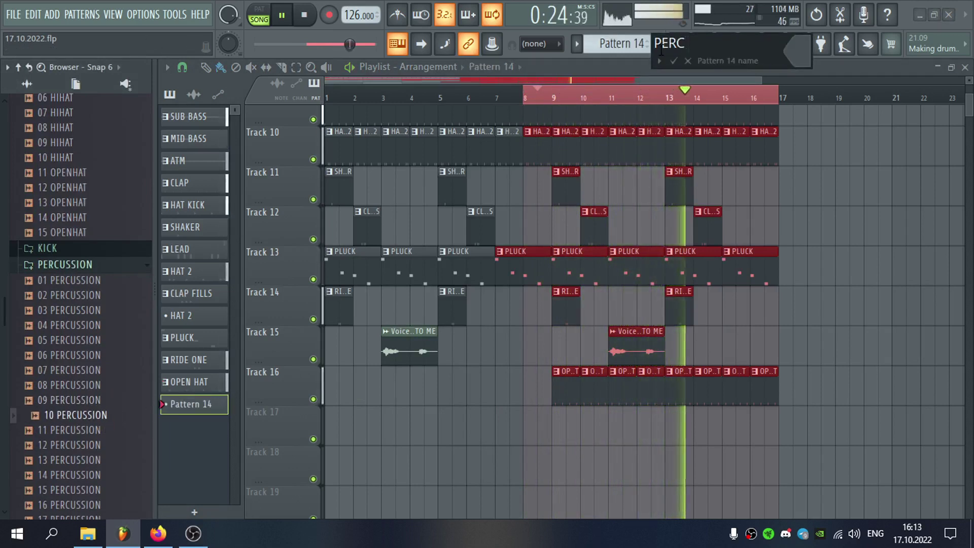
{"action": "key", "text": "Return"}
{"action": "left_click", "coordinate": [617, 422]}
{"action": "double_click", "coordinate": [617, 423]}
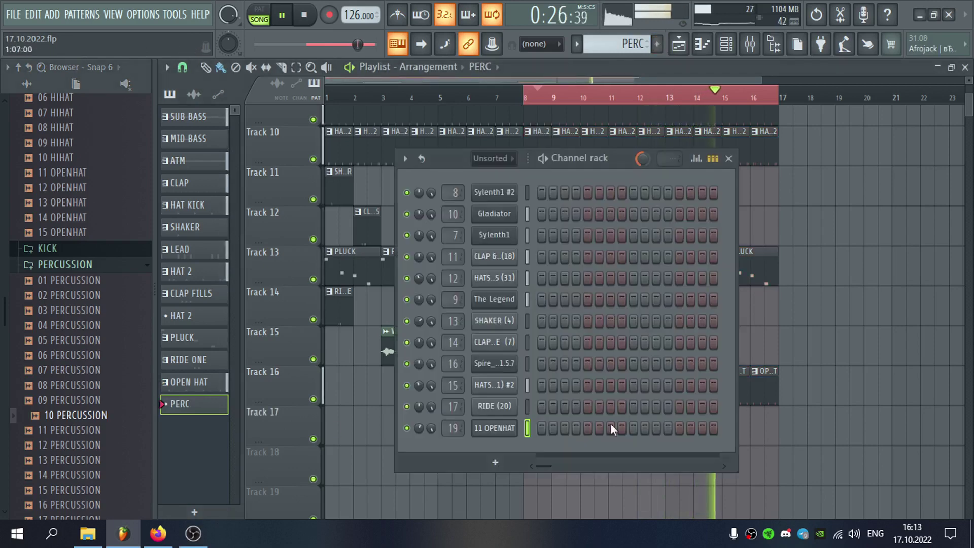
Load 10 PERCUSSION as a new channel and enter hits on steps 10, 11 and 12 of the PERC pattern
{"action": "left_click_drag", "start_coordinate": [108, 420], "coordinate": [621, 451]}
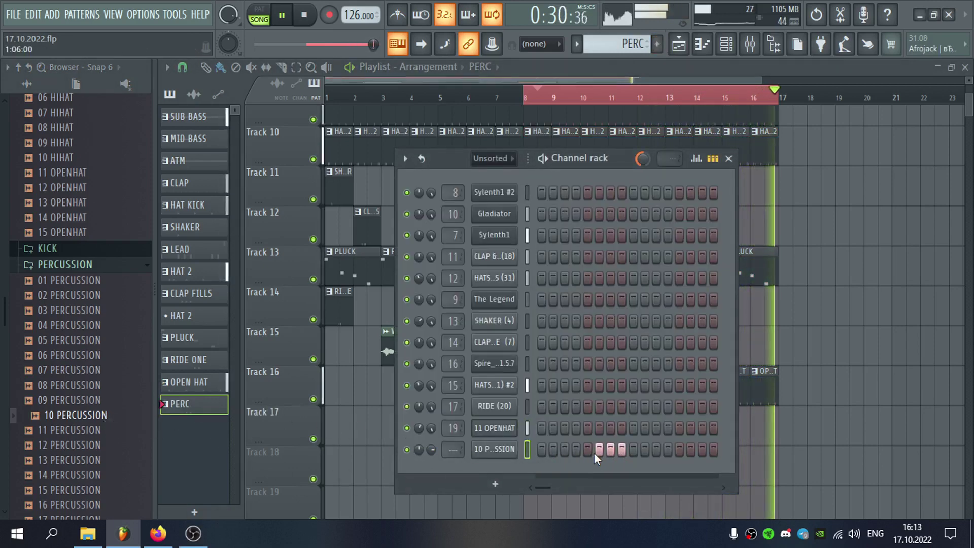
{"action": "right_click", "coordinate": [623, 453]}
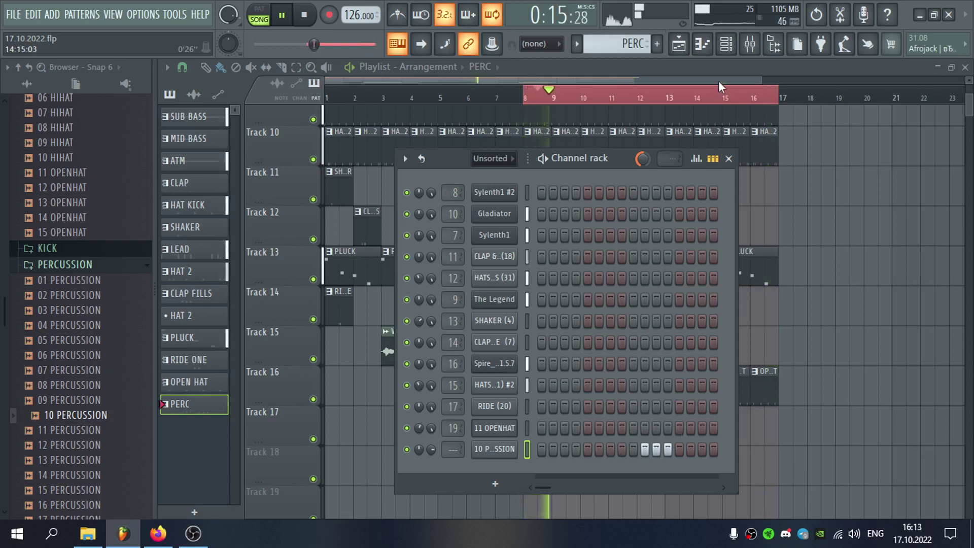
{"action": "left_click", "coordinate": [729, 158]}
Try the PERC clip at bar 10 on Track 17 with the 10 PERCUSSION hits on steps 14, 15 and 16
{"action": "left_click", "coordinate": [591, 425]}
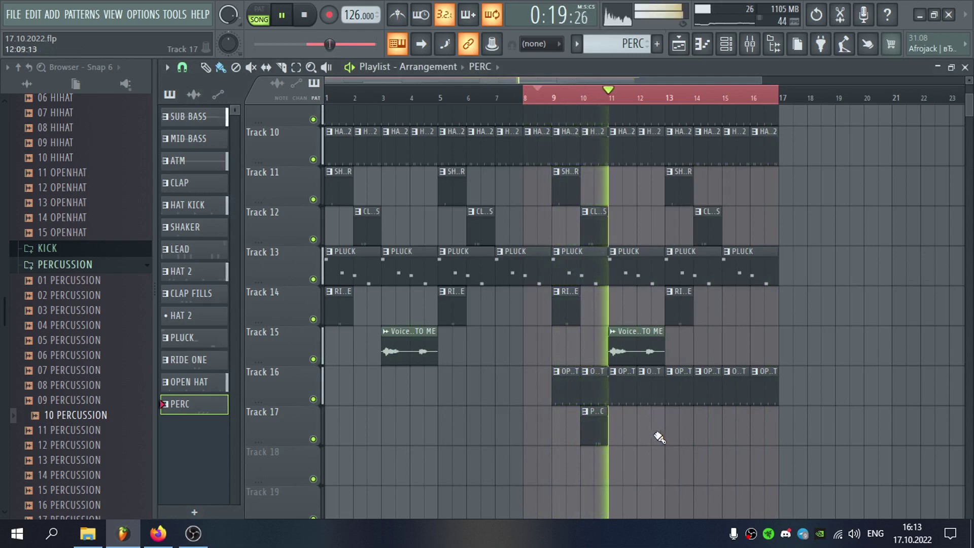
{"action": "double_click", "coordinate": [591, 421]}
{"action": "left_click", "coordinate": [965, 67]}
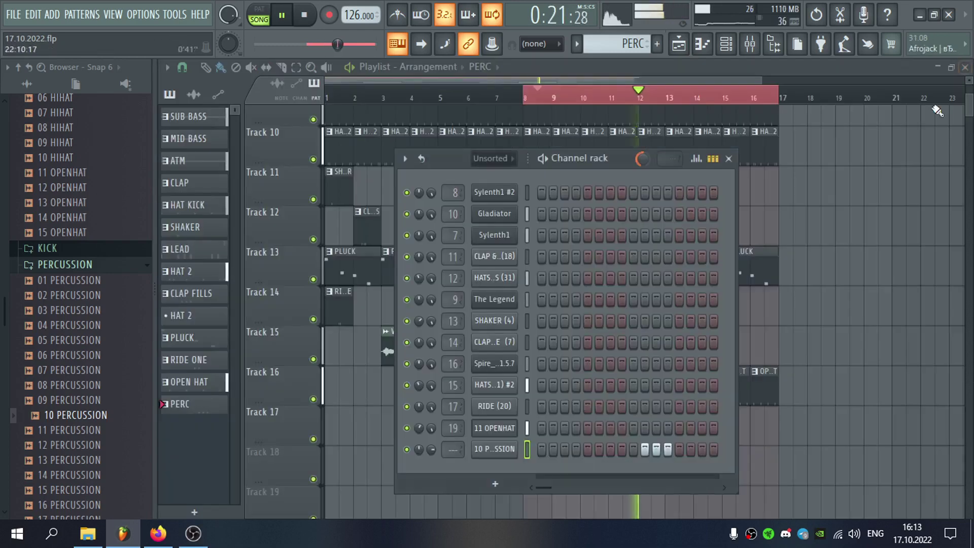
{"action": "left_click_drag", "start_coordinate": [692, 451], "coordinate": [710, 449]}
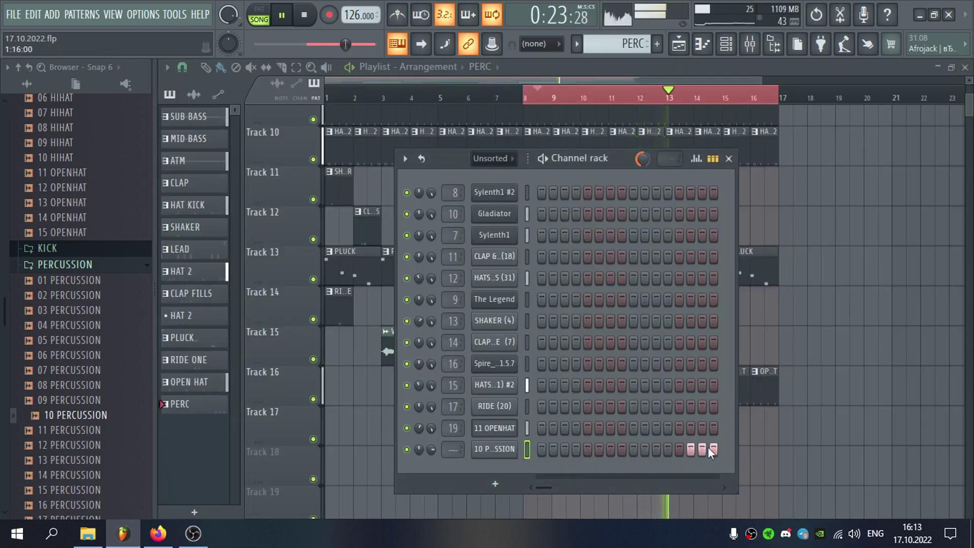
{"action": "left_click", "coordinate": [726, 44]}
Try a second PERC clip at bar 14 on Track 17, remove it, and move the remaining PERC clip to bar 11
{"action": "left_click", "coordinate": [701, 428]}
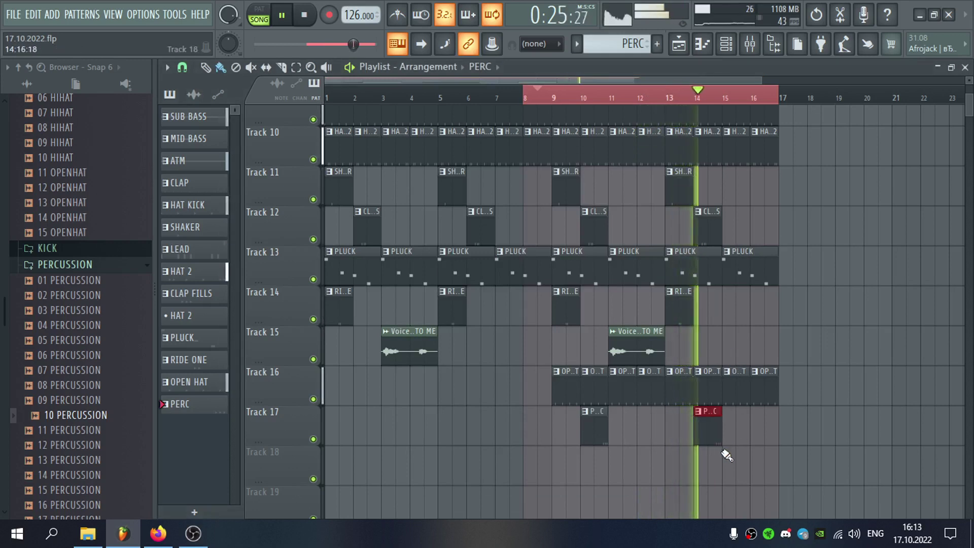
{"action": "key", "text": "space"}
{"action": "right_click", "coordinate": [707, 432]}
{"action": "key", "text": "space"}
{"action": "mouse_move", "coordinate": [596, 429]}
{"action": "left_mouse_down"}
{"action": "mouse_move", "coordinate": [695, 429]}
{"action": "mouse_move", "coordinate": [623, 428]}
{"action": "left_mouse_up"}
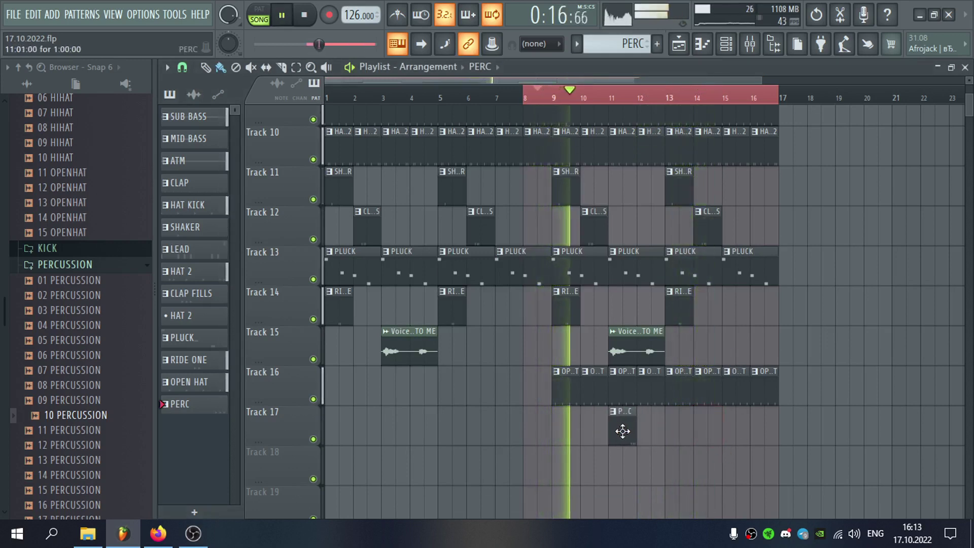
Set the 10 PERCUSSION channel to cut itself and raise its channel volume
{"action": "double_click", "coordinate": [624, 427]}
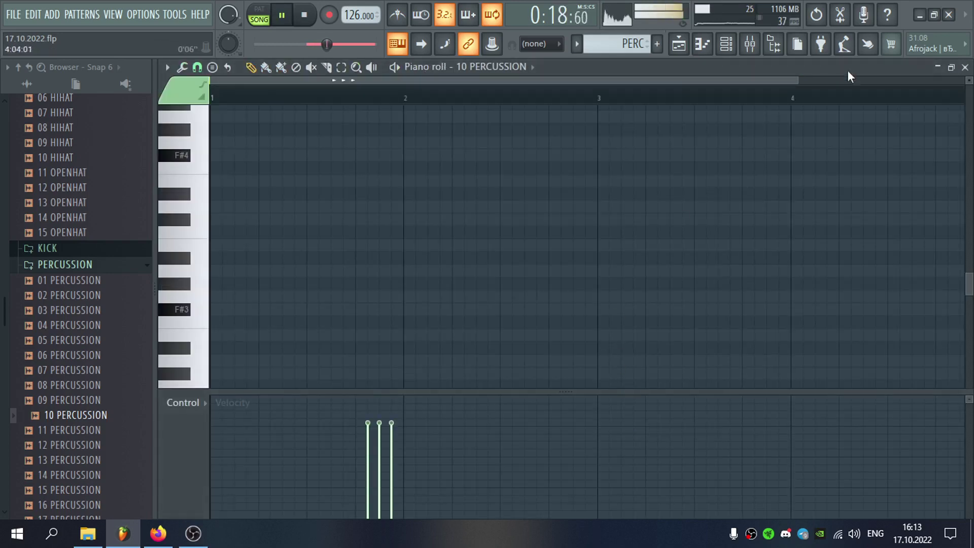
{"action": "left_click", "coordinate": [964, 68]}
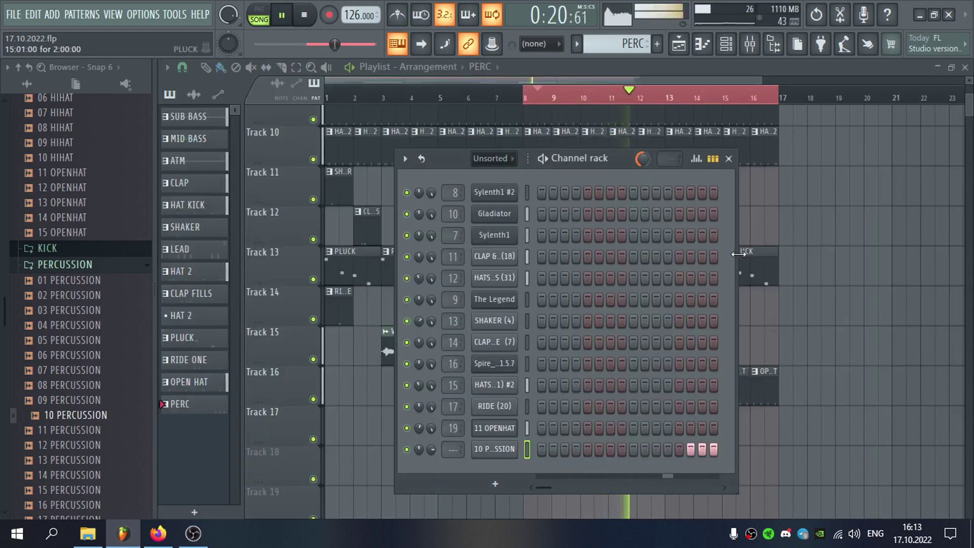
{"action": "right_click", "coordinate": [485, 449]}
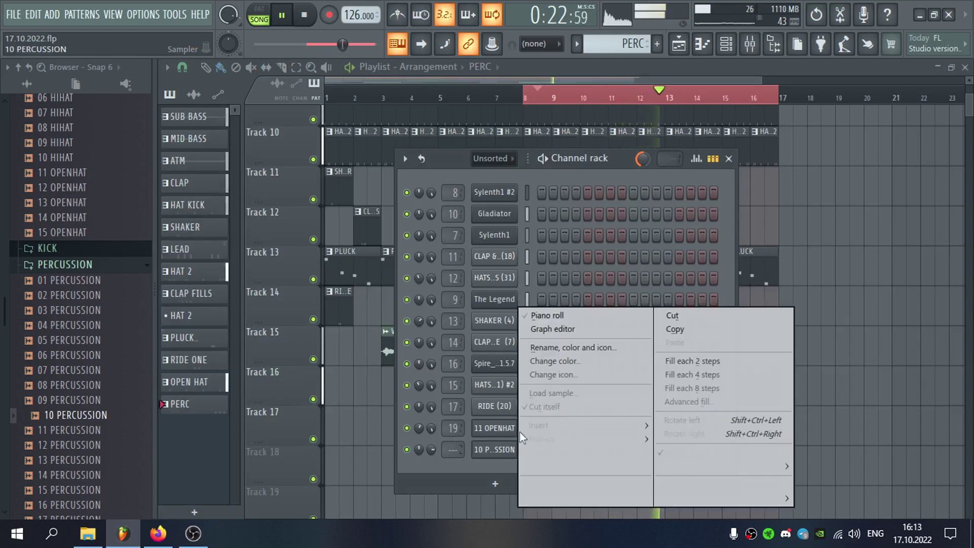
{"action": "left_click", "coordinate": [549, 407]}
{"action": "left_click_drag", "start_coordinate": [432, 449], "coordinate": [432, 428]}
Route the 10 PERCUSSION channel to mixer track 20 and name the insert PERC
{"action": "left_click", "coordinate": [490, 453]}
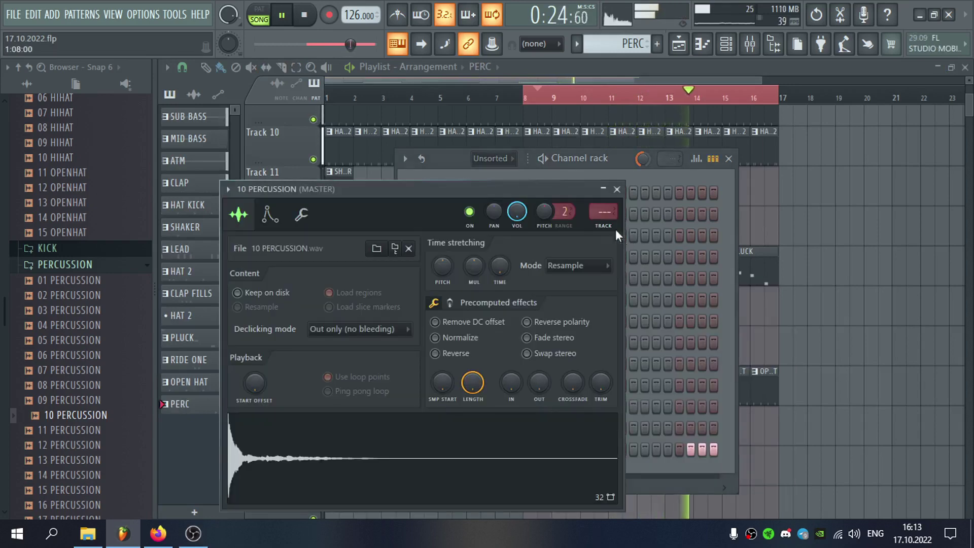
{"action": "key", "text": "ctrl+l"}
{"action": "key", "text": "F2"}
{"action": "type", "text": "PERC"}
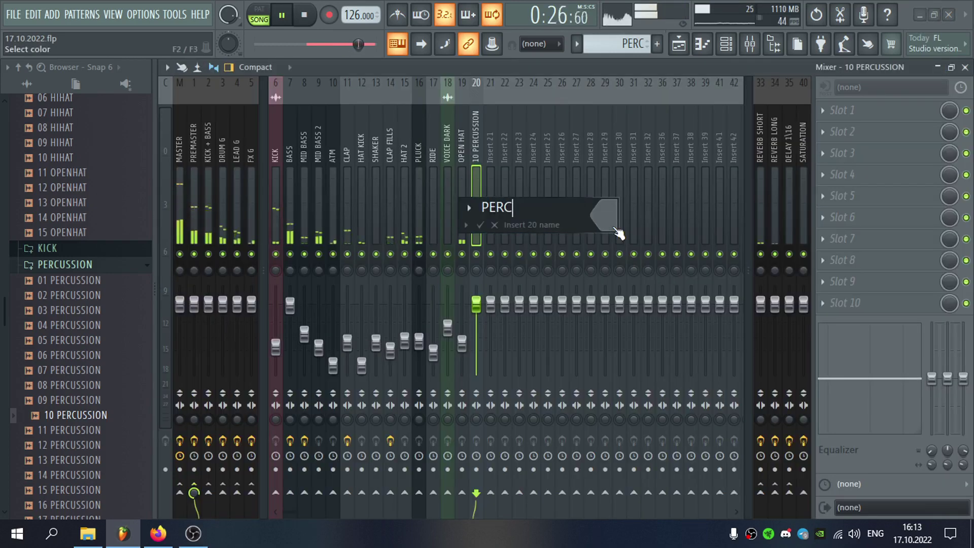
{"action": "key", "text": "Return"}
Lower the PERC mixer track's volume and send it to REVERB SHORT at 40%
{"action": "left_click_drag", "start_coordinate": [476, 303], "coordinate": [476, 306]}
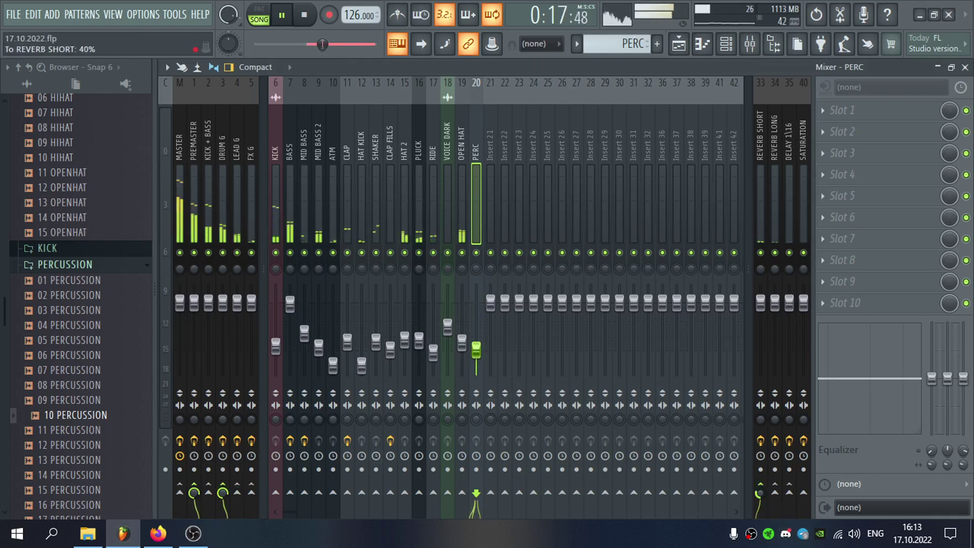
{"action": "left_click", "coordinate": [965, 66]}
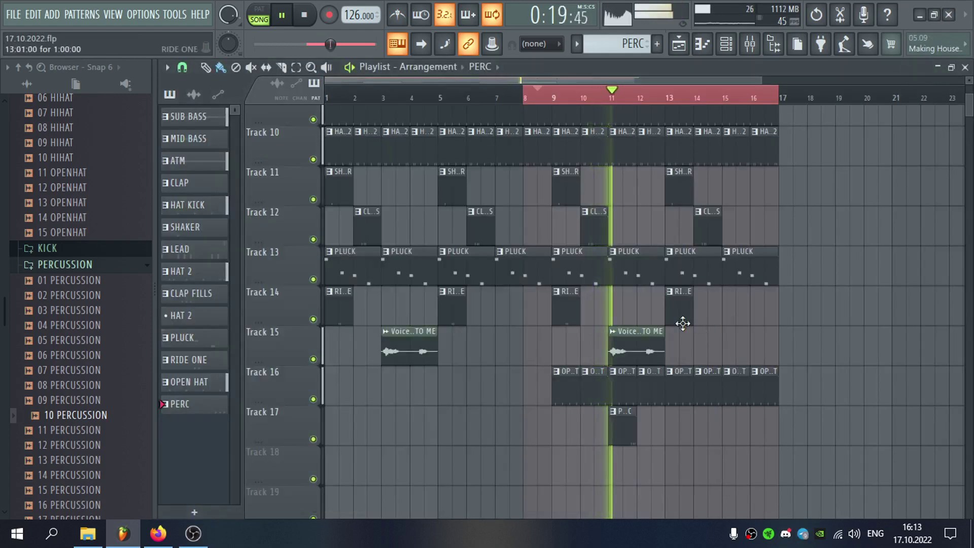
Move the three 10 PERCUSSION notes four steps earlier, onto steps 10, 11 and 12
{"action": "double_click", "coordinate": [621, 432]}
{"action": "key", "text": "space"}
{"action": "scroll", "coordinate": [457, 289], "scroll_direction": "up", "scroll_amount": 5}
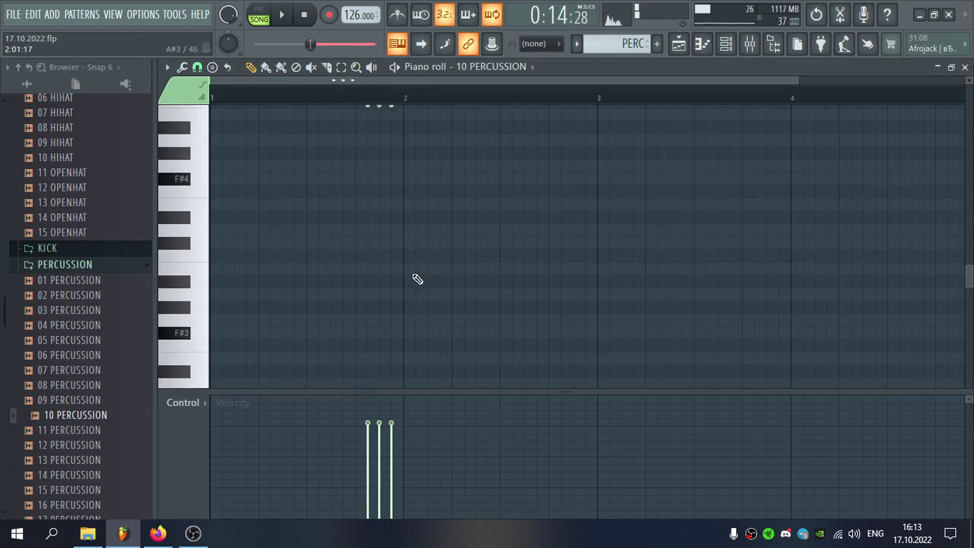
{"action": "left_click_drag", "start_coordinate": [453, 202], "coordinate": [411, 235]}
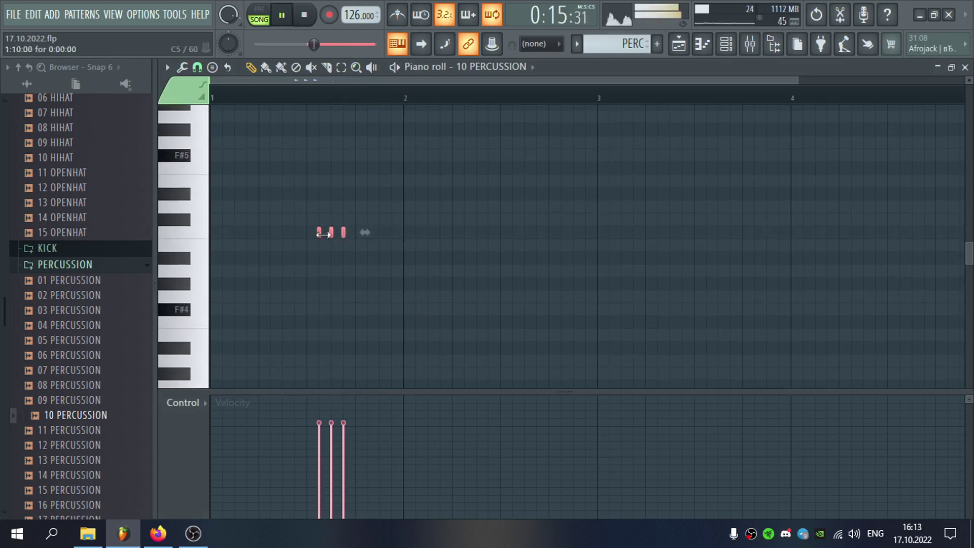
{"action": "left_click", "coordinate": [965, 67]}
{"action": "right_click", "coordinate": [516, 450]}
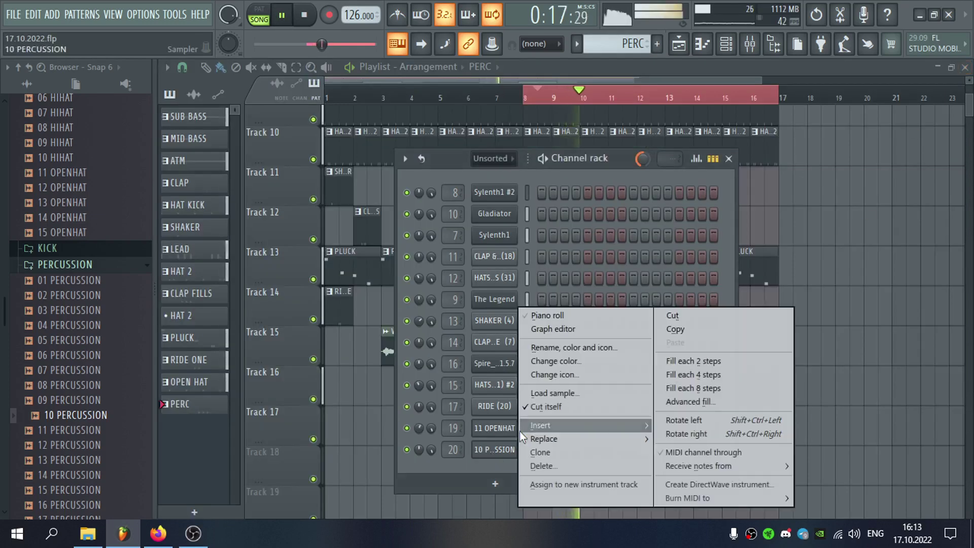
{"action": "left_click", "coordinate": [629, 160]}
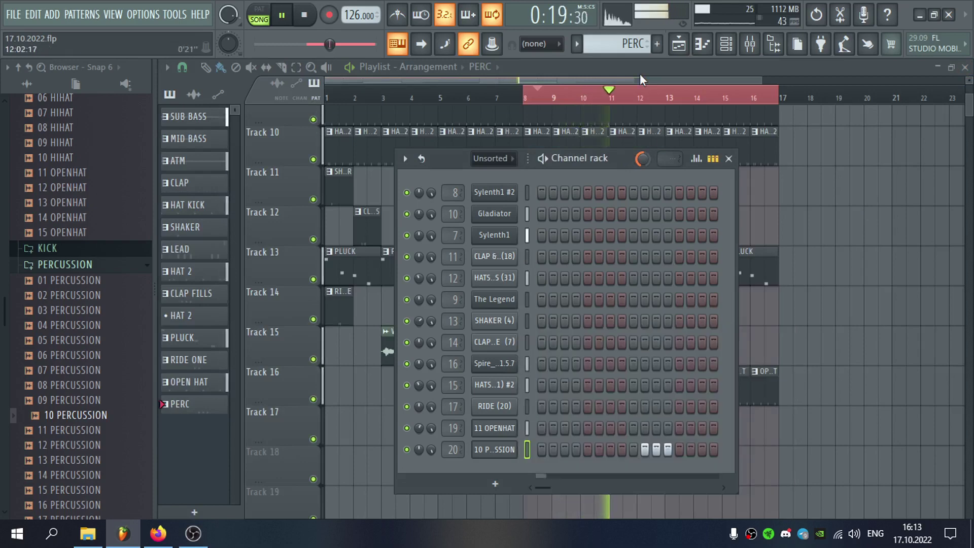
{"action": "left_click", "coordinate": [641, 80]}
{"action": "double_click", "coordinate": [617, 432]}
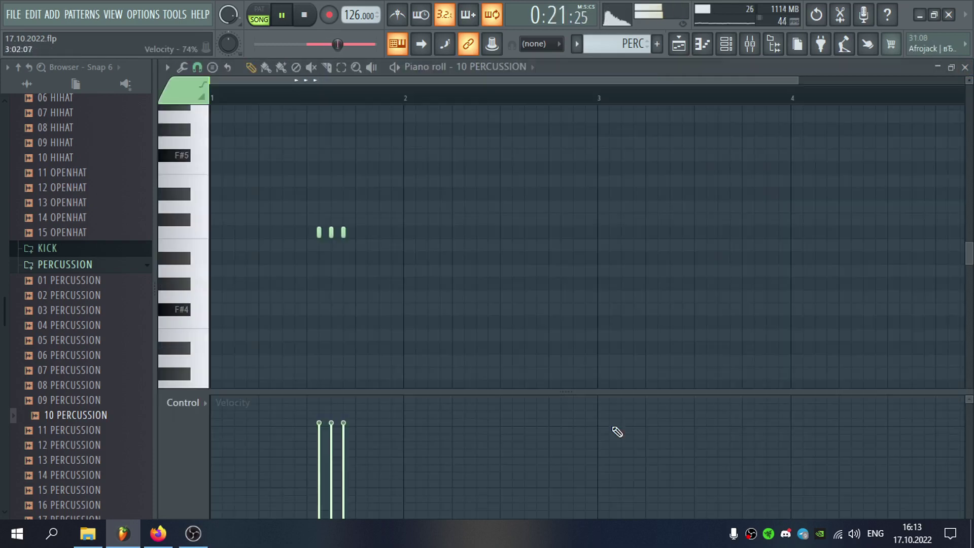
{"action": "left_click", "coordinate": [965, 67]}
{"action": "left_click", "coordinate": [707, 157]}
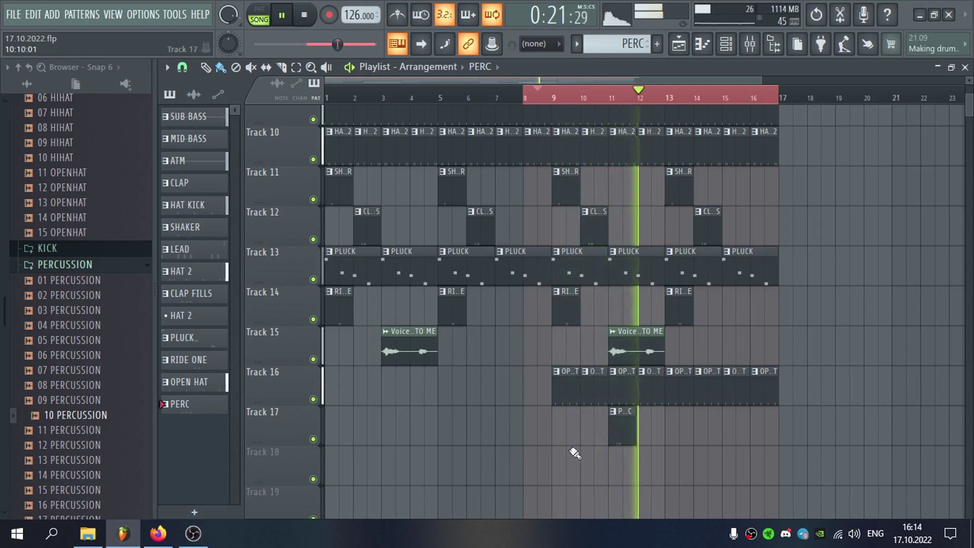
Shift the three 10 PERCUSSION notes onto steps 6, 7 and 8 and move the PERC clip on Track 17 to bar 12
{"action": "double_click", "coordinate": [620, 428]}
{"action": "left_click", "coordinate": [965, 67]}
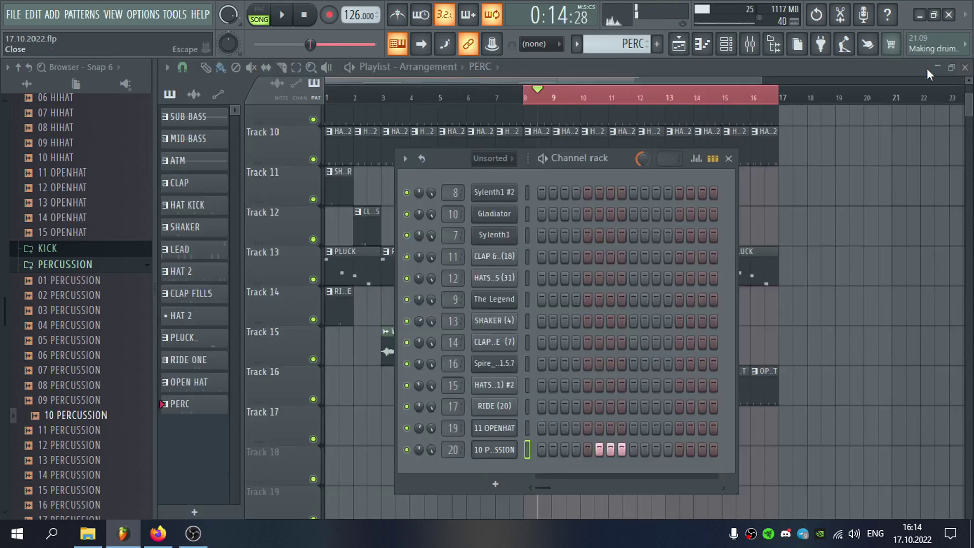
{"action": "left_click", "coordinate": [927, 70]}
{"action": "key", "text": "space"}
{"action": "left_click_drag", "start_coordinate": [618, 426], "coordinate": [644, 426]}
{"action": "left_click", "coordinate": [753, 447]}
{"action": "right_click", "coordinate": [756, 449]}
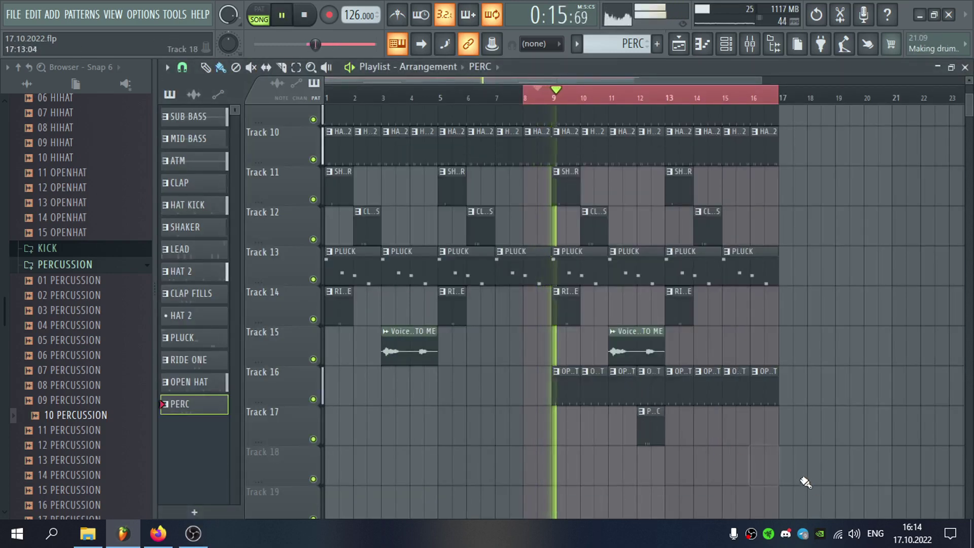
Move the three 10 PERCUSSION notes onto steps 11, 12 and 13 and replay the section from bar 8
{"action": "left_click", "coordinate": [71, 431]}
{"action": "scroll", "coordinate": [81, 406], "scroll_direction": "down", "scroll_amount": 6}
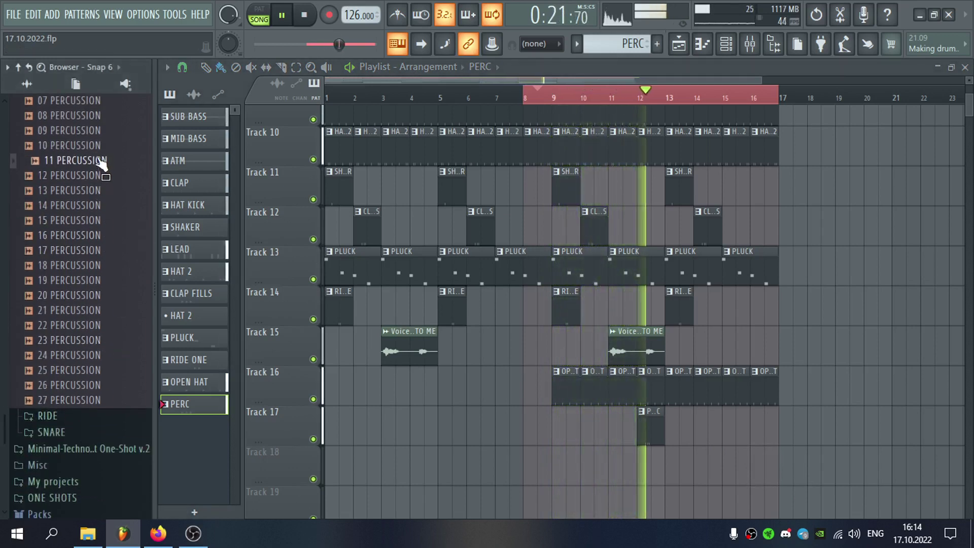
{"action": "double_click", "coordinate": [652, 432]}
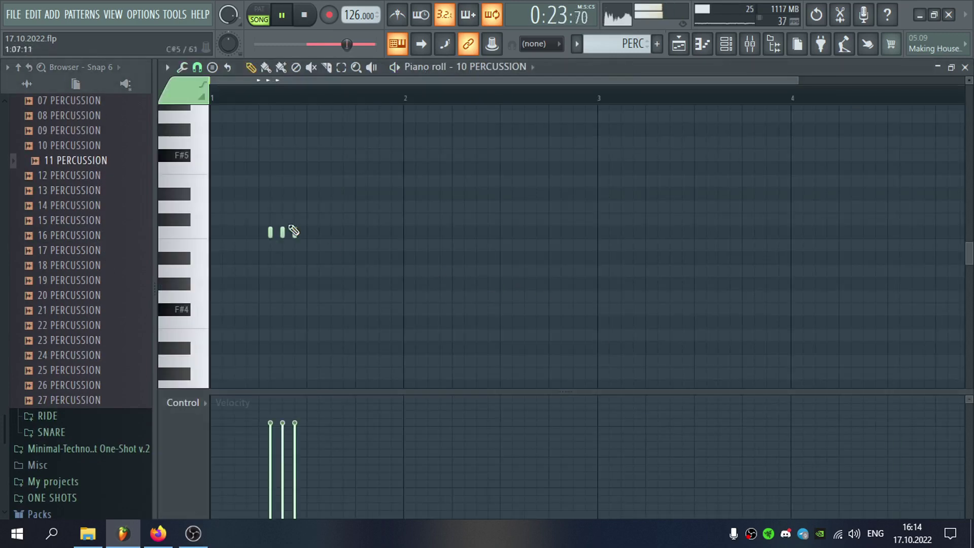
{"action": "key", "text": "ctrl+a"}
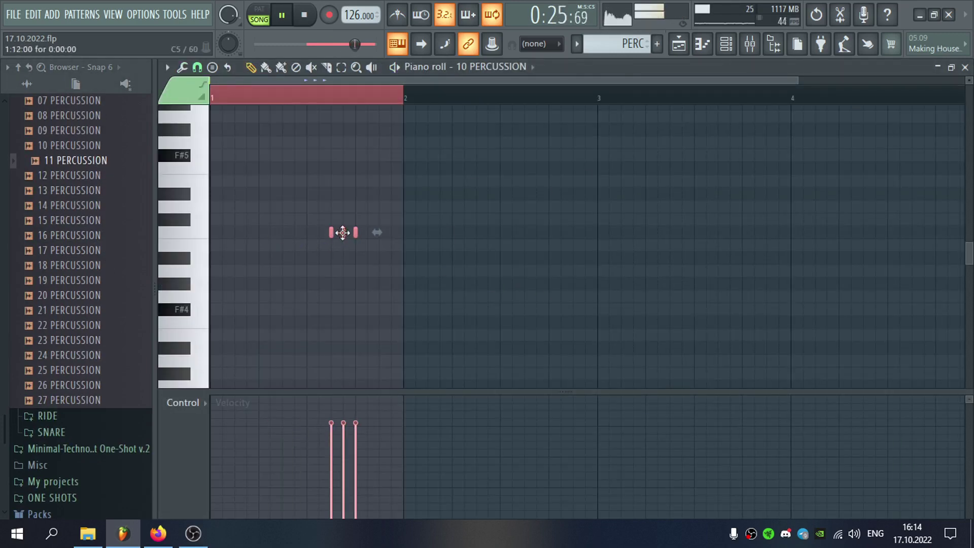
{"action": "left_click", "coordinate": [965, 67]}
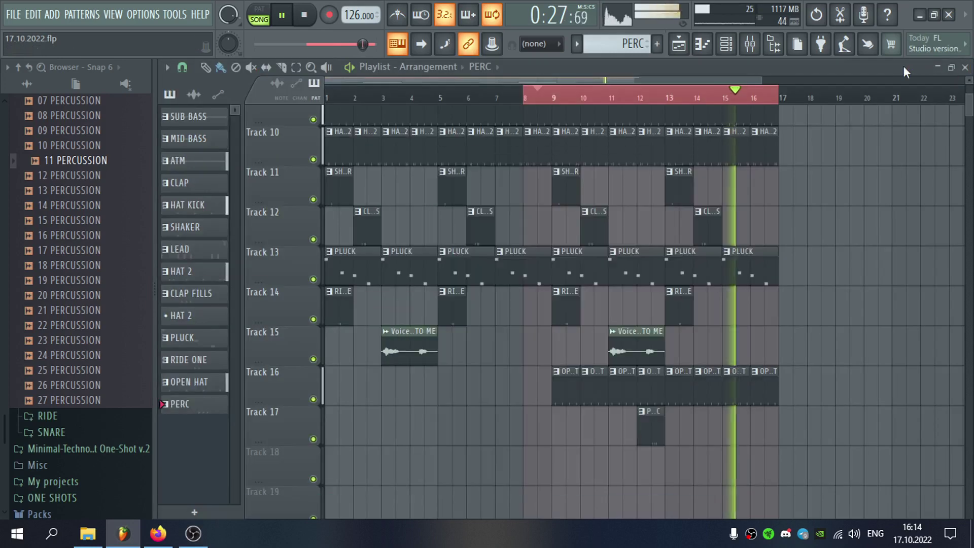
{"action": "left_click", "coordinate": [528, 98]}
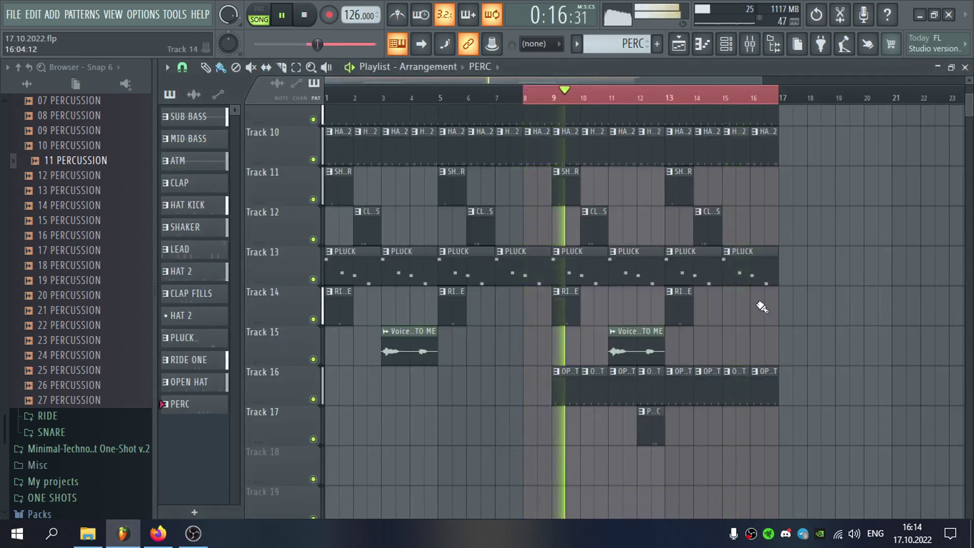
{"action": "scroll", "coordinate": [760, 307], "scroll_direction": "up", "scroll_amount": 3}
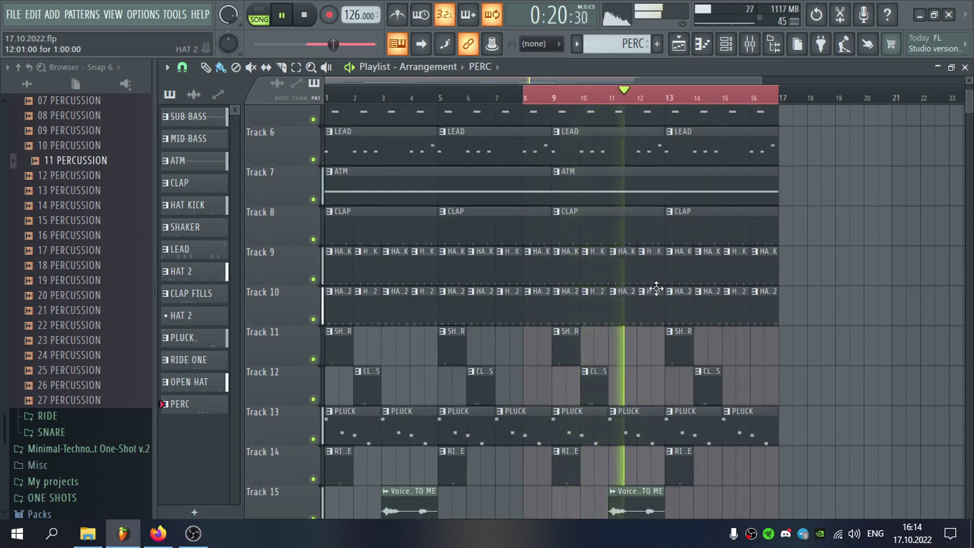
{"action": "scroll", "coordinate": [656, 289], "scroll_direction": "down", "scroll_amount": 3}
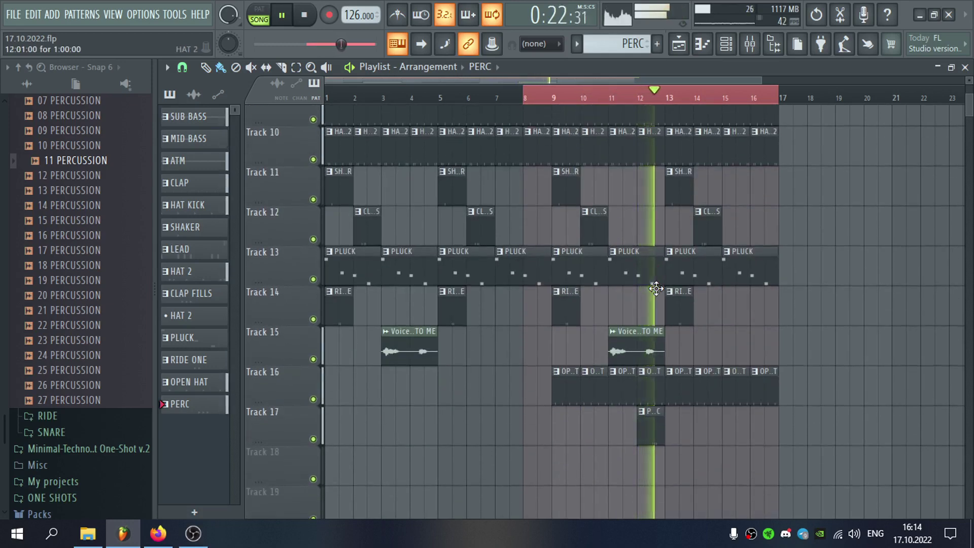
Audition more percussion and open hat samples in the Minimal-Techno one-shot kit, then collapse the open sample folders
{"action": "left_click", "coordinate": [101, 370]}
{"action": "left_click", "coordinate": [109, 387]}
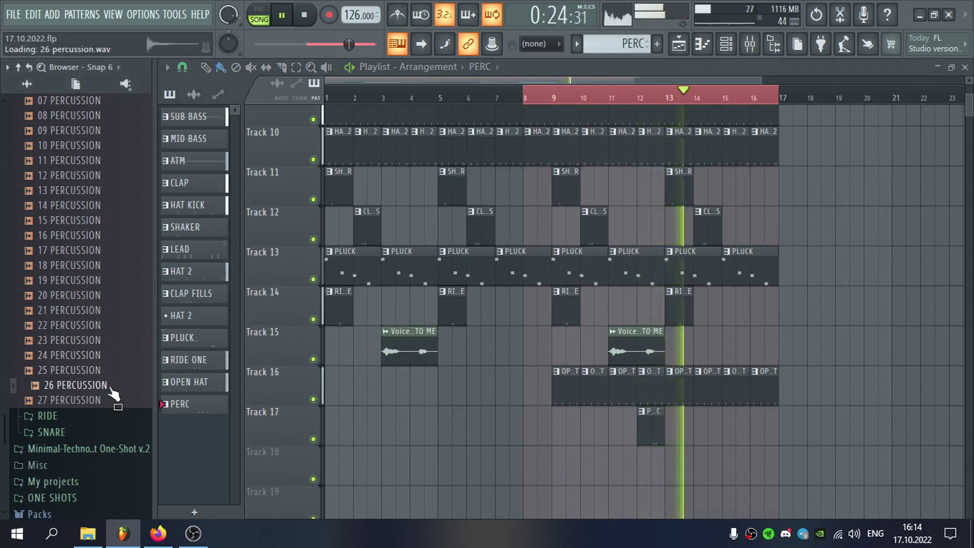
{"action": "left_click", "coordinate": [107, 328]}
{"action": "scroll", "coordinate": [104, 358], "scroll_direction": "up", "scroll_amount": 3}
{"action": "left_click", "coordinate": [106, 366]}
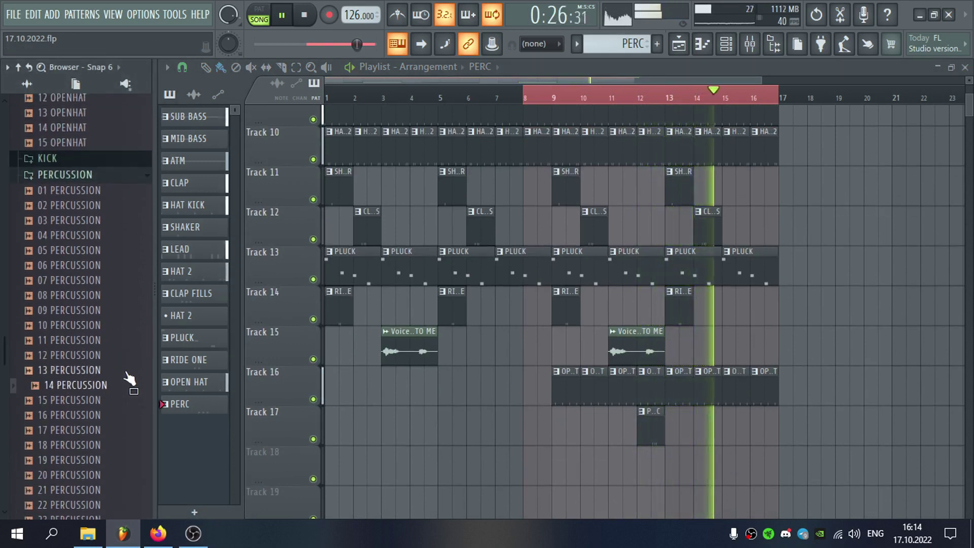
{"action": "scroll", "coordinate": [120, 367], "scroll_direction": "up", "scroll_amount": 4}
{"action": "left_click", "coordinate": [83, 280]}
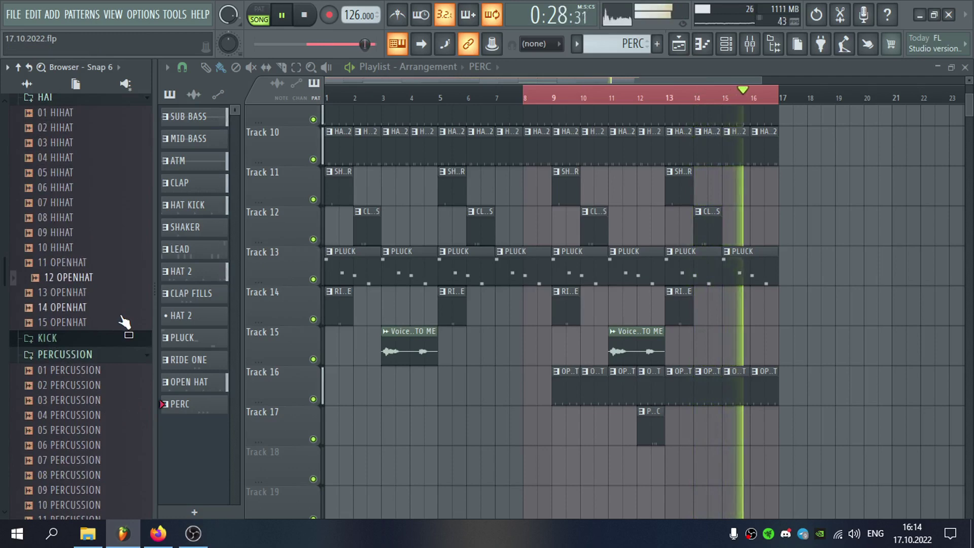
{"action": "scroll", "coordinate": [119, 314], "scroll_direction": "up", "scroll_amount": 2}
{"action": "left_click", "coordinate": [72, 190]}
{"action": "left_click", "coordinate": [81, 218]}
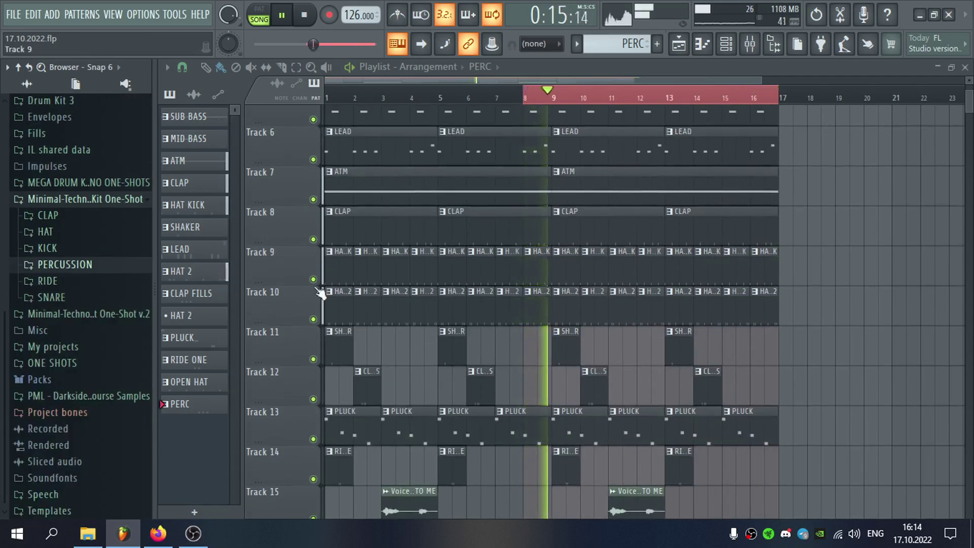
Open the LEAD pattern's The Legend synth and adjust its filter cutoff to 72 Hz during playback
{"action": "scroll", "coordinate": [624, 292], "scroll_direction": "up", "scroll_amount": 5}
{"action": "double_click", "coordinate": [582, 339]}
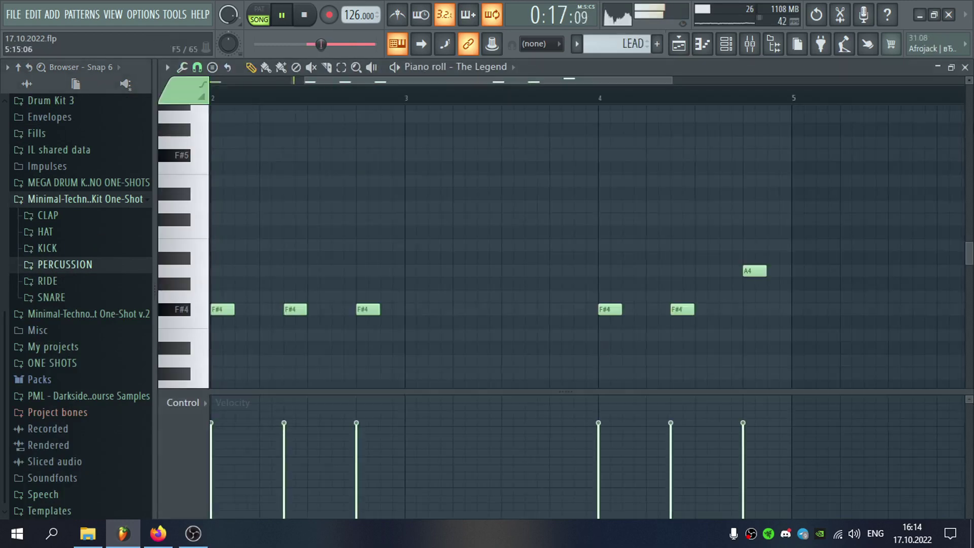
{"action": "left_click", "coordinate": [965, 67]}
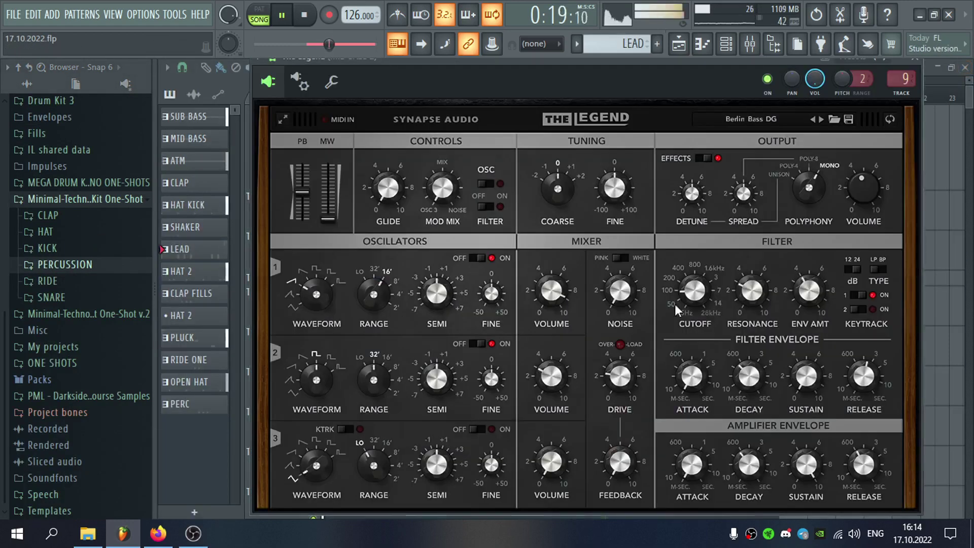
{"action": "left_click_drag", "start_coordinate": [698, 304], "coordinate": [685, 237]}
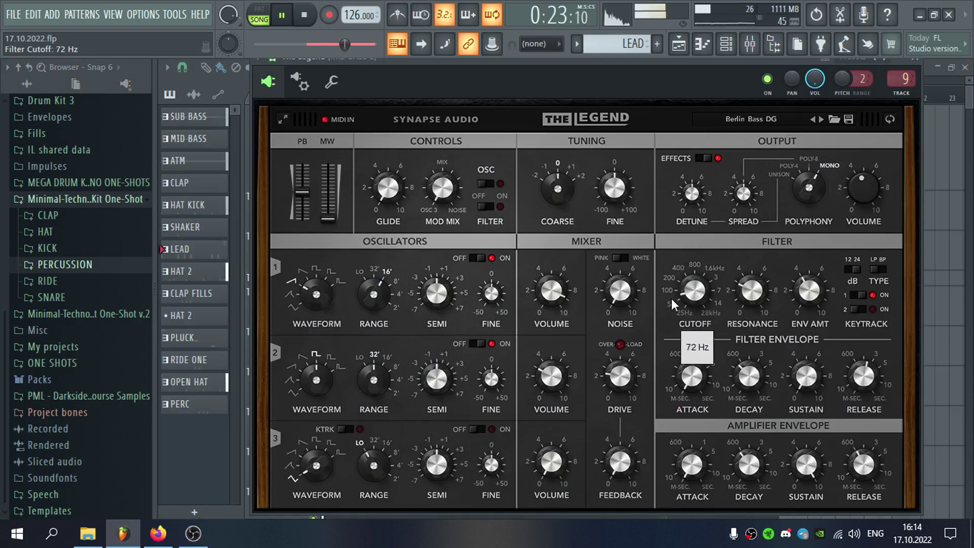
{"action": "left_click_drag", "start_coordinate": [672, 299], "coordinate": [672, 299]}
{"action": "key", "text": "F5"}
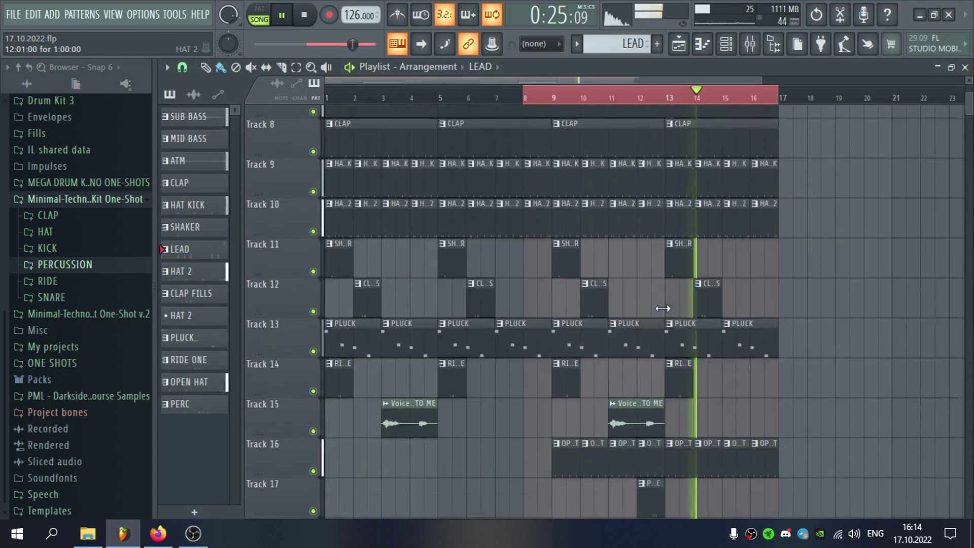
Open the PLUCK pattern's Spire synth and set its filter 2 cutoff to 1000
{"action": "scroll", "coordinate": [662, 308], "scroll_direction": "down", "scroll_amount": 1}
{"action": "double_click", "coordinate": [642, 309]}
{"action": "left_click", "coordinate": [964, 67]}
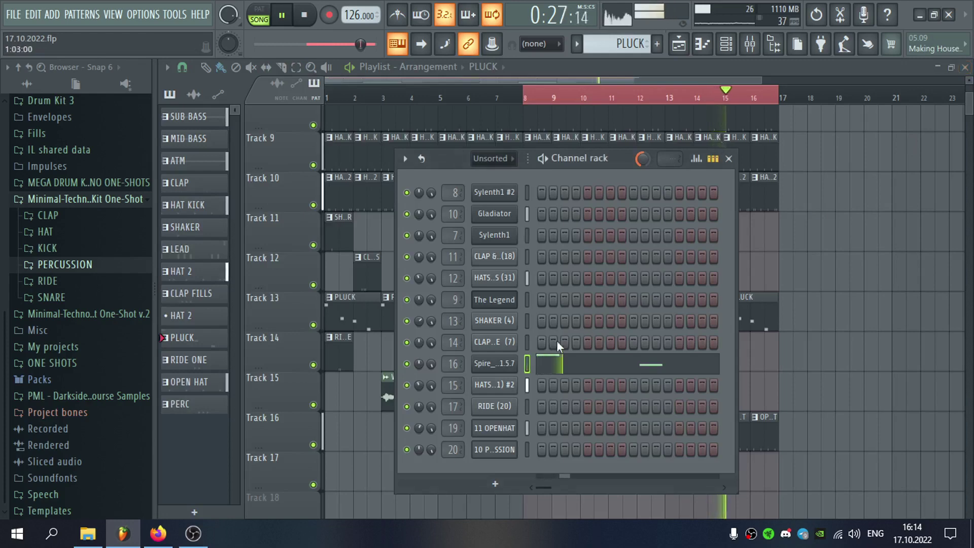
{"action": "left_click", "coordinate": [506, 364]}
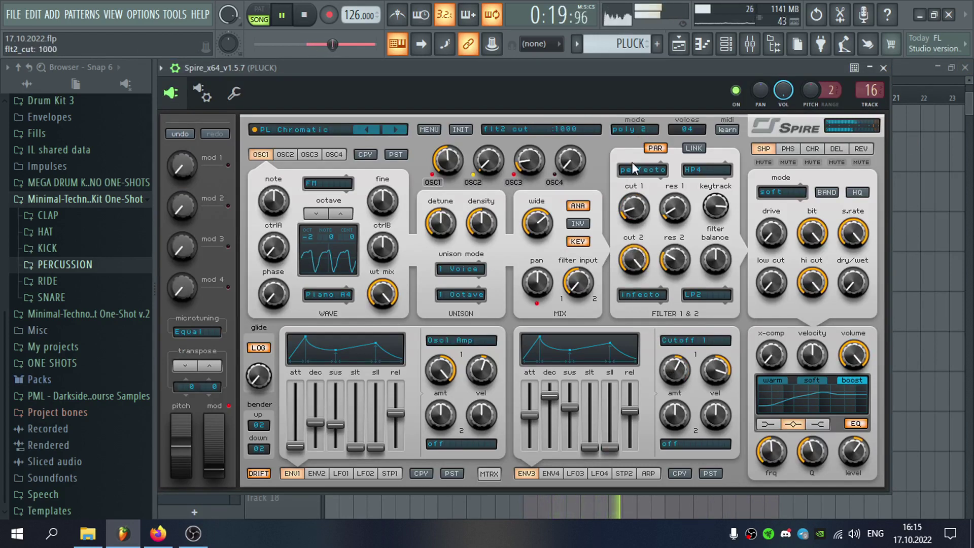
{"action": "left_click", "coordinate": [883, 68]}
{"action": "left_click", "coordinate": [726, 45]}
Expand the kit's SNARE sample folder and create a new pattern named SNARE
{"action": "scroll", "coordinate": [821, 315], "scroll_direction": "down", "scroll_amount": 3}
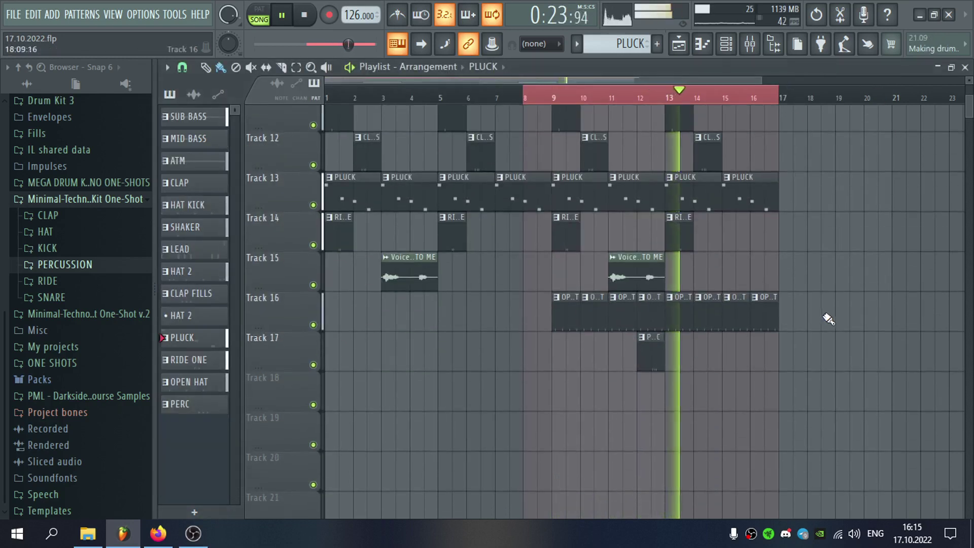
{"action": "scroll", "coordinate": [94, 304], "scroll_direction": "up", "scroll_amount": 3}
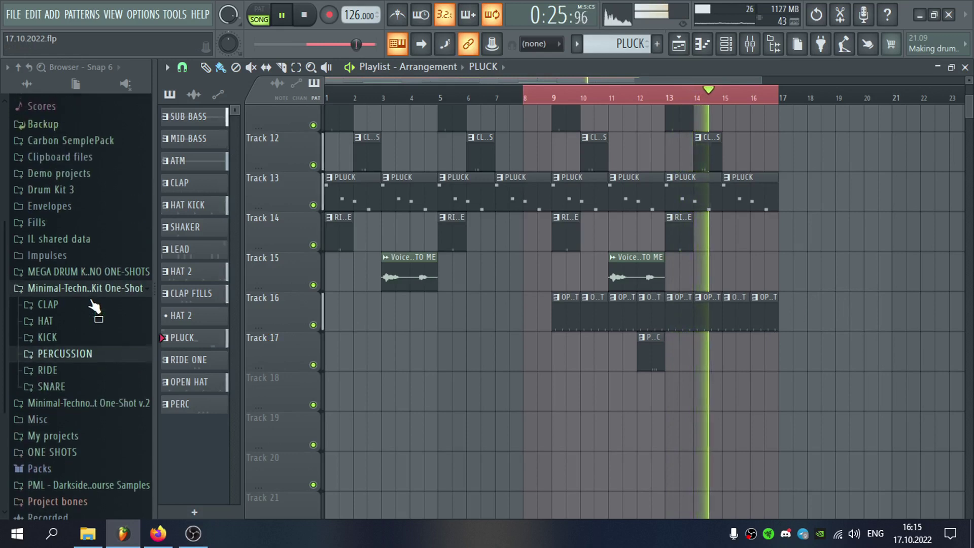
{"action": "left_click", "coordinate": [72, 386]}
{"action": "left_click", "coordinate": [655, 46]}
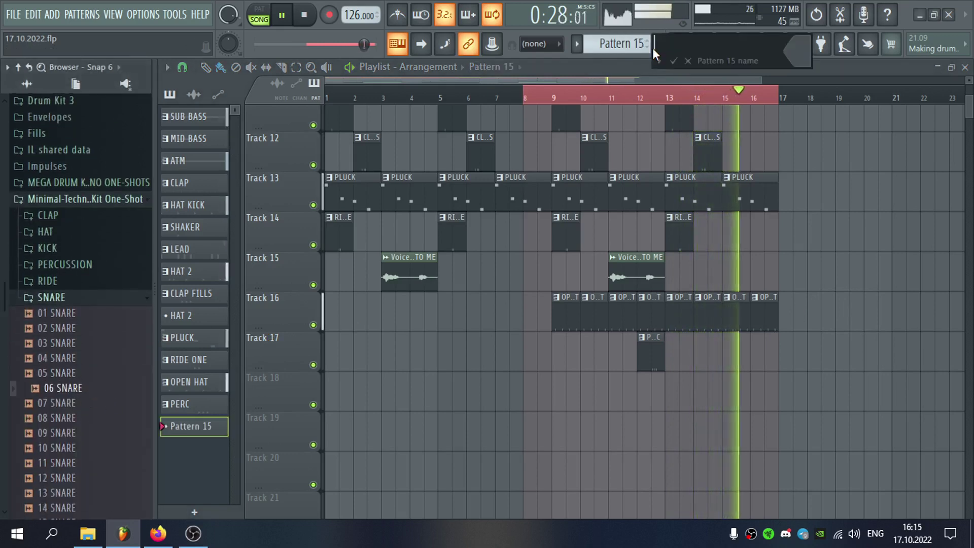
{"action": "type", "text": "SHNARE"}
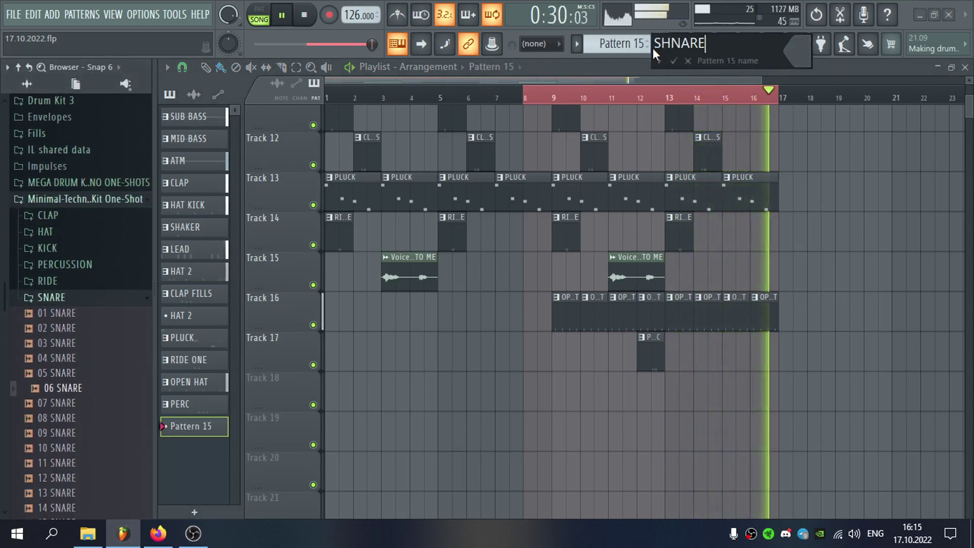
{"action": "key", "text": "Return"}
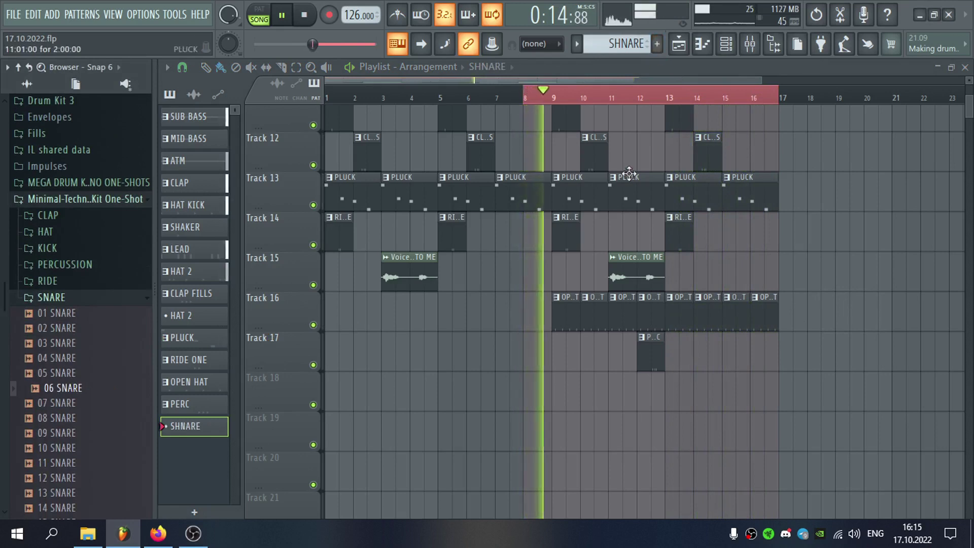
{"action": "middle_click", "coordinate": [205, 424]}
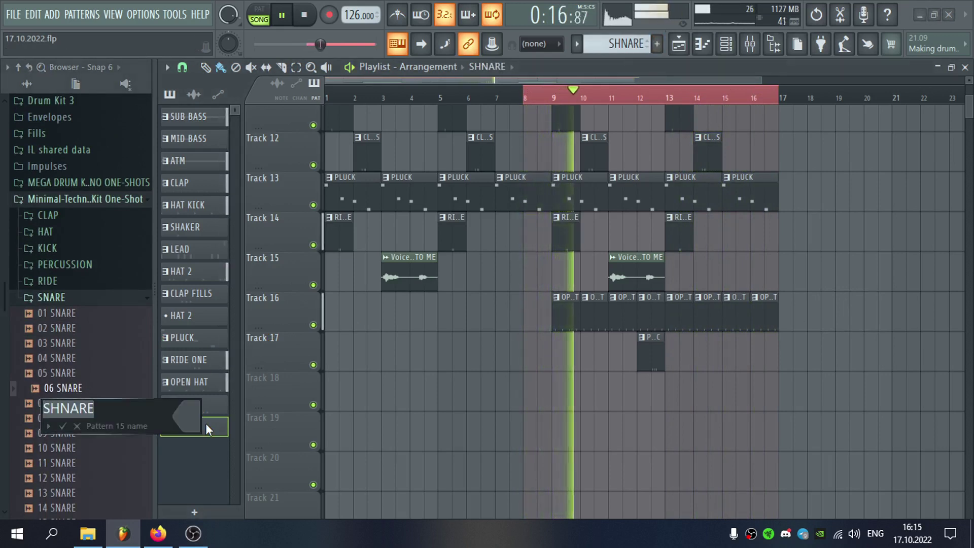
{"action": "type", "text": "SNARE"}
{"action": "key", "text": "Return"}
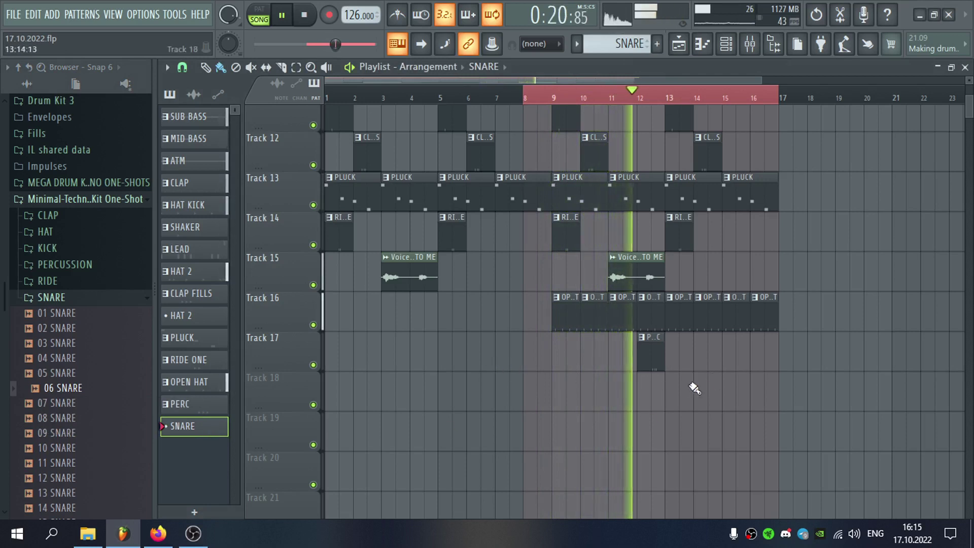
Place a SNARE pattern clip on Track 18 at bar 12, open its channels and stop playback
{"action": "left_click", "coordinate": [643, 393]}
{"action": "double_click", "coordinate": [640, 394]}
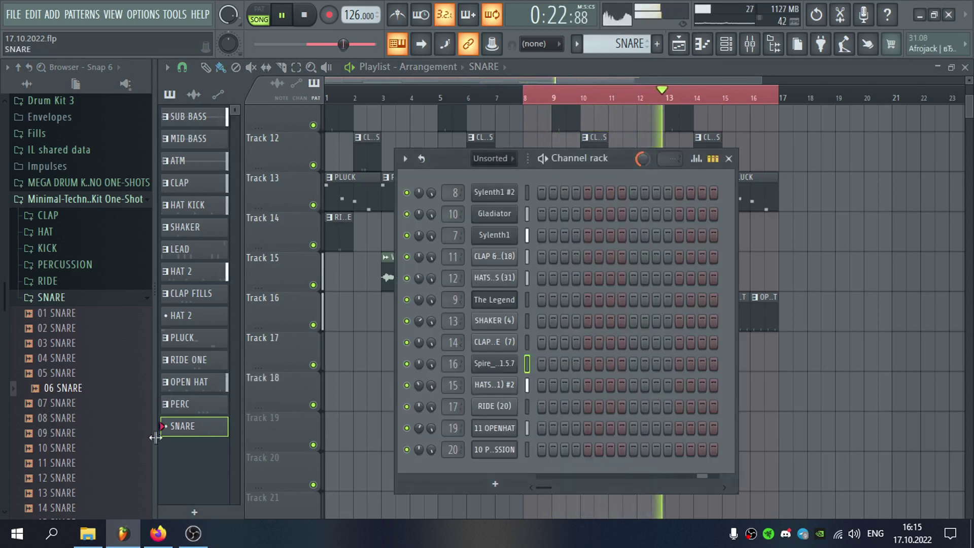
{"action": "key", "text": "space"}
Add the 08 SNARE sample as a new channel and place a hit on step 15
{"action": "left_click", "coordinate": [57, 417]}
{"action": "left_click_drag", "start_coordinate": [57, 418], "coordinate": [608, 475]}
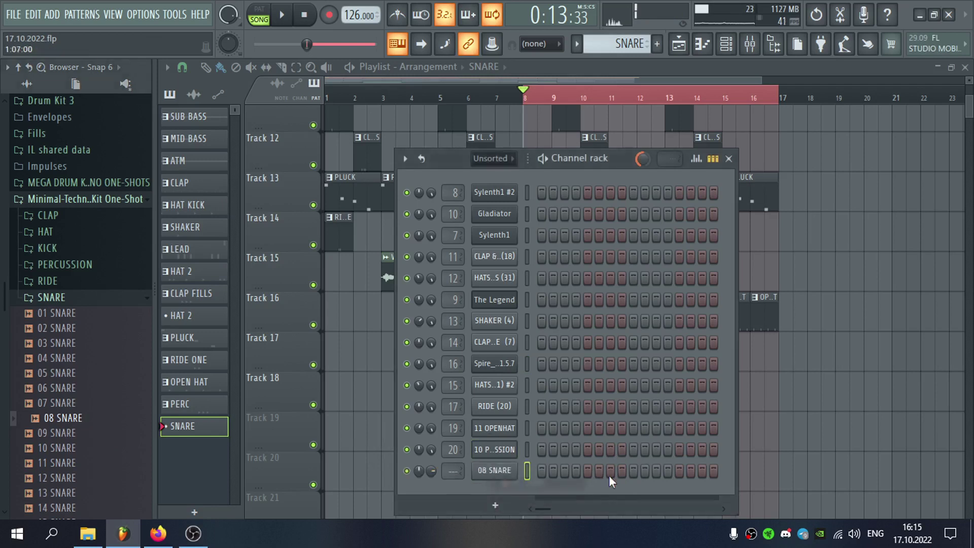
{"action": "key", "text": "space"}
{"action": "left_click", "coordinate": [674, 78]}
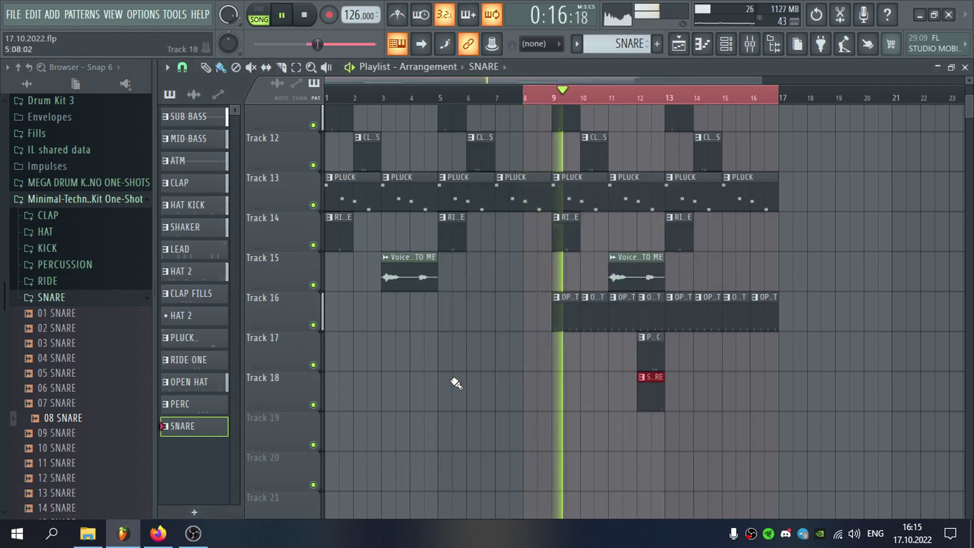
Add another SNARE clip on Track 18 at bar 4 and reopen the SNARE pattern's channels
{"action": "left_click", "coordinate": [420, 379]}
{"action": "left_click", "coordinate": [512, 386]}
{"action": "right_click", "coordinate": [529, 395]}
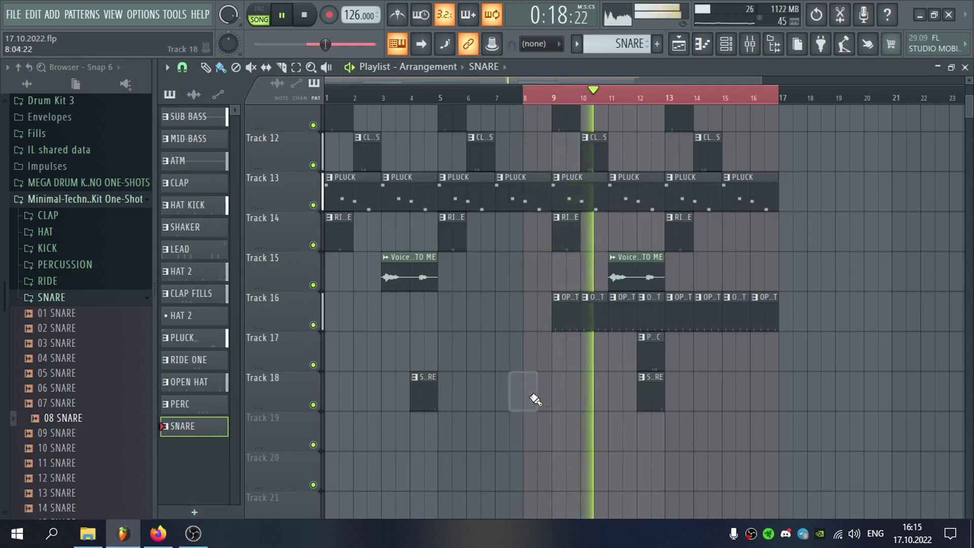
{"action": "double_click", "coordinate": [643, 393]}
{"action": "left_click", "coordinate": [946, 73]}
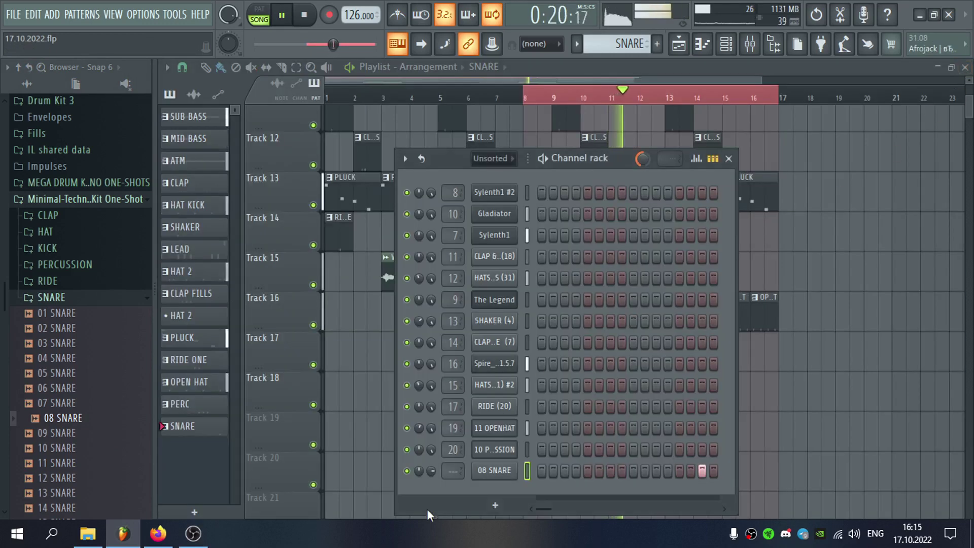
Assign the 08 SNARE channel to mixer track 21, lower its fader and route it to the DRUM G bus
{"action": "left_click", "coordinate": [507, 463]}
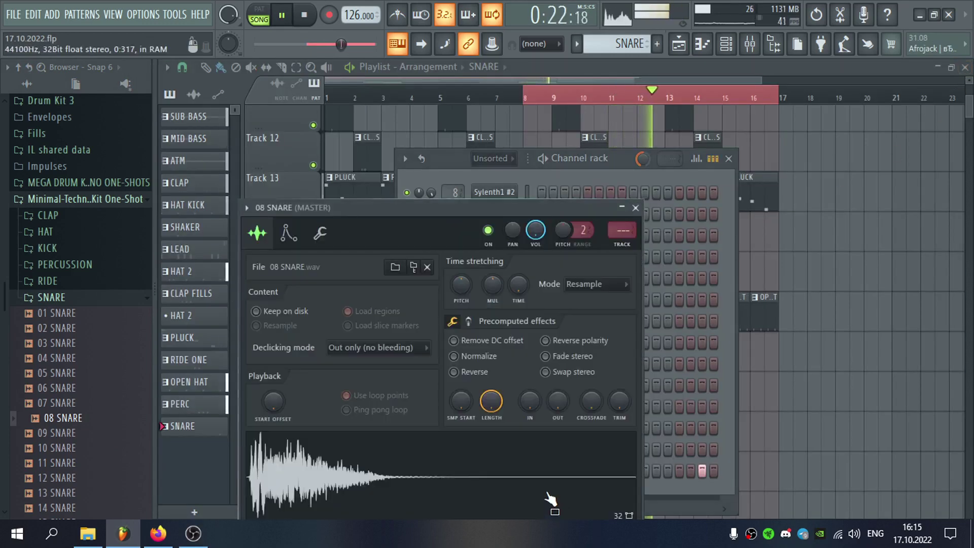
{"action": "left_click", "coordinate": [631, 244]}
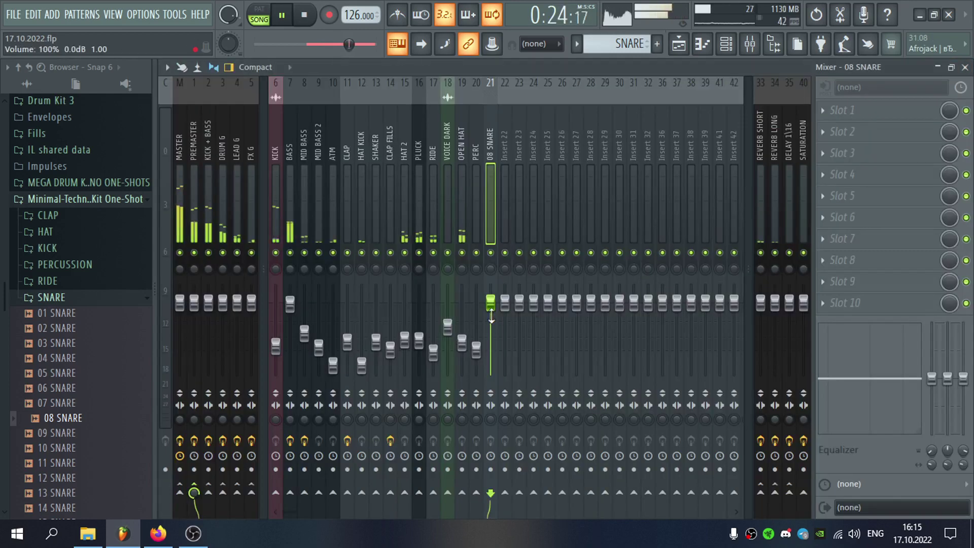
{"action": "left_click_drag", "start_coordinate": [490, 303], "coordinate": [490, 308]}
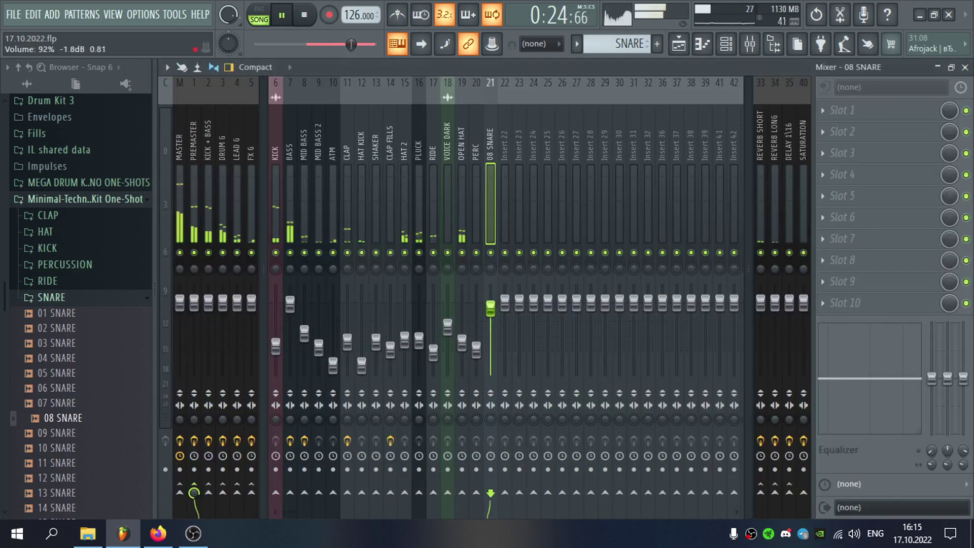
{"action": "left_click", "coordinate": [223, 493]}
{"action": "left_click_drag", "start_coordinate": [491, 341], "coordinate": [491, 339]}
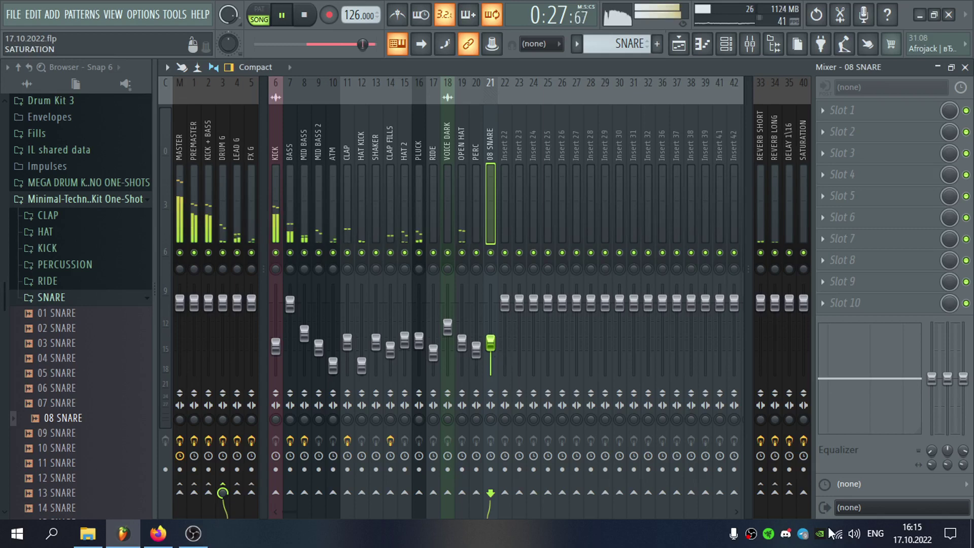
Send the snare mixer track to REVERB LONG at 30% and trim its volume to 38%
{"action": "left_click", "coordinate": [775, 493]}
{"action": "left_click_drag", "start_coordinate": [775, 493], "coordinate": [775, 512]}
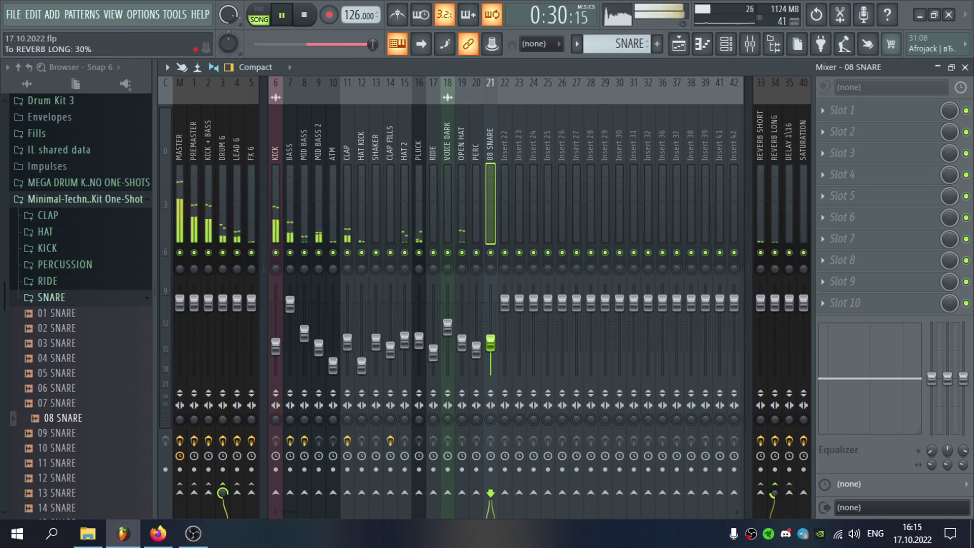
{"action": "left_click", "coordinate": [965, 67]}
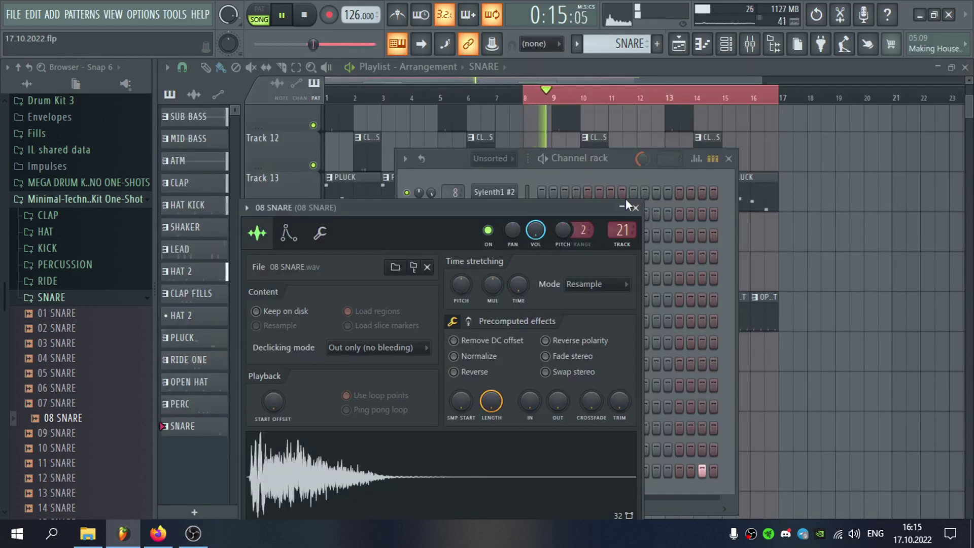
{"action": "left_click", "coordinate": [637, 210]}
{"action": "double_click", "coordinate": [453, 472]}
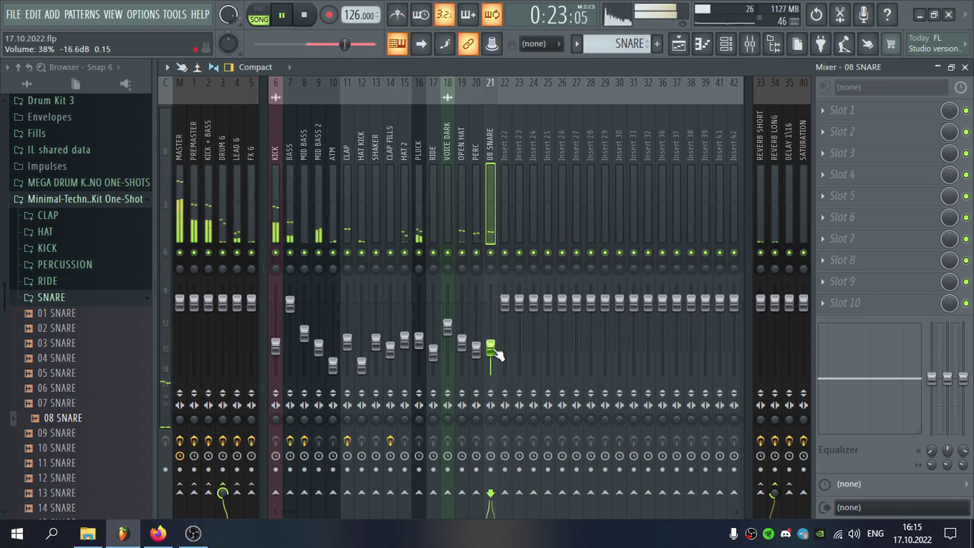
{"action": "left_click", "coordinate": [965, 66]}
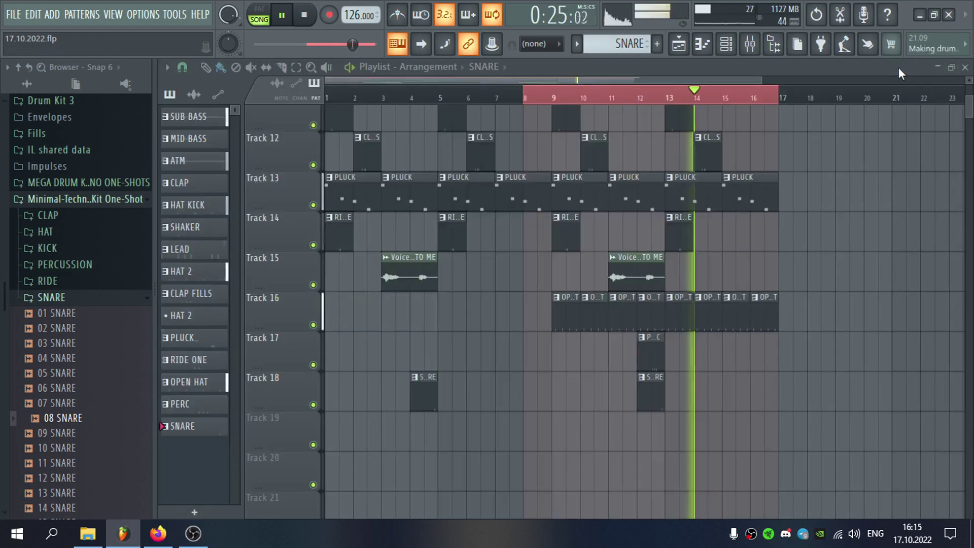
Select bar 12 for looped playback and open the channels of its SNARE clip
{"action": "left_click", "coordinate": [640, 104]}
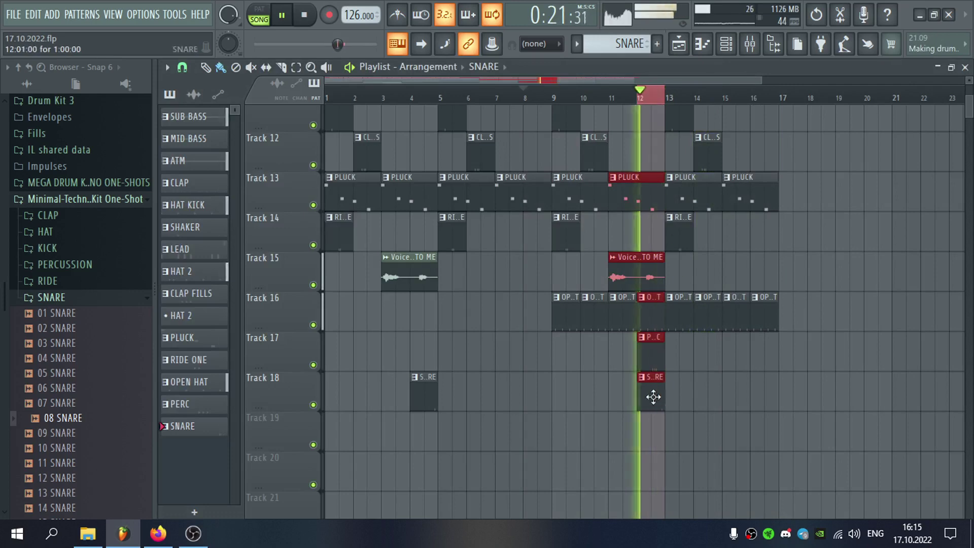
{"action": "double_click", "coordinate": [653, 392]}
{"action": "left_click", "coordinate": [965, 68]}
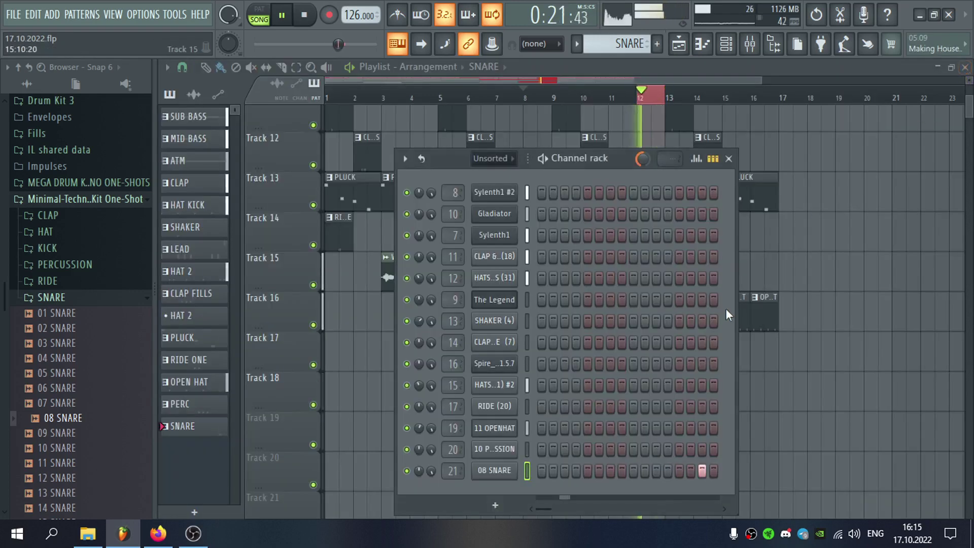
Audition other snare samples with playback stopped, replace the channel's sample with 04 SNARE and resume playback
{"action": "key", "text": "space"}
{"action": "left_click", "coordinate": [91, 406]}
{"action": "left_click", "coordinate": [92, 374]}
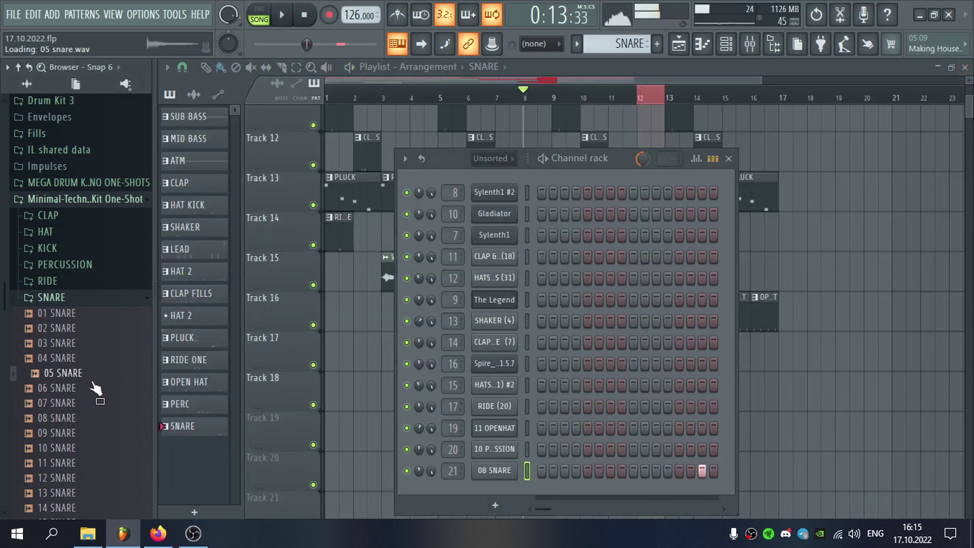
{"action": "left_click", "coordinate": [91, 359]}
{"action": "left_click", "coordinate": [90, 343]}
{"action": "left_click", "coordinate": [91, 359]}
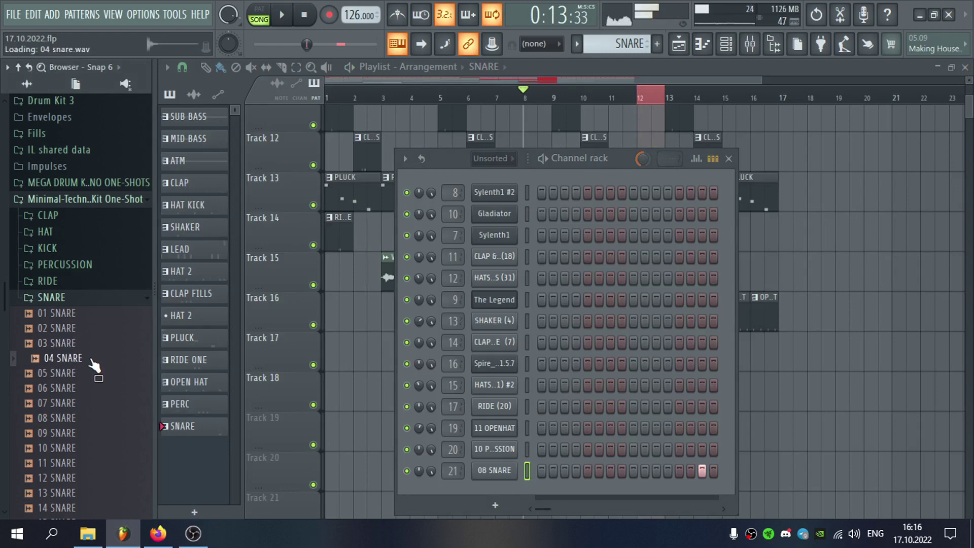
{"action": "middle_click", "coordinate": [92, 360]}
{"action": "key", "text": "space"}
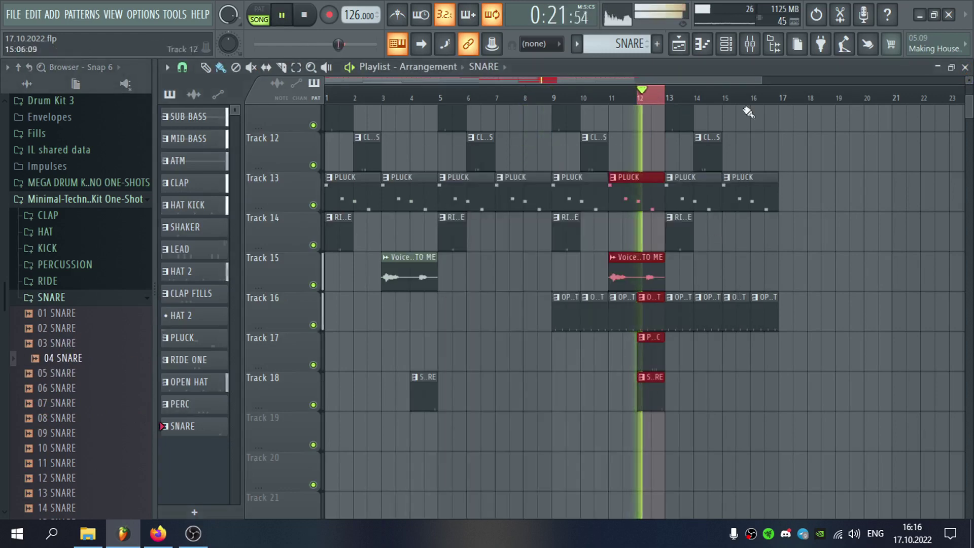
Raise the fader of the snare's mixer track 21
{"action": "key", "text": "F6"}
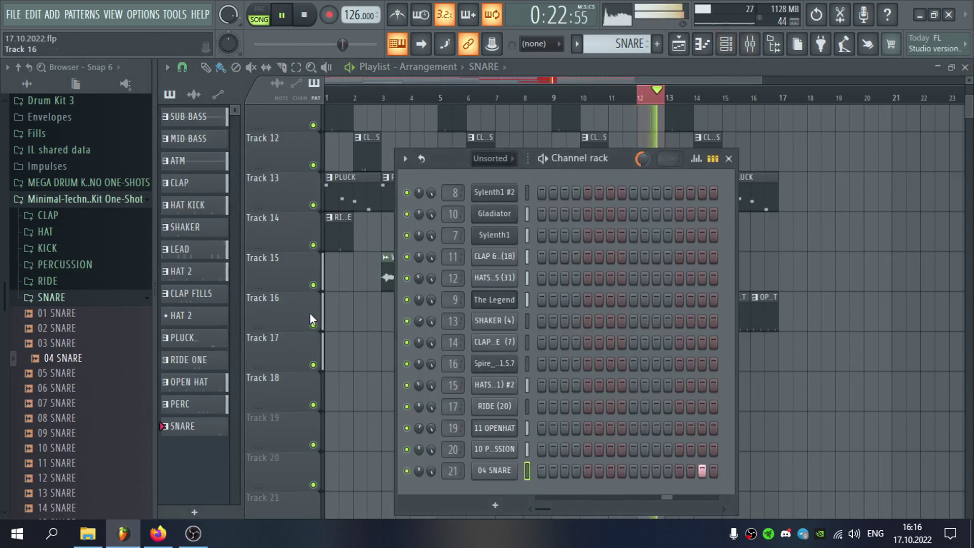
{"action": "double_click", "coordinate": [453, 469]}
{"action": "left_click_drag", "start_coordinate": [491, 332], "coordinate": [491, 330]}
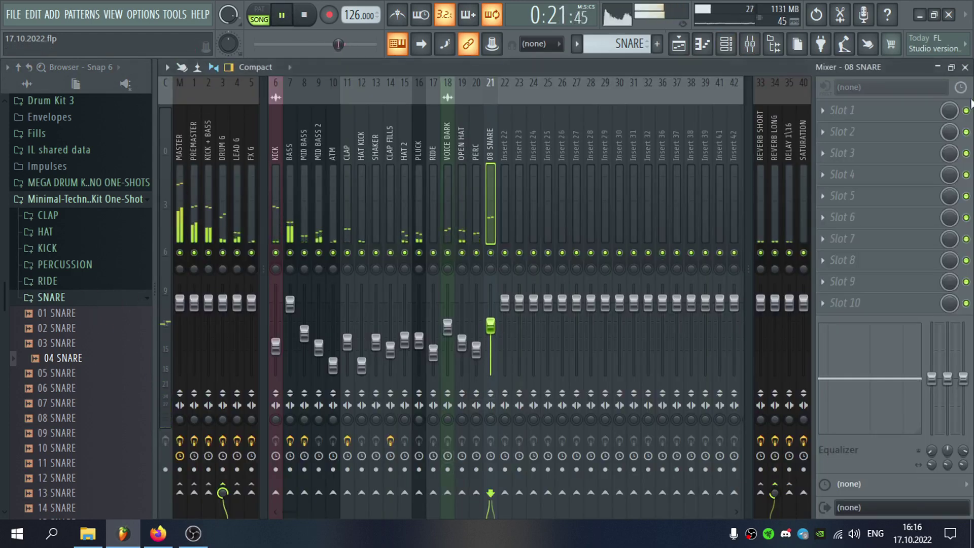
{"action": "left_click", "coordinate": [966, 66]}
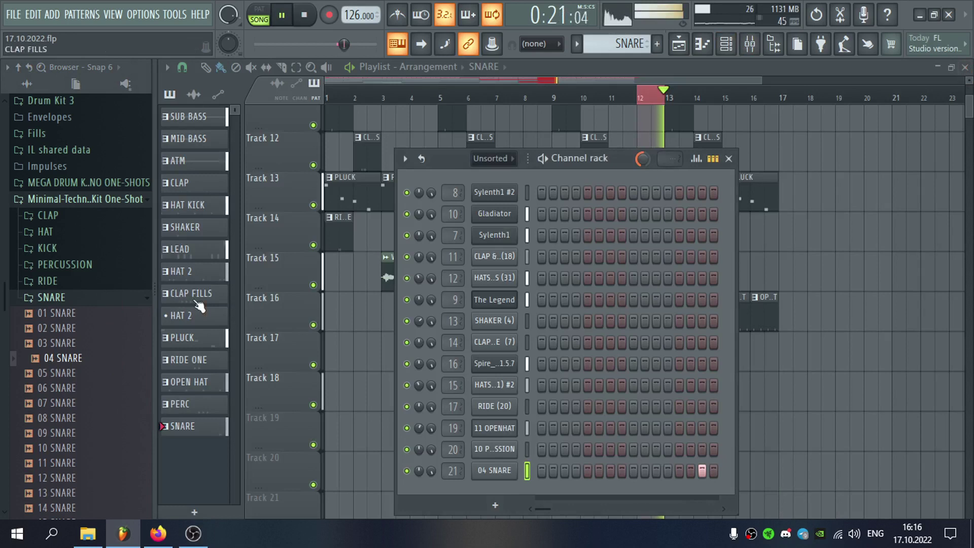
Replace the snare channel's sample with 02 SNARE and add a hit on step 14
{"action": "left_click", "coordinate": [85, 343]}
{"action": "left_click", "coordinate": [95, 330]}
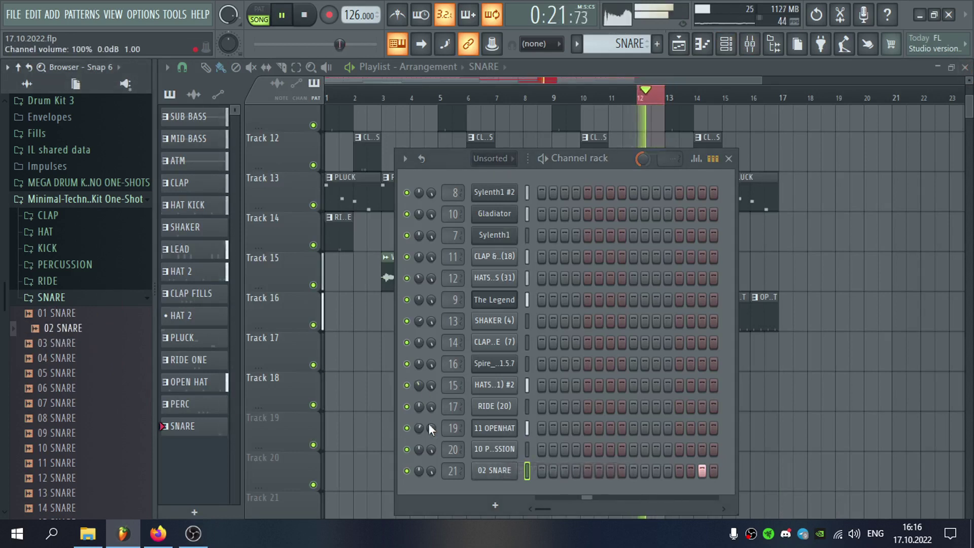
{"action": "left_click", "coordinate": [691, 471]}
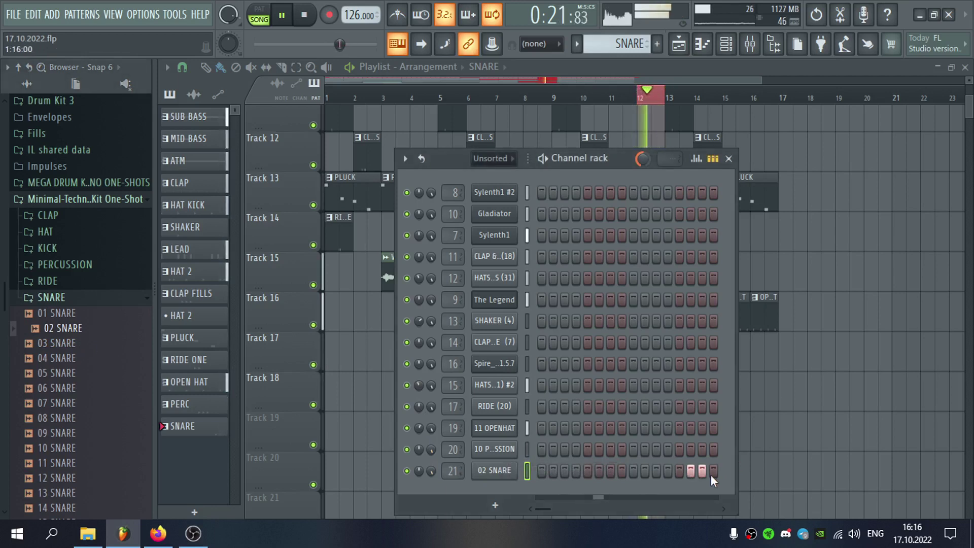
Toggle the Cut itself option for 02 SNARE and shift its two hits to steps 13 and 14
{"action": "right_click", "coordinate": [508, 473]}
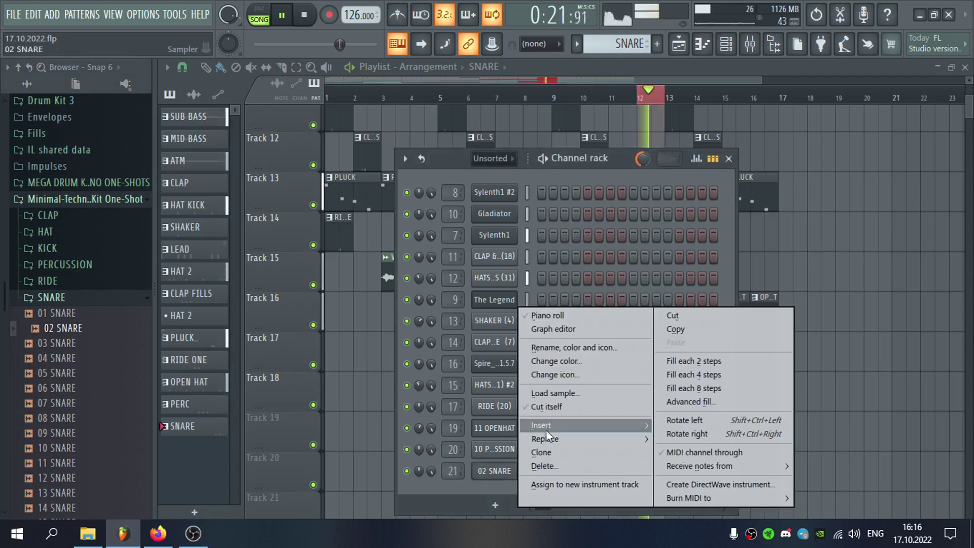
{"action": "left_click", "coordinate": [545, 408]}
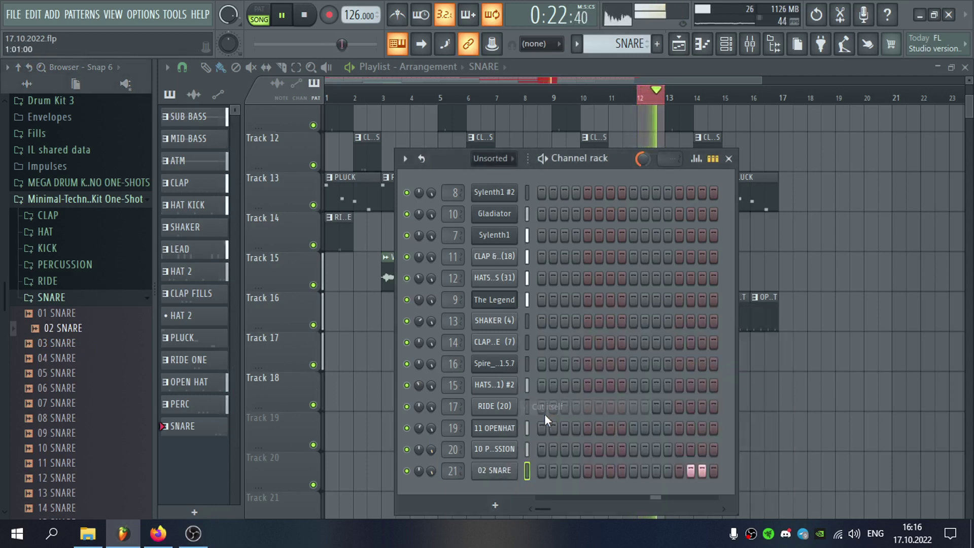
{"action": "left_click", "coordinate": [680, 470]}
{"action": "left_click", "coordinate": [702, 470]}
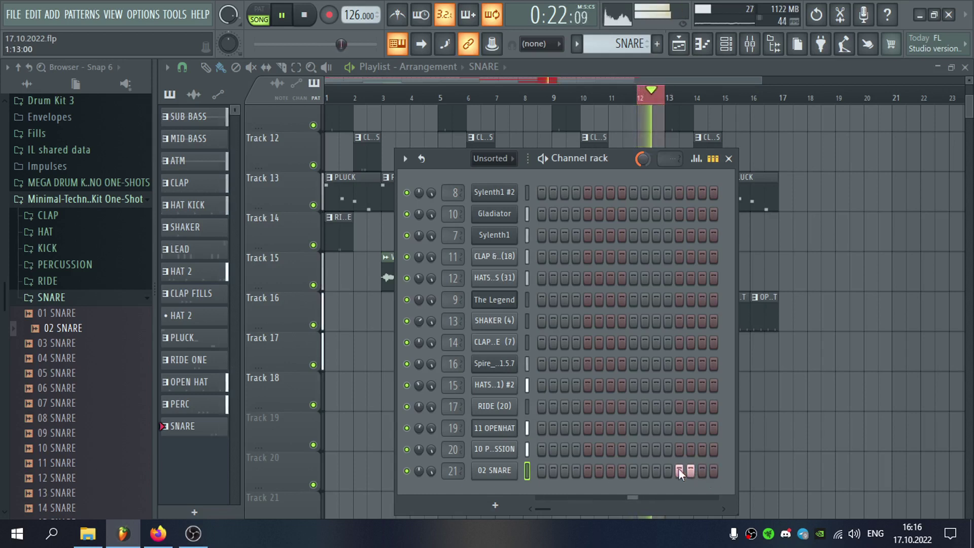
{"action": "key", "text": "F6"}
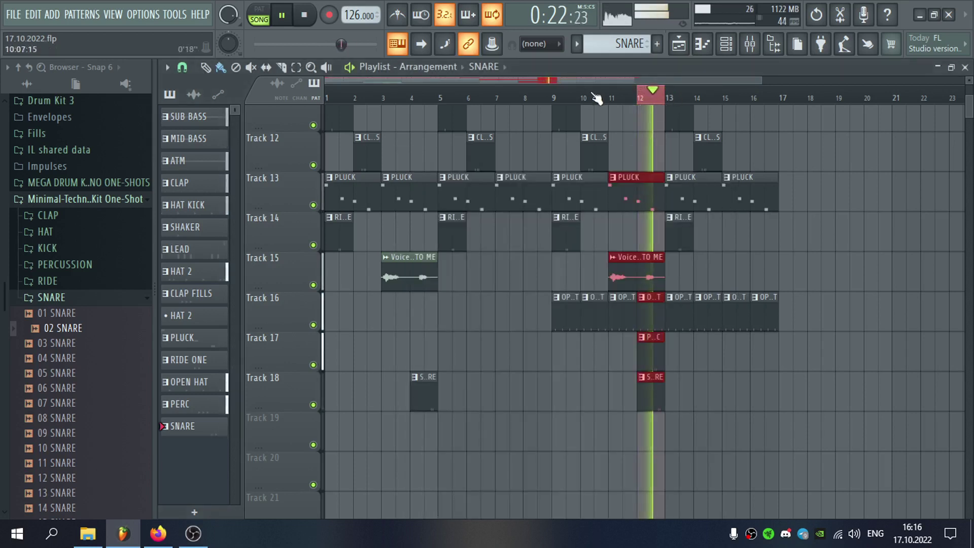
Play the arrangement from bar 2 to hear the snare hits at bar 4
{"action": "left_click", "coordinate": [412, 99]}
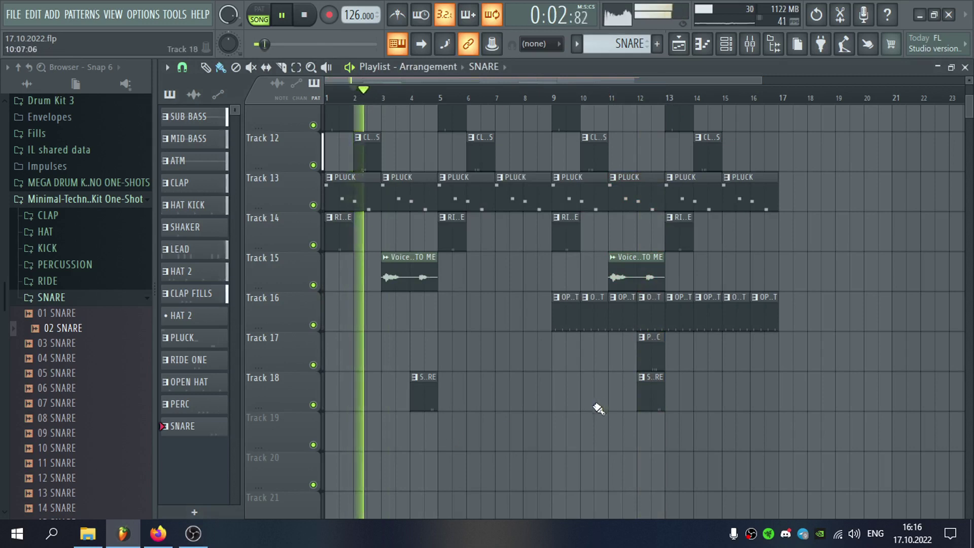
{"action": "left_click", "coordinate": [485, 392]}
{"action": "right_click", "coordinate": [484, 392]}
{"action": "scroll", "coordinate": [515, 429], "scroll_direction": "up", "scroll_amount": 2}
{"action": "scroll", "coordinate": [516, 429], "scroll_direction": "down", "scroll_amount": 2}
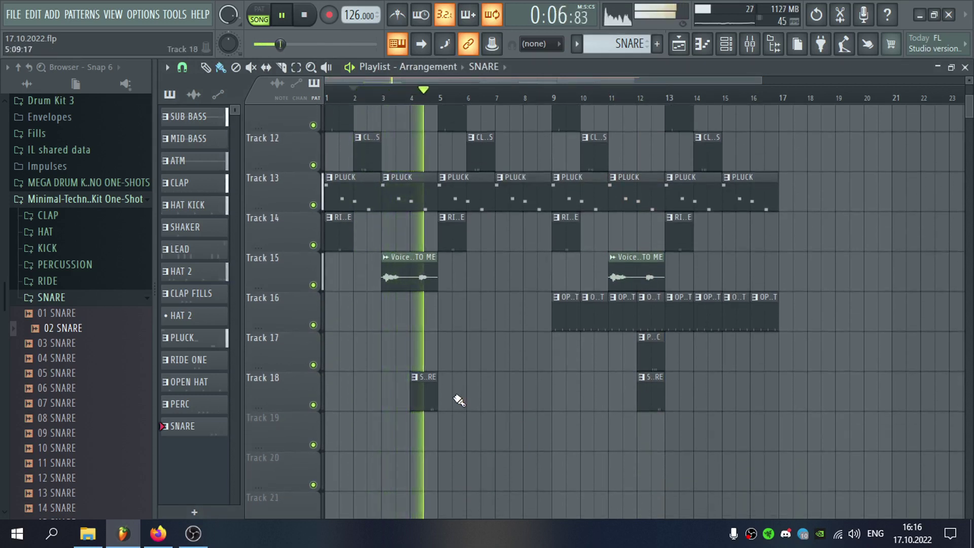
Move the two 02 SNARE hits to steps 15 and 16 in the SNARE pattern's piano roll
{"action": "double_click", "coordinate": [429, 393]}
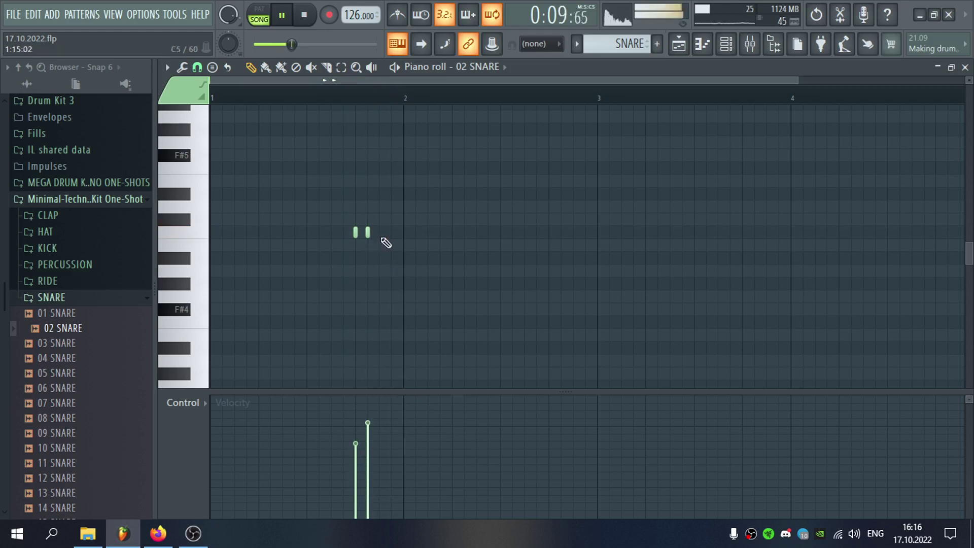
{"action": "left_click", "coordinate": [380, 232]}
{"action": "right_click", "coordinate": [368, 232]}
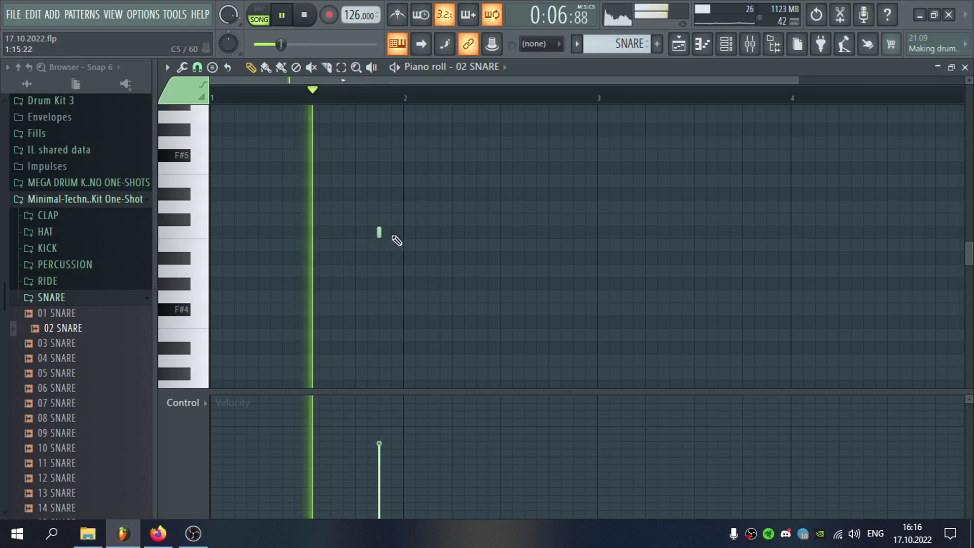
{"action": "left_click", "coordinate": [391, 232]}
{"action": "left_click", "coordinate": [964, 67]}
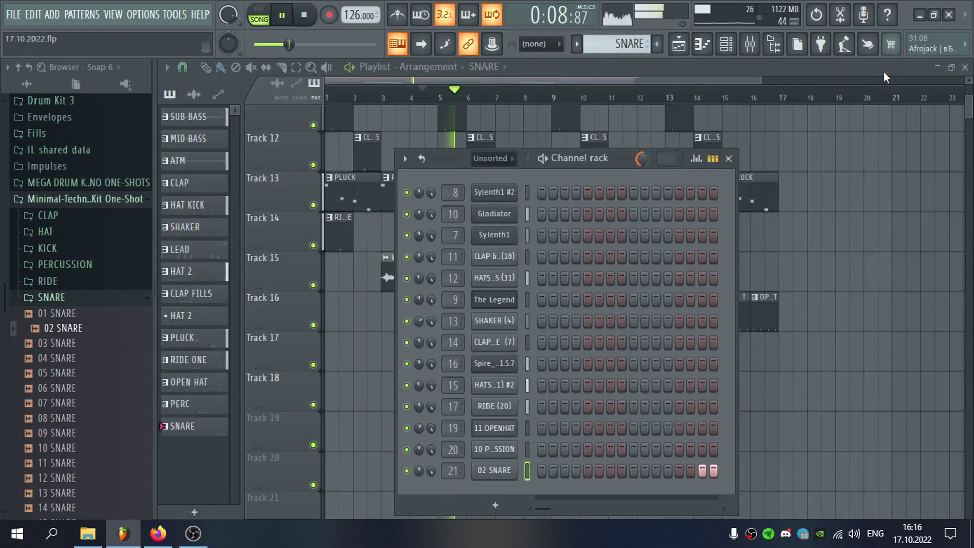
{"action": "left_click", "coordinate": [882, 72]}
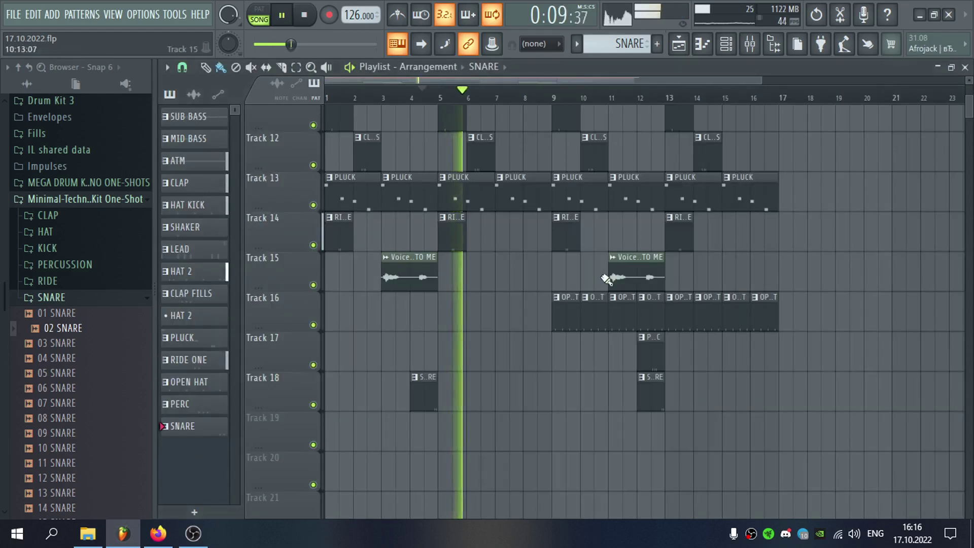
Collapse the drum kit's sample folders and create a new pattern named LEAD 2
{"action": "left_click", "coordinate": [108, 300]}
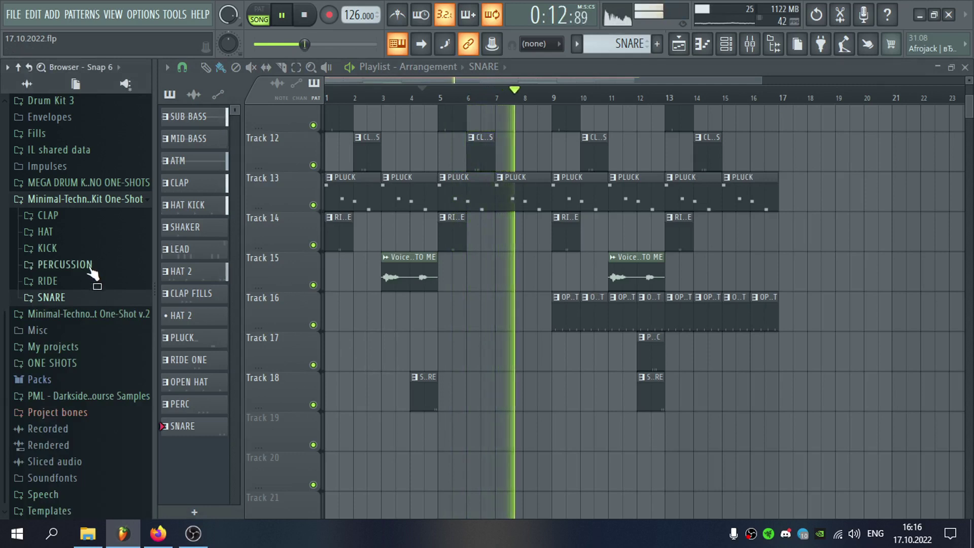
{"action": "left_click", "coordinate": [72, 203]}
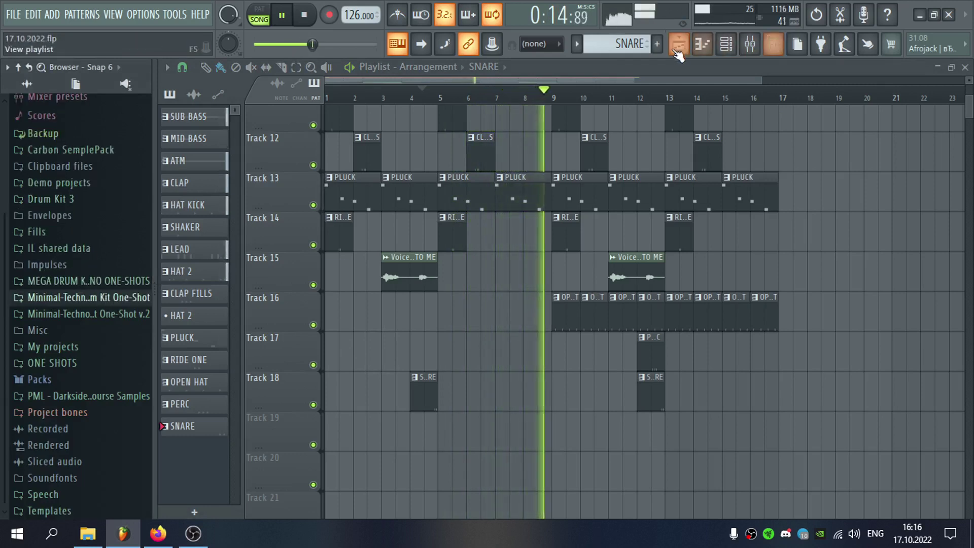
{"action": "left_click", "coordinate": [657, 43]}
{"action": "type", "text": "LEAD"}
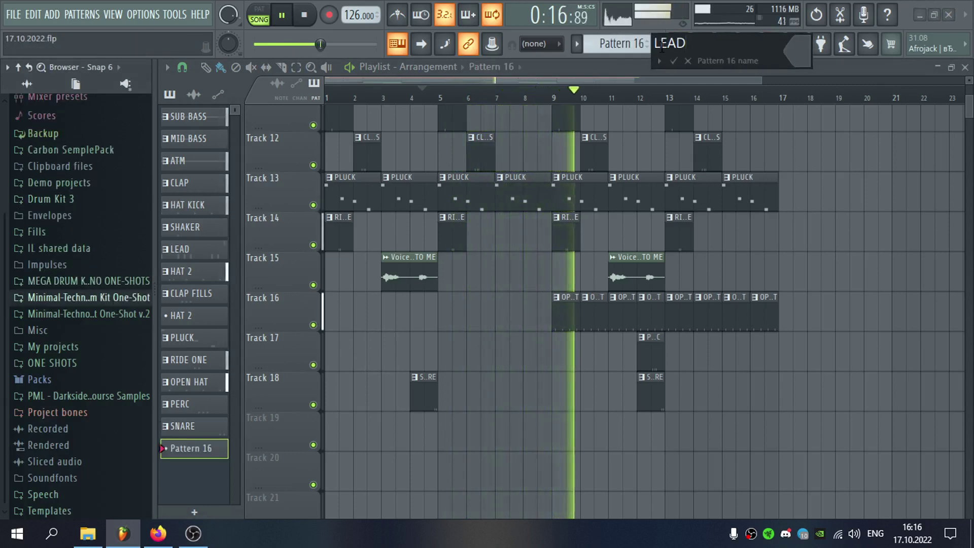
{"action": "type", "text": " 2"}
{"action": "key", "text": "Return"}
Insert an empty playlist track between ATM and CLAP and place a LEAD 2 clip on it at bar 9
{"action": "scroll", "coordinate": [524, 317], "scroll_direction": "up", "scroll_amount": 1}
{"action": "scroll", "coordinate": [524, 317], "scroll_direction": "up", "scroll_amount": 10}
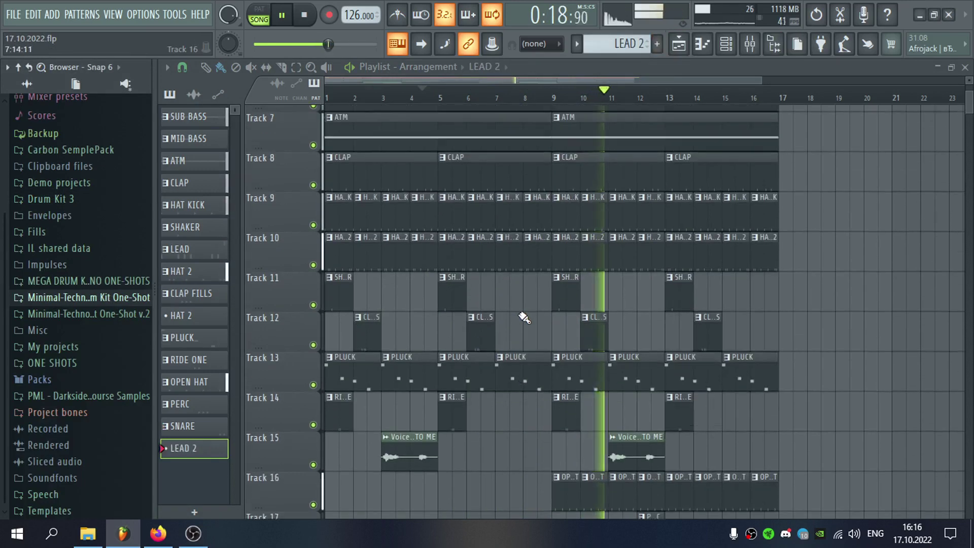
{"action": "scroll", "coordinate": [374, 342], "scroll_direction": "down", "scroll_amount": 5}
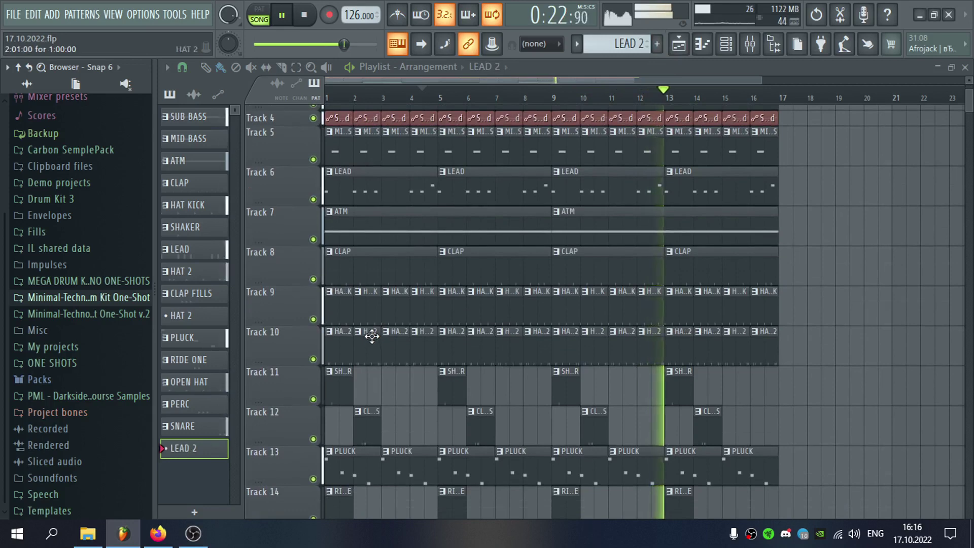
{"action": "right_click", "coordinate": [299, 304]}
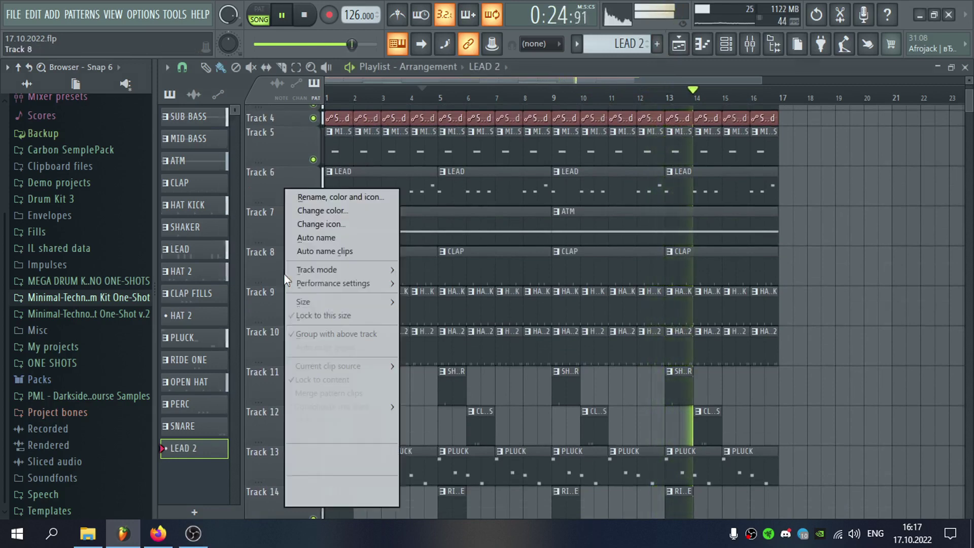
{"action": "left_click", "coordinate": [310, 450]}
{"action": "left_click", "coordinate": [561, 267]}
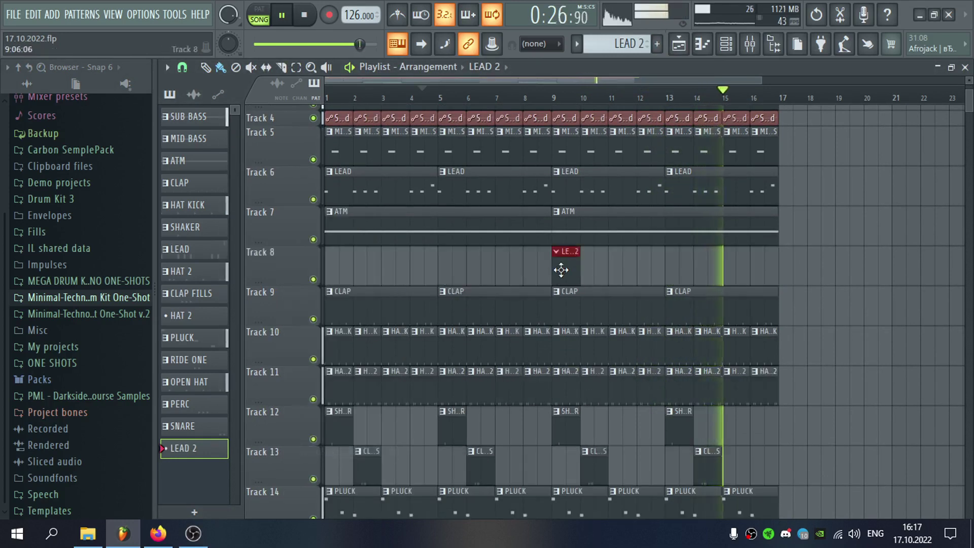
Open the LEAD 2 pattern's channels and insert a new The Legend synth channel beside the 02 SNARE channel
{"action": "double_click", "coordinate": [561, 269]}
{"action": "right_click", "coordinate": [487, 471]}
{"action": "mouse_move", "coordinate": [563, 425]}
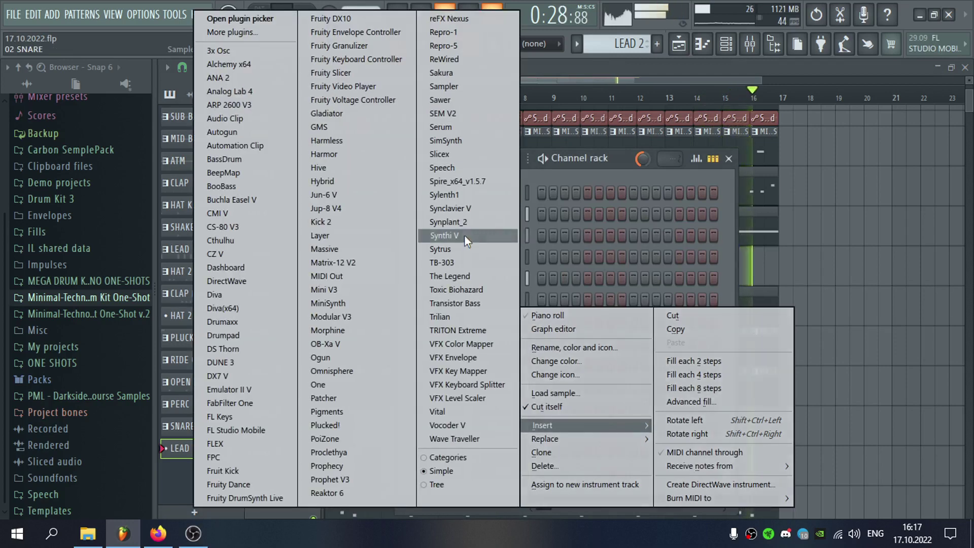
{"action": "left_click", "coordinate": [461, 275]}
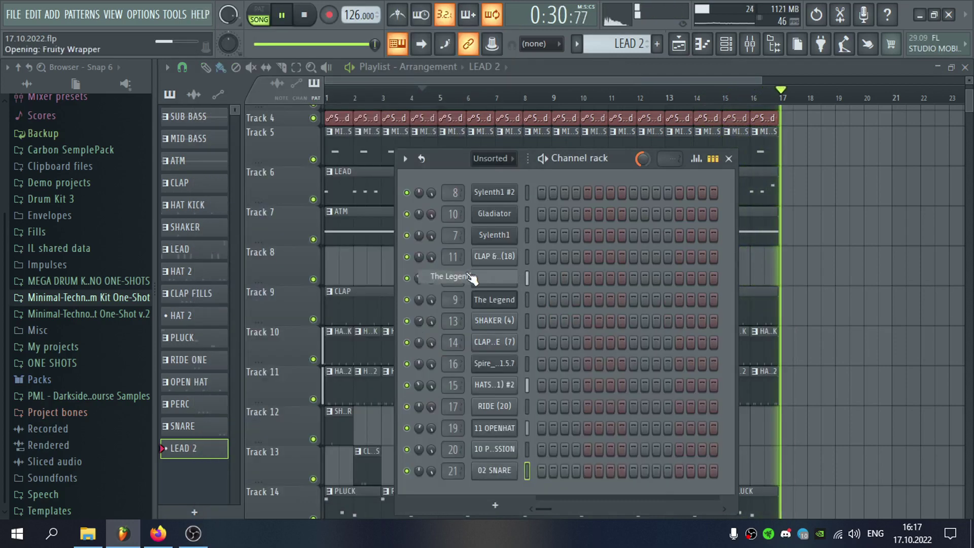
{"action": "left_click", "coordinate": [279, 227]}
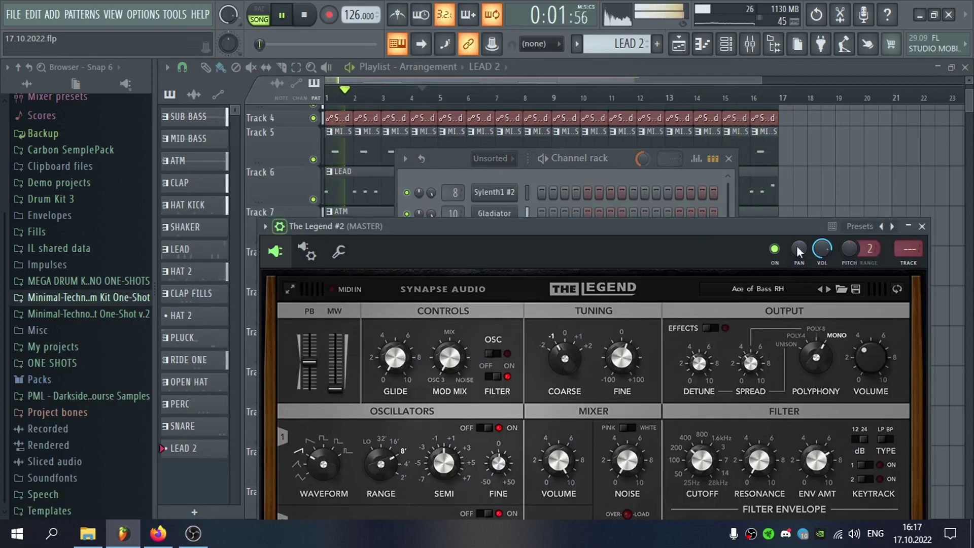
Assign The Legend #2 to mixer track 22 and rename that track LEAD 2
{"action": "left_click_drag", "start_coordinate": [821, 248], "coordinate": [822, 248]}
{"action": "key", "text": "ctrl+l"}
{"action": "key", "text": "F2"}
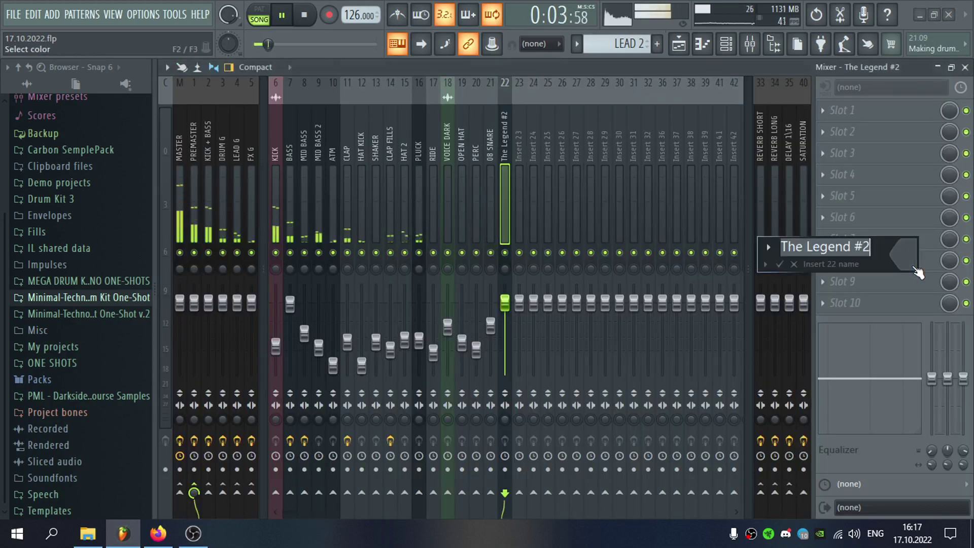
{"action": "type", "text": "LEAD 2"}
{"action": "key", "text": "Return"}
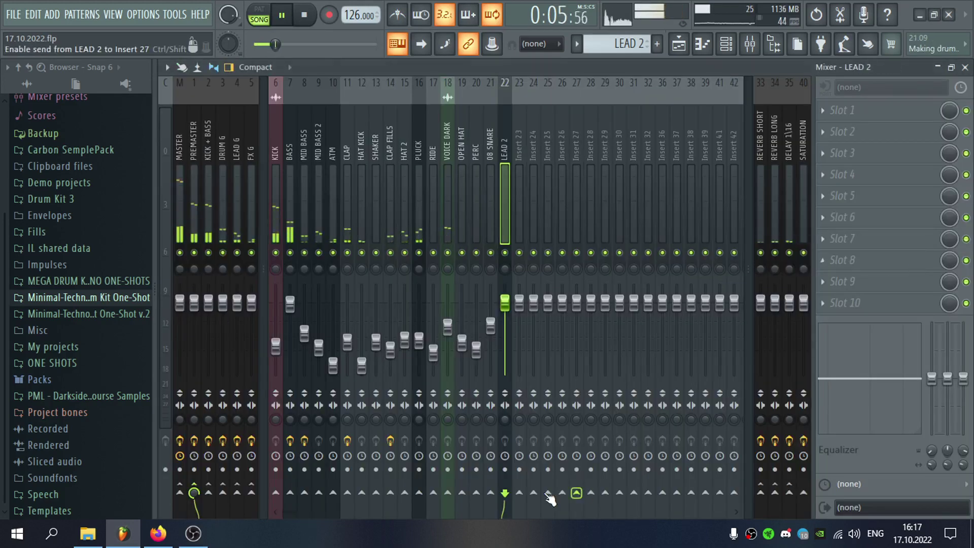
Route the LEAD 2 mixer track to the LEAD G group and lower its fader
{"action": "left_click", "coordinate": [237, 492]}
{"action": "left_click_drag", "start_coordinate": [504, 303], "coordinate": [504, 339]}
{"action": "left_click", "coordinate": [965, 66]}
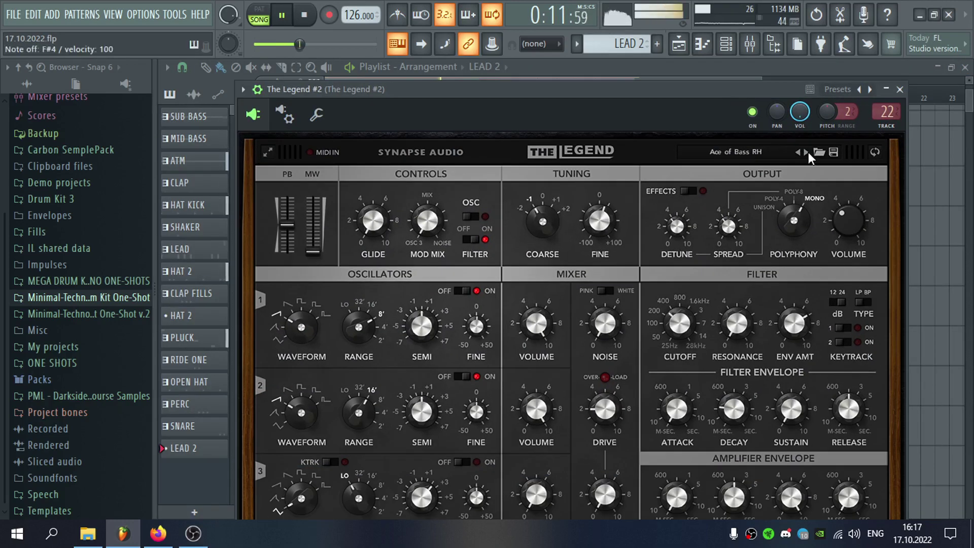
Audition The Legend's presets from Add Lead RH to Armin Lead DG over the arrangement, lowering the channel volume to 39%
{"action": "left_click", "coordinate": [807, 152]}
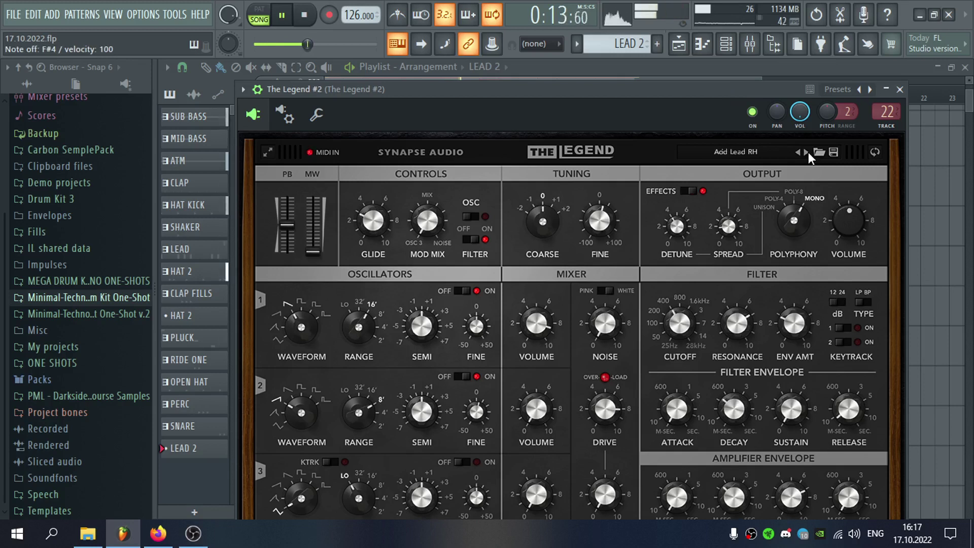
{"action": "left_click", "coordinate": [807, 153]}
{"action": "left_click_drag", "start_coordinate": [800, 112], "coordinate": [799, 126]}
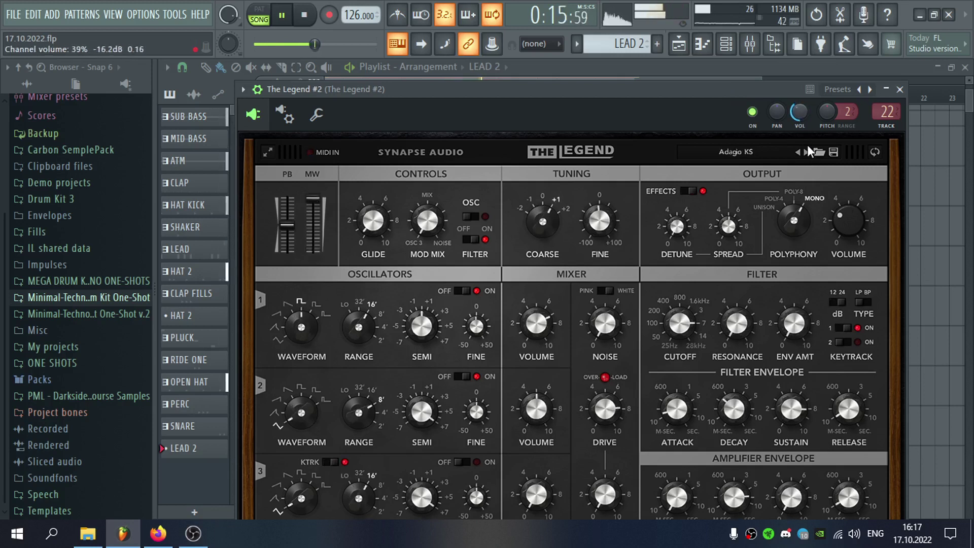
{"action": "left_click", "coordinate": [805, 150]}
{"action": "left_click", "coordinate": [804, 150]}
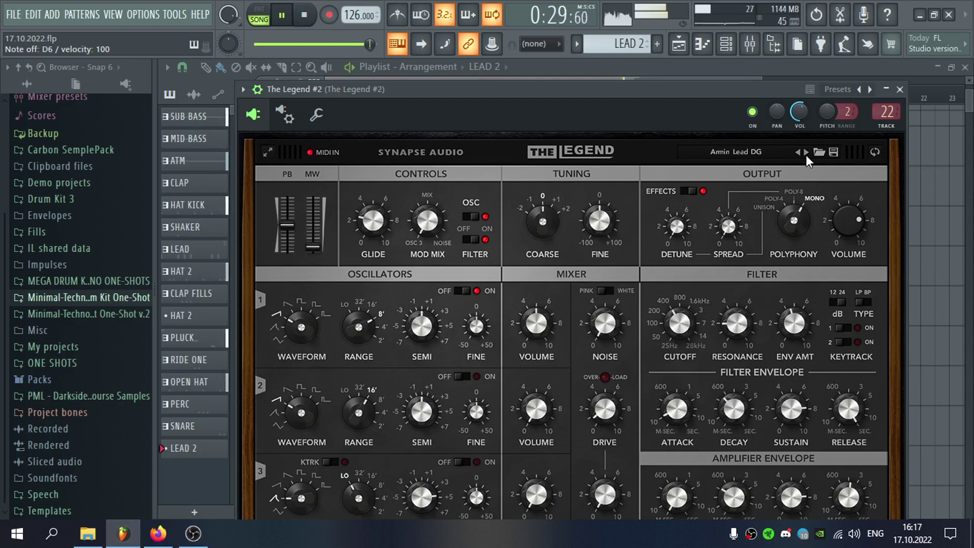
{"action": "key", "text": "space"}
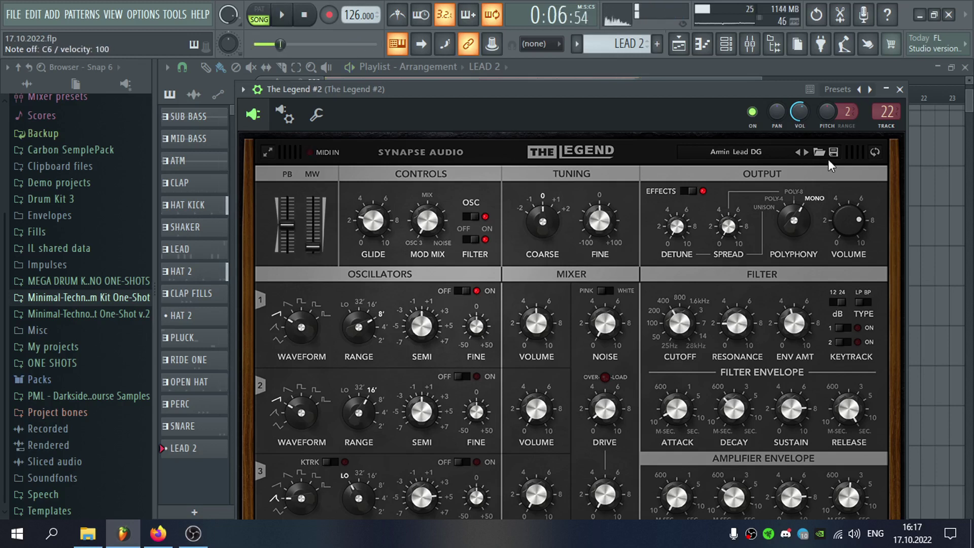
{"action": "key", "text": "space"}
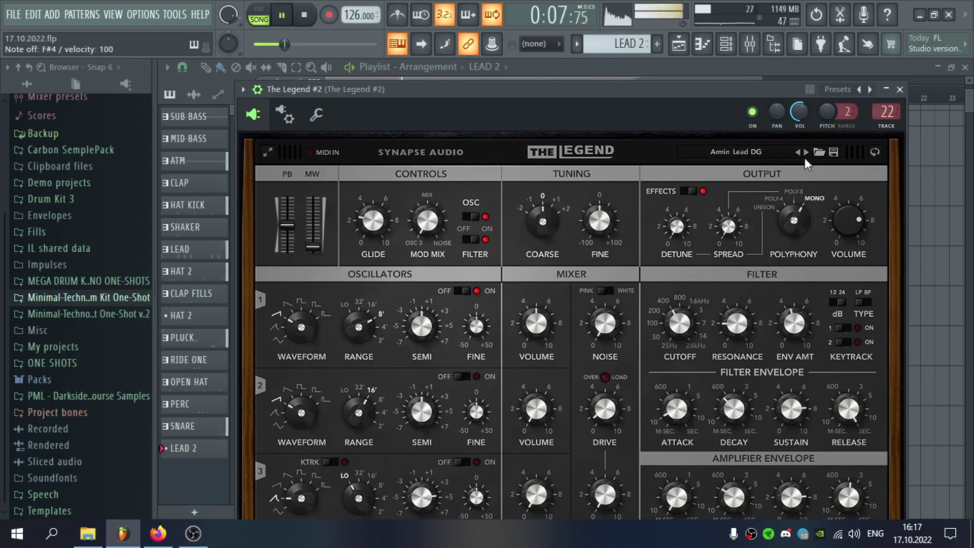
Continue auditioning The Legend's presets over the arrangement from Bass Carpet RH to Santanic Bass KS
{"action": "left_click", "coordinate": [805, 151]}
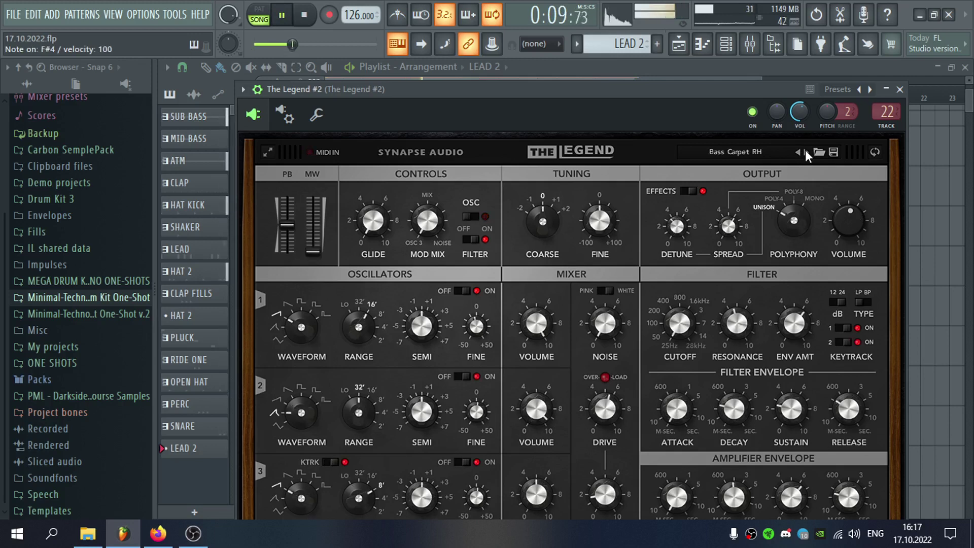
{"action": "left_click", "coordinate": [805, 151]}
{"action": "left_click", "coordinate": [805, 151]}
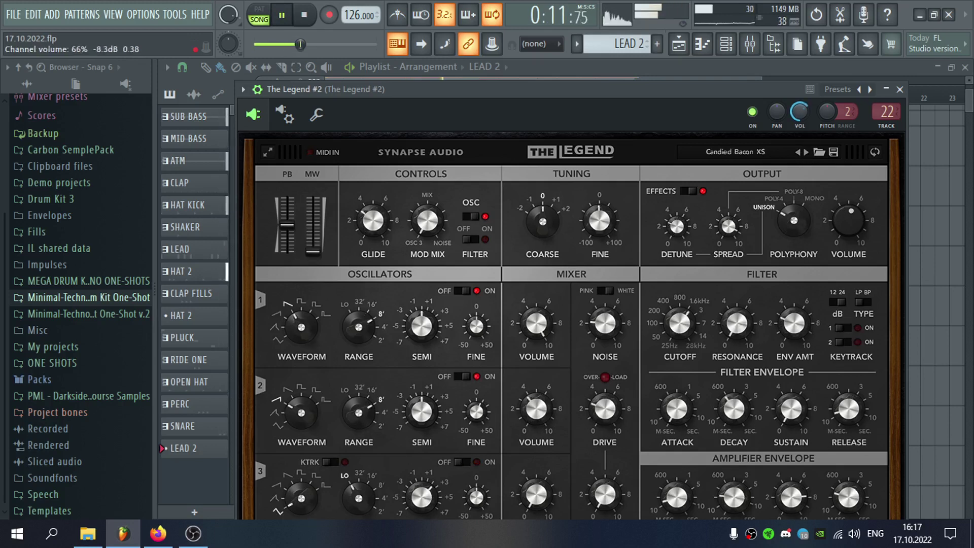
{"action": "left_click", "coordinate": [805, 152]}
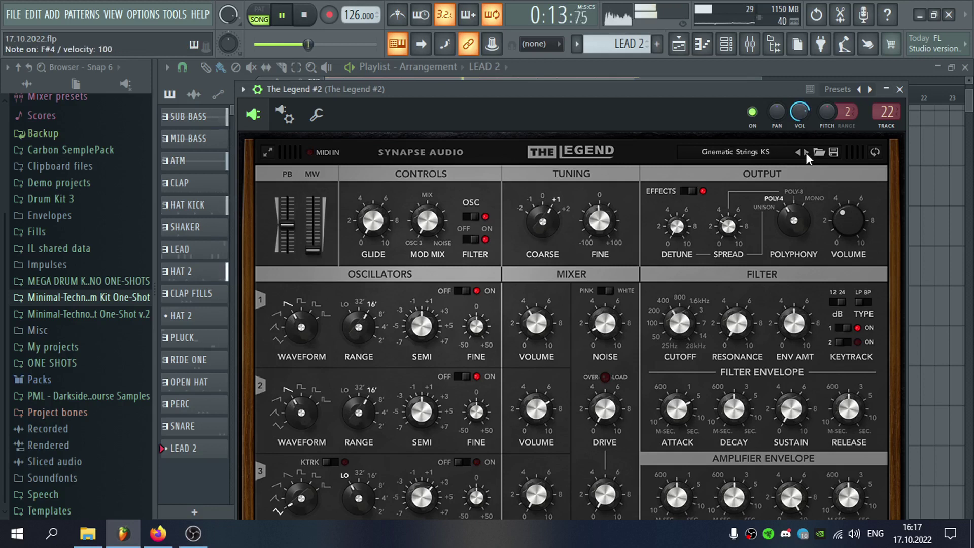
{"action": "left_click", "coordinate": [805, 153]}
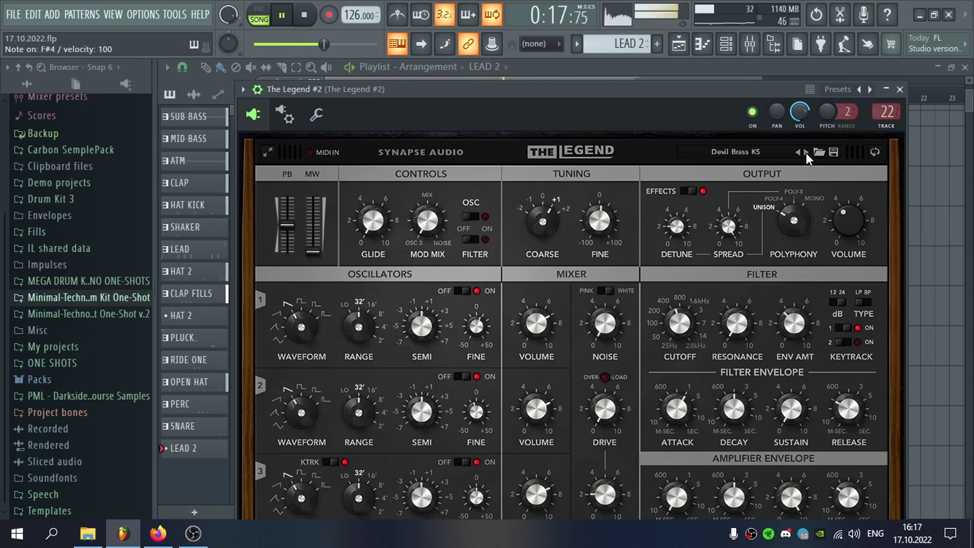
{"action": "left_click", "coordinate": [805, 152]}
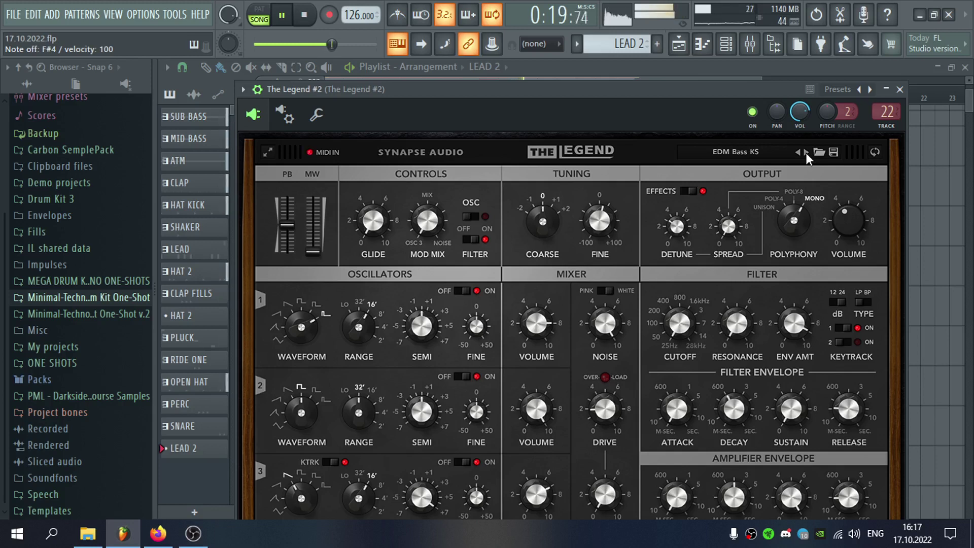
{"action": "left_click", "coordinate": [805, 152]}
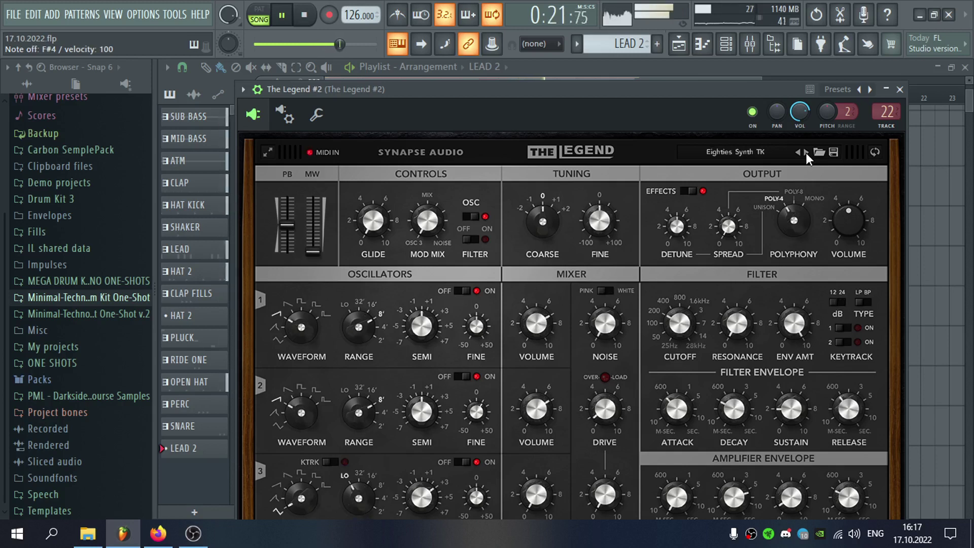
{"action": "left_click", "coordinate": [805, 153]}
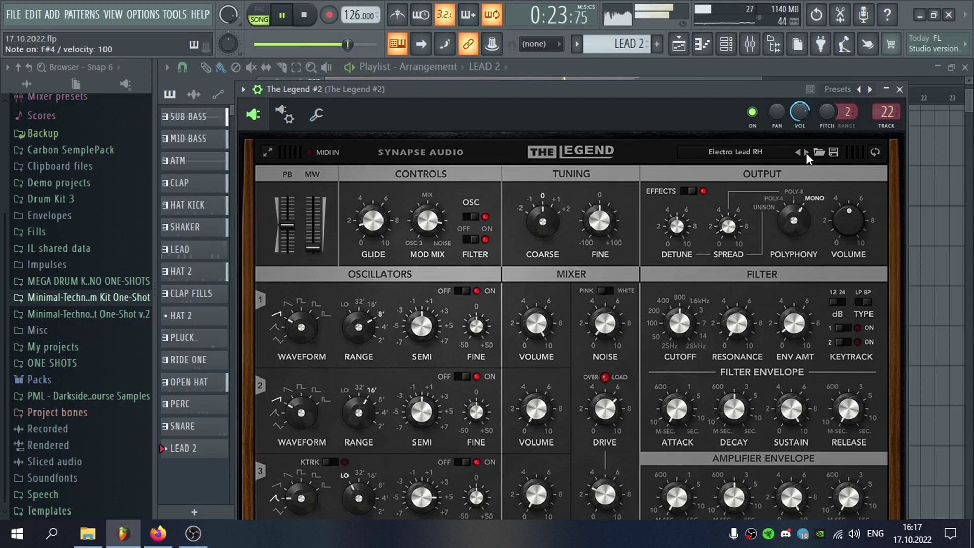
{"action": "left_click", "coordinate": [806, 152]}
{"action": "left_click", "coordinate": [805, 152]}
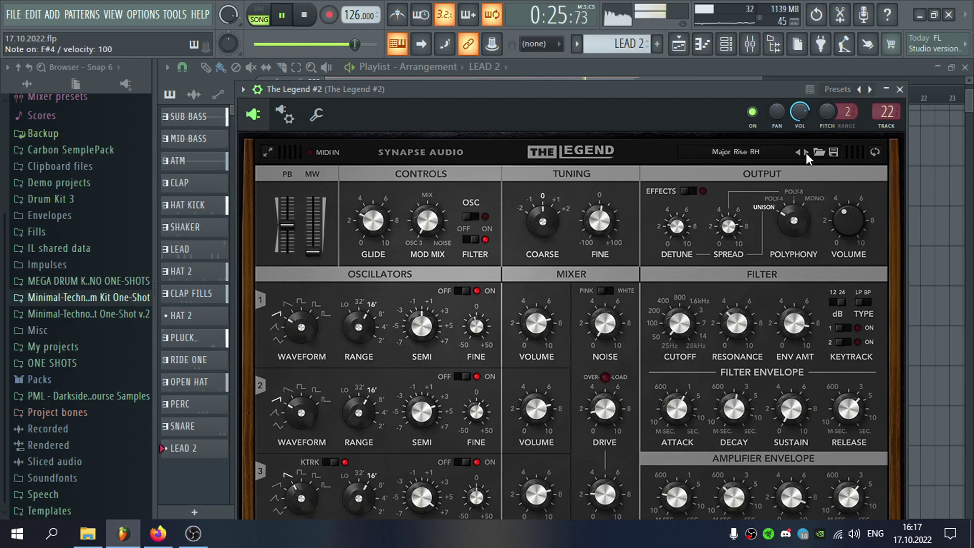
{"action": "left_click", "coordinate": [806, 152]}
{"action": "left_click", "coordinate": [805, 152]}
{"action": "left_click", "coordinate": [806, 152]}
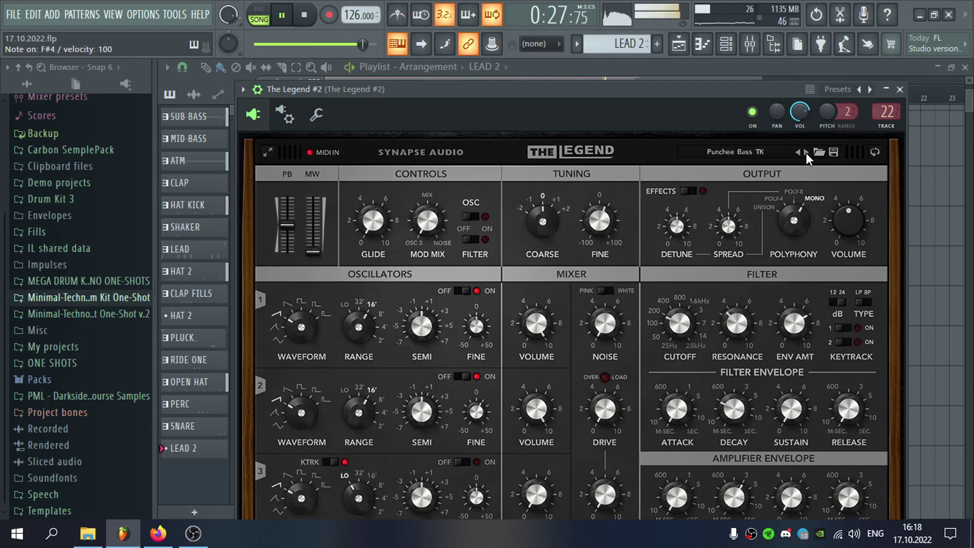
{"action": "left_click", "coordinate": [806, 152]}
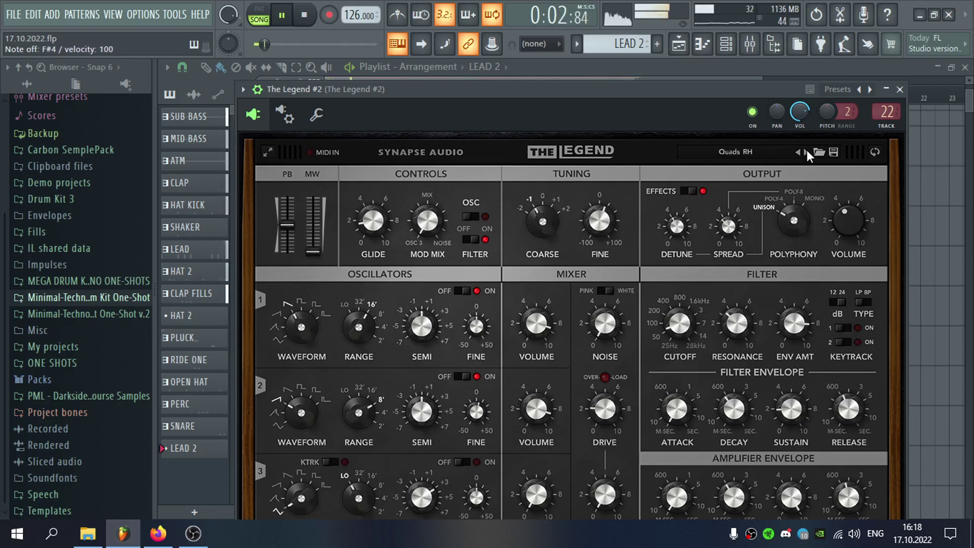
{"action": "left_click", "coordinate": [806, 151]}
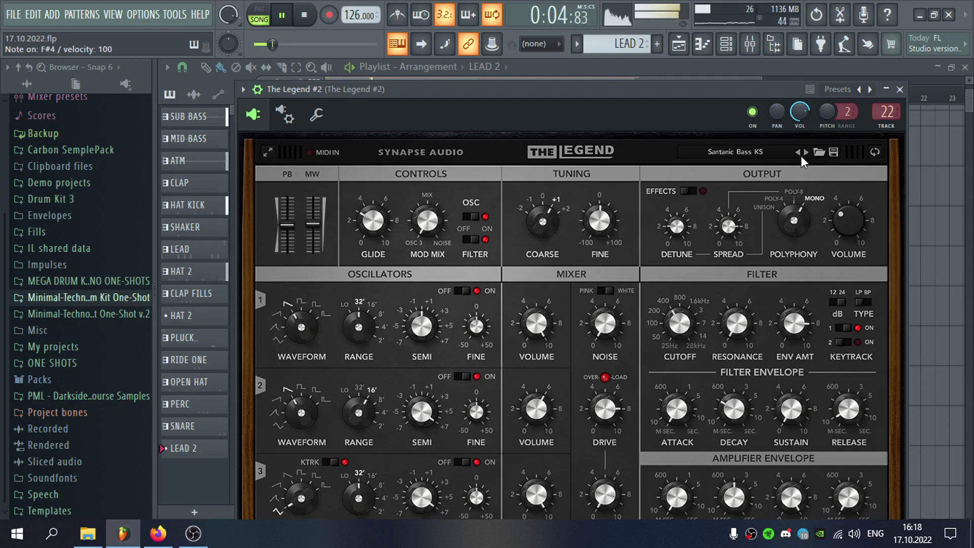
{"action": "left_click_drag", "start_coordinate": [698, 307], "coordinate": [692, 328]}
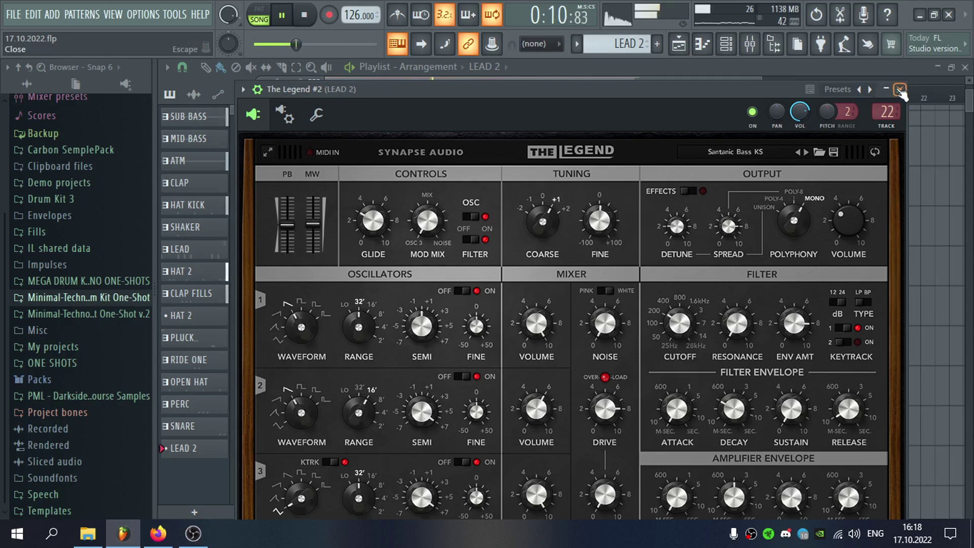
Audition the remaining presets of The Legend from Saturated Phat XS through to Universe KS
{"action": "left_click", "coordinate": [806, 152]}
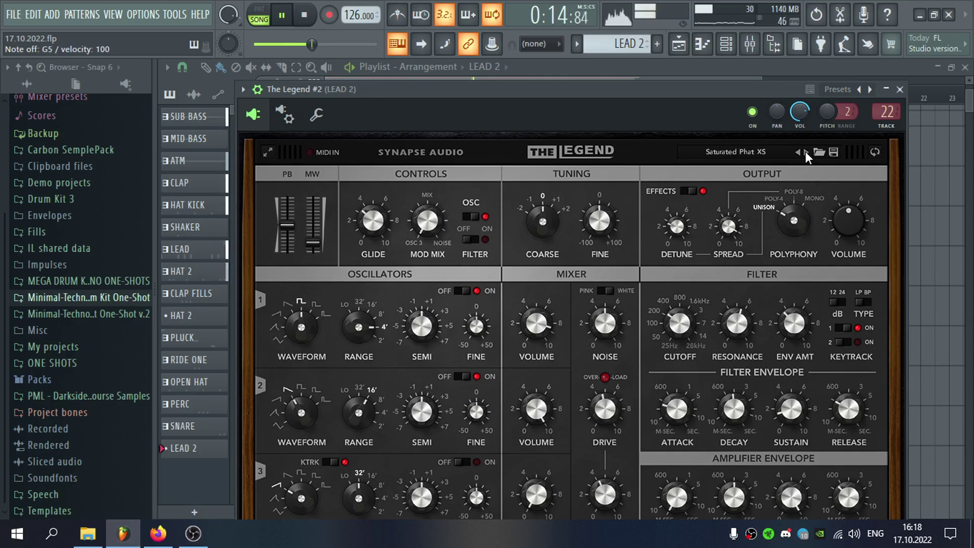
{"action": "left_click", "coordinate": [805, 151]}
{"action": "left_click", "coordinate": [805, 152]}
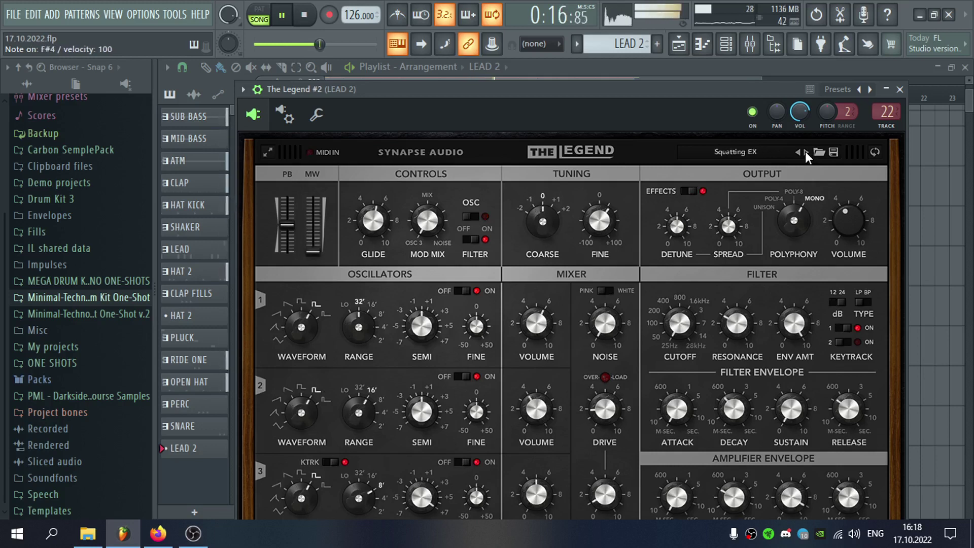
{"action": "left_click", "coordinate": [805, 151]}
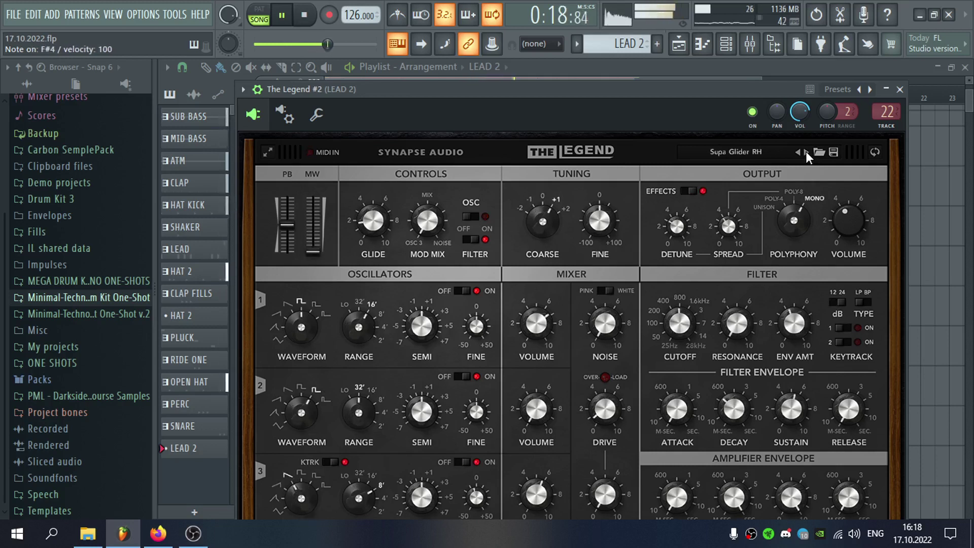
{"action": "left_click", "coordinate": [806, 152]}
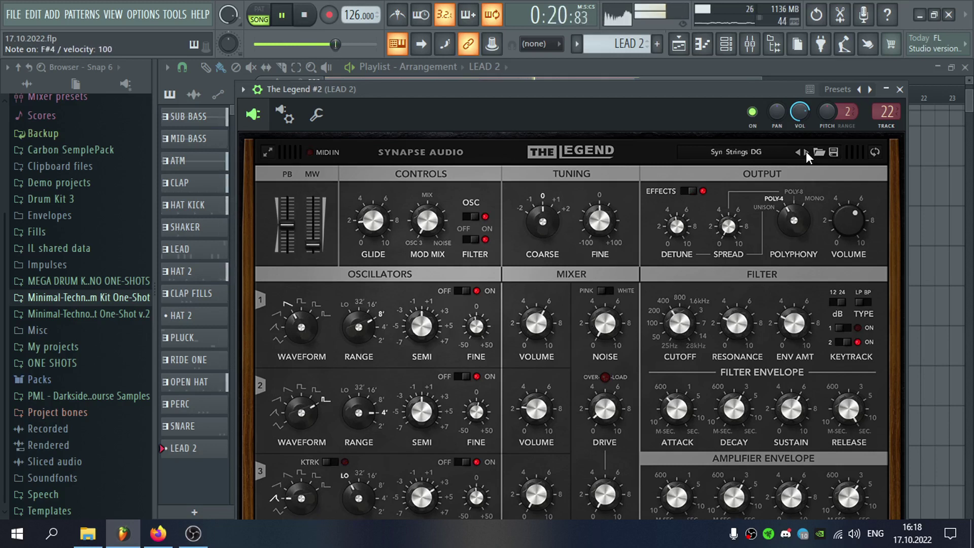
{"action": "left_click", "coordinate": [806, 152]}
{"action": "left_click", "coordinate": [806, 151]}
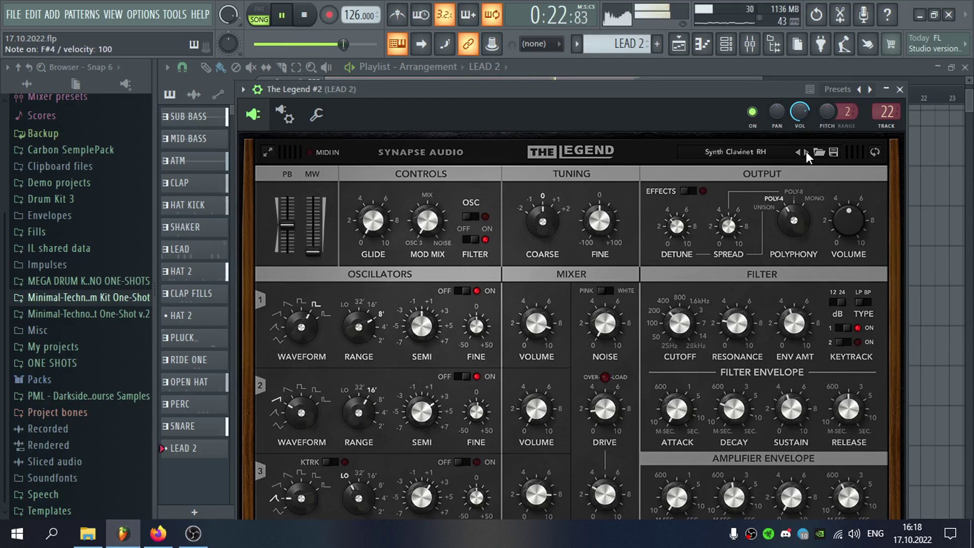
{"action": "left_click", "coordinate": [805, 151]}
{"action": "left_click", "coordinate": [805, 151]}
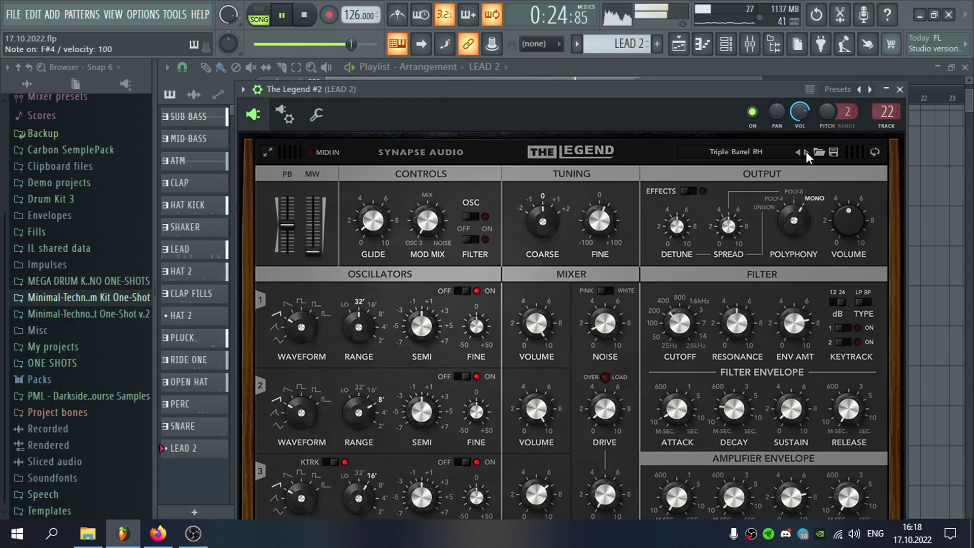
{"action": "left_click", "coordinate": [807, 151]}
{"action": "left_click", "coordinate": [807, 151]}
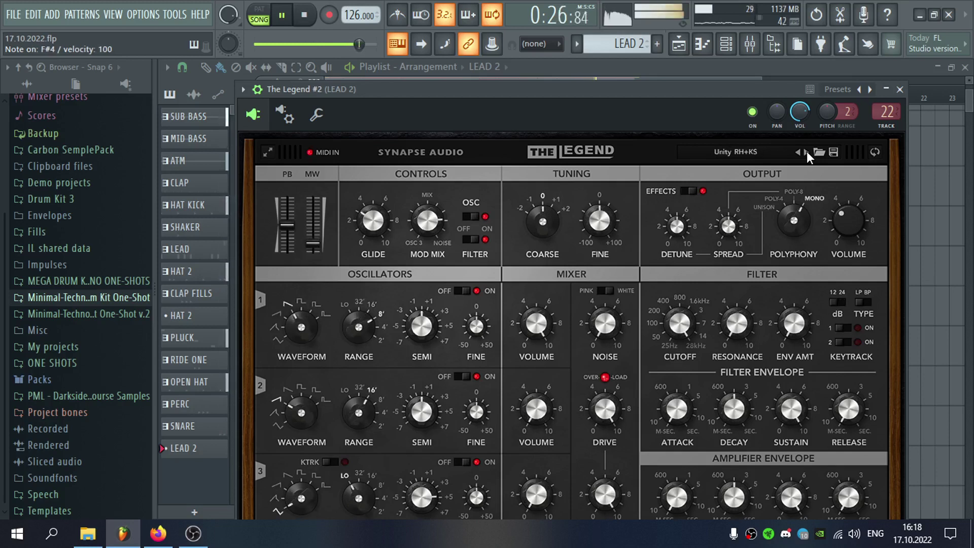
{"action": "left_click", "coordinate": [806, 152]}
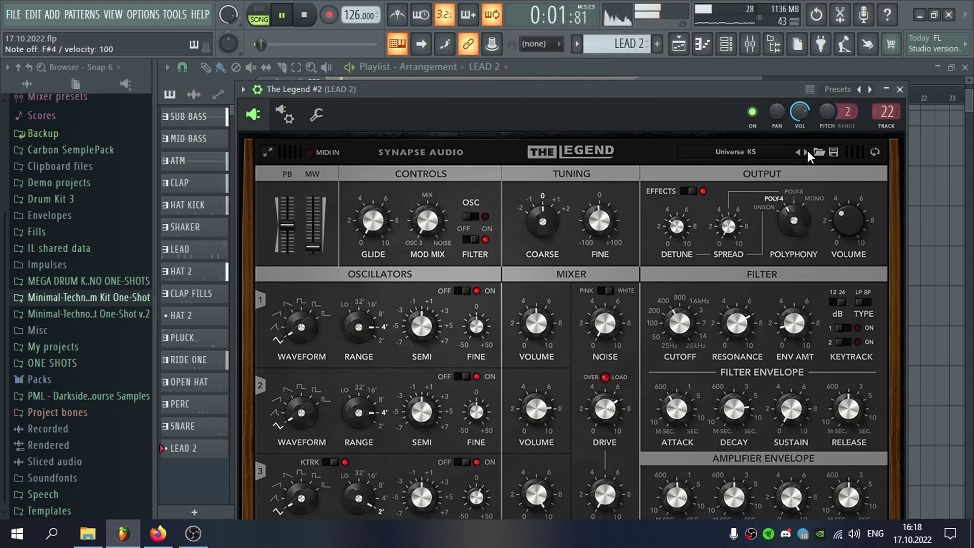
Load the Master Sweep KS preset from The Legend's SFX category
{"action": "left_click", "coordinate": [807, 153]}
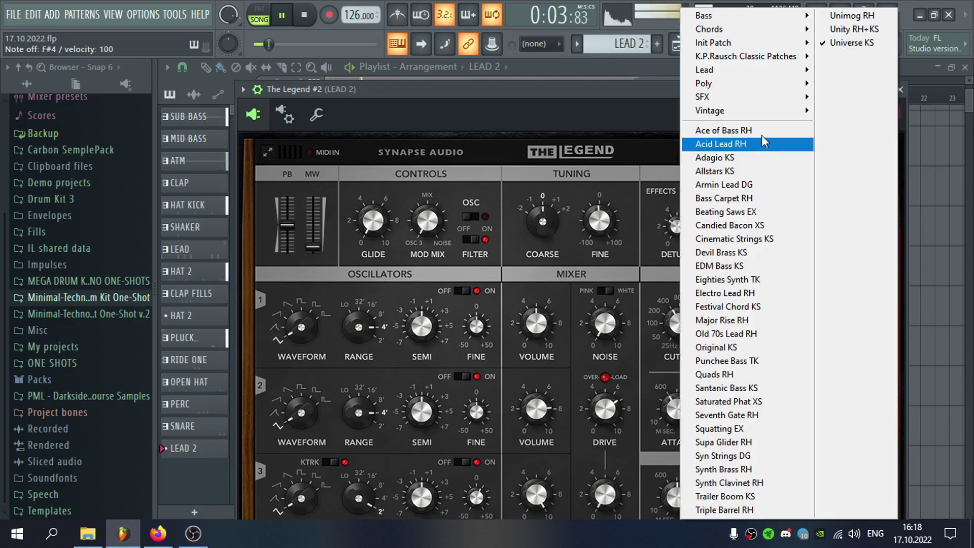
{"action": "mouse_move", "coordinate": [750, 95]}
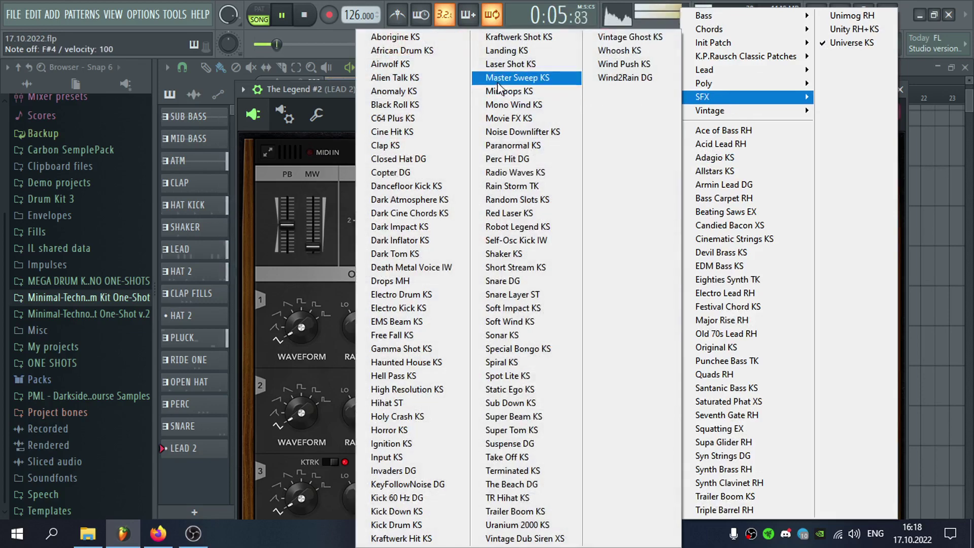
{"action": "left_click", "coordinate": [515, 78]}
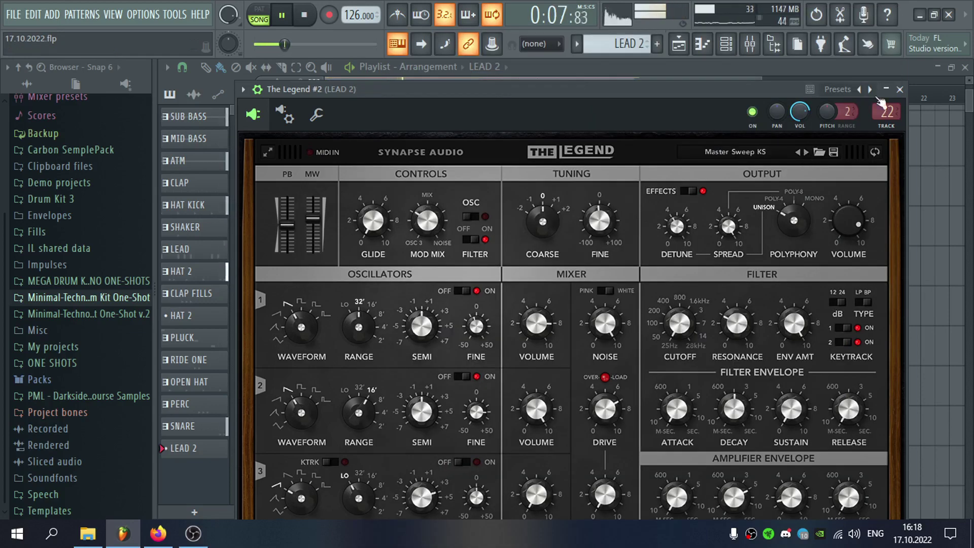
Lengthen the F#4 note of The Legend #2 in the LEAD 2 pattern to one beat
{"action": "left_click", "coordinate": [899, 89]}
{"action": "key", "text": "space"}
{"action": "right_click", "coordinate": [495, 470]}
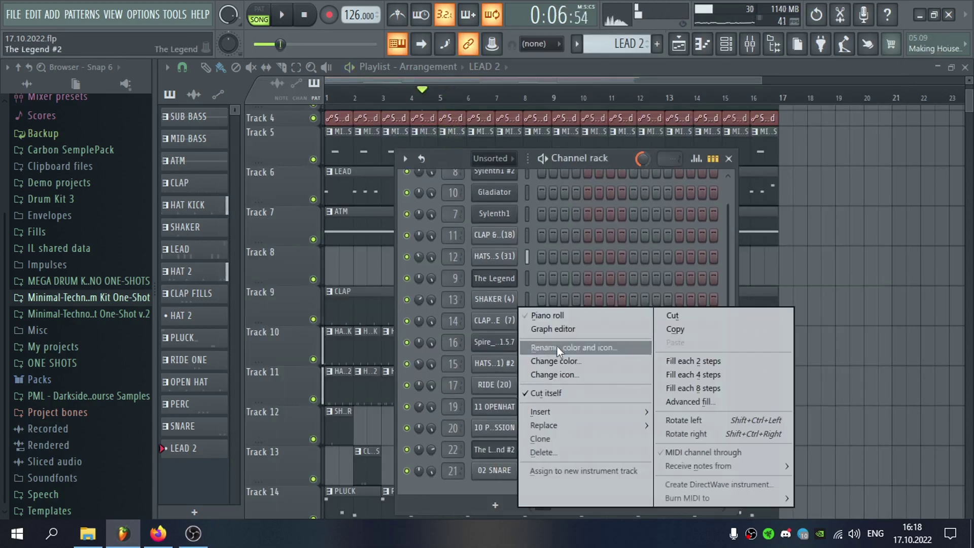
{"action": "left_click", "coordinate": [500, 315]}
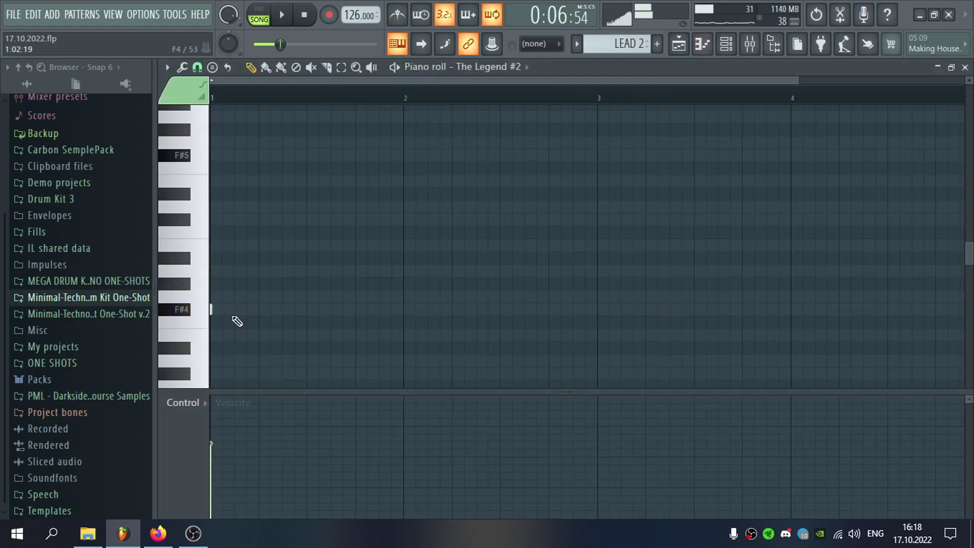
{"action": "left_click", "coordinate": [965, 68]}
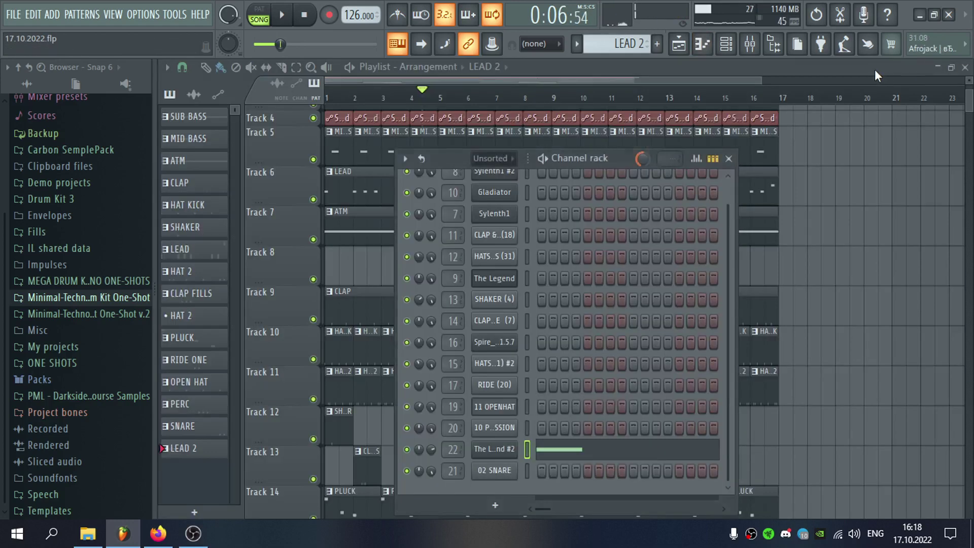
Play the arrangement and move the LEAD 2 clip on Track 8 from bar 9 to bar 5
{"action": "key", "text": "F6"}
{"action": "key", "text": "space"}
{"action": "left_click_drag", "start_coordinate": [568, 267], "coordinate": [452, 267]}
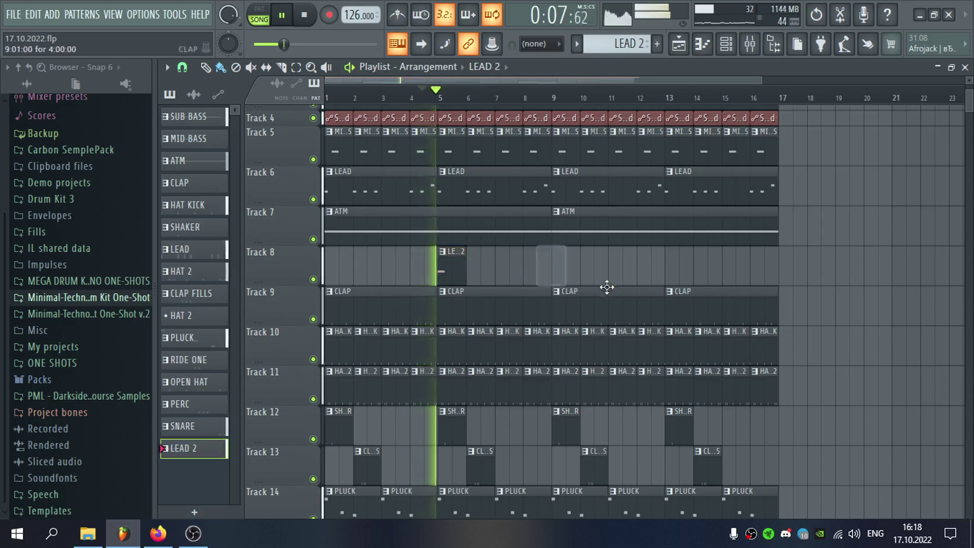
Check LEAD 2's note and mixer track during playback, and try an extra LEAD 2 clip at bar 11 of Track 8
{"action": "double_click", "coordinate": [443, 264]}
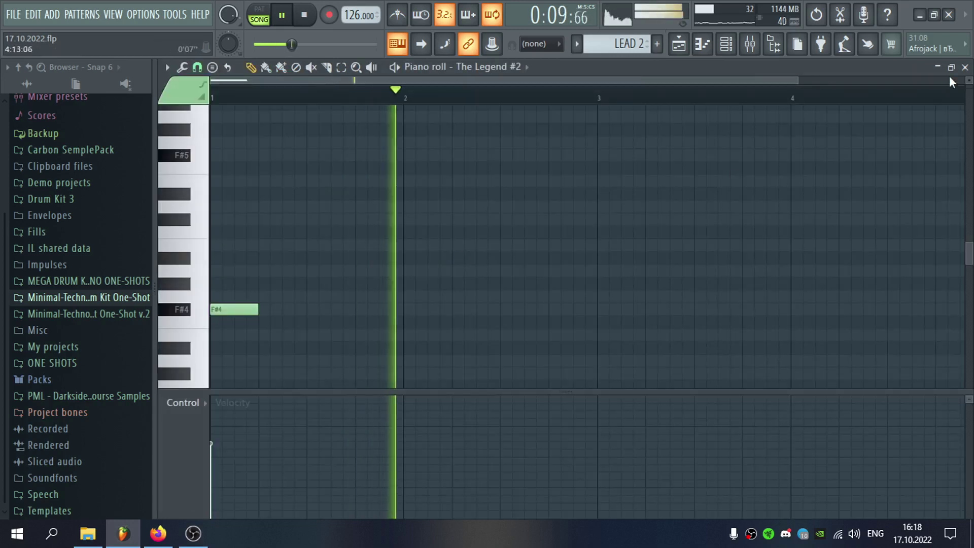
{"action": "left_click", "coordinate": [966, 68]}
{"action": "key", "text": "F6"}
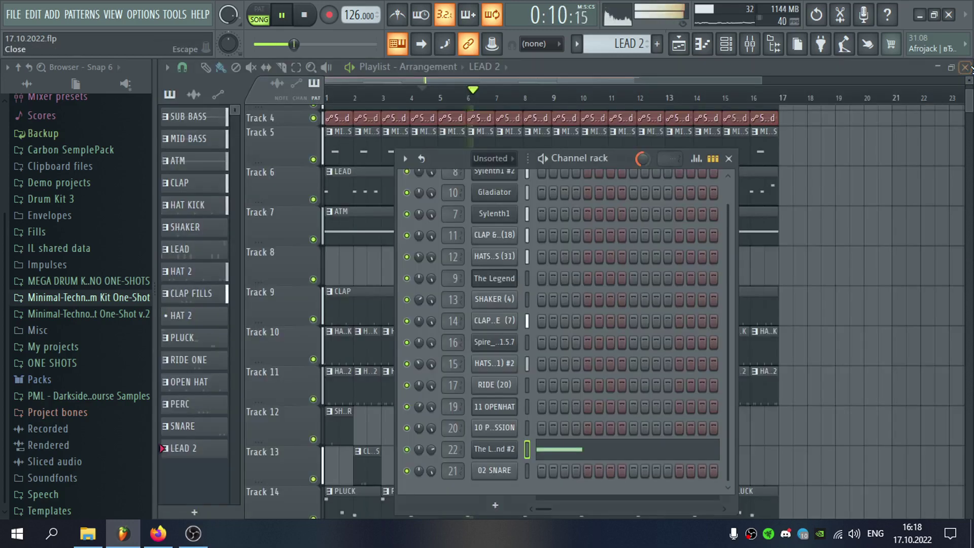
{"action": "left_click", "coordinate": [460, 451]}
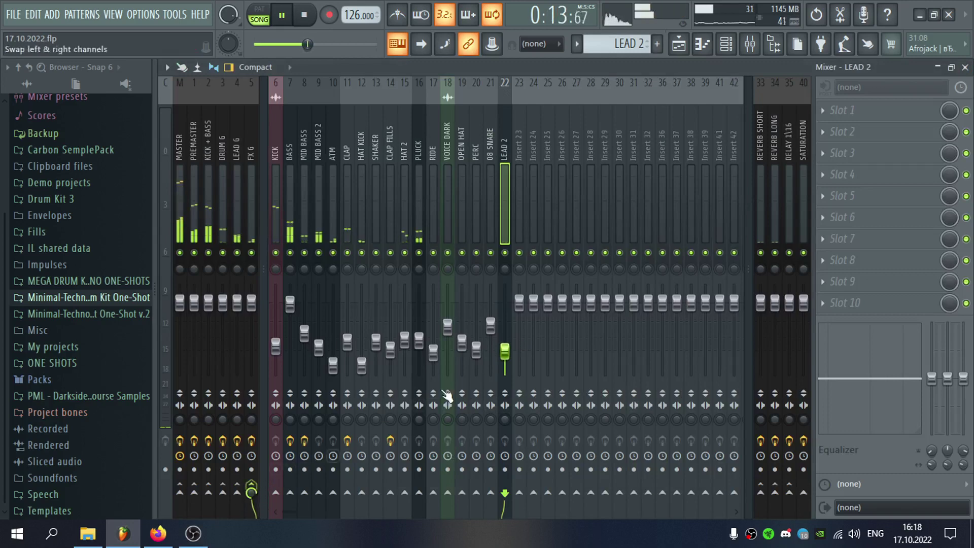
{"action": "left_click", "coordinate": [965, 67]}
{"action": "key", "text": "F6"}
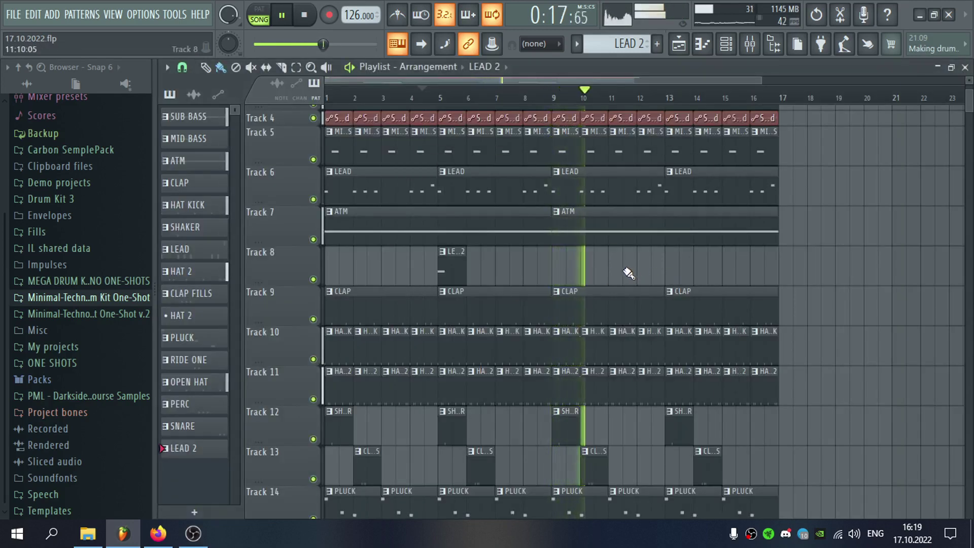
{"action": "left_click", "coordinate": [625, 270]}
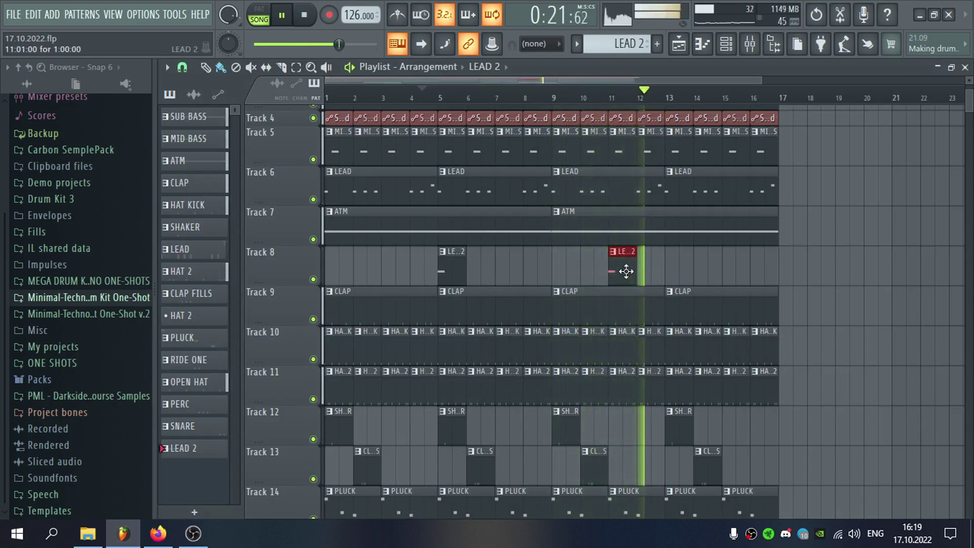
{"action": "right_click", "coordinate": [626, 274]}
Audition The Legend #2's presets onward from Master Sweep KS and settle on Perc Hit DG
{"action": "double_click", "coordinate": [445, 273]}
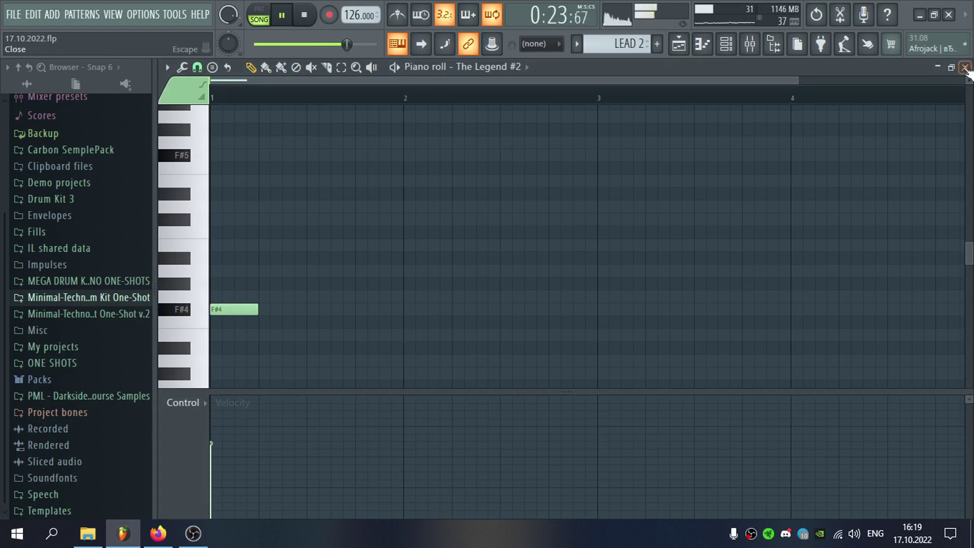
{"action": "left_click", "coordinate": [966, 67]}
{"action": "left_click", "coordinate": [496, 453]}
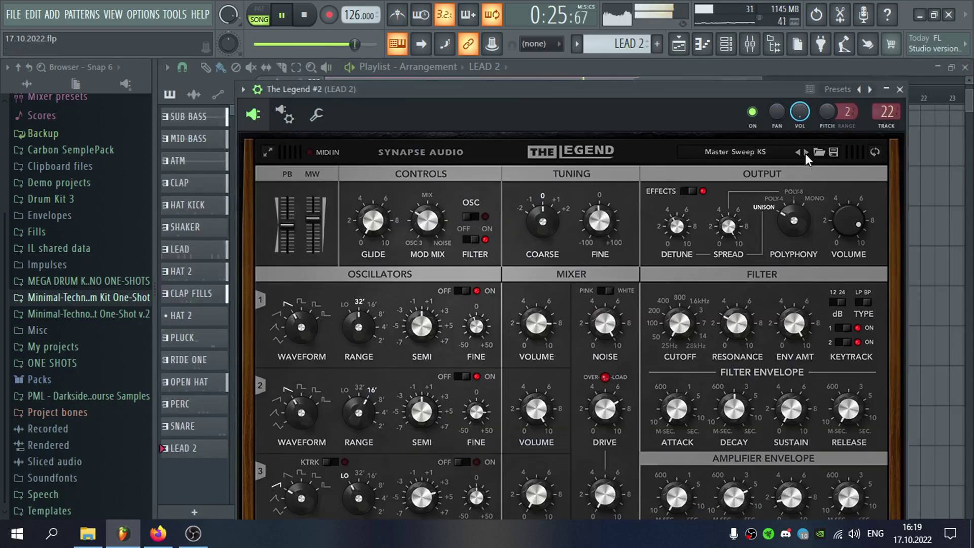
{"action": "left_click", "coordinate": [805, 154]}
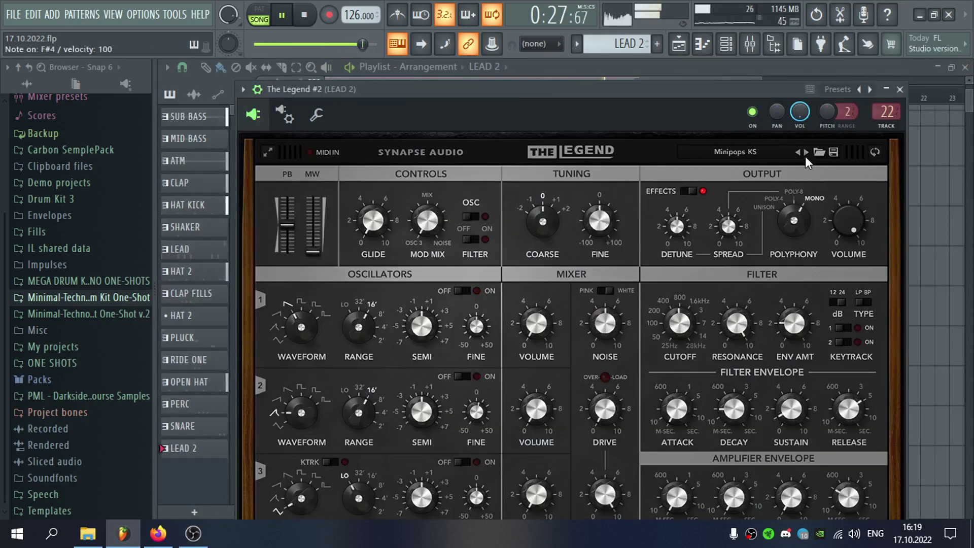
{"action": "left_click", "coordinate": [806, 153]}
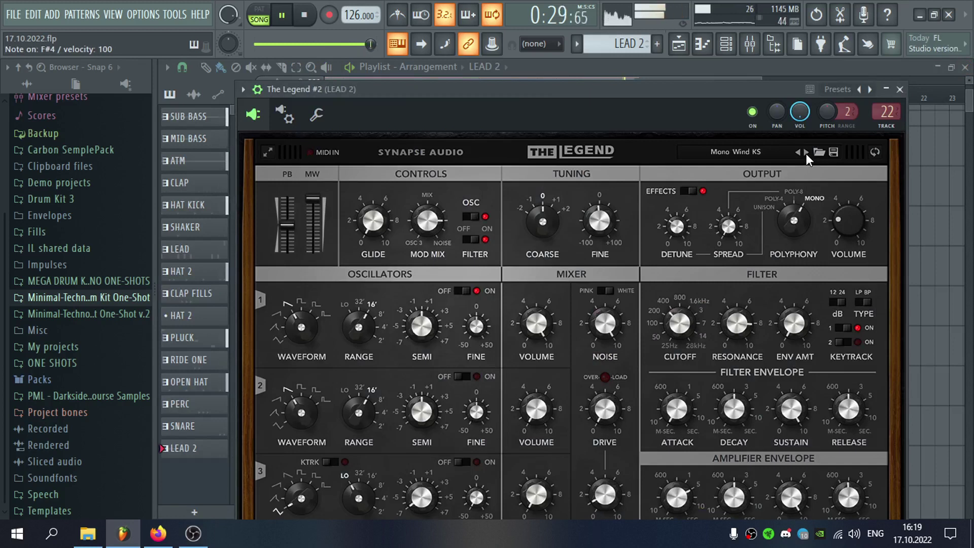
{"action": "left_click", "coordinate": [806, 154]}
{"action": "left_click", "coordinate": [806, 153]}
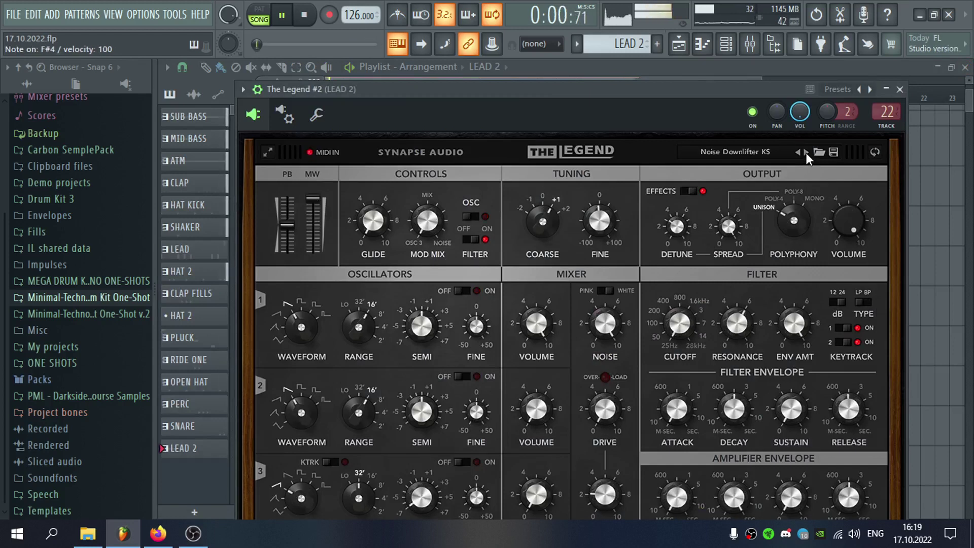
{"action": "left_click", "coordinate": [806, 153]}
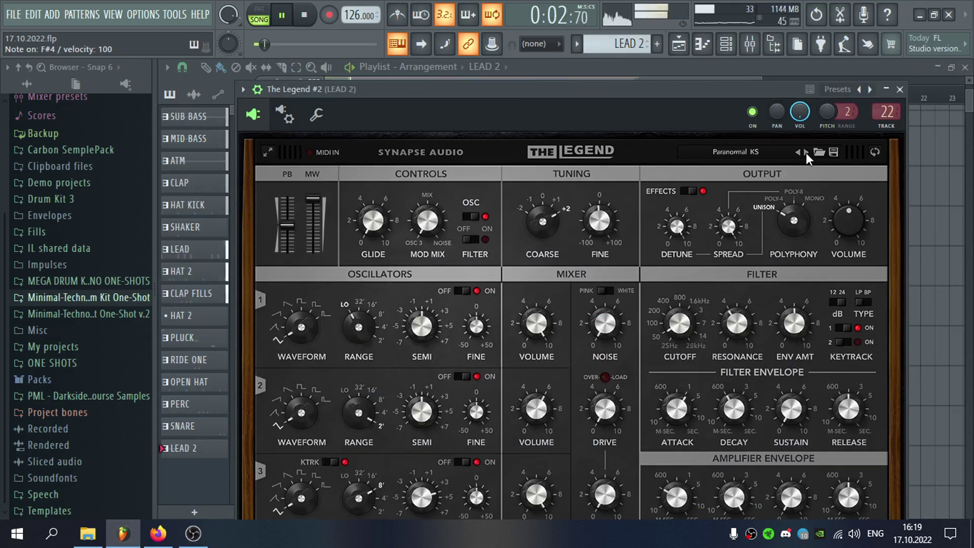
{"action": "left_click", "coordinate": [805, 153]}
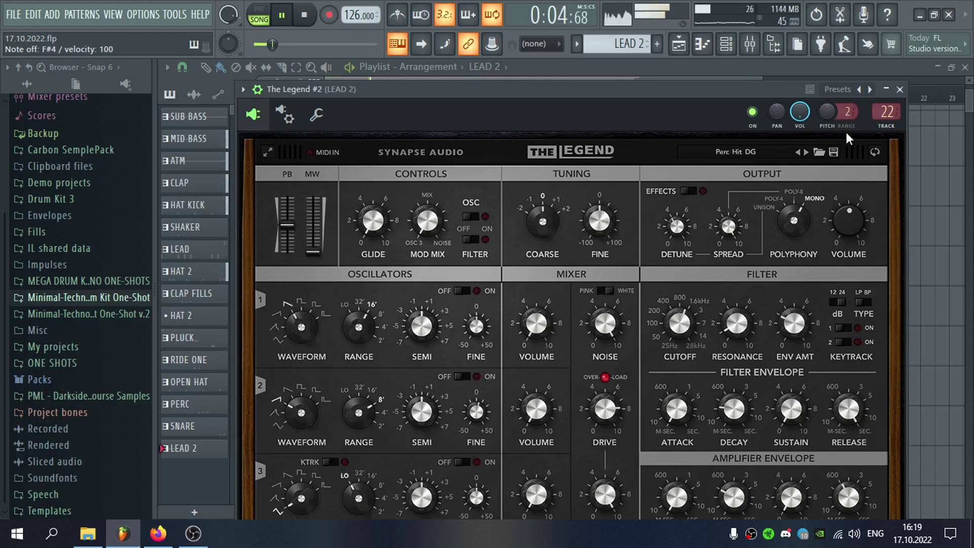
{"action": "left_click", "coordinate": [900, 89]}
Adjust LEAD 2's F#4 note so it runs from the second to the fourth step
{"action": "left_click", "coordinate": [559, 448]}
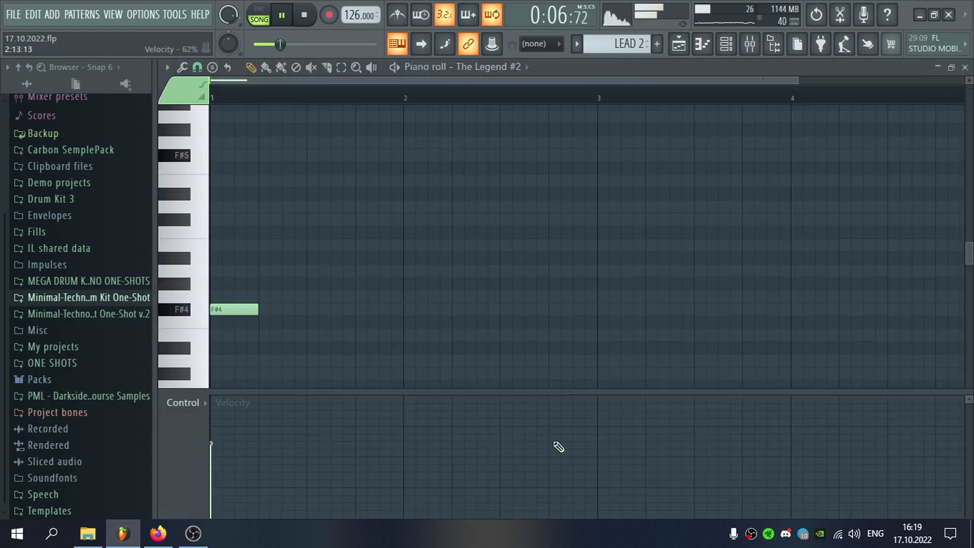
{"action": "left_click_drag", "start_coordinate": [237, 310], "coordinate": [257, 311]}
{"action": "left_click", "coordinate": [965, 67]}
{"action": "left_click", "coordinate": [728, 158]}
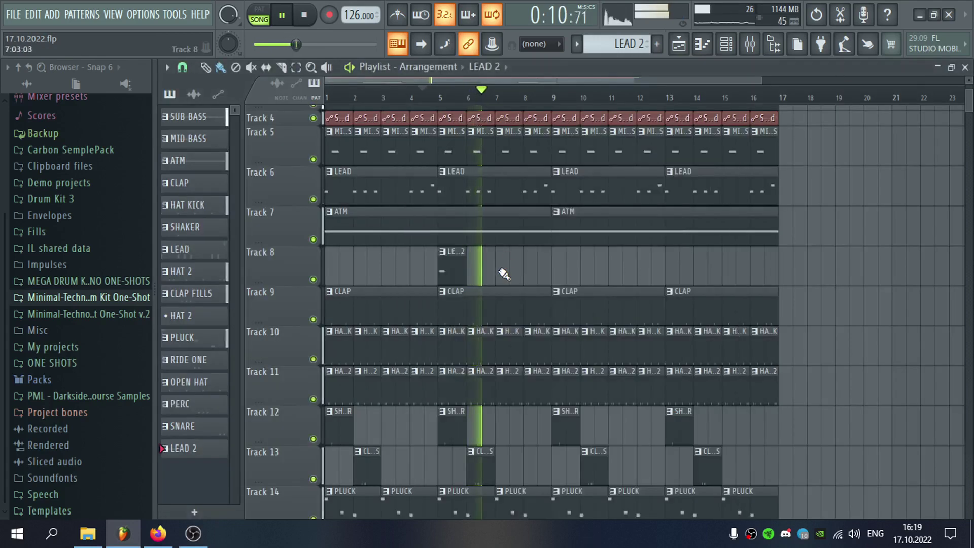
Try LEAD 2 clips at bars 7 and 9 of Track 8 and remove them
{"action": "left_click", "coordinate": [503, 274]}
{"action": "left_click", "coordinate": [556, 275]}
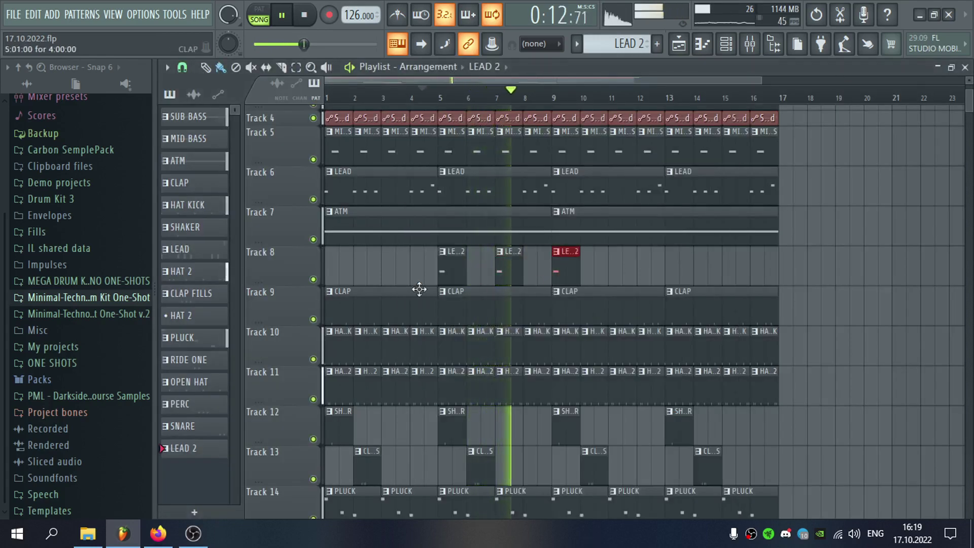
{"action": "key", "text": "Delete"}
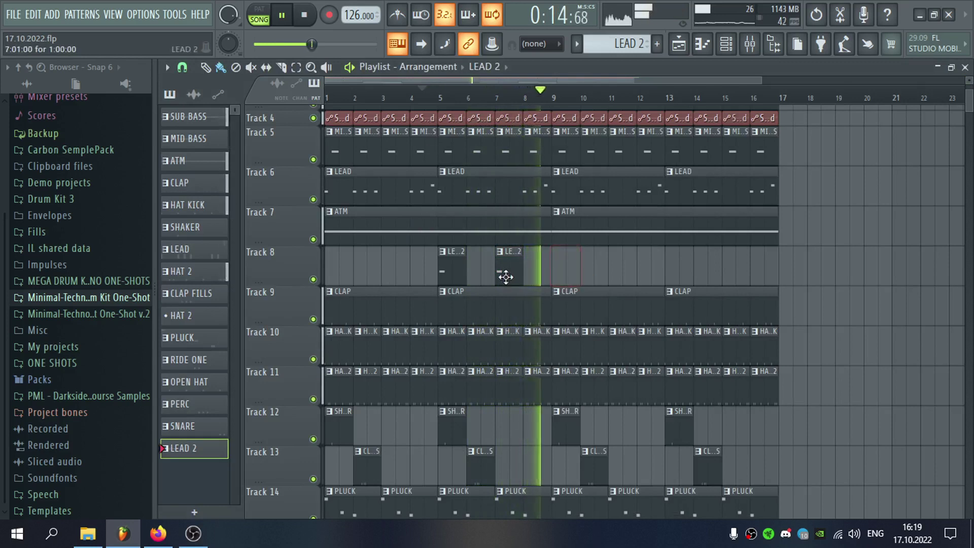
{"action": "right_click", "coordinate": [506, 276]}
Place LEAD 2 clips at bars 2, 6, 10 and 14 on Track 8, removing the one at bar 5
{"action": "left_click", "coordinate": [584, 274]}
{"action": "right_click", "coordinate": [451, 274]}
{"action": "left_click", "coordinate": [356, 271]}
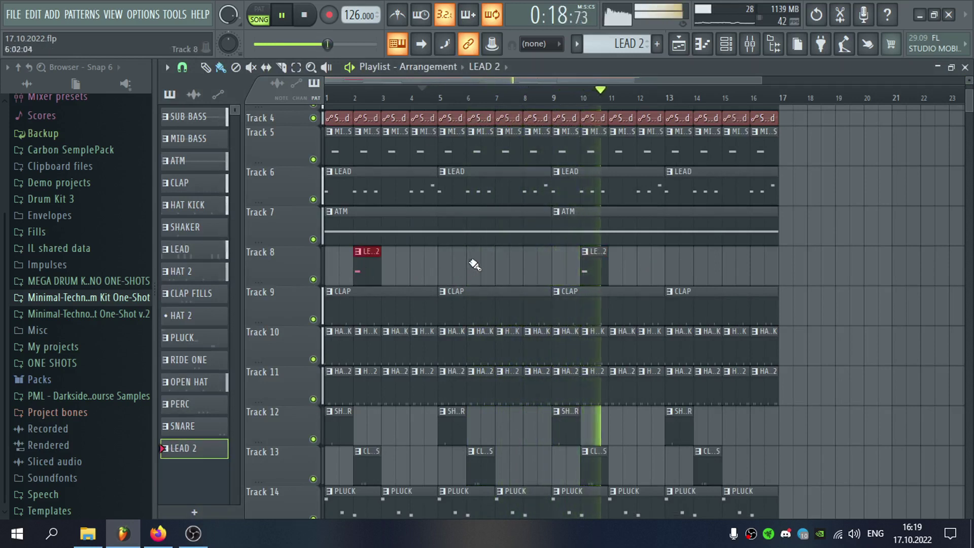
{"action": "left_click", "coordinate": [474, 264]}
{"action": "left_click", "coordinate": [705, 265]}
Replace LEAD 2's long F#4 note with two one-step F#4 notes on the second and fourth steps
{"action": "double_click", "coordinate": [704, 266]}
{"action": "left_click", "coordinate": [965, 68]}
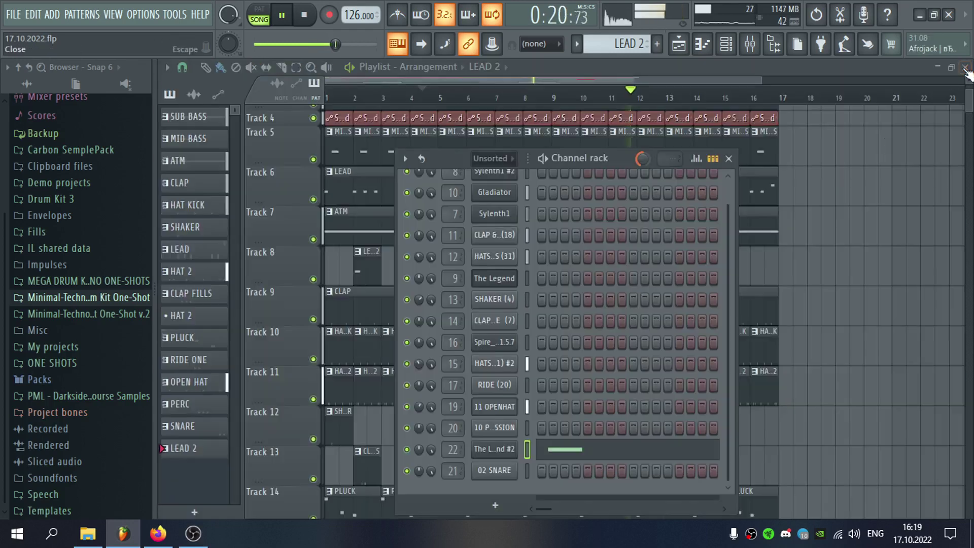
{"action": "left_click", "coordinate": [568, 449]}
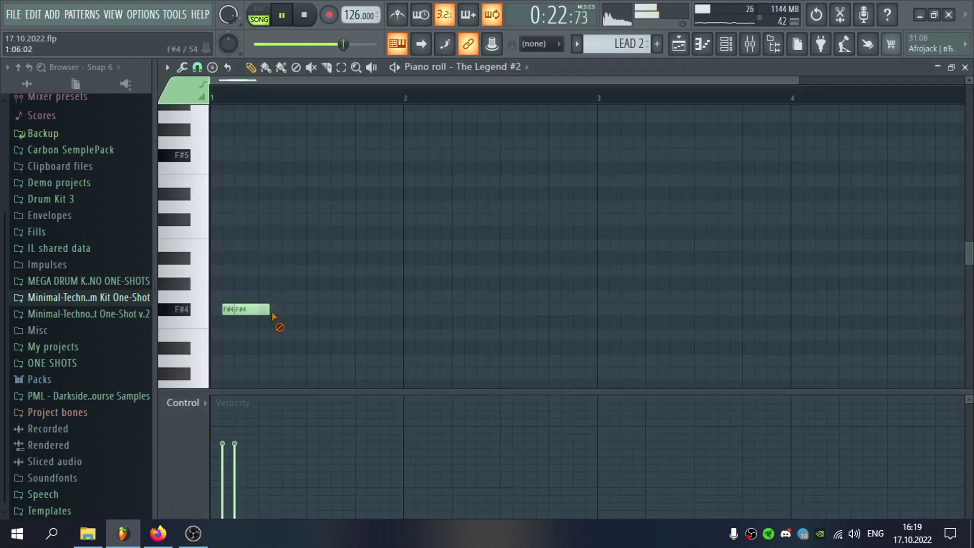
{"action": "right_click", "coordinate": [241, 310]}
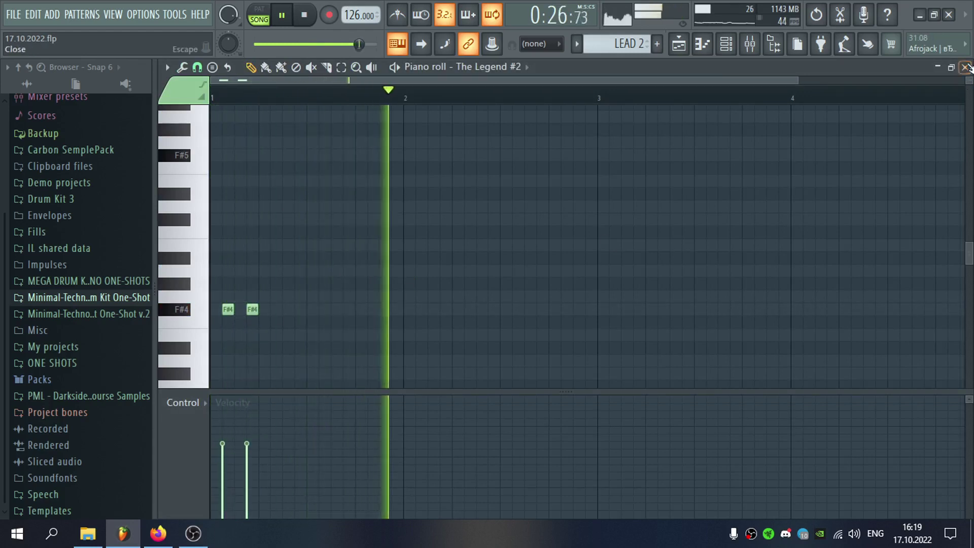
{"action": "left_click", "coordinate": [965, 68]}
Route the LEAD 2 mixer track to the DRUM G bus instead of FX G and lower its volume to 32%
{"action": "key", "text": "F9"}
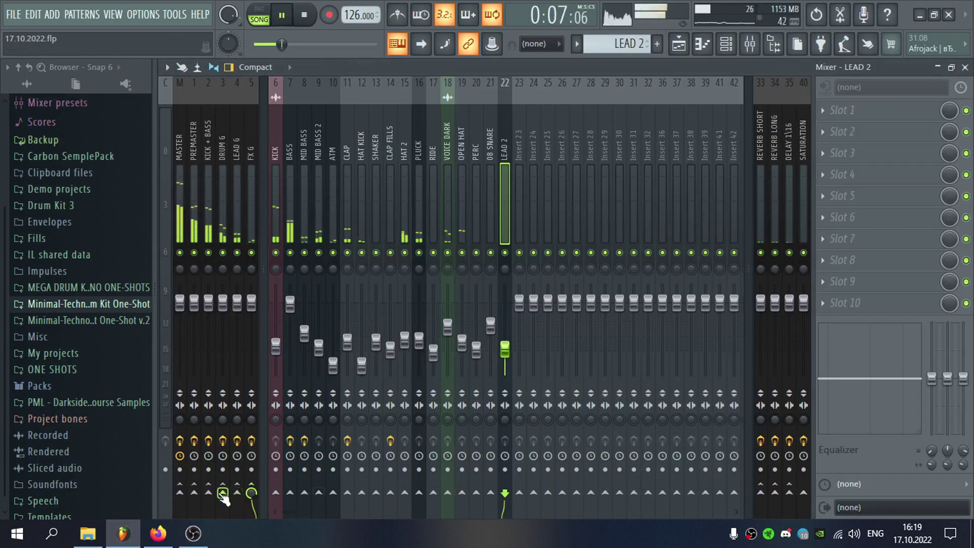
{"action": "left_click", "coordinate": [223, 495]}
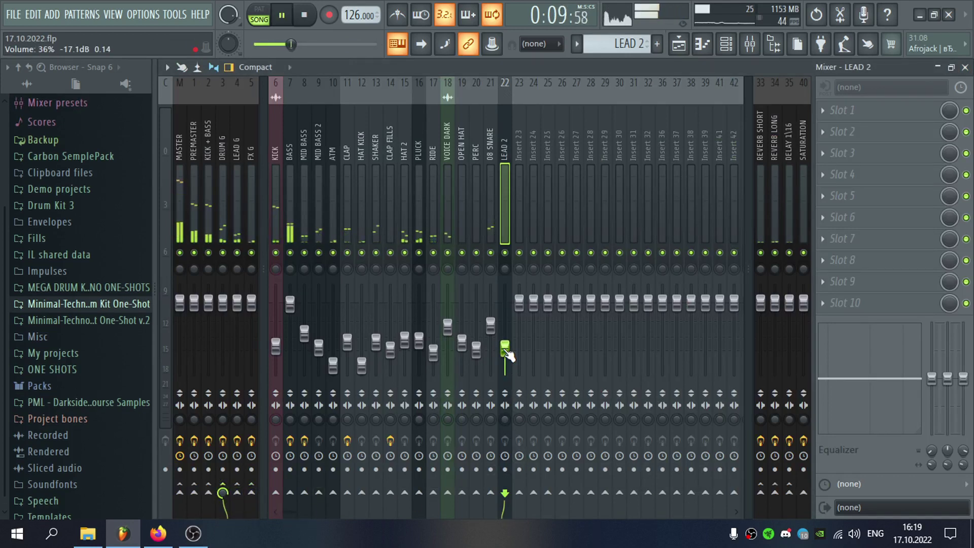
{"action": "left_click_drag", "start_coordinate": [506, 348], "coordinate": [506, 352]}
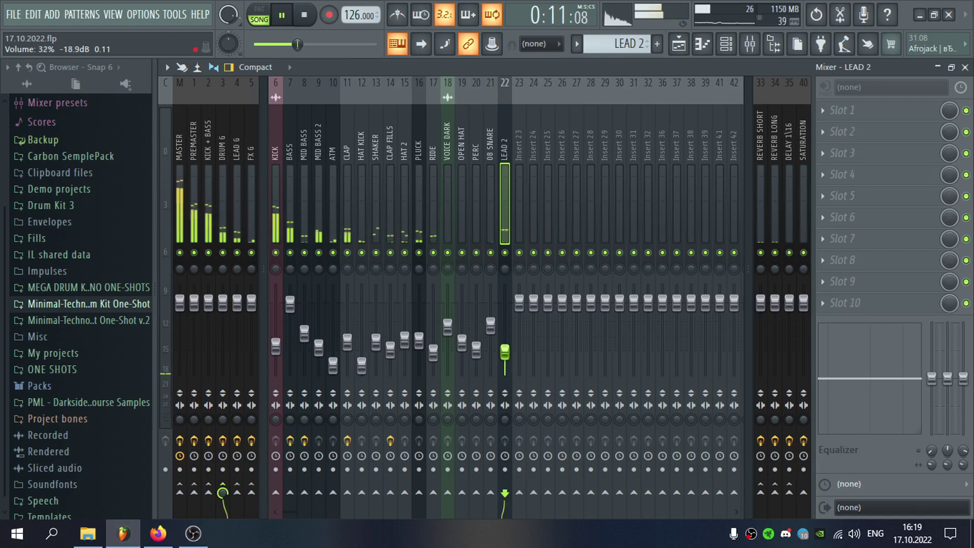
{"action": "left_click", "coordinate": [965, 67]}
Delete LEAD 2's second F#4 note and extend the first one through the fourth step
{"action": "left_click", "coordinate": [591, 449]}
{"action": "right_click", "coordinate": [249, 311]}
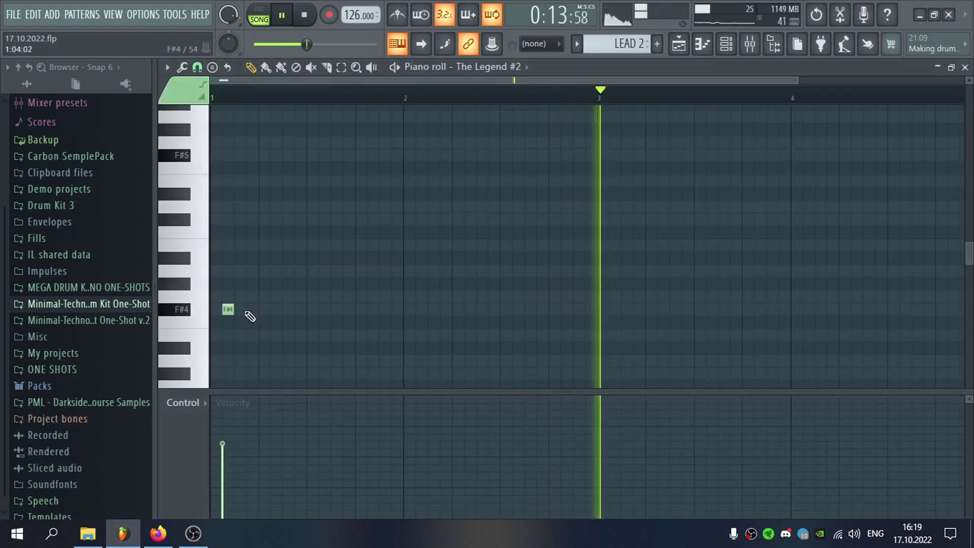
{"action": "left_click_drag", "start_coordinate": [233, 309], "coordinate": [258, 309]}
{"action": "left_click", "coordinate": [964, 68]}
{"action": "left_click", "coordinate": [840, 74]}
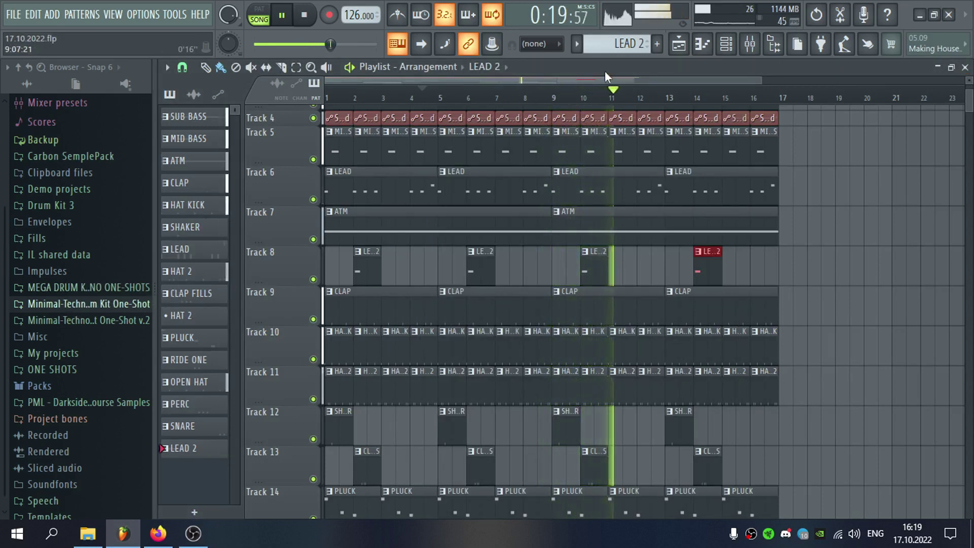
Insert an empty playlist track between the LEAD 2 track and the CLAP track
{"action": "scroll", "coordinate": [462, 252], "scroll_direction": "down", "scroll_amount": 2}
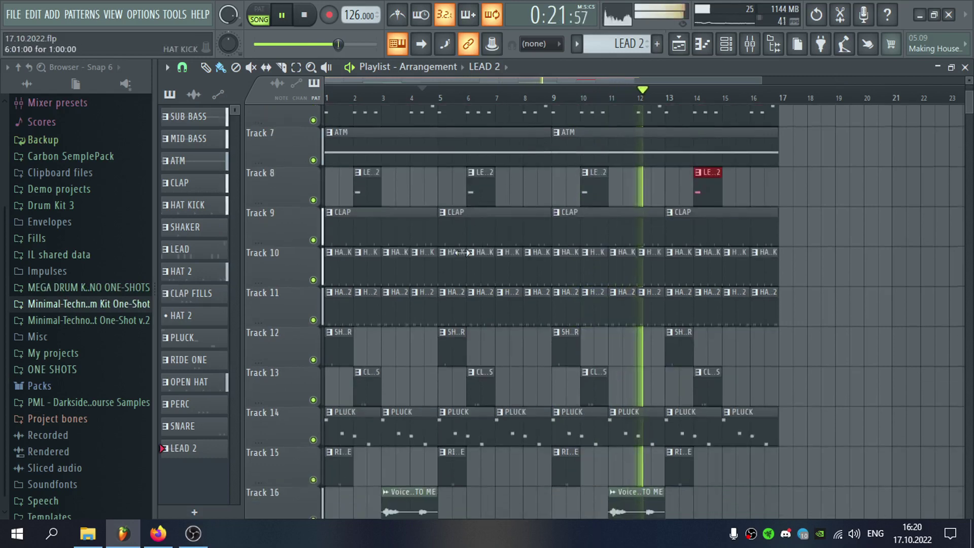
{"action": "right_click", "coordinate": [293, 229]}
{"action": "left_click", "coordinate": [308, 448]}
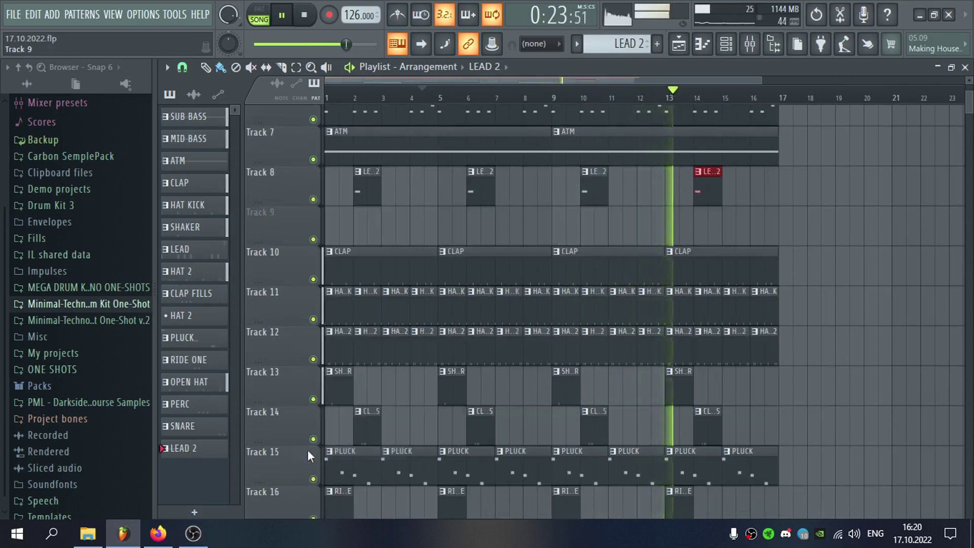
{"action": "left_click", "coordinate": [201, 534]}
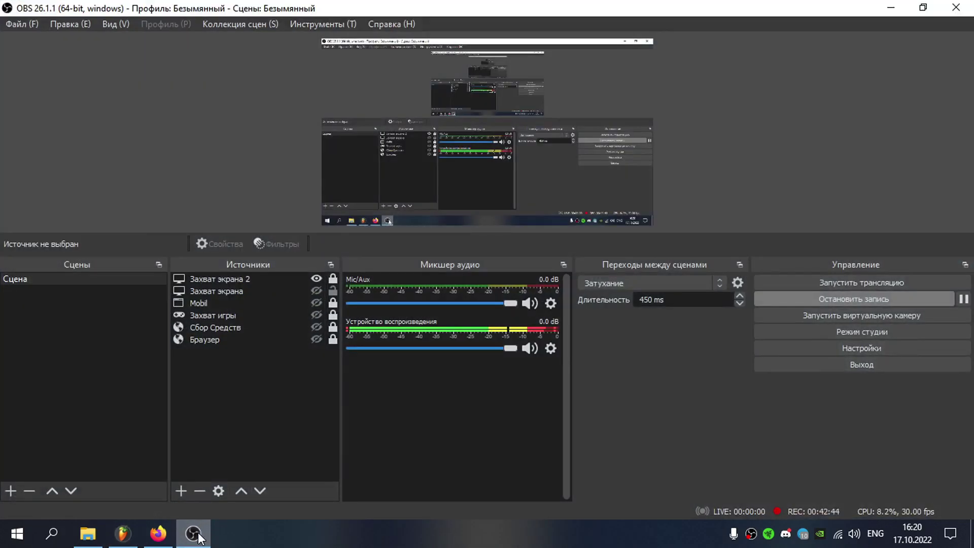
{"action": "left_click", "coordinate": [197, 534]}
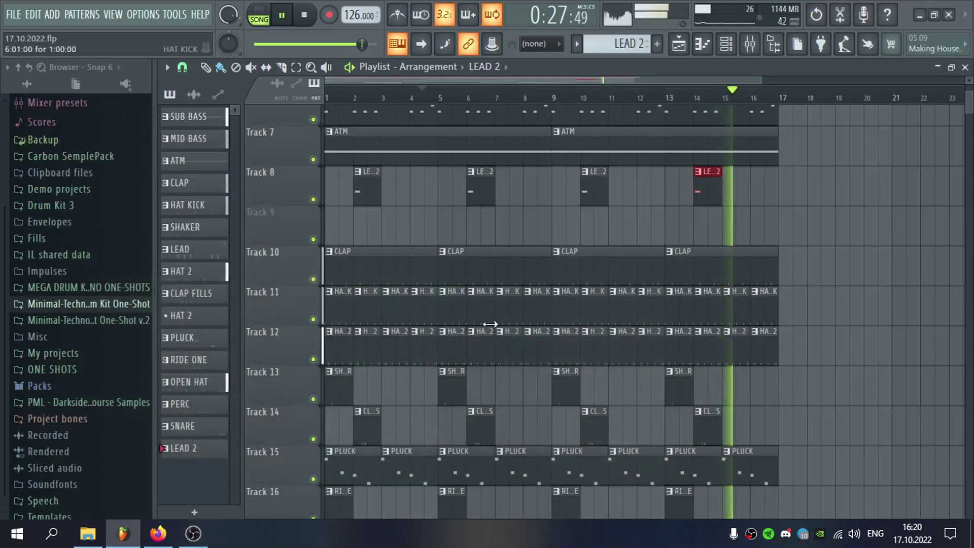